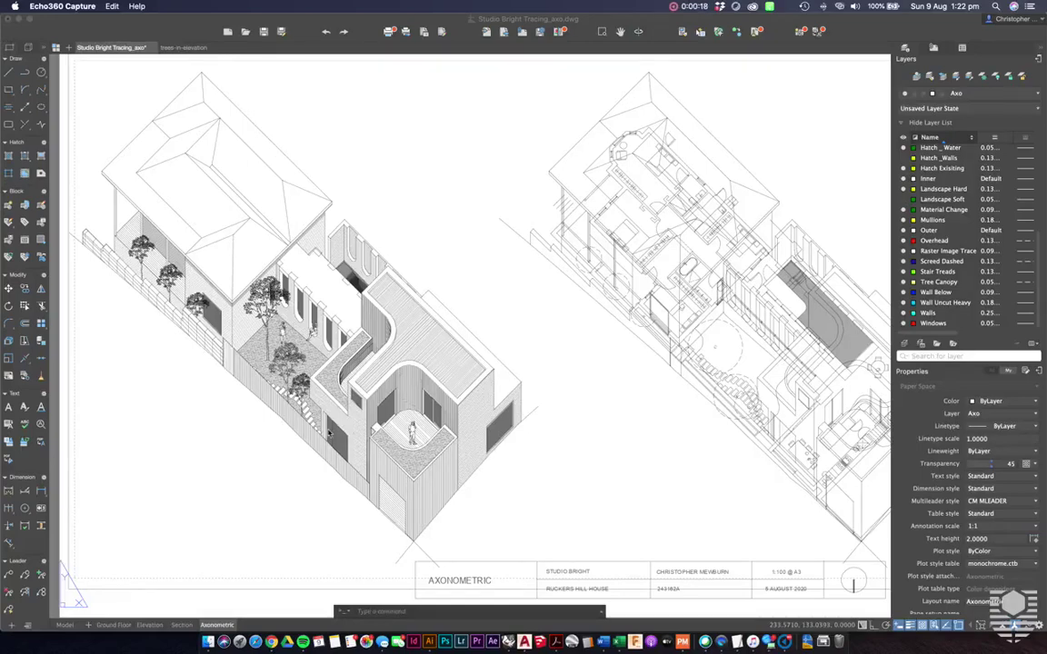
Step: Examine the finished house axonometric on its layout sheet, including the trees, roof surfaces and courtyard
{"action": "left_click", "coordinate": [258, 376]}
{"action": "left_click", "coordinate": [207, 399]}
{"action": "key", "text": "Escape"}
{"action": "scroll", "coordinate": [268, 393], "scroll_direction": "up", "scroll_amount": 4}
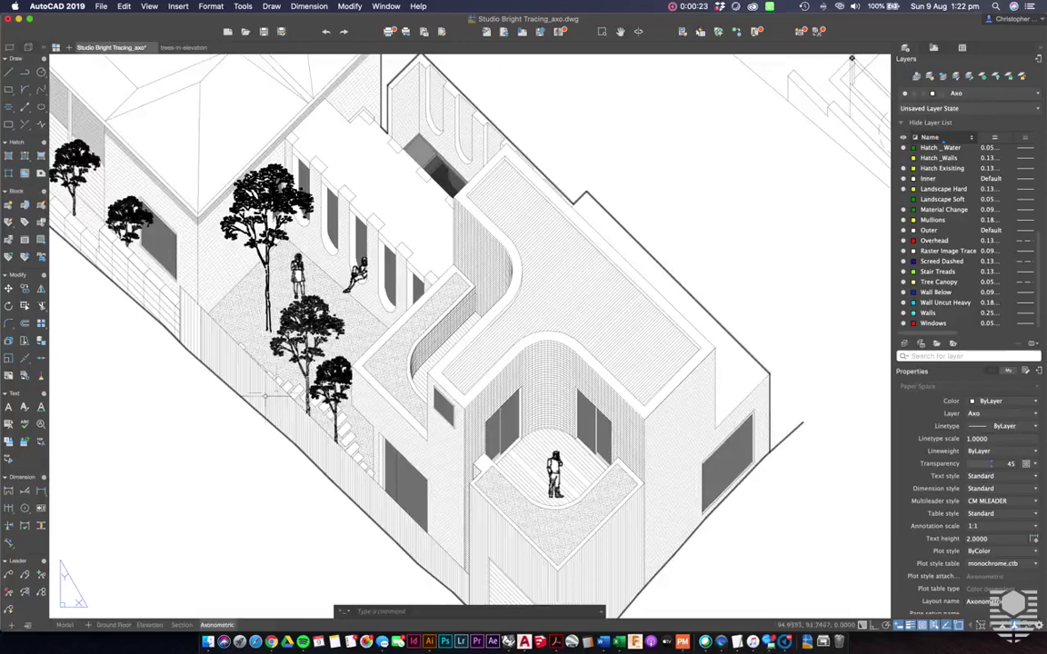
{"action": "scroll", "coordinate": [268, 393], "scroll_direction": "down", "scroll_amount": 1}
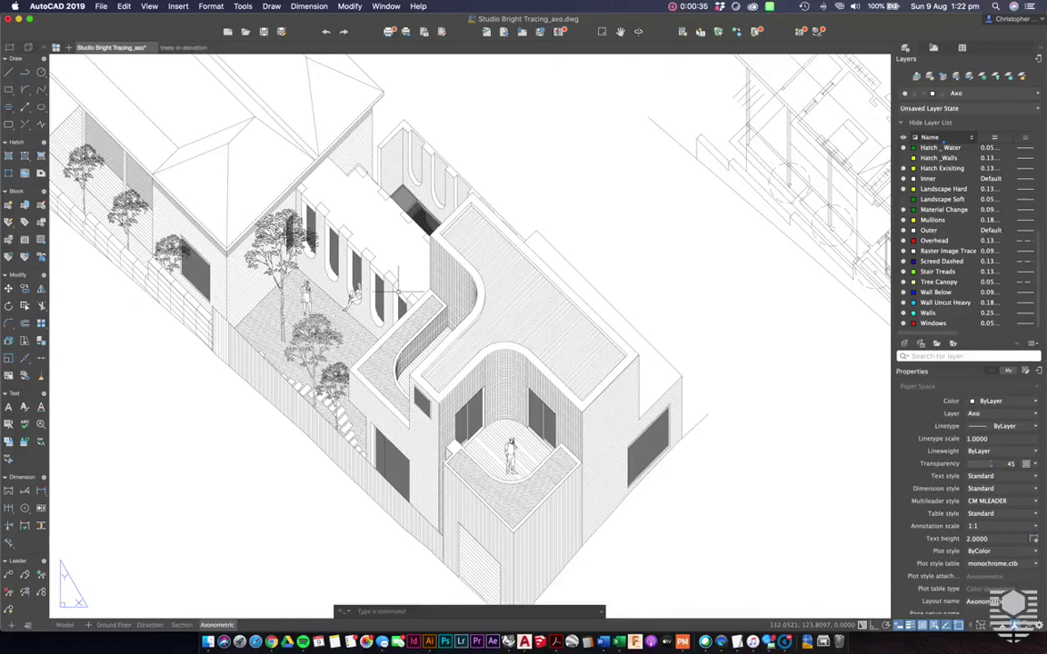
{"action": "scroll", "coordinate": [397, 292], "scroll_direction": "down", "scroll_amount": 1}
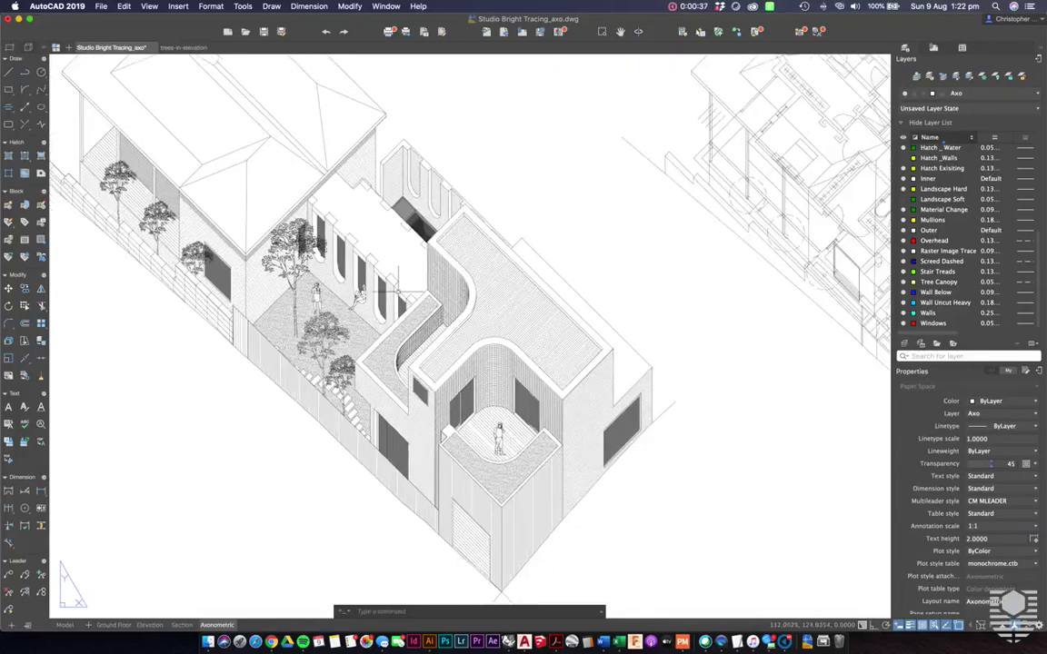
{"action": "scroll", "coordinate": [398, 292], "scroll_direction": "down", "scroll_amount": 1}
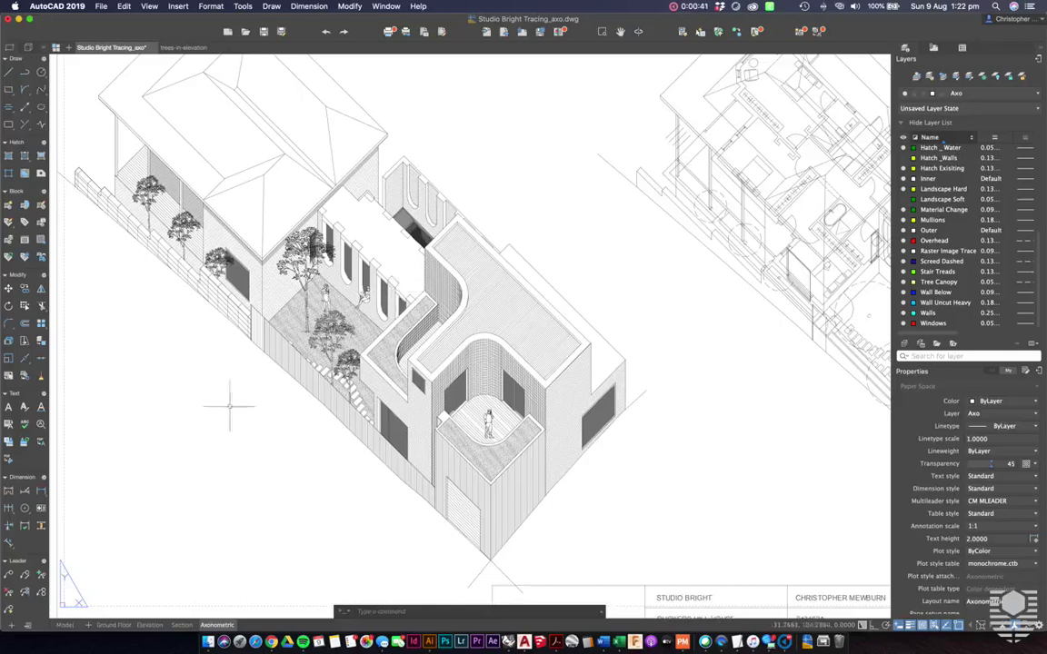
Step: Switch to model space and examine the rotated ground floor plan beside the axonometric linework
{"action": "left_click", "coordinate": [61, 625]}
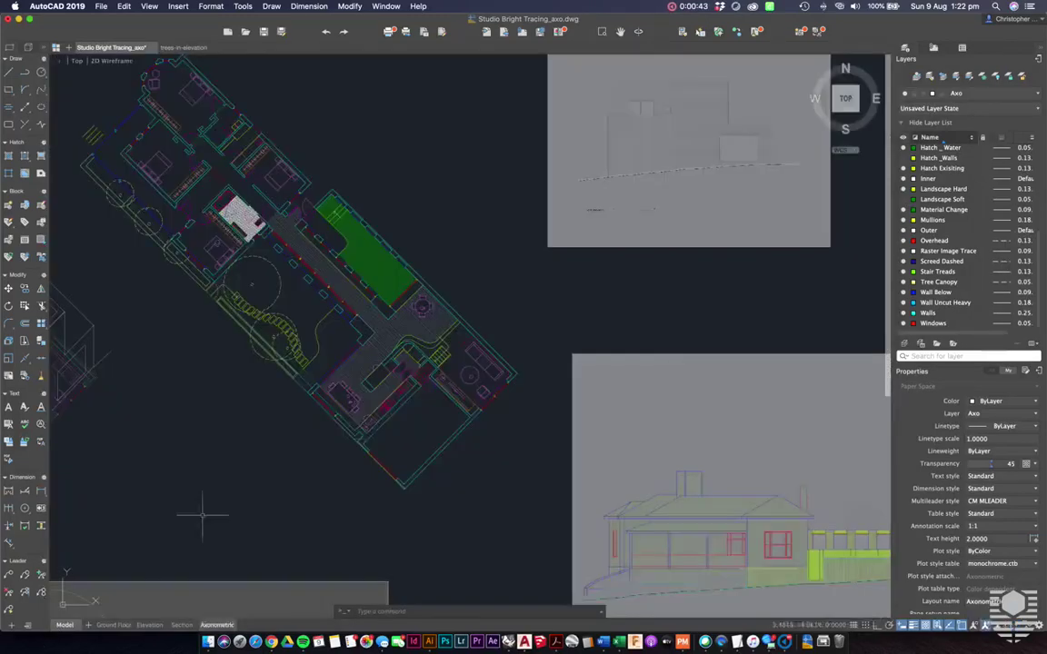
{"action": "scroll", "coordinate": [451, 375], "scroll_direction": "down", "scroll_amount": 2}
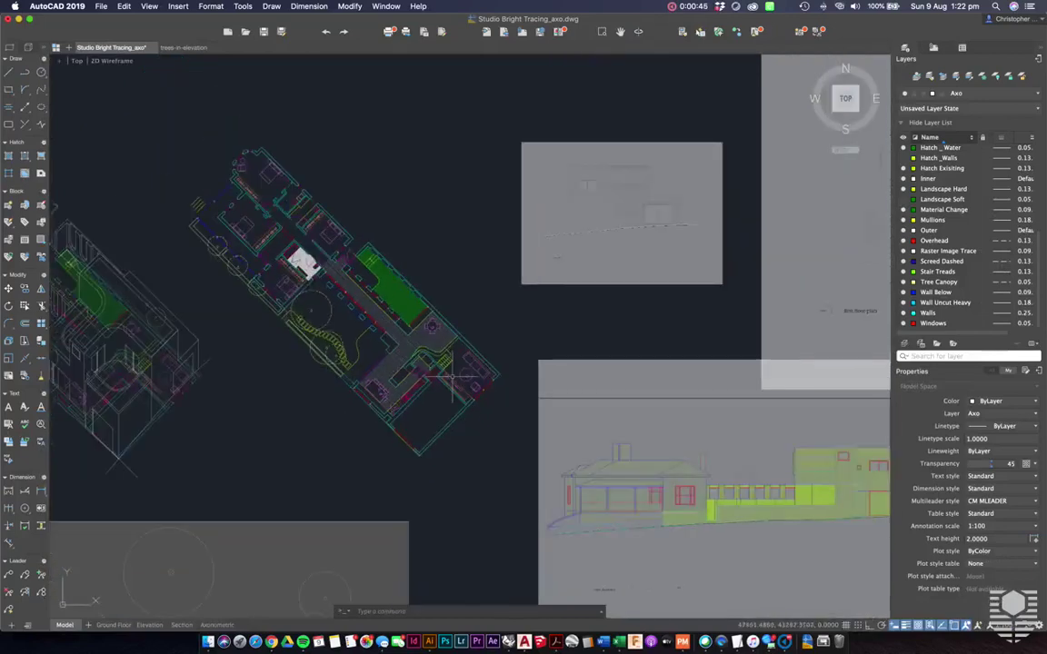
{"action": "scroll", "coordinate": [451, 376], "scroll_direction": "down", "scroll_amount": 1}
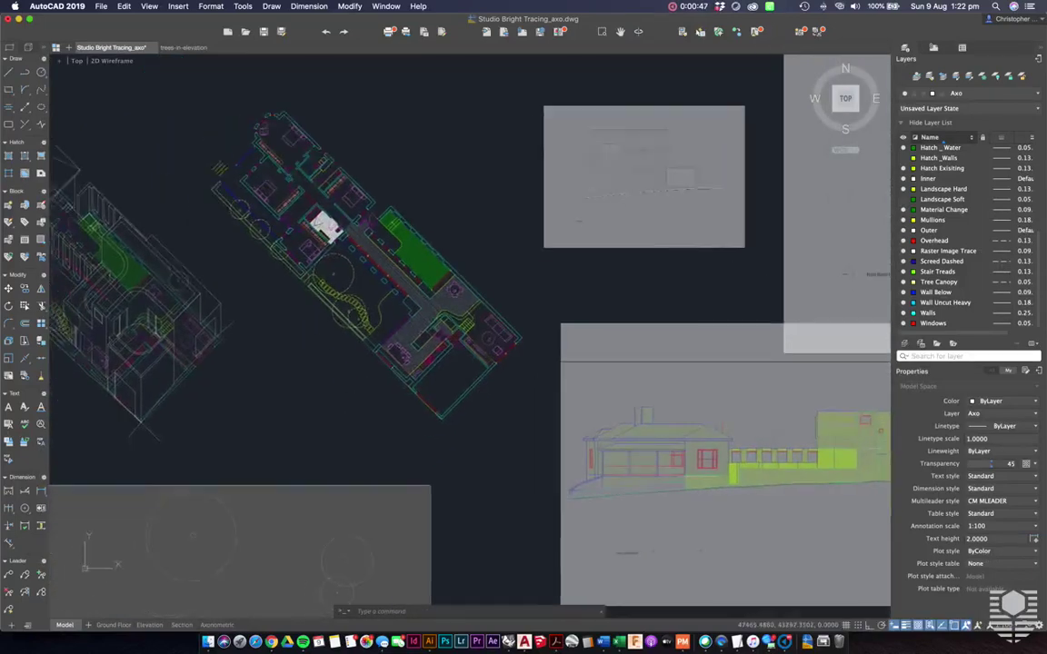
{"action": "scroll", "coordinate": [452, 375], "scroll_direction": "down", "scroll_amount": 1}
{"action": "middle_click_drag", "start_coordinate": [410, 338], "coordinate": [451, 376]}
{"action": "middle_click_drag", "start_coordinate": [350, 284], "coordinate": [380, 338]}
{"action": "scroll", "coordinate": [373, 337], "scroll_direction": "up", "scroll_amount": 3}
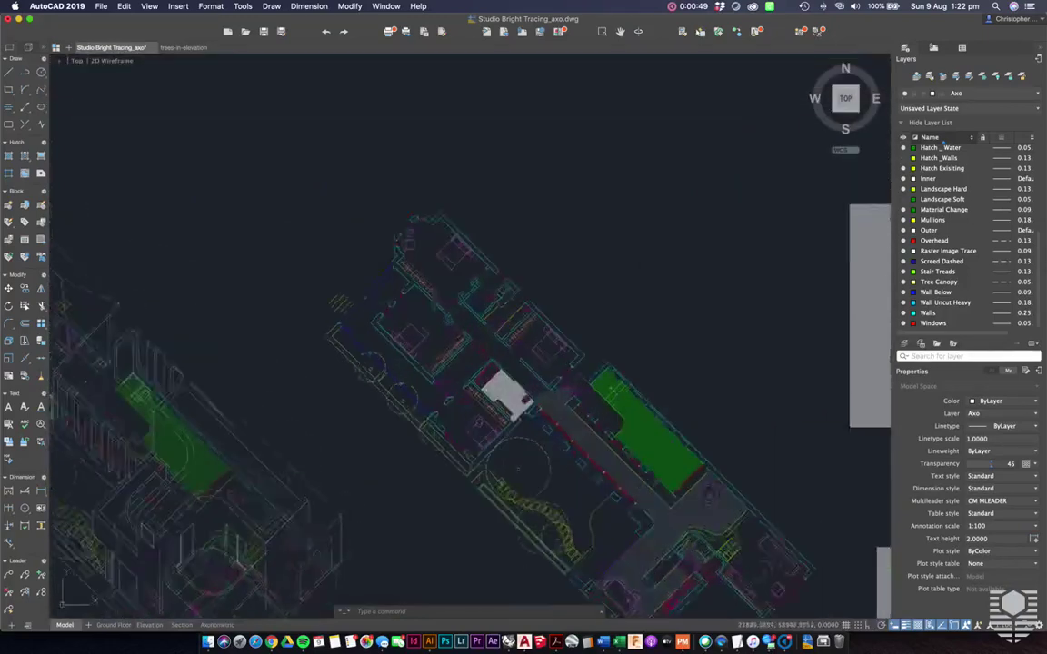
{"action": "middle_click_drag", "start_coordinate": [372, 337], "coordinate": [330, 397]}
{"action": "middle_click_drag", "start_coordinate": [420, 334], "coordinate": [393, 289]}
{"action": "middle_click_drag", "start_coordinate": [456, 378], "coordinate": [420, 324]}
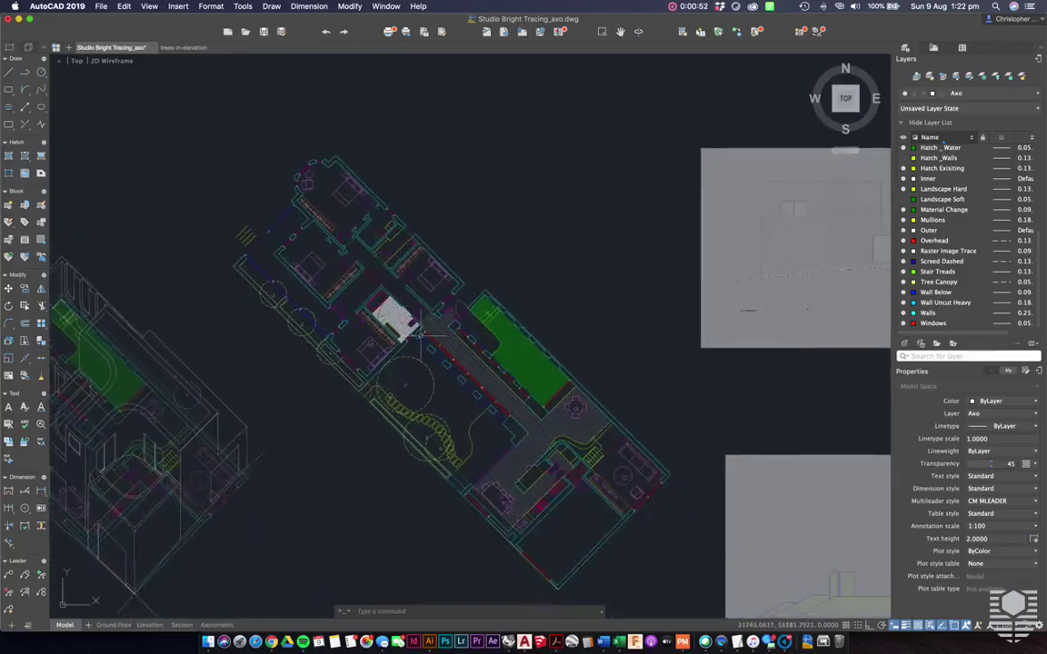
{"action": "scroll", "coordinate": [420, 336], "scroll_direction": "up", "scroll_amount": 5}
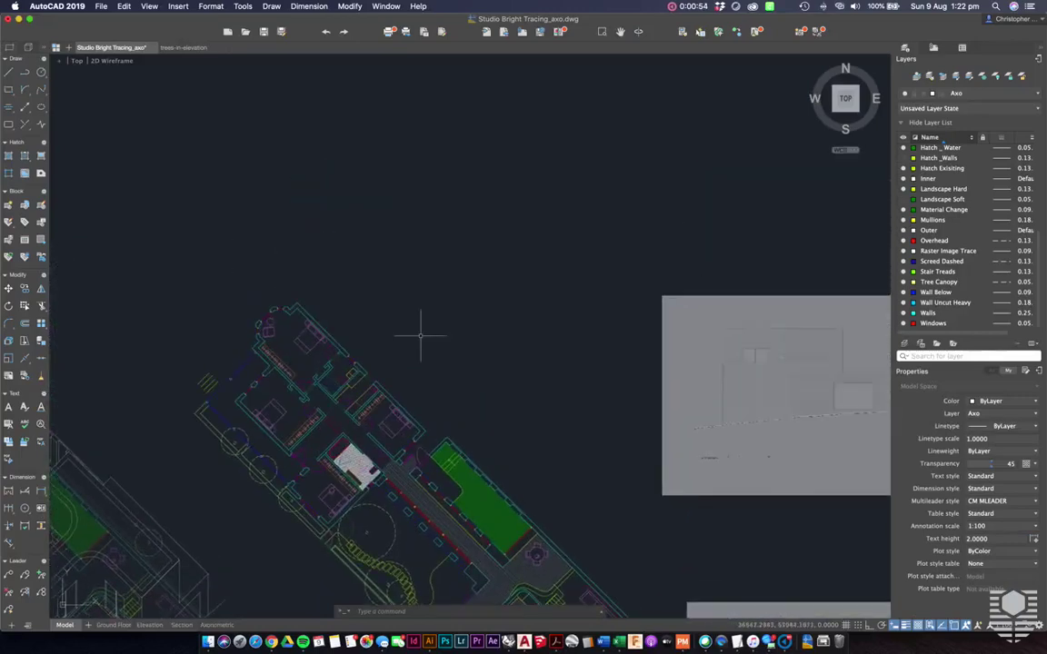
{"action": "type", "text": "pl"}
{"action": "key", "text": "Return"}
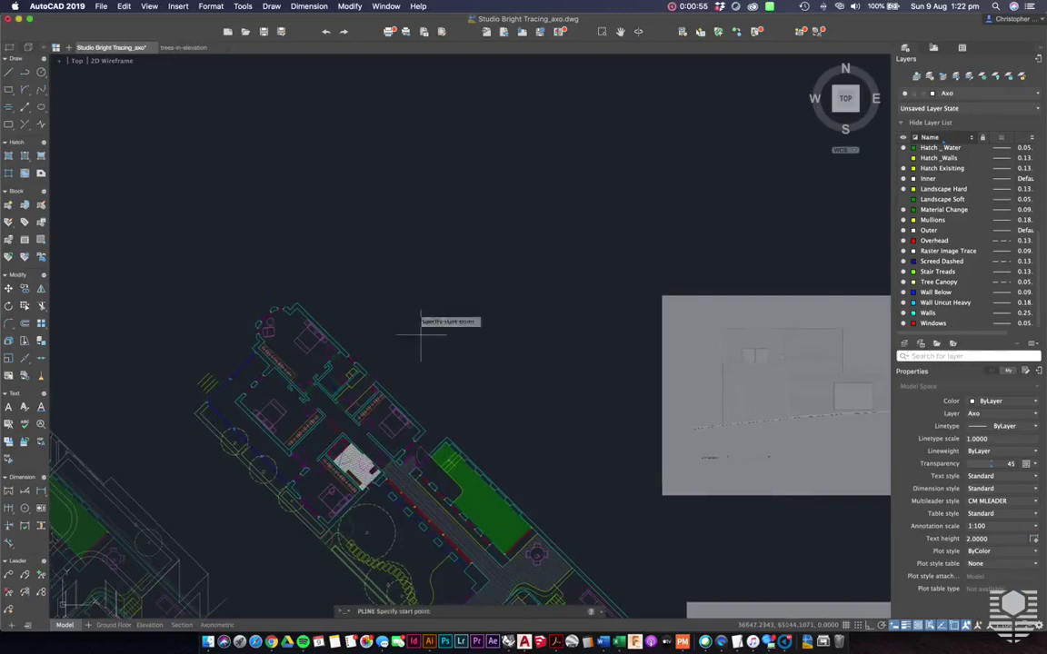
{"action": "left_click", "coordinate": [370, 156]}
{"action": "left_click", "coordinate": [524, 277]}
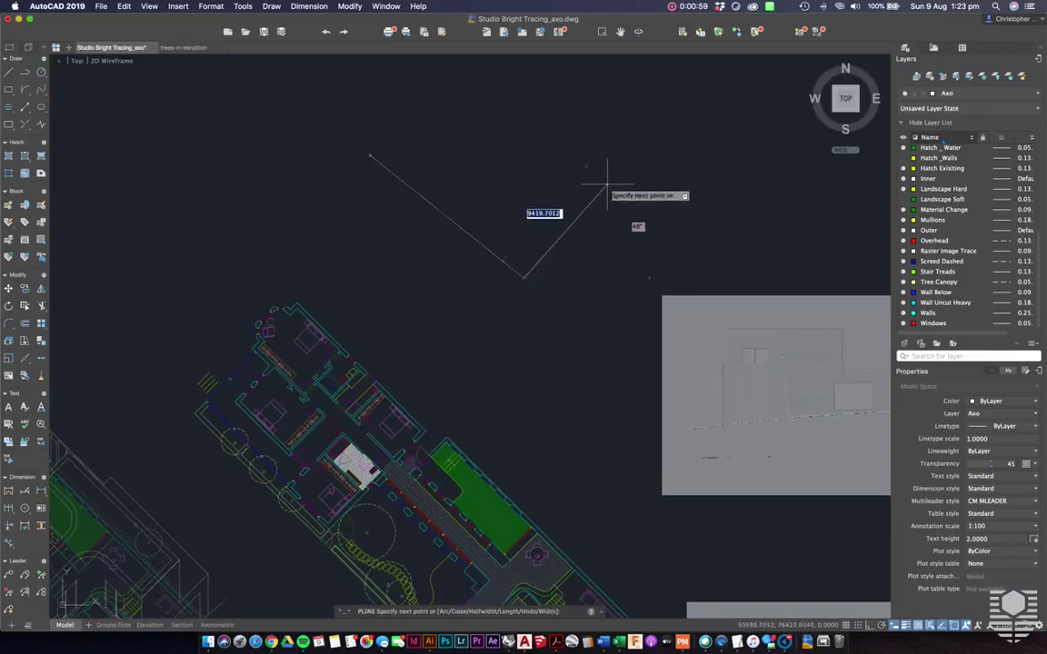
{"action": "key", "text": "Return"}
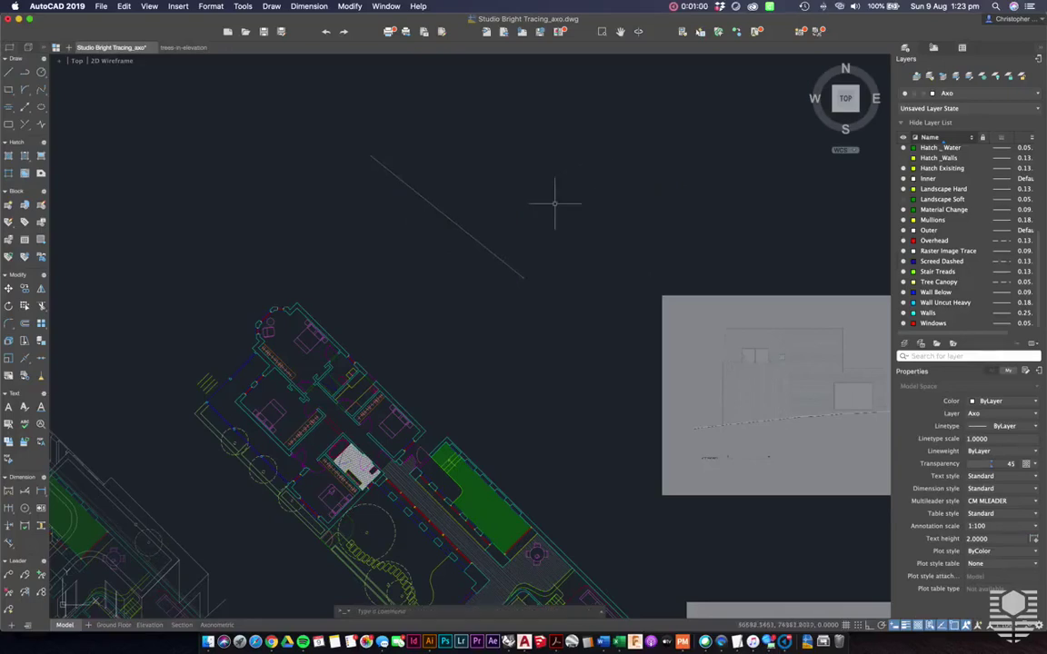
{"action": "key", "text": "super+z"}
Step: Draw a vertical polyline about 8340 long in the empty space above the rotated plan
{"action": "type", "text": "pl"}
{"action": "key", "text": "Return"}
{"action": "left_click", "coordinate": [438, 142]}
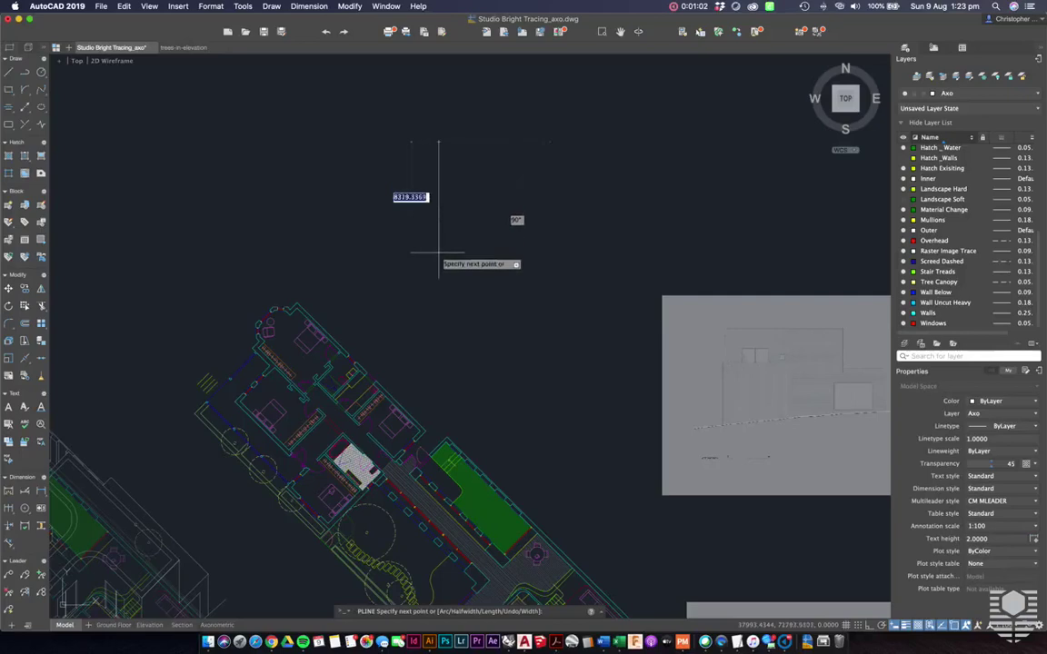
{"action": "key", "text": "Return"}
Step: Draw two polylines rising from the vertical line's lower end, about 12730 long at 18° and about 14580 long at 164°
{"action": "type", "text": "pl"}
{"action": "key", "text": "Return"}
{"action": "left_click", "coordinate": [439, 252]}
{"action": "left_click", "coordinate": [439, 253]}
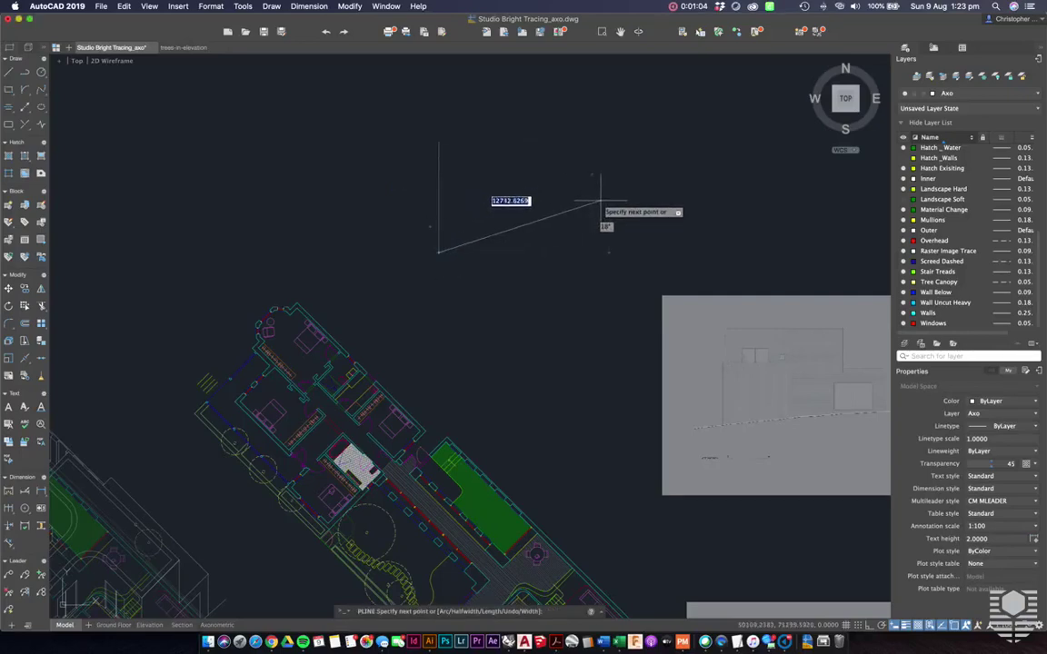
{"action": "left_click", "coordinate": [600, 202]}
{"action": "key", "text": "Return"}
{"action": "key", "text": "Return"}
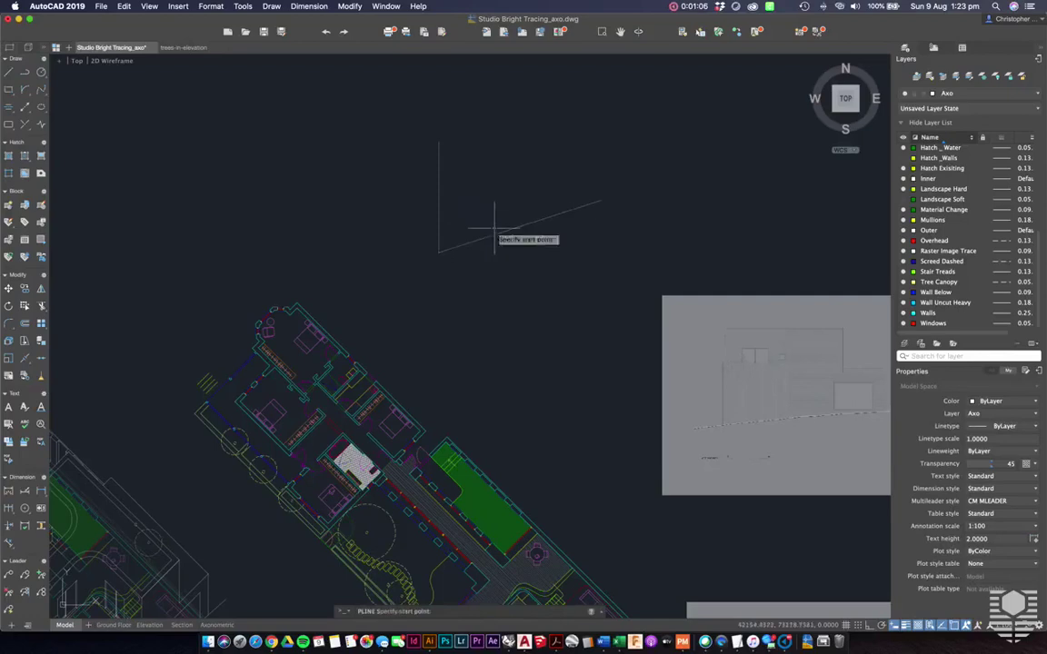
{"action": "left_click", "coordinate": [438, 253]}
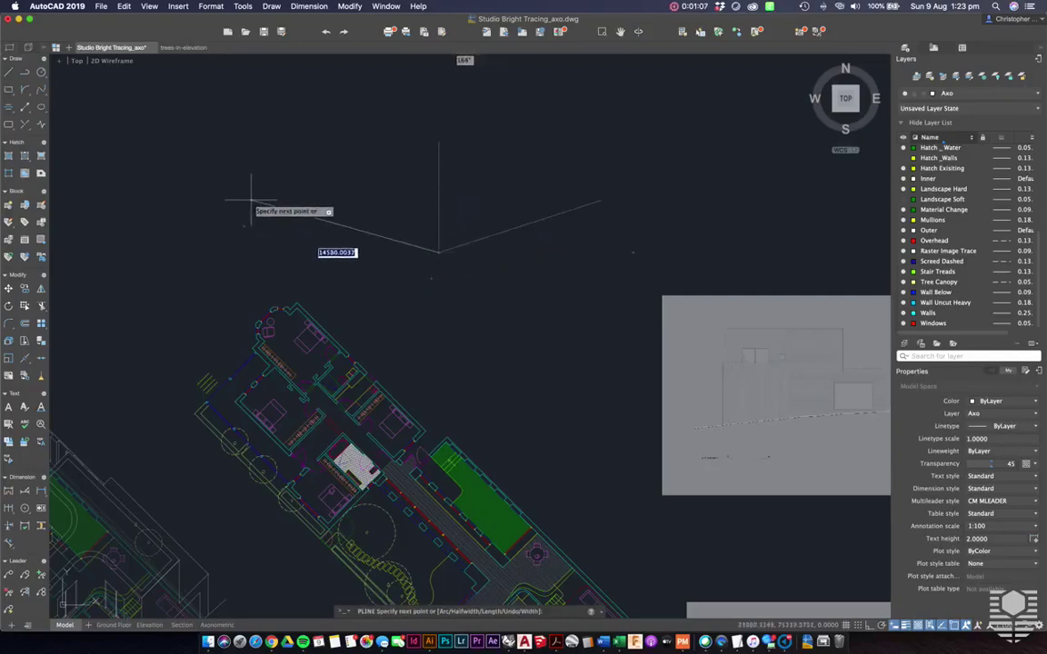
{"action": "left_click", "coordinate": [252, 199]}
{"action": "key", "text": "Return"}
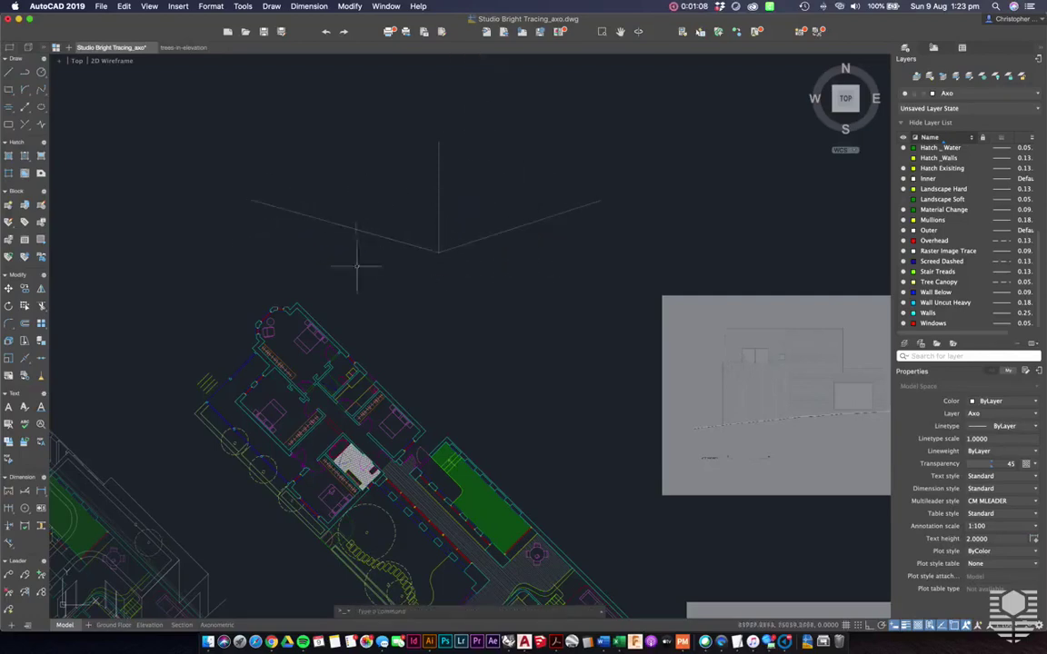
Step: Delete the three axis lines drawn above the rotated plan
{"action": "left_click", "coordinate": [433, 251]}
{"action": "key", "text": "Delete"}
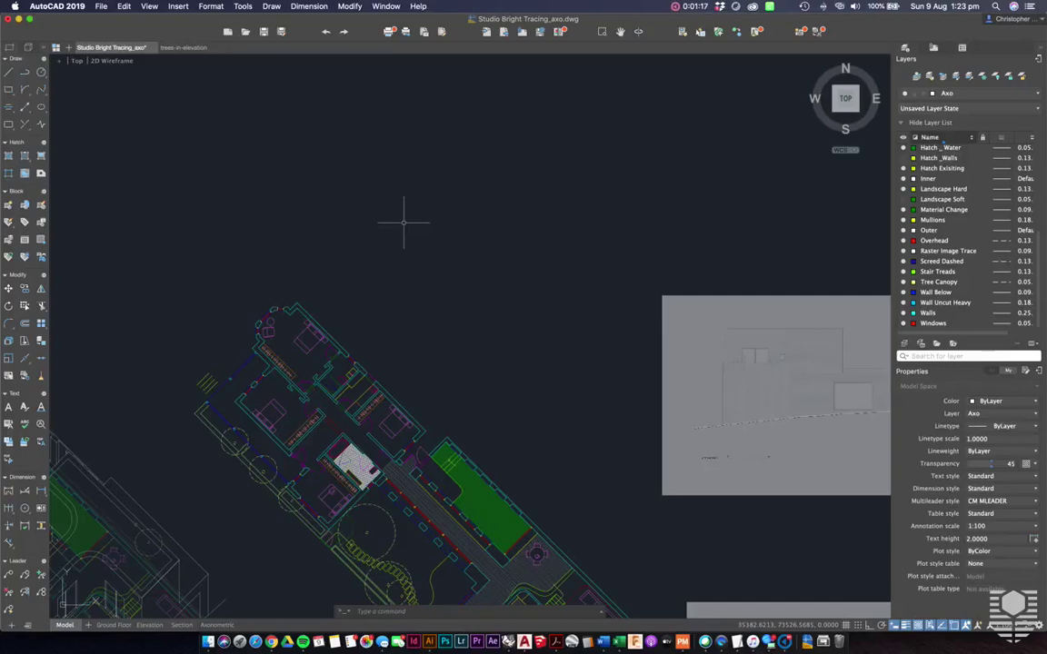
Step: Examine the rotated ground floor plan in relation to the axonometric construction lines and the elevation drawings
{"action": "scroll", "coordinate": [403, 221], "scroll_direction": "down", "scroll_amount": 2}
{"action": "scroll", "coordinate": [404, 220], "scroll_direction": "down", "scroll_amount": 3}
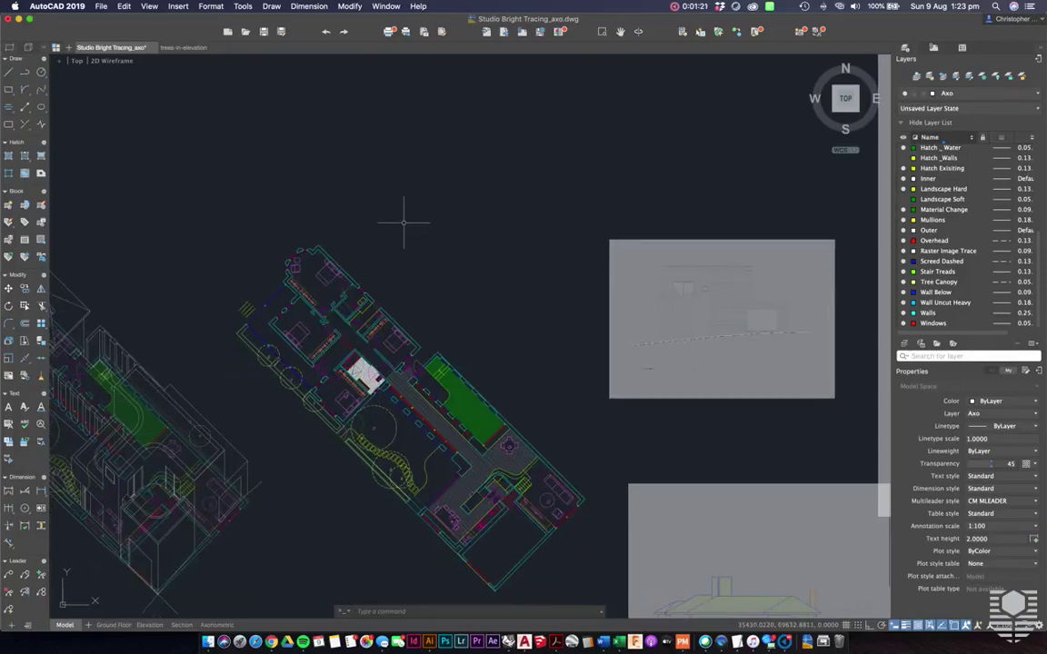
{"action": "scroll", "coordinate": [403, 220], "scroll_direction": "down", "scroll_amount": 2}
{"action": "scroll", "coordinate": [403, 221], "scroll_direction": "down", "scroll_amount": 2}
{"action": "scroll", "coordinate": [403, 222], "scroll_direction": "left", "scroll_amount": 5}
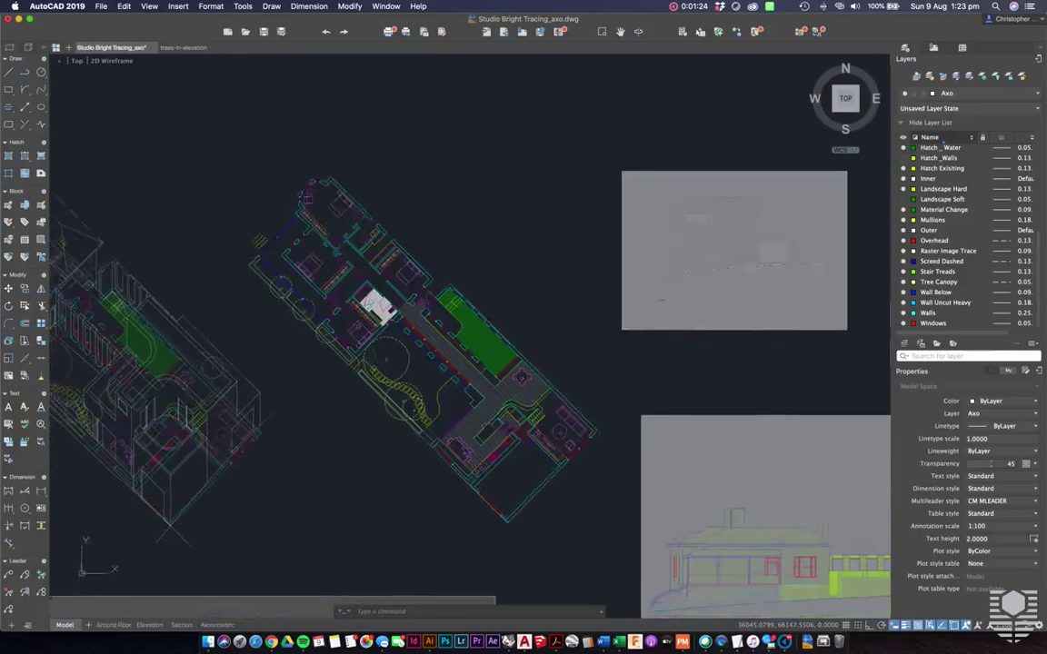
{"action": "scroll", "coordinate": [403, 221], "scroll_direction": "right", "scroll_amount": 2}
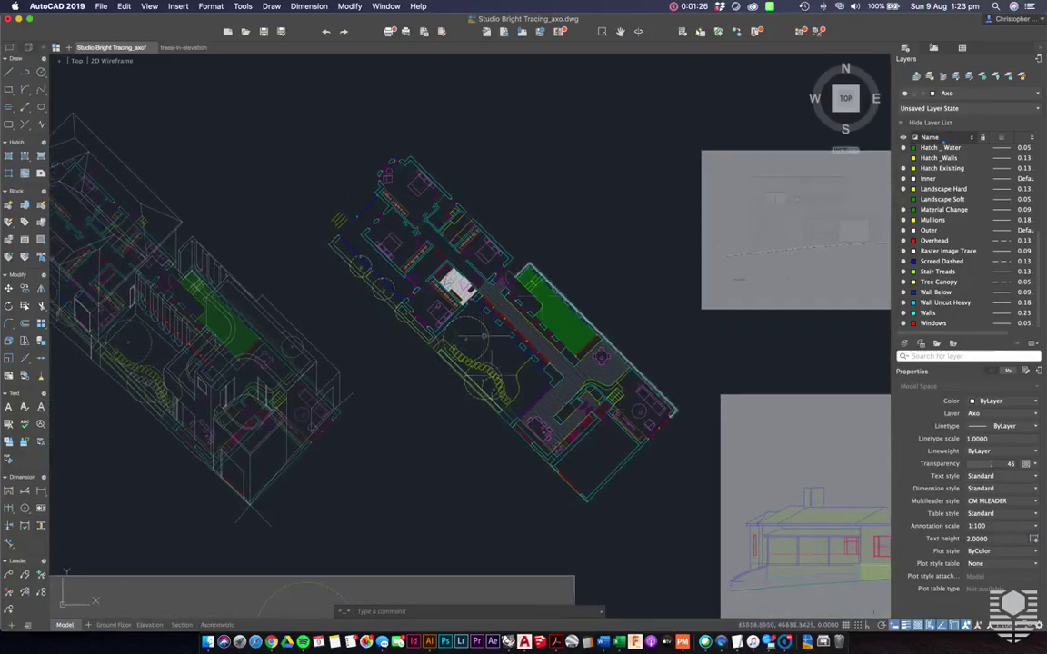
{"action": "scroll", "coordinate": [613, 502], "scroll_direction": "right", "scroll_amount": 3}
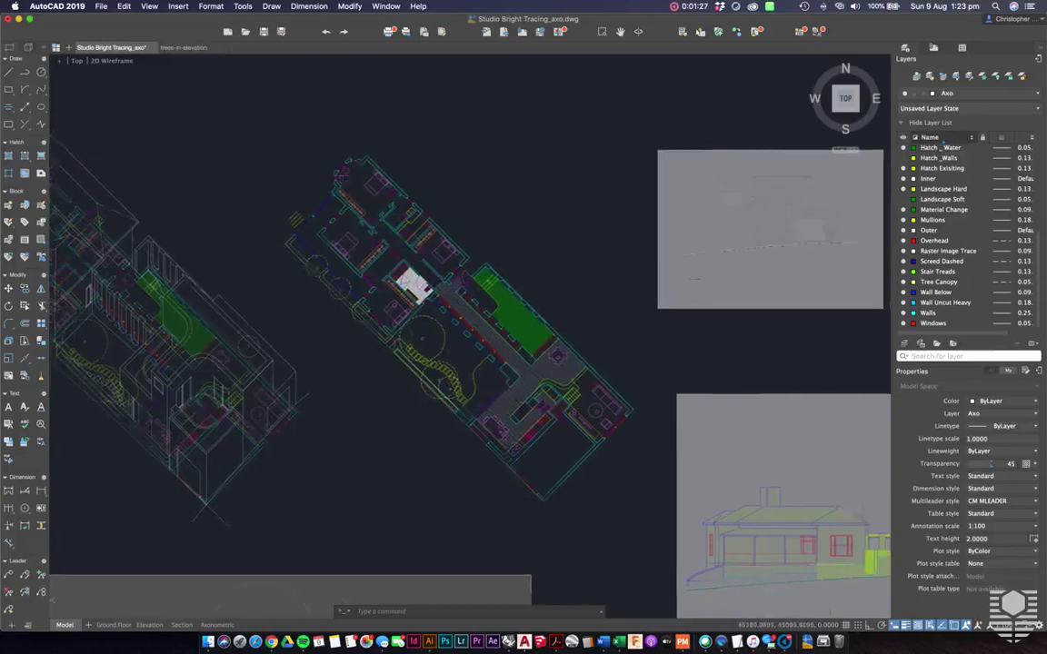
{"action": "scroll", "coordinate": [748, 463], "scroll_direction": "right", "scroll_amount": 10}
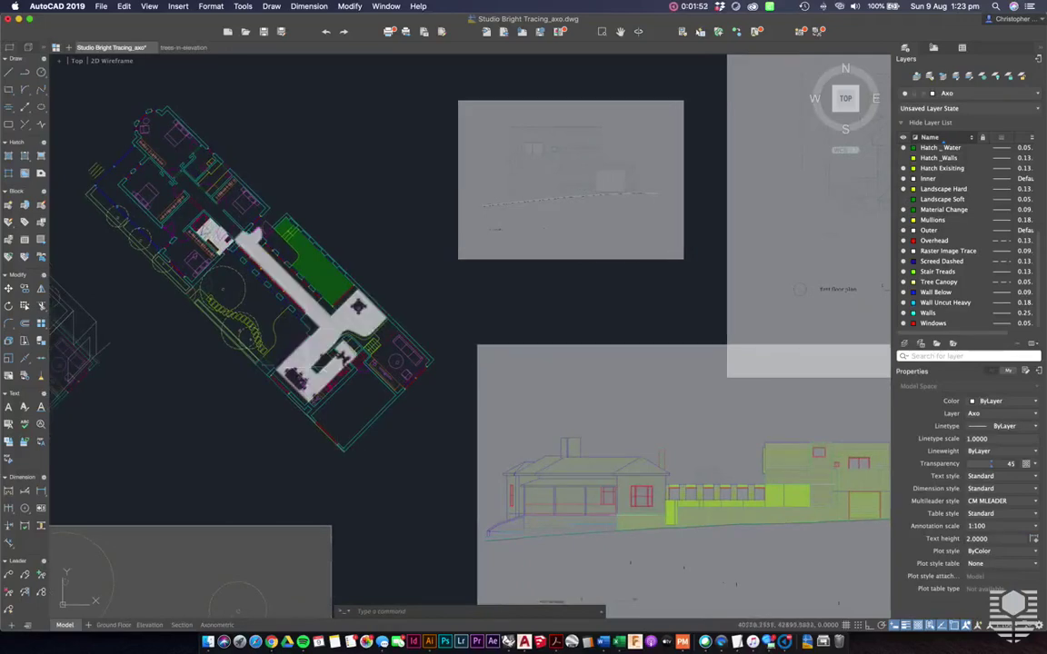
{"action": "scroll", "coordinate": [246, 364], "scroll_direction": "left", "scroll_amount": 5}
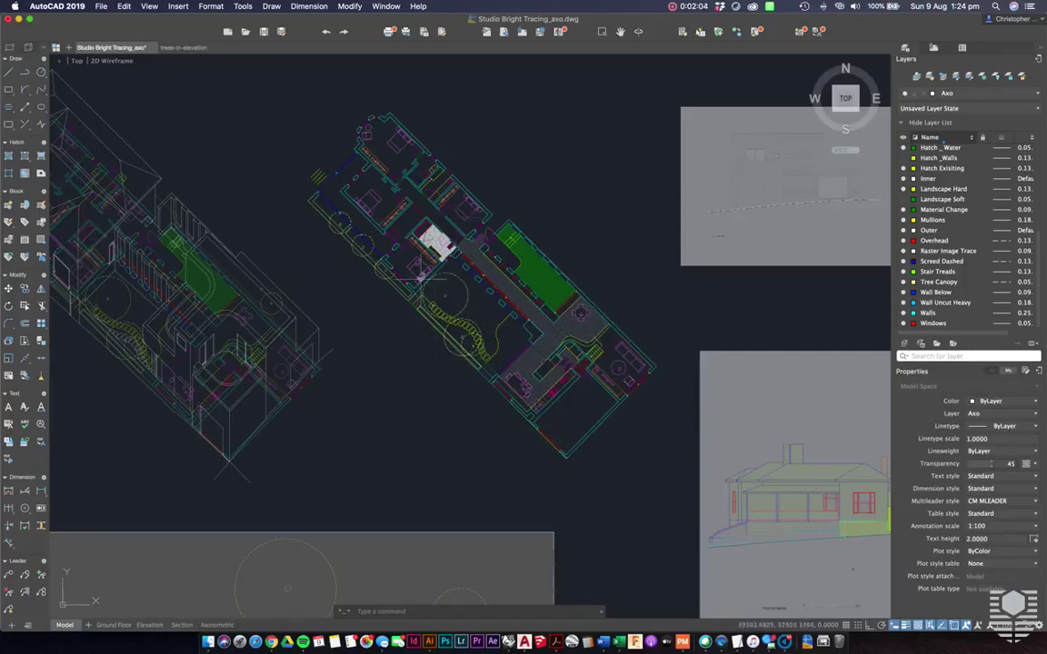
Step: Examine the original unrotated ground floor plan and compare it with the rotated copy
{"action": "scroll", "coordinate": [400, 254], "scroll_direction": "down", "scroll_amount": 3}
{"action": "scroll", "coordinate": [300, 454], "scroll_direction": "up", "scroll_amount": 10}
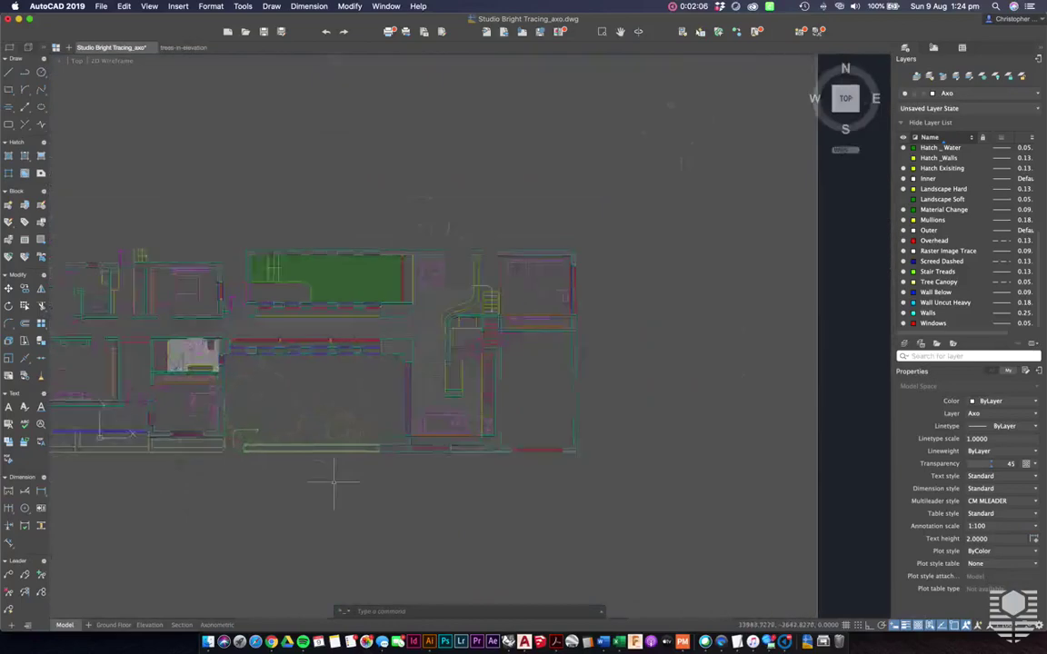
{"action": "middle_click_drag", "start_coordinate": [334, 481], "coordinate": [405, 498]}
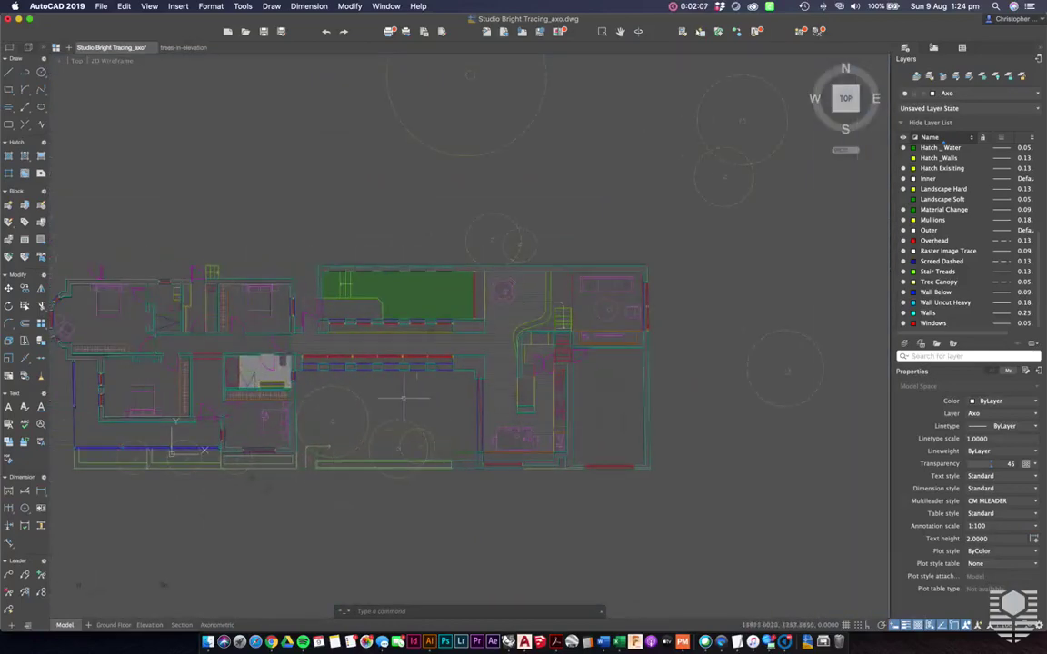
{"action": "scroll", "coordinate": [401, 401], "scroll_direction": "down", "scroll_amount": 2}
{"action": "middle_click_drag", "start_coordinate": [401, 369], "coordinate": [270, 616]}
{"action": "middle_click_drag", "start_coordinate": [547, 217], "coordinate": [472, 355]}
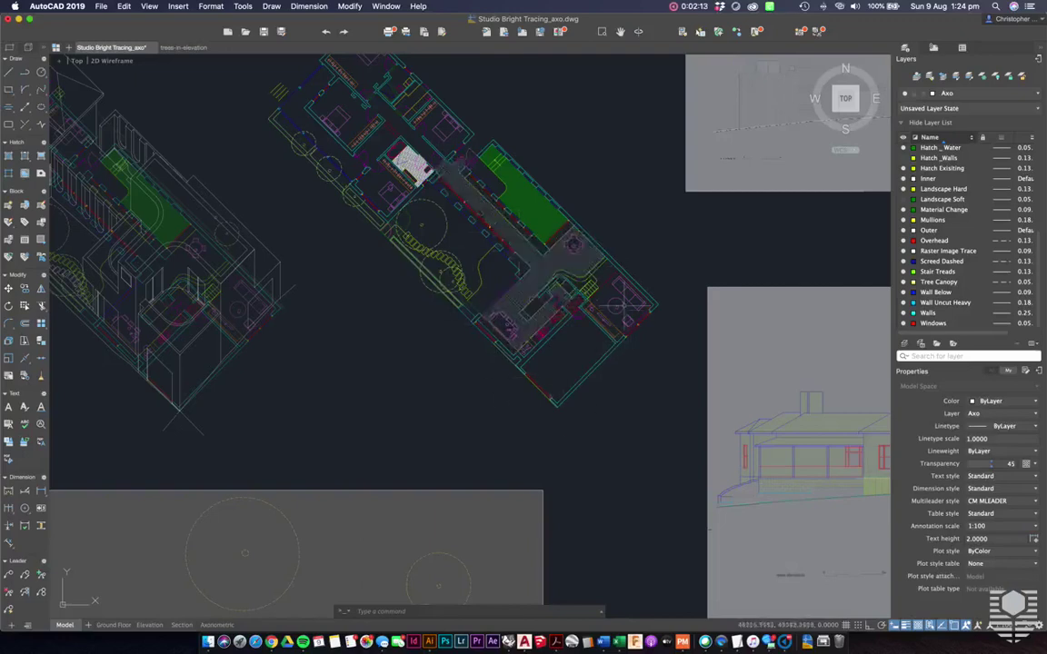
Step: Compare the finished axonometric, its construction linework and the rotated plan with the traced elevations
{"action": "scroll", "coordinate": [481, 347], "scroll_direction": "down", "scroll_amount": 2}
{"action": "mouse_move", "coordinate": [434, 342]}
{"action": "middle_mouse_down"}
{"action": "mouse_move", "coordinate": [481, 345]}
{"action": "mouse_move", "coordinate": [526, 368]}
{"action": "middle_mouse_up"}
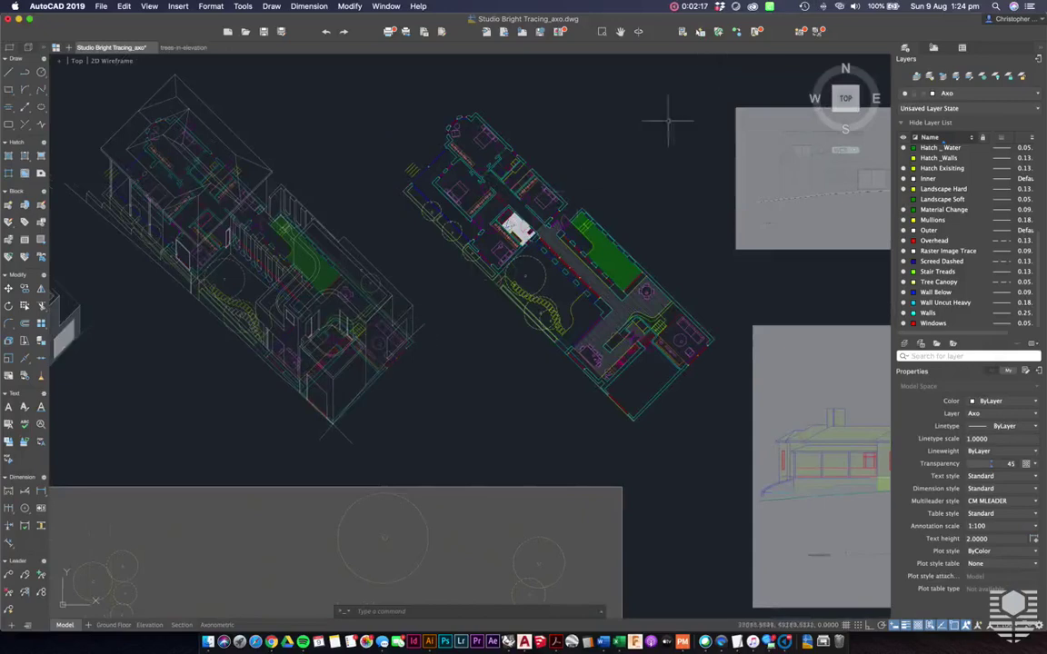
{"action": "middle_click_drag", "start_coordinate": [518, 295], "coordinate": [690, 309]}
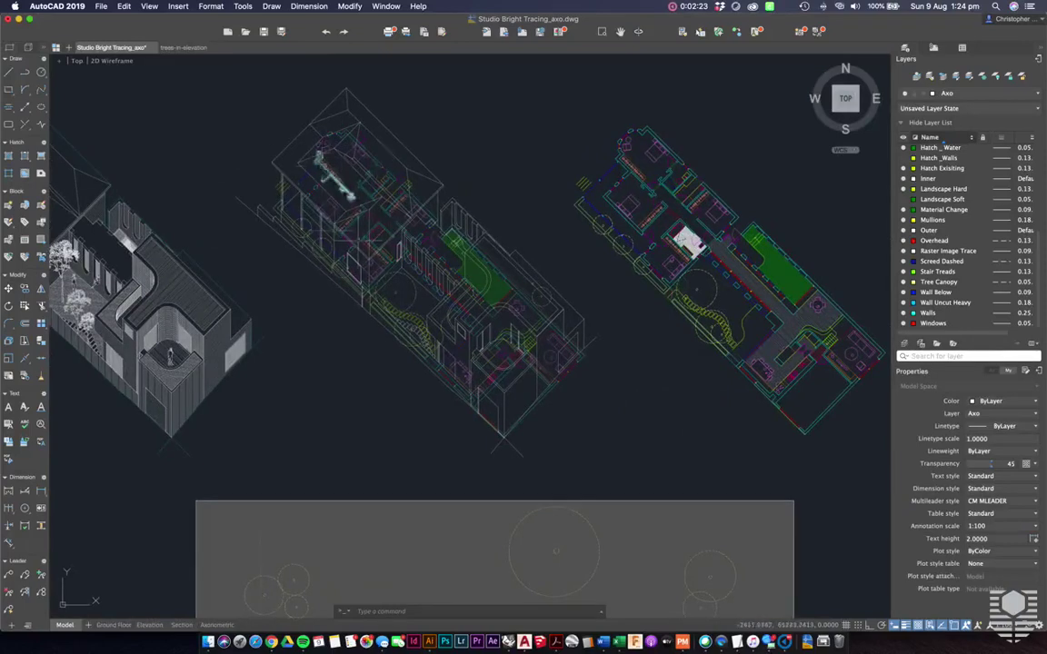
{"action": "middle_click_drag", "start_coordinate": [415, 256], "coordinate": [355, 242]}
{"action": "middle_click_drag", "start_coordinate": [436, 256], "coordinate": [370, 242]}
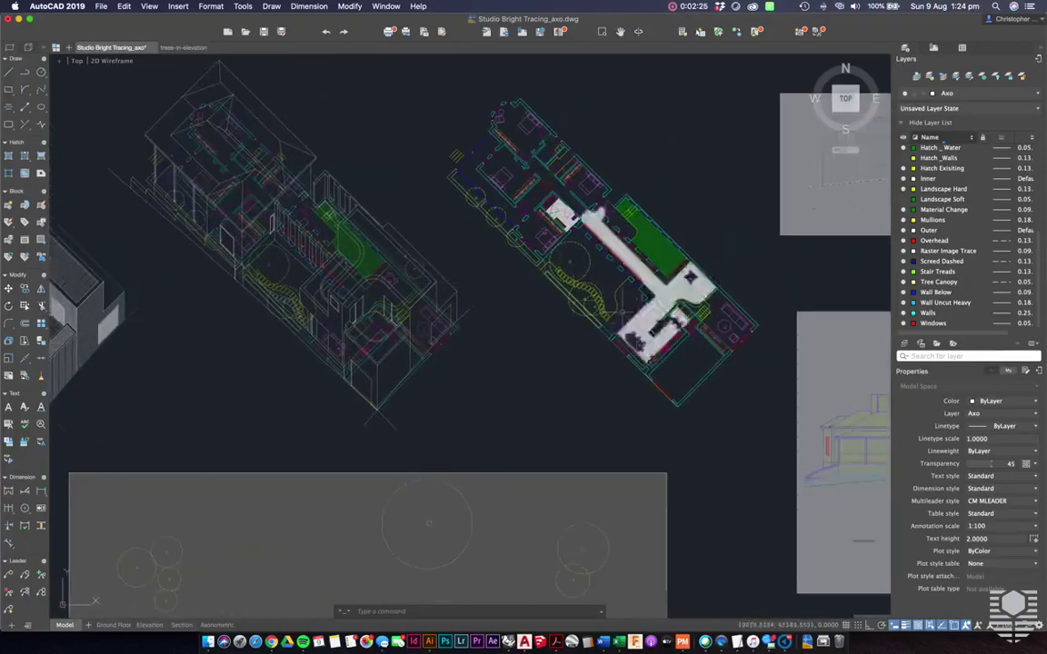
{"action": "mouse_move", "coordinate": [671, 341]}
{"action": "middle_mouse_down"}
{"action": "mouse_move", "coordinate": [612, 305]}
{"action": "mouse_move", "coordinate": [547, 304]}
{"action": "middle_mouse_up"}
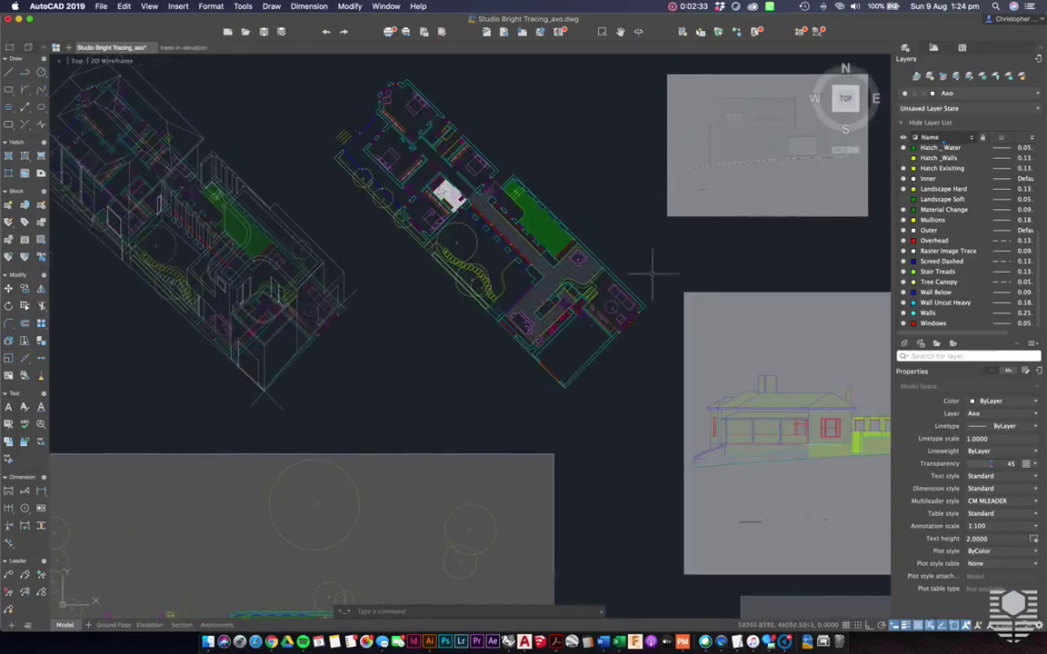
{"action": "middle_click_drag", "start_coordinate": [644, 273], "coordinate": [523, 302]}
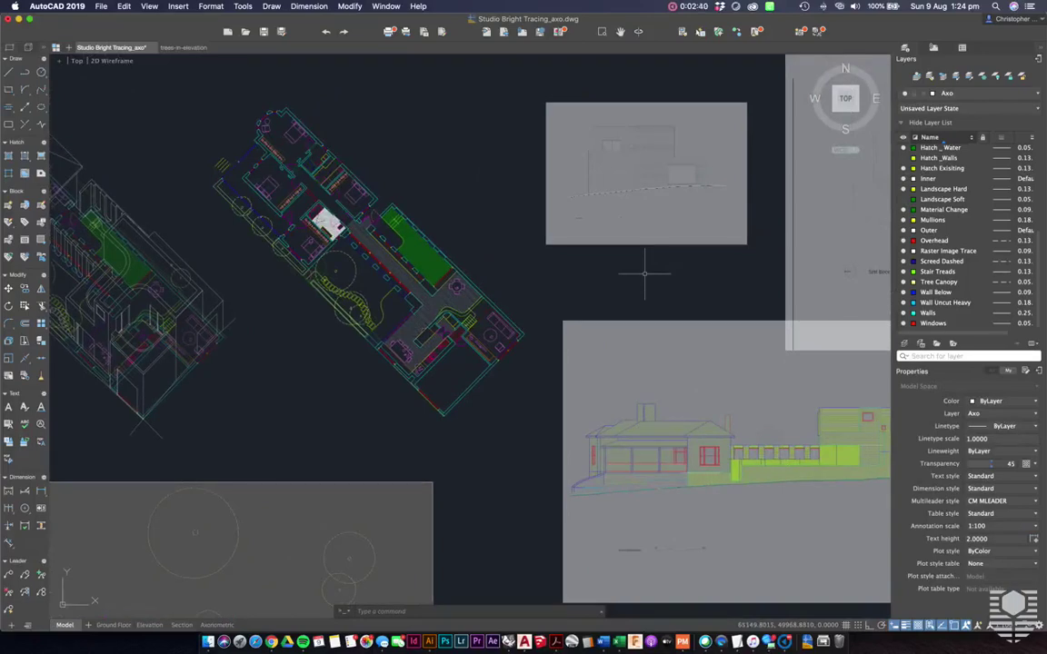
{"action": "scroll", "coordinate": [644, 273], "scroll_direction": "right", "scroll_amount": 3}
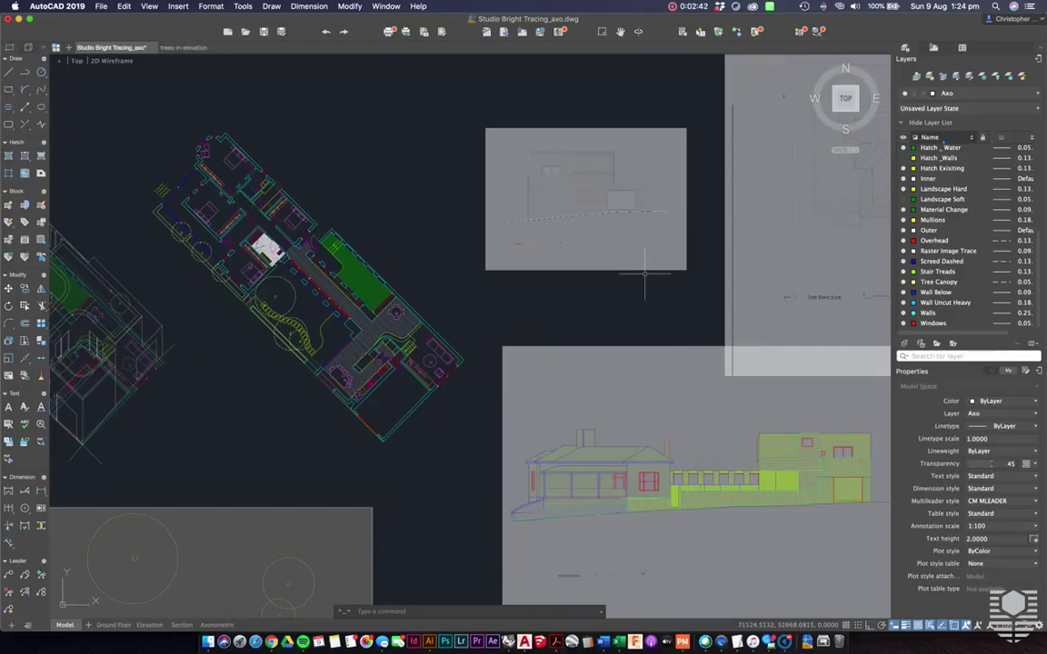
{"action": "scroll", "coordinate": [644, 273], "scroll_direction": "up", "scroll_amount": 4}
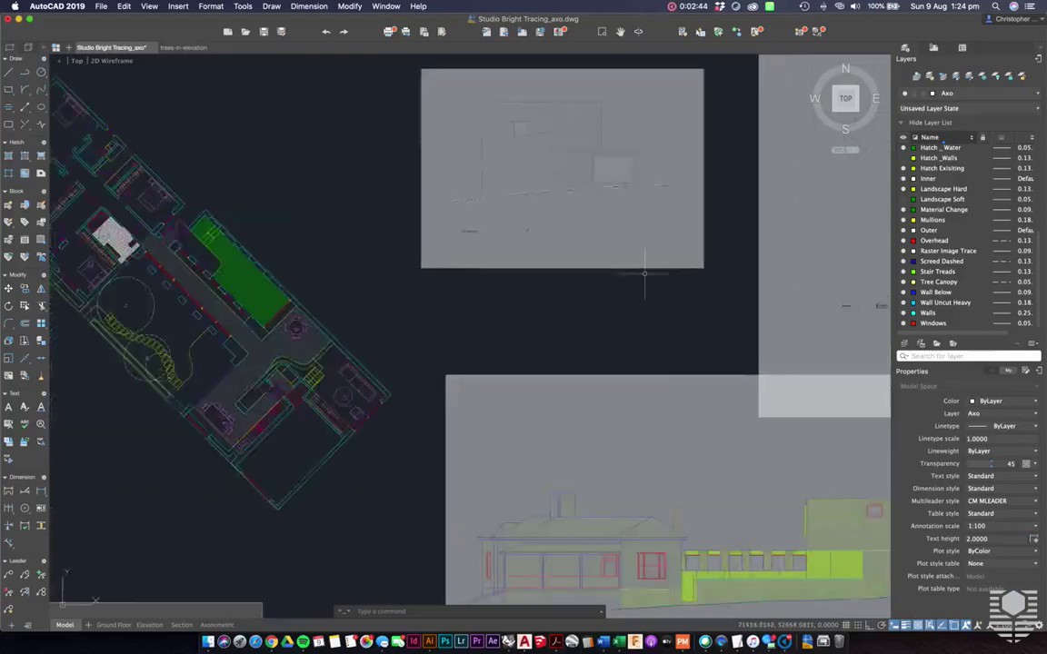
Step: Compare the garage end of the rotated floor plan with the short end elevation and the long street elevation
{"action": "scroll", "coordinate": [644, 273], "scroll_direction": "down", "scroll_amount": 3}
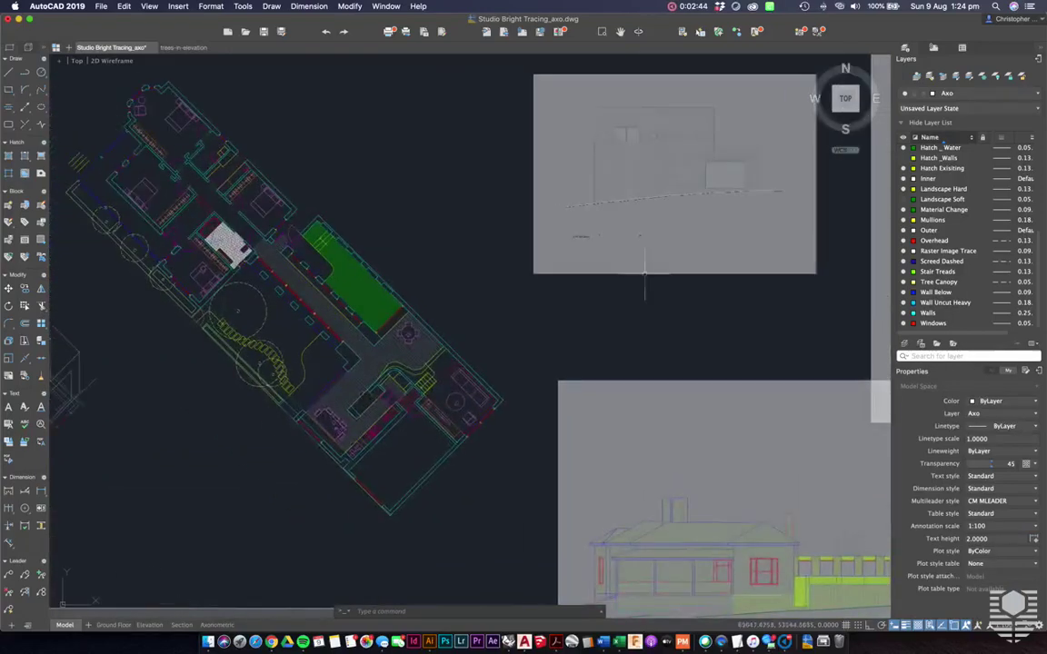
{"action": "scroll", "coordinate": [350, 292], "scroll_direction": "up", "scroll_amount": 5}
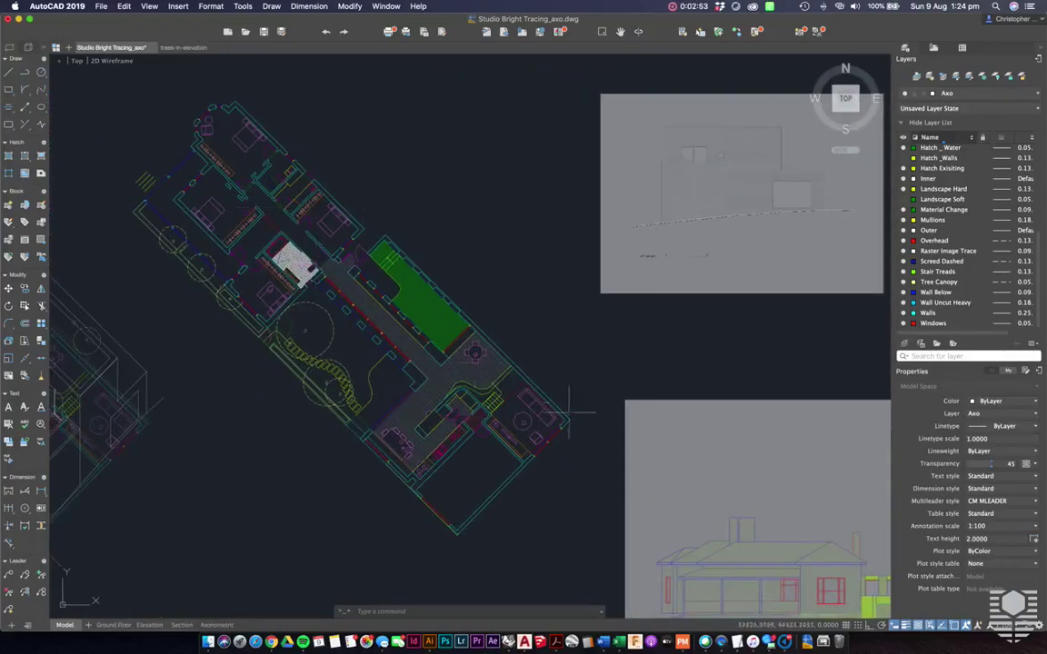
{"action": "scroll", "coordinate": [595, 395], "scroll_direction": "down", "scroll_amount": 2}
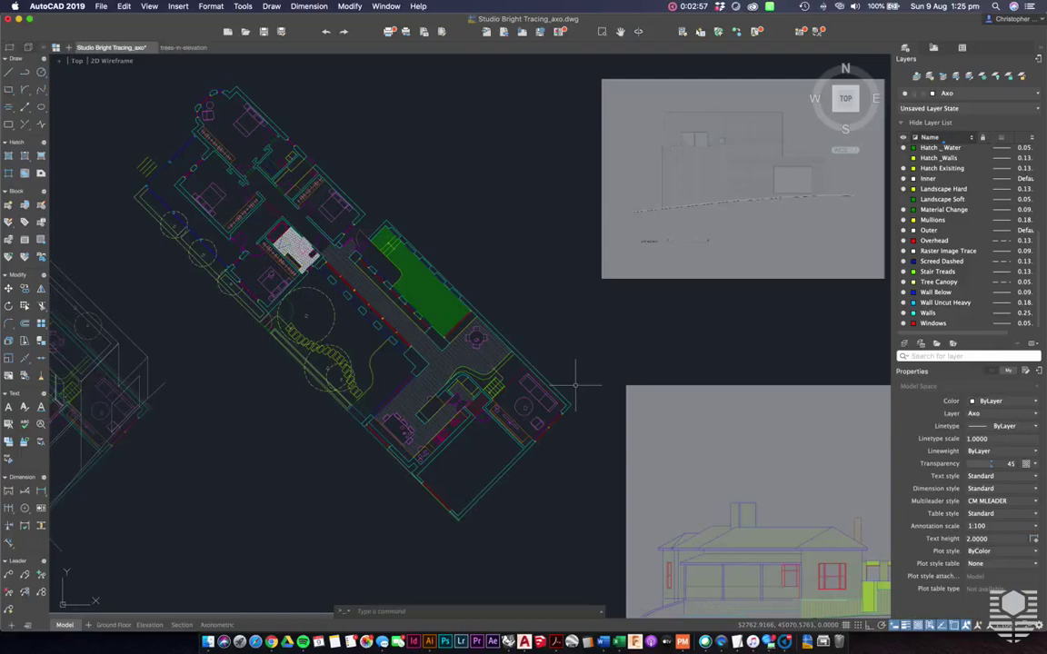
{"action": "scroll", "coordinate": [575, 385], "scroll_direction": "right", "scroll_amount": 1}
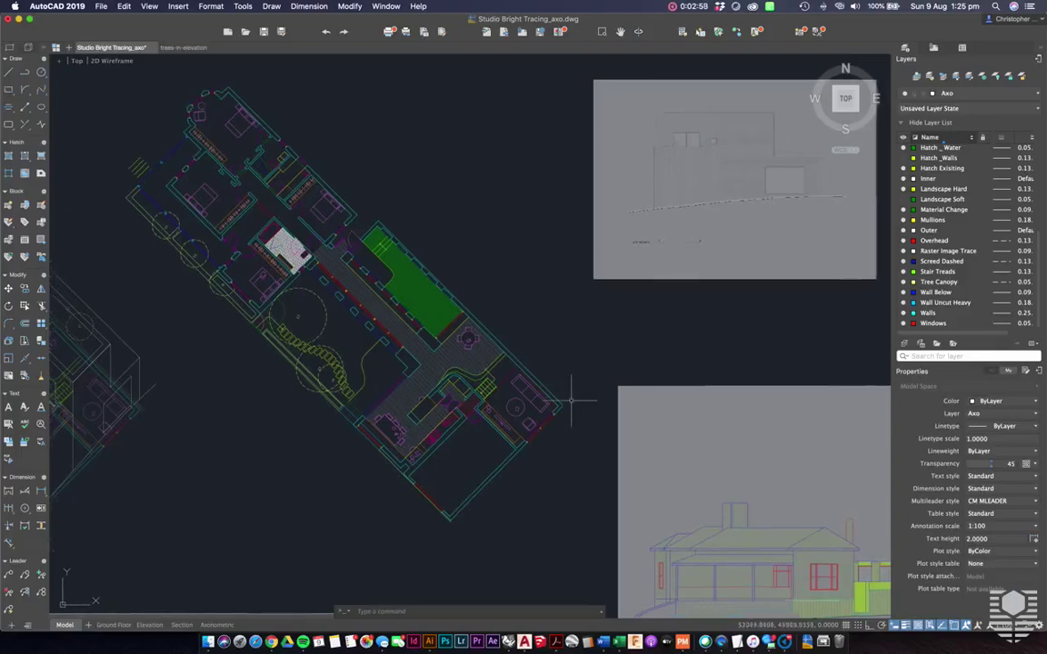
{"action": "scroll", "coordinate": [571, 399], "scroll_direction": "right", "scroll_amount": 5}
{"action": "scroll", "coordinate": [570, 400], "scroll_direction": "up", "scroll_amount": 2}
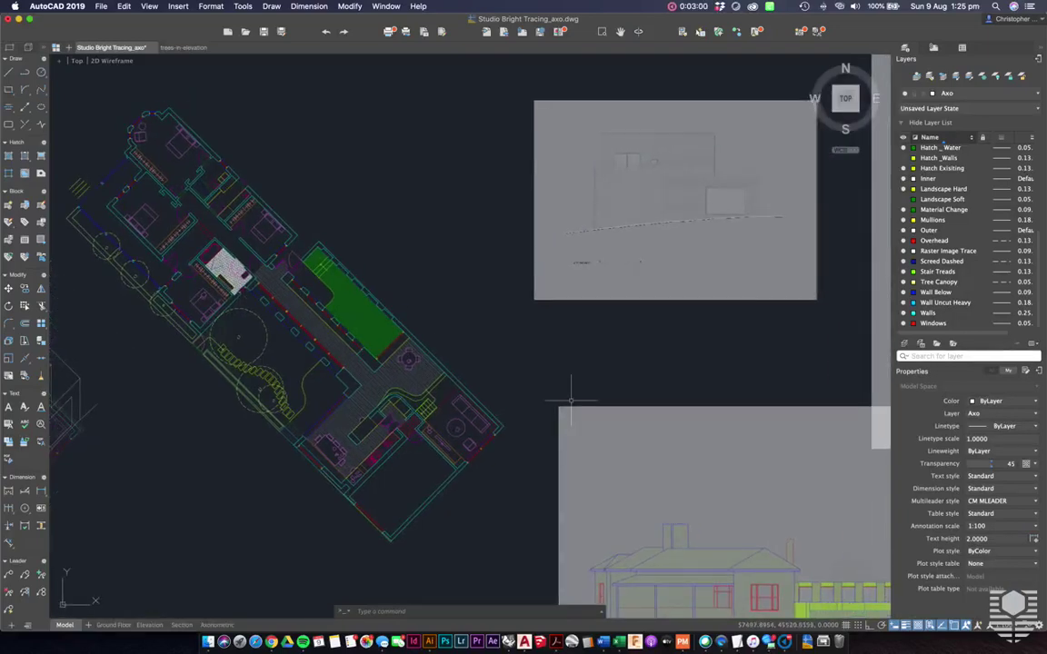
{"action": "scroll", "coordinate": [570, 400], "scroll_direction": "right", "scroll_amount": 9}
{"action": "scroll", "coordinate": [571, 400], "scroll_direction": "up", "scroll_amount": 1}
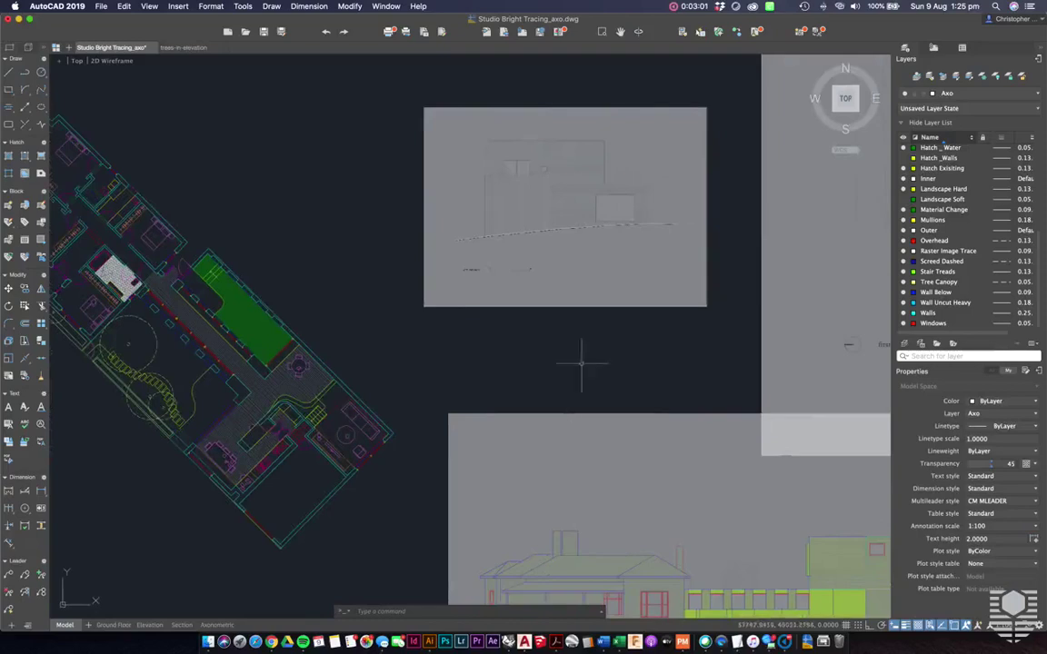
Step: Move the ground line polyline from the short elevation, placing its intersection with the outer wall on the rotated plan's lowest corner
{"action": "scroll", "coordinate": [619, 215], "scroll_direction": "up", "scroll_amount": 1}
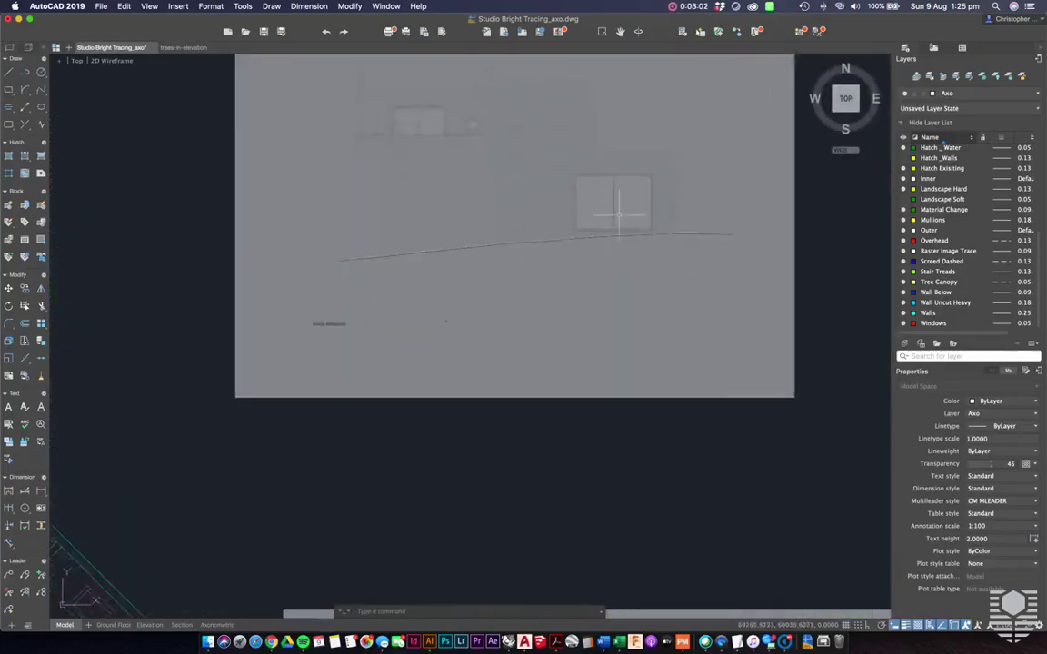
{"action": "scroll", "coordinate": [618, 214], "scroll_direction": "up", "scroll_amount": 2}
{"action": "scroll", "coordinate": [591, 303], "scroll_direction": "up", "scroll_amount": 3}
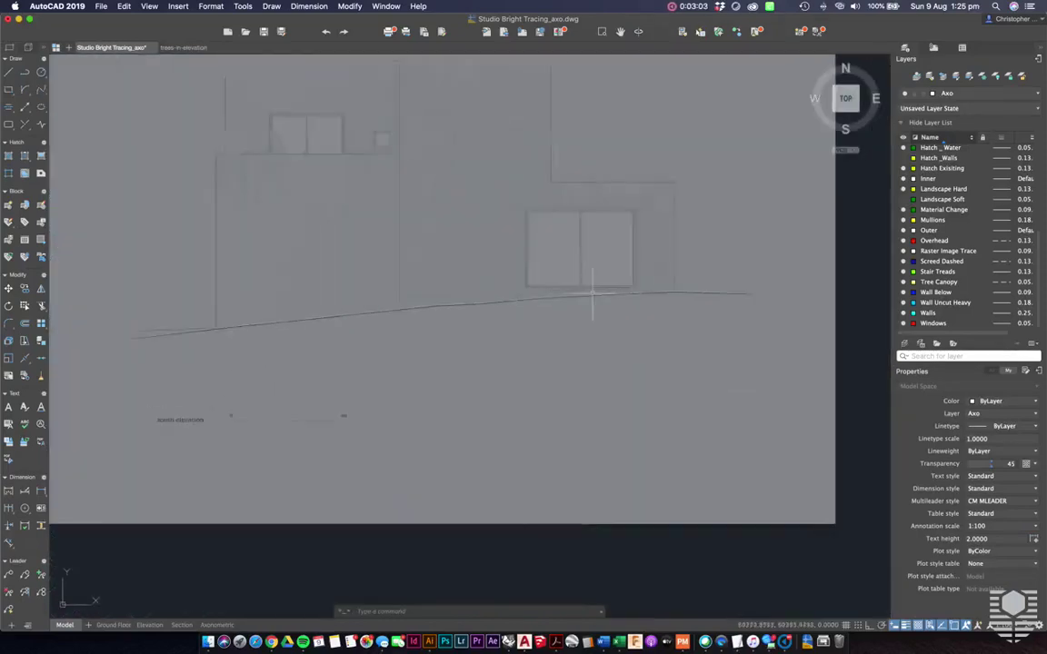
{"action": "scroll", "coordinate": [588, 309], "scroll_direction": "down", "scroll_amount": 2}
{"action": "left_click", "coordinate": [710, 263]}
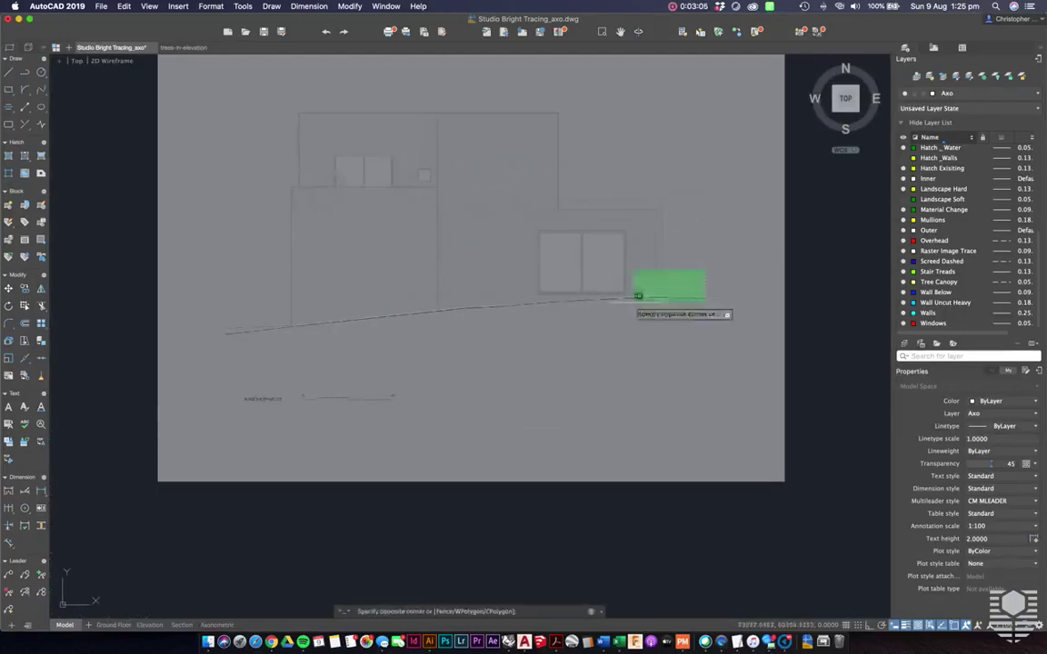
{"action": "left_click", "coordinate": [586, 327]}
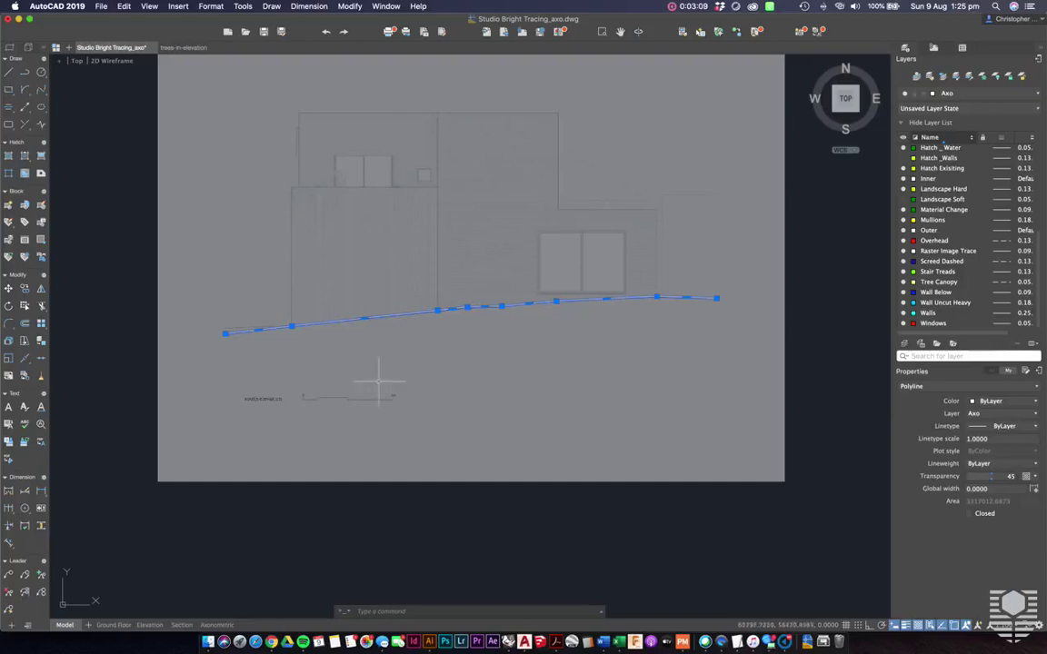
{"action": "type", "text": "m"}
{"action": "key", "text": "Return"}
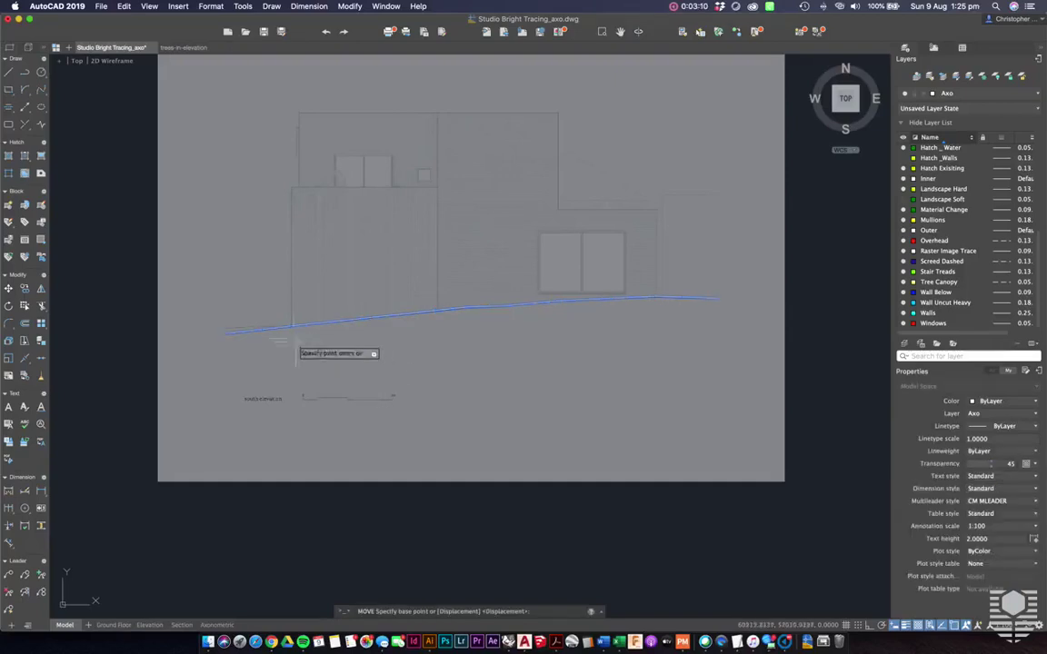
{"action": "left_click", "coordinate": [292, 325]}
{"action": "scroll", "coordinate": [297, 438], "scroll_direction": "down", "scroll_amount": 4}
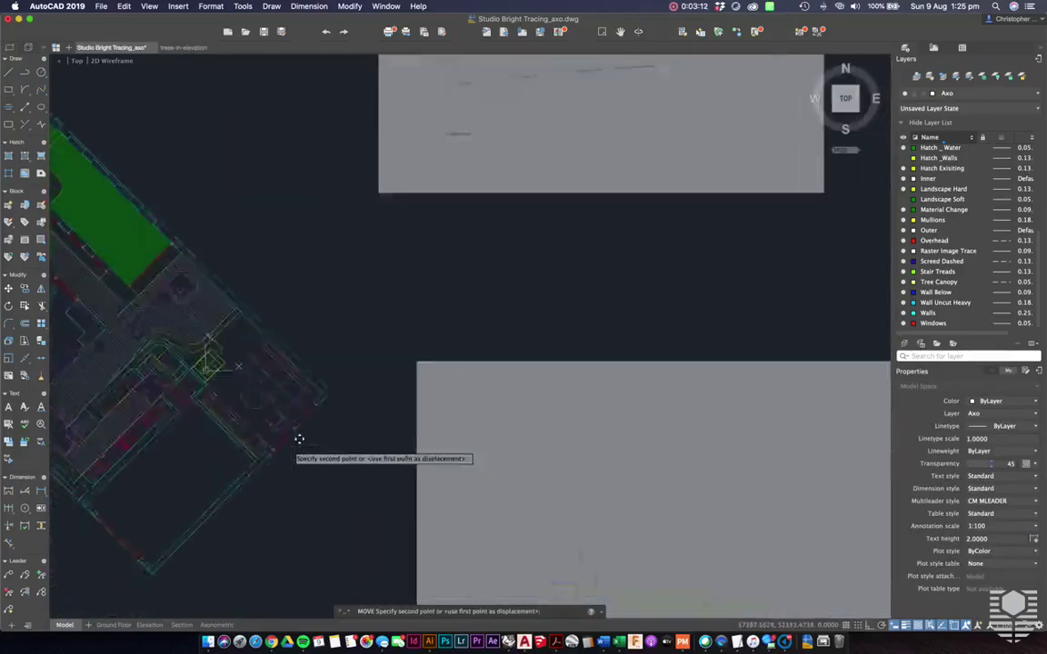
{"action": "scroll", "coordinate": [291, 447], "scroll_direction": "left", "scroll_amount": 2}
{"action": "scroll", "coordinate": [225, 555], "scroll_direction": "down", "scroll_amount": 3}
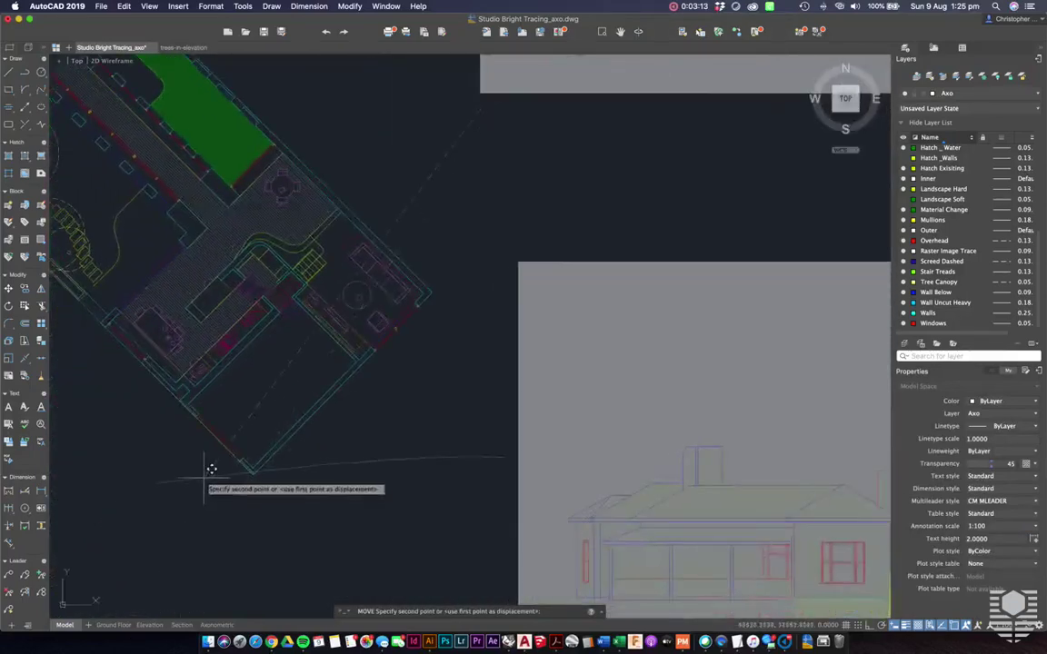
{"action": "scroll", "coordinate": [210, 469], "scroll_direction": "up", "scroll_amount": 3}
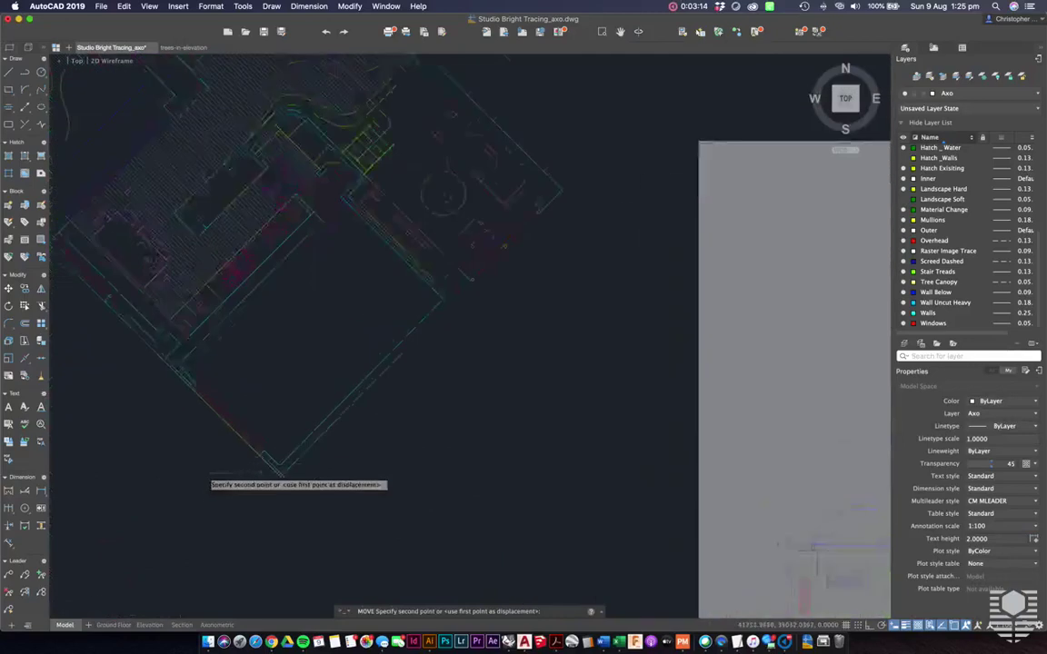
{"action": "left_click", "coordinate": [291, 470]}
{"action": "key", "text": "space"}
{"action": "key", "text": "Escape"}
Step: Rotate the moved ground line 45 degrees about the plan's lowest corner
{"action": "left_click", "coordinate": [662, 488]}
{"action": "left_click", "coordinate": [603, 435]}
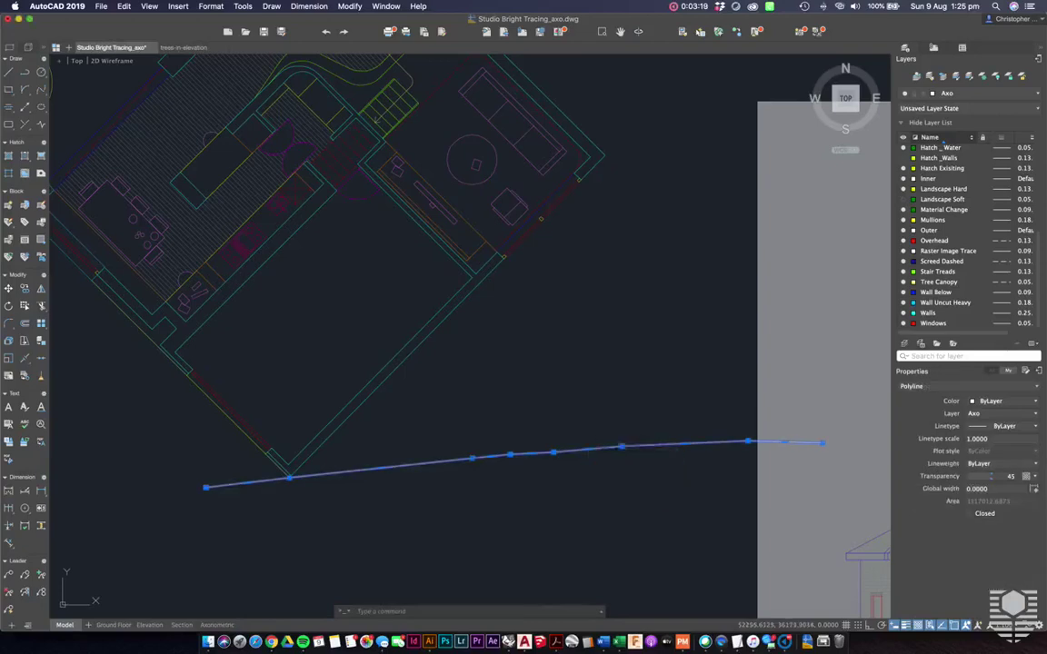
{"action": "type", "text": "ro"}
{"action": "key", "text": "space"}
{"action": "left_click", "coordinate": [289, 475]}
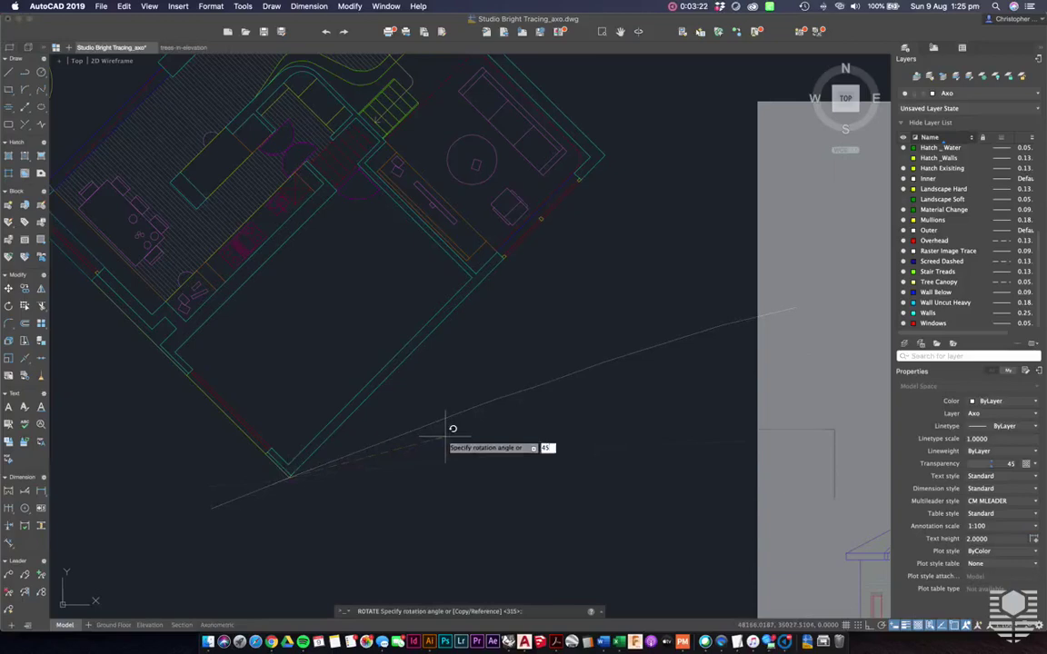
{"action": "type", "text": "45"}
{"action": "key", "text": "Return"}
{"action": "scroll", "coordinate": [599, 333], "scroll_direction": "down", "scroll_amount": 3}
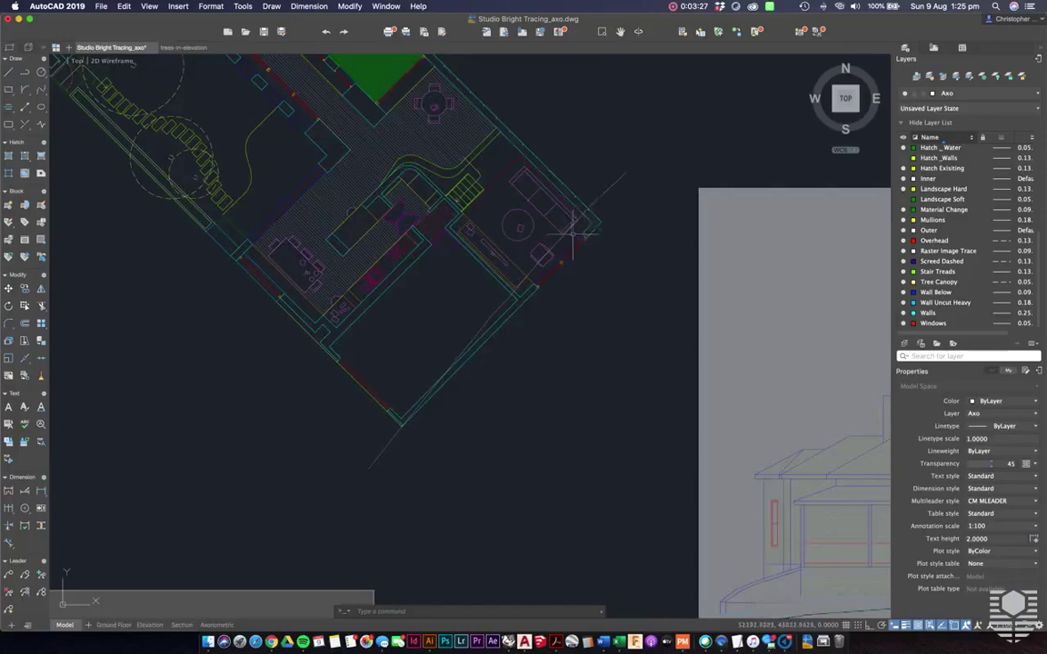
Step: Copy the long elevation's ground line from the garage wall's base corner to the rotated plan's lowest corner
{"action": "middle_click_drag", "start_coordinate": [576, 233], "coordinate": [527, 292]}
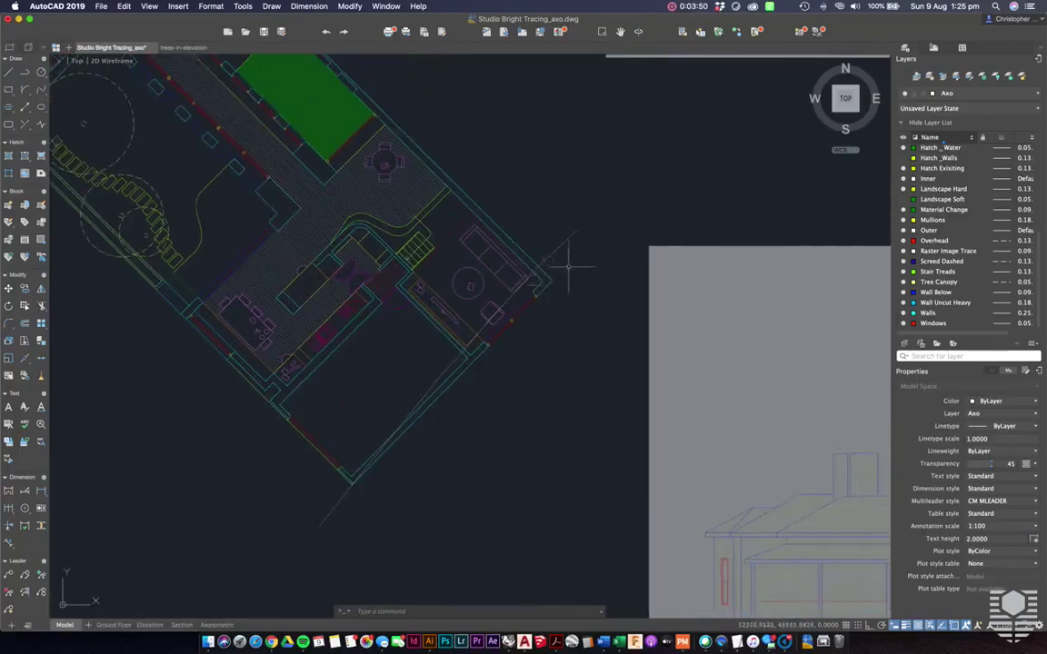
{"action": "scroll", "coordinate": [472, 269], "scroll_direction": "down", "scroll_amount": 5}
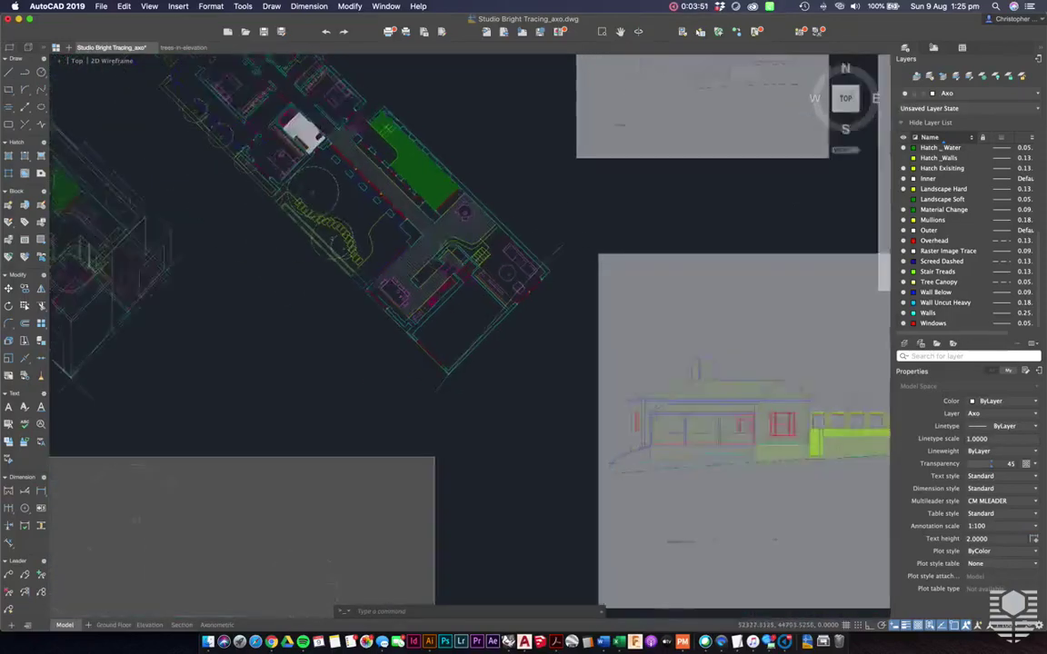
{"action": "mouse_move", "coordinate": [549, 258]}
{"action": "middle_mouse_down"}
{"action": "mouse_move", "coordinate": [515, 242]}
{"action": "mouse_move", "coordinate": [372, 282]}
{"action": "middle_mouse_up"}
{"action": "middle_click_drag", "start_coordinate": [252, 328], "coordinate": [396, 350]}
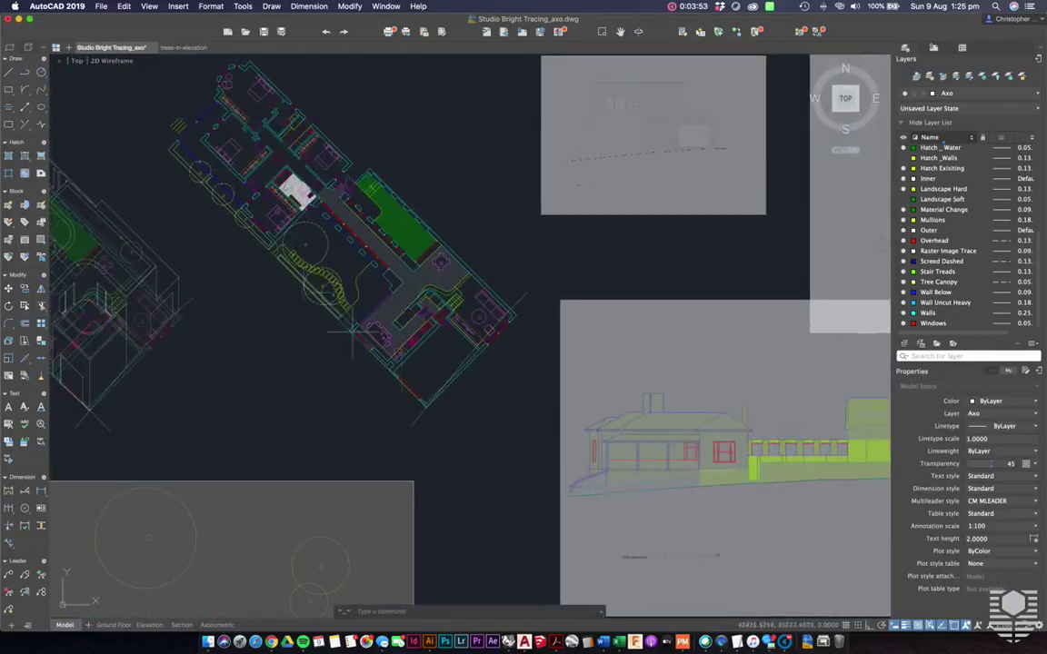
{"action": "middle_click_drag", "start_coordinate": [795, 514], "coordinate": [525, 504]}
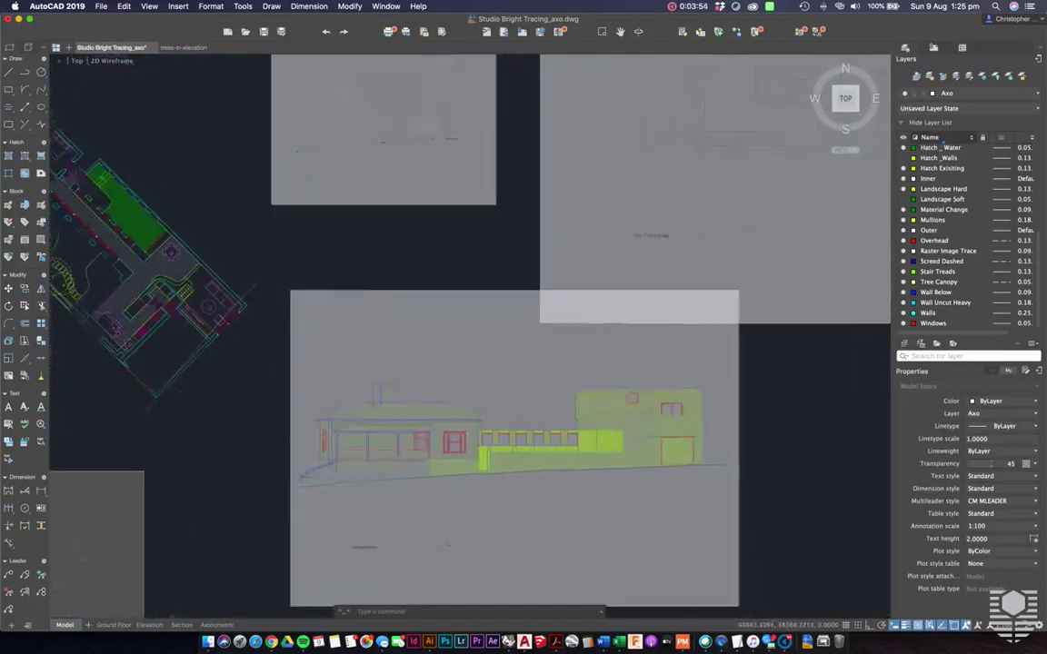
{"action": "scroll", "coordinate": [568, 420], "scroll_direction": "up", "scroll_amount": 2}
{"action": "scroll", "coordinate": [745, 505], "scroll_direction": "up", "scroll_amount": 3}
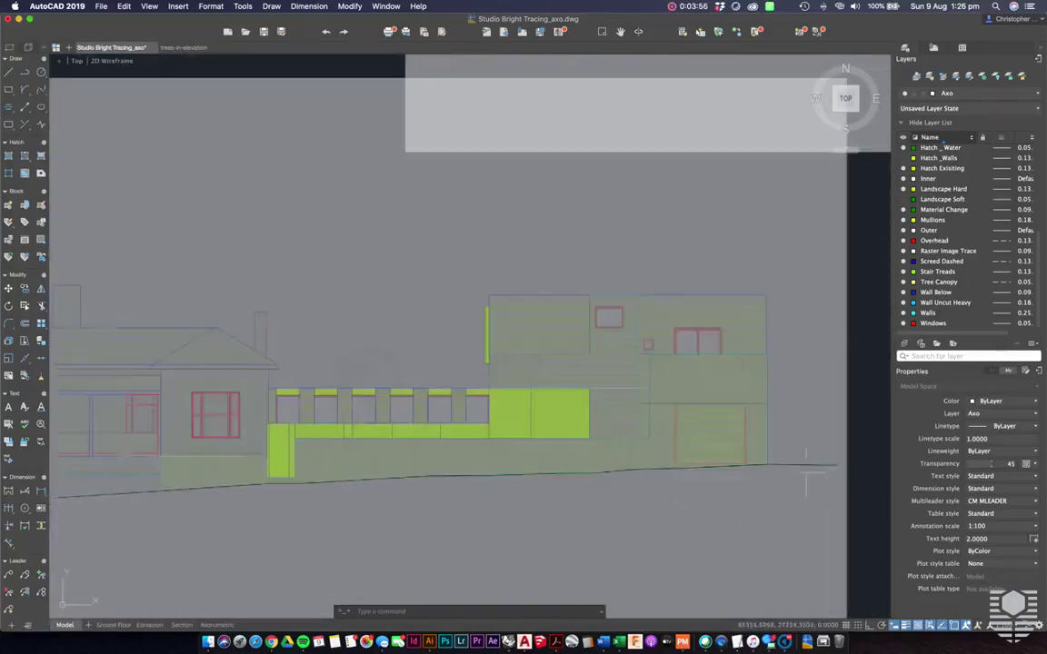
{"action": "left_click", "coordinate": [808, 464]}
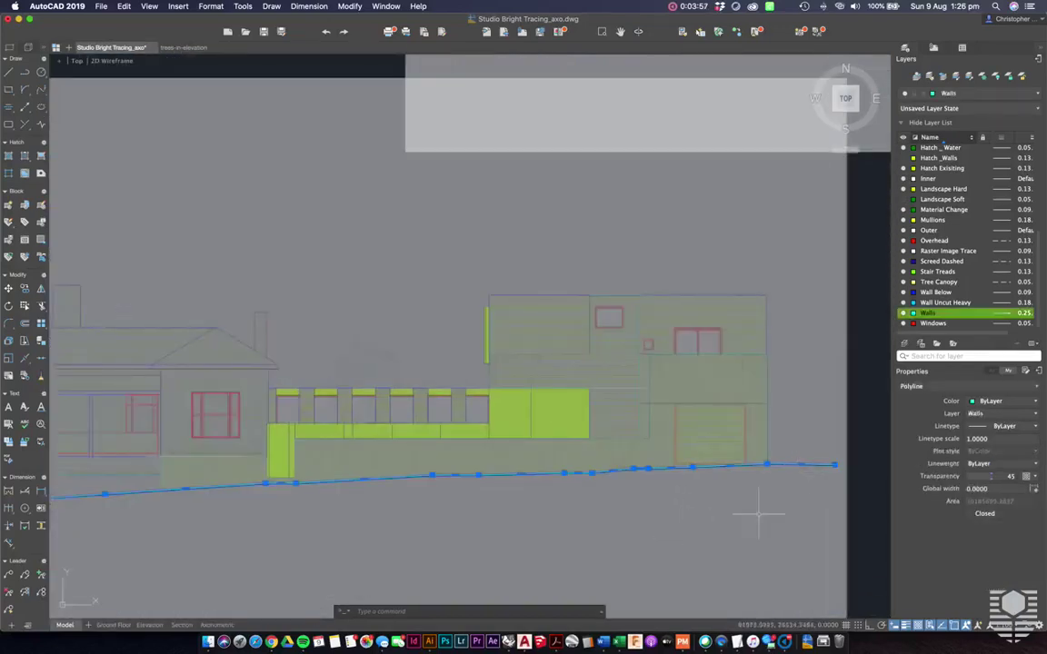
{"action": "key", "text": "Return"}
{"action": "scroll", "coordinate": [772, 490], "scroll_direction": "up", "scroll_amount": 2}
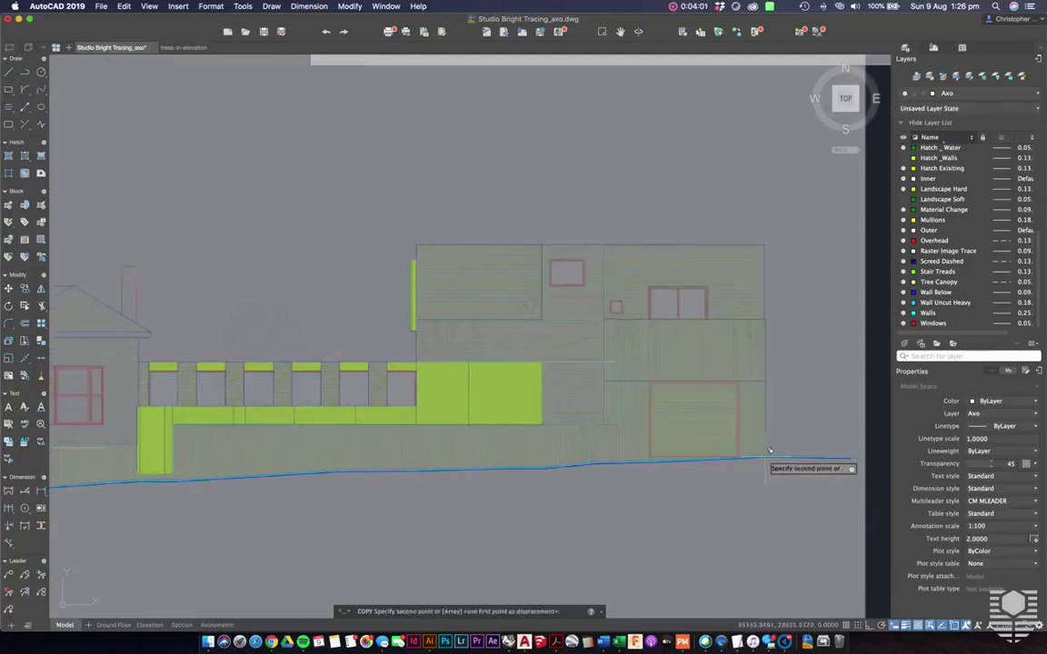
{"action": "scroll", "coordinate": [770, 451], "scroll_direction": "down", "scroll_amount": 5}
{"action": "scroll", "coordinate": [338, 399], "scroll_direction": "up", "scroll_amount": 5}
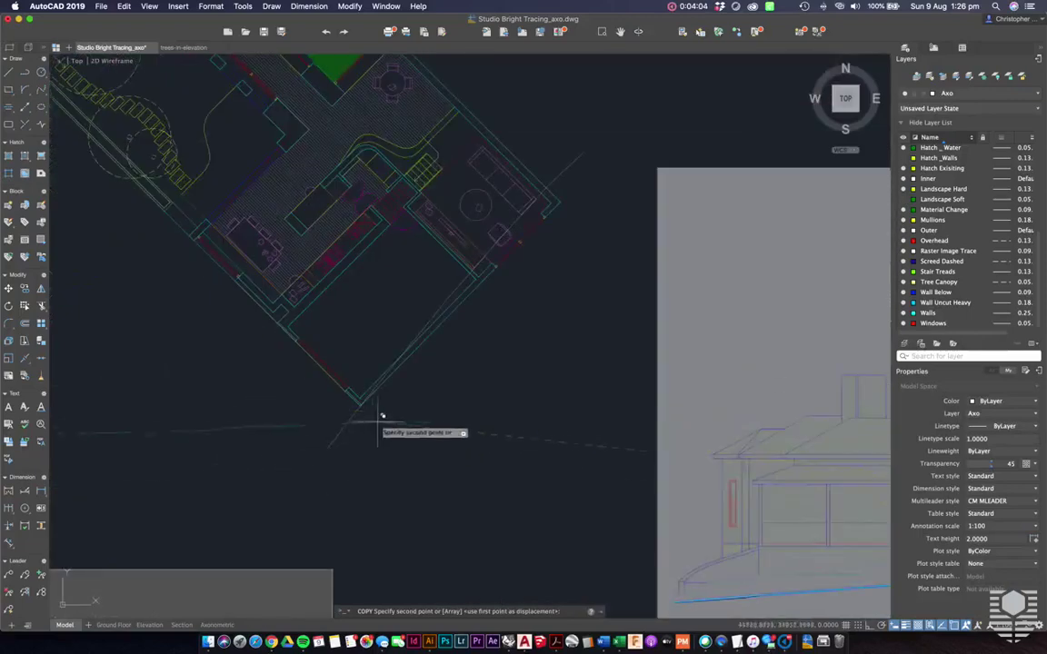
{"action": "scroll", "coordinate": [366, 416], "scroll_direction": "up", "scroll_amount": 3}
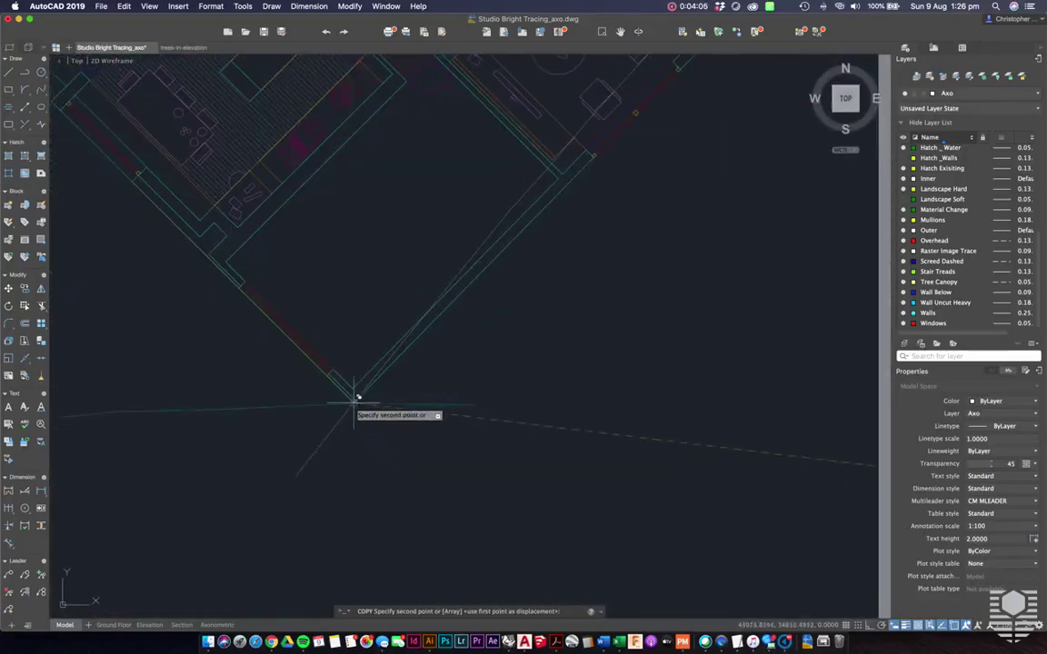
{"action": "scroll", "coordinate": [505, 467], "scroll_direction": "down", "scroll_amount": 4}
{"action": "key", "text": "Escape"}
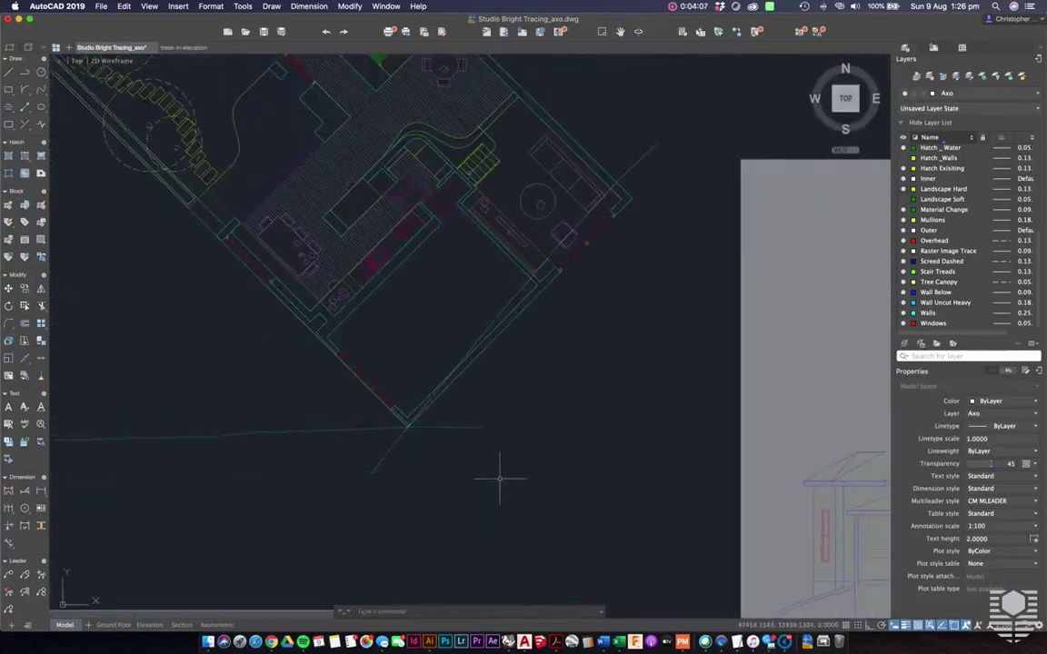
Step: Rotate the copied long ground line about the plan's lowest corner so it runs along the plan's long side
{"action": "scroll", "coordinate": [499, 480], "scroll_direction": "down", "scroll_amount": 1}
{"action": "middle_click_drag", "start_coordinate": [427, 472], "coordinate": [533, 456]}
{"action": "left_click", "coordinate": [598, 402]}
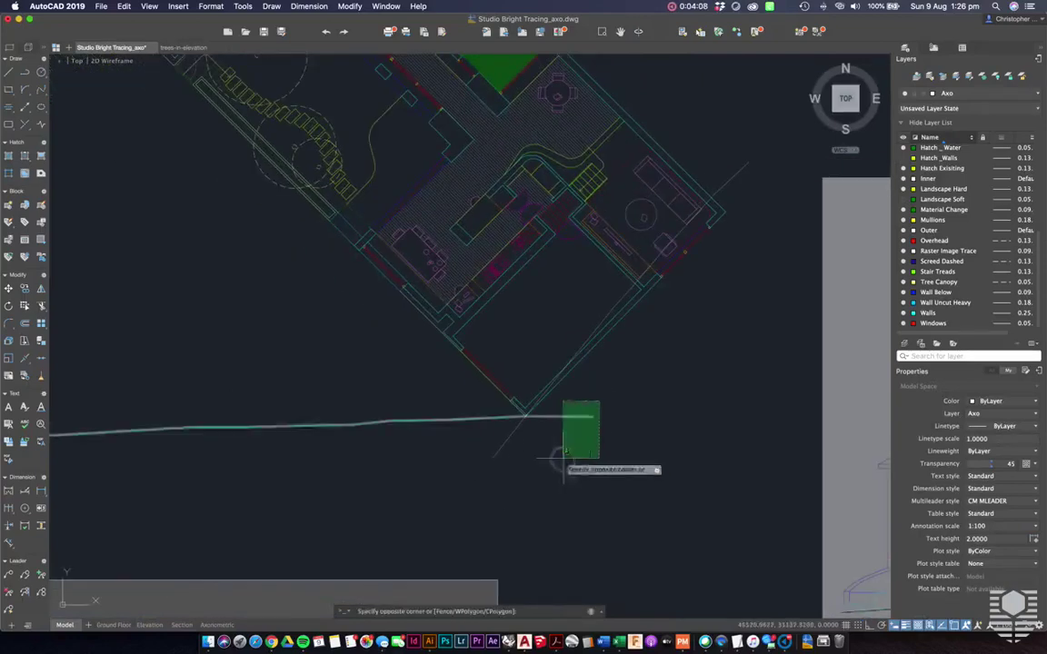
{"action": "left_click", "coordinate": [563, 459]}
{"action": "type", "text": "ro"}
{"action": "key", "text": "Return"}
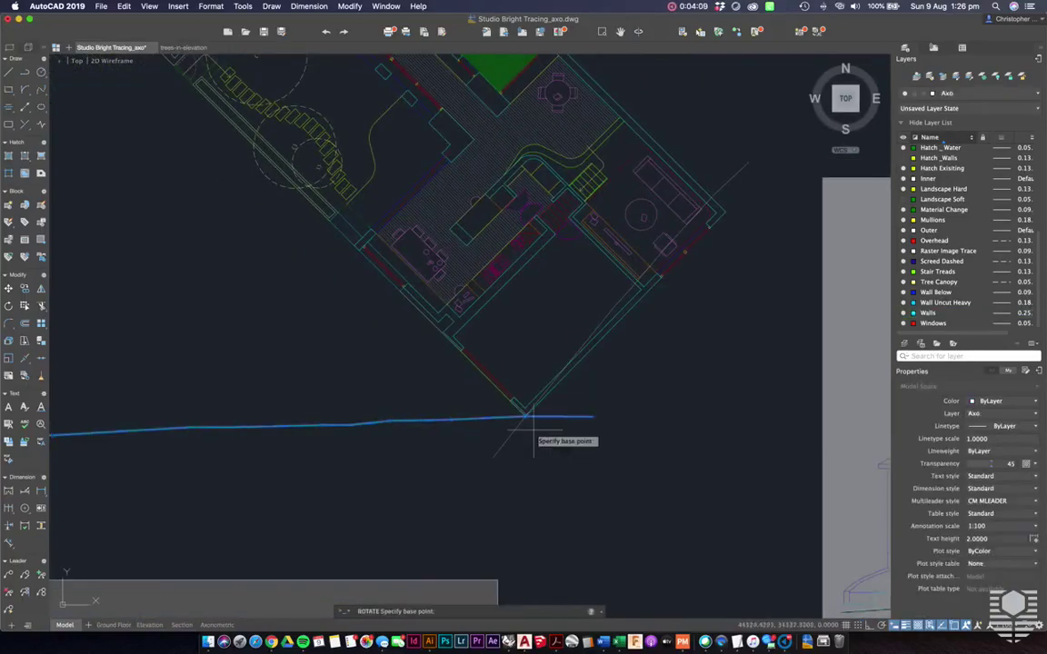
{"action": "scroll", "coordinate": [519, 413], "scroll_direction": "up", "scroll_amount": 2}
{"action": "scroll", "coordinate": [521, 412], "scroll_direction": "up", "scroll_amount": 3}
{"action": "left_click", "coordinate": [523, 411]}
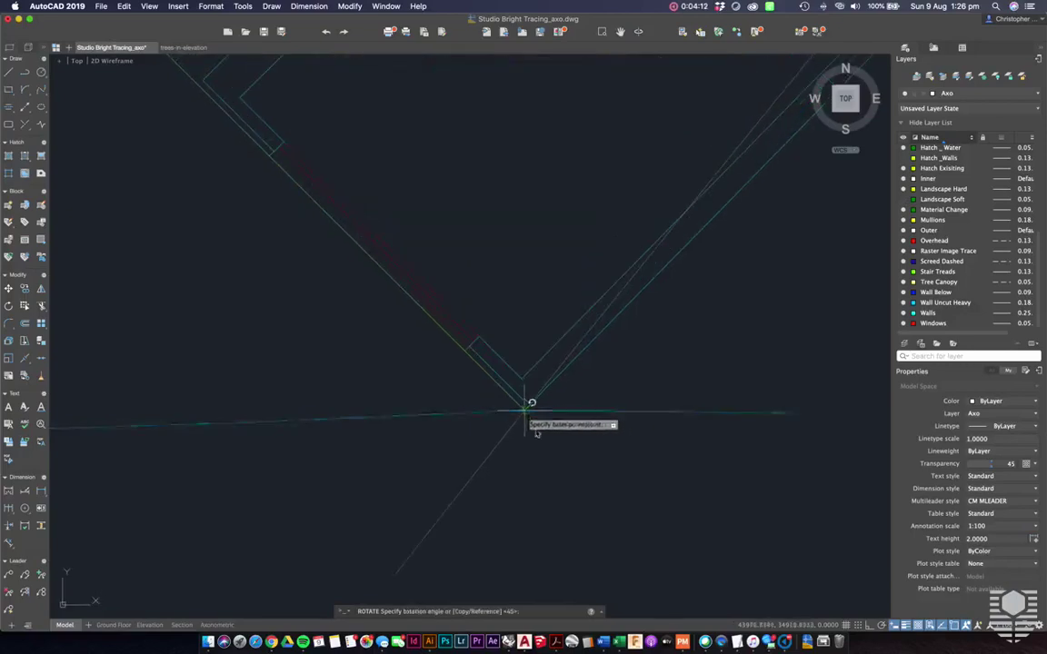
{"action": "left_click", "coordinate": [569, 457]}
{"action": "scroll", "coordinate": [564, 451], "scroll_direction": "down", "scroll_amount": 5}
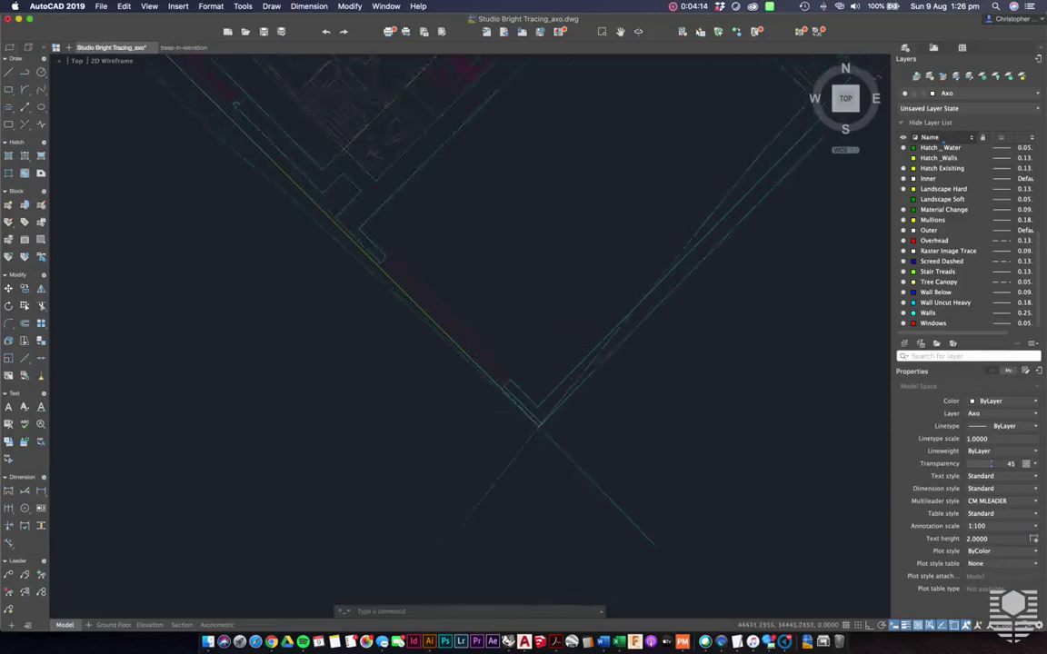
{"action": "scroll", "coordinate": [566, 454], "scroll_direction": "down", "scroll_amount": 2}
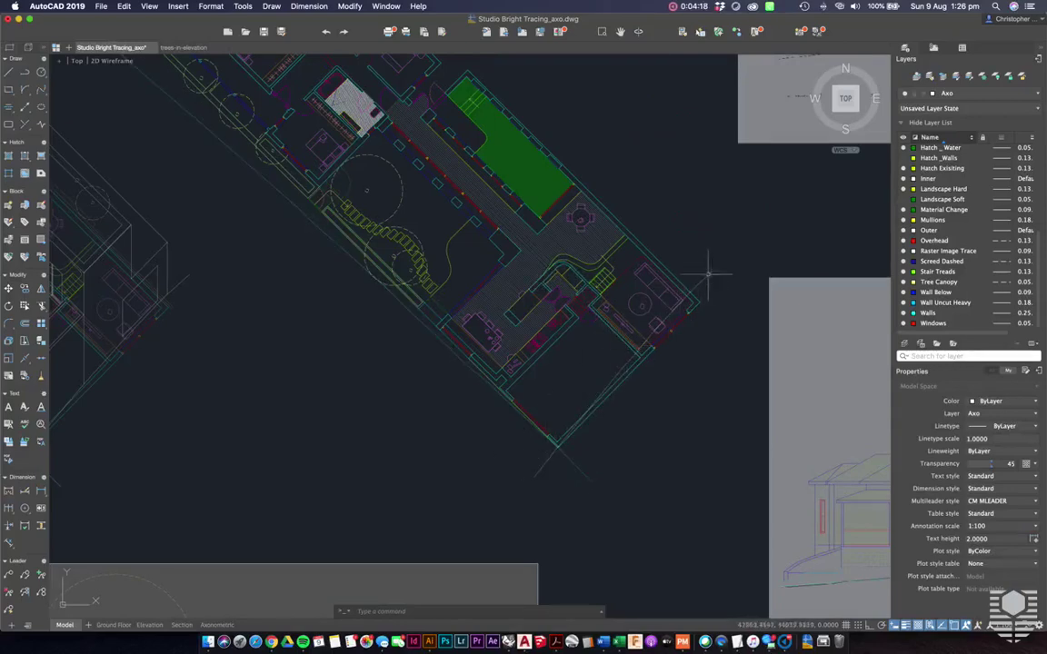
{"action": "mouse_move", "coordinate": [519, 509]}
{"action": "middle_mouse_down"}
{"action": "mouse_move", "coordinate": [589, 534]}
{"action": "mouse_move", "coordinate": [557, 517]}
{"action": "middle_mouse_up"}
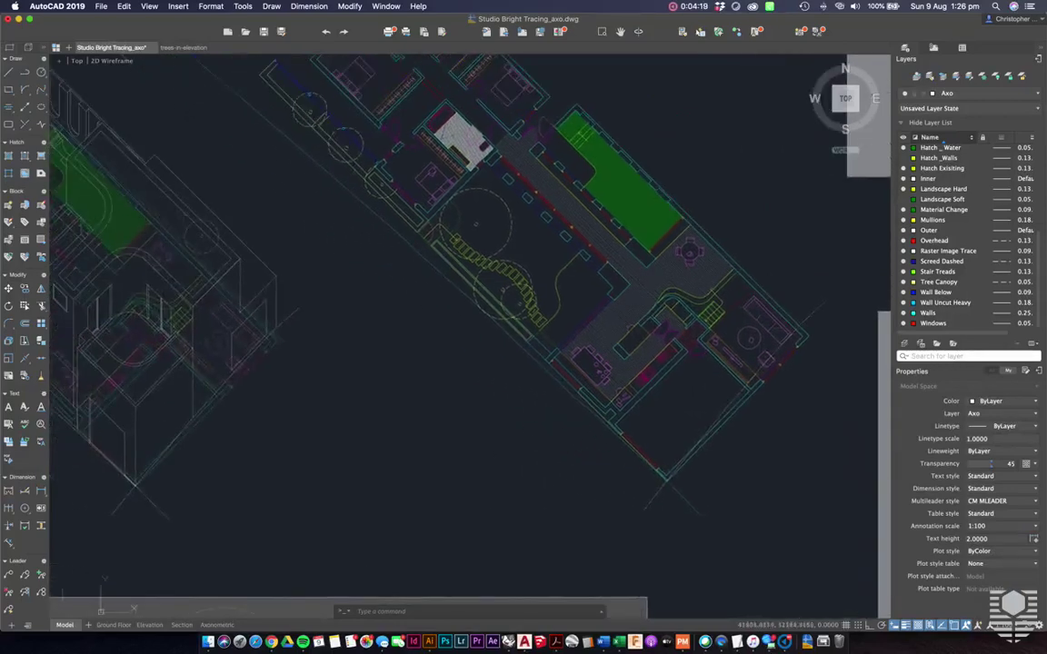
{"action": "middle_click_drag", "start_coordinate": [191, 121], "coordinate": [200, 186]}
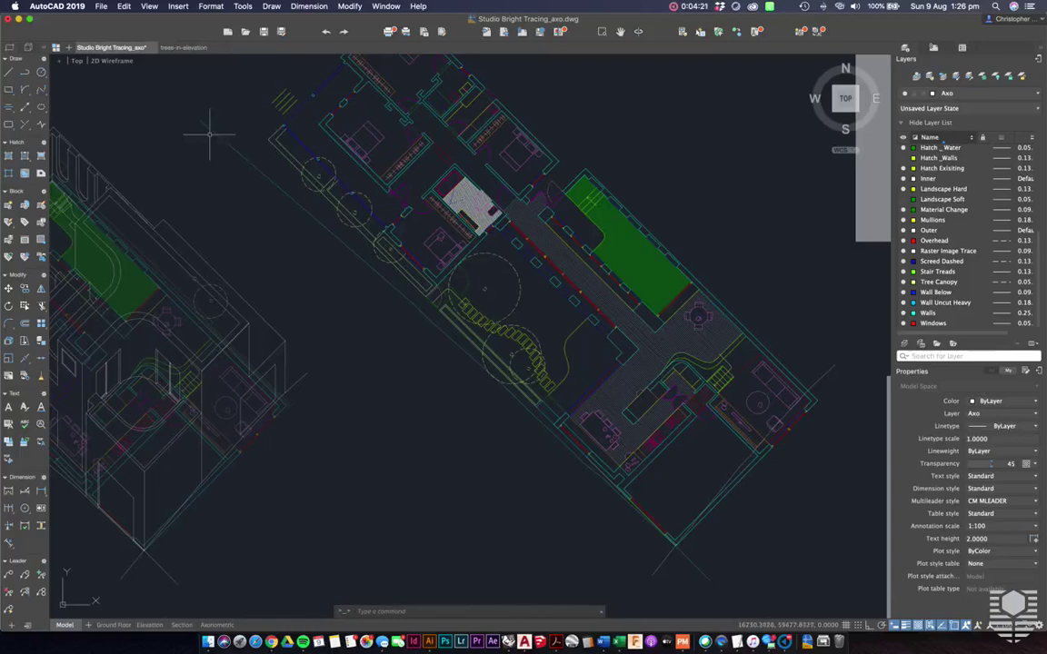
{"action": "key", "text": "Return"}
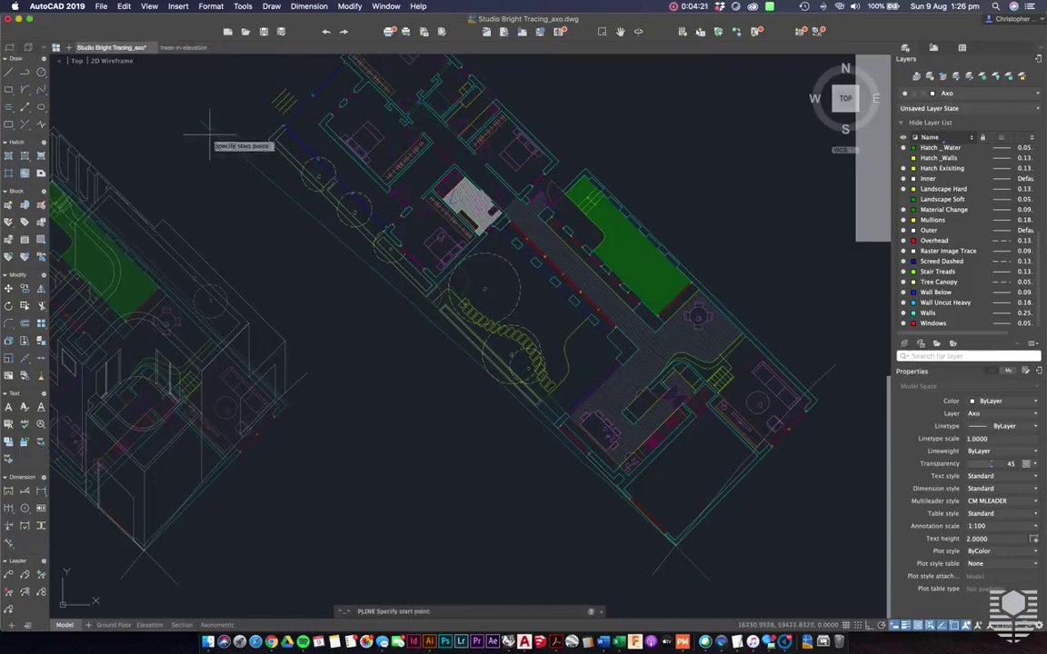
{"action": "left_click", "coordinate": [269, 143]}
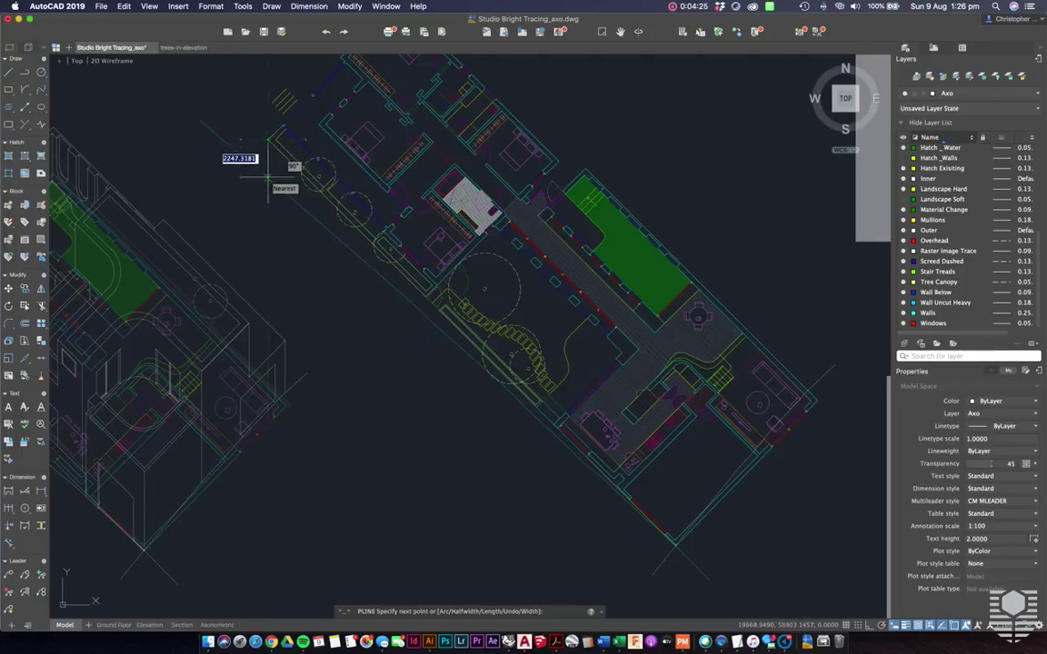
{"action": "key", "text": "Escape"}
{"action": "scroll", "coordinate": [817, 408], "scroll_direction": "down", "scroll_amount": 1}
{"action": "mouse_move", "coordinate": [818, 408]}
{"action": "middle_mouse_down"}
{"action": "mouse_move", "coordinate": [646, 349]}
{"action": "mouse_move", "coordinate": [148, 232]}
{"action": "mouse_move", "coordinate": [79, 205]}
{"action": "middle_mouse_up"}
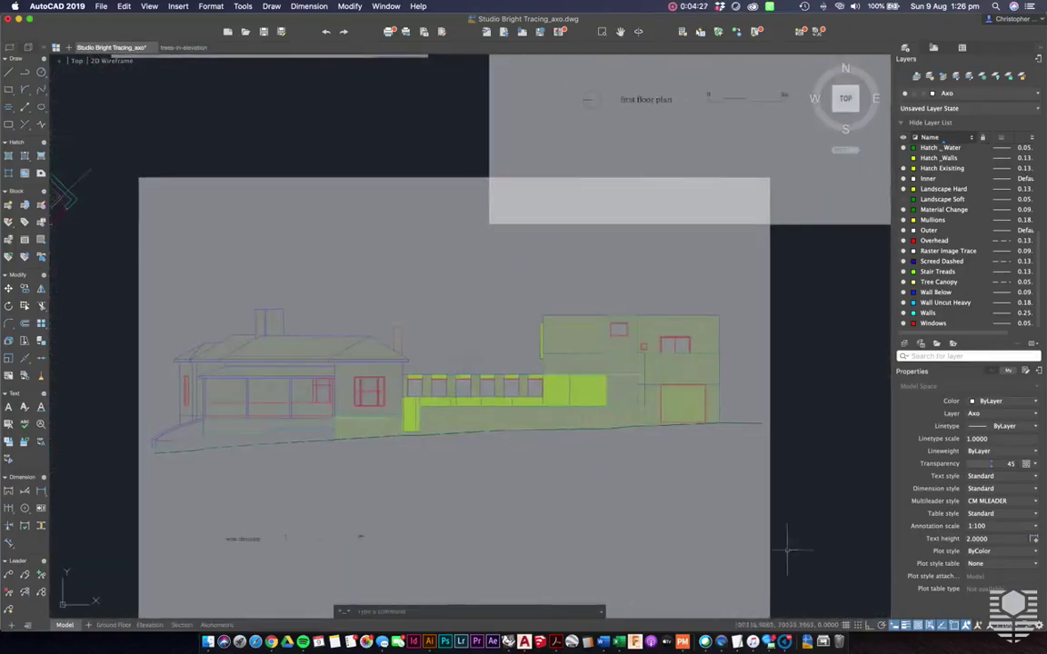
{"action": "key", "text": "Return"}
{"action": "left_click", "coordinate": [722, 424]}
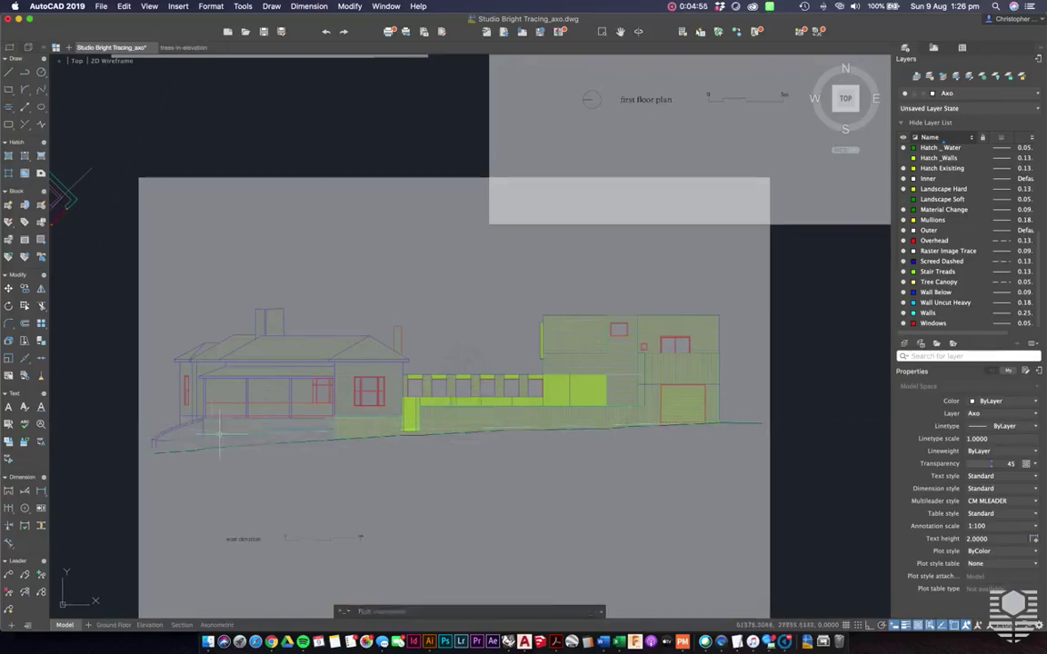
{"action": "key", "text": "Escape"}
Step: Draw a vertical polyline about 4720 units high along the south elevation's left wall edge, from the ground line to the wall top
{"action": "scroll", "coordinate": [219, 433], "scroll_direction": "down", "scroll_amount": 1}
{"action": "middle_click_drag", "start_coordinate": [219, 433], "coordinate": [556, 447]}
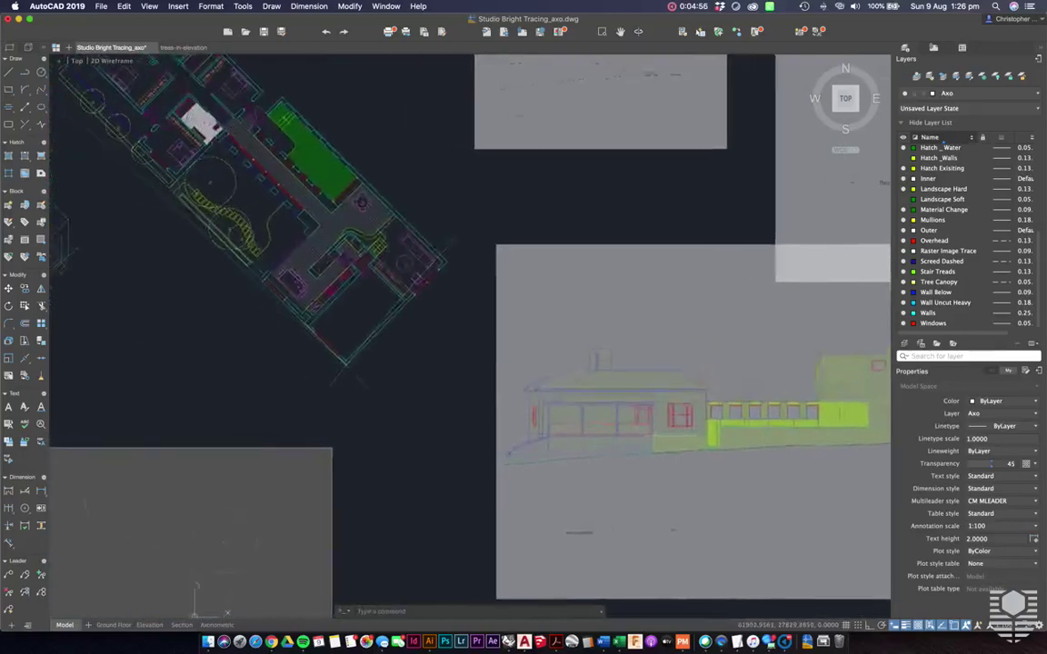
{"action": "scroll", "coordinate": [219, 435], "scroll_direction": "left", "scroll_amount": 2}
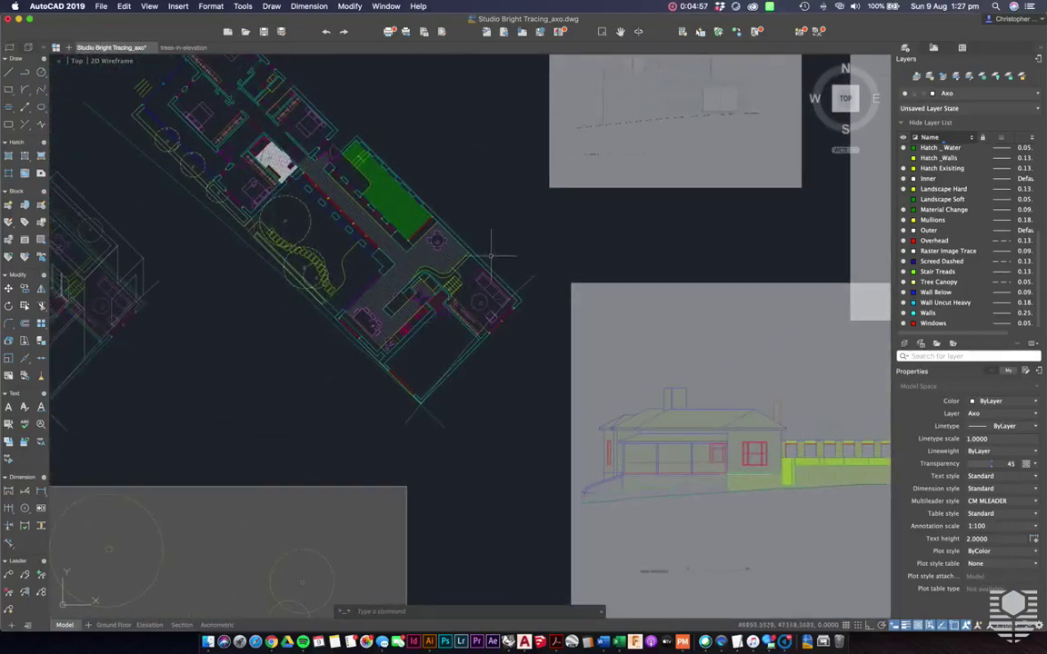
{"action": "scroll", "coordinate": [495, 254], "scroll_direction": "up", "scroll_amount": 2}
{"action": "scroll", "coordinate": [494, 252], "scroll_direction": "right", "scroll_amount": 1}
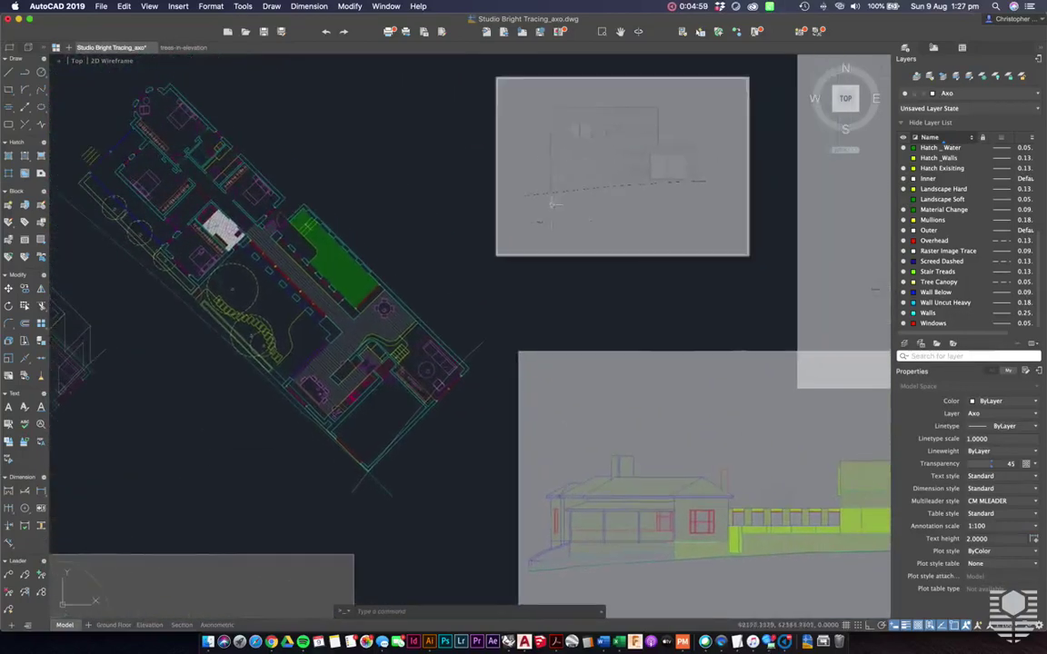
{"action": "scroll", "coordinate": [560, 160], "scroll_direction": "up", "scroll_amount": 5}
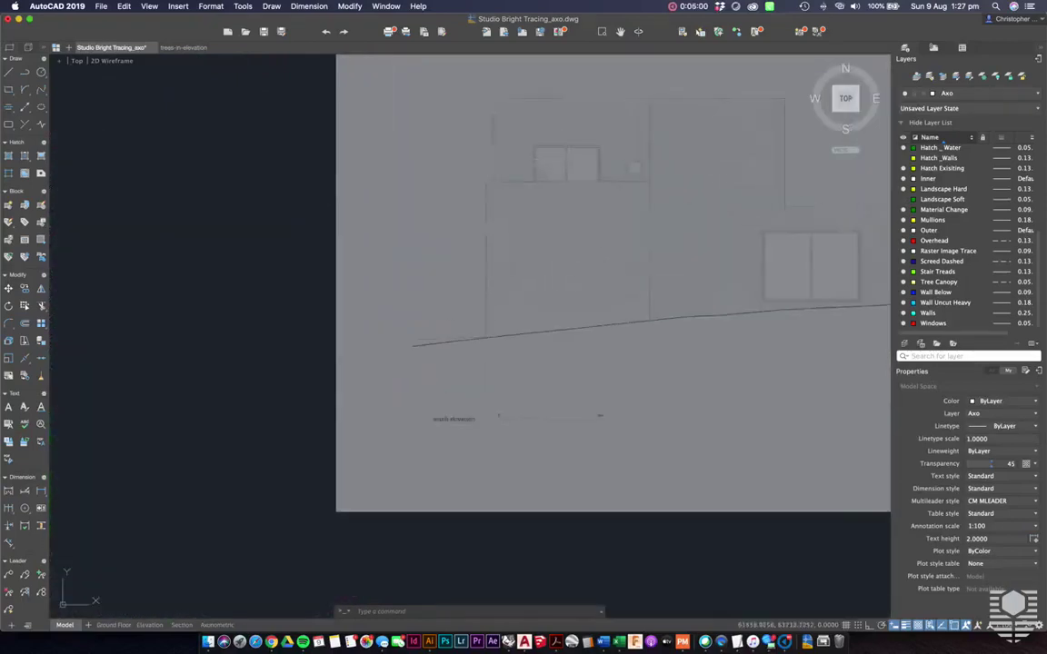
{"action": "key", "text": "Return"}
{"action": "scroll", "coordinate": [509, 273], "scroll_direction": "up", "scroll_amount": 2}
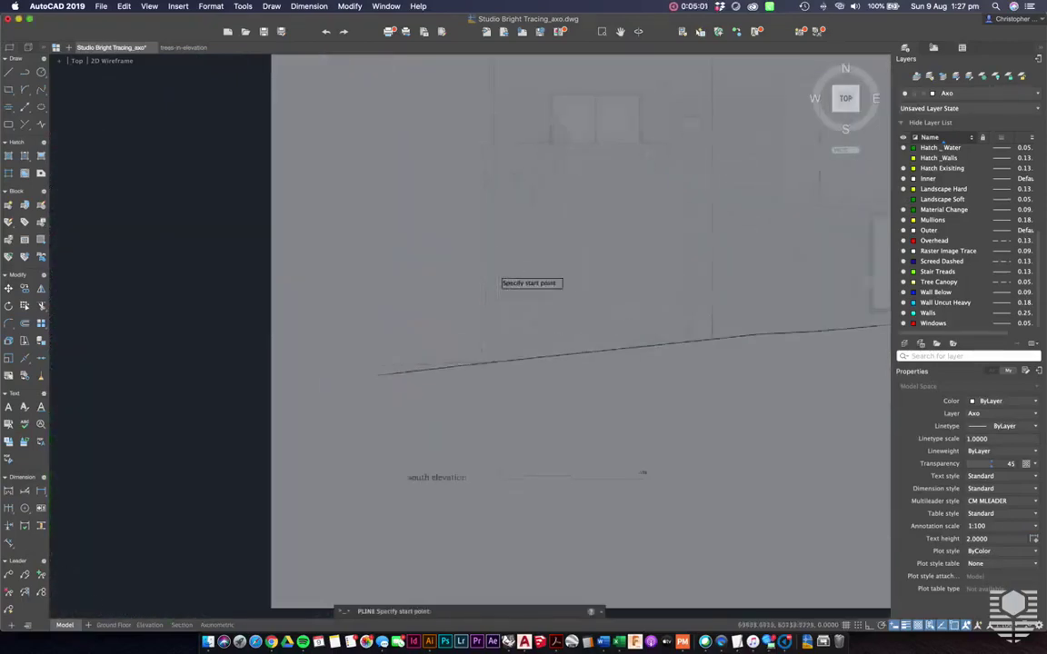
{"action": "left_click", "coordinate": [481, 364]}
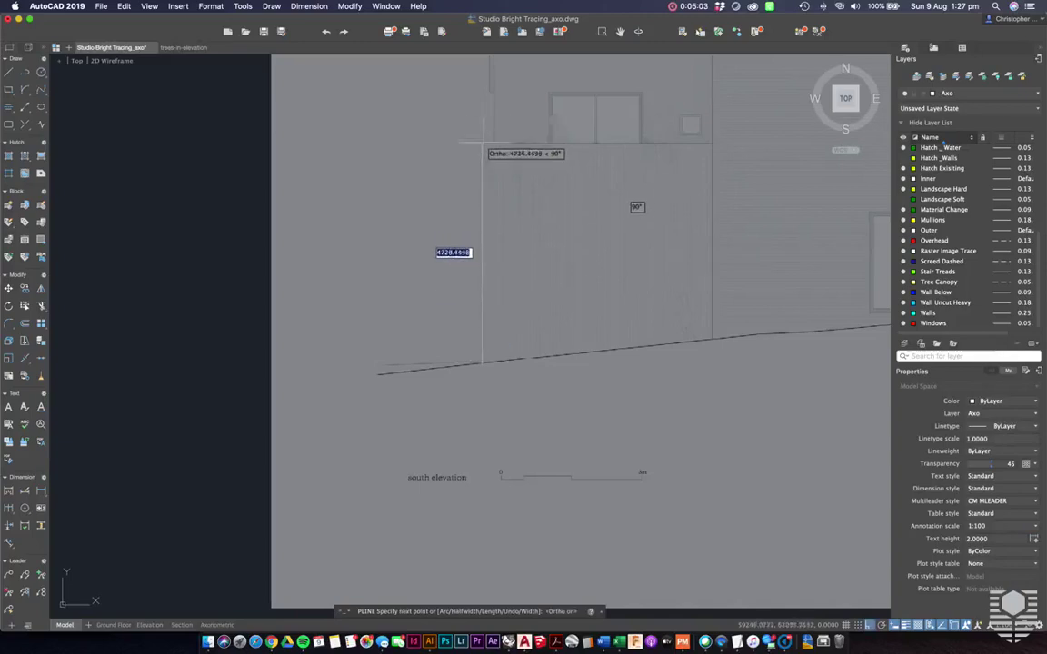
{"action": "left_click", "coordinate": [481, 144]}
{"action": "key", "text": "Return"}
Step: Copy the vertical wall-height line from its base on the ground line to the rotated plan's lowest corner
{"action": "left_click", "coordinate": [529, 166]}
{"action": "left_click", "coordinate": [415, 216]}
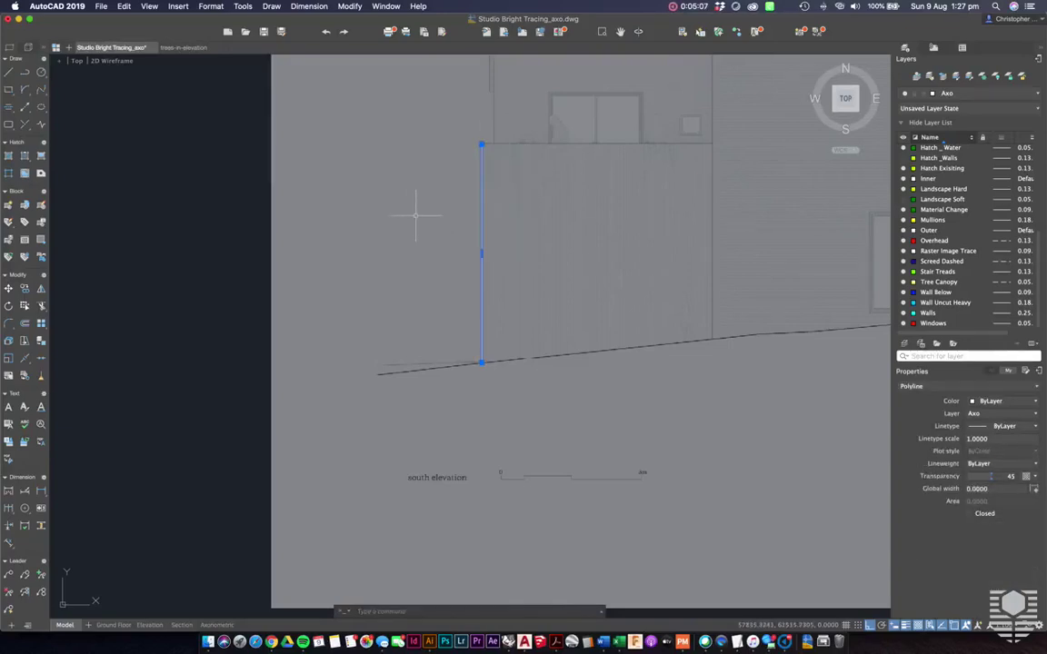
{"action": "type", "text": "co"}
{"action": "key", "text": "Return"}
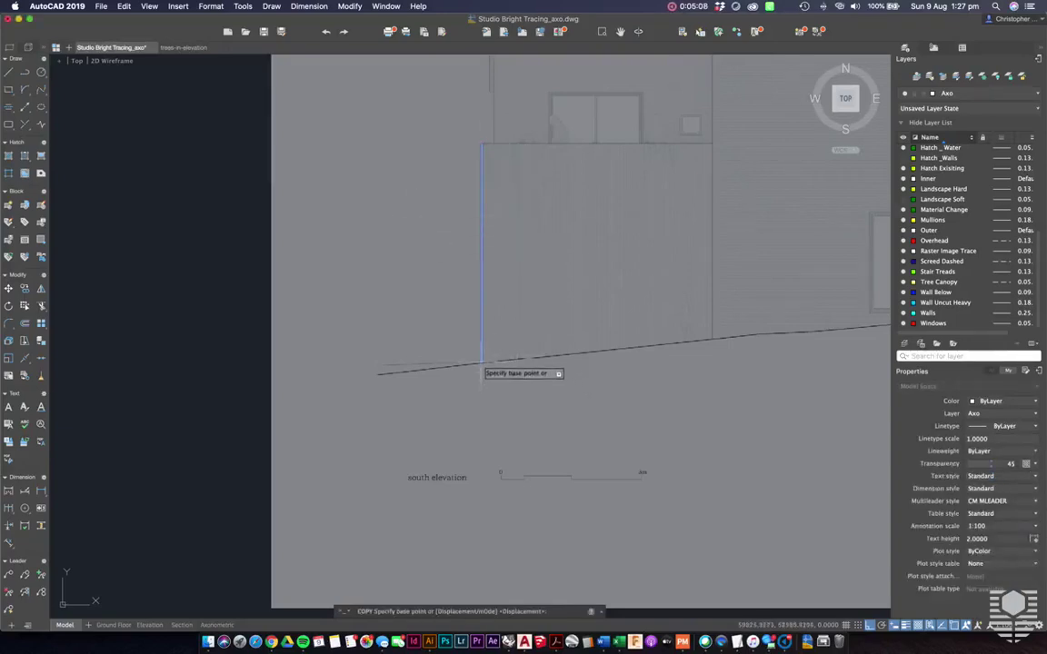
{"action": "left_click", "coordinate": [484, 357]}
{"action": "scroll", "coordinate": [662, 233], "scroll_direction": "down", "scroll_amount": 6}
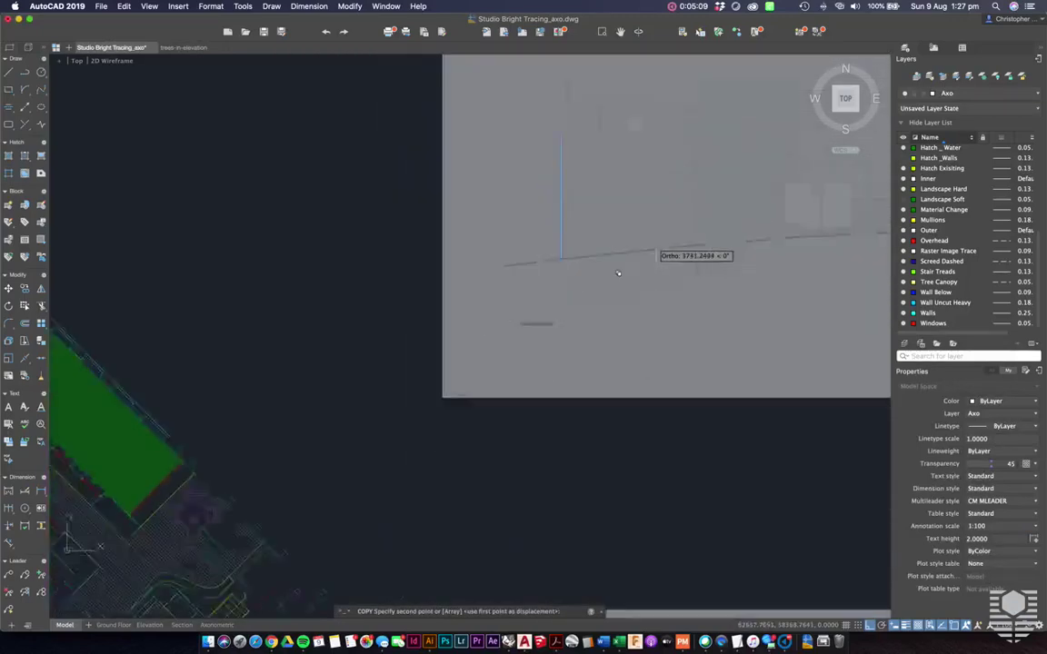
{"action": "scroll", "coordinate": [617, 273], "scroll_direction": "down", "scroll_amount": 5}
{"action": "scroll", "coordinate": [561, 338], "scroll_direction": "up", "scroll_amount": 2}
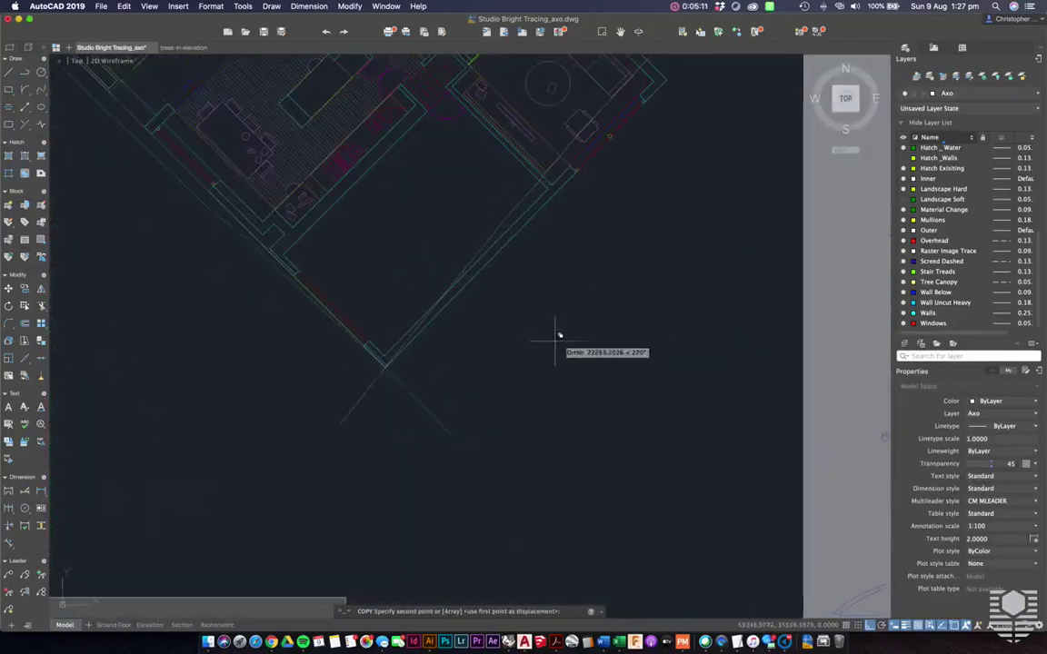
{"action": "left_click", "coordinate": [387, 364]}
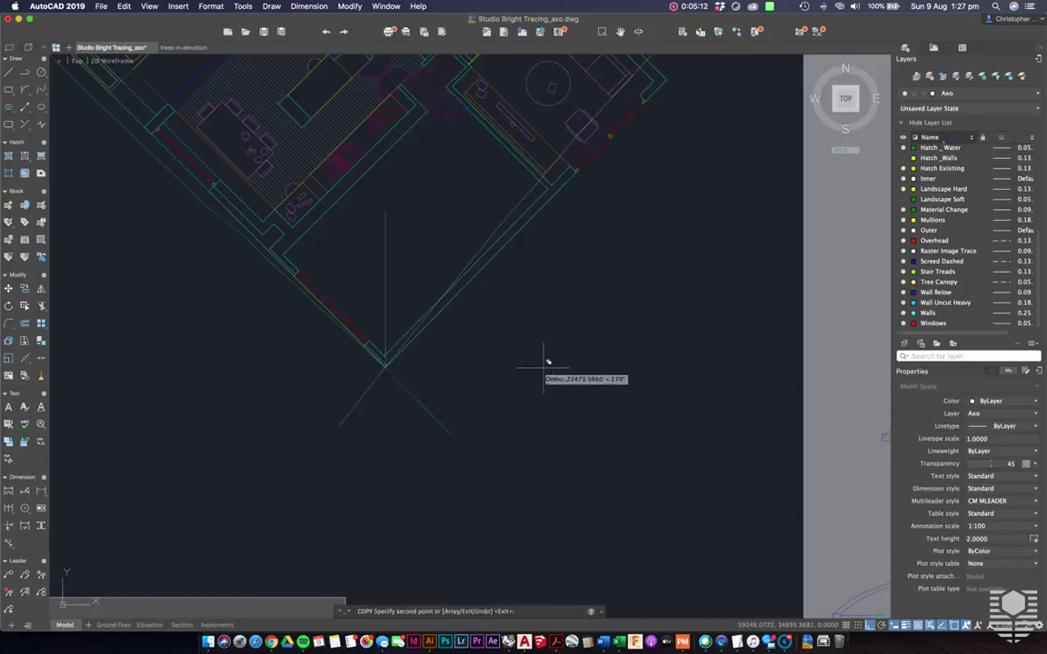
{"action": "key", "text": "Escape"}
Step: Draw a vertical polyline along the south elevation's right wall edge, from the ground line to the top of the low wall
{"action": "scroll", "coordinate": [543, 368], "scroll_direction": "down", "scroll_amount": 2}
{"action": "middle_click_drag", "start_coordinate": [543, 368], "coordinate": [478, 414]}
{"action": "scroll", "coordinate": [542, 369], "scroll_direction": "down", "scroll_amount": 3}
{"action": "mouse_move", "coordinate": [543, 369]}
{"action": "middle_mouse_down"}
{"action": "mouse_move", "coordinate": [376, 473]}
{"action": "mouse_move", "coordinate": [500, 481]}
{"action": "middle_mouse_up"}
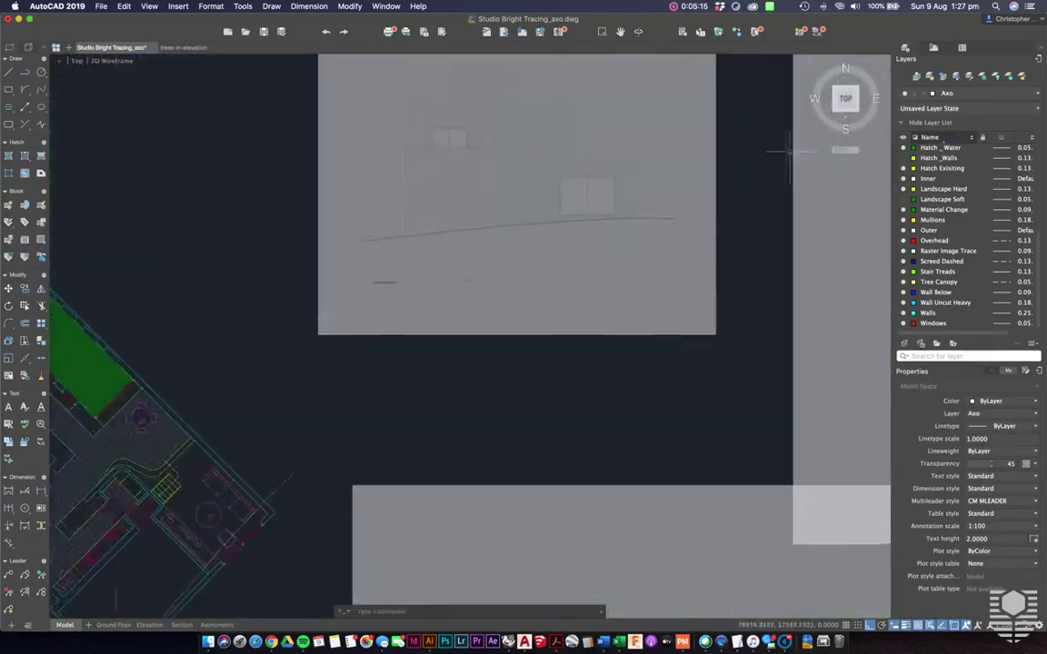
{"action": "scroll", "coordinate": [692, 210], "scroll_direction": "up", "scroll_amount": 6}
{"action": "type", "text": "pl"}
{"action": "key", "text": "Return"}
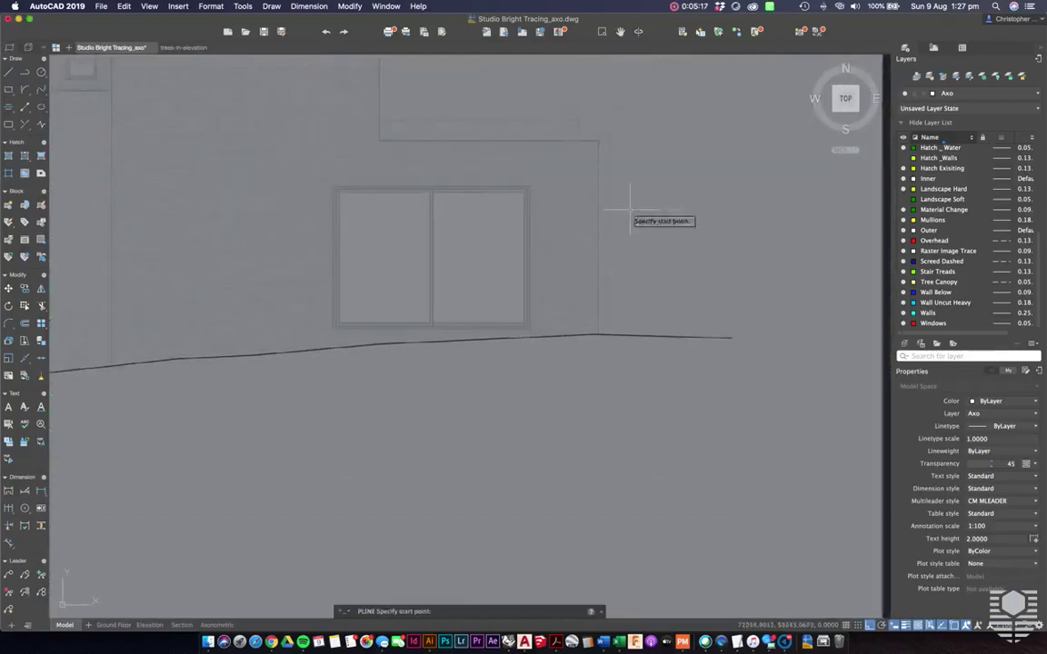
{"action": "left_click", "coordinate": [598, 336]}
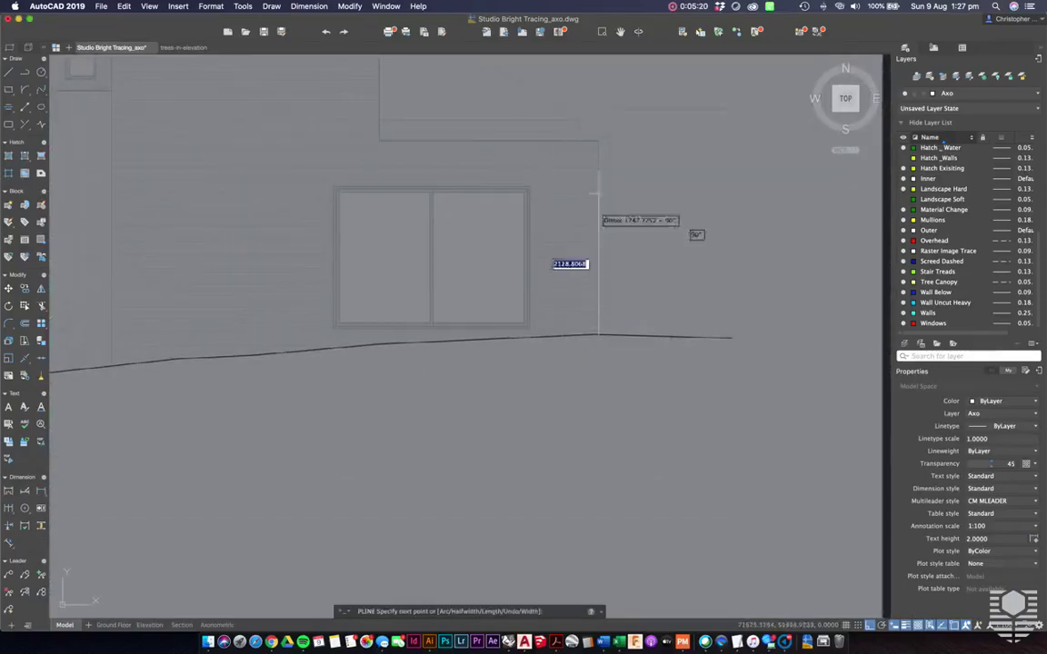
{"action": "left_click", "coordinate": [599, 141]}
{"action": "key", "text": "Return"}
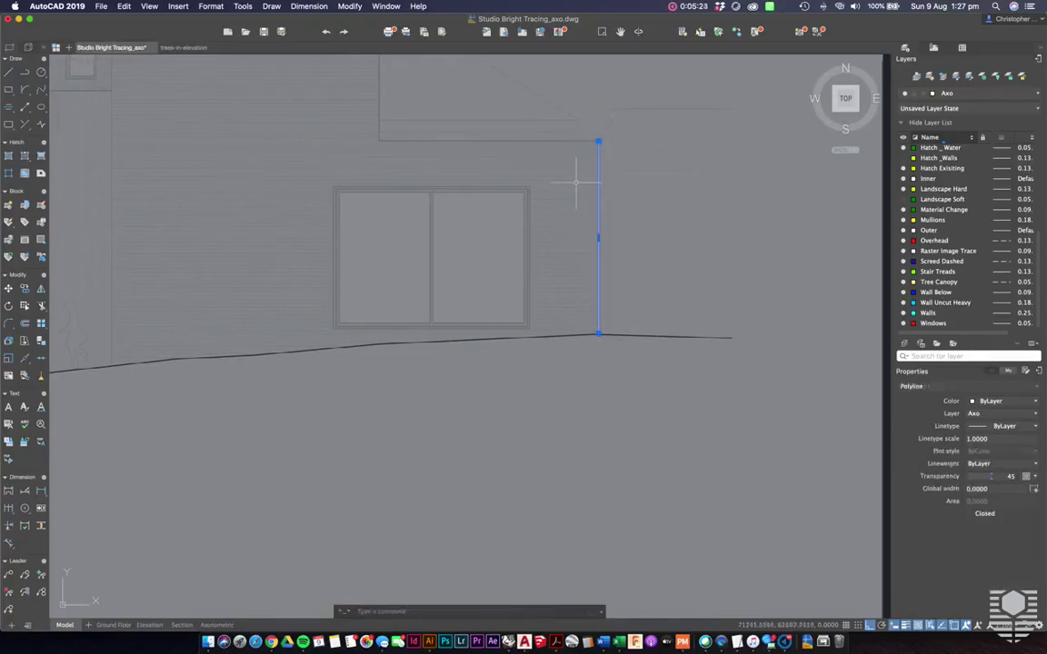
Step: Move the right wall's vertical height line from its base to the outer wall corner at the rotated plan's far right
{"action": "scroll", "coordinate": [607, 188], "scroll_direction": "up", "scroll_amount": 2}
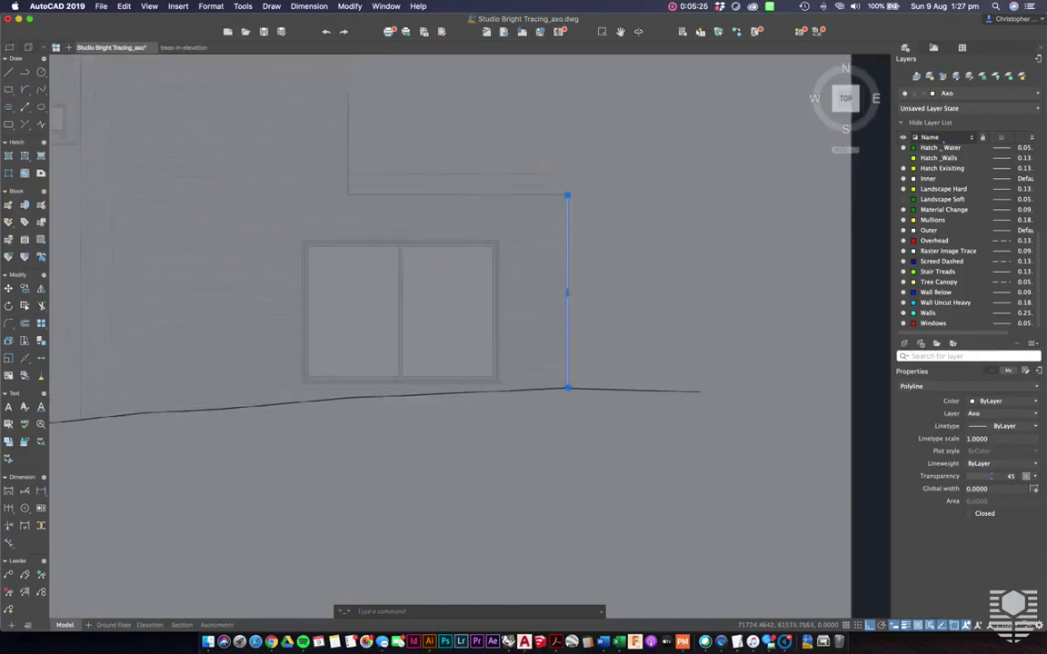
{"action": "key", "text": "Return"}
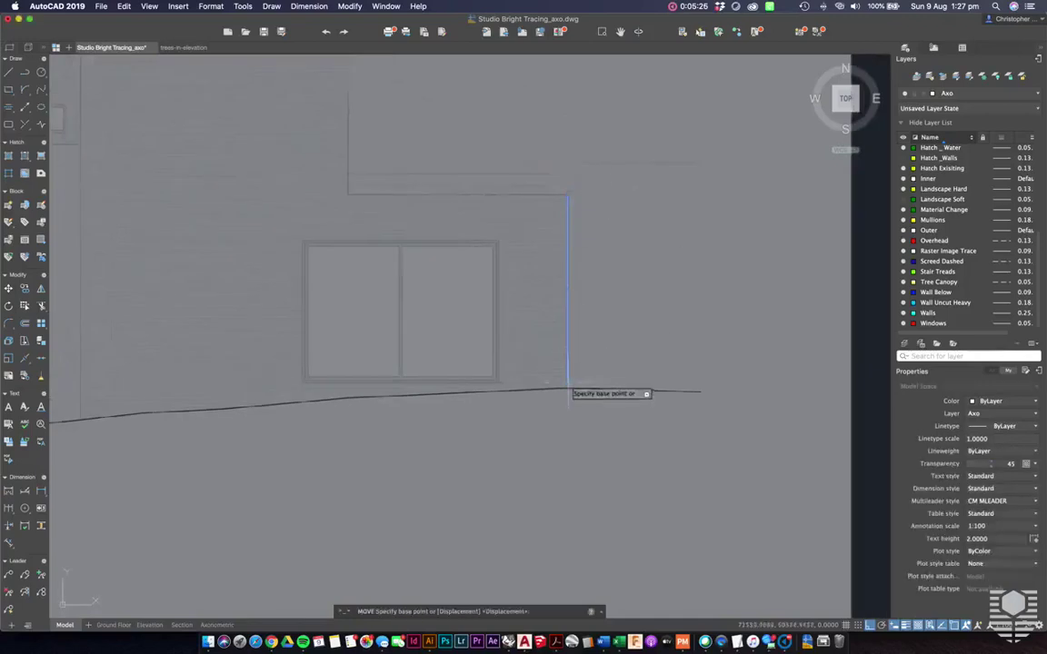
{"action": "left_click", "coordinate": [568, 391]}
{"action": "scroll", "coordinate": [680, 327], "scroll_direction": "down", "scroll_amount": 4}
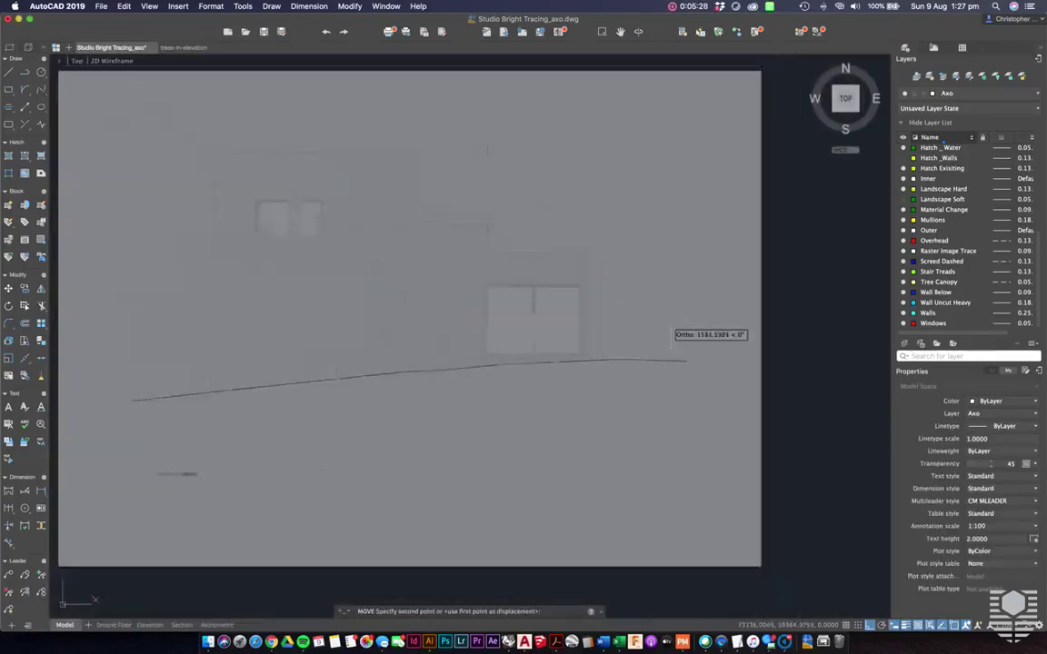
{"action": "scroll", "coordinate": [677, 345], "scroll_direction": "down", "scroll_amount": 6}
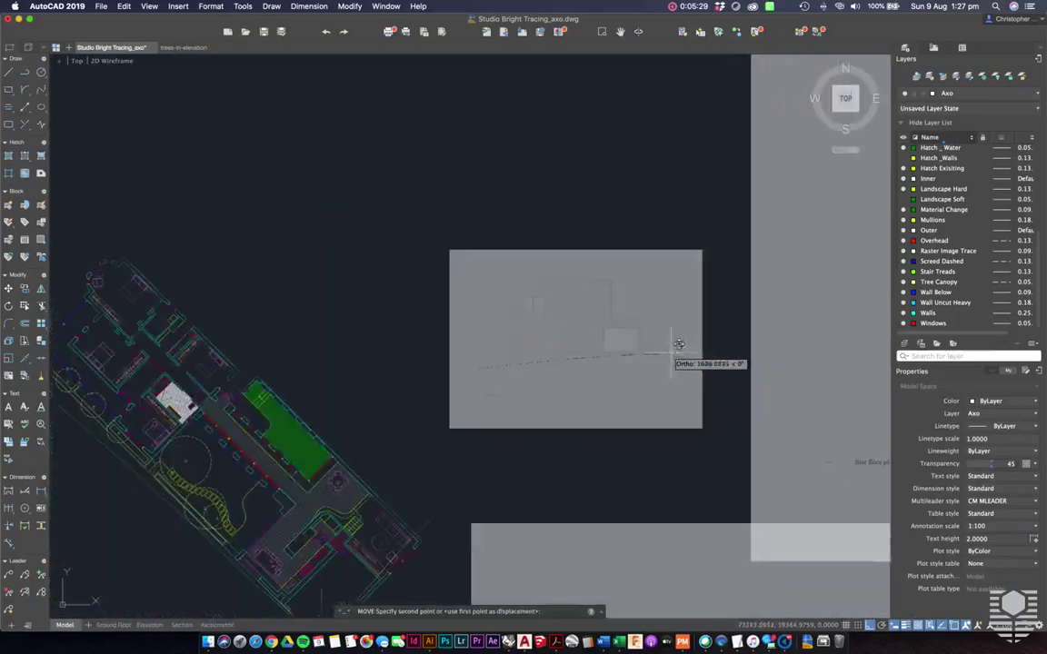
{"action": "scroll", "coordinate": [439, 518], "scroll_direction": "up", "scroll_amount": 5}
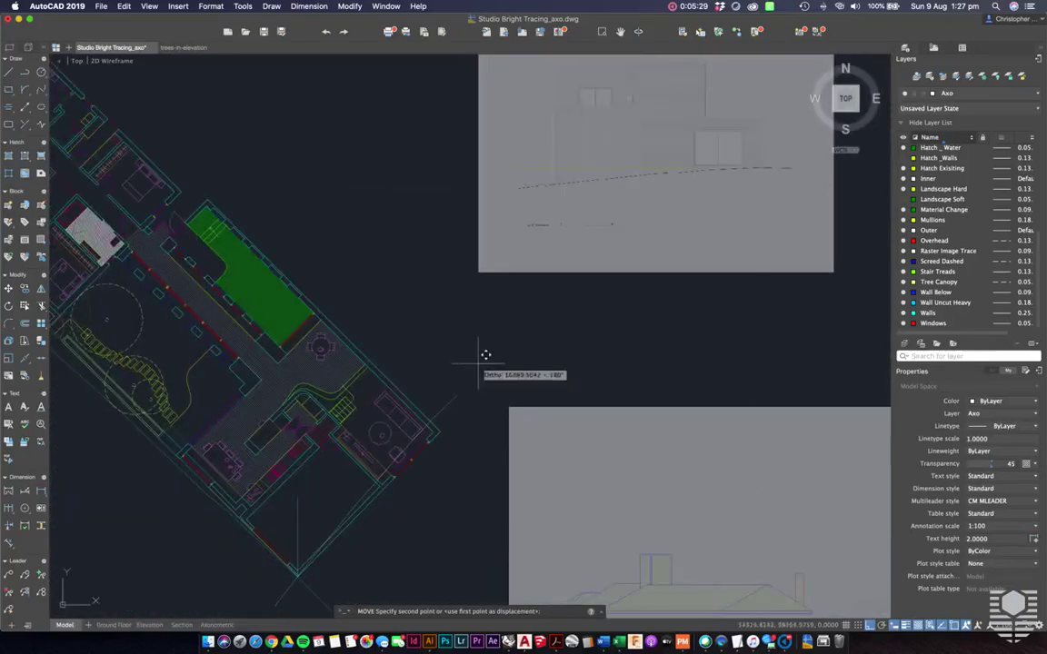
{"action": "scroll", "coordinate": [466, 374], "scroll_direction": "up", "scroll_amount": 3}
{"action": "scroll", "coordinate": [432, 450], "scroll_direction": "up", "scroll_amount": 5}
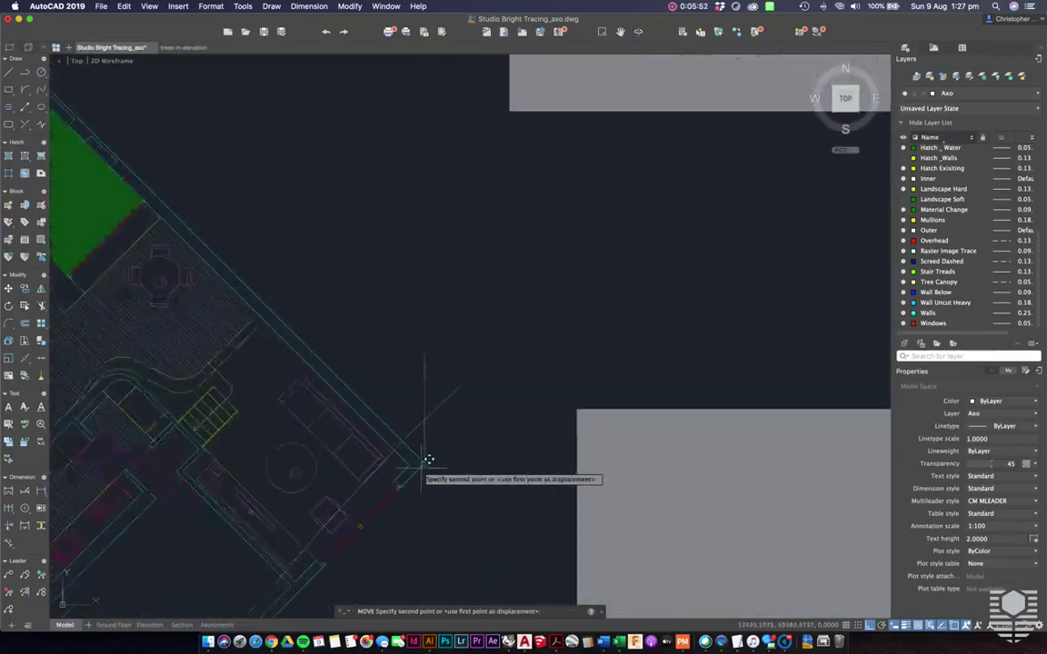
{"action": "left_click", "coordinate": [425, 459]}
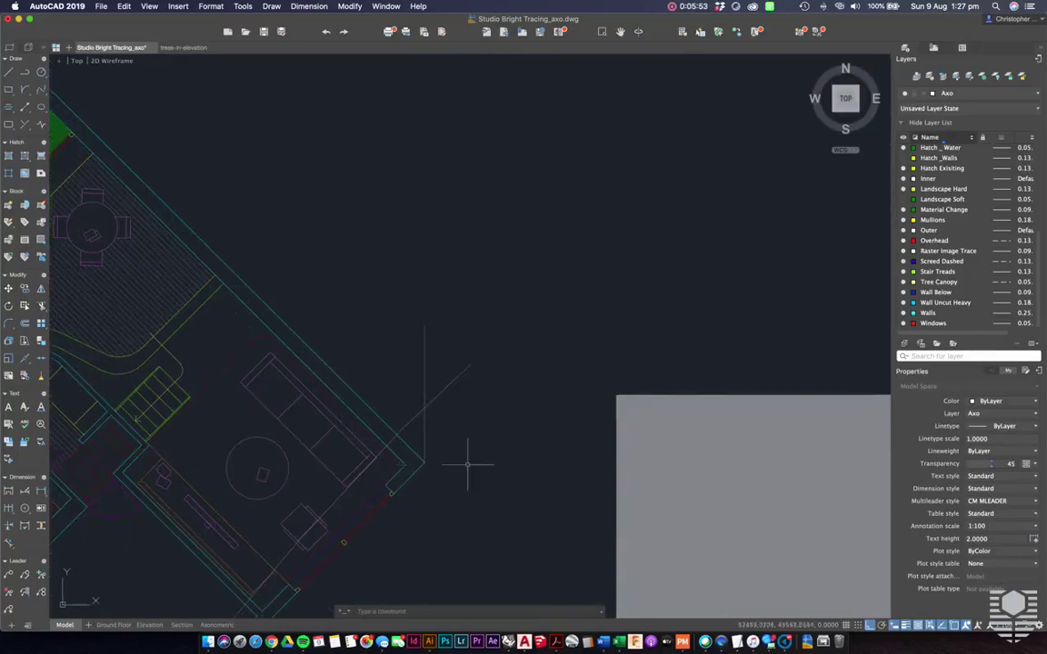
Step: Move the height line at the plan's right corner straight up so its base meets the rotated short ground line
{"action": "scroll", "coordinate": [432, 439], "scroll_direction": "up", "scroll_amount": 3}
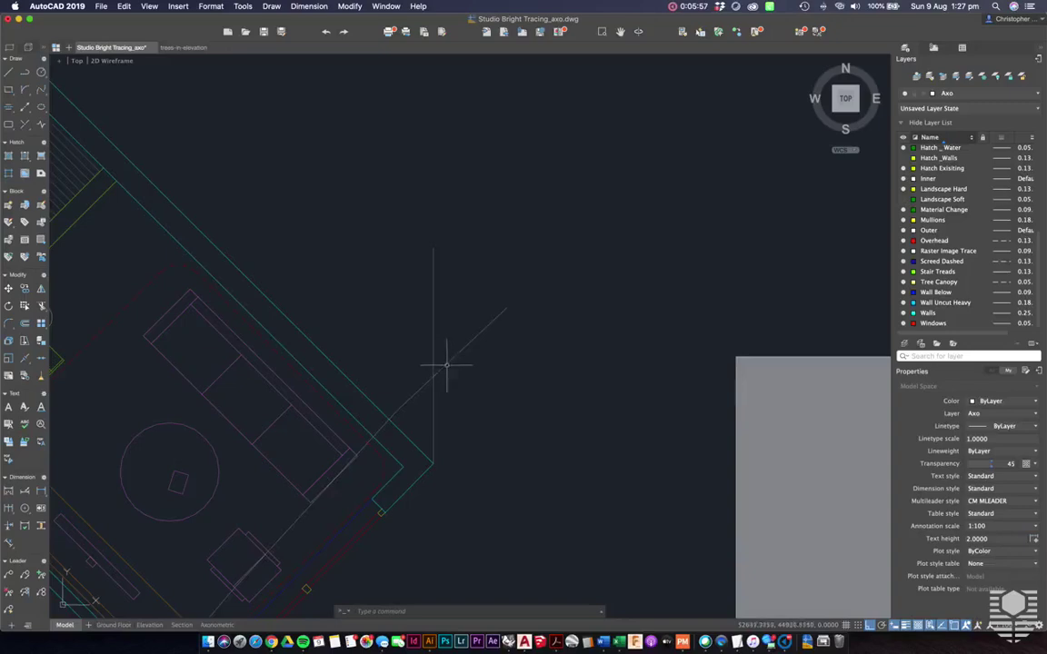
{"action": "left_click", "coordinate": [458, 427]}
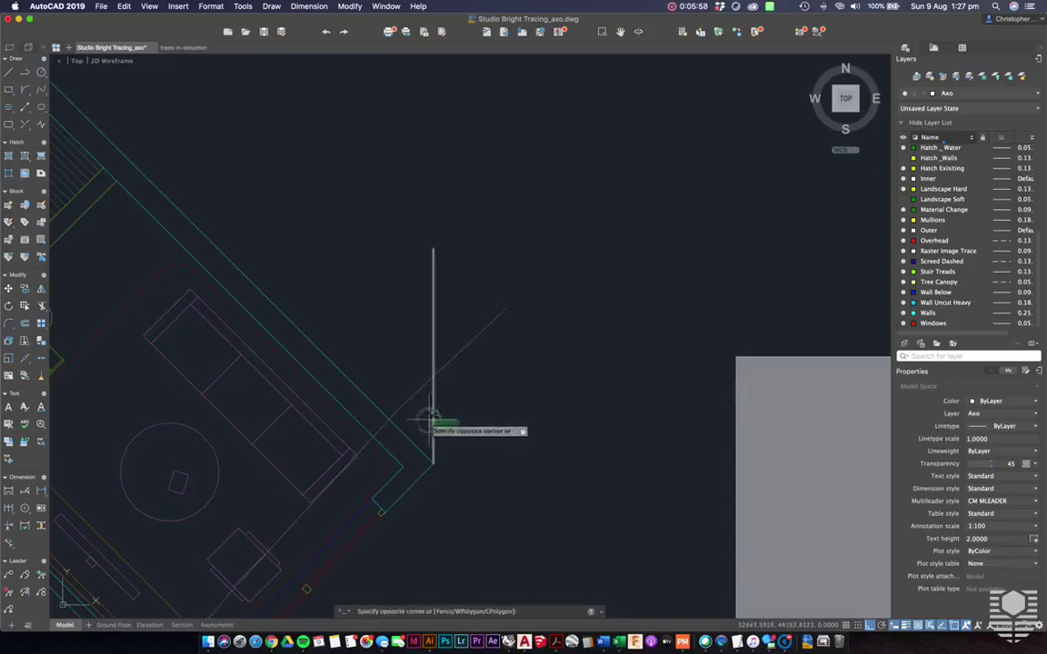
{"action": "left_click", "coordinate": [434, 420]}
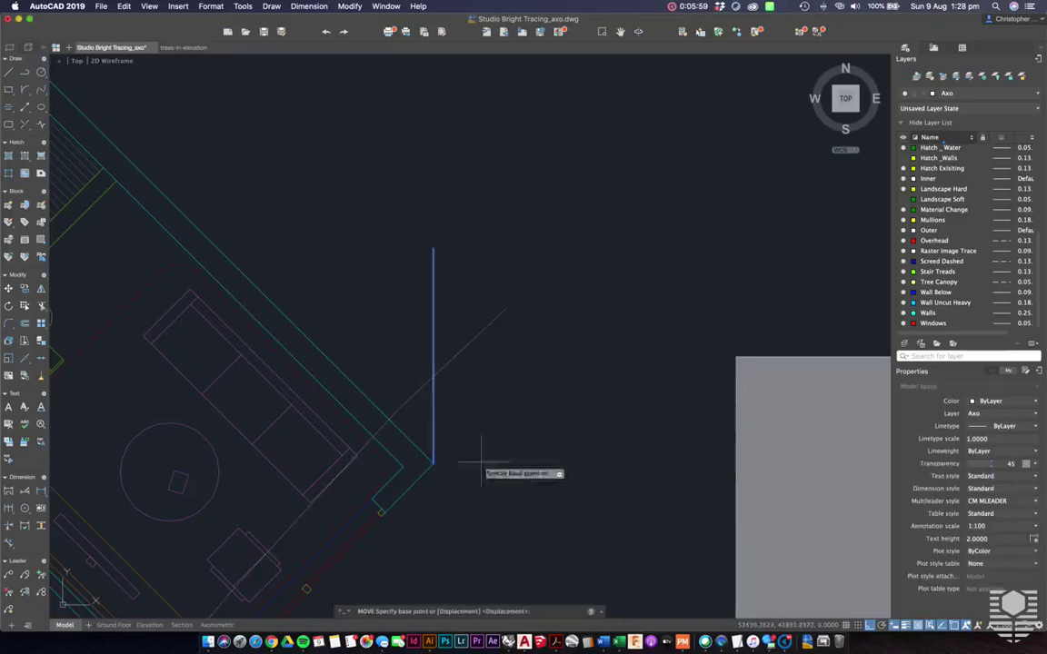
{"action": "left_click", "coordinate": [433, 465]}
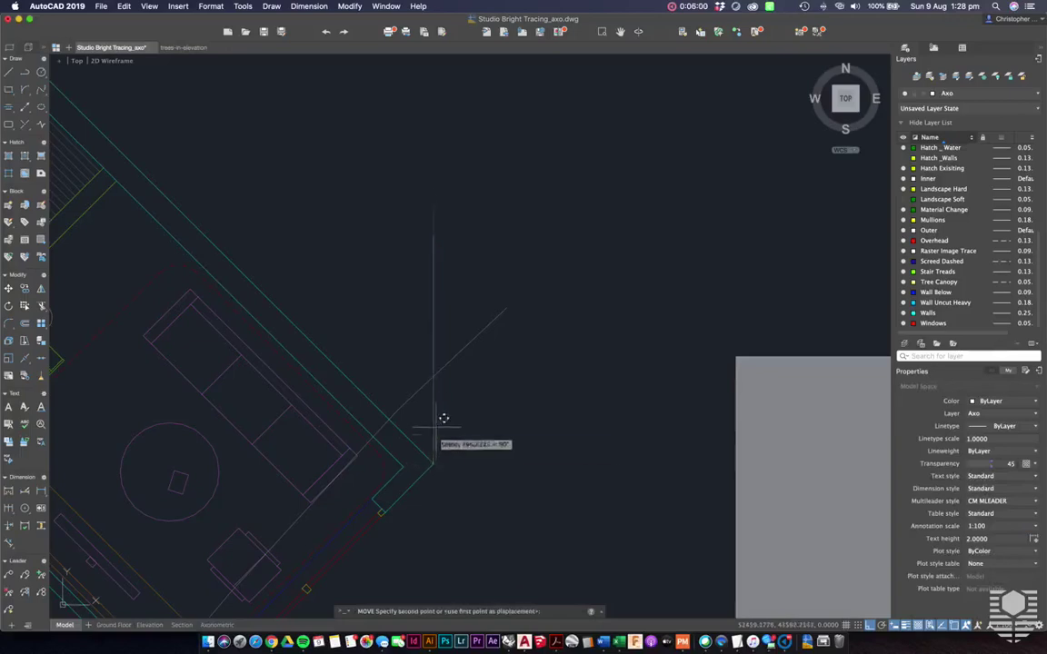
{"action": "left_click", "coordinate": [439, 369]}
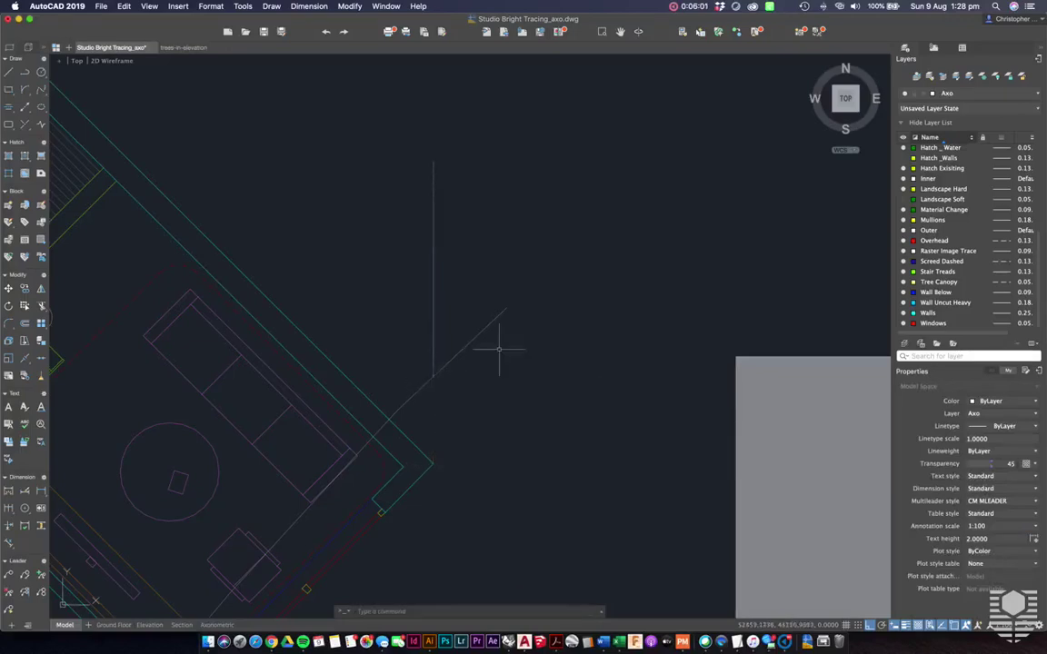
{"action": "scroll", "coordinate": [490, 350], "scroll_direction": "down", "scroll_amount": 5}
{"action": "scroll", "coordinate": [472, 363], "scroll_direction": "up", "scroll_amount": 1}
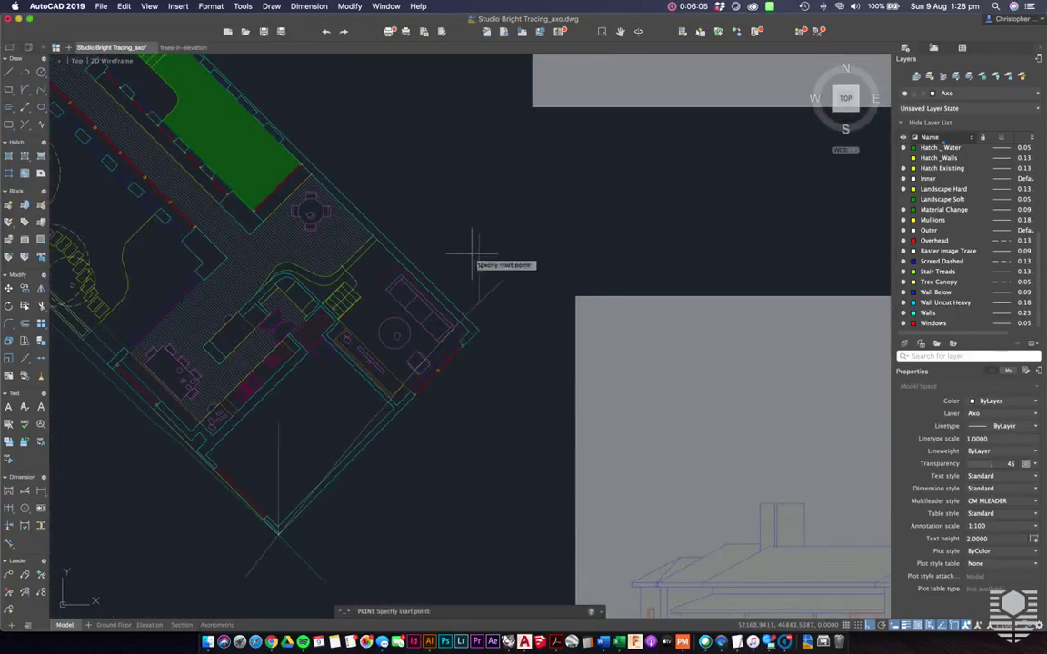
Step: Connect the top of the height line at the plan's lowest corner to the top of the far right height line with a polyline
{"action": "left_click", "coordinate": [277, 423]}
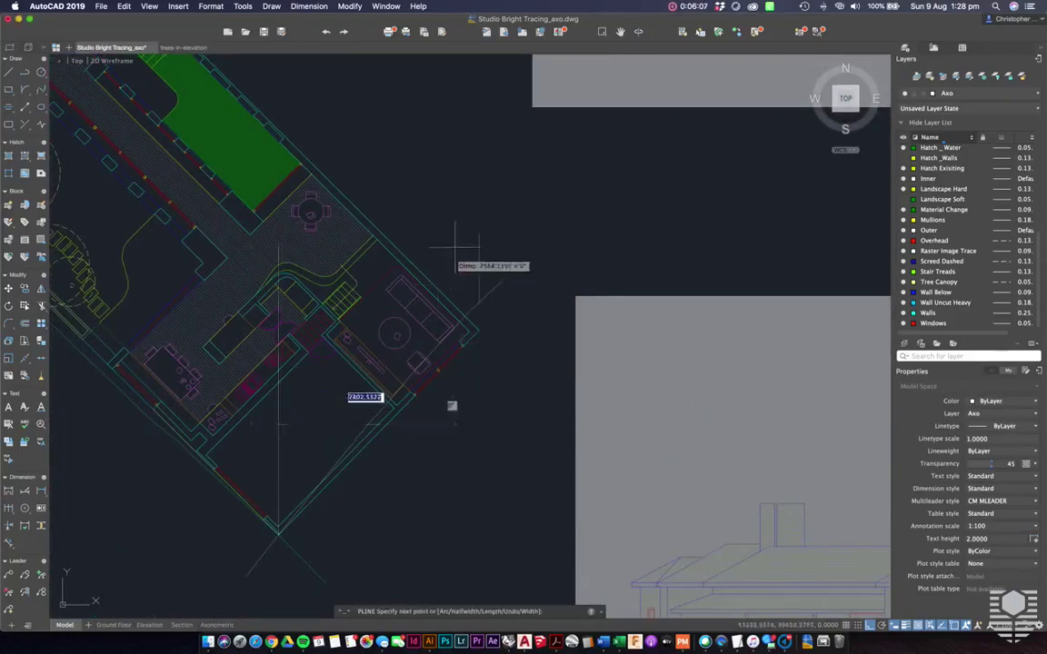
{"action": "left_click", "coordinate": [479, 234]}
{"action": "key", "text": "Return"}
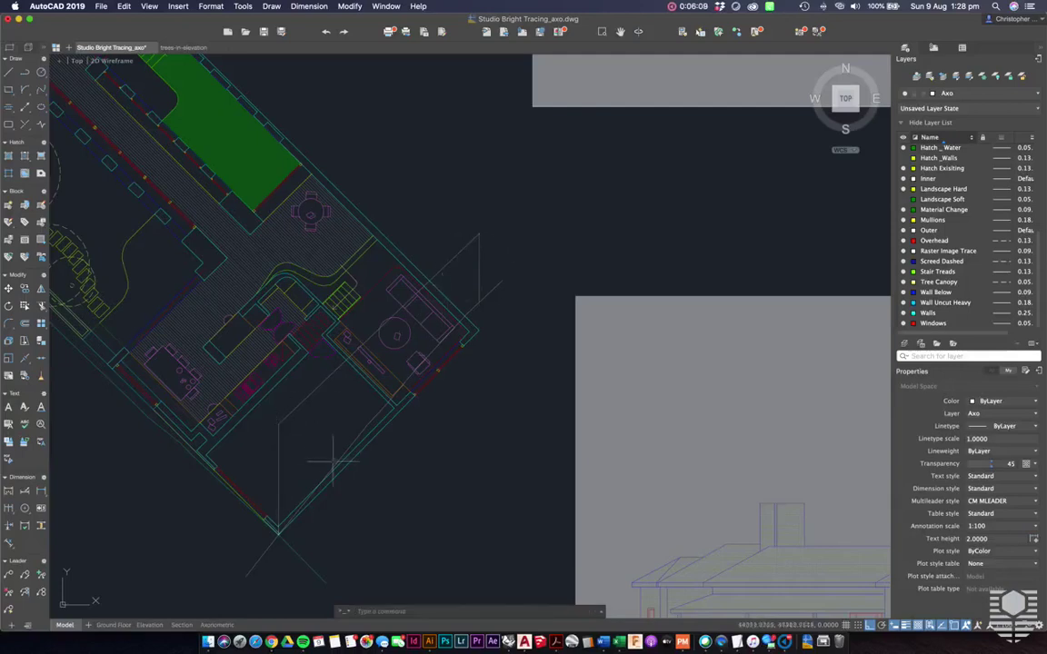
Step: Draw a vertical polyline along the tall volume's wall edge in the middle of the south elevation, from the ground line to the roof
{"action": "scroll", "coordinate": [470, 254], "scroll_direction": "down", "scroll_amount": 2}
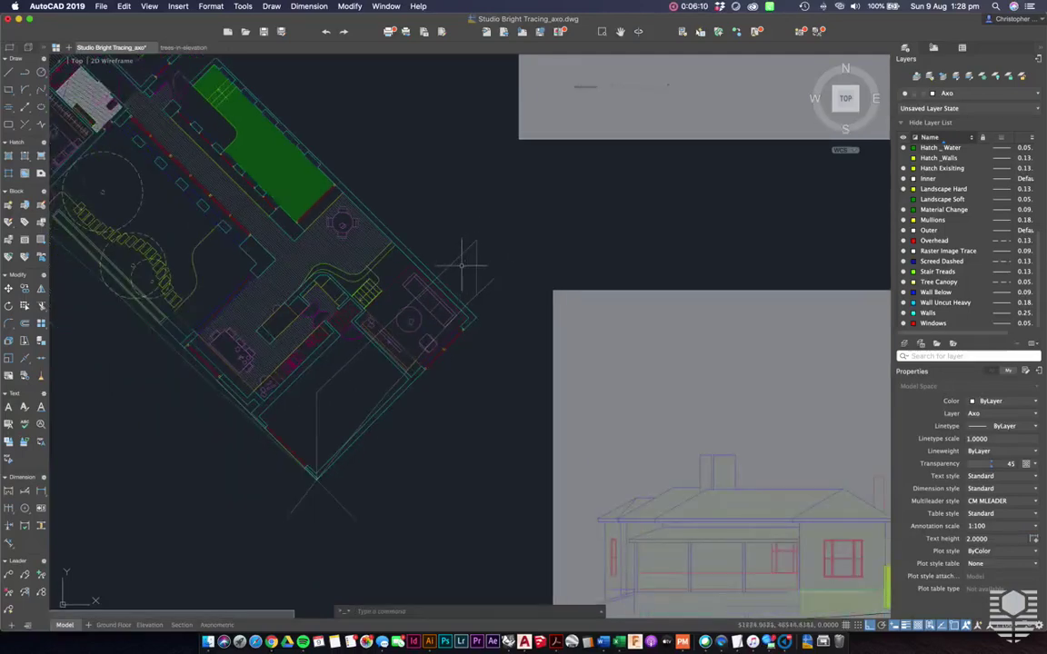
{"action": "scroll", "coordinate": [465, 263], "scroll_direction": "down", "scroll_amount": 2}
{"action": "scroll", "coordinate": [462, 266], "scroll_direction": "down", "scroll_amount": 2}
{"action": "middle_click_drag", "start_coordinate": [461, 265], "coordinate": [464, 293]}
{"action": "scroll", "coordinate": [461, 240], "scroll_direction": "up", "scroll_amount": 1}
{"action": "mouse_move", "coordinate": [597, 152]}
{"action": "middle_mouse_down"}
{"action": "mouse_move", "coordinate": [598, 177]}
{"action": "mouse_move", "coordinate": [607, 141]}
{"action": "middle_mouse_up"}
{"action": "scroll", "coordinate": [631, 104], "scroll_direction": "up", "scroll_amount": 5}
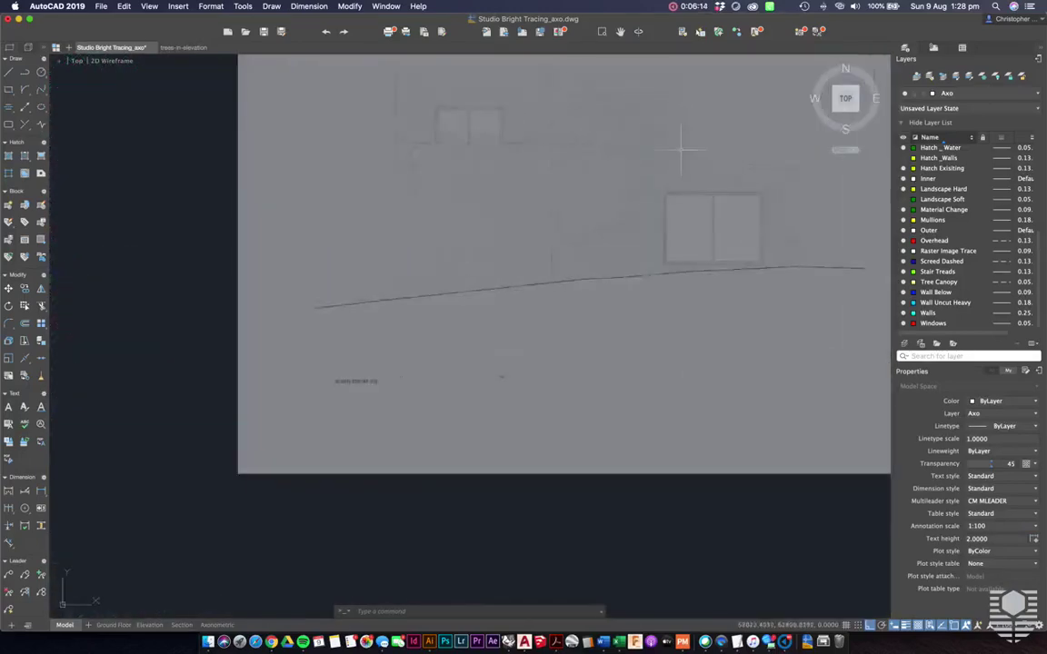
{"action": "scroll", "coordinate": [677, 154], "scroll_direction": "up", "scroll_amount": 2}
{"action": "type", "text": "pl"}
{"action": "key", "text": "Return"}
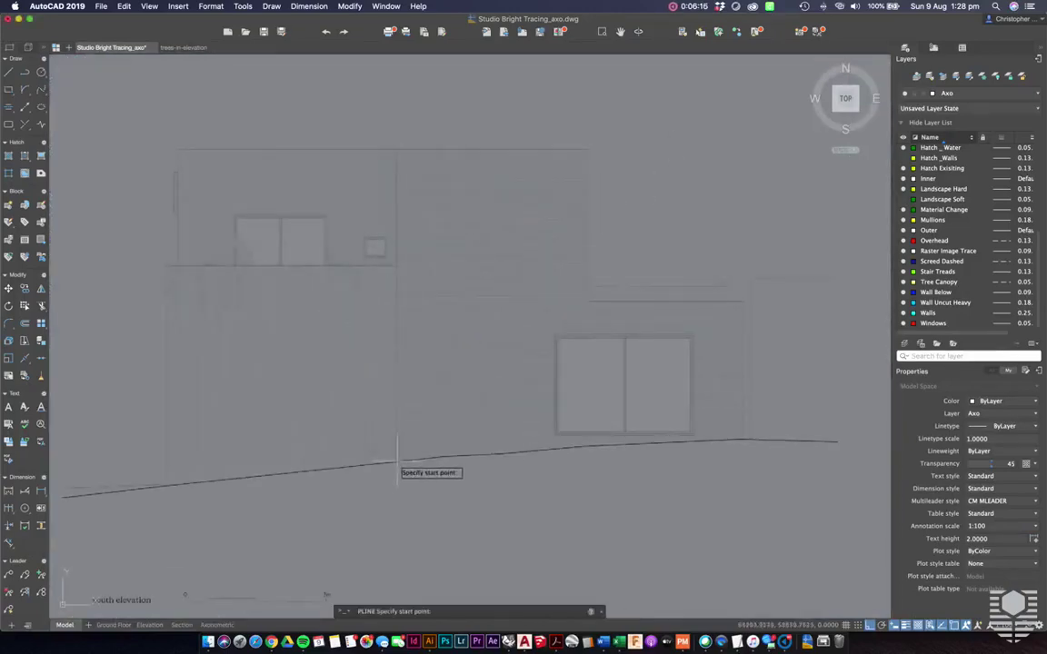
{"action": "left_click", "coordinate": [397, 463]}
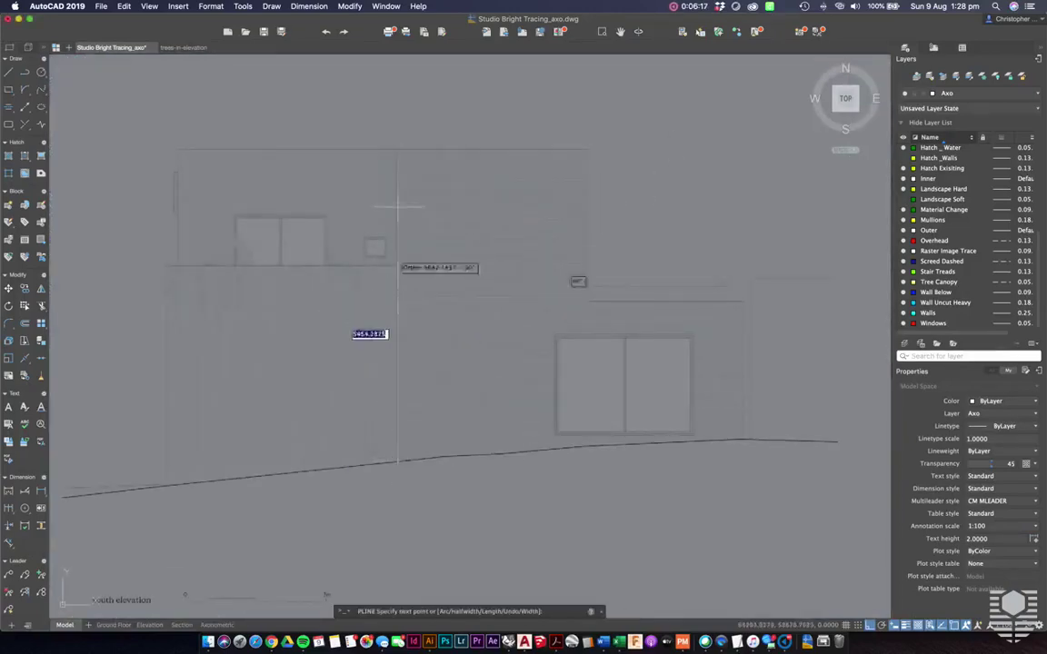
{"action": "left_click", "coordinate": [397, 149]}
{"action": "key", "text": "Escape"}
Step: Move the tall volume's height line from its base on the south elevation to the outer wall edge of the rotated plan
{"action": "left_click", "coordinate": [416, 162]}
{"action": "left_click", "coordinate": [394, 169]}
{"action": "type", "text": "m"}
{"action": "key", "text": "Return"}
{"action": "left_click", "coordinate": [399, 461]}
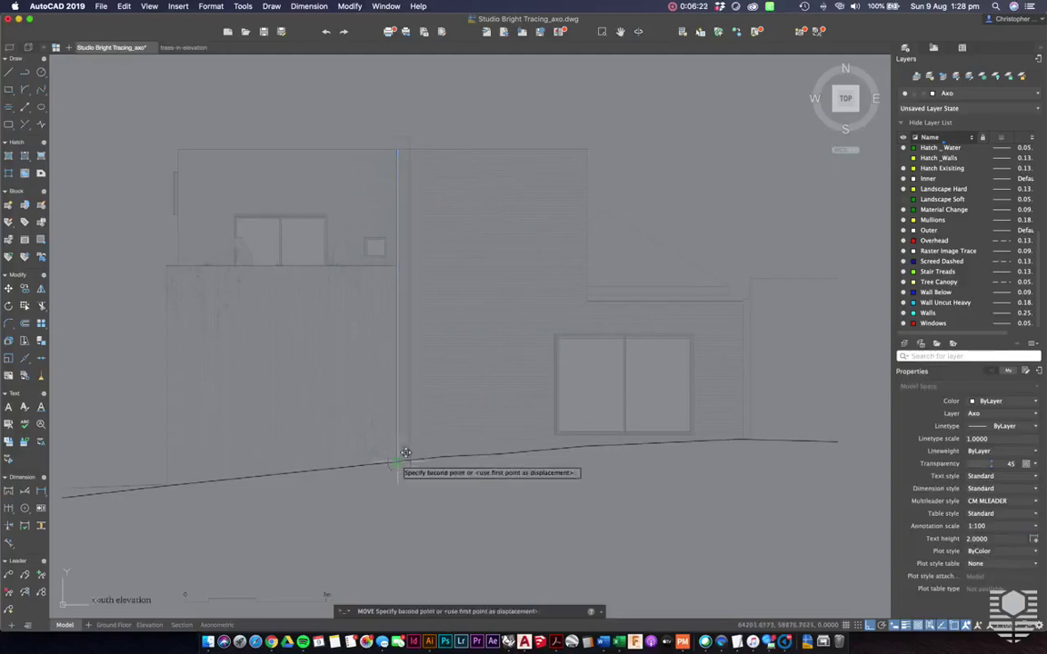
{"action": "scroll", "coordinate": [407, 453], "scroll_direction": "down", "scroll_amount": 5}
{"action": "scroll", "coordinate": [400, 462], "scroll_direction": "down", "scroll_amount": 4}
{"action": "scroll", "coordinate": [344, 455], "scroll_direction": "up", "scroll_amount": 2}
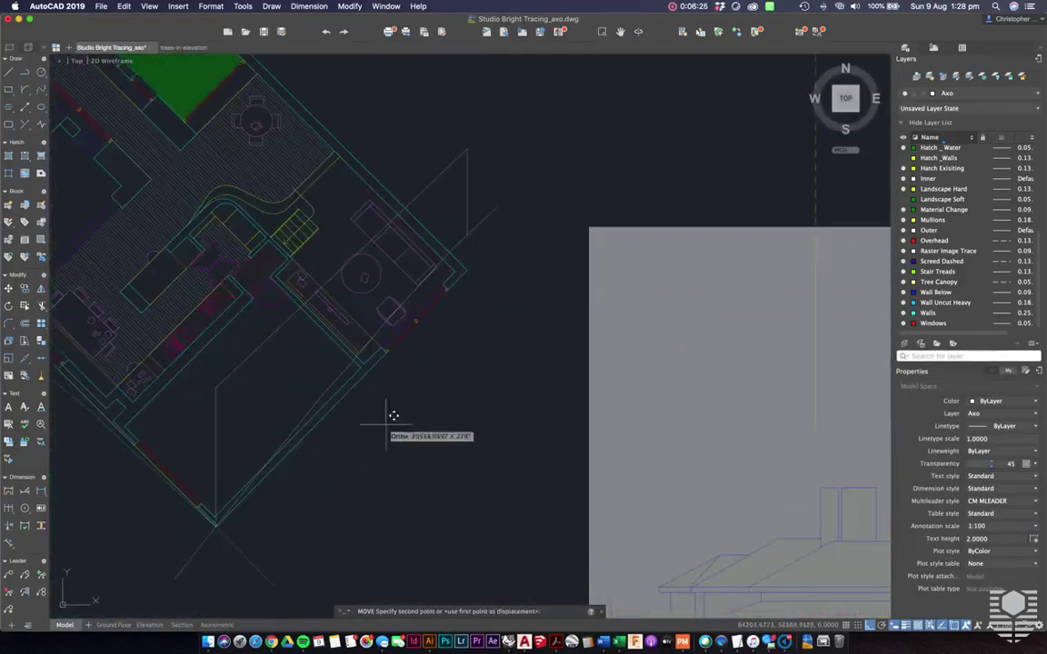
{"action": "scroll", "coordinate": [323, 425], "scroll_direction": "down", "scroll_amount": 4}
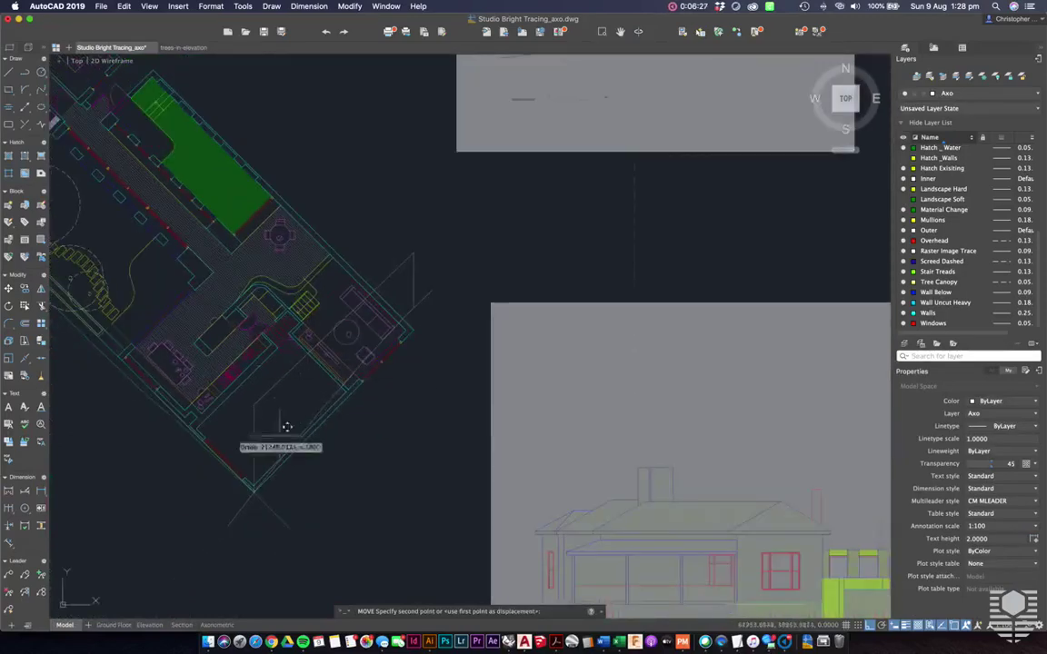
{"action": "scroll", "coordinate": [318, 418], "scroll_direction": "up", "scroll_amount": 4}
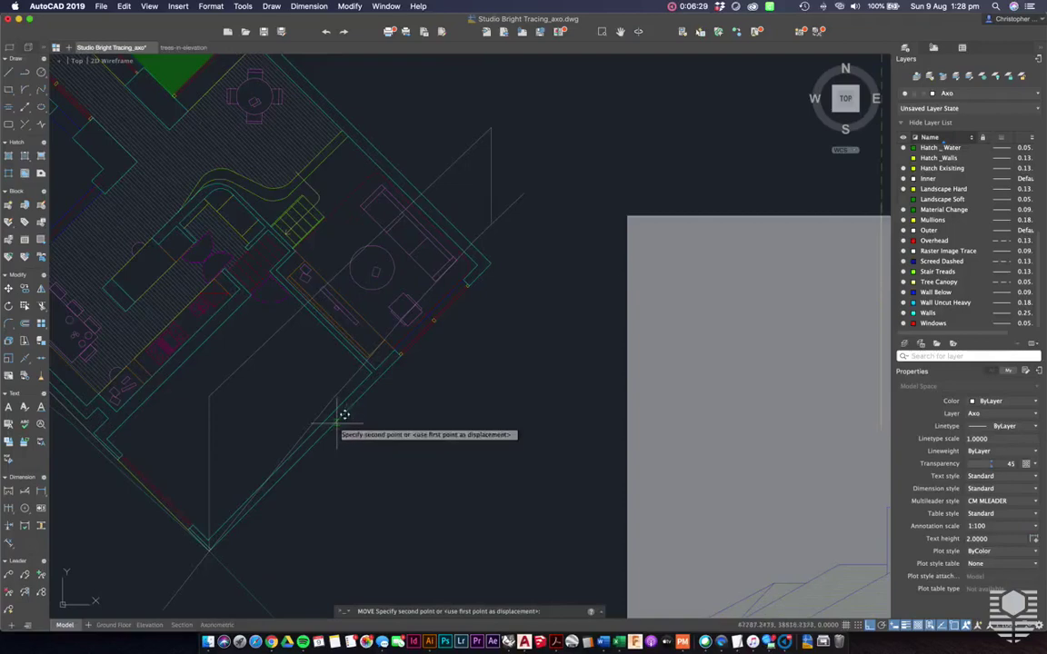
{"action": "left_click", "coordinate": [337, 423]}
Step: Move the tall volume's height line straight up so its base meets the rotated ground line
{"action": "scroll", "coordinate": [379, 414], "scroll_direction": "up", "scroll_amount": 2}
{"action": "left_click", "coordinate": [329, 363]}
{"action": "left_click", "coordinate": [299, 363]}
{"action": "key", "text": "Return"}
{"action": "left_click", "coordinate": [325, 421]}
{"action": "left_click", "coordinate": [329, 380]}
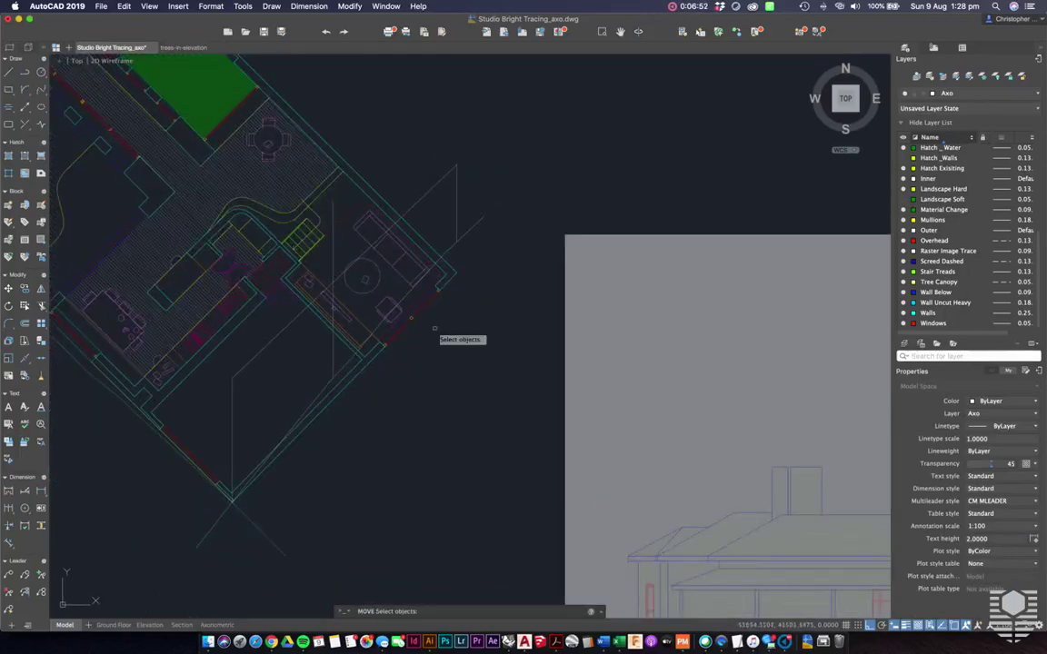
{"action": "key", "text": "Escape"}
Step: Copy the height line from the plan's lowest corner to the outer corner at the far end of the lower-left wall
{"action": "scroll", "coordinate": [435, 328], "scroll_direction": "down", "scroll_amount": 2}
{"action": "middle_click_drag", "start_coordinate": [434, 328], "coordinate": [480, 354]}
{"action": "scroll", "coordinate": [254, 398], "scroll_direction": "up", "scroll_amount": 4}
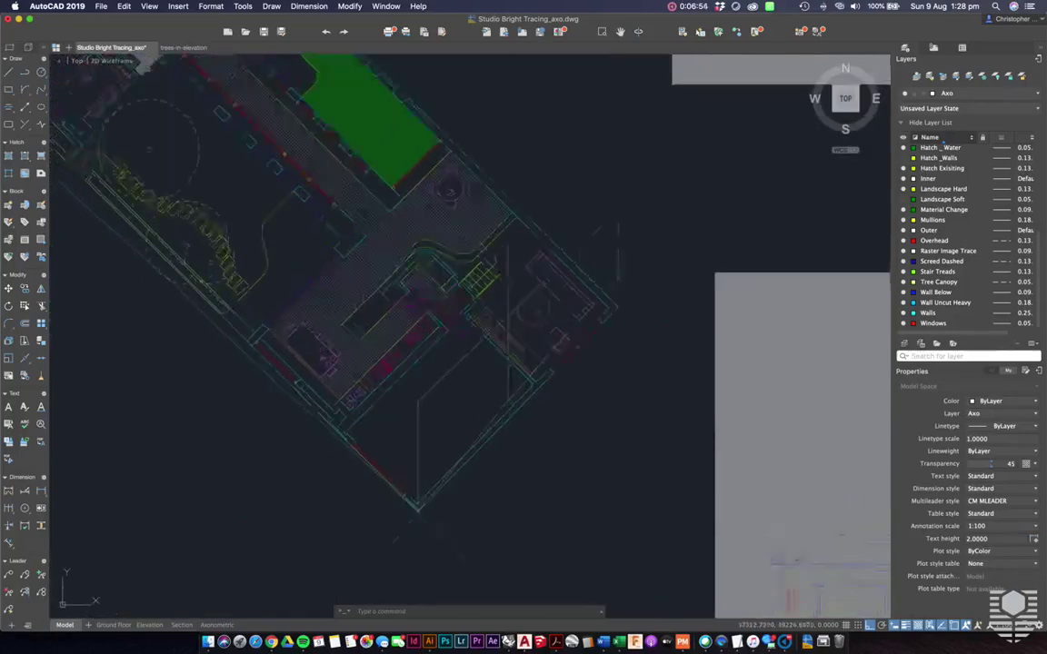
{"action": "left_click", "coordinate": [459, 455]}
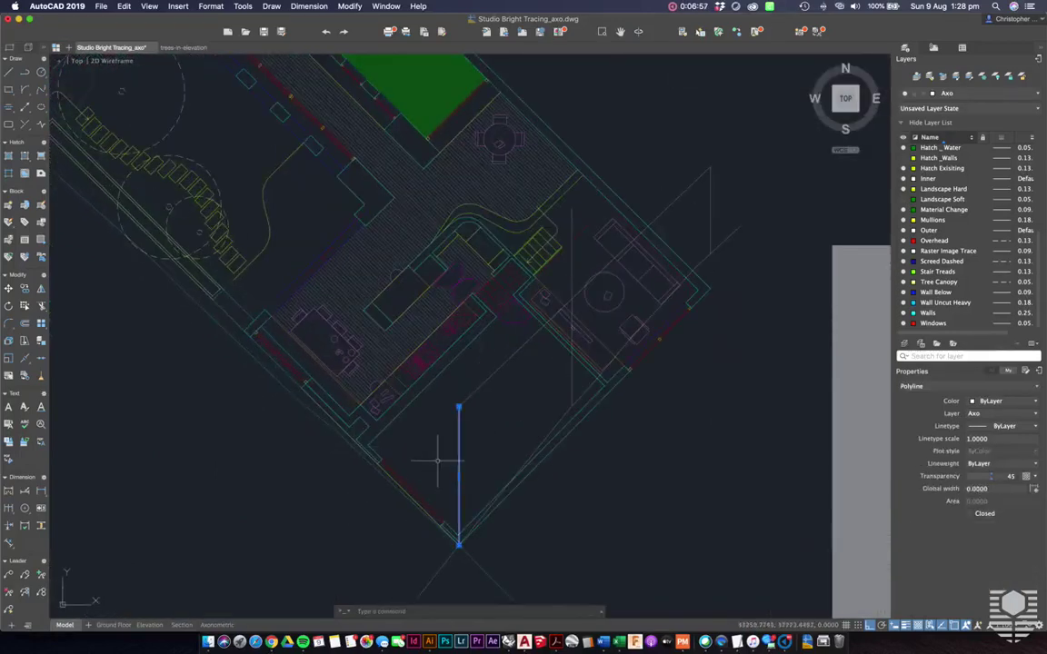
{"action": "type", "text": "co"}
{"action": "key", "text": "Return"}
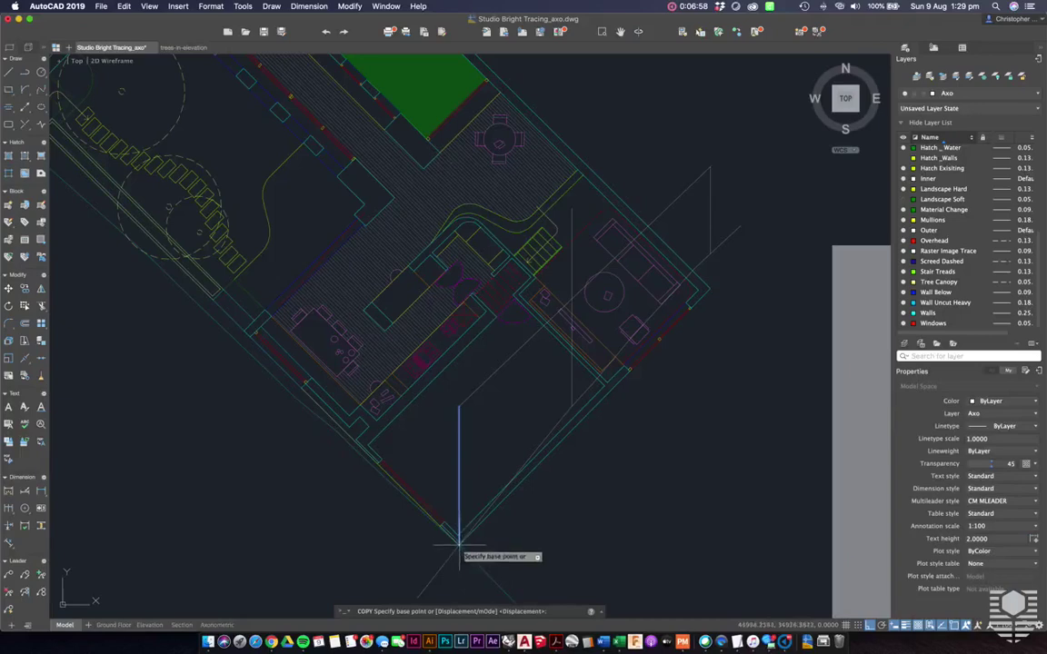
{"action": "left_click", "coordinate": [460, 543]}
{"action": "scroll", "coordinate": [398, 472], "scroll_direction": "up", "scroll_amount": 3}
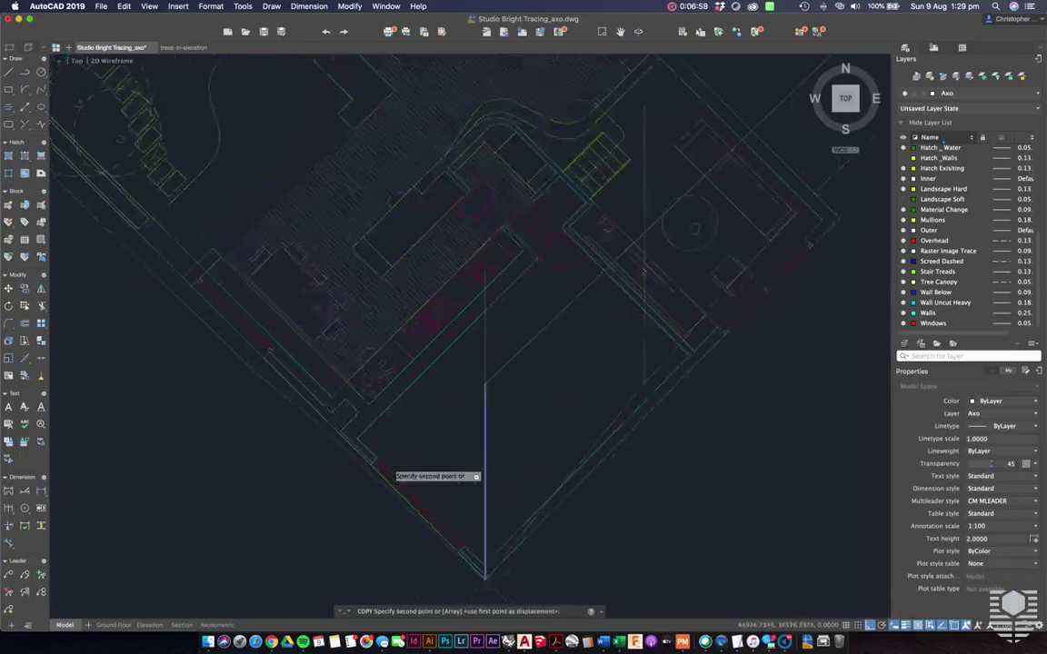
{"action": "left_click", "coordinate": [338, 426]}
{"action": "key", "text": "Escape"}
Step: Draw a polyline from the top of the copied height line to the top of the lowest corner's height line
{"action": "type", "text": "pl"}
{"action": "key", "text": "Return"}
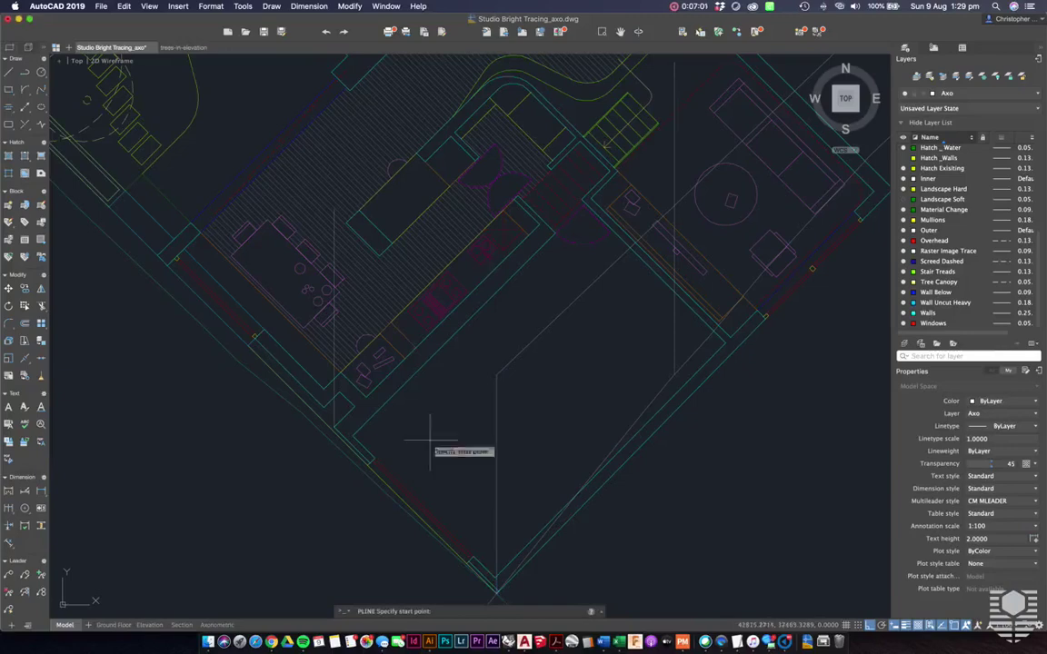
{"action": "left_click", "coordinate": [333, 211]}
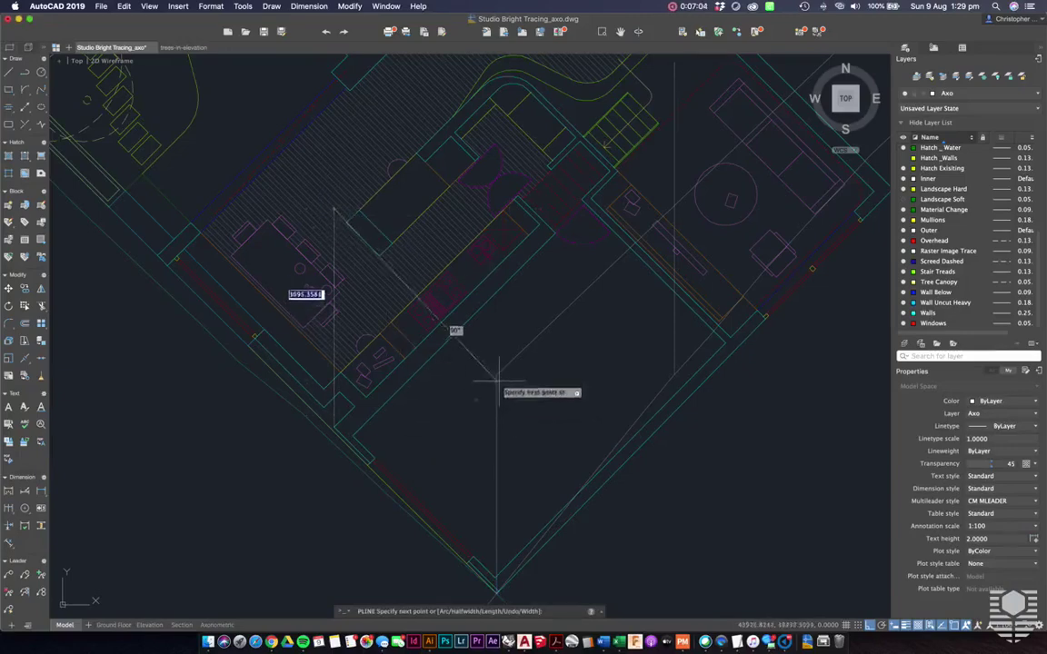
{"action": "key", "text": "Escape"}
Step: Lock the floor plan's layers through to Walls and Windows, leaving the current Axo layer unlocked
{"action": "scroll", "coordinate": [527, 441], "scroll_direction": "down", "scroll_amount": 2}
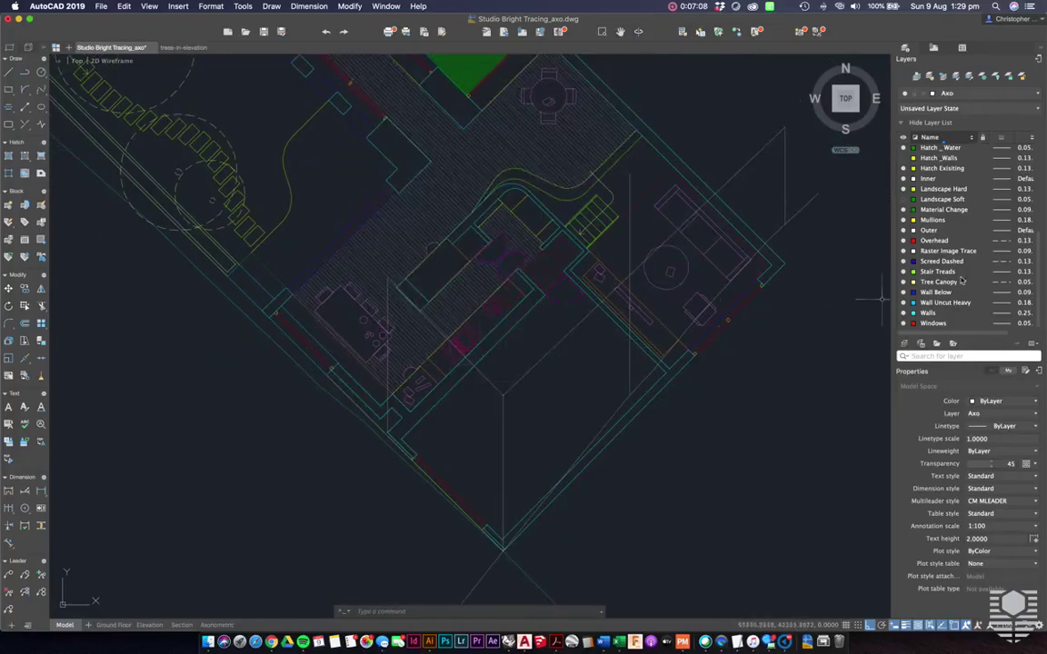
{"action": "scroll", "coordinate": [949, 277], "scroll_direction": "up", "scroll_amount": 5}
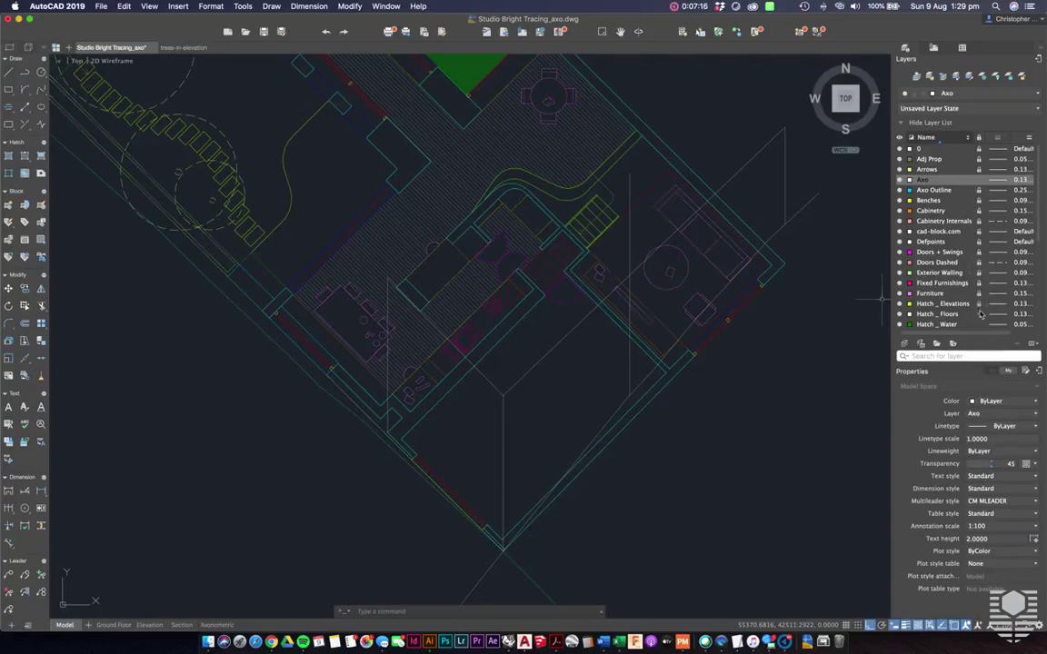
{"action": "scroll", "coordinate": [981, 318], "scroll_direction": "down", "scroll_amount": 5}
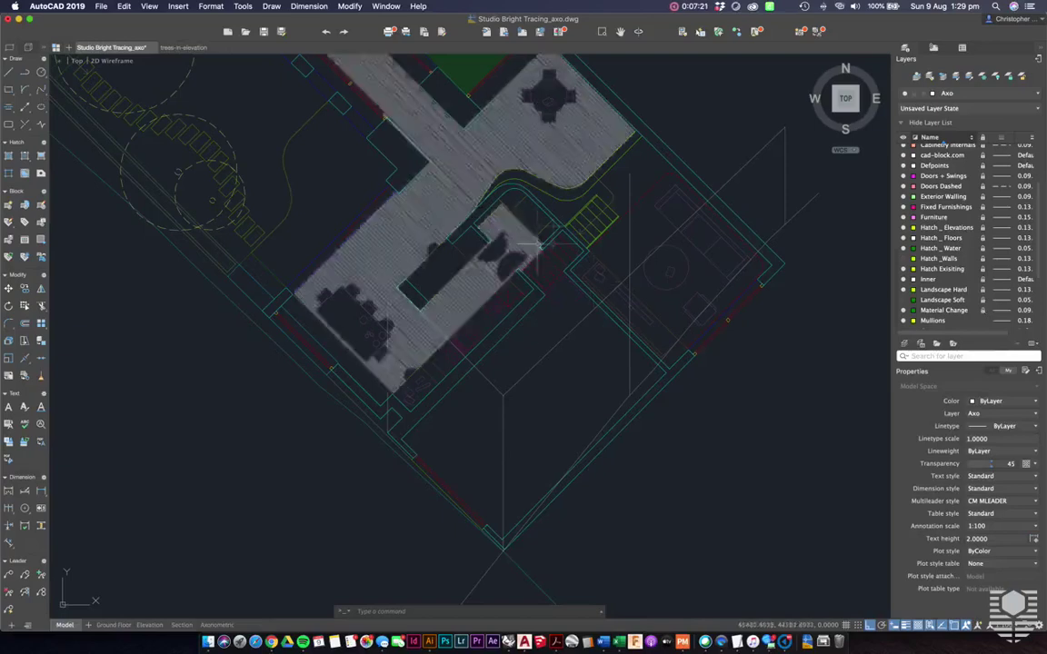
{"action": "scroll", "coordinate": [986, 291], "scroll_direction": "down", "scroll_amount": 3}
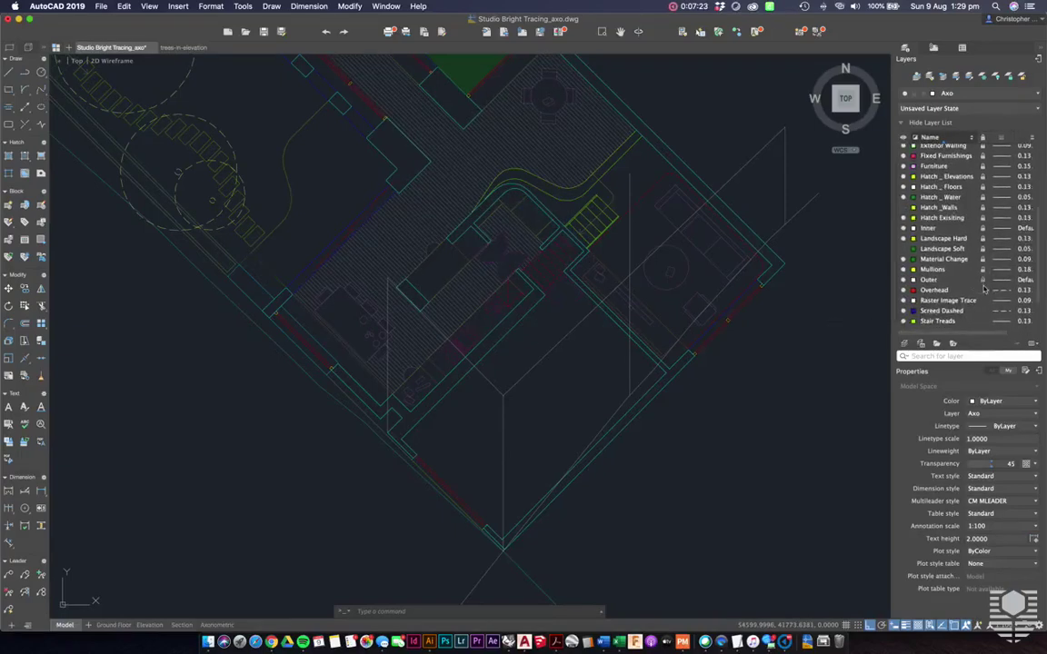
{"action": "scroll", "coordinate": [984, 311], "scroll_direction": "down", "scroll_amount": 3}
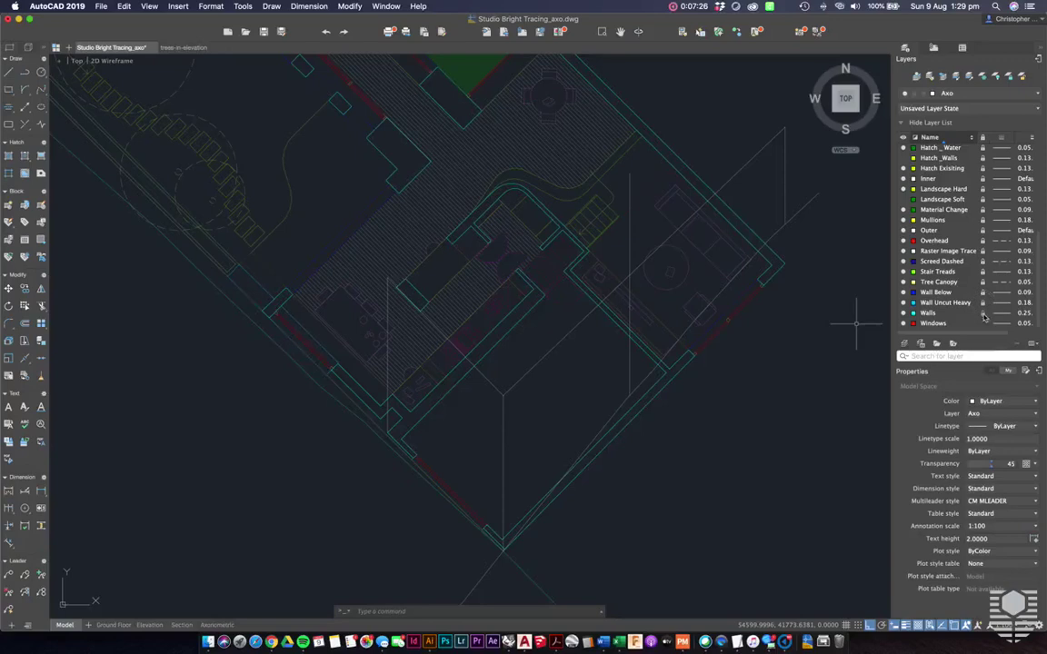
Step: Compare the started axonometric with the finished one, examining its walls, windows, door openings and curved terrace
{"action": "scroll", "coordinate": [745, 306], "scroll_direction": "down", "scroll_amount": 2}
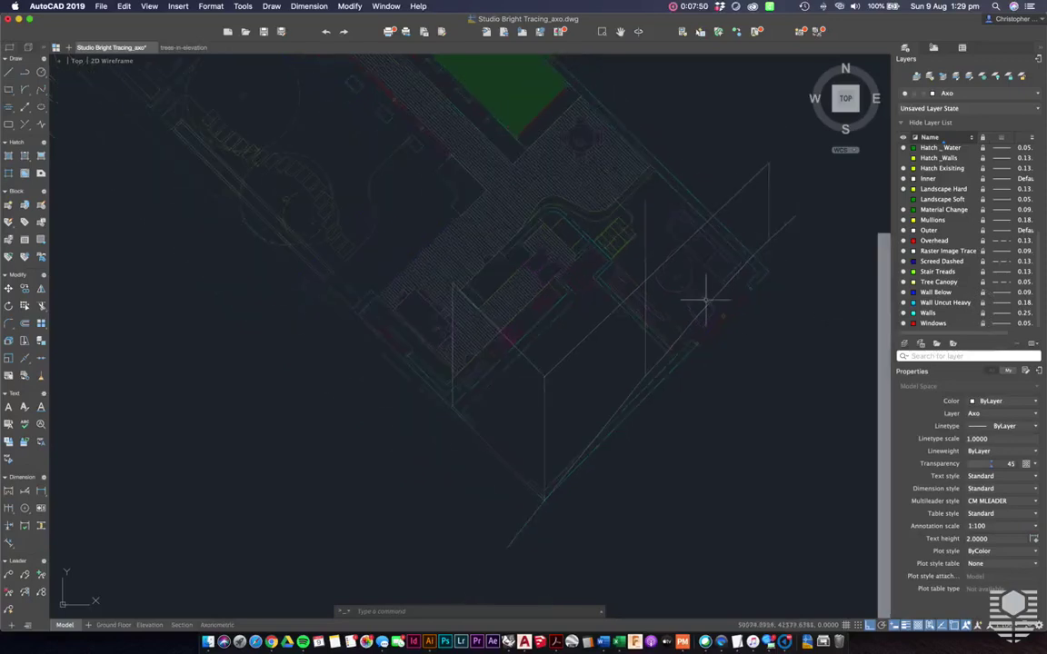
{"action": "scroll", "coordinate": [693, 308], "scroll_direction": "down", "scroll_amount": 3}
{"action": "middle_click_drag", "start_coordinate": [691, 308], "coordinate": [682, 336]}
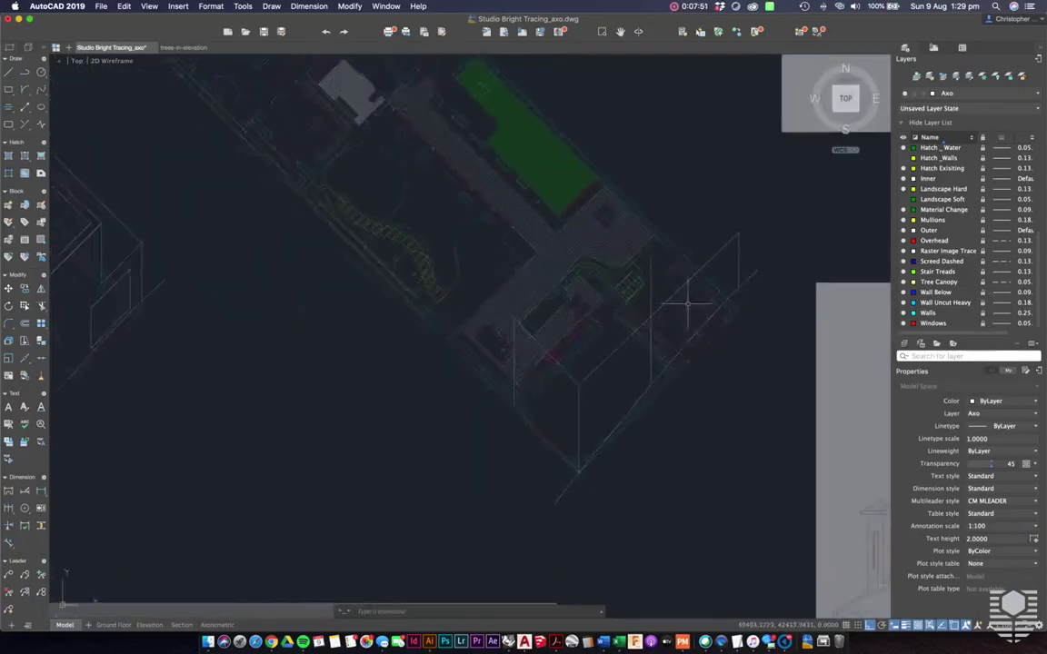
{"action": "scroll", "coordinate": [683, 318], "scroll_direction": "up", "scroll_amount": 3}
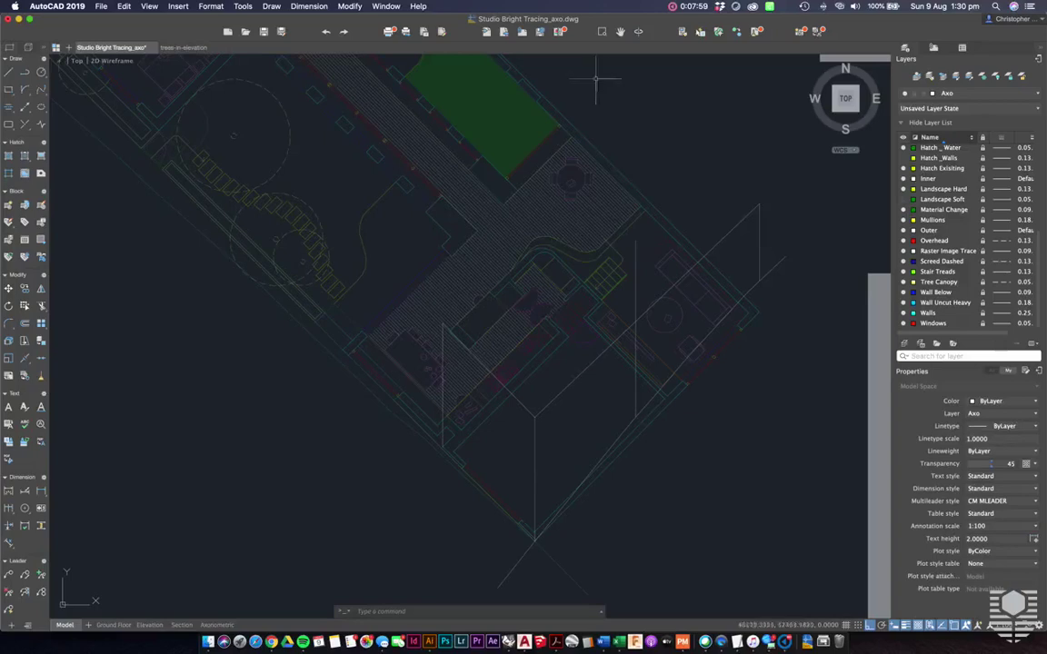
{"action": "scroll", "coordinate": [451, 329], "scroll_direction": "down", "scroll_amount": 2}
{"action": "scroll", "coordinate": [120, 349], "scroll_direction": "up", "scroll_amount": 5}
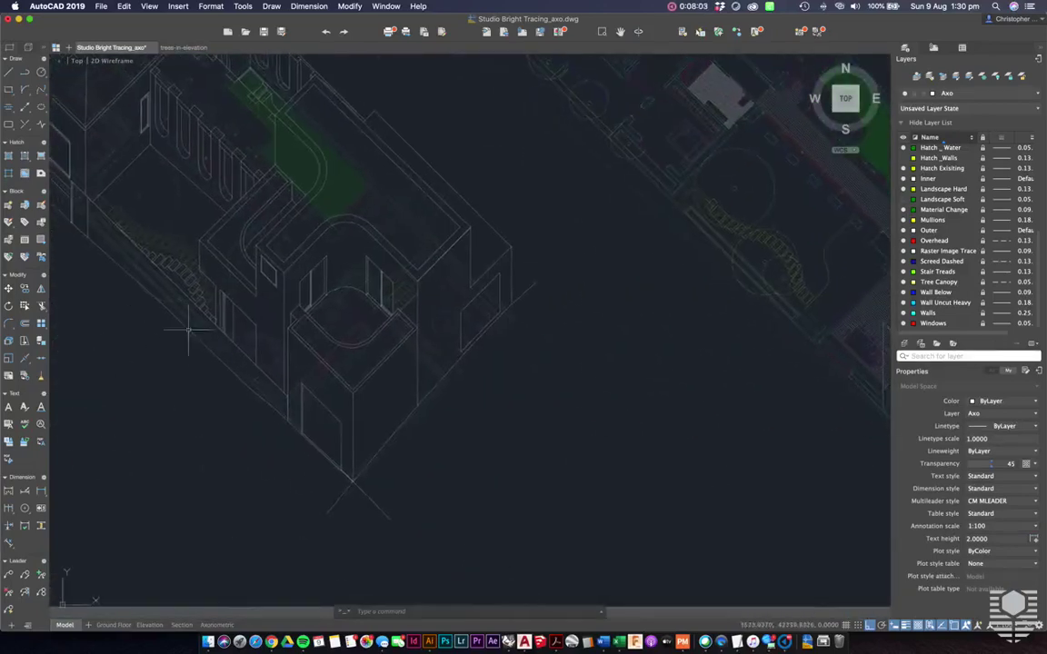
{"action": "scroll", "coordinate": [120, 349], "scroll_direction": "up", "scroll_amount": 3}
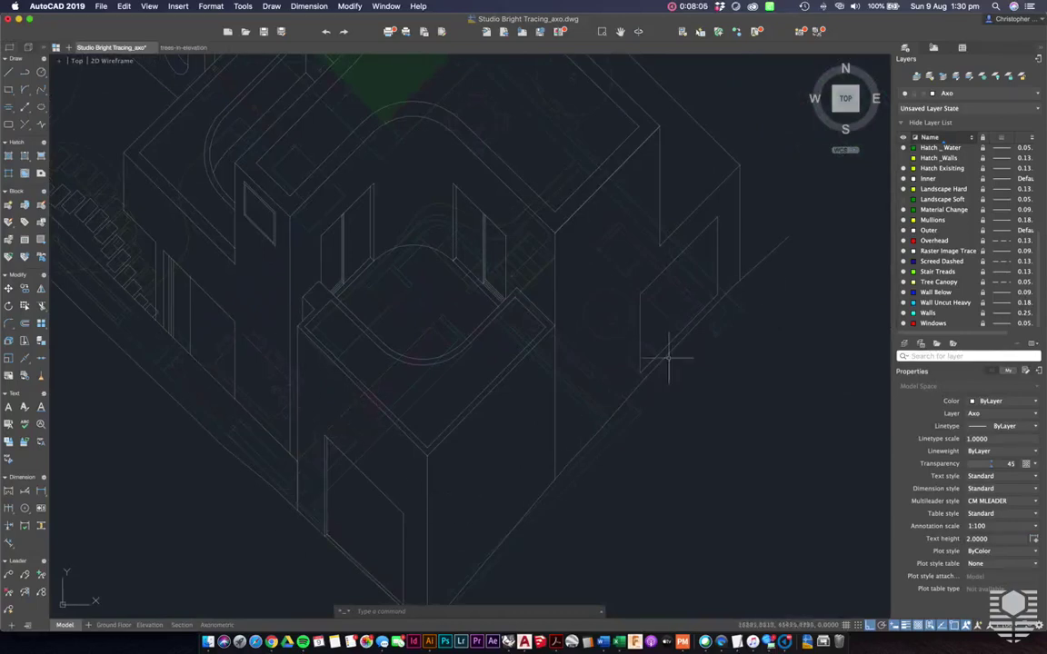
{"action": "middle_click_drag", "start_coordinate": [736, 240], "coordinate": [807, 281]}
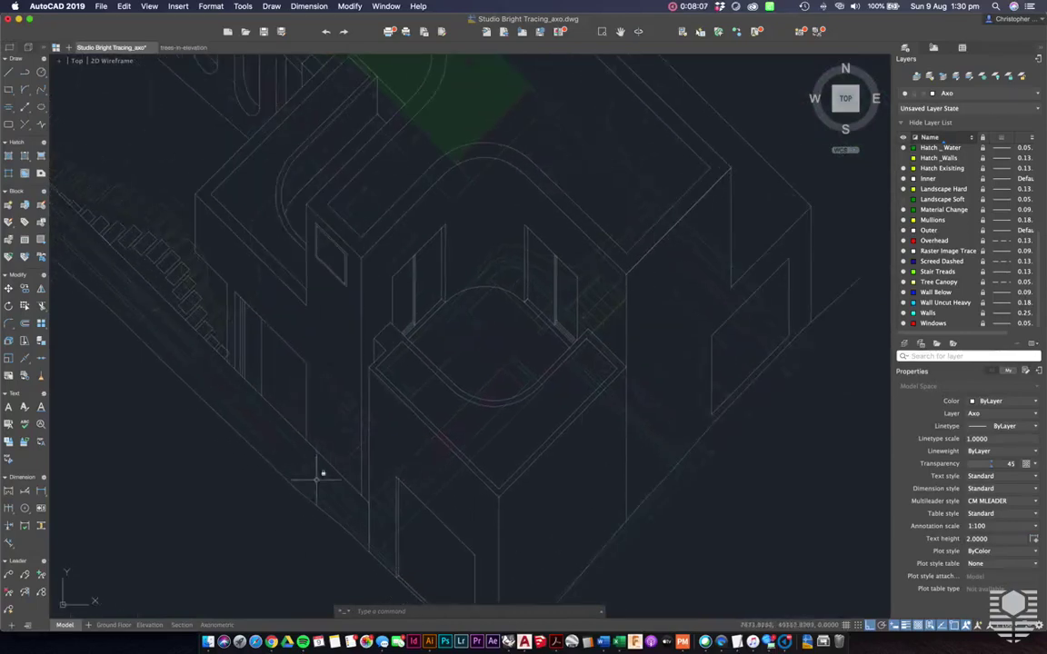
{"action": "scroll", "coordinate": [303, 491], "scroll_direction": "up", "scroll_amount": 2}
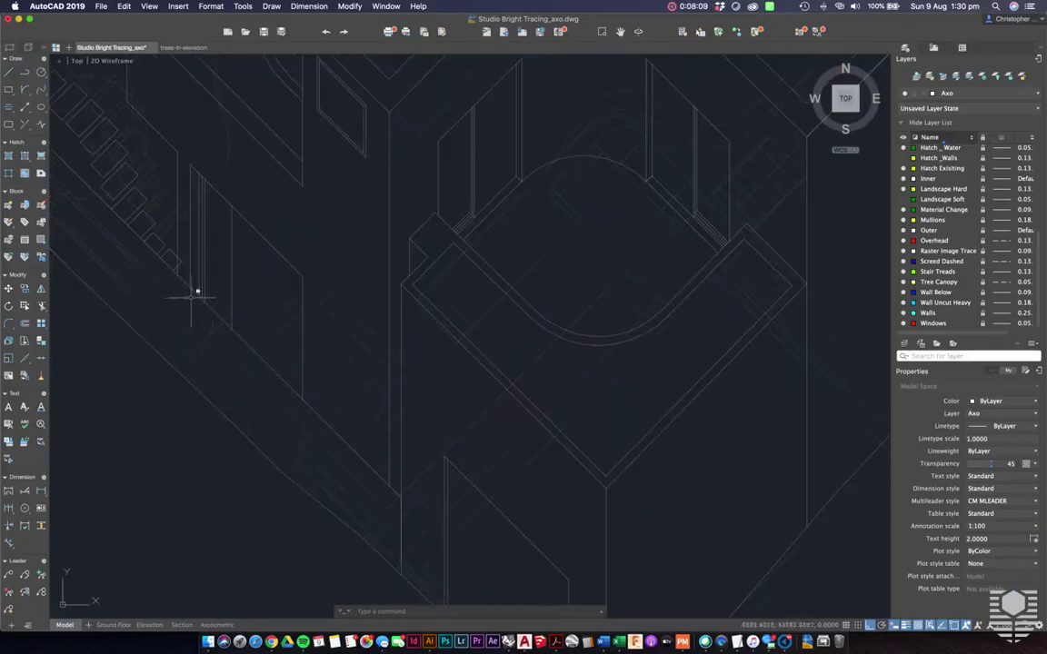
{"action": "scroll", "coordinate": [273, 355], "scroll_direction": "down", "scroll_amount": 1}
{"action": "middle_click_drag", "start_coordinate": [390, 556], "coordinate": [378, 465]}
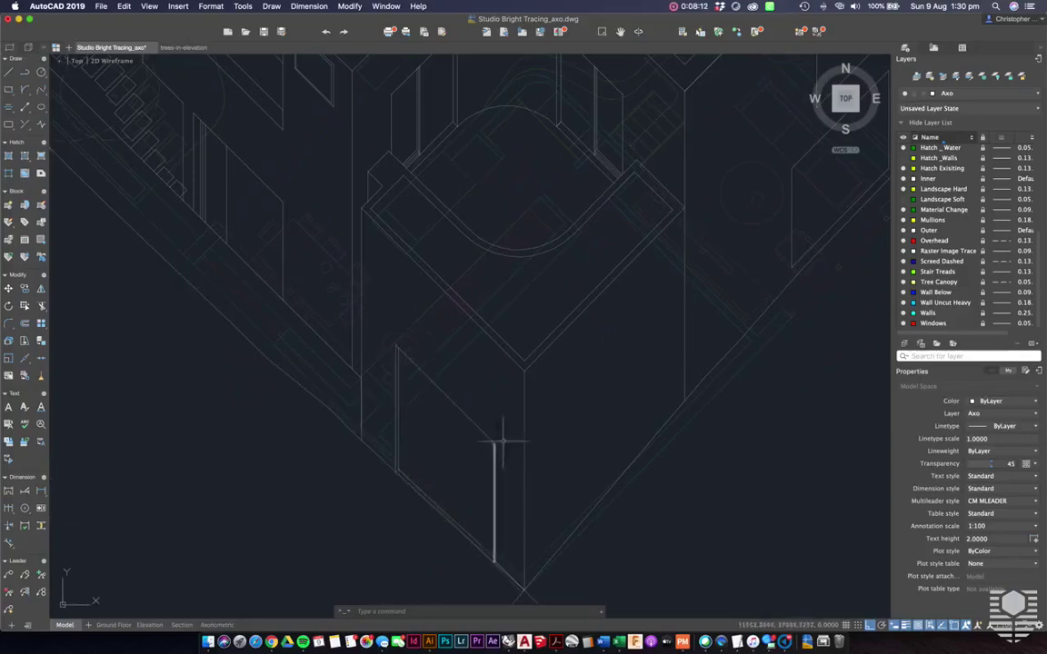
{"action": "middle_click_drag", "start_coordinate": [628, 382], "coordinate": [610, 438]}
{"action": "scroll", "coordinate": [630, 380], "scroll_direction": "up", "scroll_amount": 5}
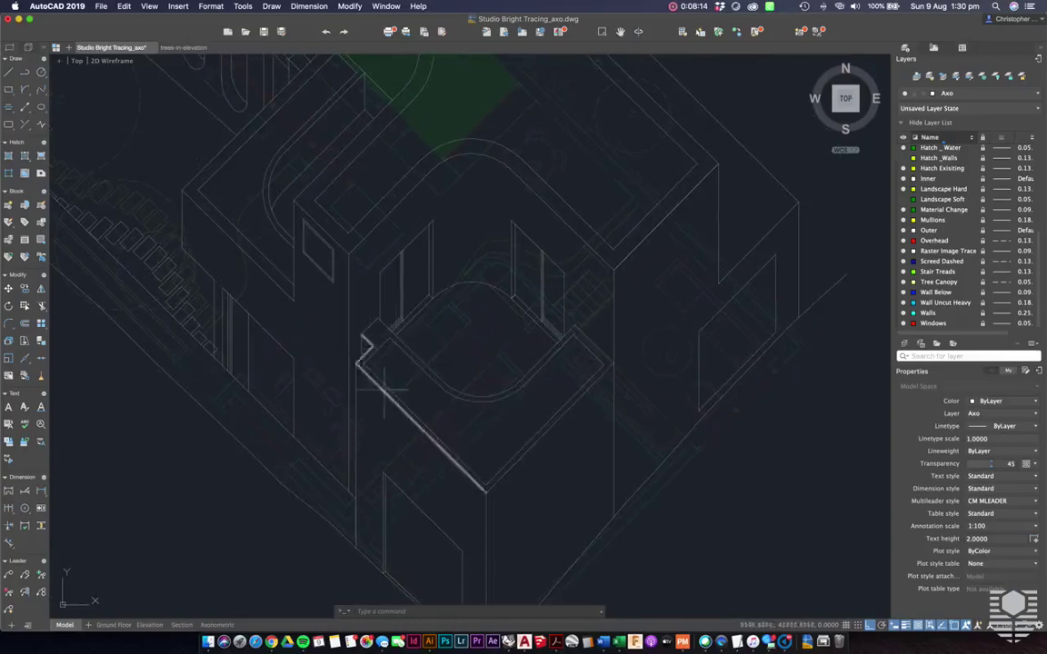
{"action": "scroll", "coordinate": [545, 429], "scroll_direction": "down", "scroll_amount": 3}
{"action": "scroll", "coordinate": [527, 409], "scroll_direction": "down", "scroll_amount": 6}
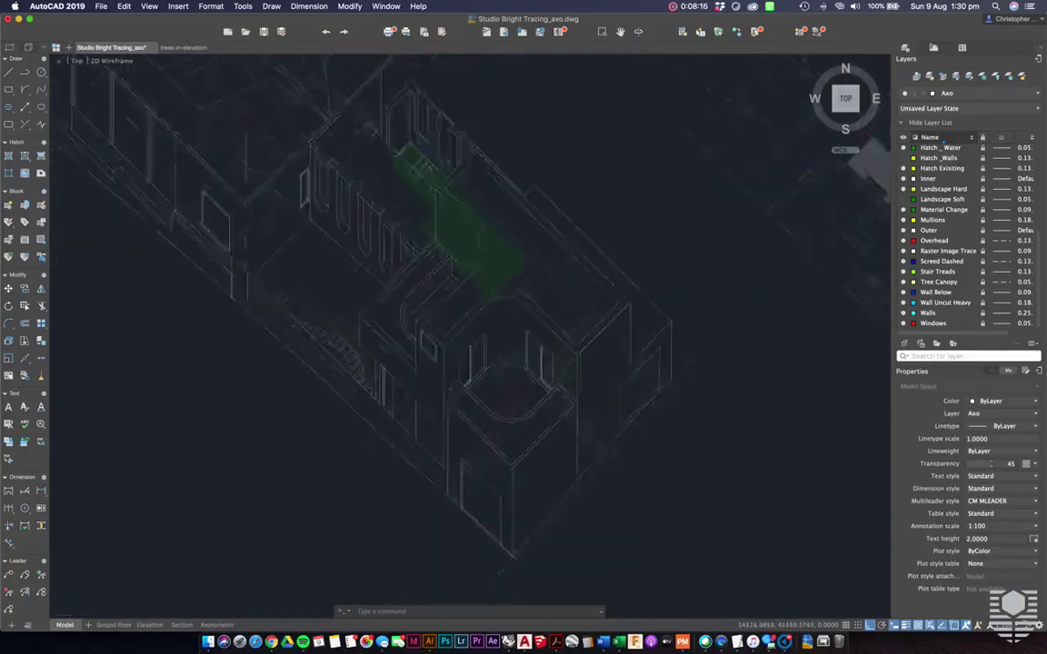
Step: Locate the upper floor plan image among the drawing sheets and examine its walls
{"action": "scroll", "coordinate": [535, 440], "scroll_direction": "down", "scroll_amount": 3}
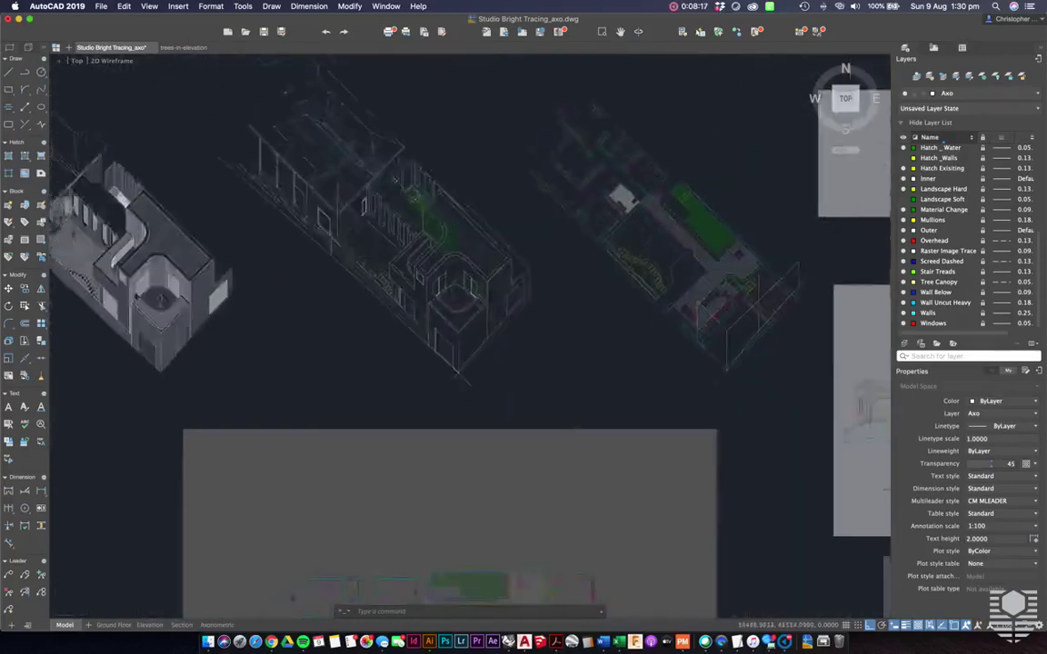
{"action": "mouse_move", "coordinate": [551, 427]}
{"action": "middle_mouse_down"}
{"action": "mouse_move", "coordinate": [346, 420]}
{"action": "mouse_move", "coordinate": [295, 400]}
{"action": "middle_mouse_up"}
{"action": "mouse_move", "coordinate": [667, 522]}
{"action": "middle_mouse_down"}
{"action": "mouse_move", "coordinate": [570, 490]}
{"action": "mouse_move", "coordinate": [552, 425]}
{"action": "mouse_move", "coordinate": [580, 520]}
{"action": "mouse_move", "coordinate": [584, 600]}
{"action": "mouse_move", "coordinate": [543, 492]}
{"action": "mouse_move", "coordinate": [533, 413]}
{"action": "middle_mouse_up"}
{"action": "scroll", "coordinate": [552, 425], "scroll_direction": "down", "scroll_amount": 4}
{"action": "mouse_move", "coordinate": [577, 489]}
{"action": "middle_mouse_down"}
{"action": "mouse_move", "coordinate": [554, 429]}
{"action": "mouse_move", "coordinate": [548, 439]}
{"action": "middle_mouse_up"}
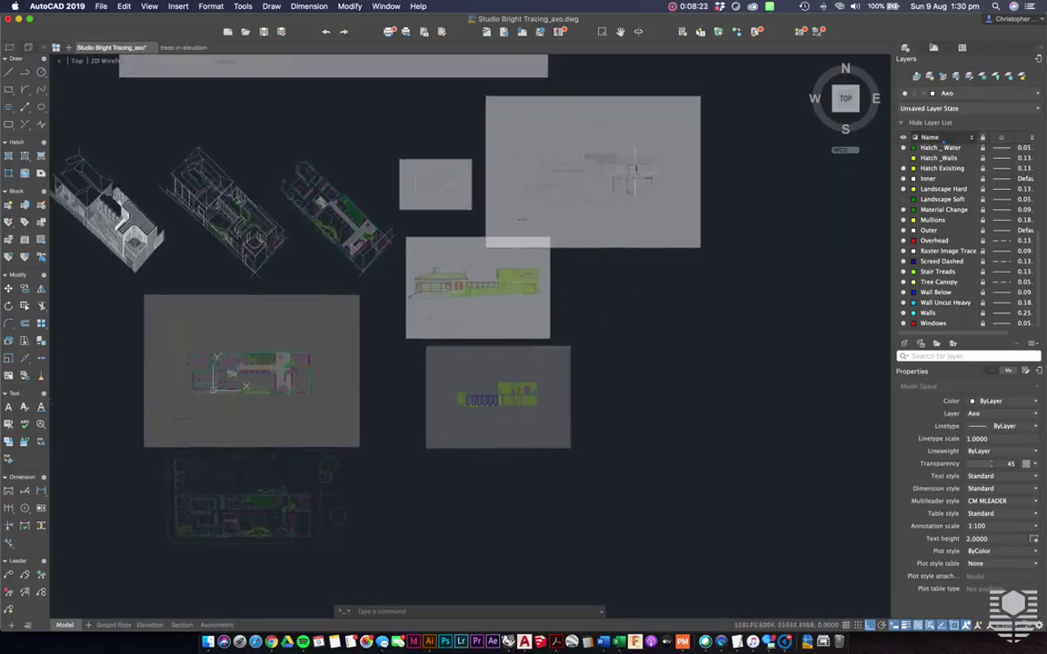
{"action": "scroll", "coordinate": [636, 170], "scroll_direction": "up", "scroll_amount": 10}
{"action": "middle_click_drag", "start_coordinate": [634, 177], "coordinate": [591, 233]}
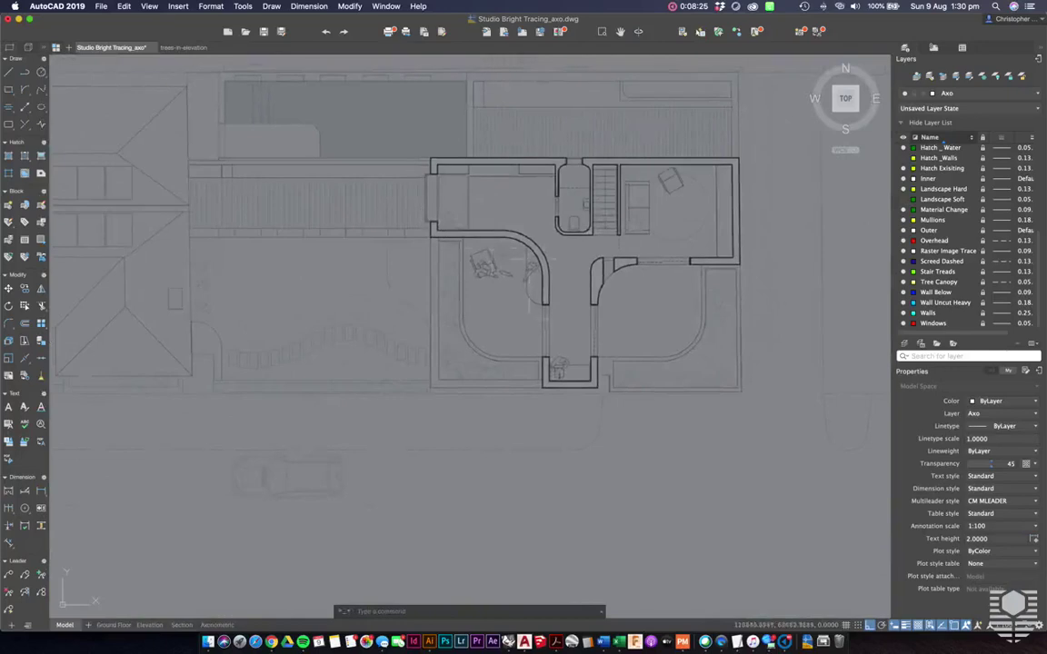
Step: Return from the upper floor plan to the wireframe axonometric and examine its upper-level walls, windows and curved terrace
{"action": "scroll", "coordinate": [510, 158], "scroll_direction": "down", "scroll_amount": 10}
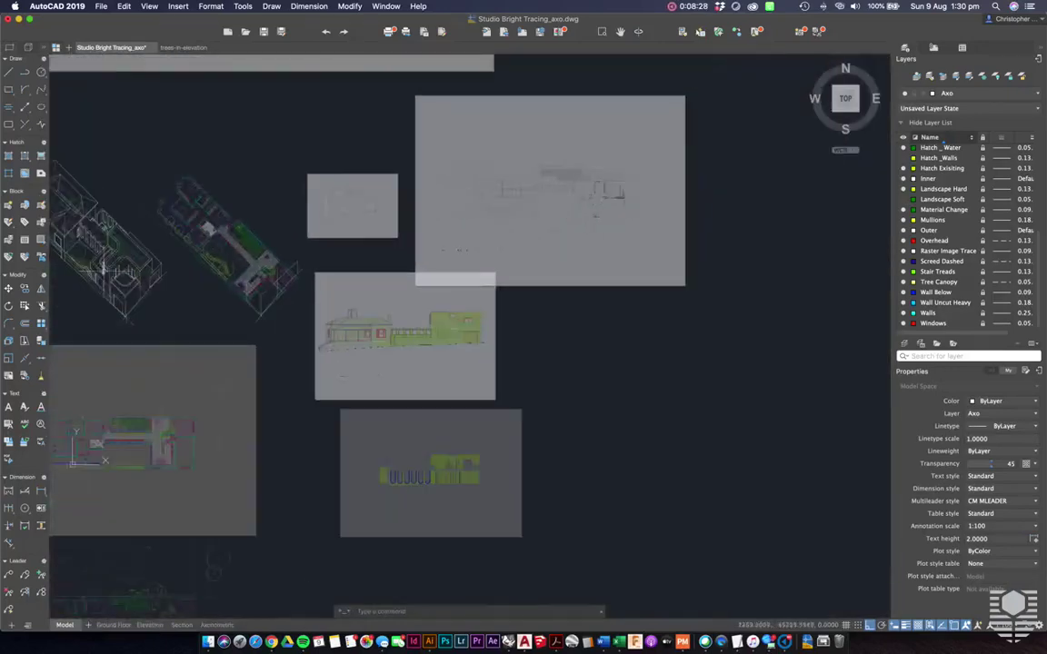
{"action": "scroll", "coordinate": [113, 214], "scroll_direction": "up", "scroll_amount": 8}
{"action": "scroll", "coordinate": [121, 192], "scroll_direction": "up", "scroll_amount": 8}
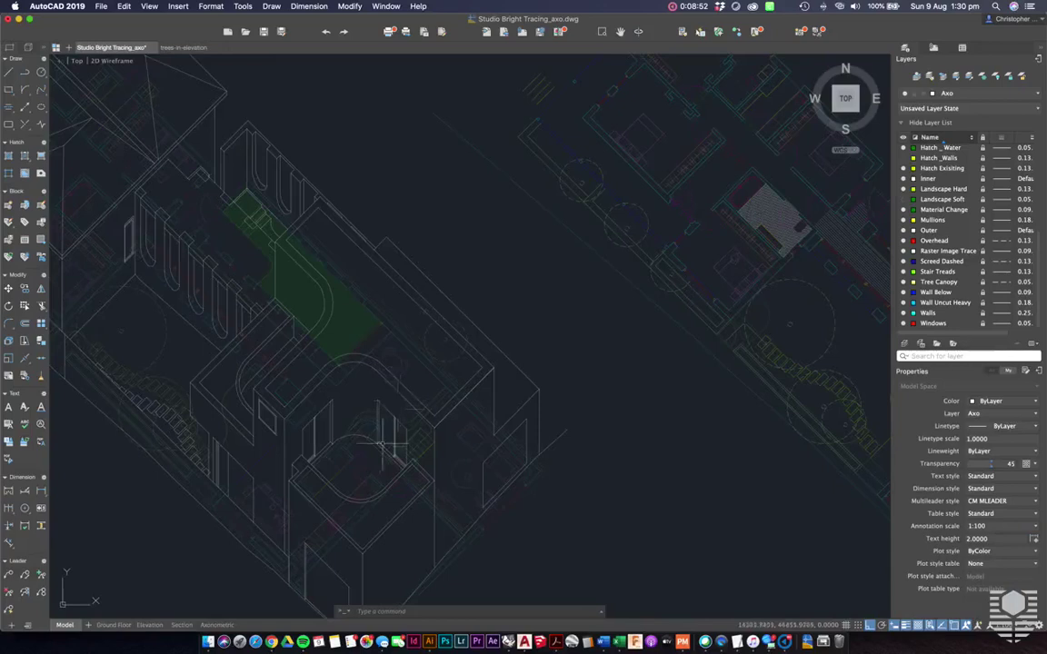
{"action": "middle_click_drag", "start_coordinate": [382, 445], "coordinate": [424, 418]}
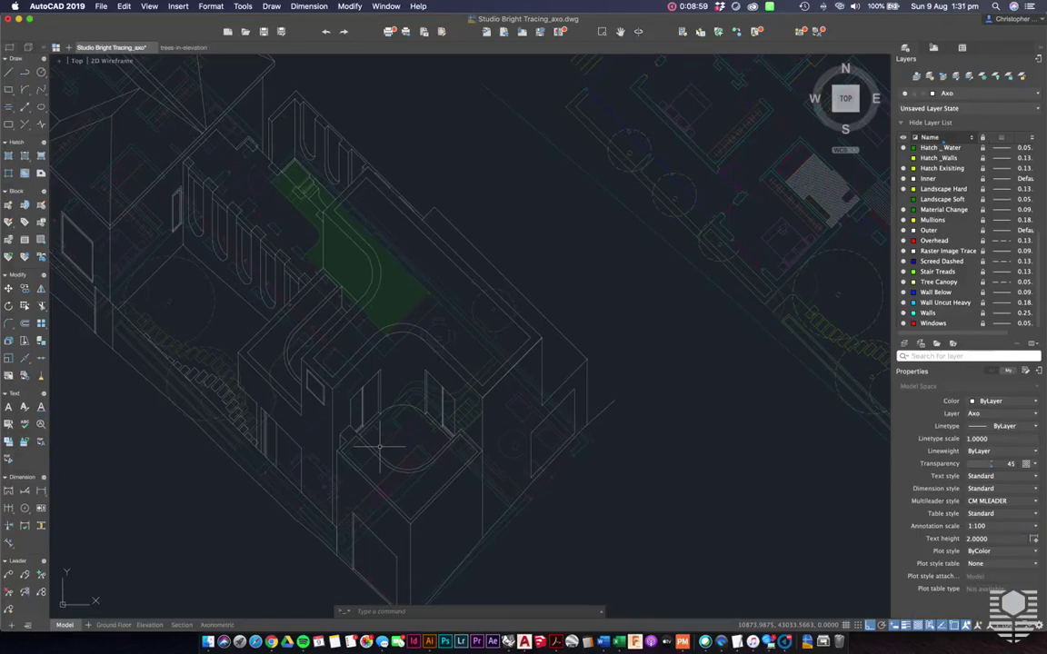
{"action": "scroll", "coordinate": [380, 445], "scroll_direction": "down", "scroll_amount": 10}
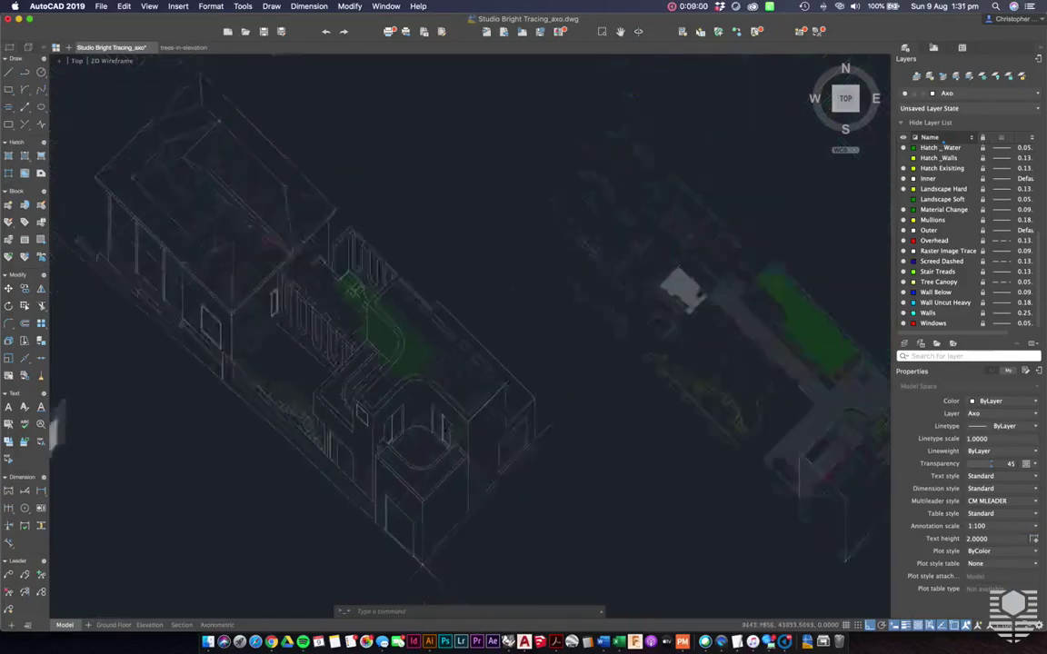
Step: Locate the site plan image among the drawing sheets and examine the house's roof lines
{"action": "scroll", "coordinate": [380, 445], "scroll_direction": "down", "scroll_amount": 6}
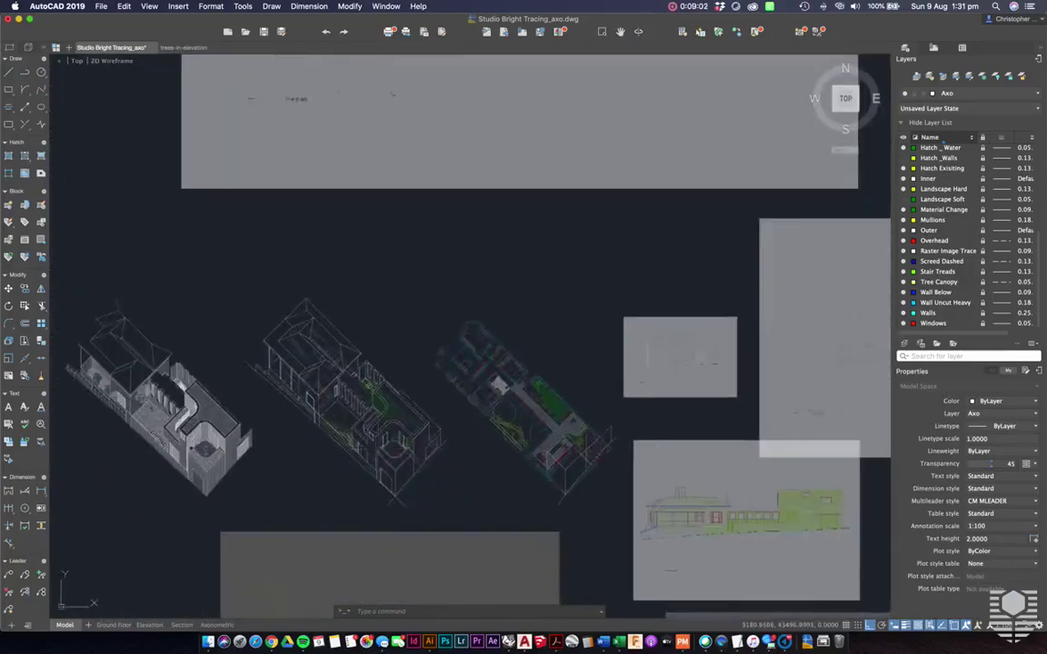
{"action": "middle_click_drag", "start_coordinate": [493, 214], "coordinate": [465, 285]}
{"action": "middle_click_drag", "start_coordinate": [437, 102], "coordinate": [439, 243]}
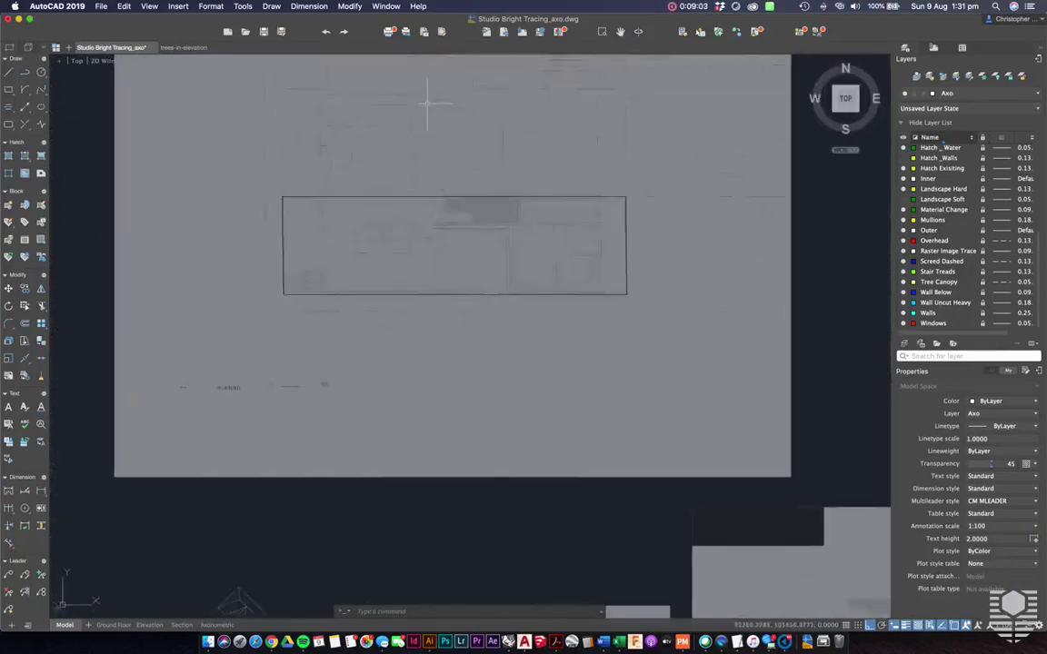
{"action": "scroll", "coordinate": [431, 102], "scroll_direction": "up", "scroll_amount": 1}
{"action": "scroll", "coordinate": [370, 267], "scroll_direction": "up", "scroll_amount": 3}
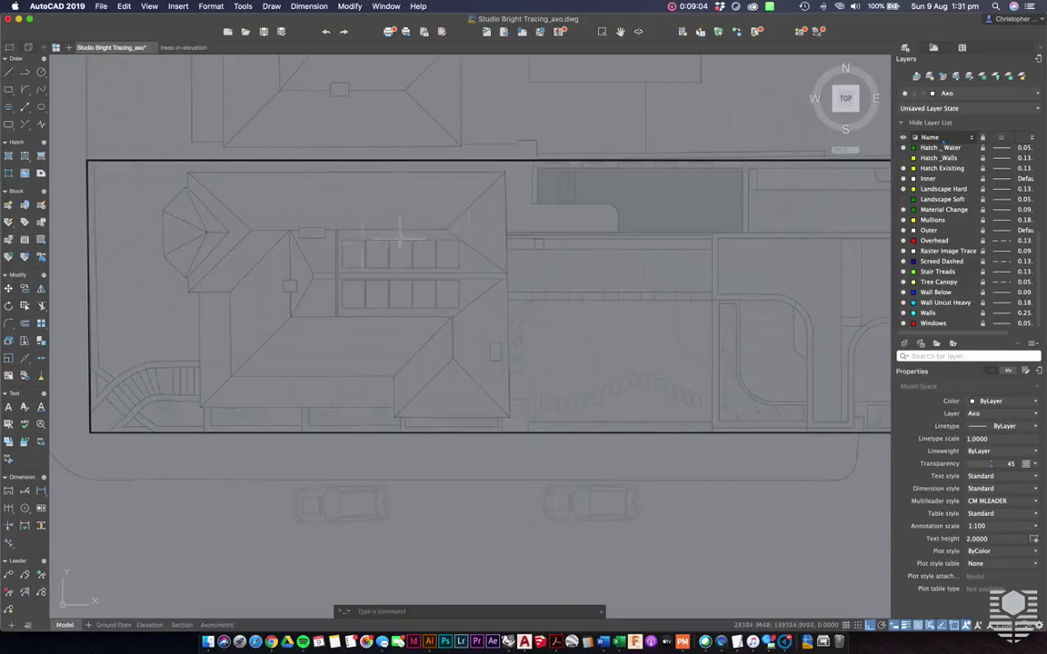
{"action": "scroll", "coordinate": [424, 372], "scroll_direction": "down", "scroll_amount": 8}
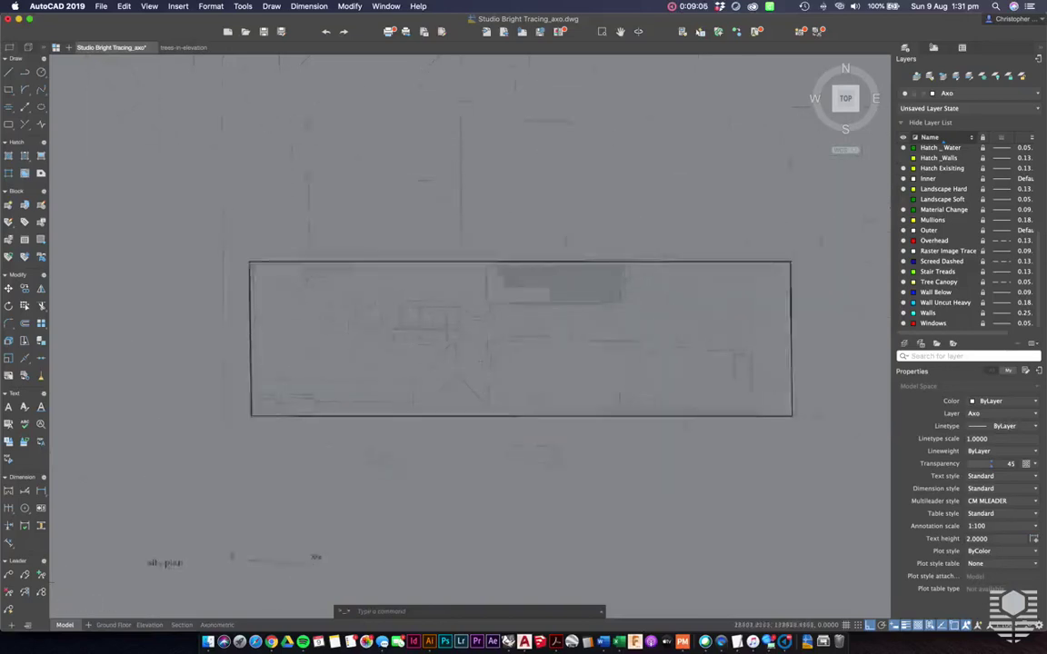
{"action": "middle_click_drag", "start_coordinate": [398, 523], "coordinate": [418, 426]}
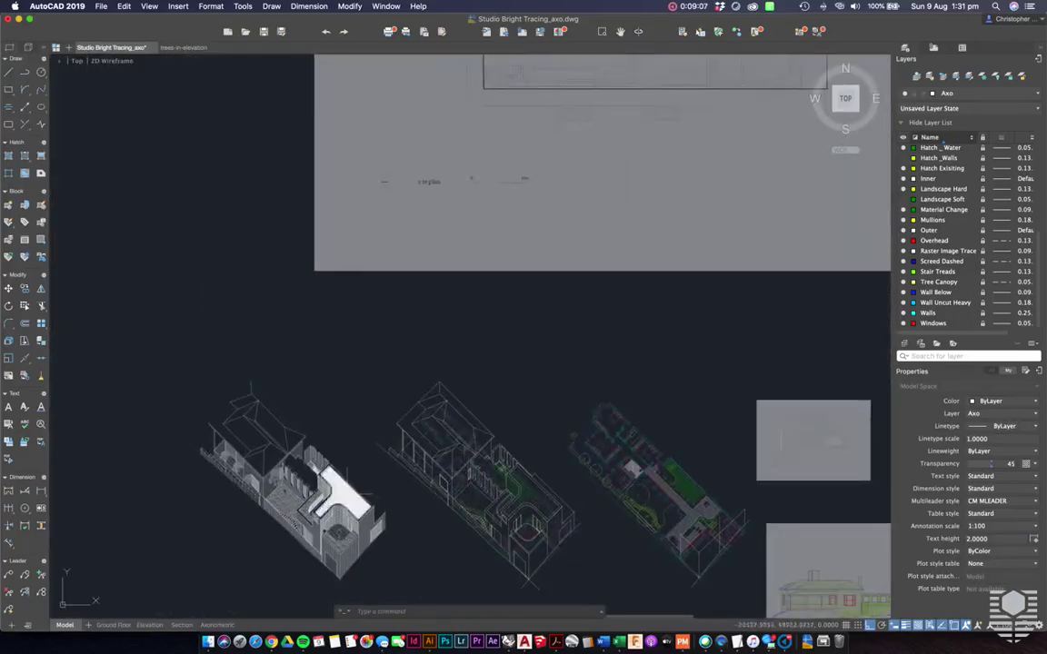
Step: Examine the roof of the rendered axonometric and the matching roof in the traced side elevation
{"action": "scroll", "coordinate": [346, 493], "scroll_direction": "up", "scroll_amount": 2}
{"action": "scroll", "coordinate": [208, 466], "scroll_direction": "up", "scroll_amount": 6}
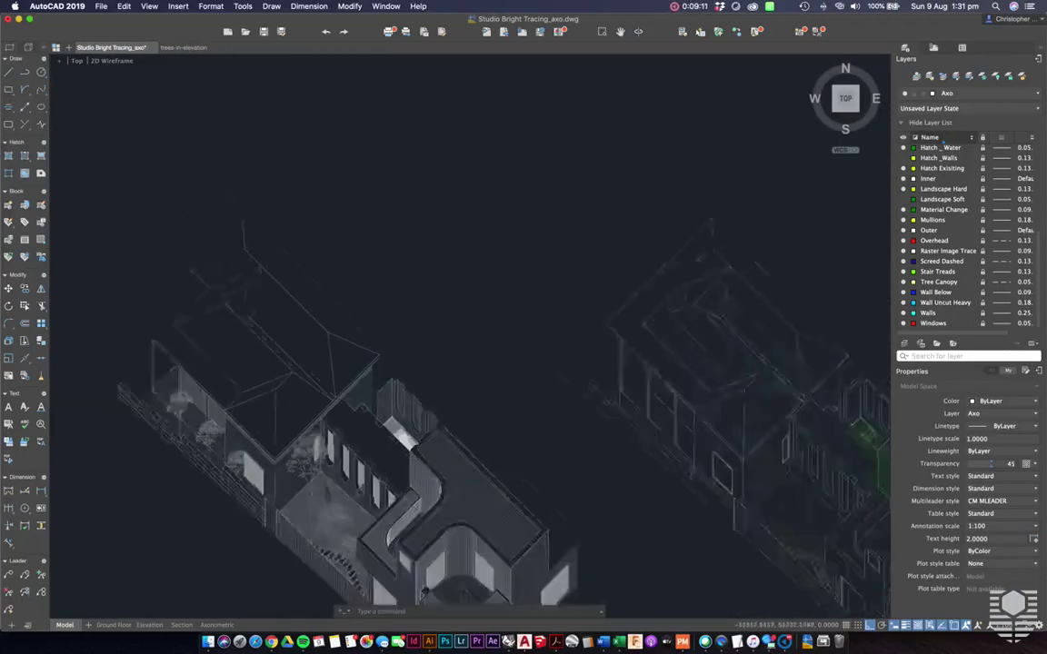
{"action": "scroll", "coordinate": [323, 332], "scroll_direction": "down", "scroll_amount": 5}
{"action": "mouse_move", "coordinate": [781, 428]}
{"action": "middle_mouse_down"}
{"action": "mouse_move", "coordinate": [609, 397]}
{"action": "mouse_move", "coordinate": [589, 367]}
{"action": "mouse_move", "coordinate": [403, 368]}
{"action": "middle_mouse_up"}
{"action": "scroll", "coordinate": [744, 508], "scroll_direction": "up", "scroll_amount": 5}
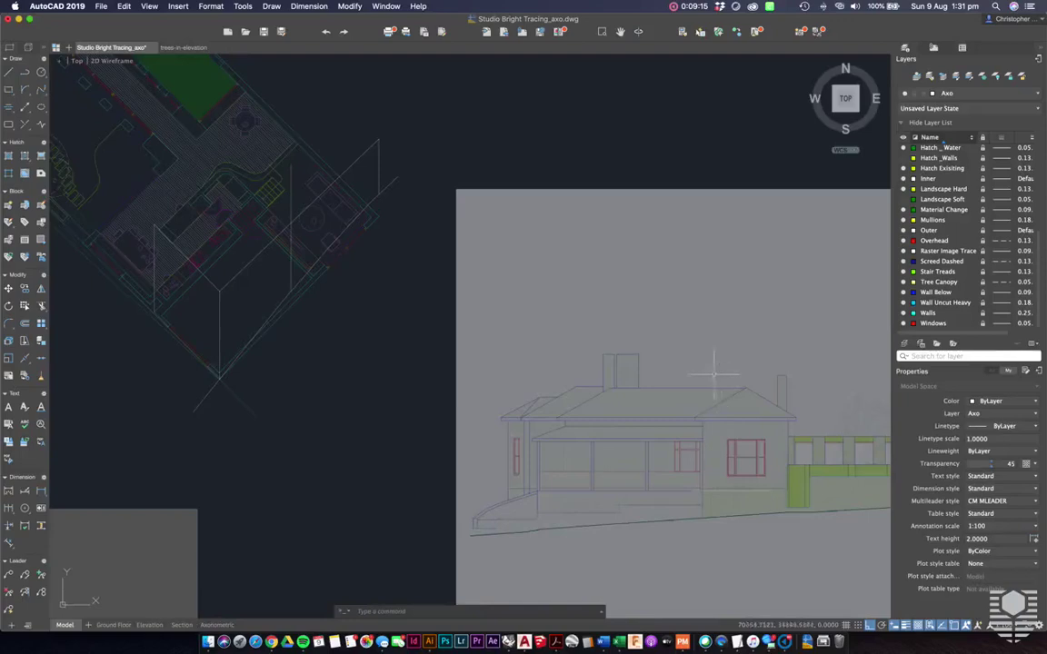
{"action": "scroll", "coordinate": [714, 372], "scroll_direction": "down", "scroll_amount": 8}
{"action": "middle_click_drag", "start_coordinate": [587, 346], "coordinate": [692, 368]}
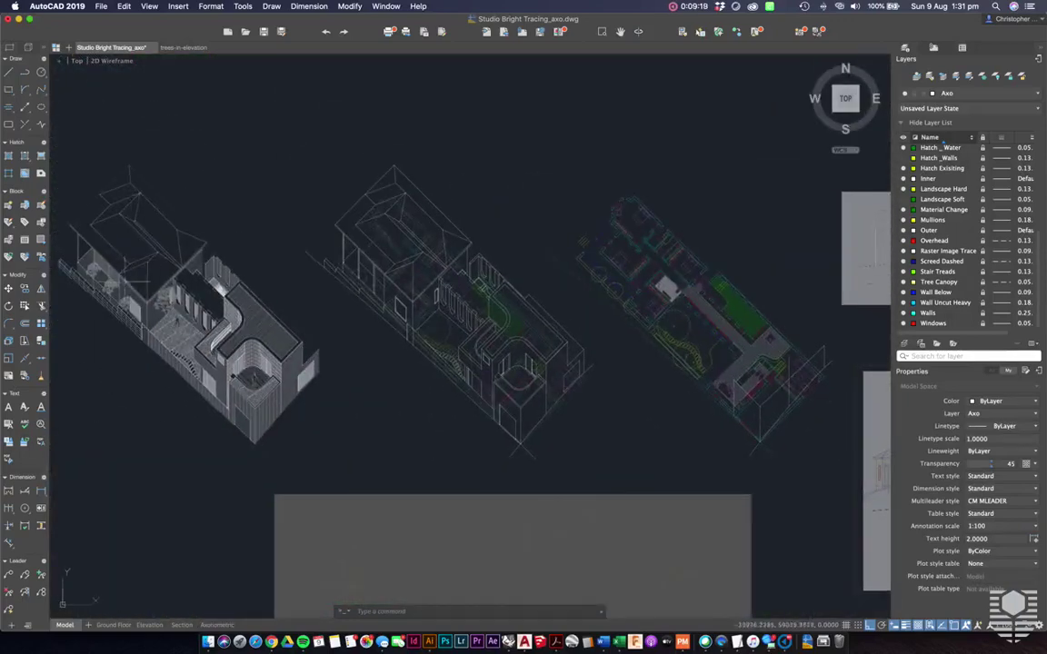
Step: Examine the wireframe axonometric's outer walls, door openings and terrace around its lowest corner
{"action": "scroll", "coordinate": [113, 294], "scroll_direction": "up", "scroll_amount": 3}
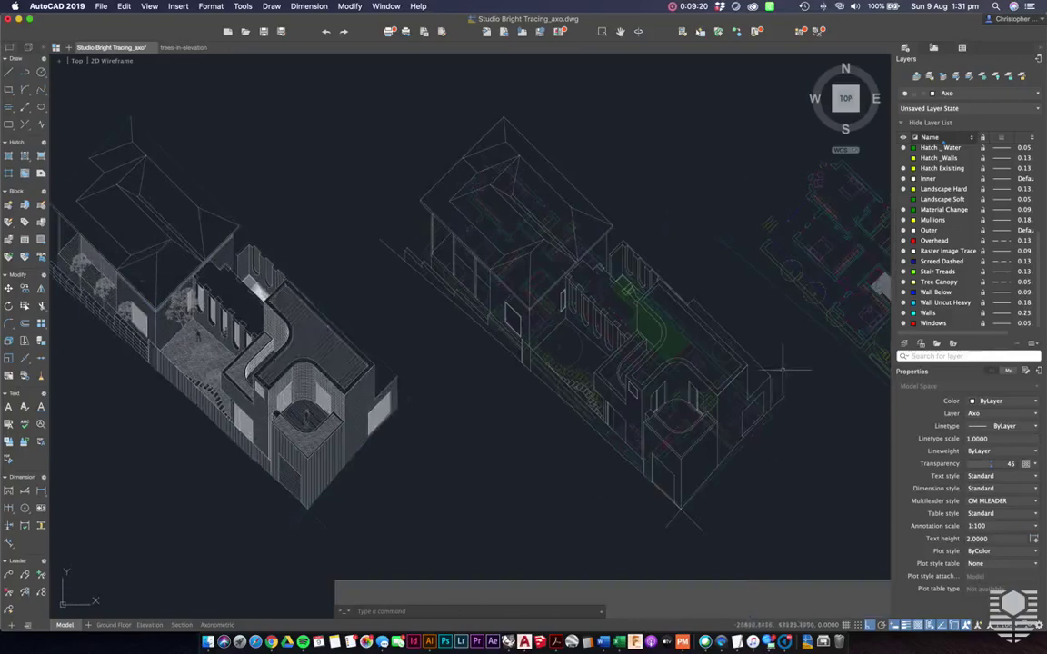
{"action": "scroll", "coordinate": [791, 363], "scroll_direction": "up", "scroll_amount": 3}
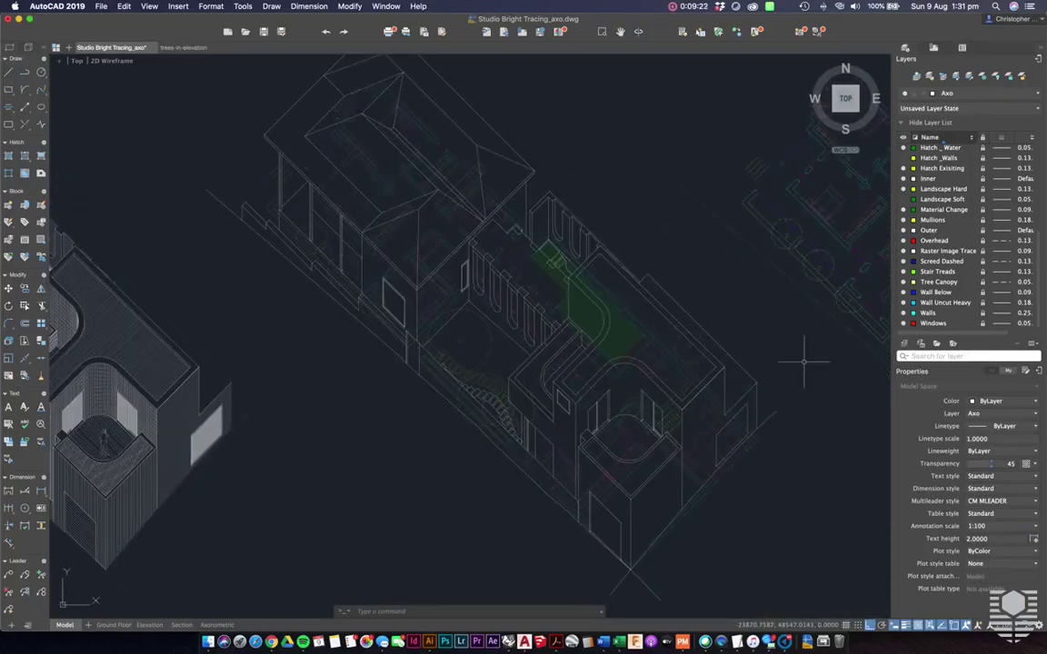
{"action": "scroll", "coordinate": [803, 361], "scroll_direction": "right", "scroll_amount": 3}
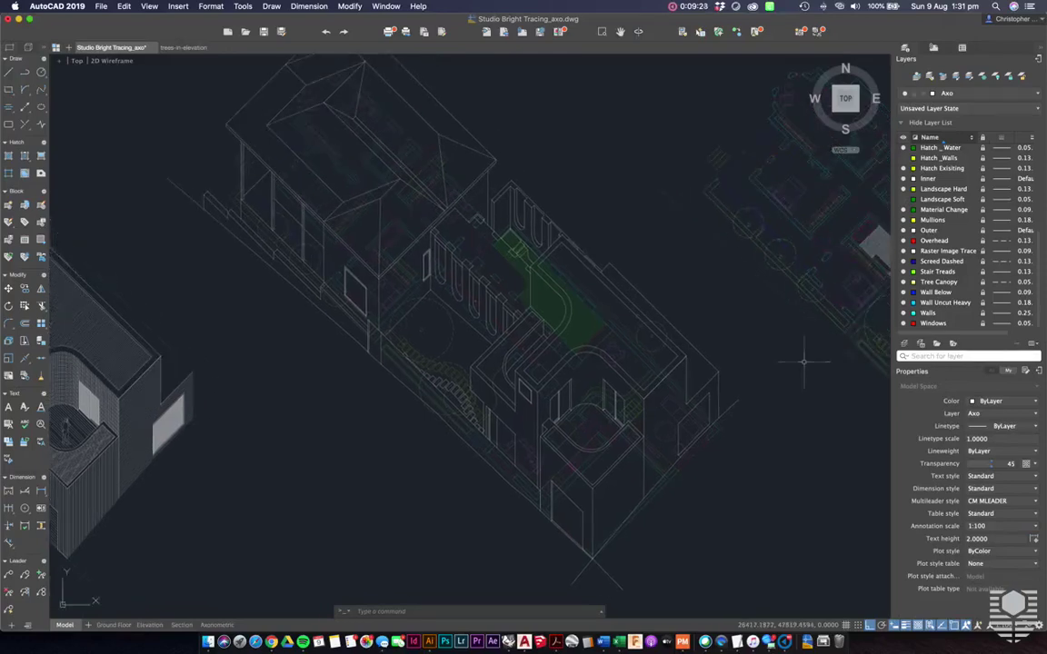
{"action": "scroll", "coordinate": [803, 362], "scroll_direction": "right", "scroll_amount": 3}
{"action": "scroll", "coordinate": [803, 361], "scroll_direction": "right", "scroll_amount": 3}
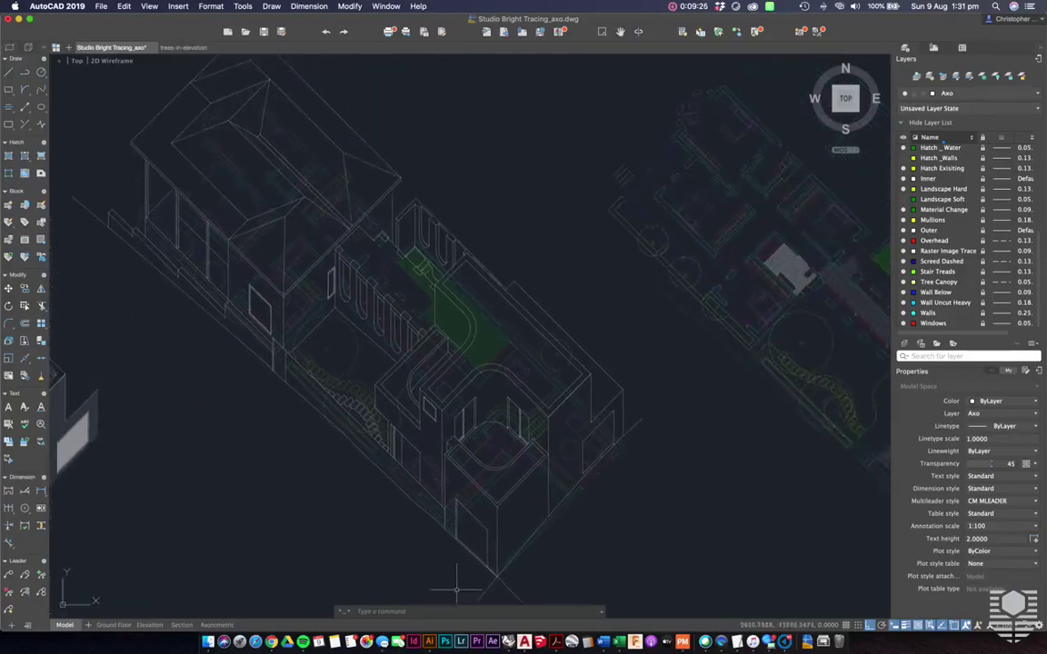
{"action": "scroll", "coordinate": [451, 505], "scroll_direction": "up", "scroll_amount": 3}
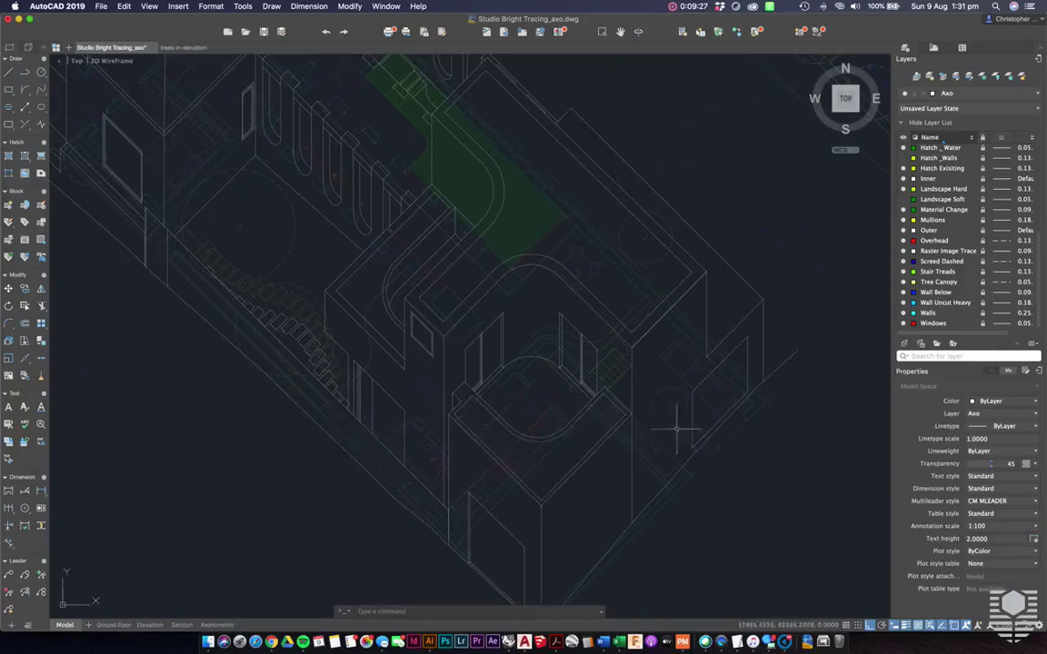
{"action": "scroll", "coordinate": [528, 436], "scroll_direction": "down", "scroll_amount": 4}
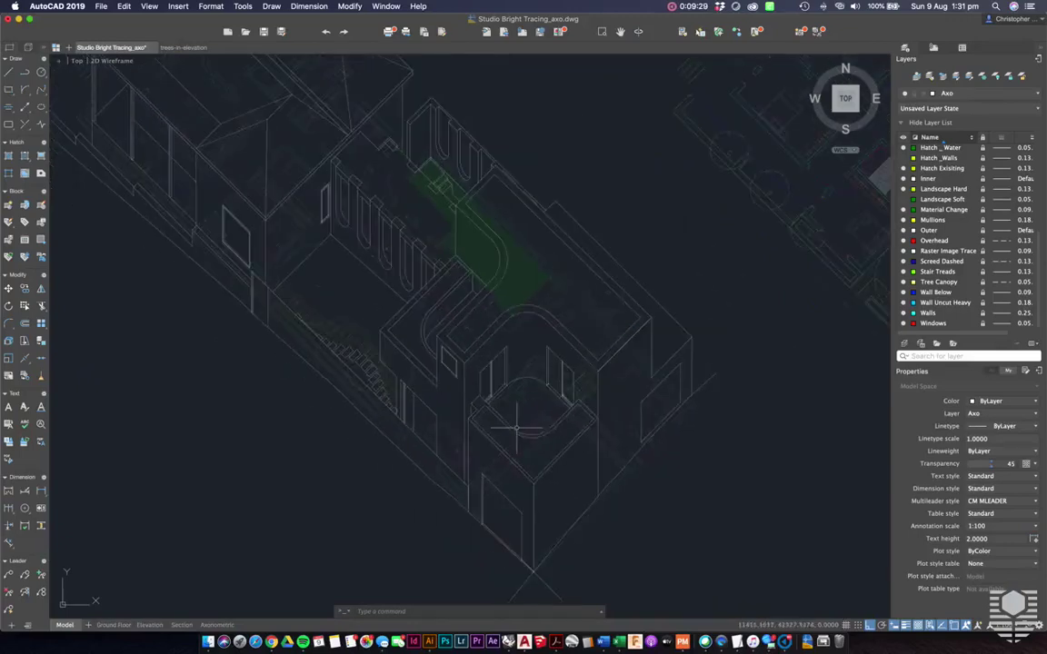
{"action": "scroll", "coordinate": [385, 365], "scroll_direction": "down", "scroll_amount": 2}
{"action": "scroll", "coordinate": [385, 363], "scroll_direction": "down", "scroll_amount": 3}
Step: Review the elevation sheets beside the started axonometric and compare its floor plan with the wireframe version
{"action": "mouse_move", "coordinate": [516, 376]}
{"action": "middle_mouse_down"}
{"action": "mouse_move", "coordinate": [387, 364]}
{"action": "mouse_move", "coordinate": [289, 374]}
{"action": "middle_mouse_up"}
{"action": "scroll", "coordinate": [386, 365], "scroll_direction": "down", "scroll_amount": 1}
{"action": "middle_click_drag", "start_coordinate": [383, 361], "coordinate": [308, 375]}
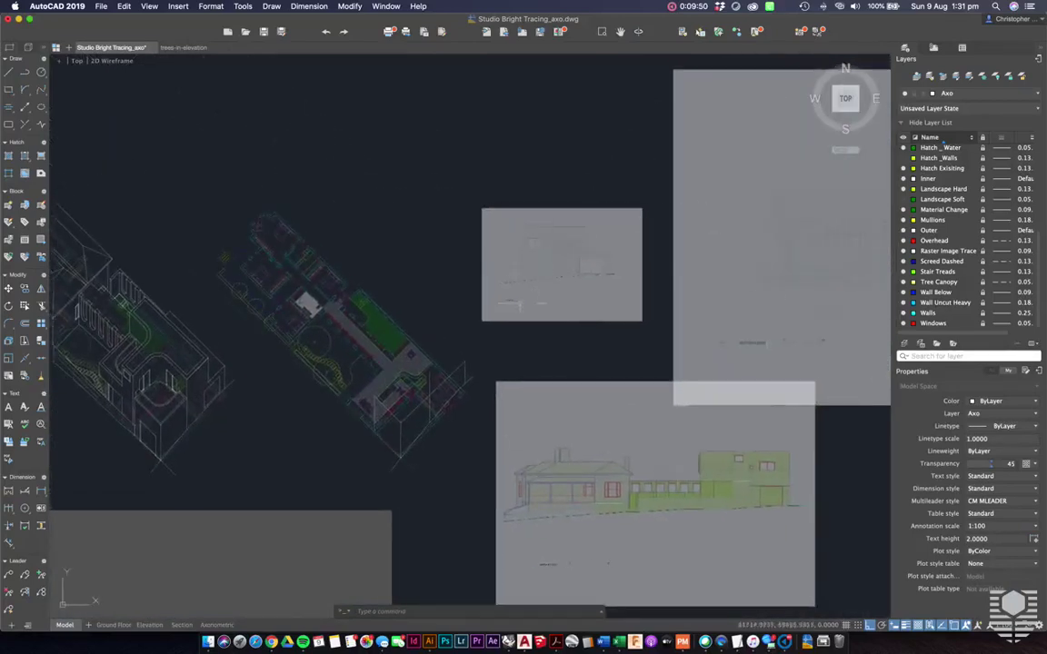
{"action": "middle_click_drag", "start_coordinate": [580, 453], "coordinate": [753, 452]}
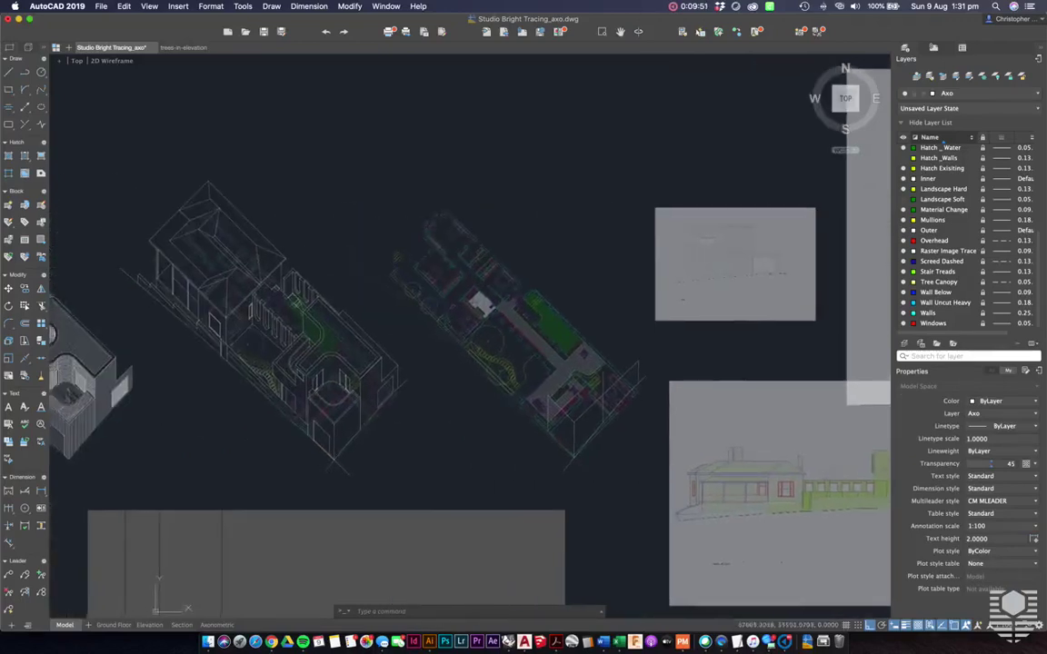
{"action": "scroll", "coordinate": [238, 347], "scroll_direction": "up", "scroll_amount": 1}
{"action": "scroll", "coordinate": [233, 350], "scroll_direction": "up", "scroll_amount": 5}
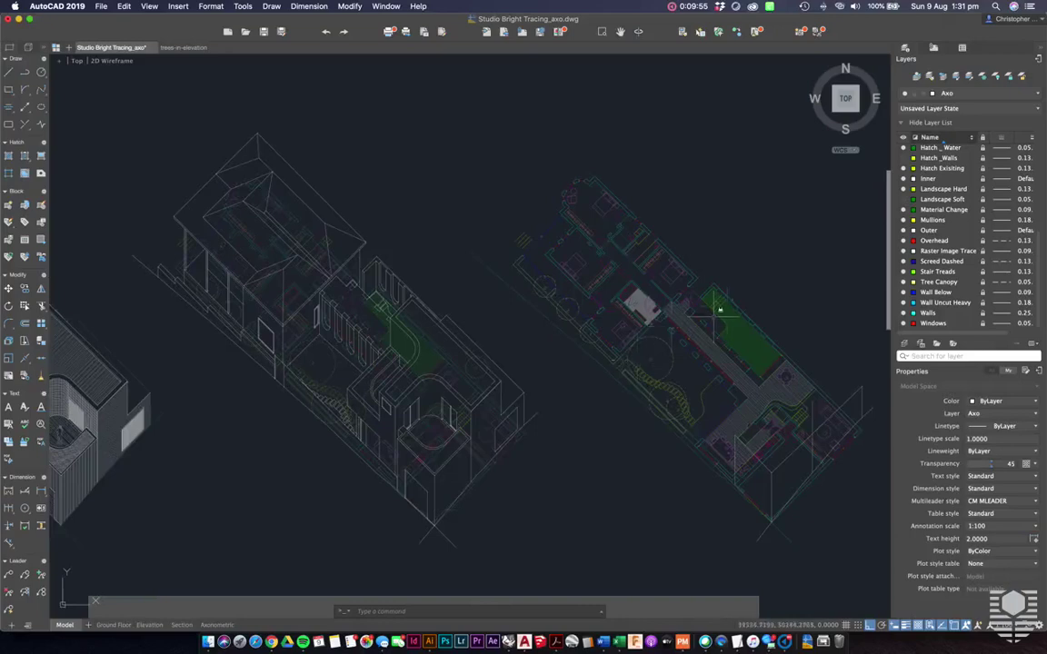
{"action": "scroll", "coordinate": [720, 310], "scroll_direction": "down", "scroll_amount": 3}
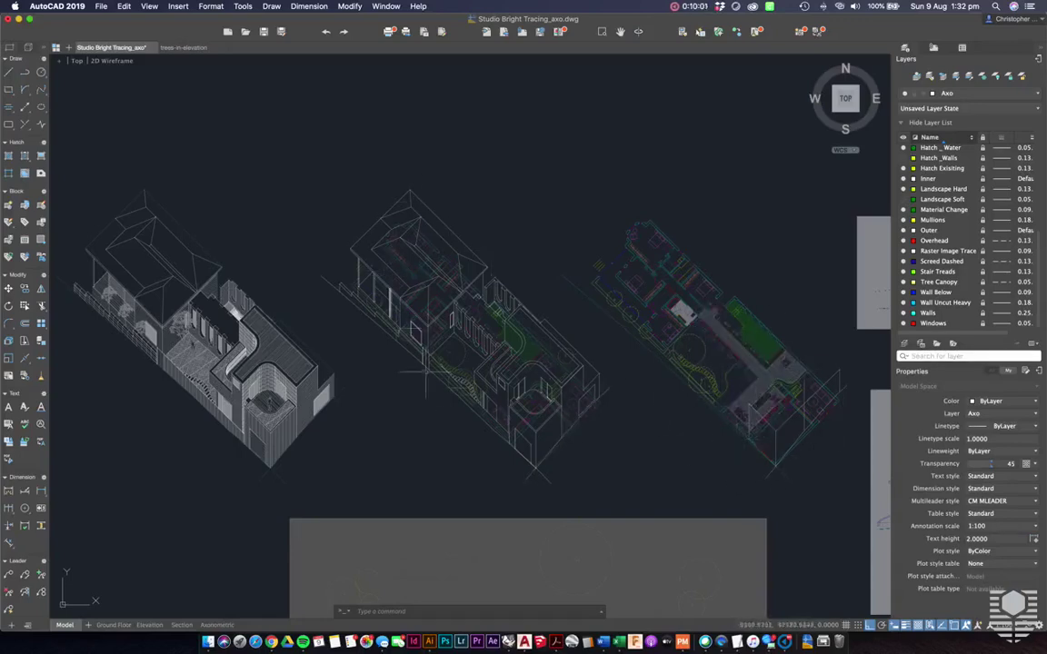
Step: Compare the three axonometric stages side by side: the started plan, the wireframe and the rendered drawing
{"action": "scroll", "coordinate": [545, 436], "scroll_direction": "up", "scroll_amount": 2}
{"action": "middle_click_drag", "start_coordinate": [465, 410], "coordinate": [521, 428]}
{"action": "mouse_move", "coordinate": [468, 458]}
{"action": "middle_mouse_down"}
{"action": "mouse_move", "coordinate": [553, 462]}
{"action": "mouse_move", "coordinate": [617, 488]}
{"action": "middle_mouse_up"}
{"action": "scroll", "coordinate": [371, 440], "scroll_direction": "up", "scroll_amount": 2}
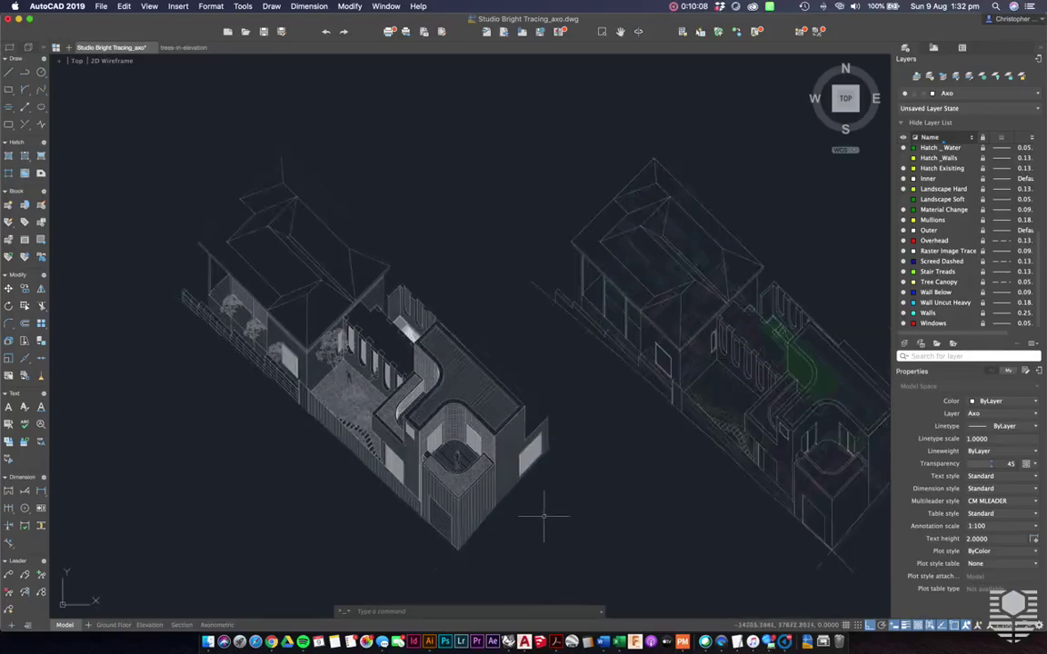
{"action": "scroll", "coordinate": [544, 502], "scroll_direction": "down", "scroll_amount": 2}
{"action": "scroll", "coordinate": [545, 515], "scroll_direction": "down", "scroll_amount": 5}
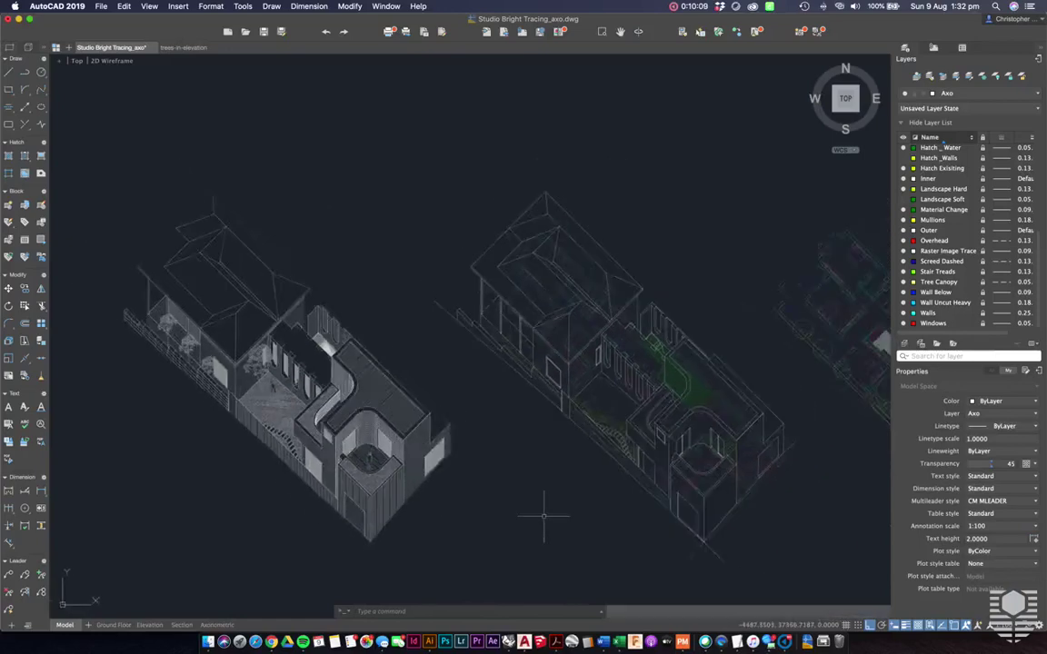
{"action": "middle_click_drag", "start_coordinate": [544, 515], "coordinate": [494, 496]}
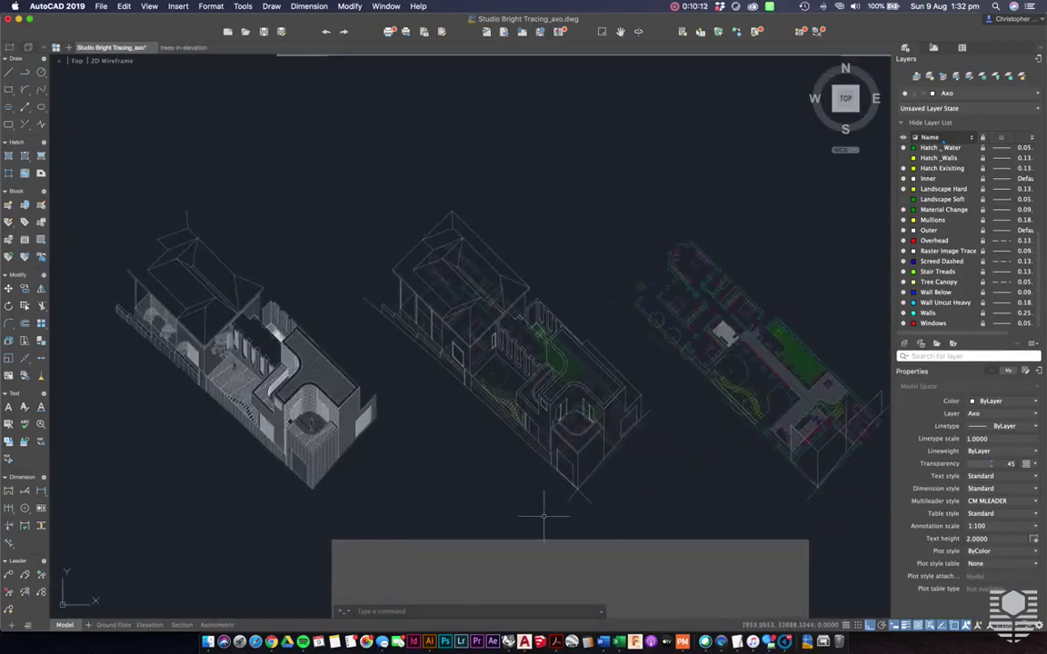
{"action": "scroll", "coordinate": [544, 516], "scroll_direction": "down", "scroll_amount": 2}
{"action": "scroll", "coordinate": [545, 515], "scroll_direction": "right", "scroll_amount": 2}
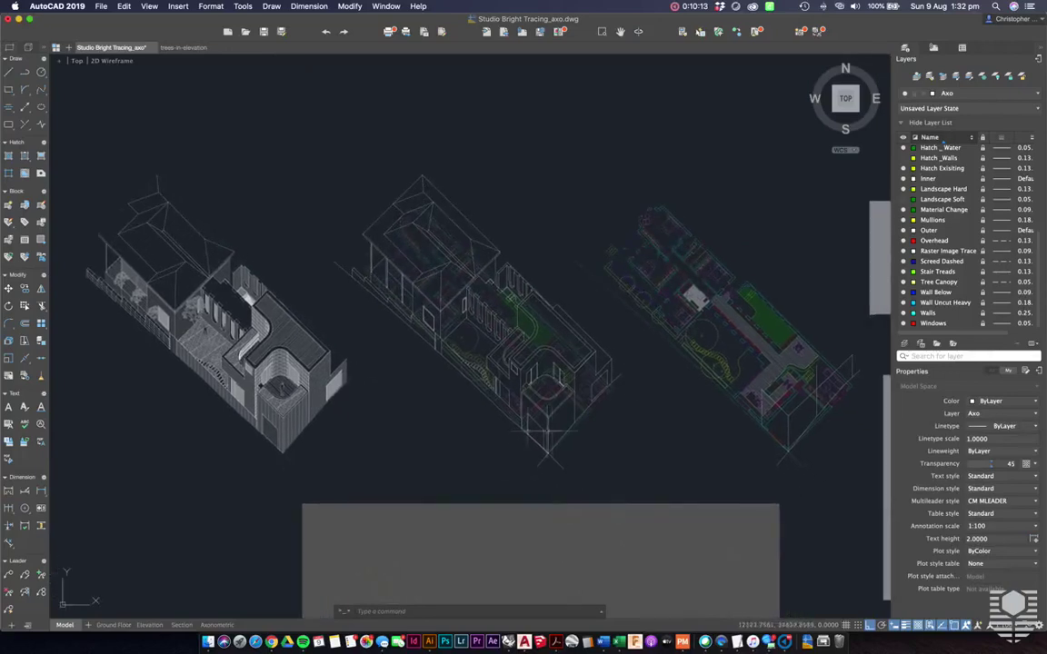
{"action": "scroll", "coordinate": [546, 429], "scroll_direction": "up", "scroll_amount": 5}
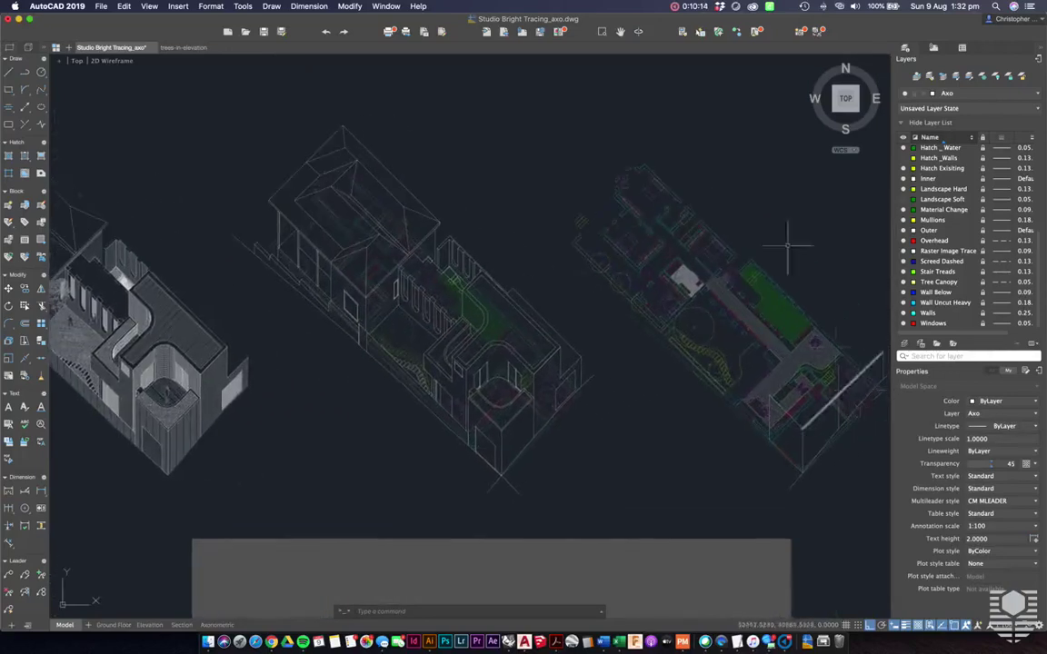
{"action": "scroll", "coordinate": [748, 427], "scroll_direction": "down", "scroll_amount": 1}
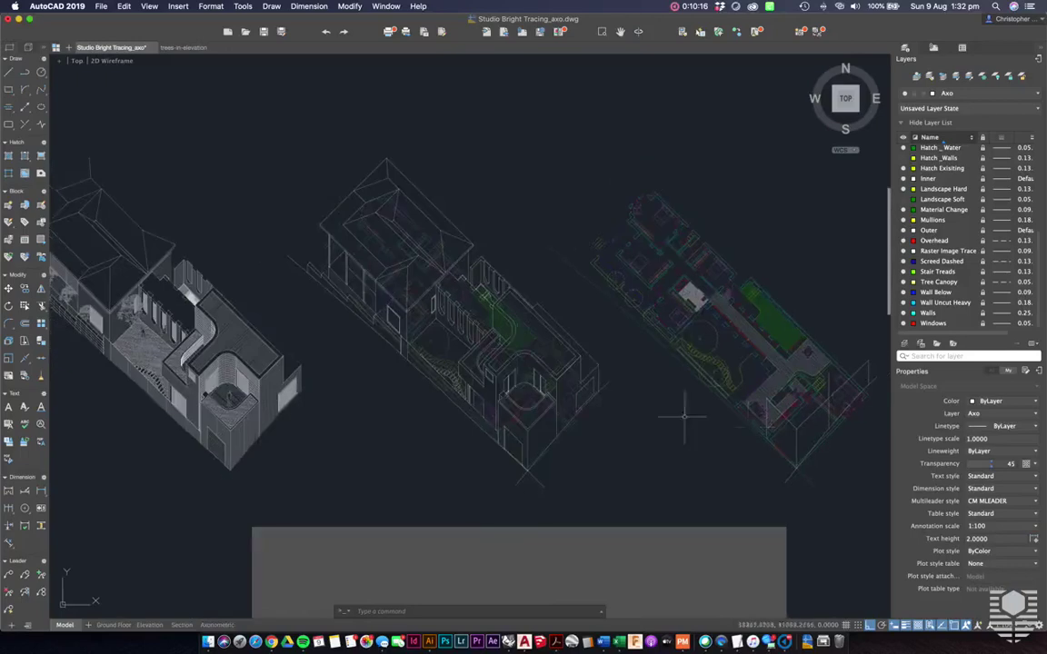
{"action": "middle_click_drag", "start_coordinate": [295, 294], "coordinate": [327, 295]}
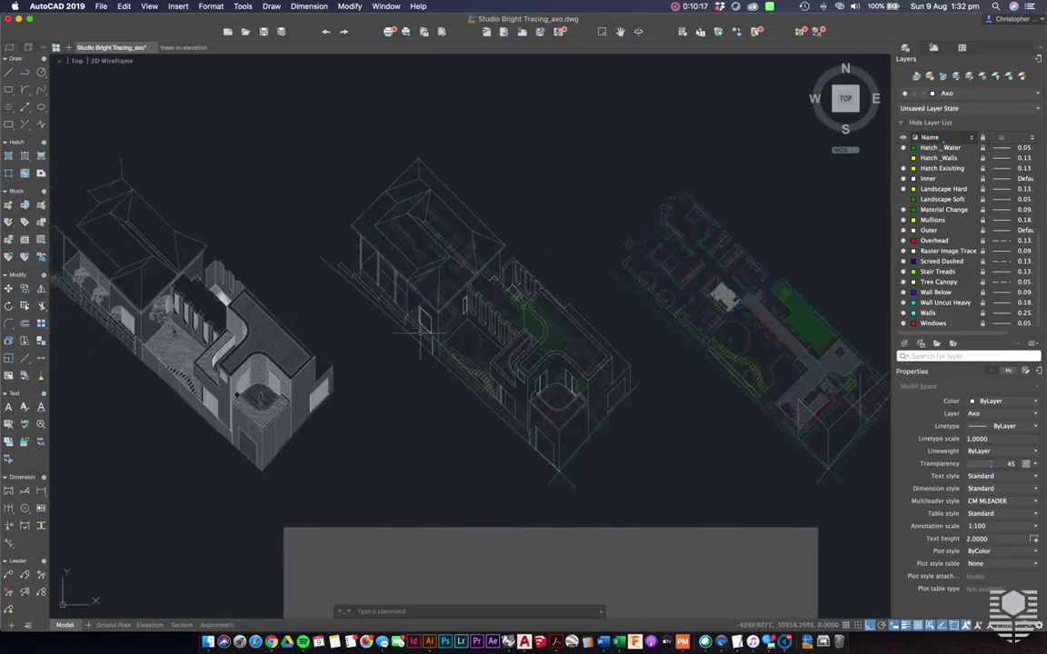
Step: Examine the row of round-ended window openings along the courtyard wall of the wireframe axonometric
{"action": "scroll", "coordinate": [536, 264], "scroll_direction": "up", "scroll_amount": 1}
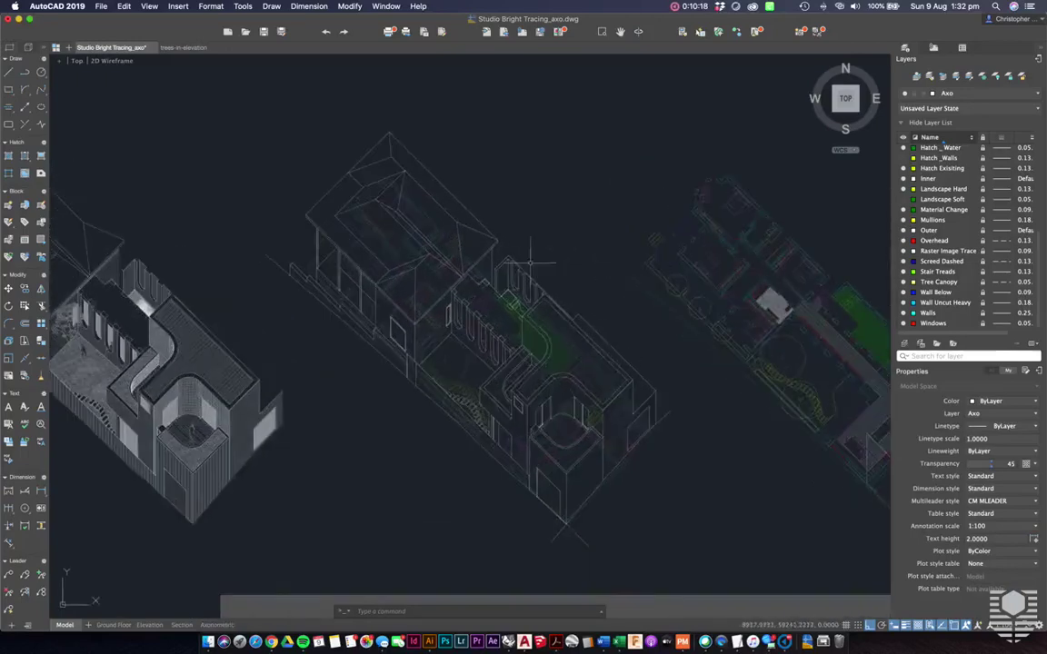
{"action": "scroll", "coordinate": [593, 346], "scroll_direction": "up", "scroll_amount": 2}
{"action": "scroll", "coordinate": [594, 346], "scroll_direction": "down", "scroll_amount": 2}
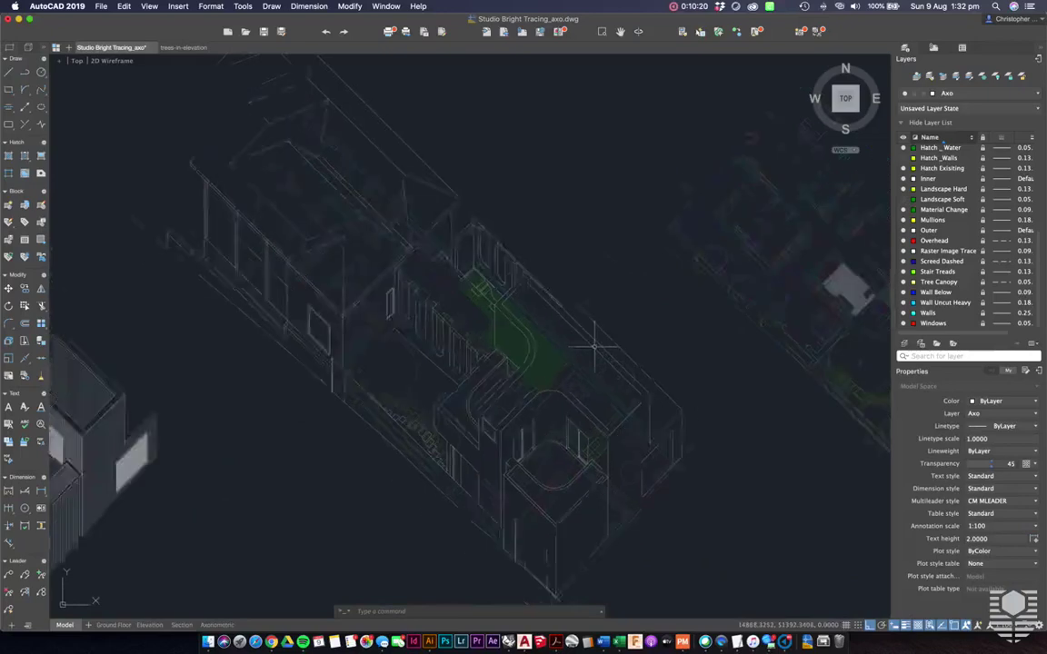
{"action": "middle_click_drag", "start_coordinate": [616, 349], "coordinate": [582, 345]}
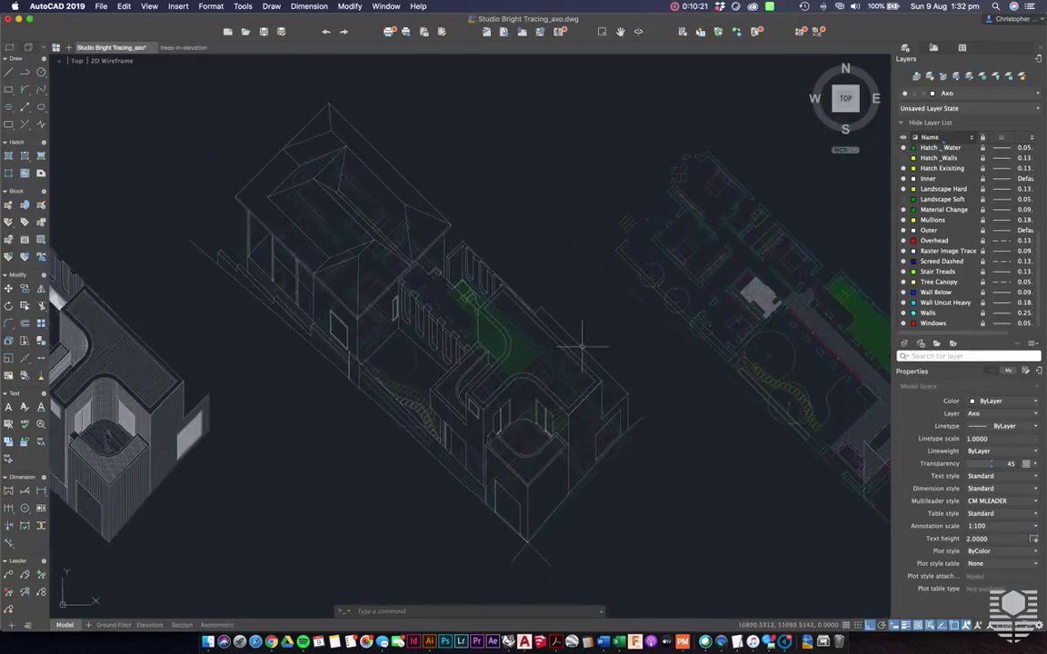
{"action": "scroll", "coordinate": [389, 348], "scroll_direction": "up", "scroll_amount": 2}
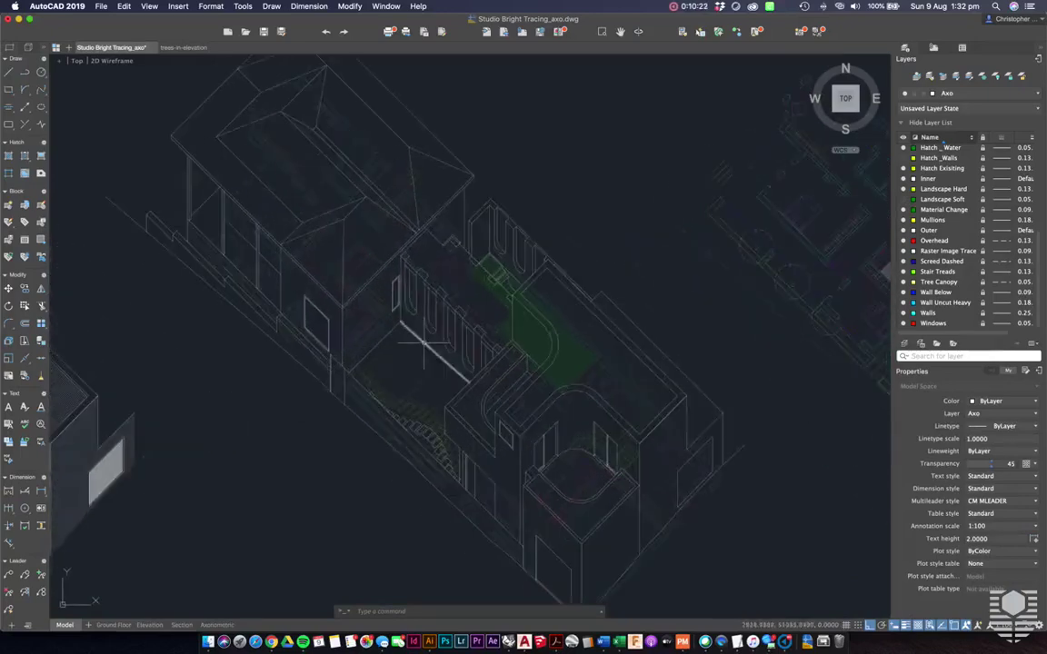
{"action": "scroll", "coordinate": [424, 342], "scroll_direction": "up", "scroll_amount": 4}
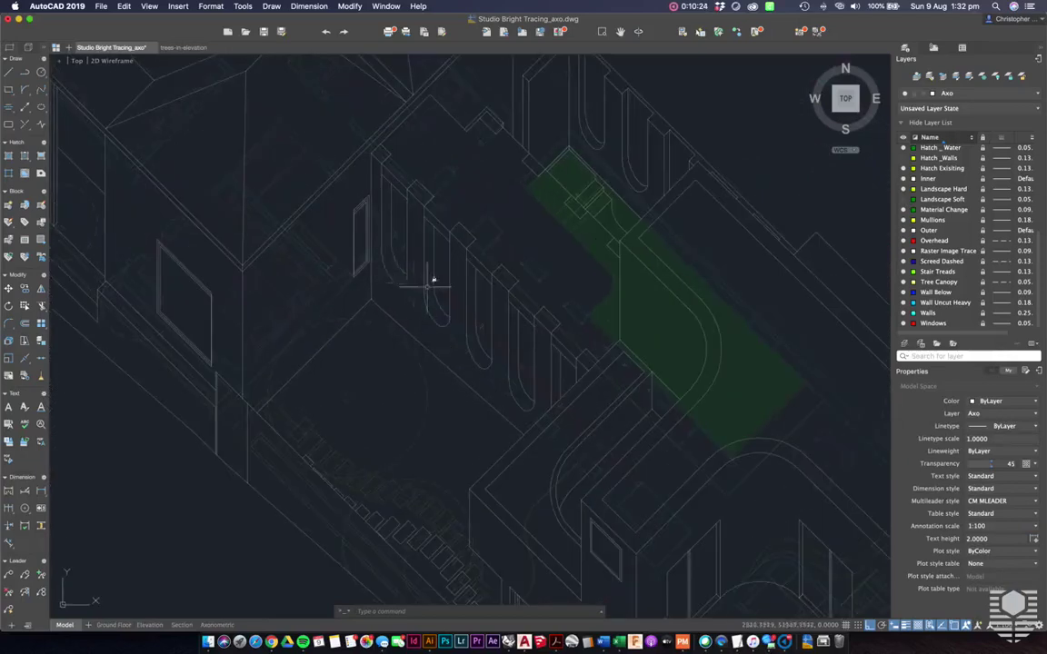
{"action": "scroll", "coordinate": [436, 310], "scroll_direction": "down", "scroll_amount": 1}
{"action": "scroll", "coordinate": [409, 362], "scroll_direction": "up", "scroll_amount": 1}
{"action": "middle_click_drag", "start_coordinate": [408, 363], "coordinate": [374, 381]}
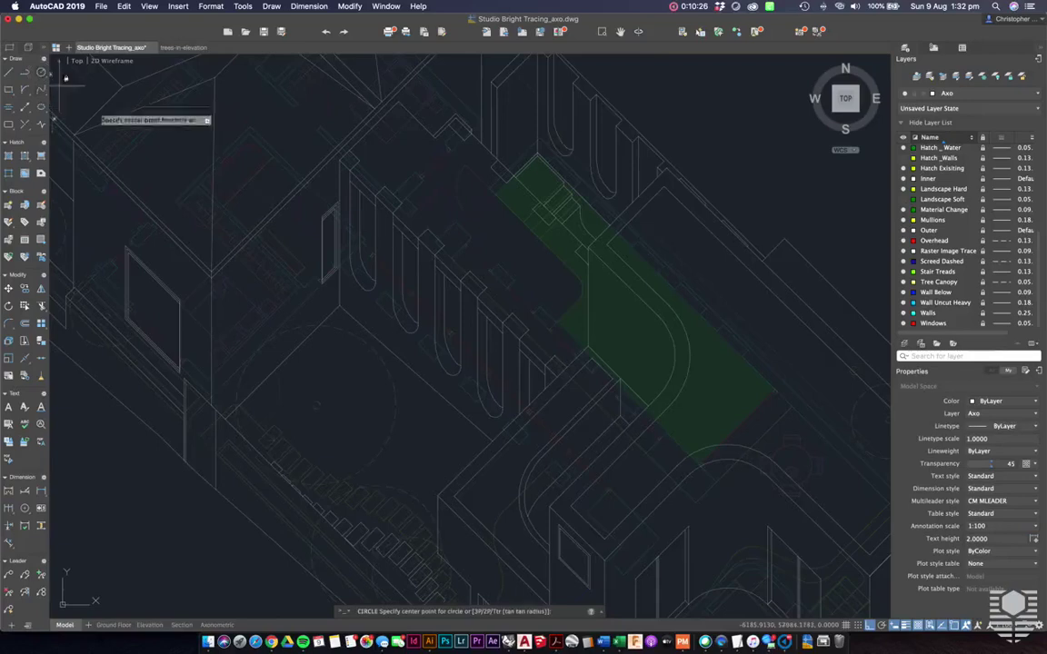
Step: Draw a trial circle at the courtyard's inner wall corner, beside the first round-ended window opening
{"action": "left_click", "coordinate": [41, 73]}
{"action": "scroll", "coordinate": [381, 324], "scroll_direction": "up", "scroll_amount": 2}
{"action": "left_click", "coordinate": [342, 314]}
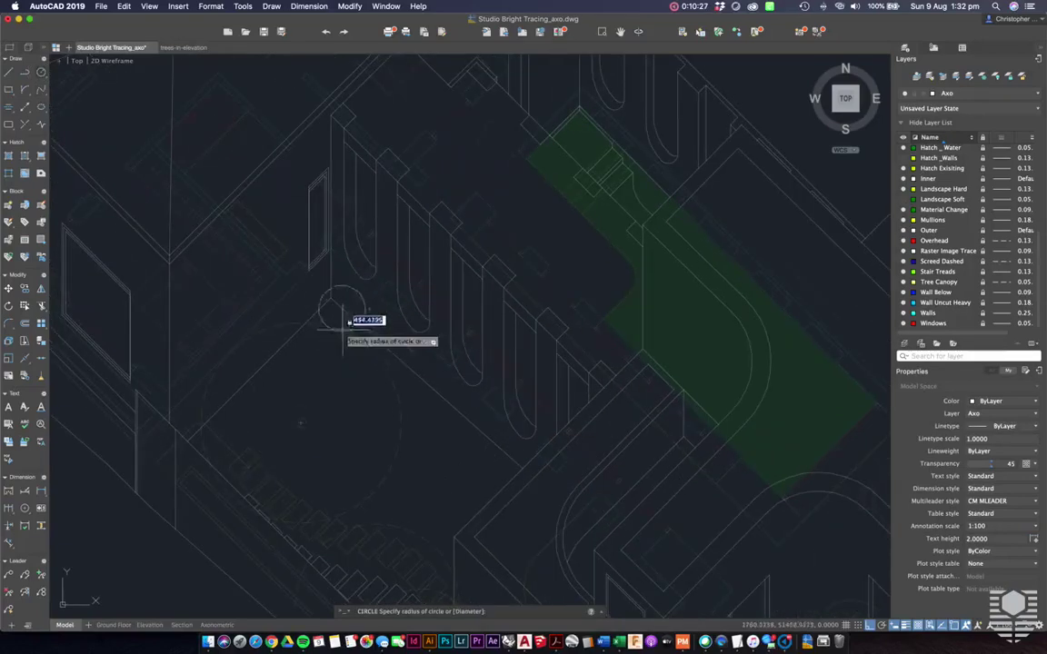
{"action": "left_click", "coordinate": [366, 350]}
{"action": "left_click", "coordinate": [366, 350]}
Step: Rotate the trial circle by 45 degrees, then delete it
{"action": "type", "text": "ro"}
{"action": "key", "text": "Return"}
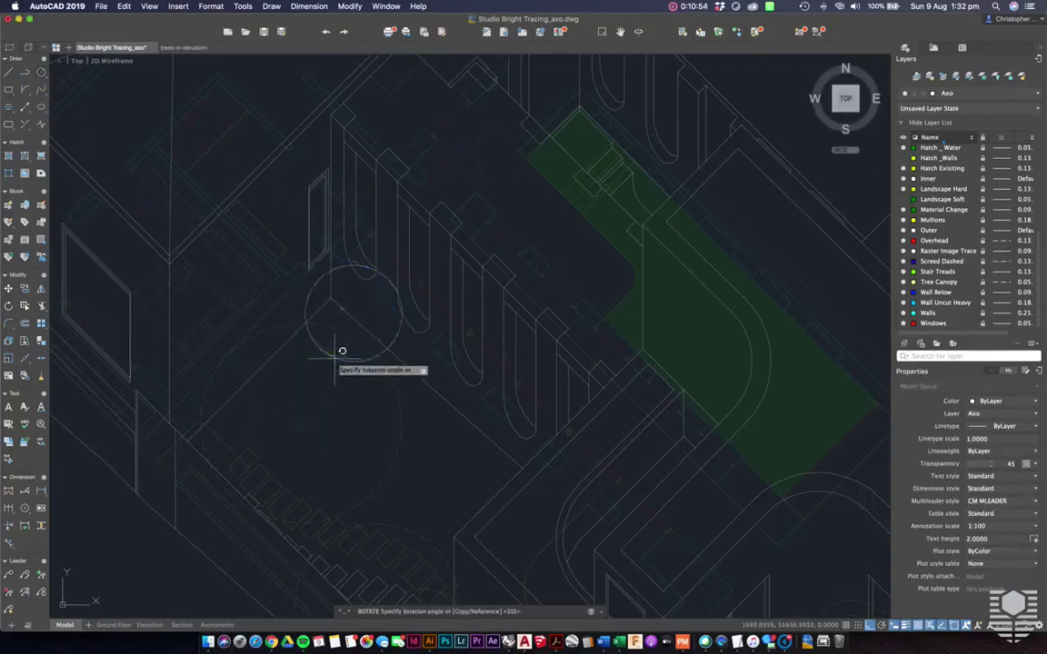
{"action": "left_click", "coordinate": [336, 355]}
{"action": "type", "text": "45"}
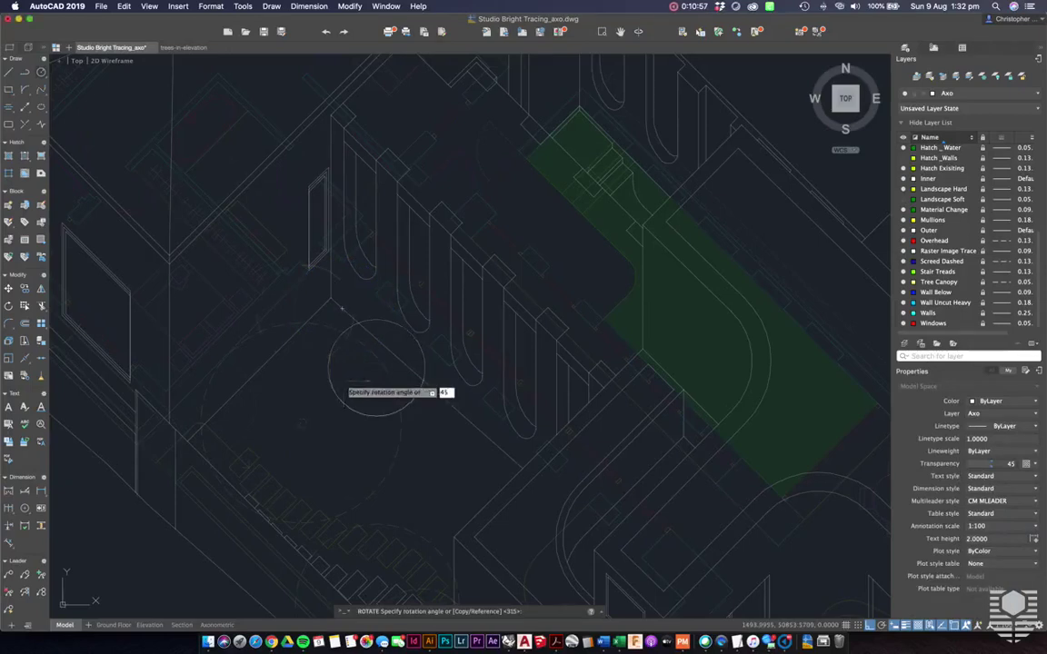
{"action": "key", "text": "Return"}
{"action": "left_click", "coordinate": [327, 355]}
{"action": "key", "text": "Delete"}
Step: Draw a polyline parallelogram around the rounded lower end of the first window opening in the courtyard wall
{"action": "scroll", "coordinate": [342, 349], "scroll_direction": "up", "scroll_amount": 3}
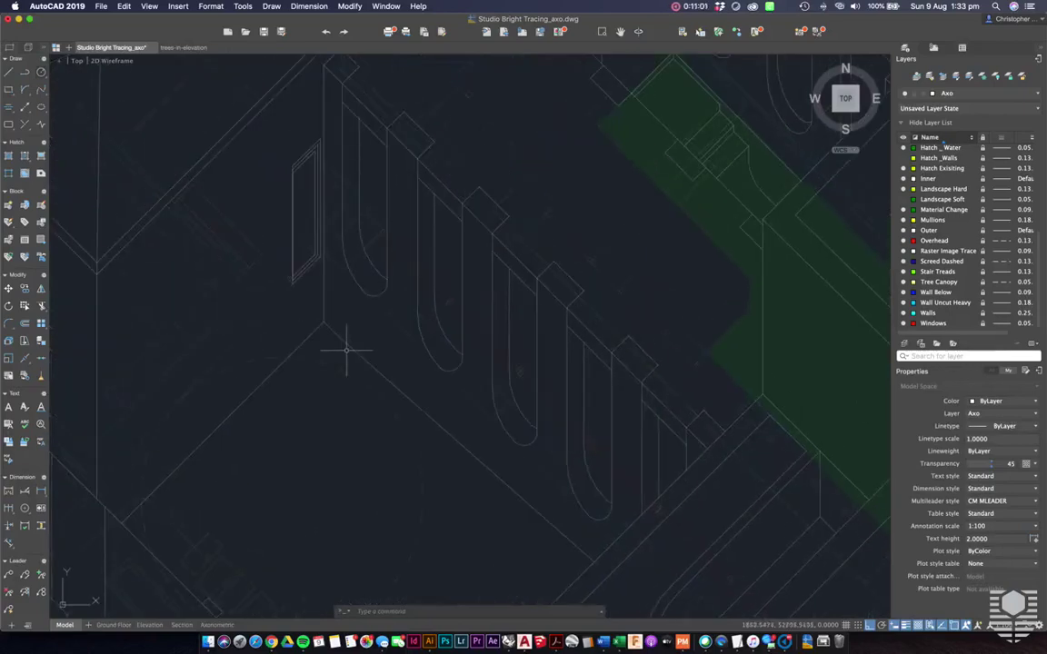
{"action": "middle_click_drag", "start_coordinate": [345, 350], "coordinate": [346, 374]}
{"action": "scroll", "coordinate": [345, 345], "scroll_direction": "up", "scroll_amount": 2}
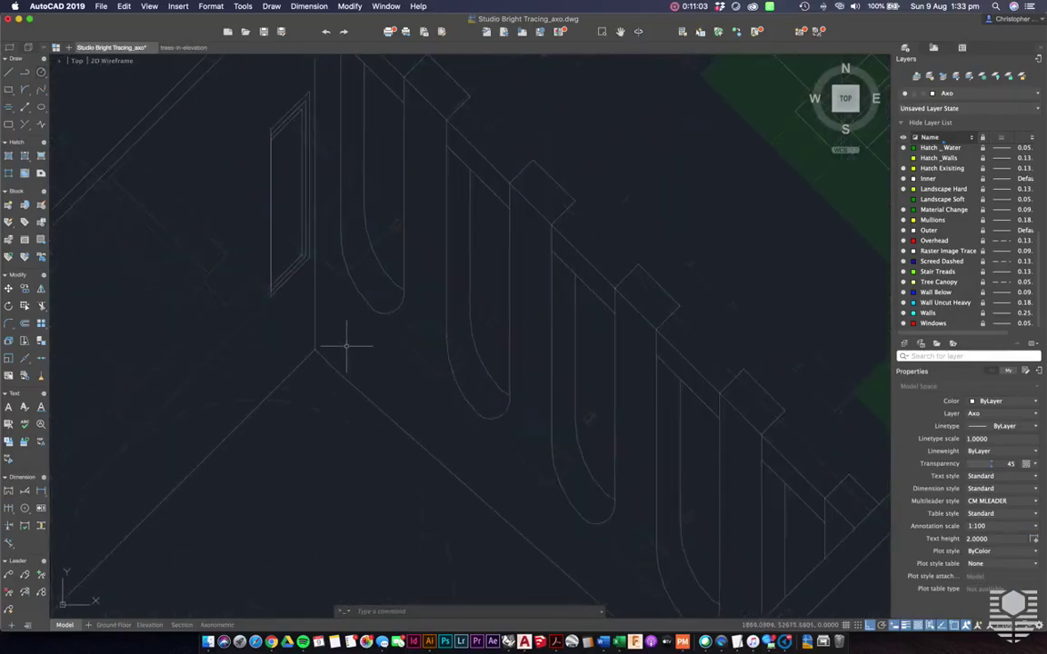
{"action": "key", "text": "Return"}
{"action": "left_click", "coordinate": [342, 277]}
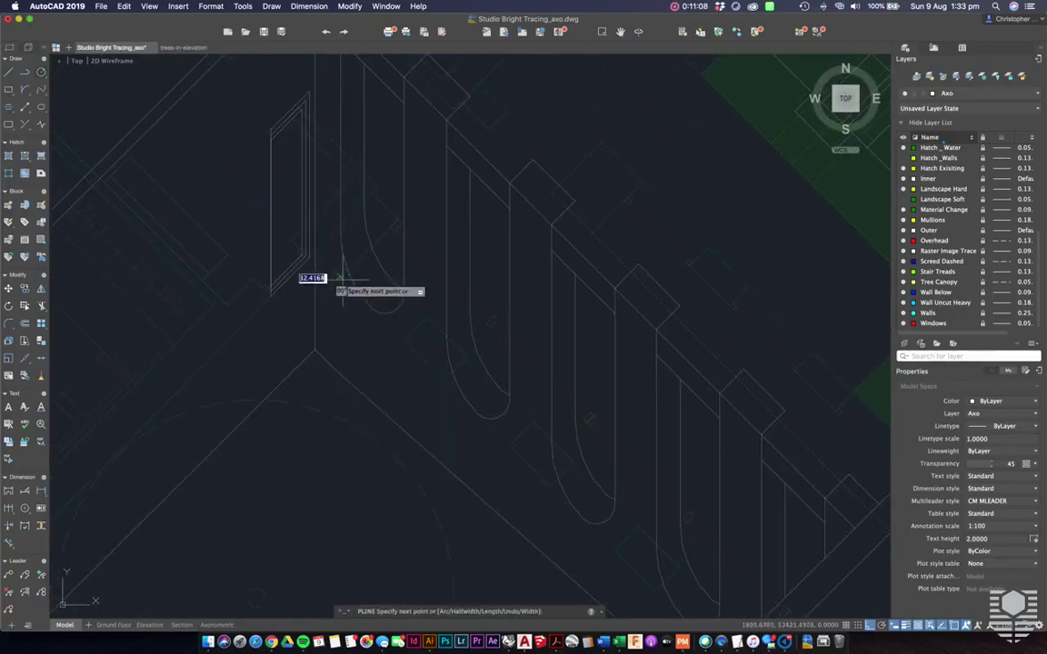
{"action": "left_click", "coordinate": [404, 334]}
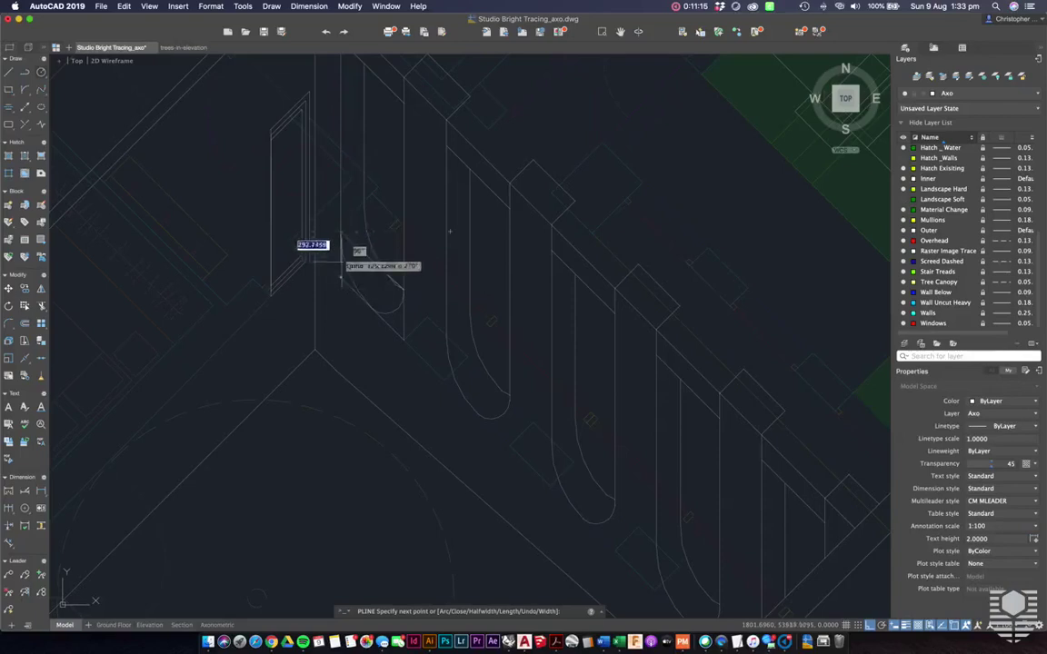
{"action": "left_click", "coordinate": [341, 277]}
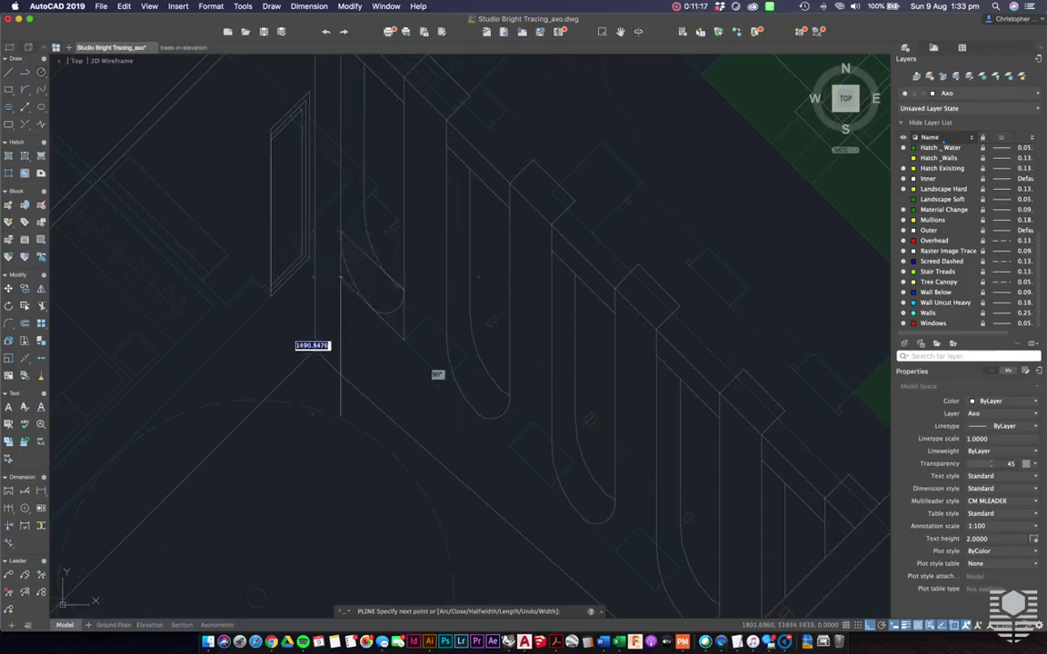
{"action": "key", "text": "Escape"}
{"action": "scroll", "coordinate": [344, 212], "scroll_direction": "up", "scroll_amount": 2}
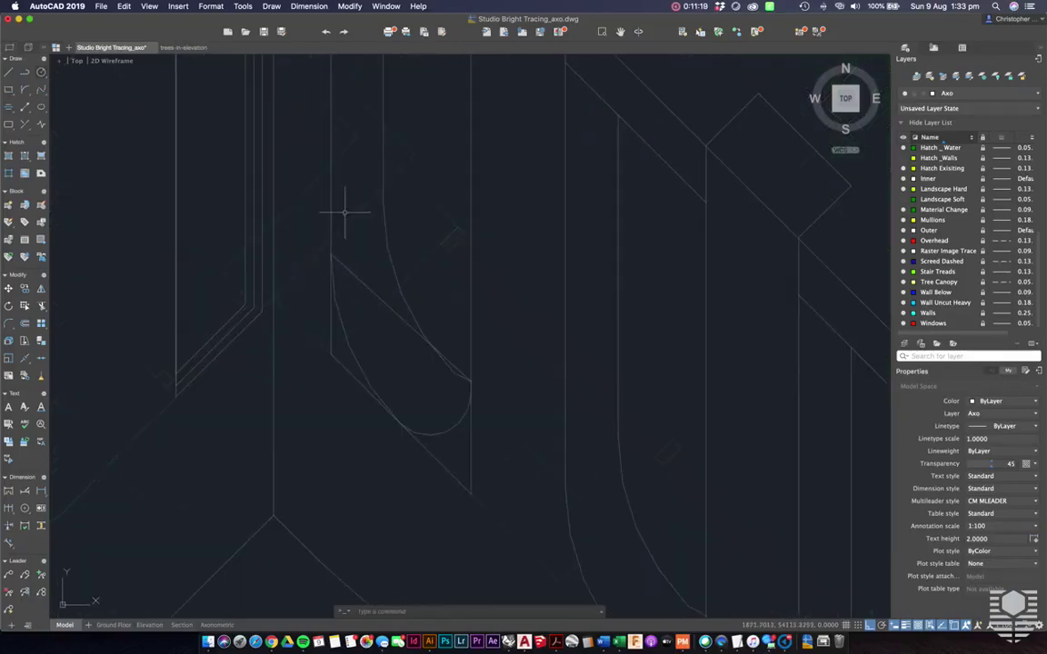
{"action": "left_click", "coordinate": [332, 264]}
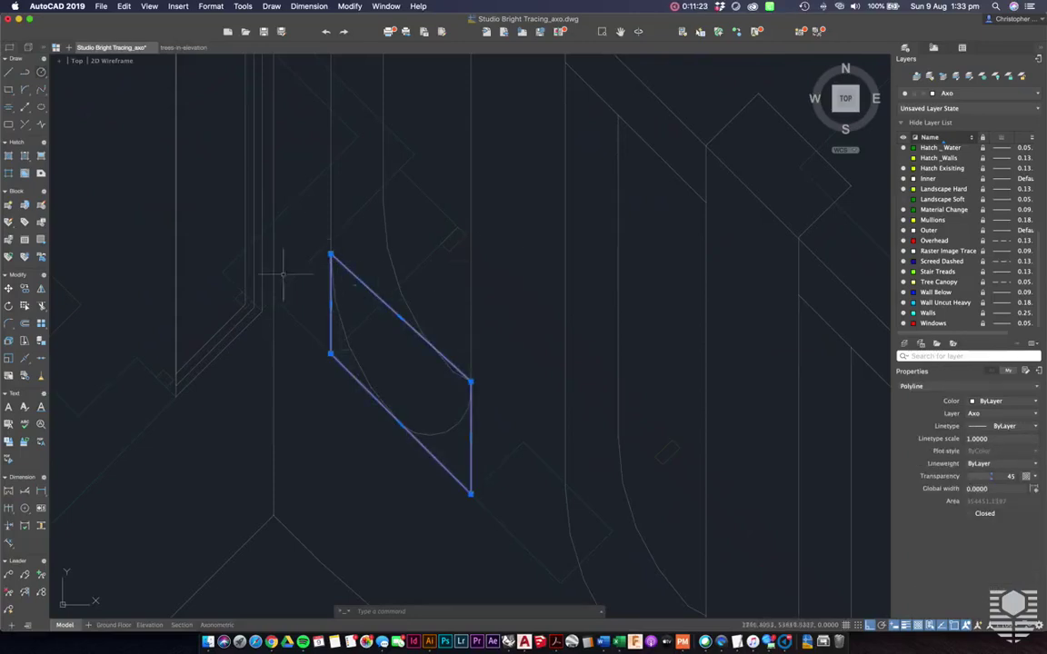
{"action": "scroll", "coordinate": [364, 327], "scroll_direction": "down", "scroll_amount": 3}
{"action": "key", "text": "Escape"}
Step: Examine the row of round-ended windows on the courtyard elevation sheet
{"action": "scroll", "coordinate": [364, 327], "scroll_direction": "down", "scroll_amount": 2}
{"action": "scroll", "coordinate": [364, 327], "scroll_direction": "down", "scroll_amount": 8}
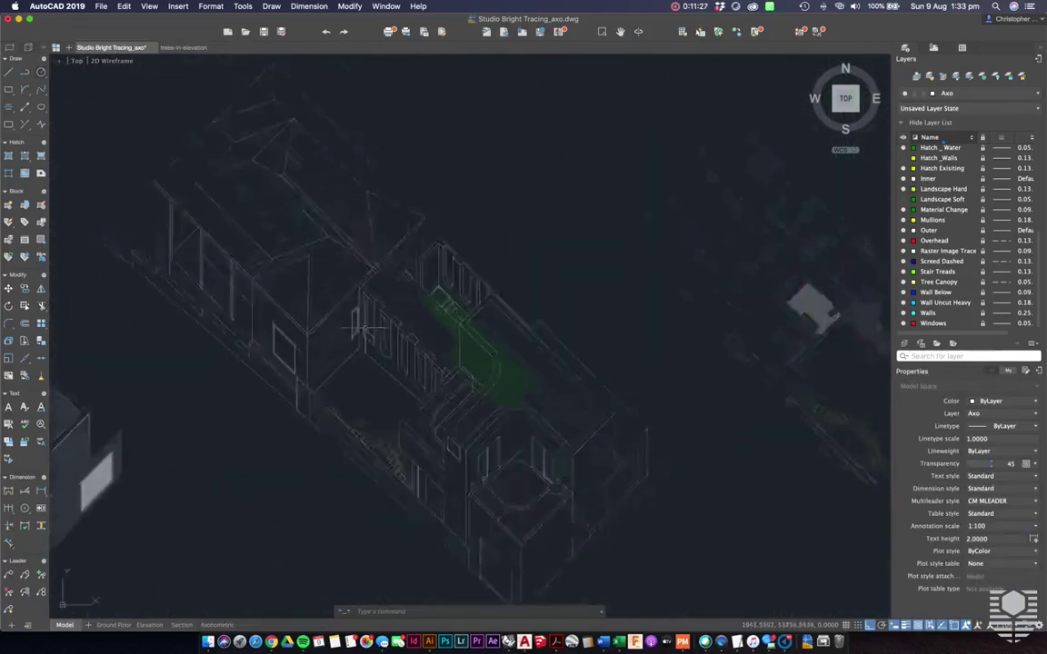
{"action": "scroll", "coordinate": [364, 327], "scroll_direction": "down", "scroll_amount": 1}
{"action": "scroll", "coordinate": [364, 327], "scroll_direction": "right", "scroll_amount": 5}
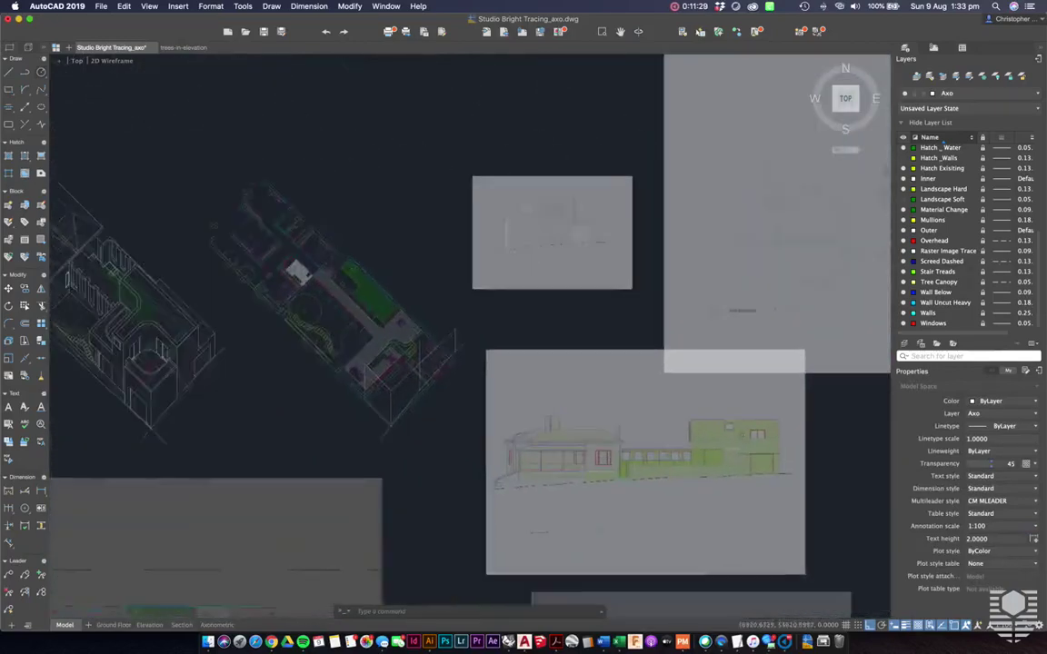
{"action": "middle_click_drag", "start_coordinate": [508, 600], "coordinate": [385, 403]}
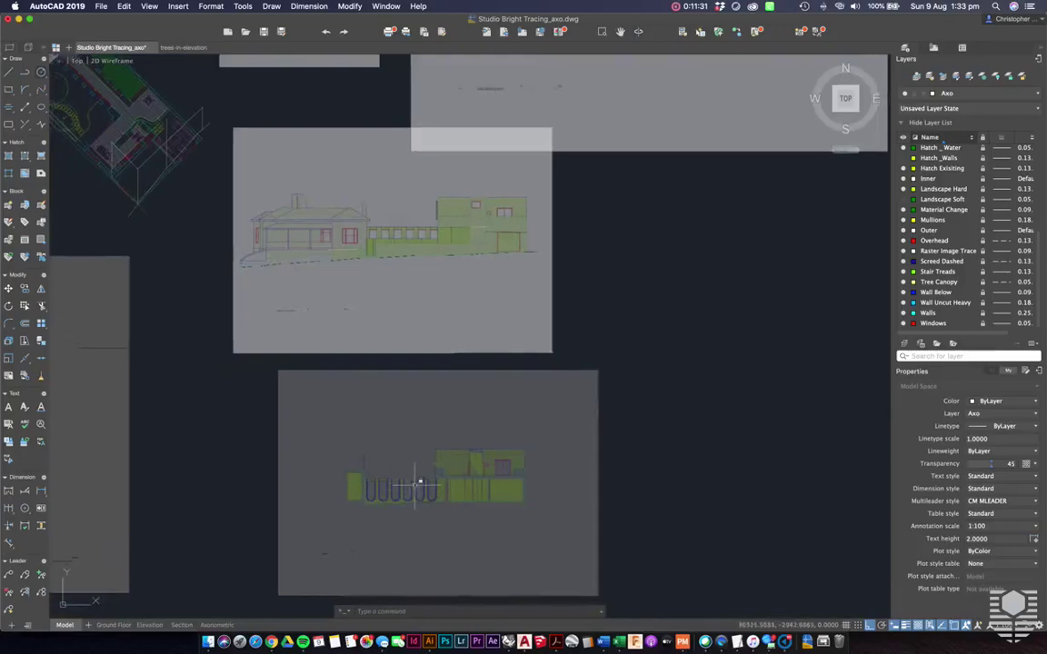
{"action": "scroll", "coordinate": [418, 480], "scroll_direction": "up", "scroll_amount": 1}
{"action": "scroll", "coordinate": [412, 488], "scroll_direction": "up", "scroll_amount": 6}
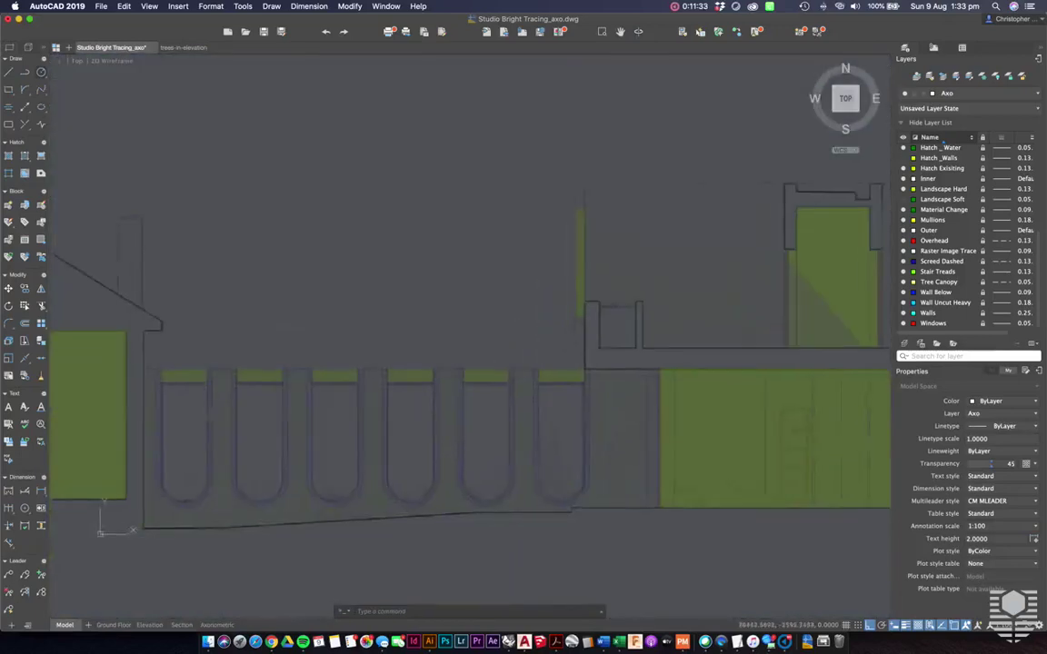
{"action": "scroll", "coordinate": [146, 551], "scroll_direction": "up", "scroll_amount": 5}
{"action": "type", "text": "rec"}
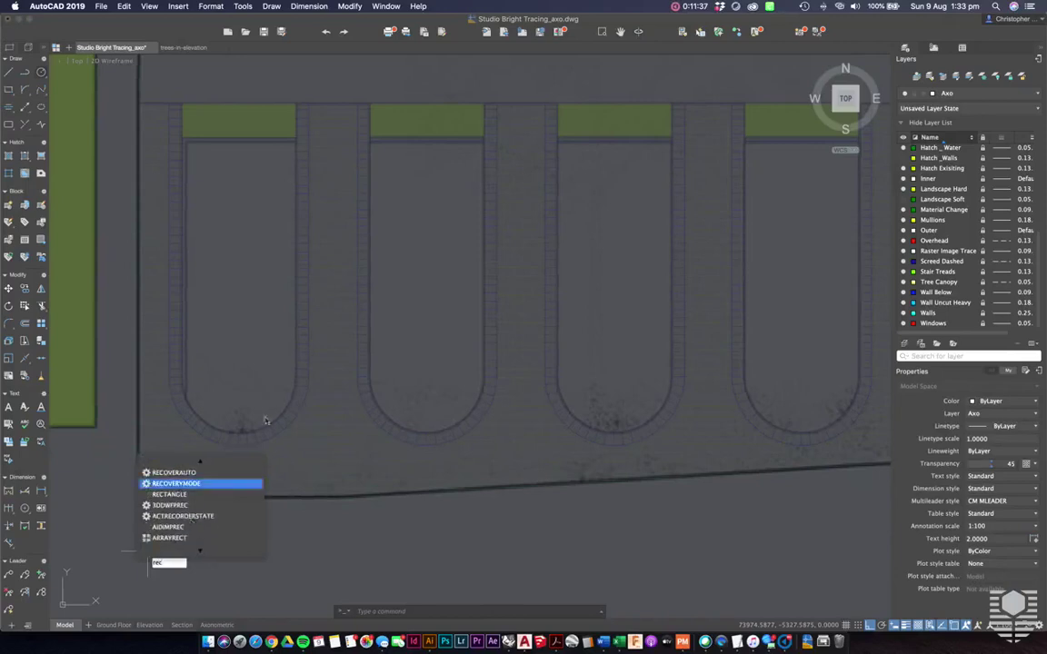
{"action": "key", "text": "Return"}
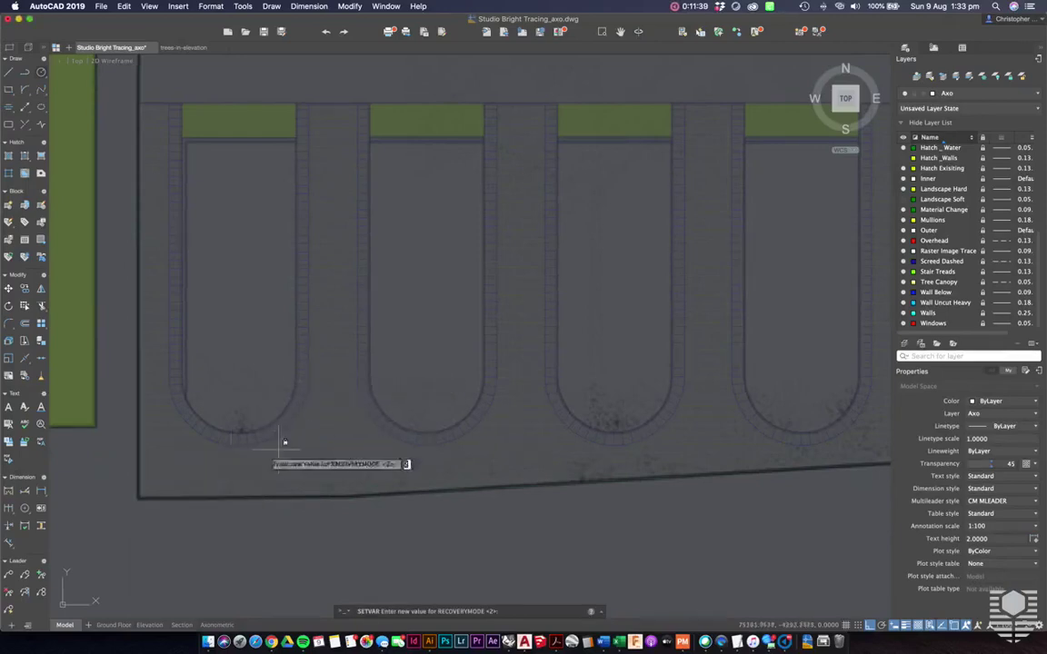
{"action": "key", "text": "Escape"}
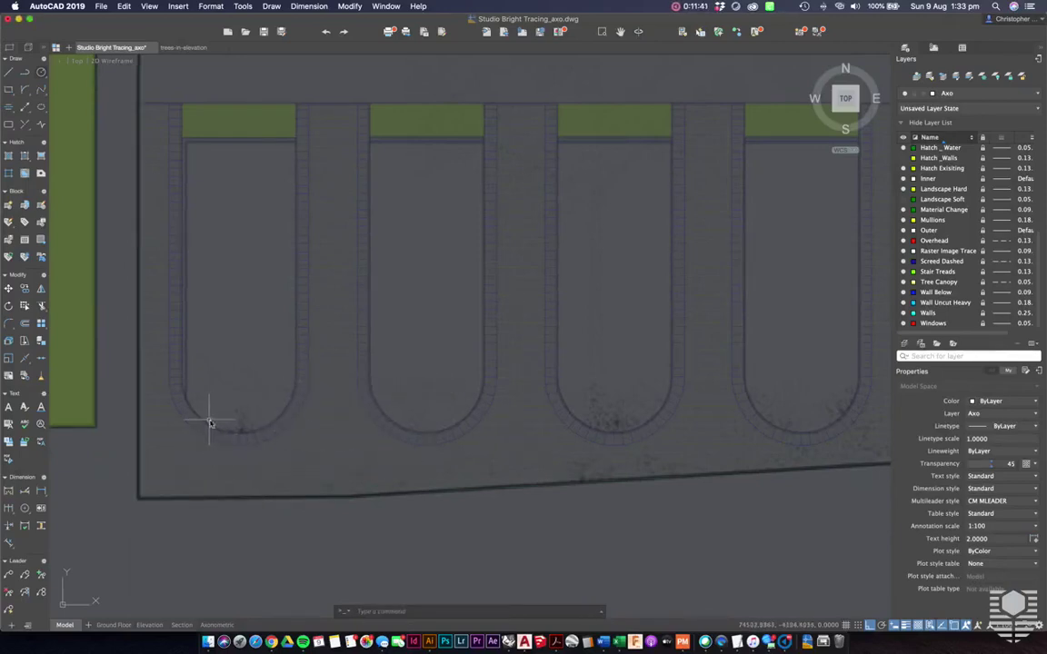
{"action": "left_click", "coordinate": [168, 367]}
{"action": "key", "text": "Escape"}
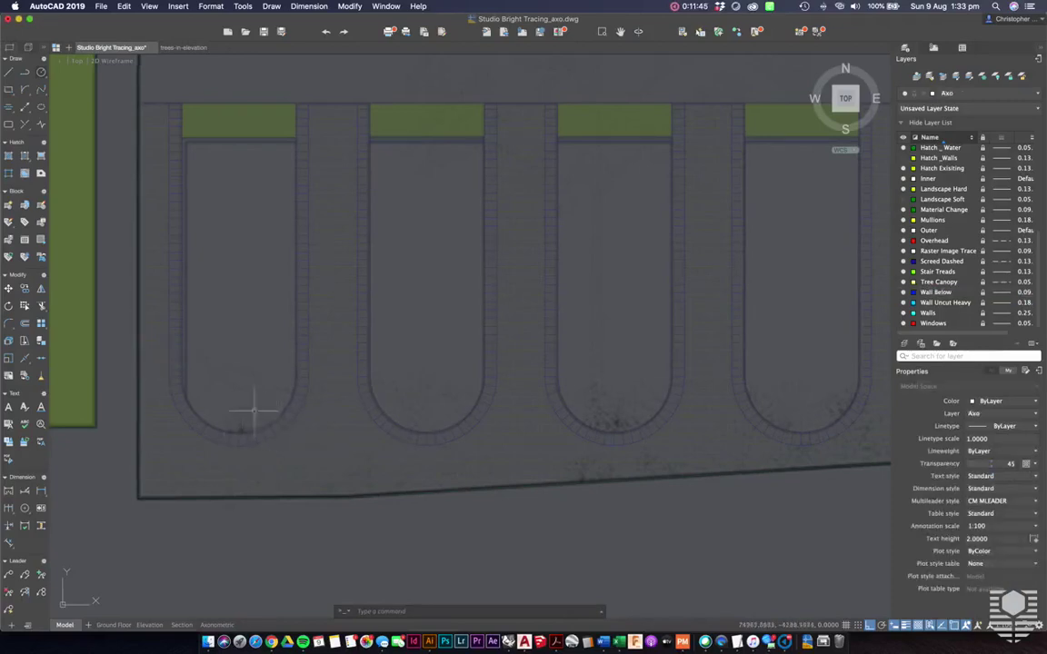
{"action": "type", "text": "re"}
{"action": "key", "text": "Return"}
{"action": "key", "text": "Return"}
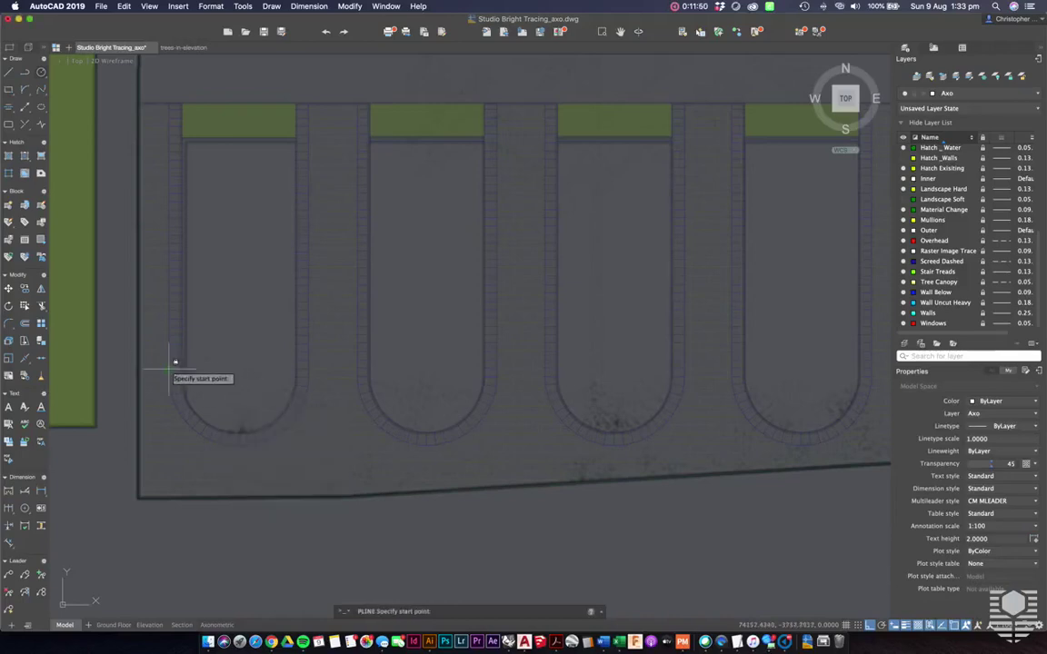
{"action": "key", "text": "Escape"}
Step: Draw a rectangle below the first round-ended window on the courtyard elevation, about as wide as its brick surround
{"action": "scroll", "coordinate": [355, 448], "scroll_direction": "down", "scroll_amount": 2}
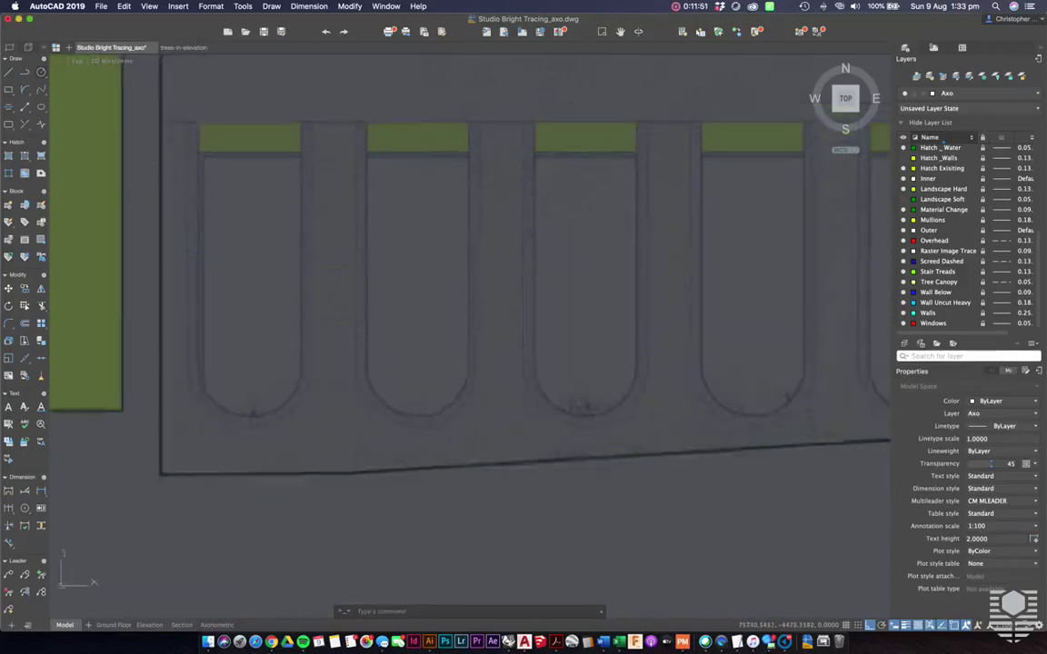
{"action": "type", "text": "rec"}
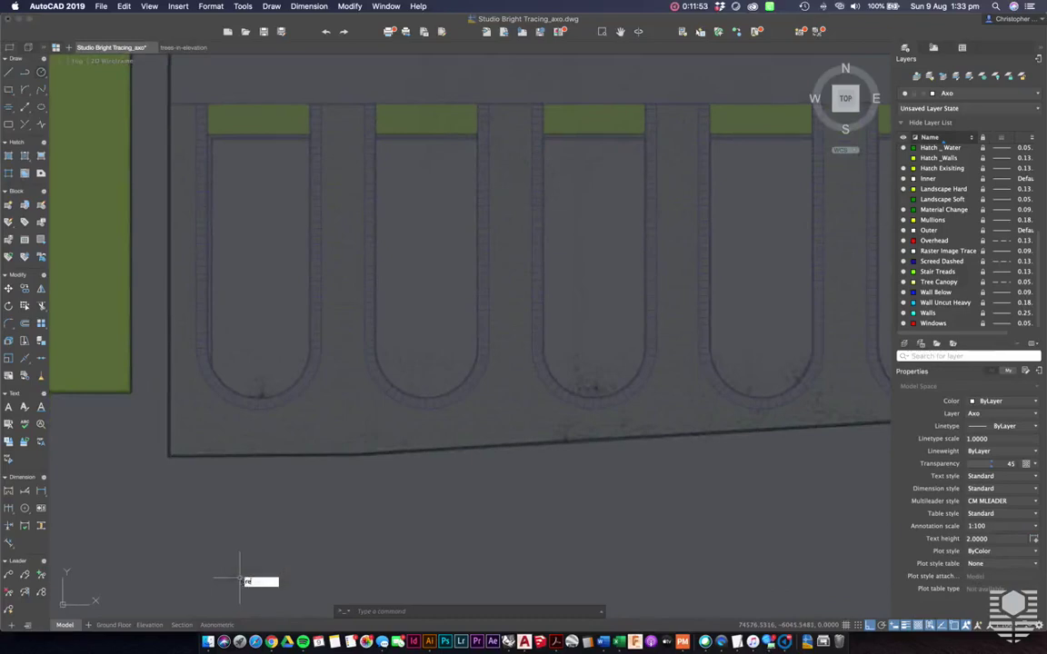
{"action": "key", "text": "Return"}
{"action": "left_click", "coordinate": [186, 510]}
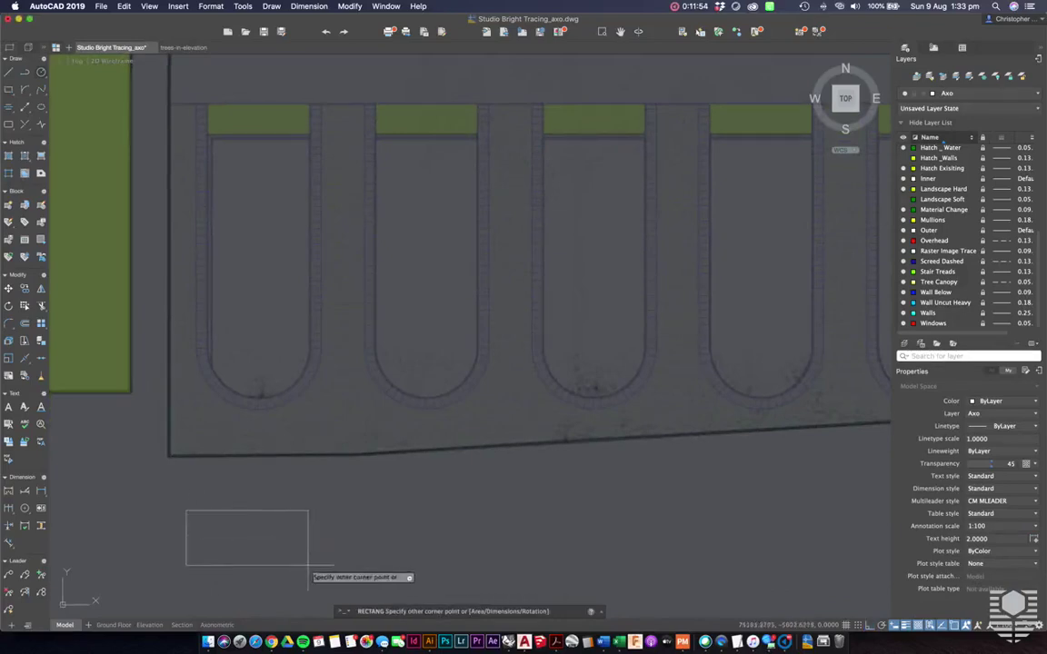
{"action": "left_click", "coordinate": [313, 574]}
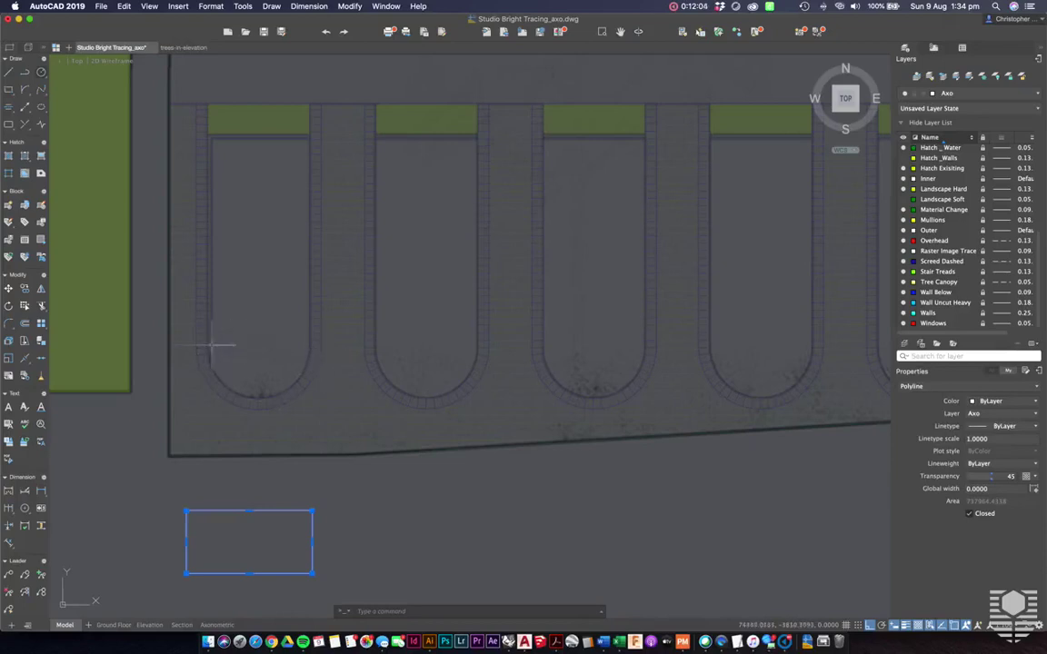
Step: Compare the elevation's rectangle with the parallelogram around the first window opening's rounded end in the wireframe axonometric
{"action": "scroll", "coordinate": [252, 373], "scroll_direction": "down", "scroll_amount": 5}
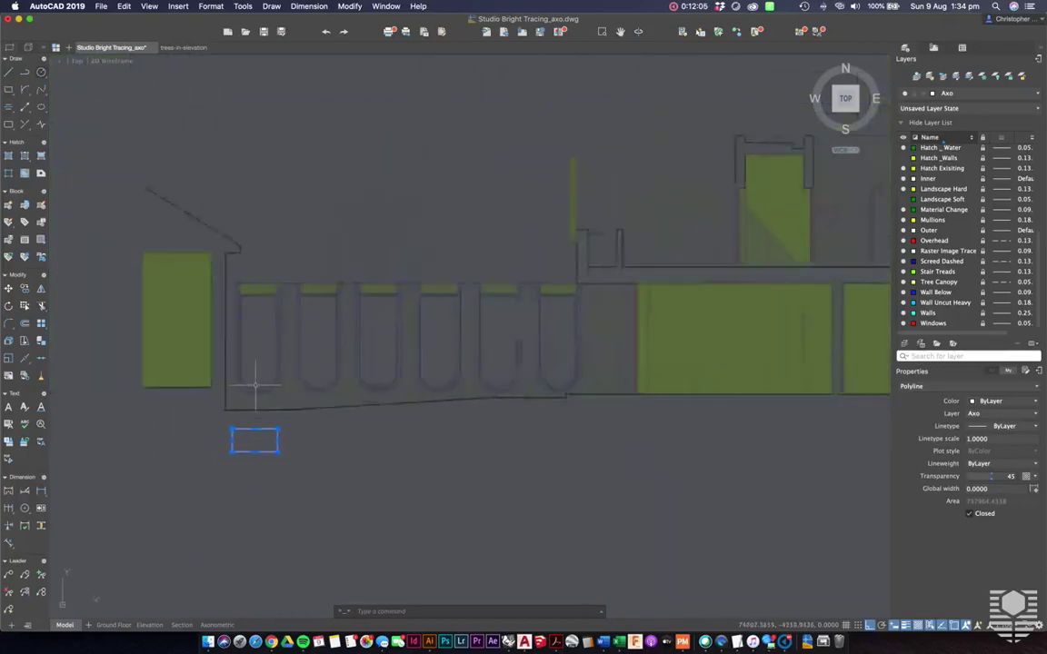
{"action": "scroll", "coordinate": [255, 385], "scroll_direction": "down", "scroll_amount": 8}
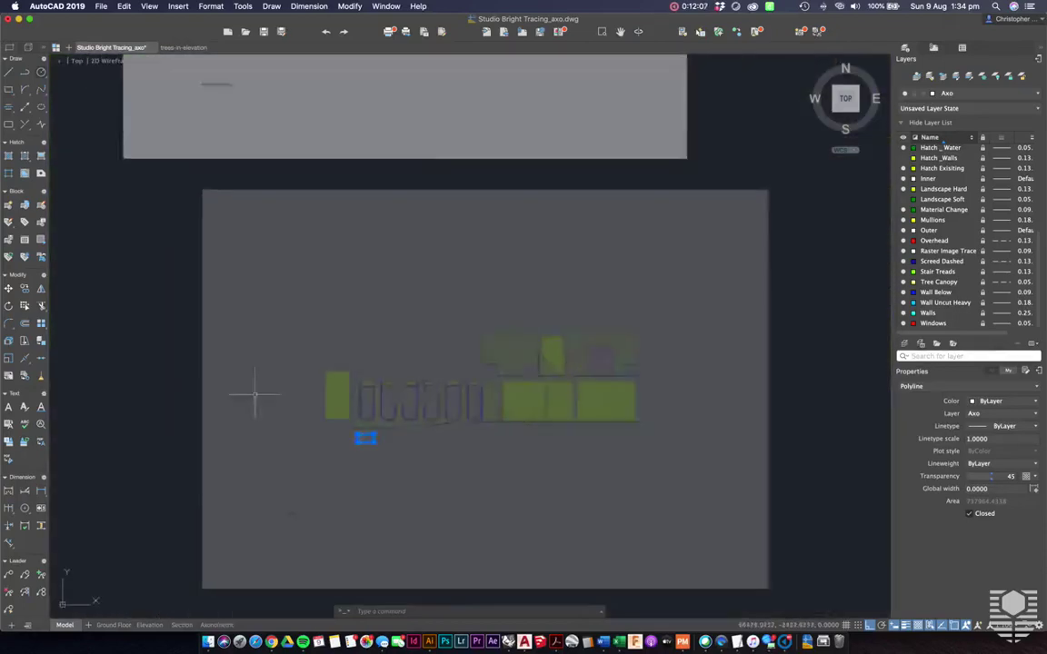
{"action": "scroll", "coordinate": [255, 395], "scroll_direction": "down", "scroll_amount": 8}
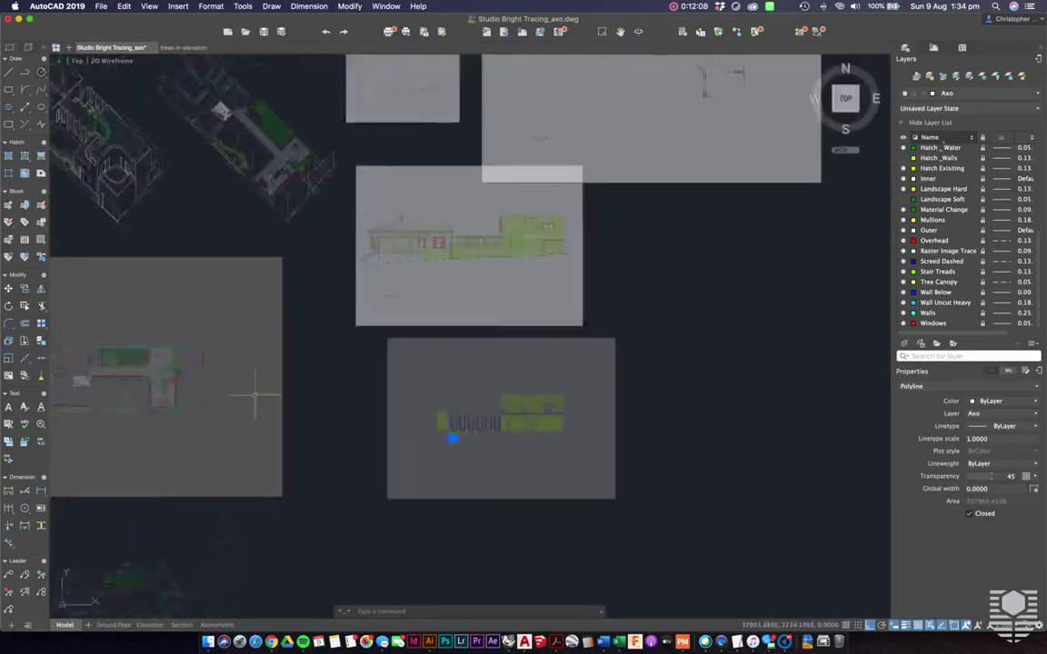
{"action": "middle_click_drag", "start_coordinate": [255, 395], "coordinate": [307, 462]}
{"action": "scroll", "coordinate": [127, 195], "scroll_direction": "up", "scroll_amount": 10}
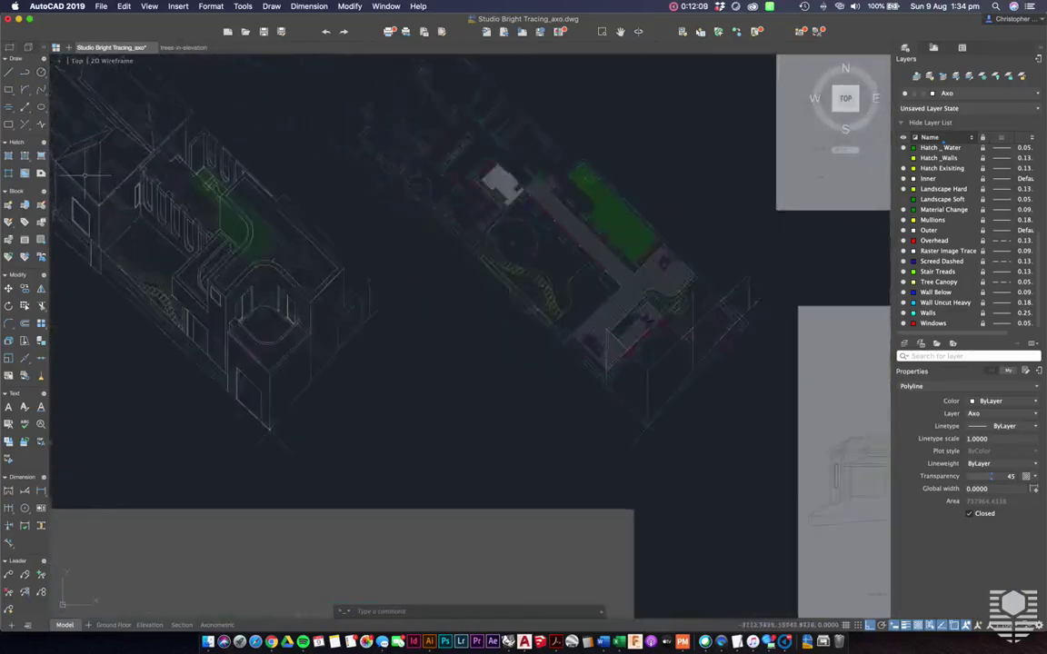
{"action": "scroll", "coordinate": [127, 195], "scroll_direction": "up", "scroll_amount": 6}
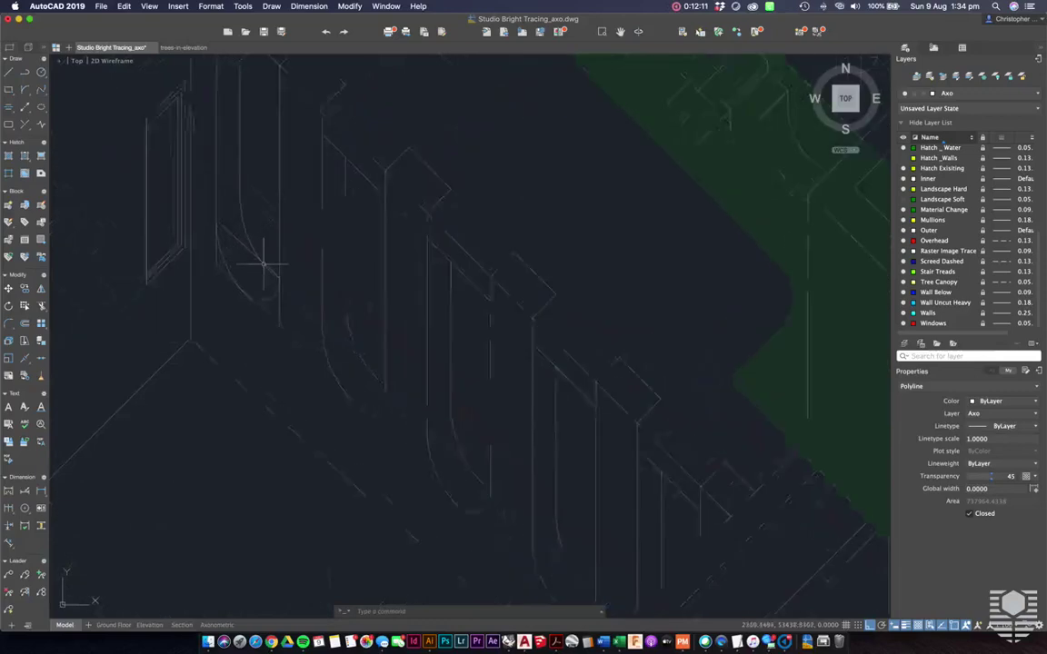
{"action": "left_click", "coordinate": [227, 221]}
{"action": "scroll", "coordinate": [228, 220], "scroll_direction": "up", "scroll_amount": 2}
{"action": "left_click", "coordinate": [215, 233]}
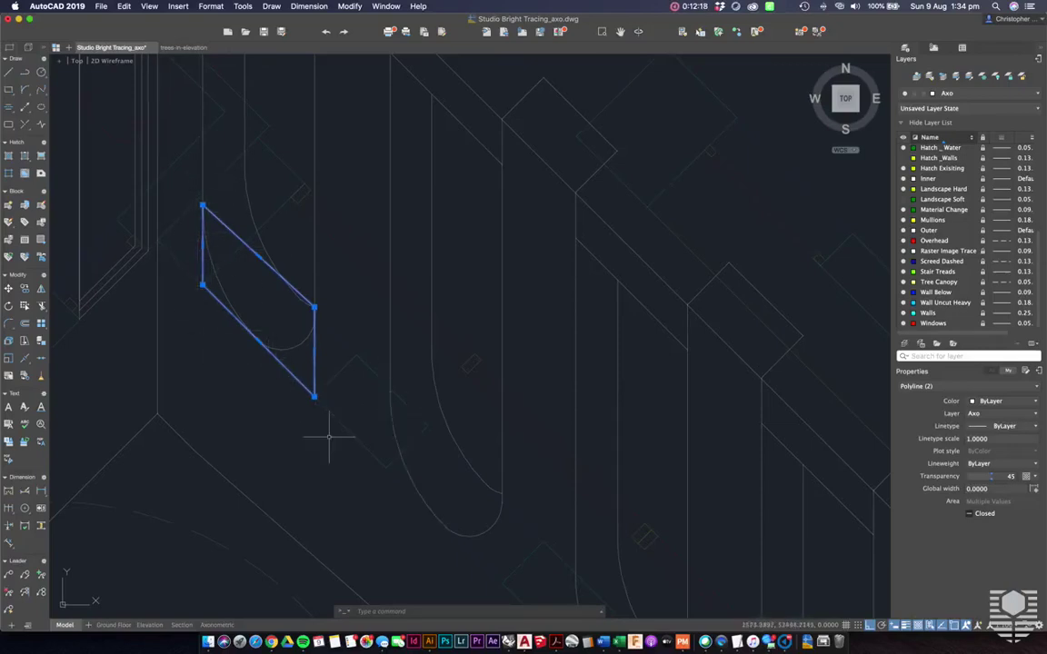
{"action": "key", "text": "Escape"}
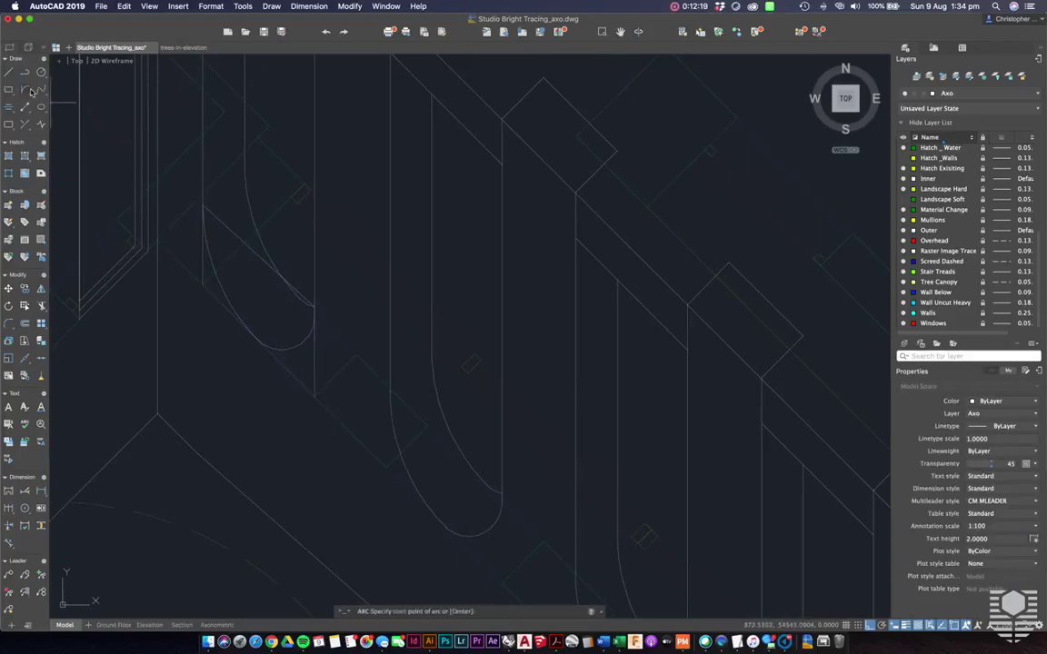
{"action": "key", "text": "Escape"}
Step: Move the parallelogram straight down, clear of the first window opening's rounded end
{"action": "left_click", "coordinate": [232, 232]}
{"action": "type", "text": "m"}
{"action": "key", "text": "Return"}
{"action": "left_click", "coordinate": [261, 280]}
{"action": "left_click", "coordinate": [262, 400]}
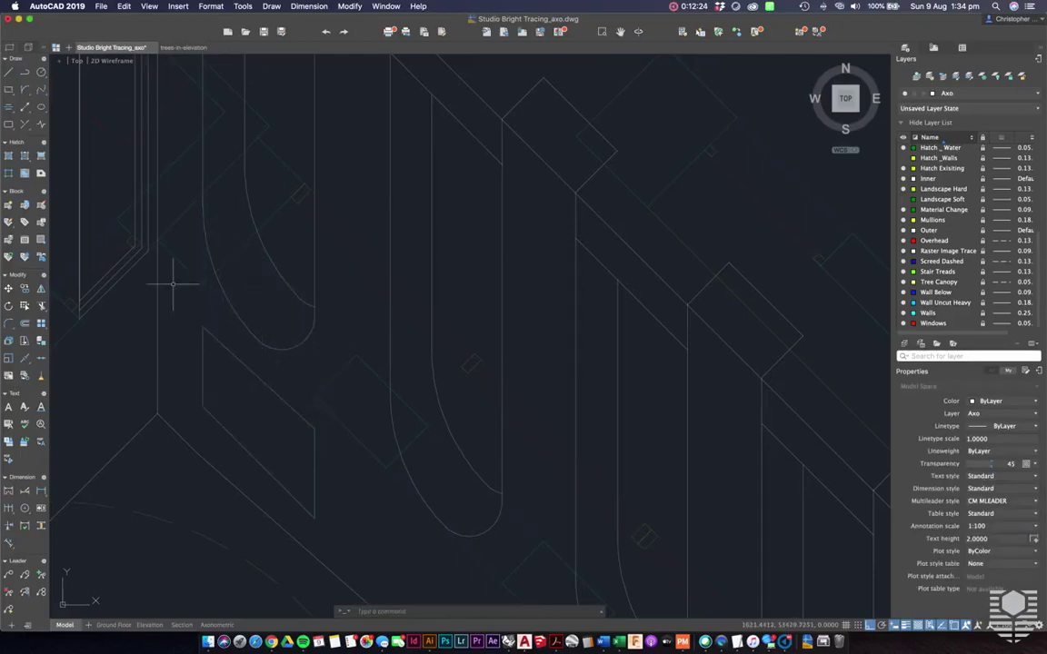
Step: Draw a vertical polyline from the first opening's curved edge down to the midpoint of the parallelogram's lower edge
{"action": "type", "text": "pl"}
{"action": "key", "text": "Return"}
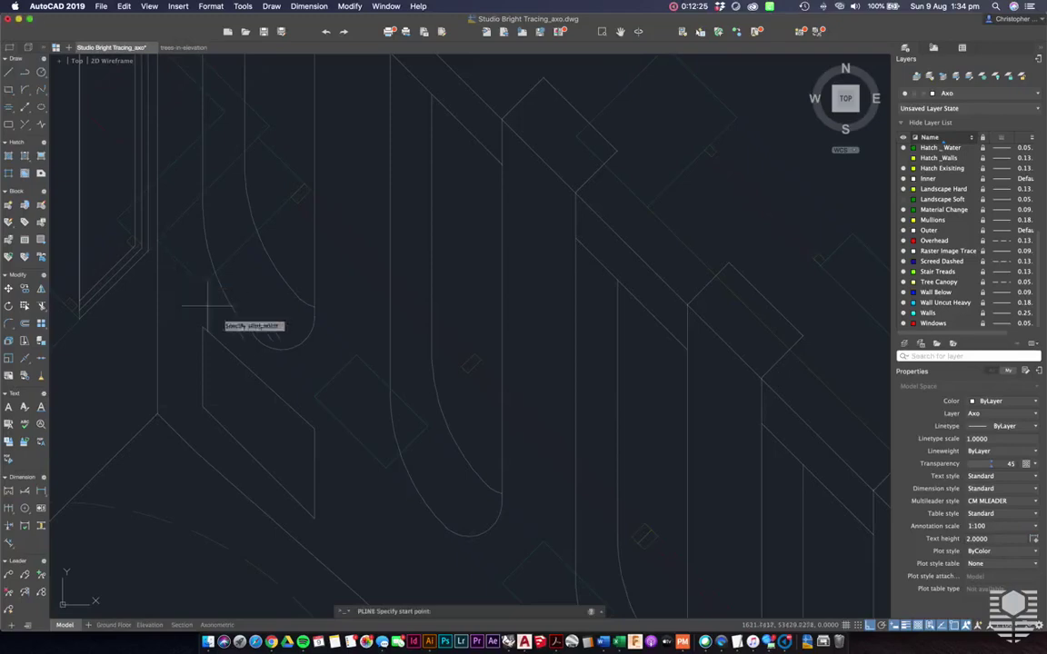
{"action": "left_click", "coordinate": [258, 339]}
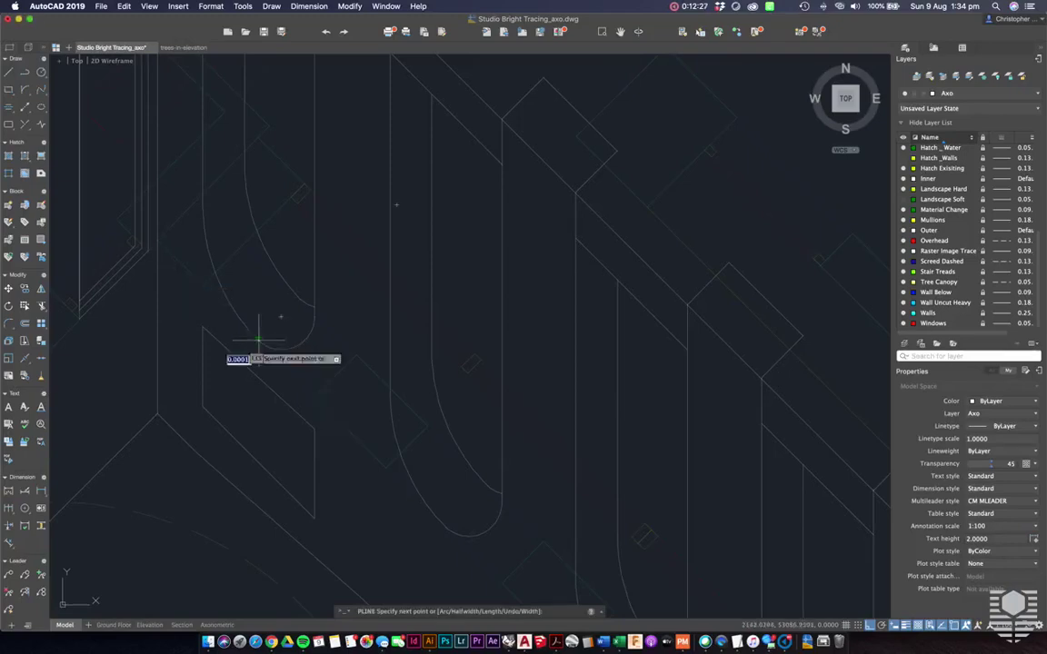
{"action": "left_click", "coordinate": [259, 462]}
{"action": "key", "text": "Escape"}
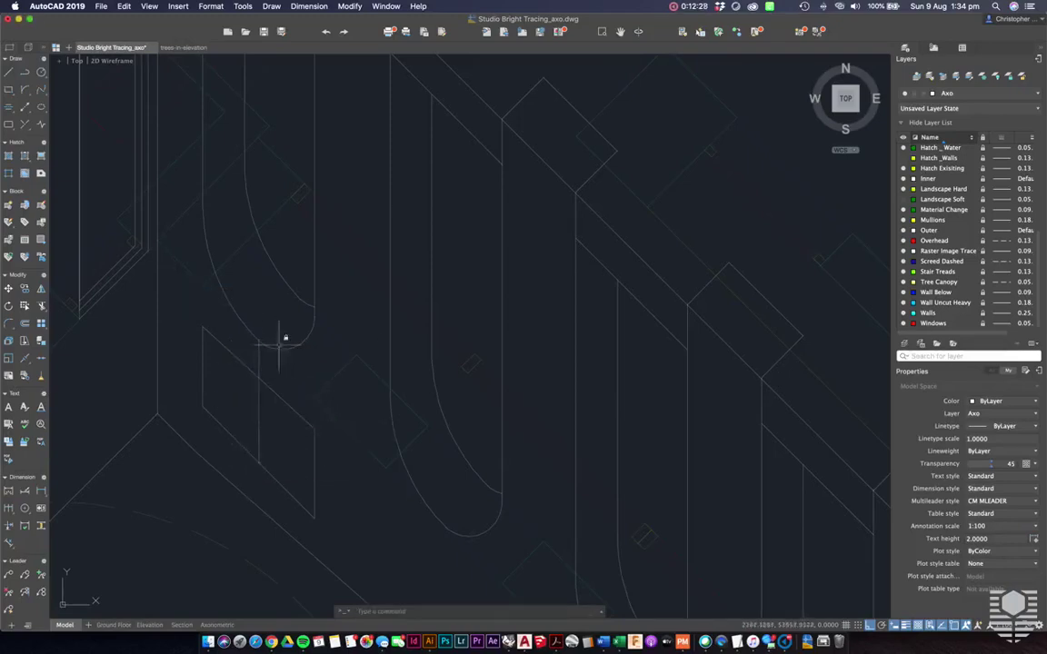
Step: Draw a Start, End, Direction arc from the parallelogram's upper-left corner to the midpoint of its lower edge
{"action": "left_click", "coordinate": [29, 92]}
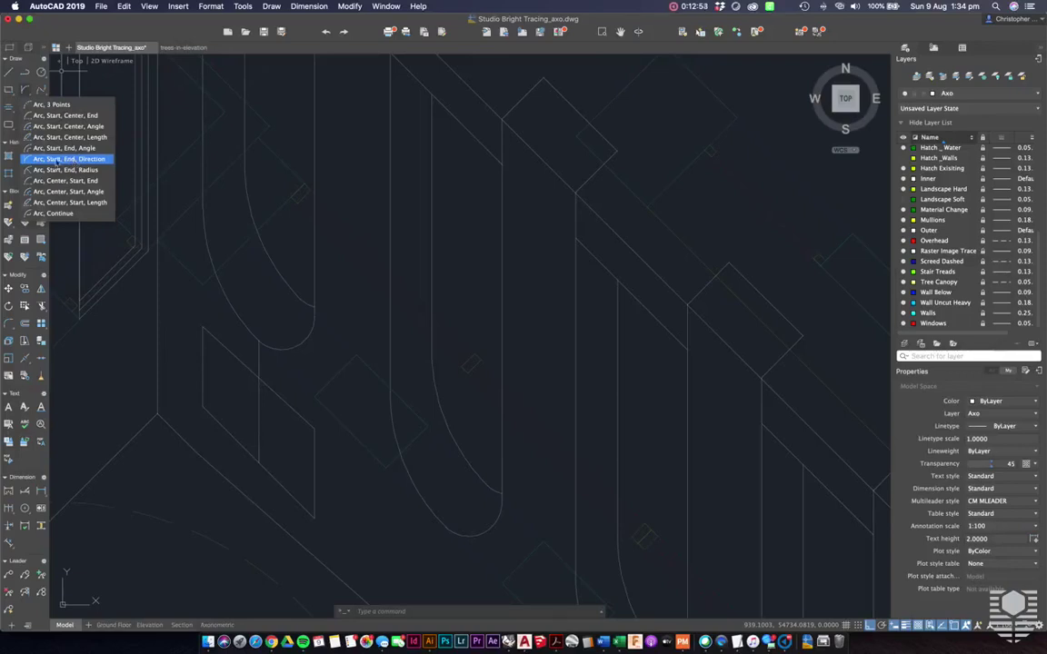
{"action": "left_click", "coordinate": [62, 161]}
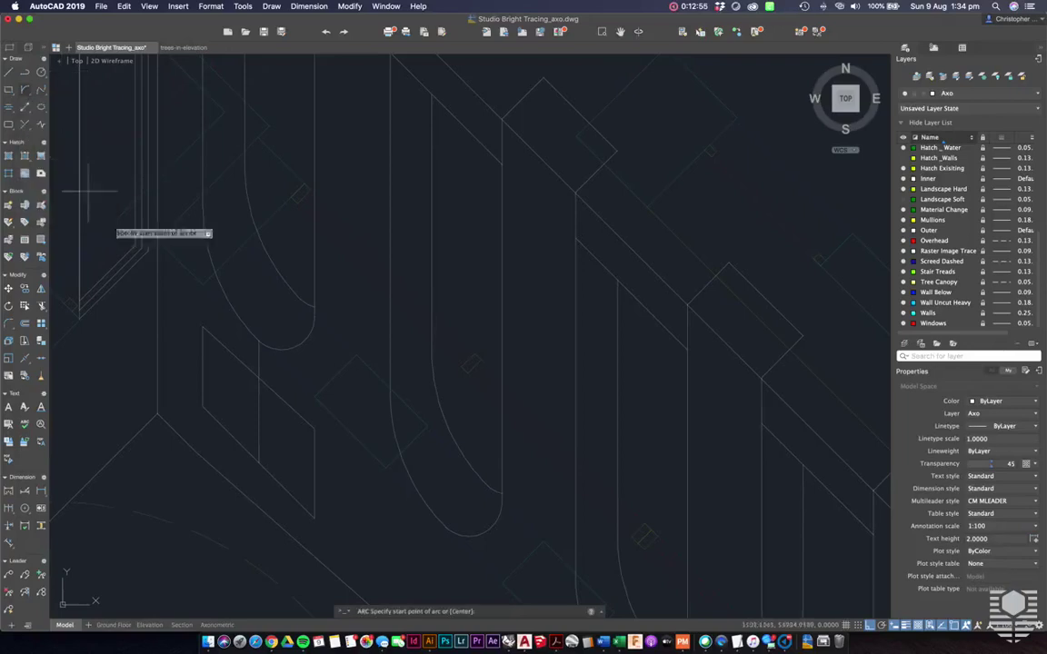
{"action": "left_click", "coordinate": [203, 327]}
{"action": "left_click", "coordinate": [259, 420]}
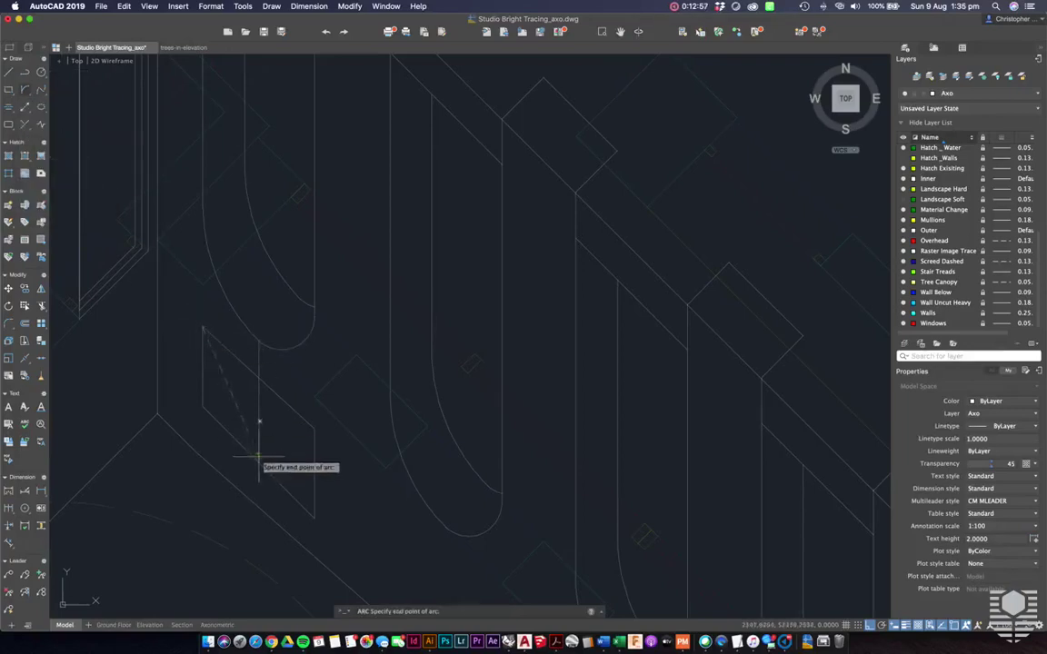
{"action": "left_click", "coordinate": [259, 461]}
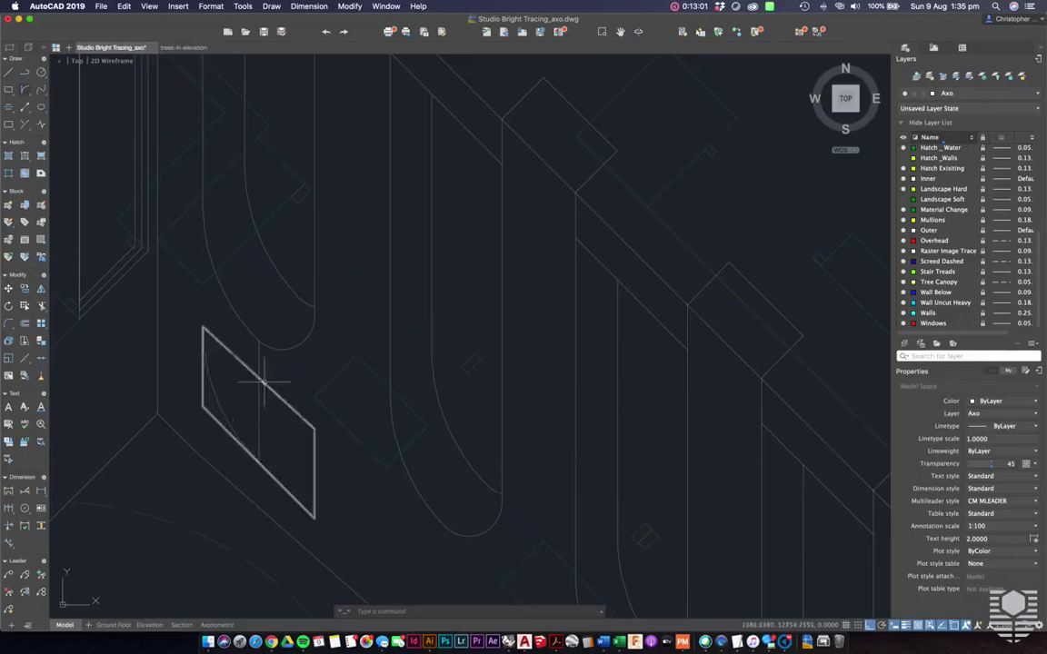
{"action": "key", "text": "space"}
{"action": "left_click", "coordinate": [258, 462]}
{"action": "left_click", "coordinate": [327, 439]}
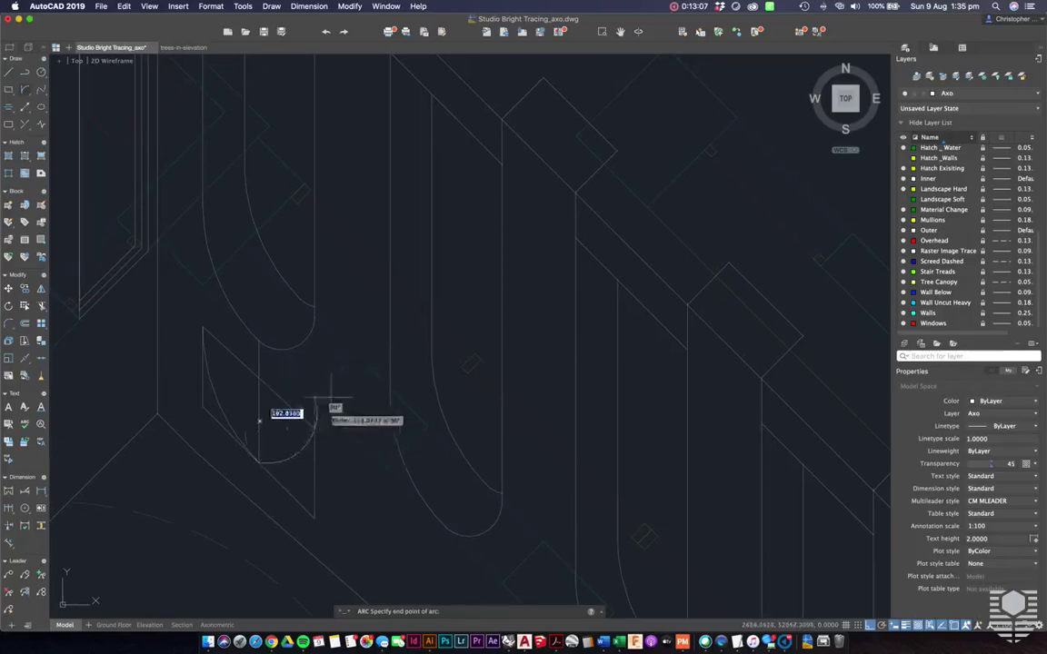
{"action": "key", "text": "Escape"}
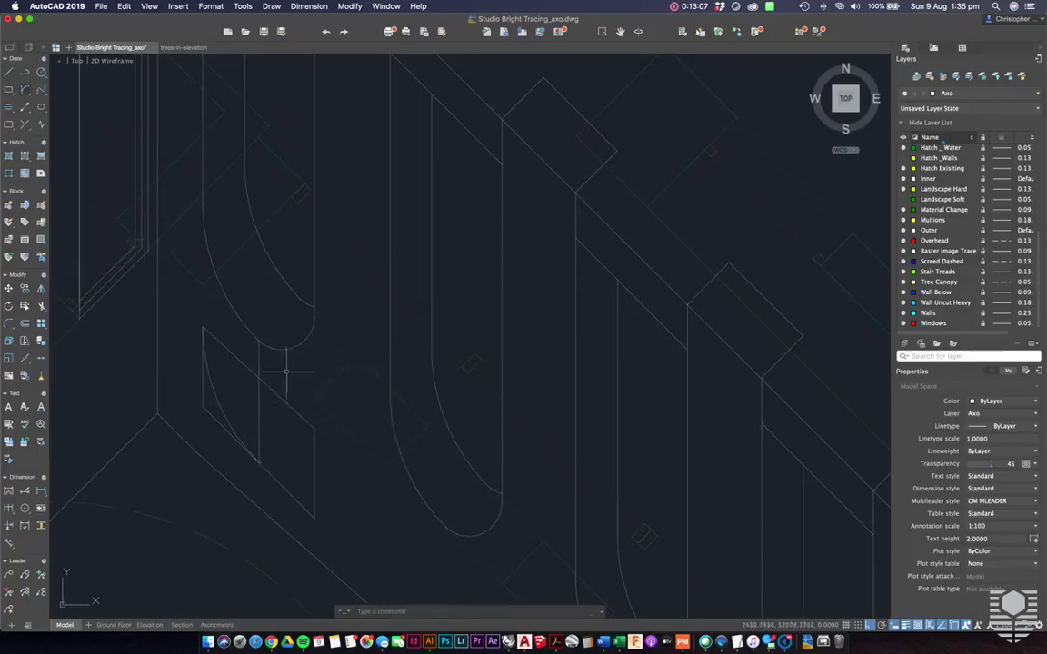
Step: Draw a second Start, End, Direction arc from the lower-edge midpoint to the parallelogram's upper-right corner, starting horizontally
{"action": "left_click", "coordinate": [26, 91]}
{"action": "left_click", "coordinate": [68, 156]}
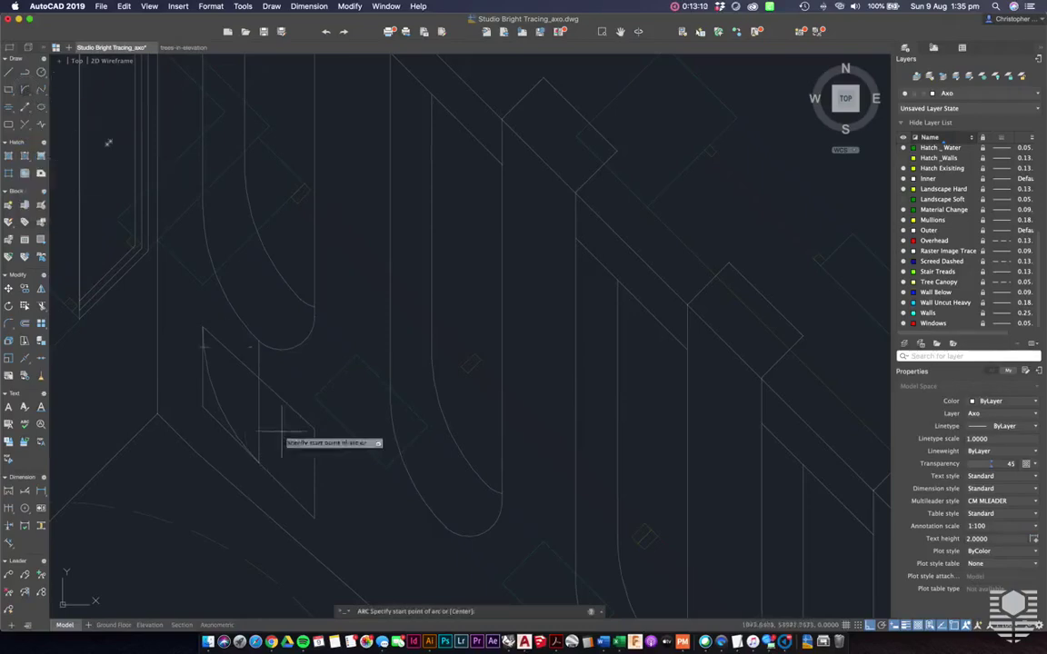
{"action": "left_click", "coordinate": [259, 463]}
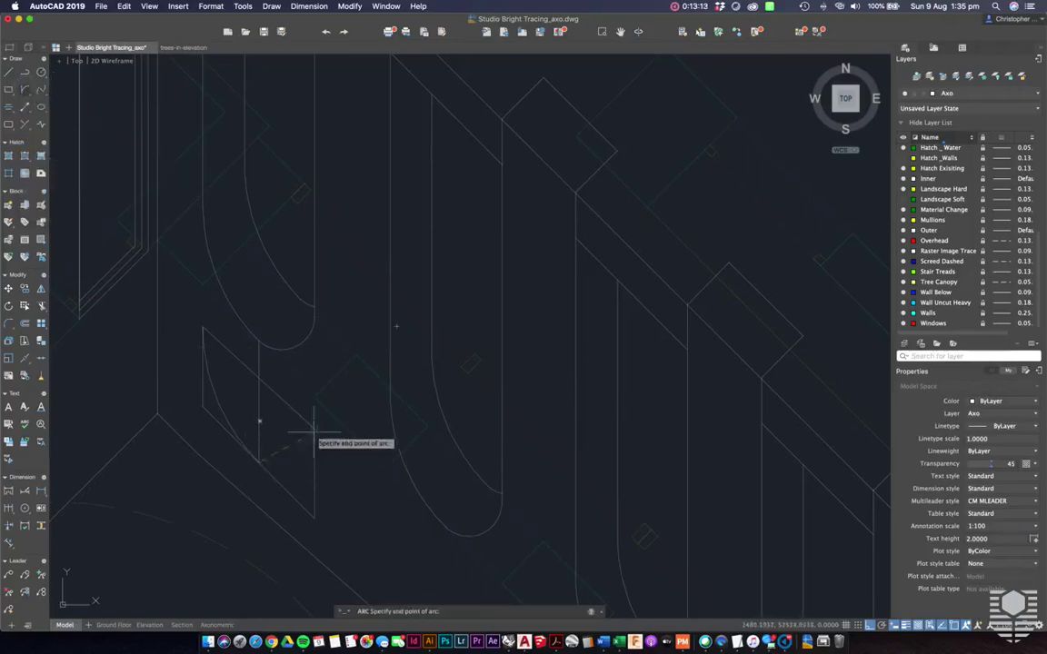
{"action": "left_click", "coordinate": [313, 429]}
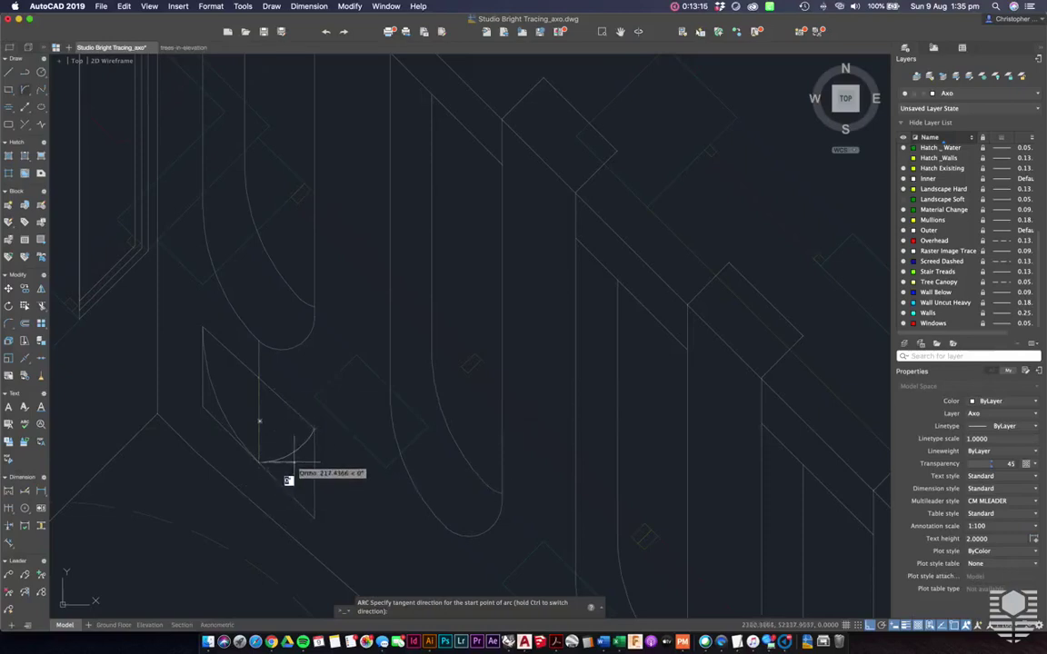
{"action": "key", "text": "Escape"}
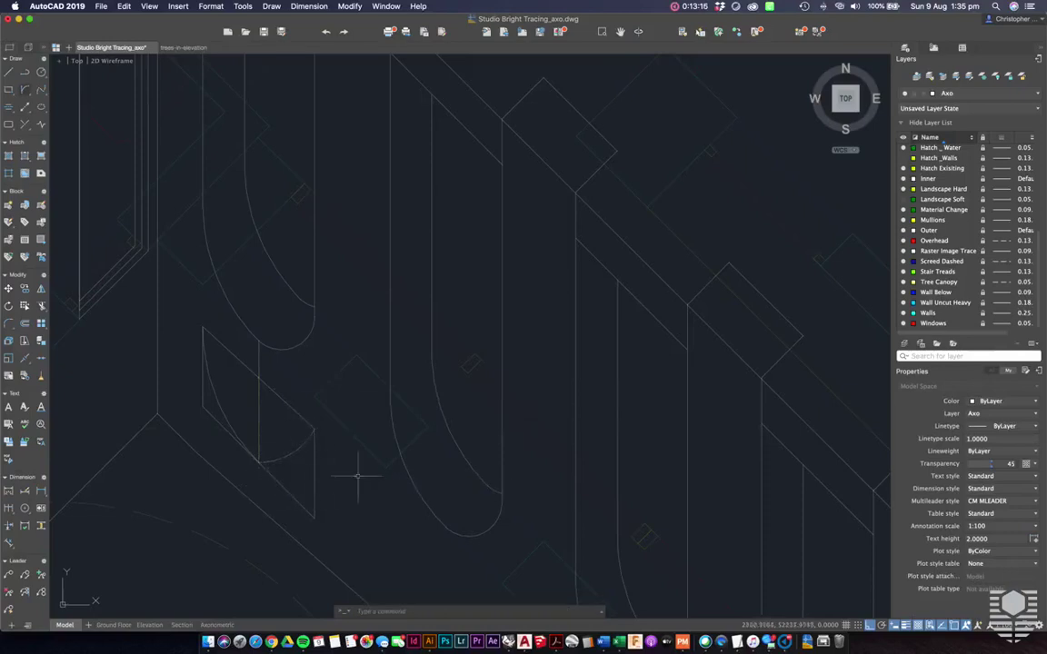
Step: Delete the parallelogram, its vertical guide line and the two trial arcs below the first window opening
{"action": "left_click", "coordinate": [313, 418]}
{"action": "left_click", "coordinate": [241, 459]}
{"action": "key", "text": "Delete"}
Step: Draw a vertical polyline straight down from the upper end of the curved edge beside the steps in the green-hatched area
{"action": "scroll", "coordinate": [241, 458], "scroll_direction": "down", "scroll_amount": 1}
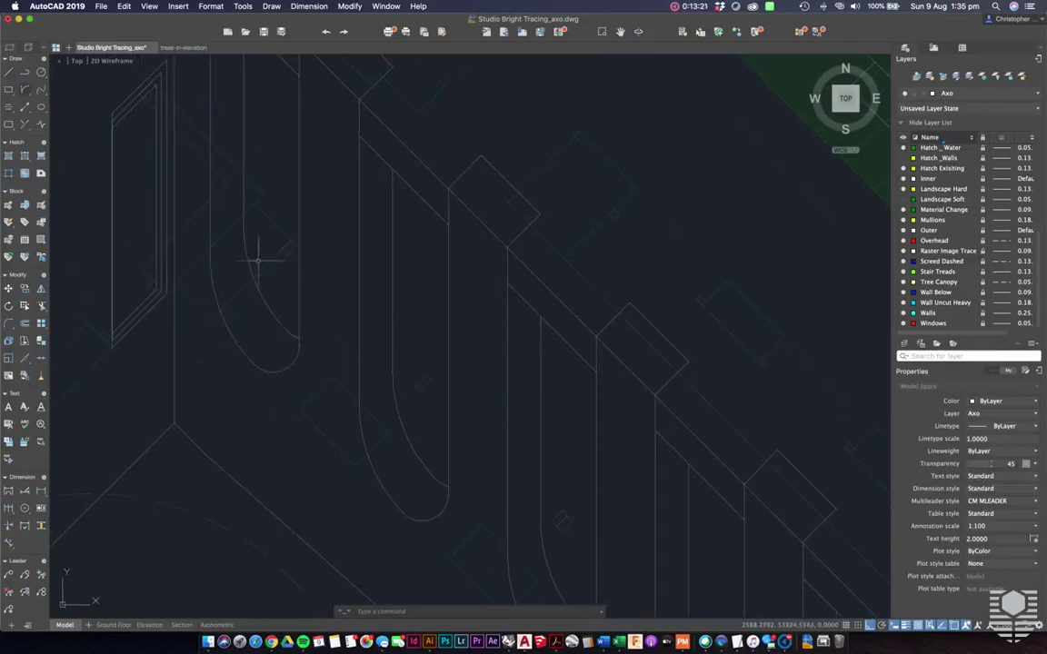
{"action": "scroll", "coordinate": [277, 336], "scroll_direction": "down", "scroll_amount": 2}
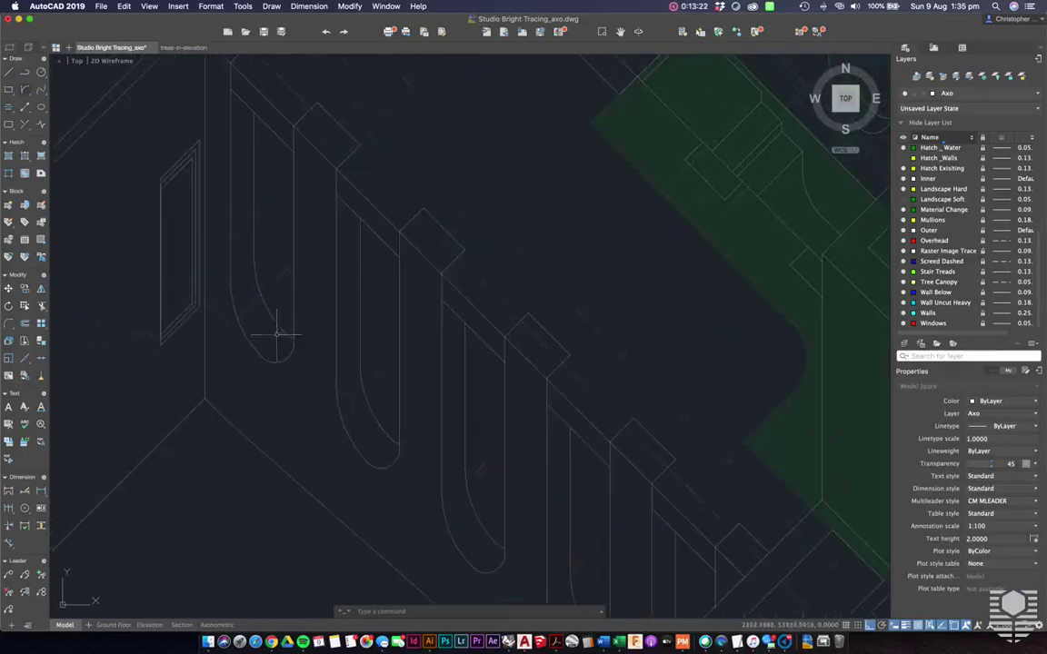
{"action": "scroll", "coordinate": [315, 334], "scroll_direction": "down", "scroll_amount": 3}
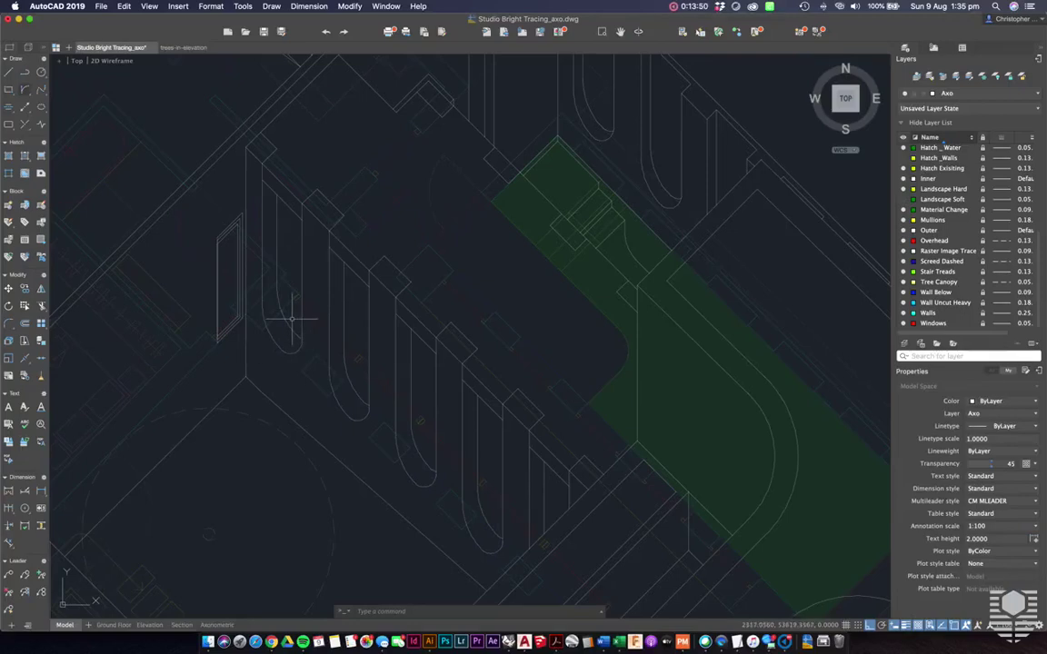
{"action": "mouse_move", "coordinate": [320, 393]}
{"action": "middle_mouse_down"}
{"action": "mouse_move", "coordinate": [277, 387]}
{"action": "mouse_move", "coordinate": [169, 415]}
{"action": "middle_mouse_up"}
{"action": "scroll", "coordinate": [508, 272], "scroll_direction": "up", "scroll_amount": 1}
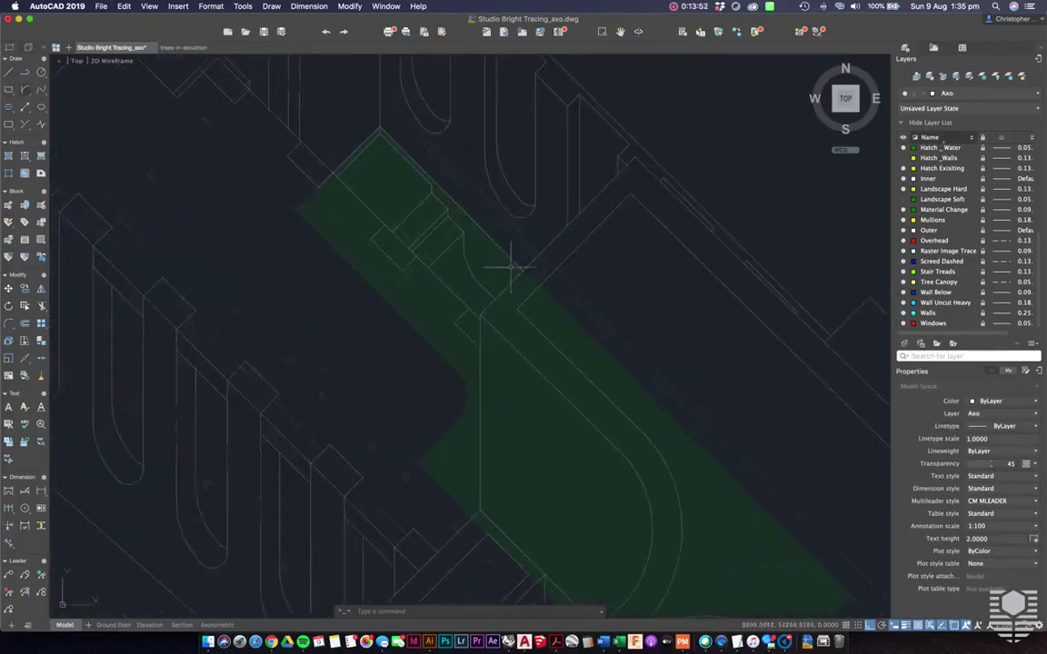
{"action": "scroll", "coordinate": [490, 270], "scroll_direction": "up", "scroll_amount": 1}
{"action": "scroll", "coordinate": [491, 271], "scroll_direction": "down", "scroll_amount": 1}
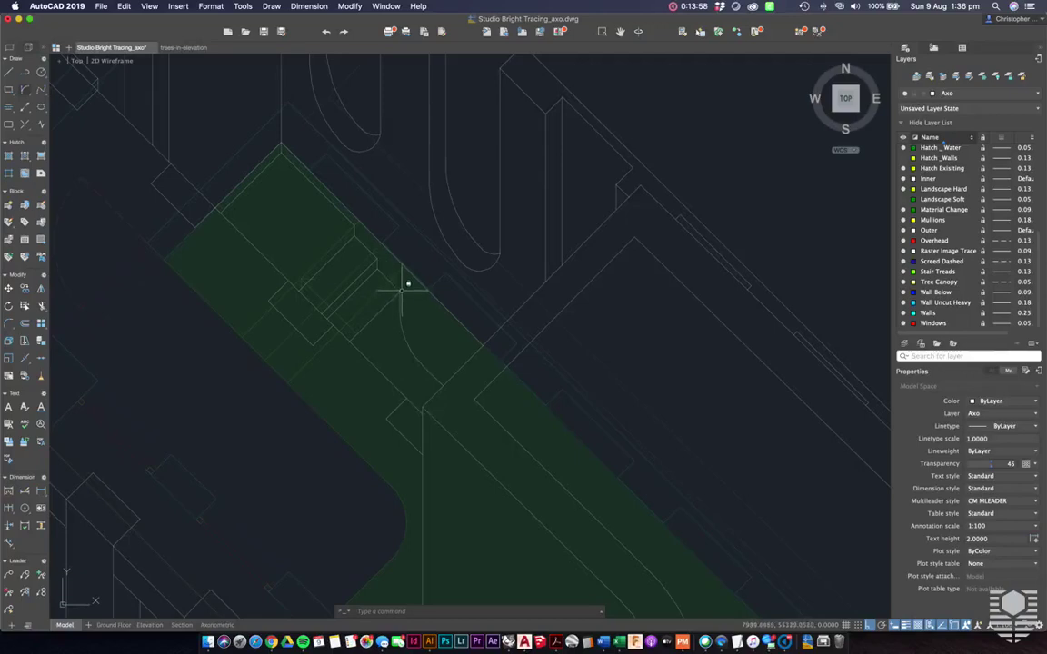
{"action": "left_click", "coordinate": [411, 336]}
{"action": "scroll", "coordinate": [405, 349], "scroll_direction": "up", "scroll_amount": 2}
{"action": "type", "text": "pl"}
{"action": "key", "text": "Return"}
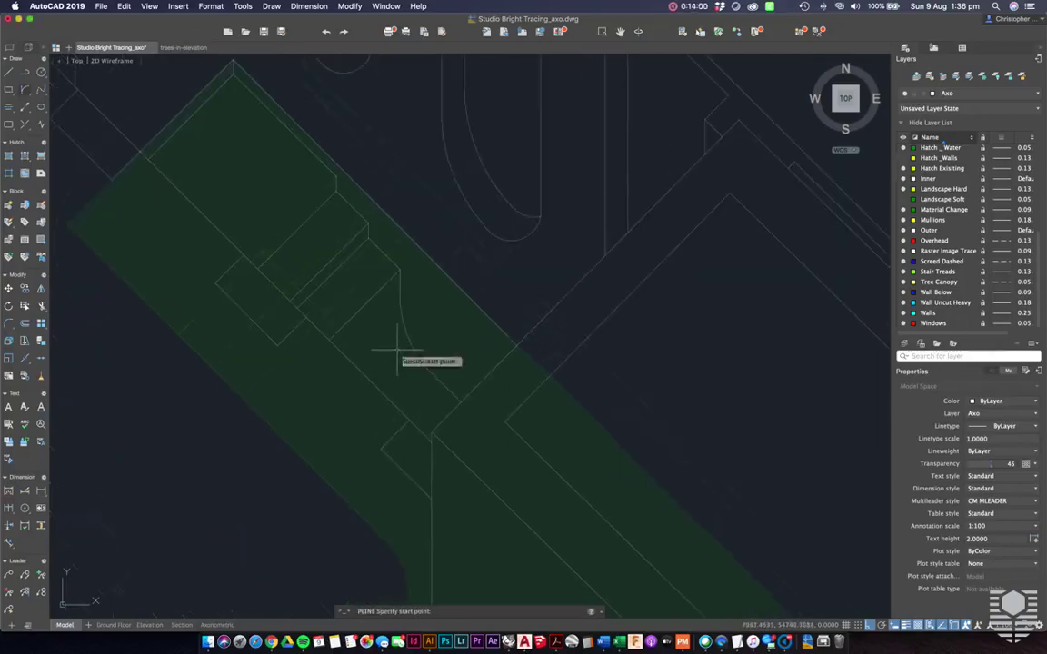
{"action": "left_click", "coordinate": [402, 271]}
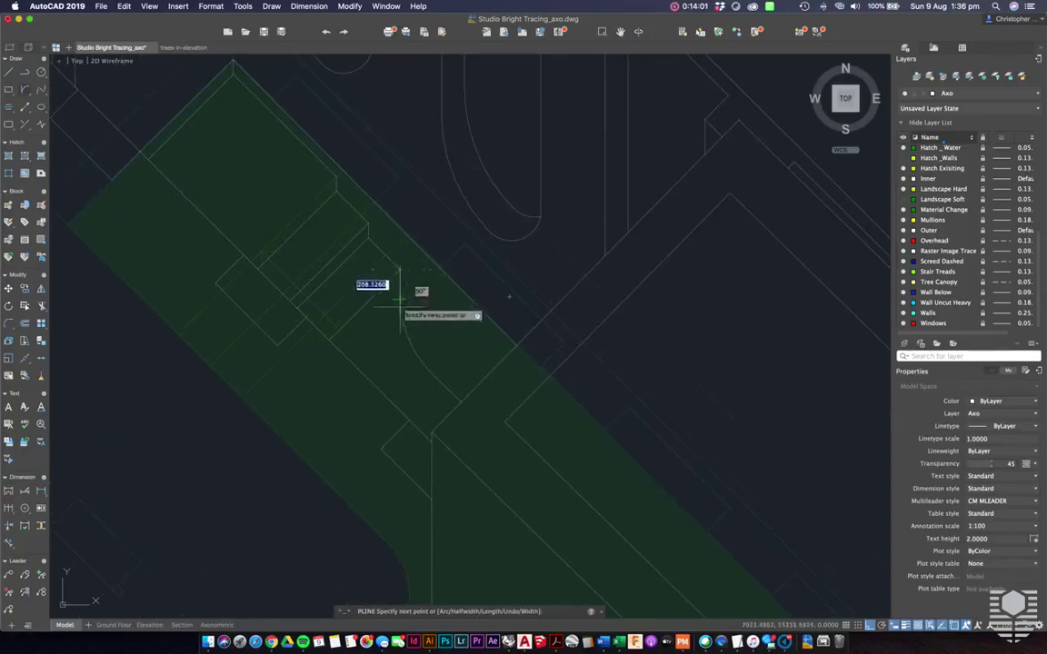
{"action": "left_click", "coordinate": [397, 369]}
{"action": "key", "text": "Return"}
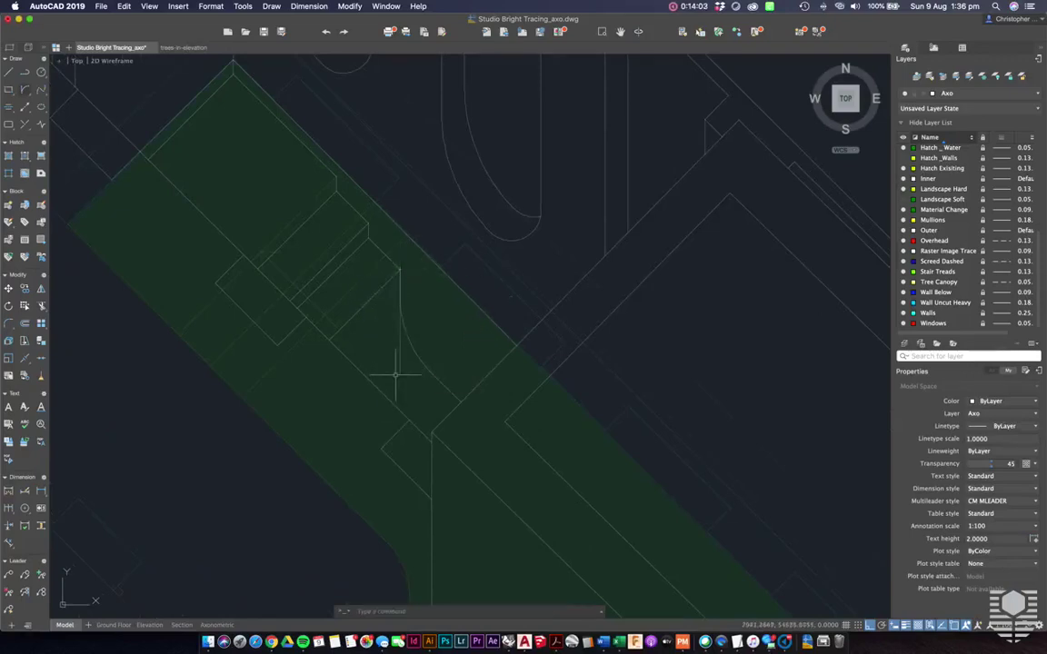
Step: With Ortho off, draw a polyline from the curve's lower end diagonally past the vertical guide line, along the 136° extension
{"action": "key", "text": "Return"}
{"action": "left_click", "coordinate": [461, 401]}
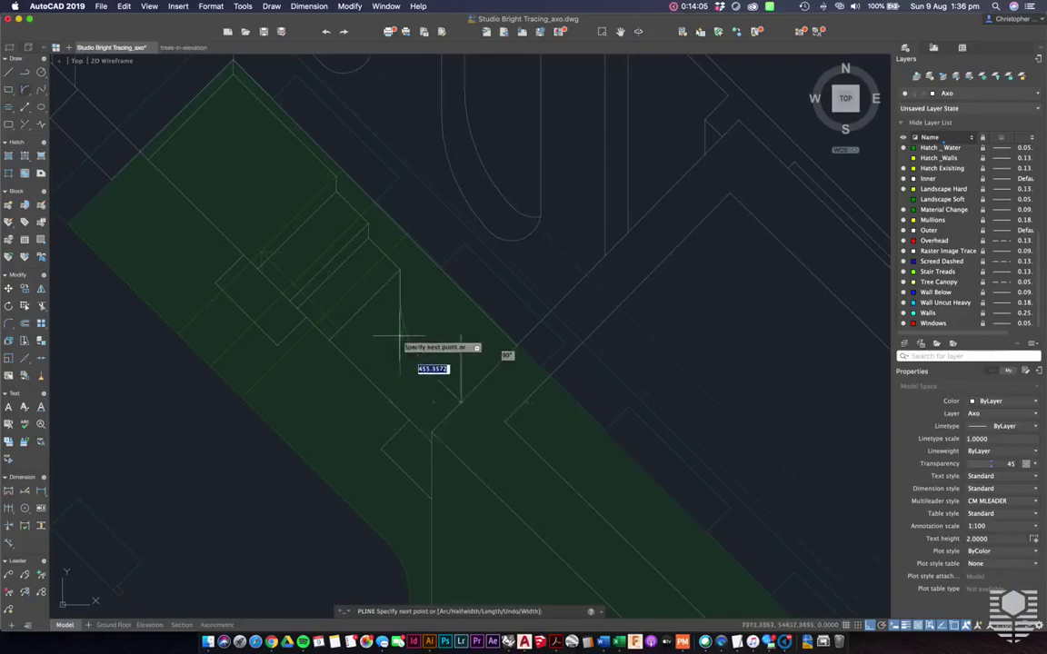
{"action": "key", "text": "F8"}
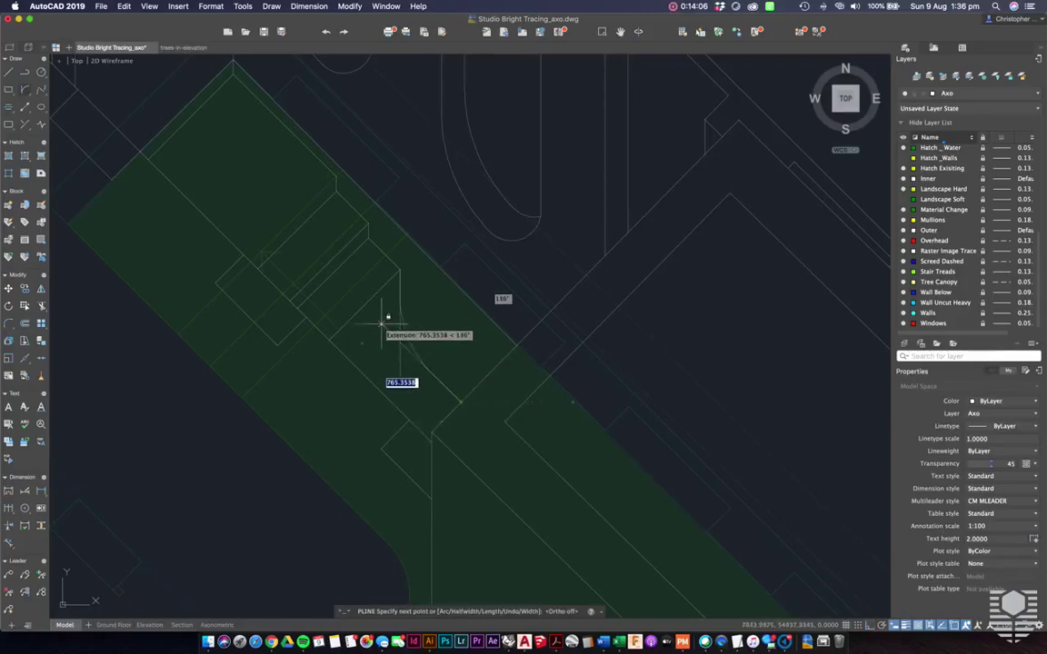
{"action": "left_click", "coordinate": [381, 324]}
{"action": "key", "text": "Return"}
{"action": "left_click", "coordinate": [401, 351]}
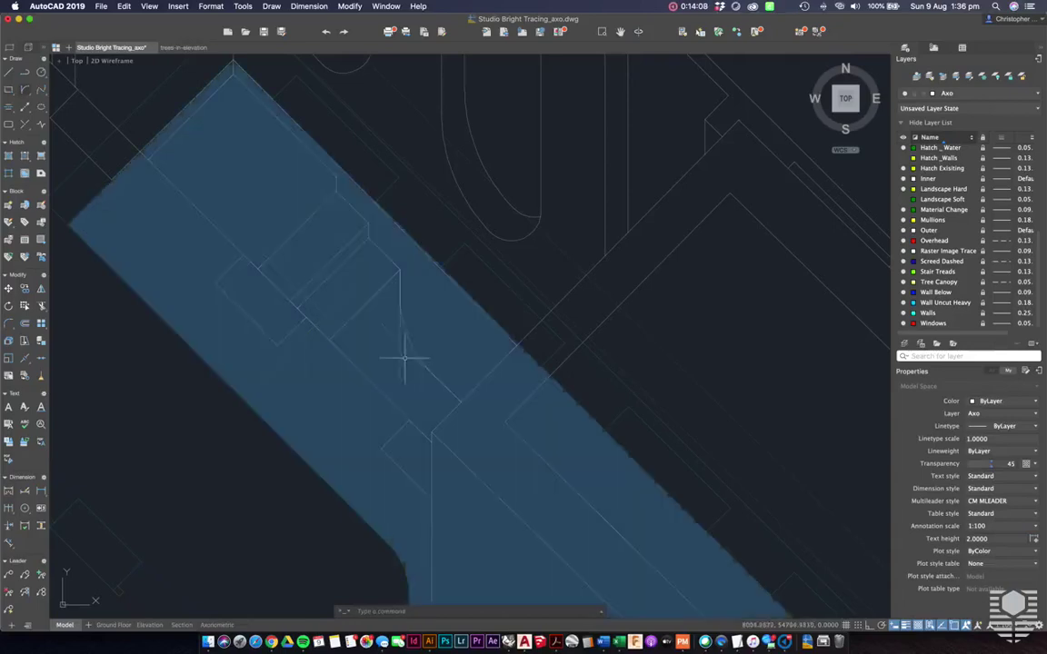
{"action": "key", "text": "Escape"}
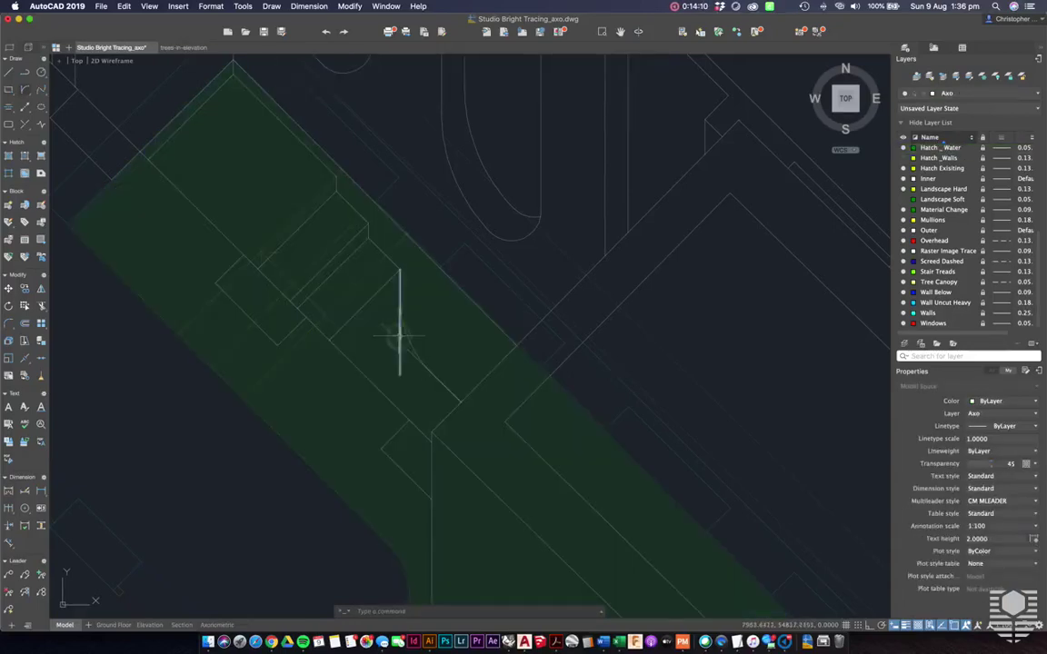
Step: Trim the two guide lines beside the curved edge back to the corner where they cross, and delete both guides
{"action": "left_click", "coordinate": [401, 337]}
{"action": "type", "text": "tr"}
{"action": "key", "text": "Return"}
{"action": "left_click", "coordinate": [400, 359]}
{"action": "key", "text": "Escape"}
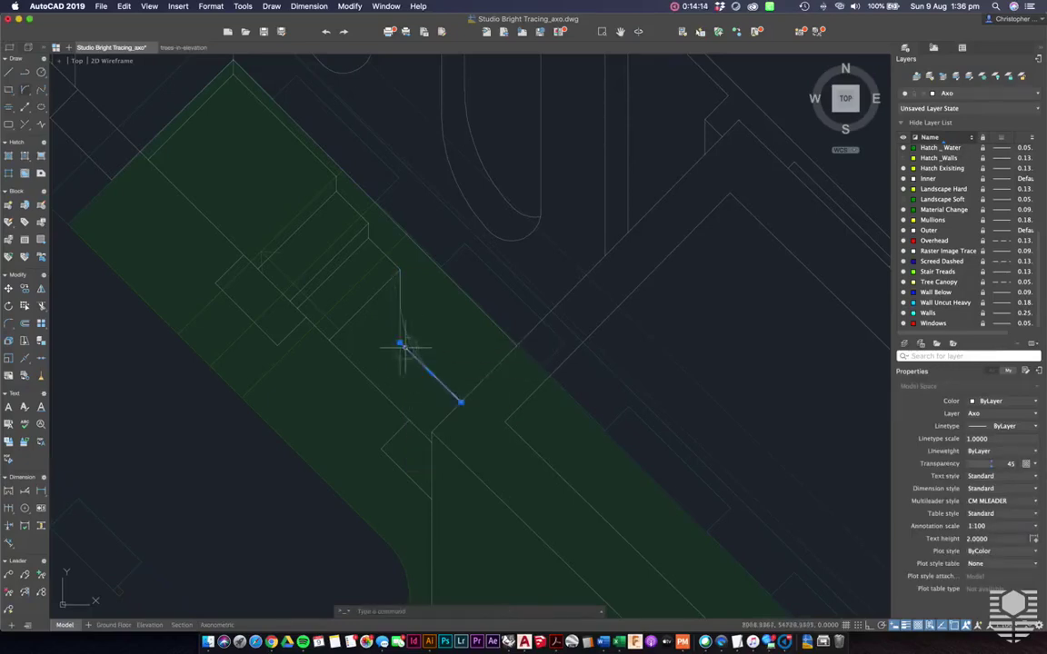
{"action": "key", "text": "Return"}
{"action": "left_click", "coordinate": [399, 354]}
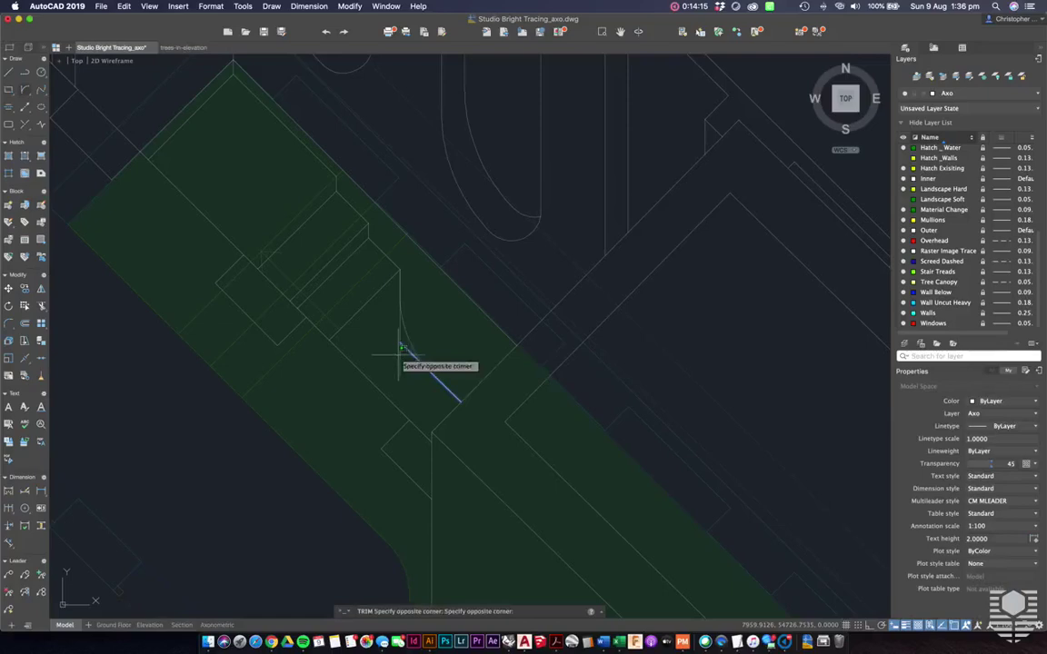
{"action": "left_click", "coordinate": [406, 360]}
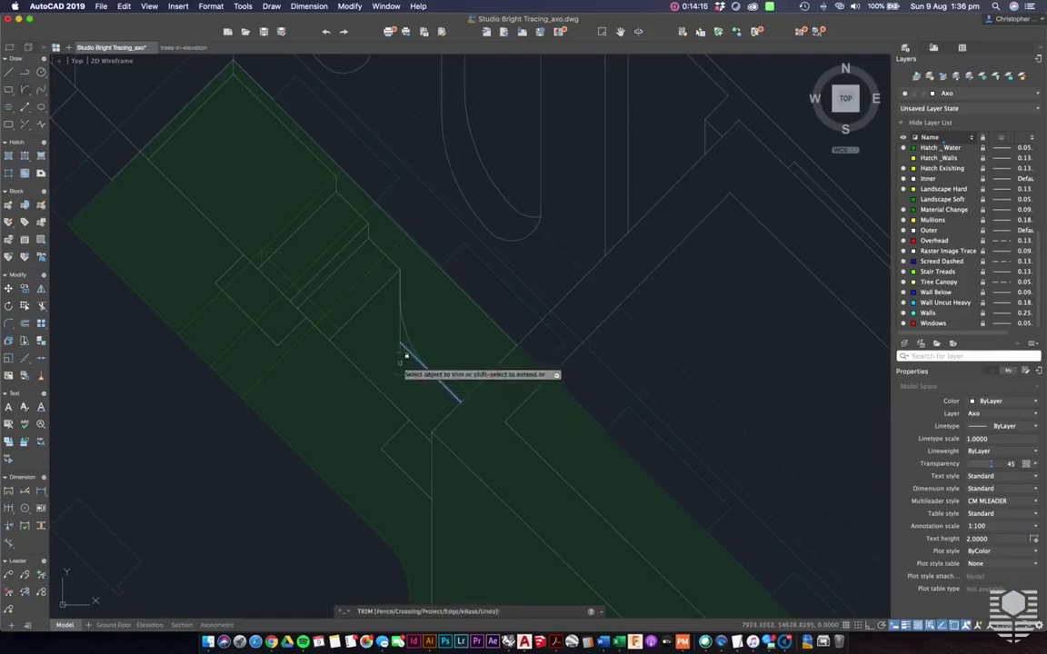
{"action": "key", "text": "Escape"}
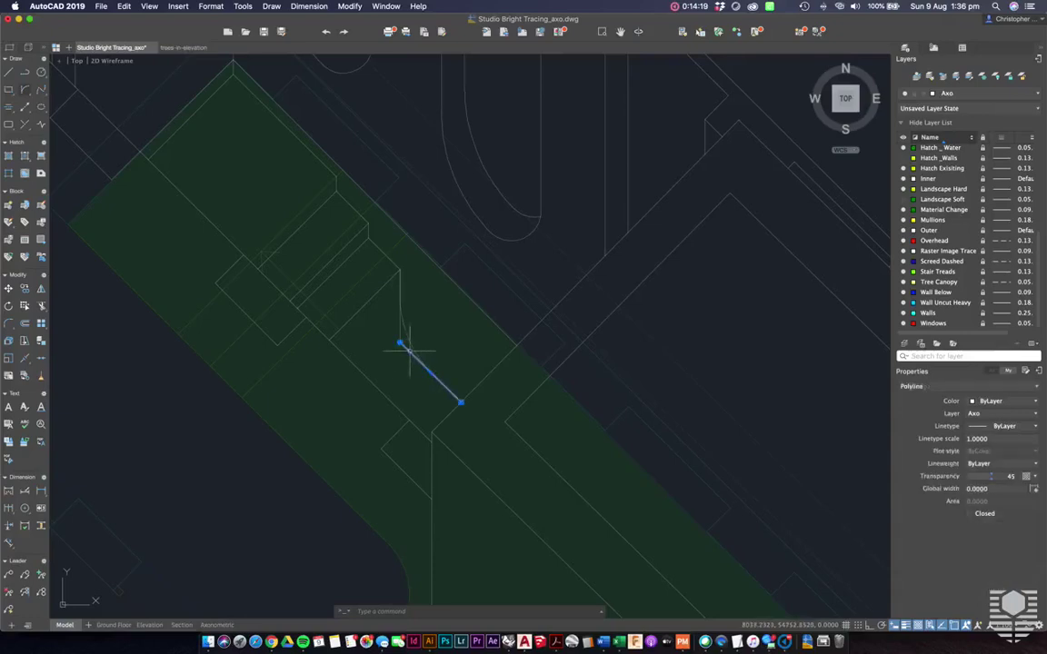
{"action": "key", "text": "Escape"}
{"action": "key", "text": "Escape"}
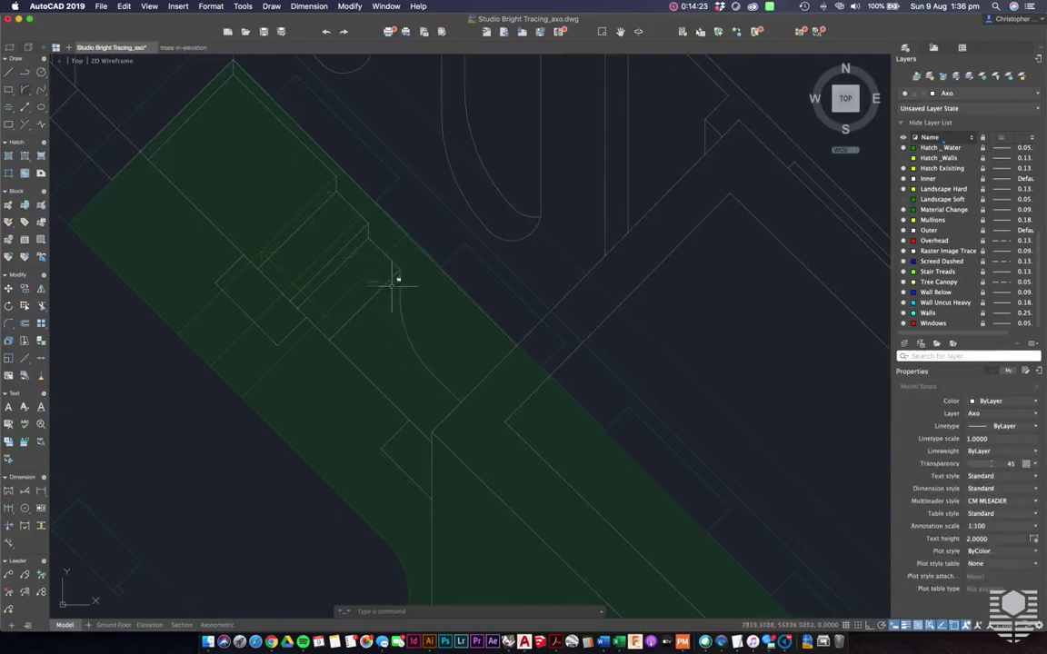
Step: Review the whole wireframe axonometric, its courtyard window openings, and the rotated plan and hatched axonometric beside it
{"action": "scroll", "coordinate": [397, 282], "scroll_direction": "down", "scroll_amount": 10}
{"action": "scroll", "coordinate": [397, 282], "scroll_direction": "down", "scroll_amount": 8}
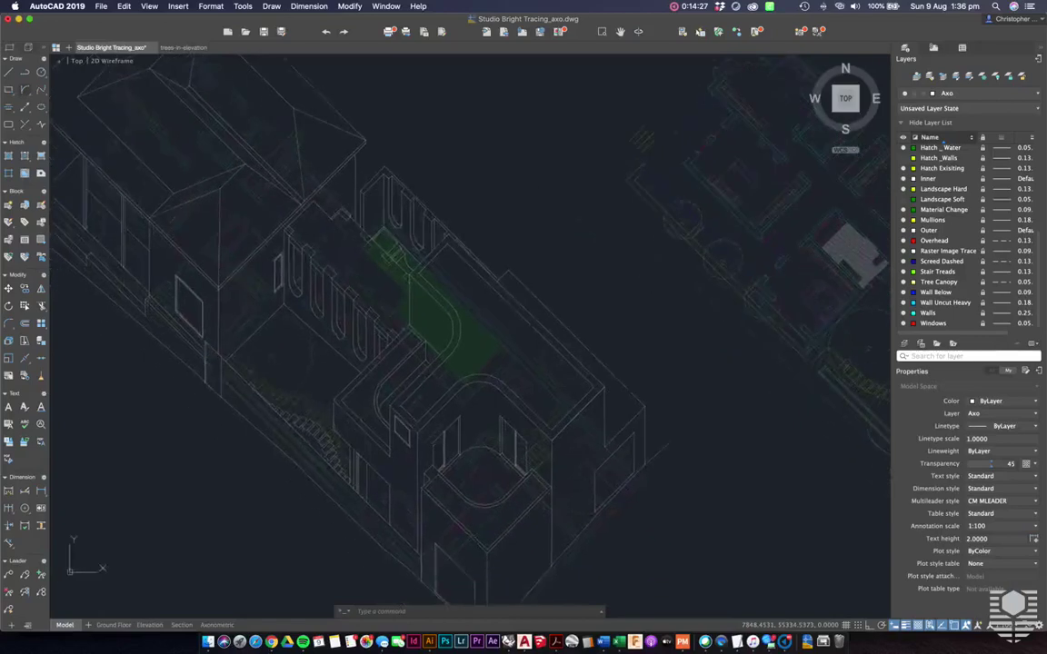
{"action": "middle_click_drag", "start_coordinate": [390, 307], "coordinate": [408, 237]}
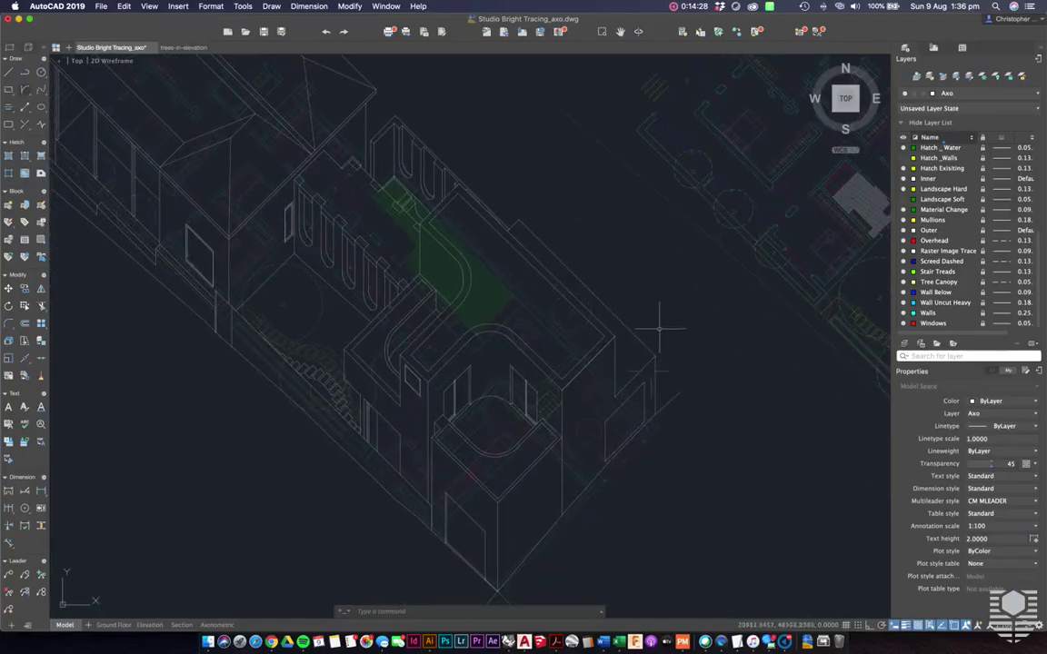
{"action": "scroll", "coordinate": [672, 340], "scroll_direction": "down", "scroll_amount": 2}
{"action": "middle_click_drag", "start_coordinate": [602, 417], "coordinate": [576, 409]}
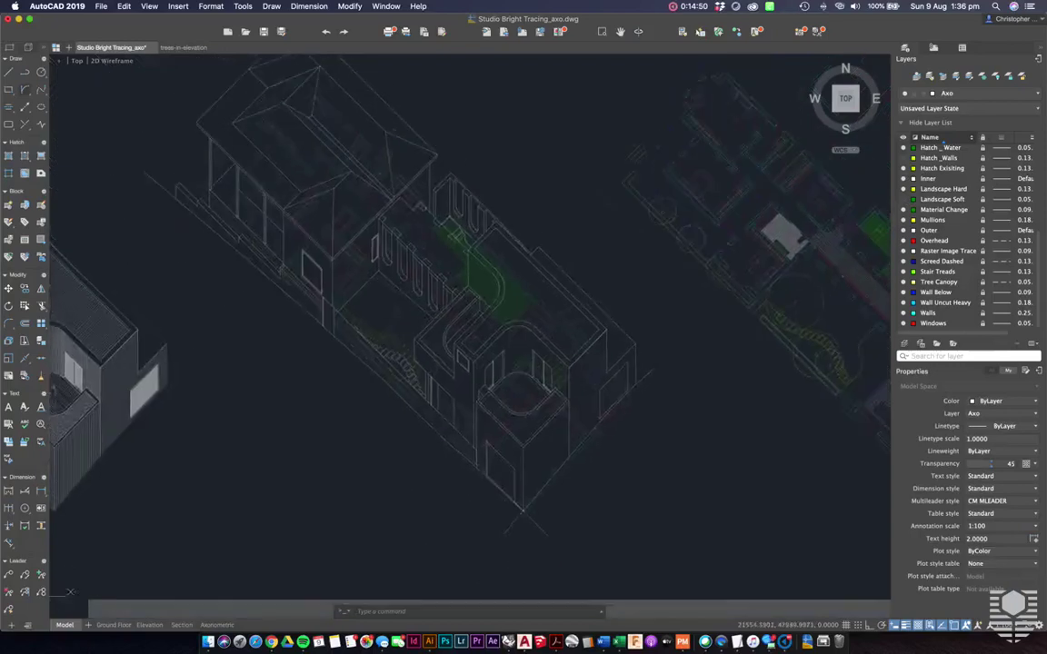
{"action": "scroll", "coordinate": [576, 409], "scroll_direction": "up", "scroll_amount": 3}
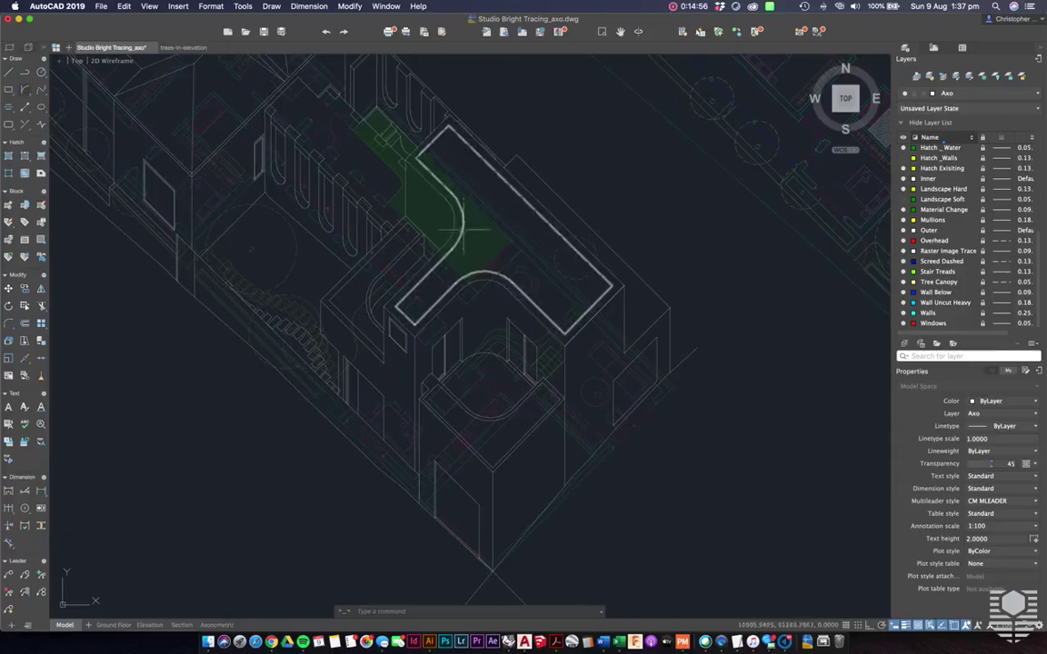
{"action": "middle_click_drag", "start_coordinate": [421, 414], "coordinate": [439, 455]}
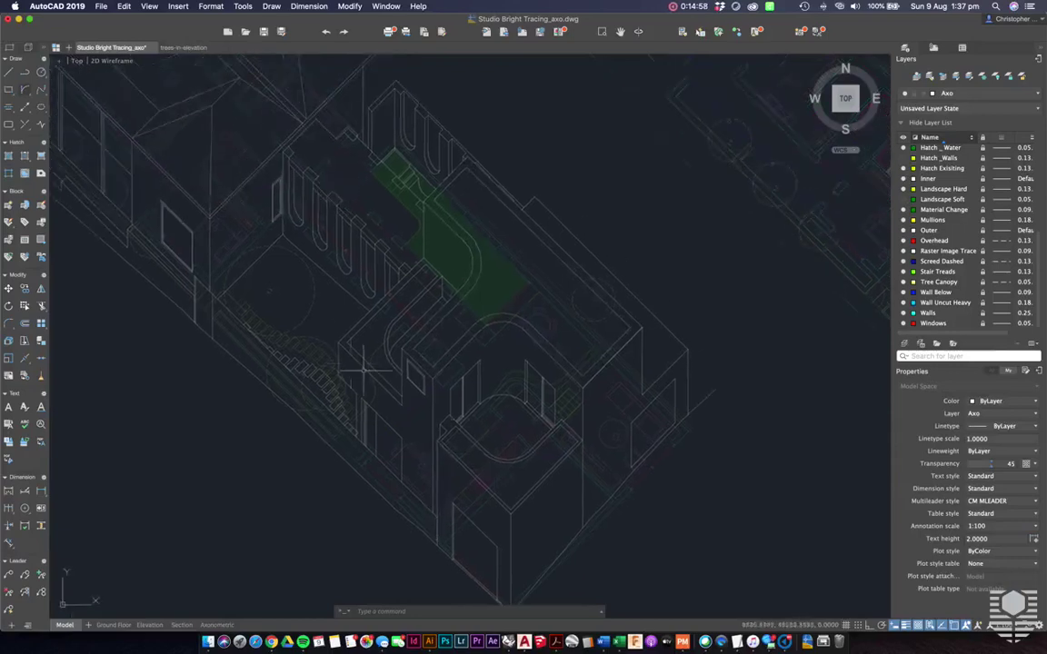
{"action": "scroll", "coordinate": [363, 368], "scroll_direction": "up", "scroll_amount": 1}
{"action": "scroll", "coordinate": [308, 274], "scroll_direction": "up", "scroll_amount": 3}
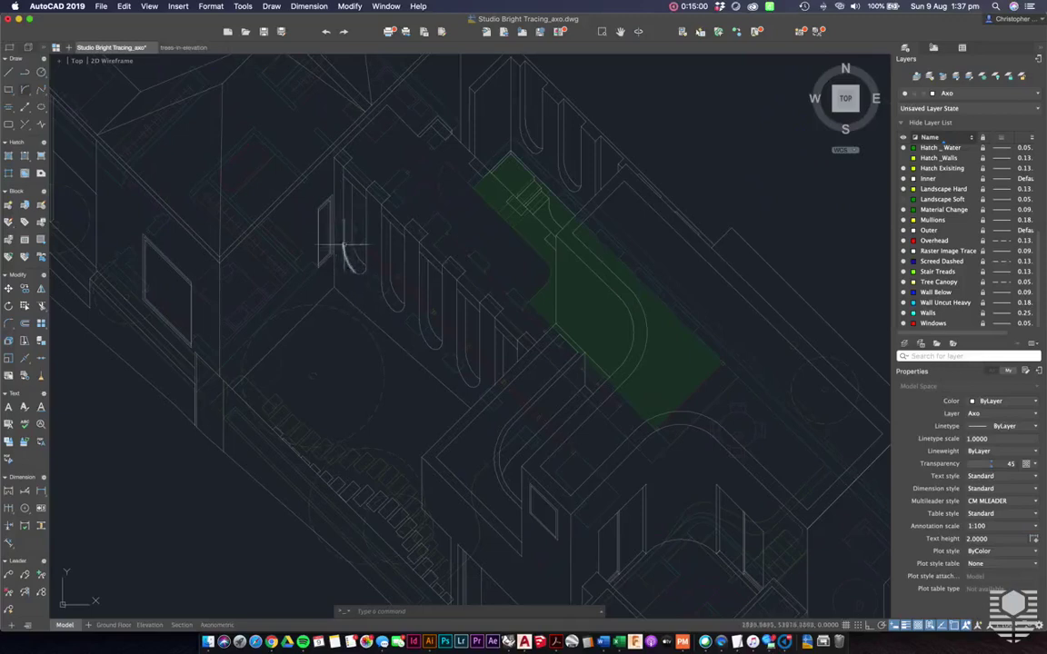
{"action": "scroll", "coordinate": [372, 272], "scroll_direction": "down", "scroll_amount": 4}
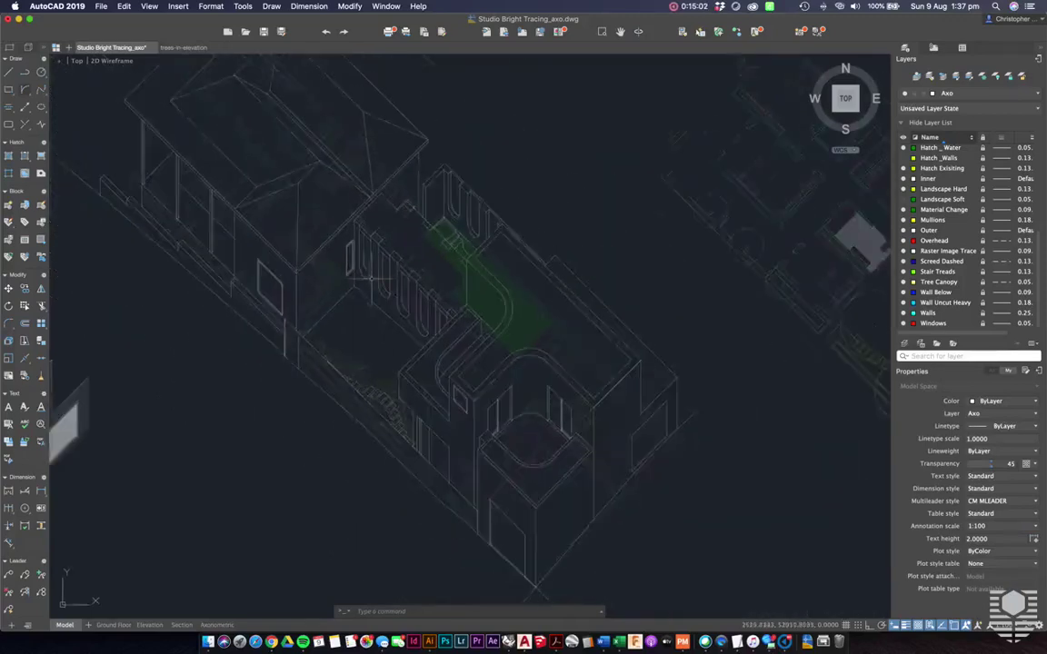
{"action": "scroll", "coordinate": [371, 277], "scroll_direction": "down", "scroll_amount": 3}
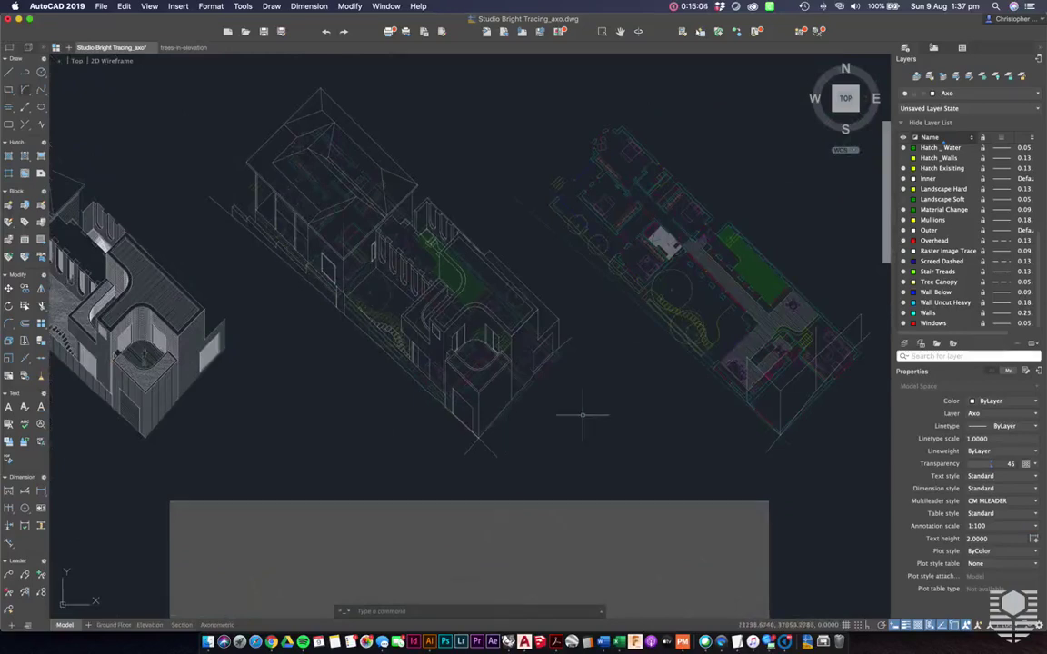
Step: Compare the wireframe axonometric with the rotated plan and the coloured elevation tracing it was constructed from
{"action": "scroll", "coordinate": [582, 415], "scroll_direction": "up", "scroll_amount": 2}
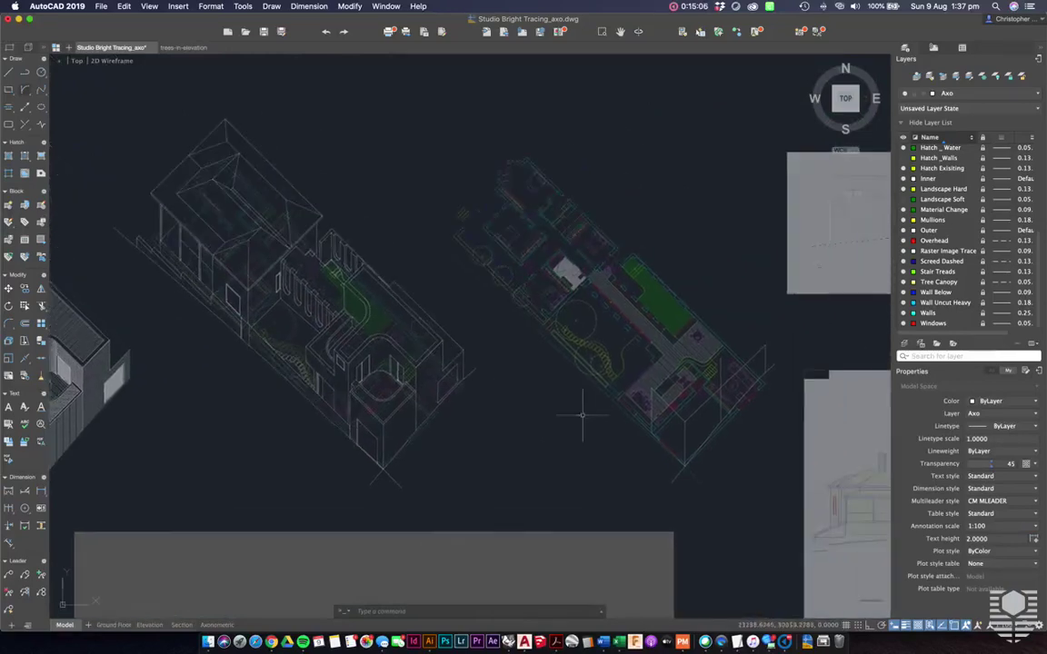
{"action": "middle_click_drag", "start_coordinate": [284, 394], "coordinate": [331, 404]}
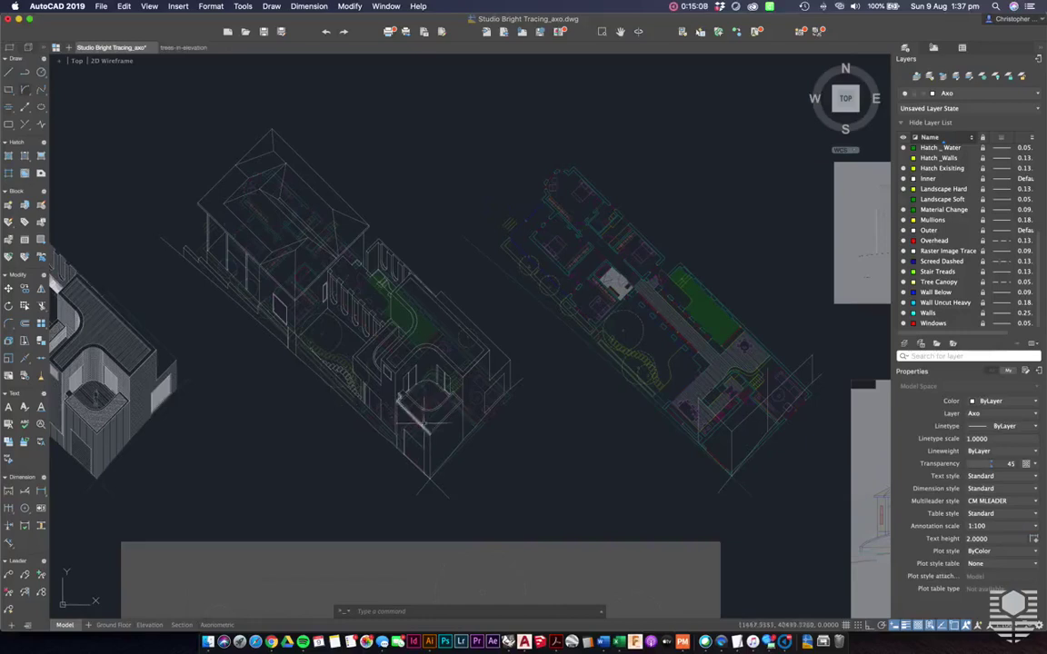
{"action": "scroll", "coordinate": [664, 406], "scroll_direction": "right", "scroll_amount": 3}
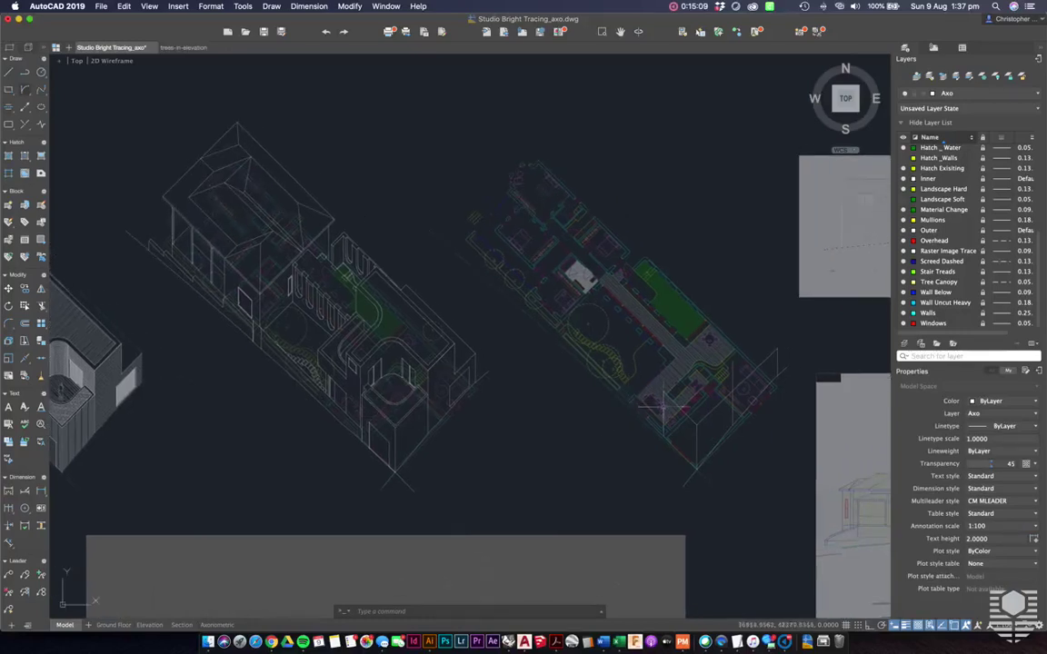
{"action": "scroll", "coordinate": [400, 458], "scroll_direction": "up", "scroll_amount": 5}
{"action": "scroll", "coordinate": [398, 460], "scroll_direction": "down", "scroll_amount": 4}
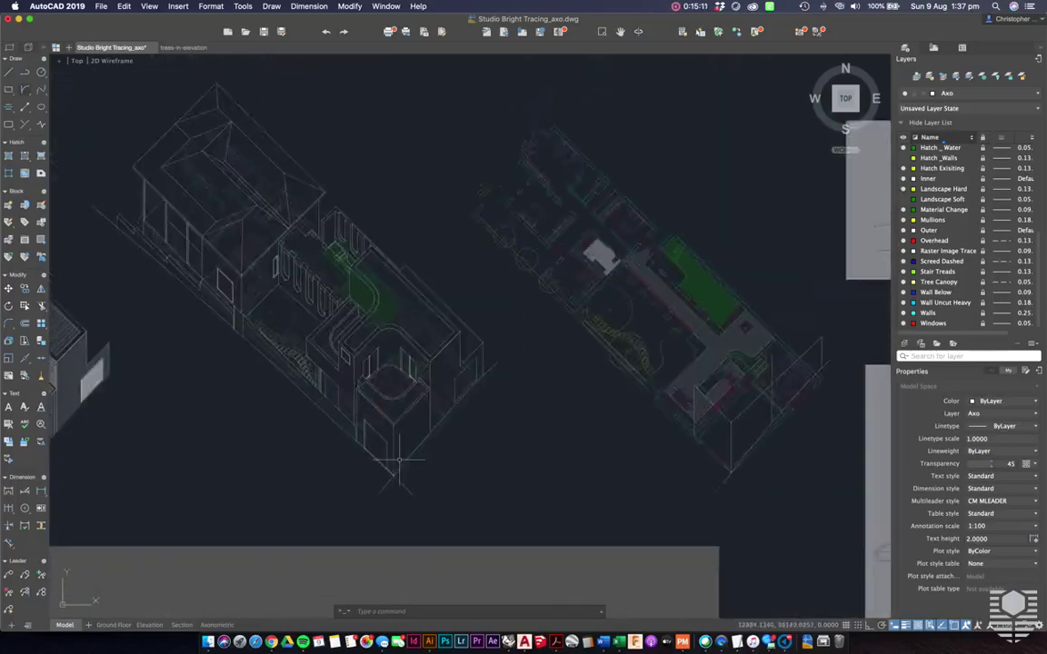
{"action": "scroll", "coordinate": [398, 460], "scroll_direction": "right", "scroll_amount": 10}
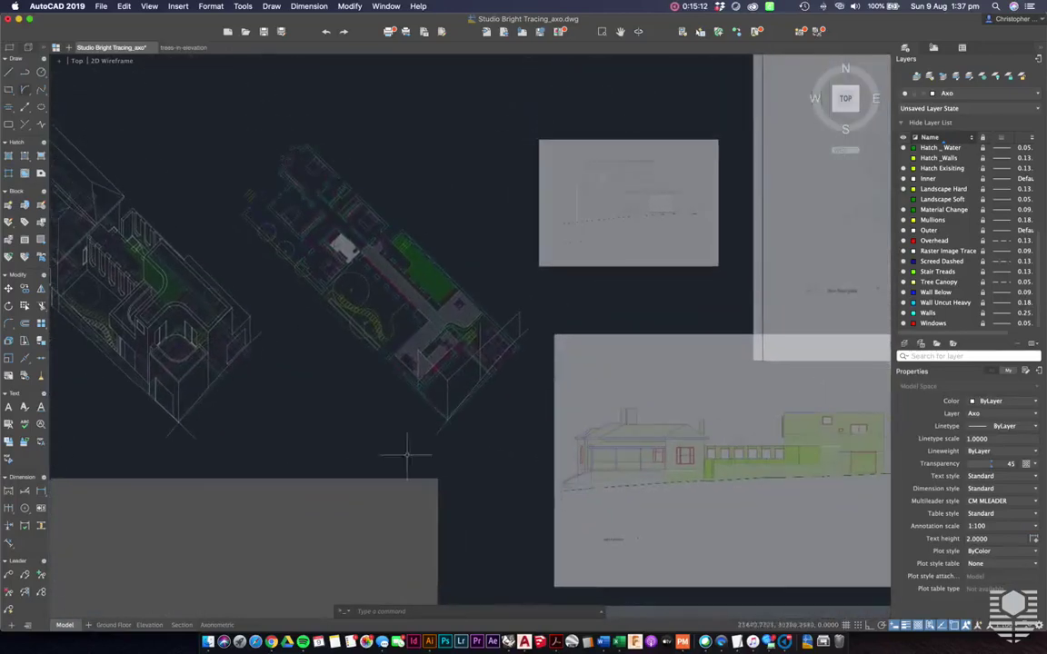
{"action": "scroll", "coordinate": [827, 452], "scroll_direction": "left", "scroll_amount": 10}
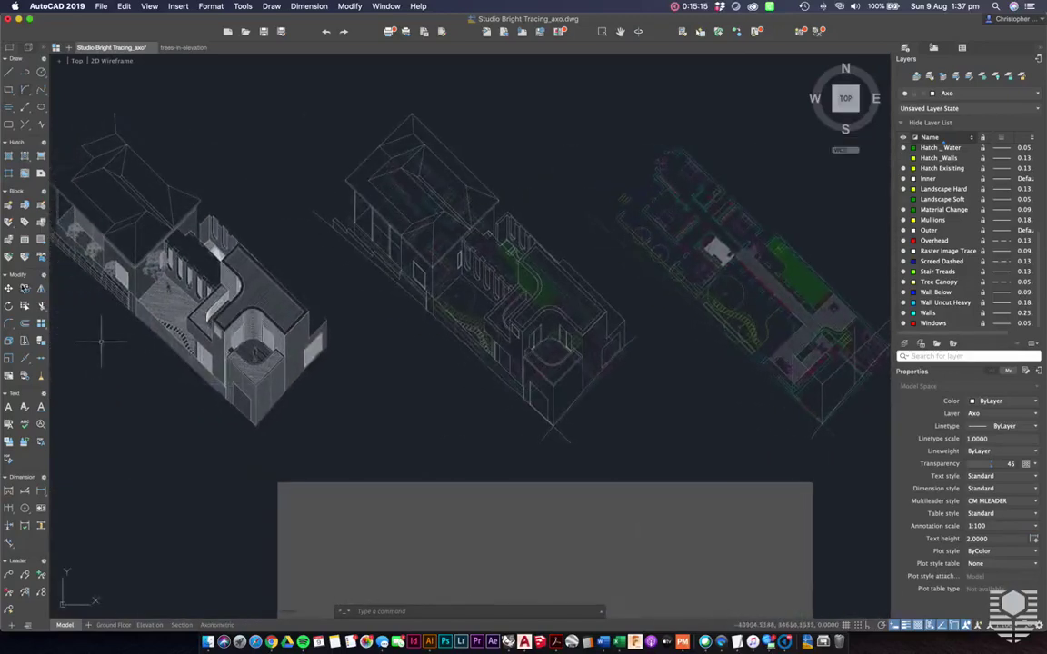
Step: Examine the finished hatched axonometric up close, including its wall and roof hatching, curved terrace, courtyard trees and figures
{"action": "scroll", "coordinate": [91, 307], "scroll_direction": "down", "scroll_amount": 2}
{"action": "scroll", "coordinate": [123, 312], "scroll_direction": "left", "scroll_amount": 2}
{"action": "scroll", "coordinate": [127, 283], "scroll_direction": "up", "scroll_amount": 6}
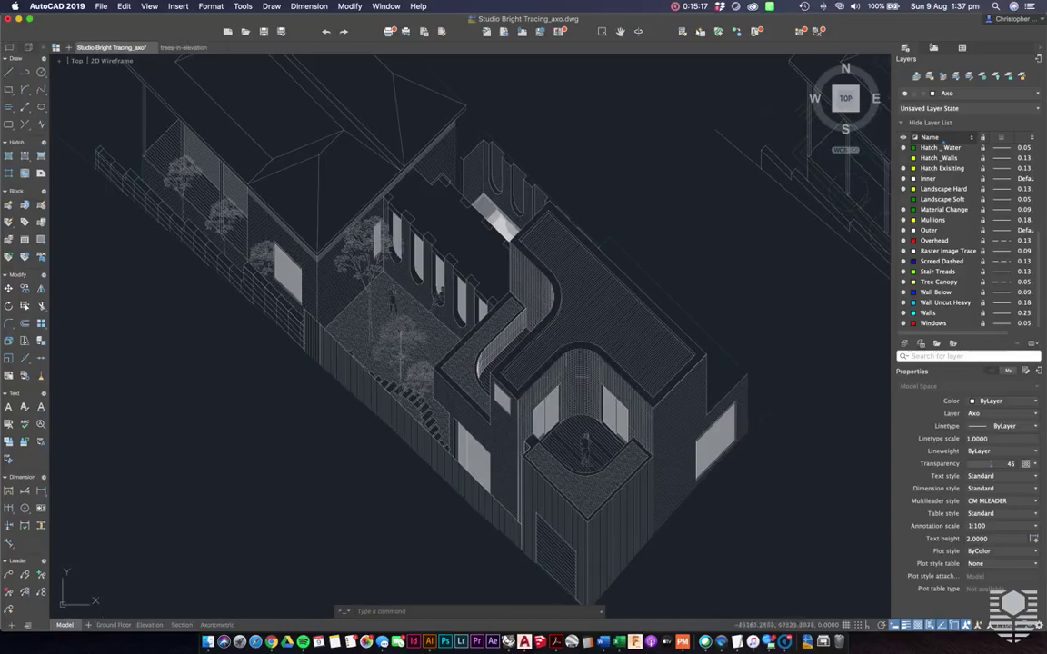
{"action": "scroll", "coordinate": [783, 346], "scroll_direction": "up", "scroll_amount": 2}
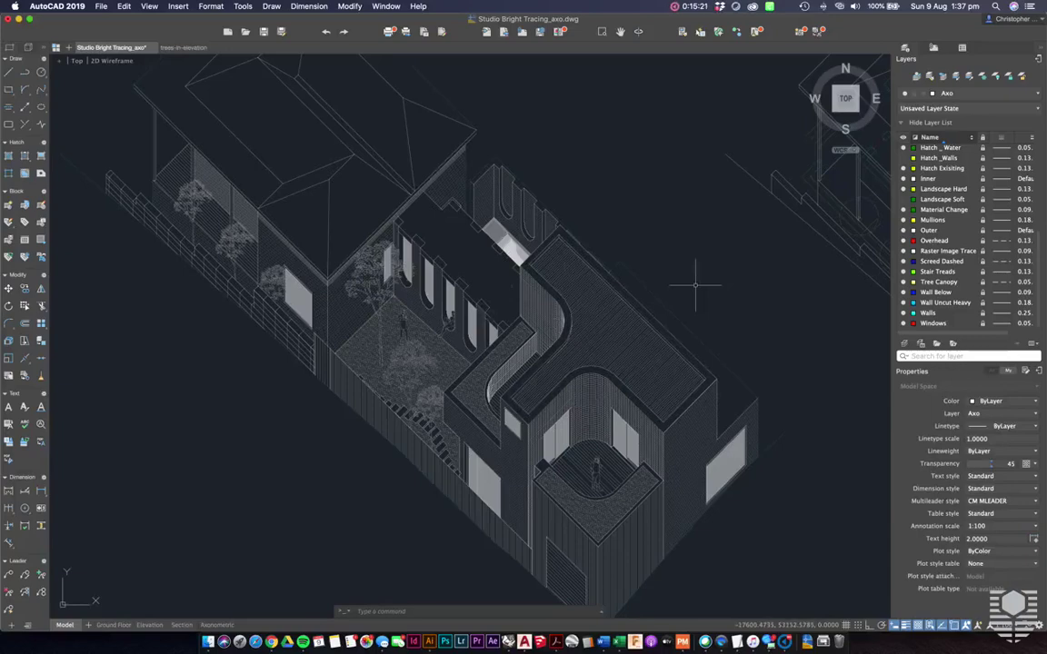
{"action": "middle_click_drag", "start_coordinate": [695, 291], "coordinate": [694, 278]}
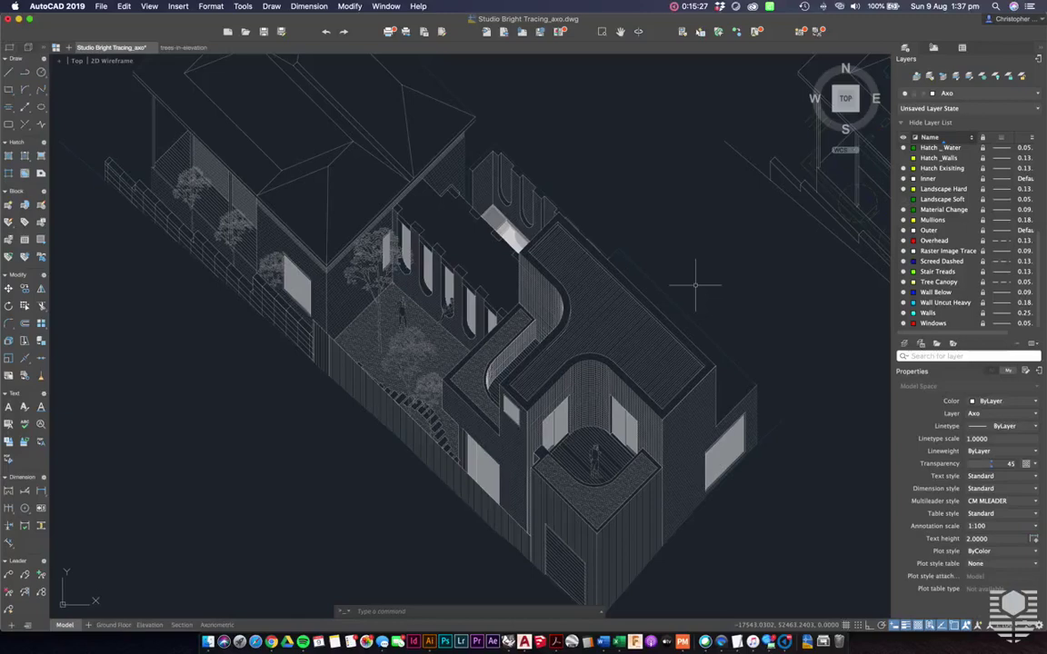
{"action": "scroll", "coordinate": [685, 306], "scroll_direction": "down", "scroll_amount": 1}
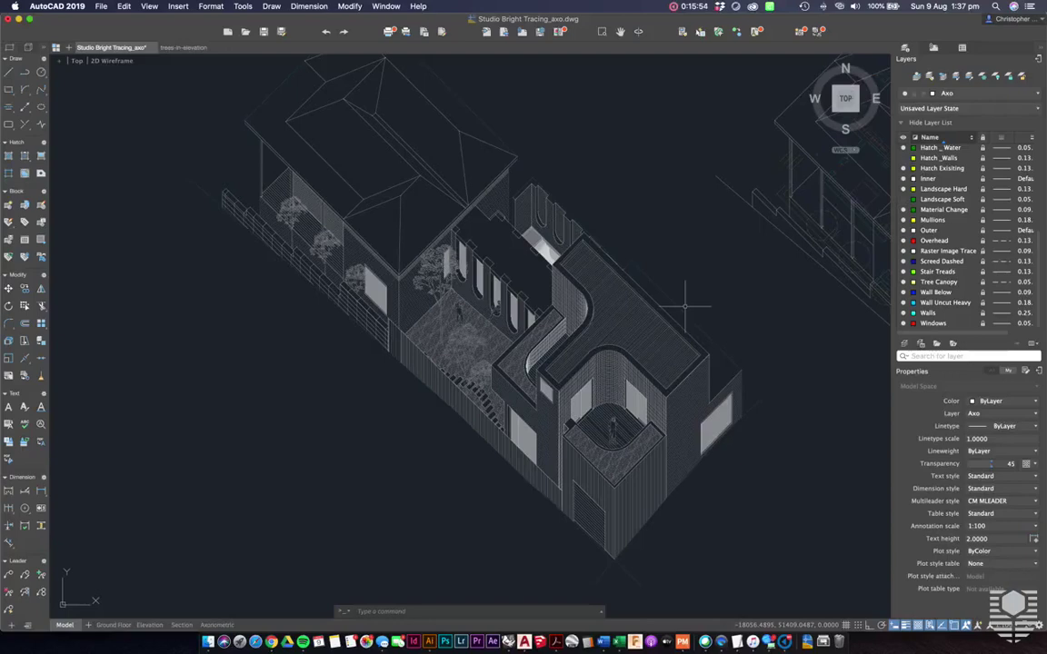
{"action": "scroll", "coordinate": [685, 306], "scroll_direction": "down", "scroll_amount": 1}
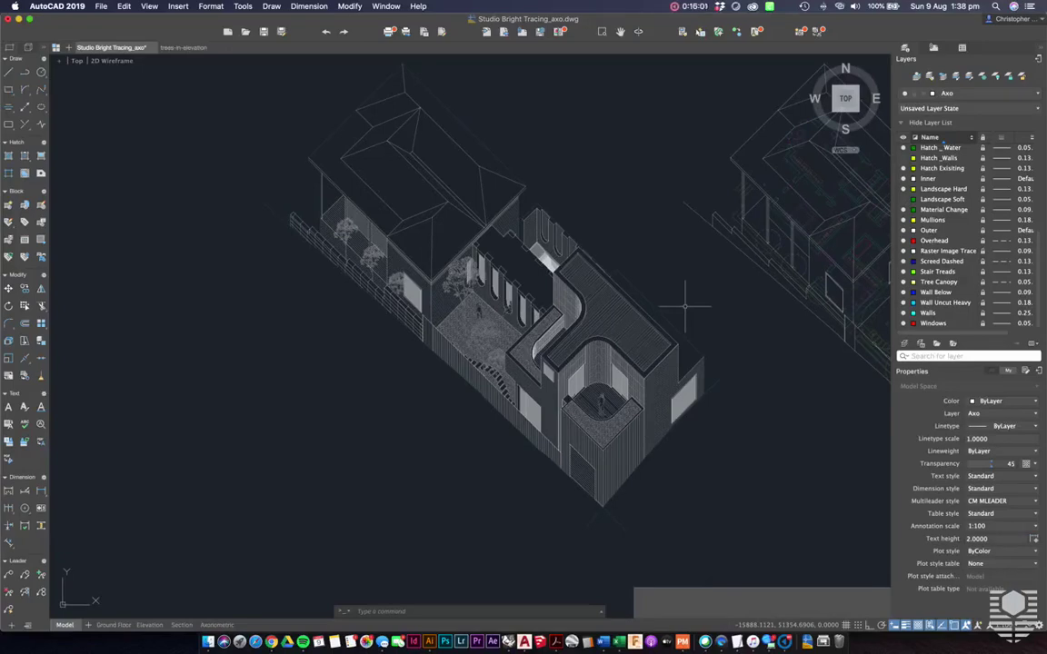
{"action": "middle_click_drag", "start_coordinate": [685, 306], "coordinate": [650, 327]}
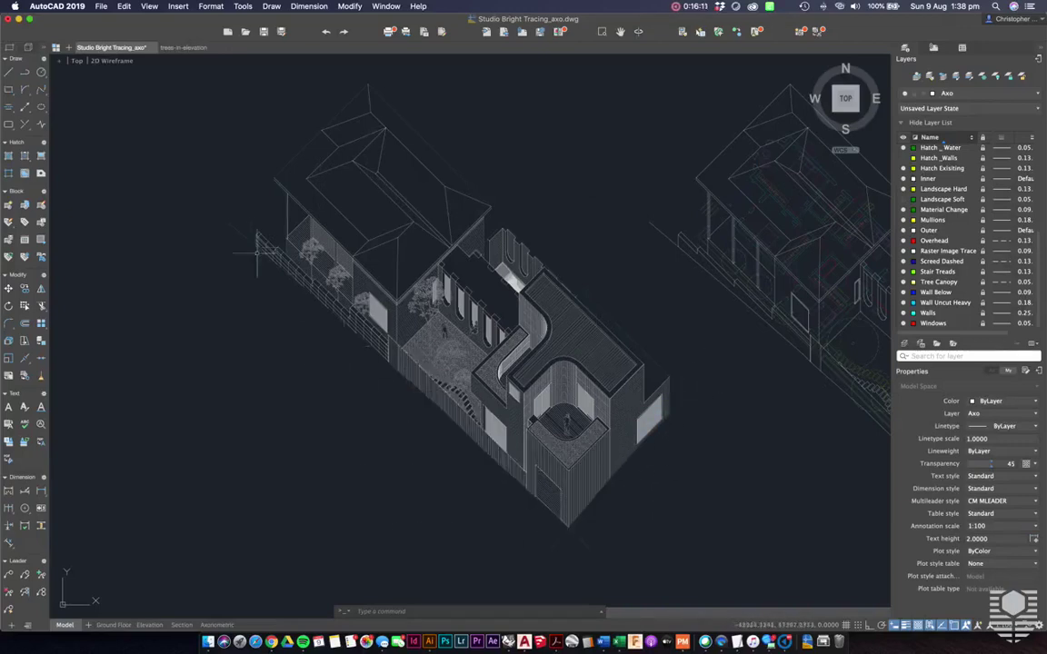
{"action": "scroll", "coordinate": [599, 536], "scroll_direction": "down", "scroll_amount": 3}
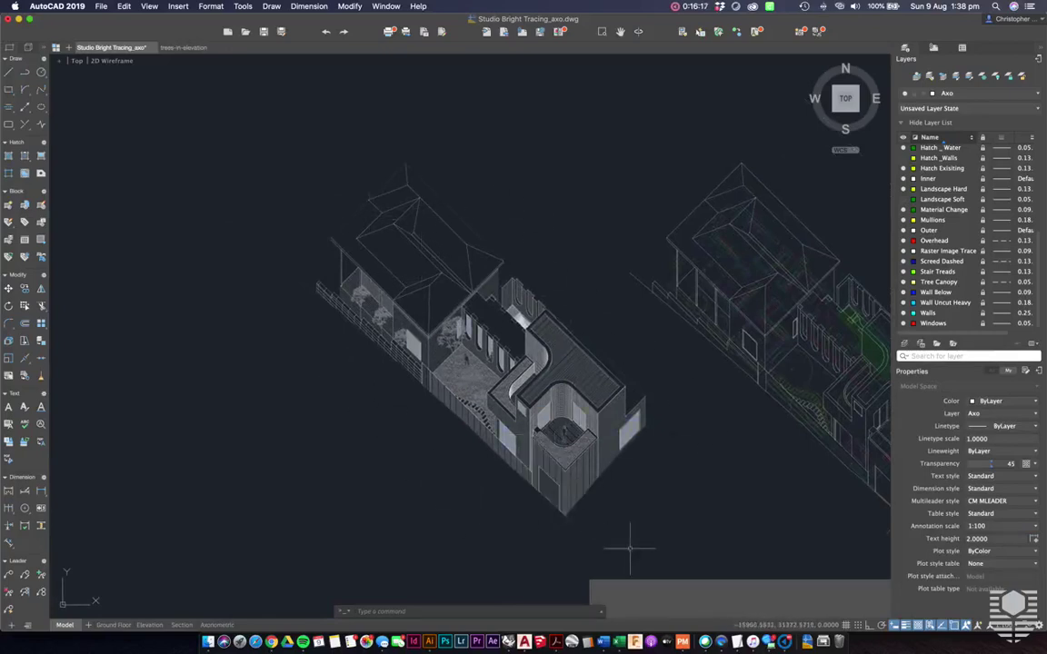
{"action": "scroll", "coordinate": [629, 548], "scroll_direction": "down", "scroll_amount": 1}
{"action": "middle_click_drag", "start_coordinate": [629, 548], "coordinate": [565, 527]}
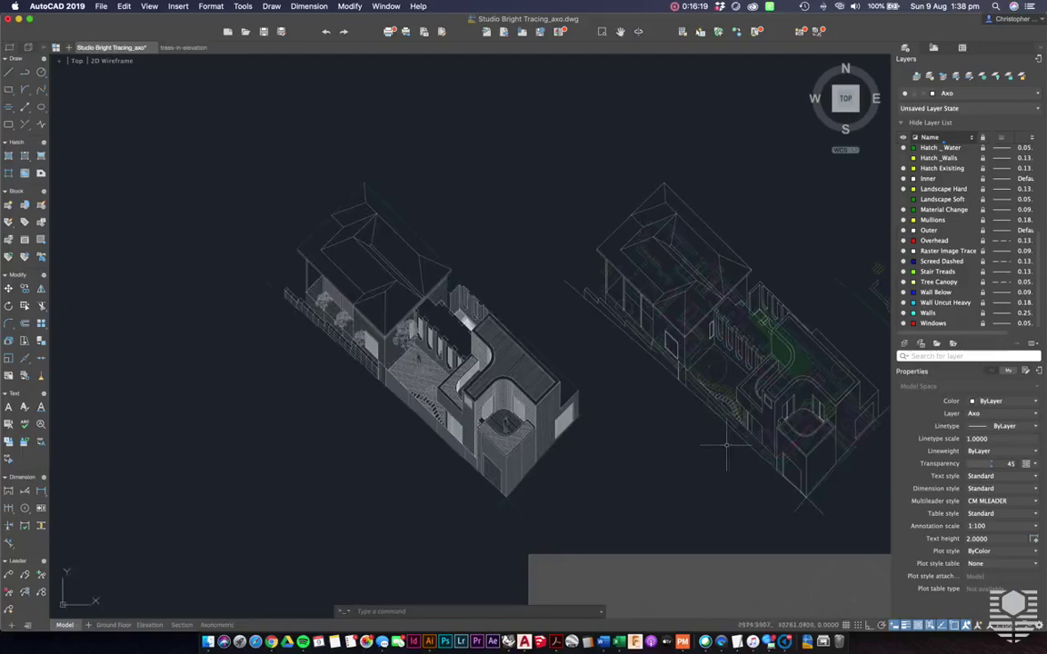
Step: Compare the plain wireframe axonometric with the finished hatched version beside it
{"action": "scroll", "coordinate": [726, 445], "scroll_direction": "up", "scroll_amount": 1}
{"action": "middle_click_drag", "start_coordinate": [725, 445], "coordinate": [652, 454]}
{"action": "scroll", "coordinate": [725, 446], "scroll_direction": "down", "scroll_amount": 1}
{"action": "scroll", "coordinate": [741, 442], "scroll_direction": "up", "scroll_amount": 1}
{"action": "middle_click_drag", "start_coordinate": [741, 443], "coordinate": [670, 434]}
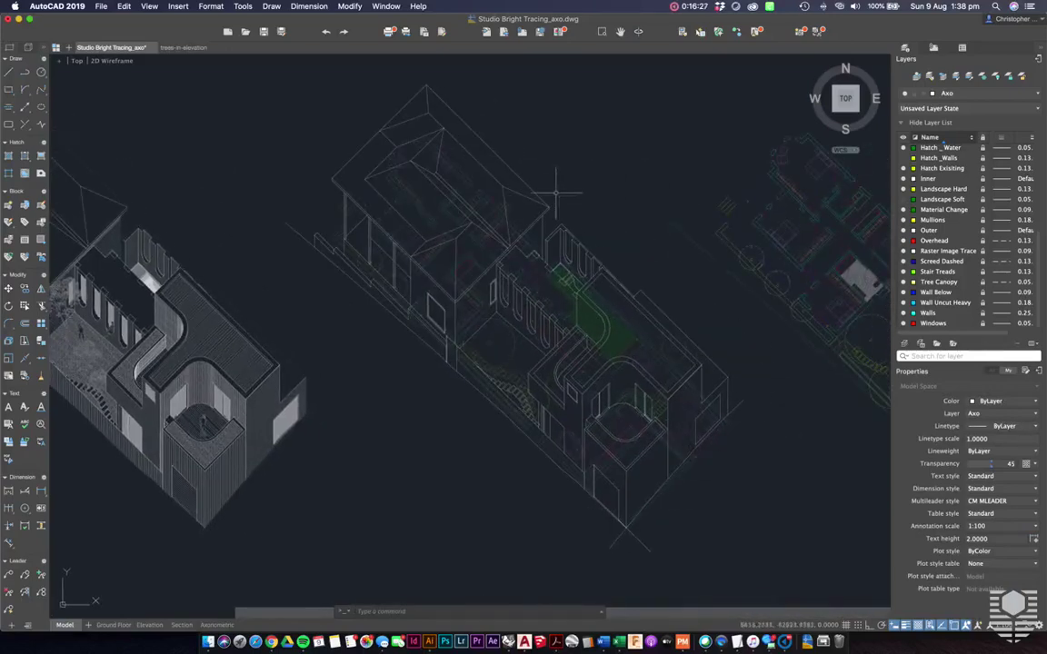
{"action": "scroll", "coordinate": [545, 309], "scroll_direction": "down", "scroll_amount": 1}
{"action": "scroll", "coordinate": [546, 307], "scroll_direction": "left", "scroll_amount": 3}
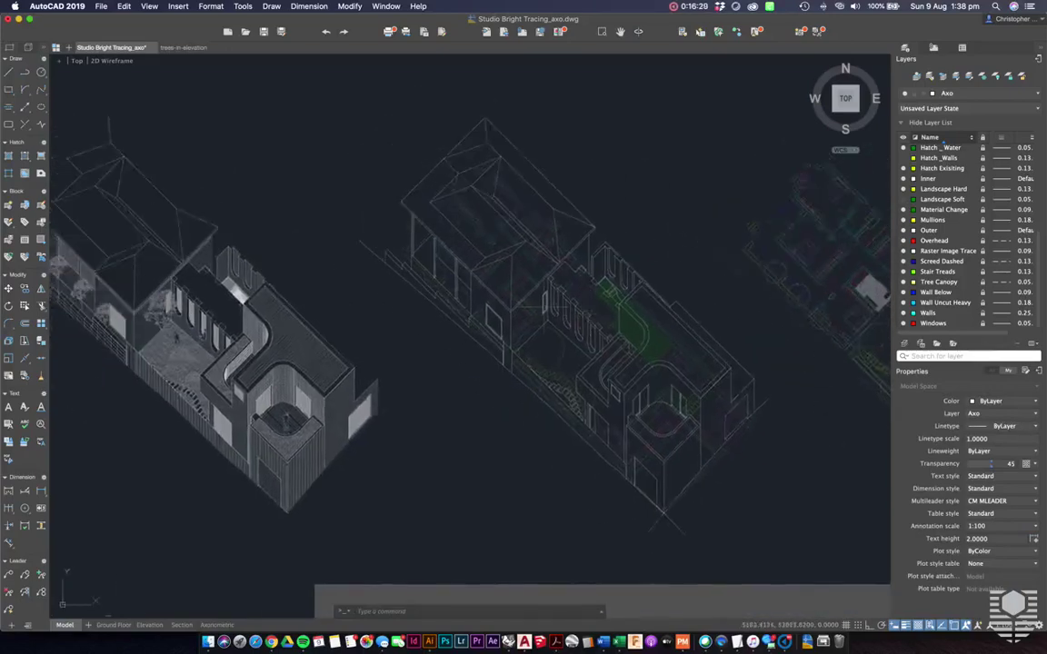
{"action": "scroll", "coordinate": [437, 199], "scroll_direction": "left", "scroll_amount": 3}
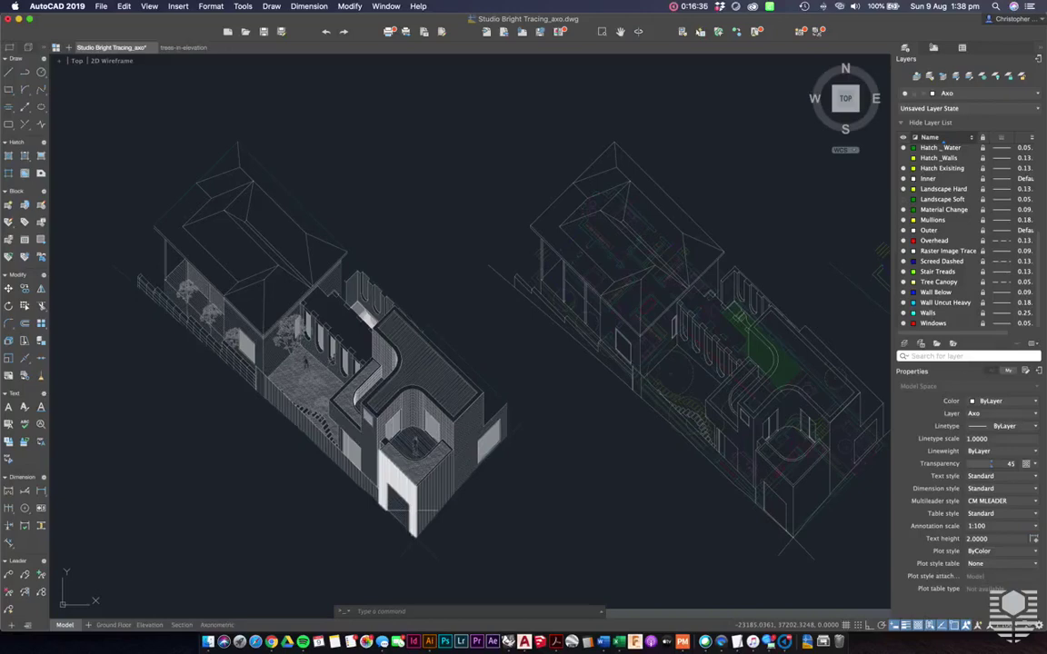
Step: View the whole sheet of the Axonometric layout and return to model space
{"action": "left_click", "coordinate": [216, 625]}
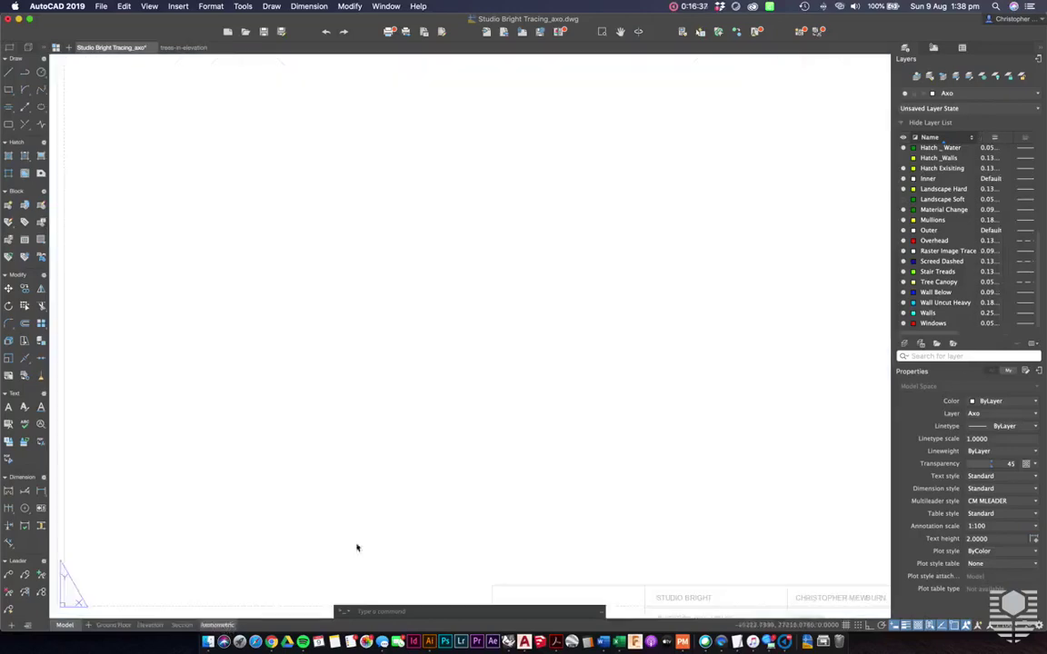
{"action": "scroll", "coordinate": [538, 416], "scroll_direction": "down", "scroll_amount": 5}
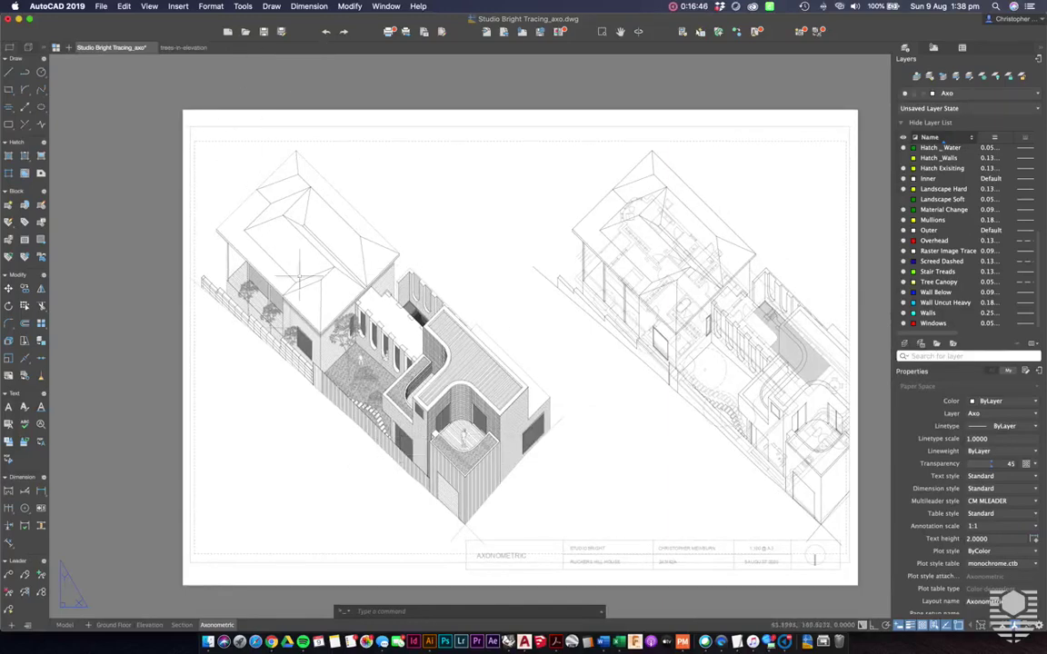
{"action": "left_click", "coordinate": [64, 625]}
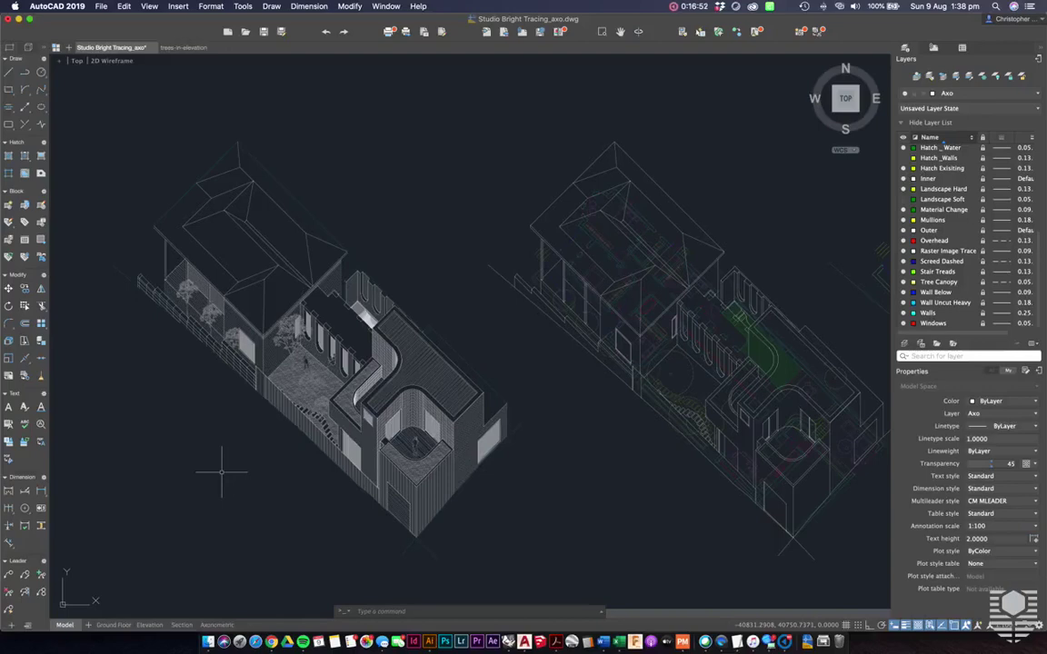
Step: Review the hatched axonometric's roof, courtyard and facade in model space, against the wireframe construction next to it
{"action": "scroll", "coordinate": [276, 364], "scroll_direction": "up", "scroll_amount": 2}
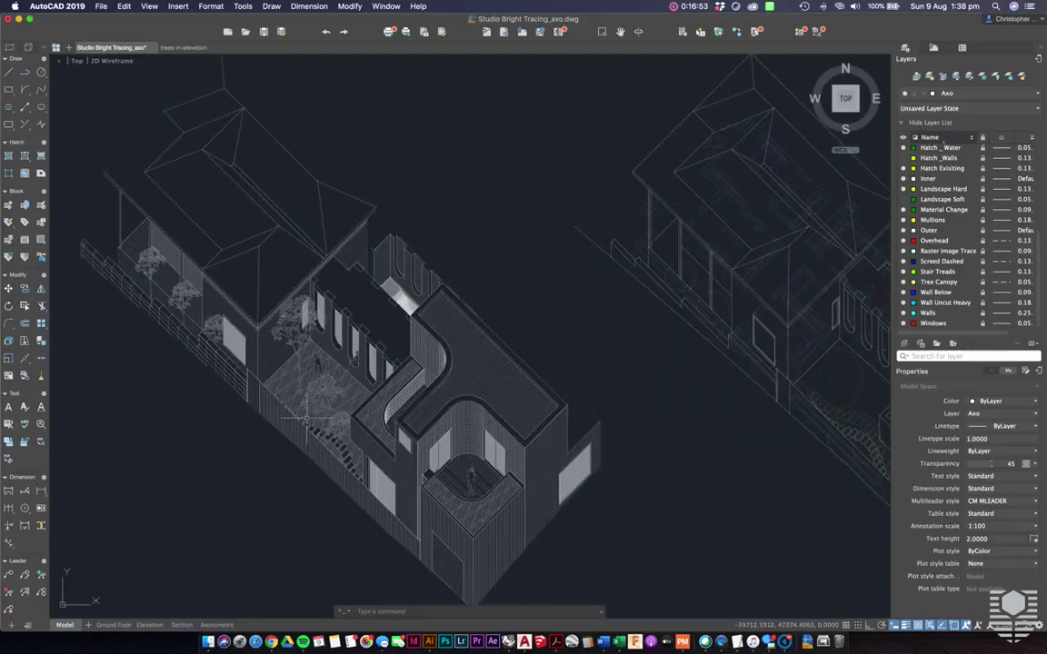
{"action": "scroll", "coordinate": [288, 419], "scroll_direction": "down", "scroll_amount": 3}
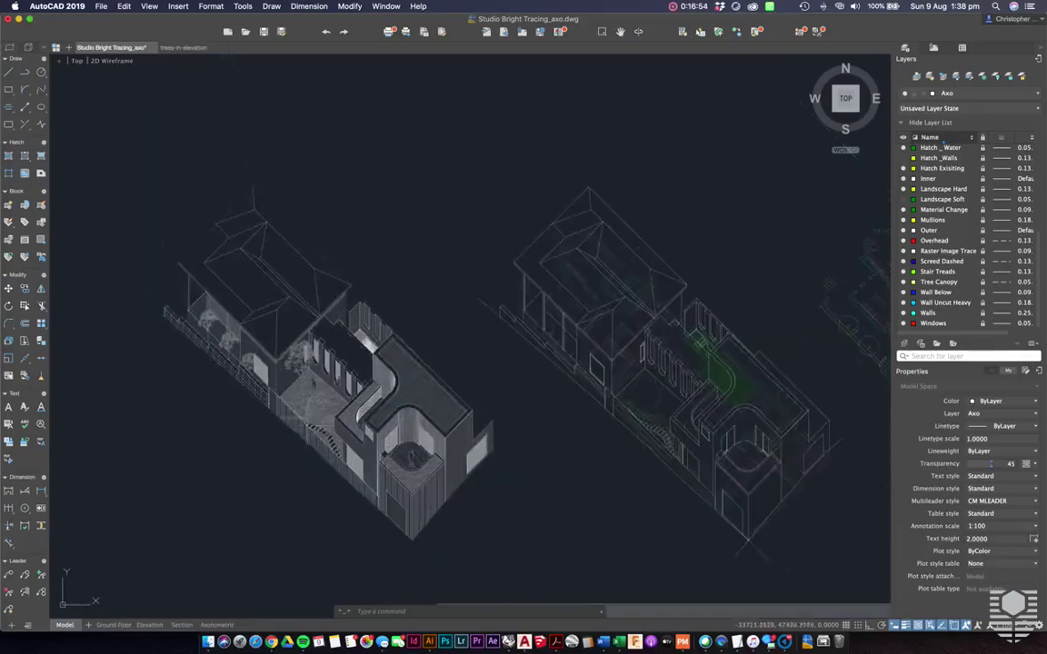
{"action": "scroll", "coordinate": [371, 501], "scroll_direction": "up", "scroll_amount": 2}
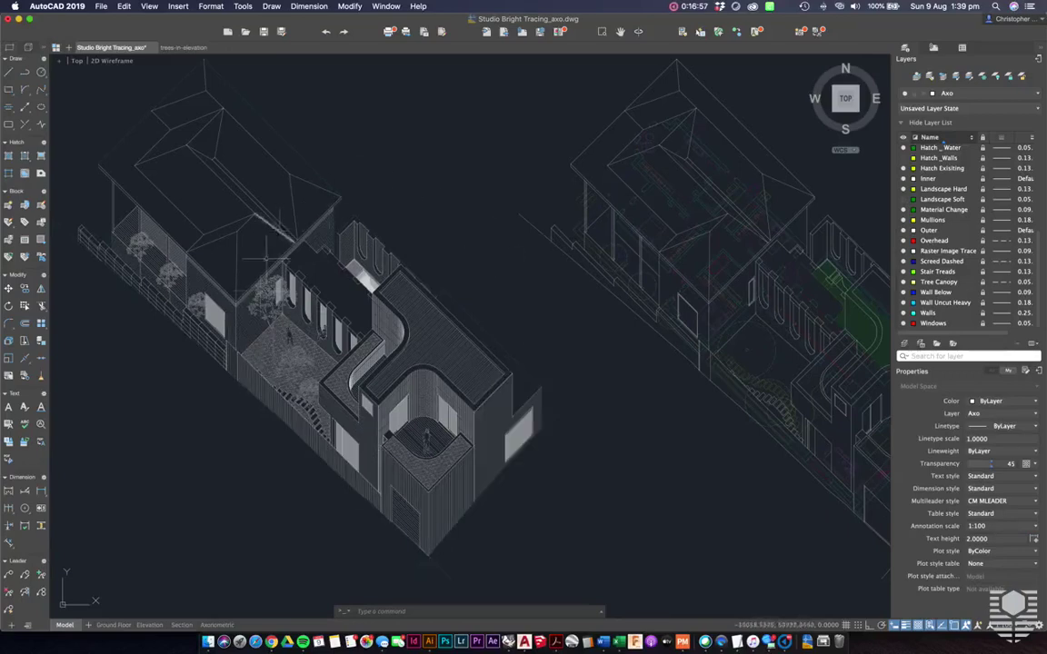
{"action": "scroll", "coordinate": [532, 346], "scroll_direction": "down", "scroll_amount": 2}
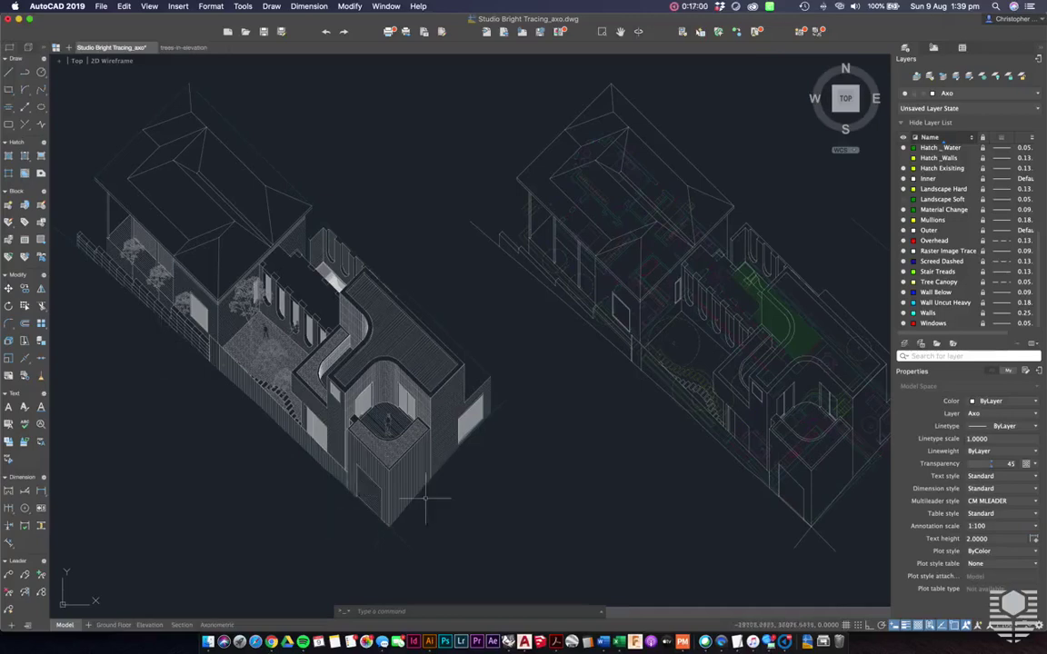
{"action": "middle_click_drag", "start_coordinate": [444, 480], "coordinate": [418, 460]}
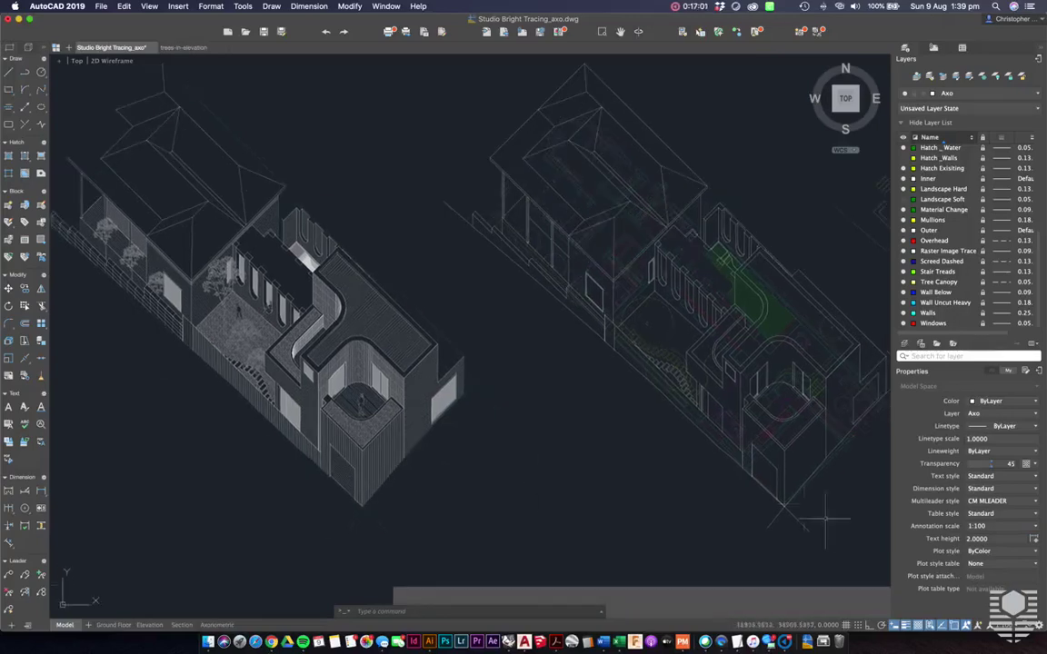
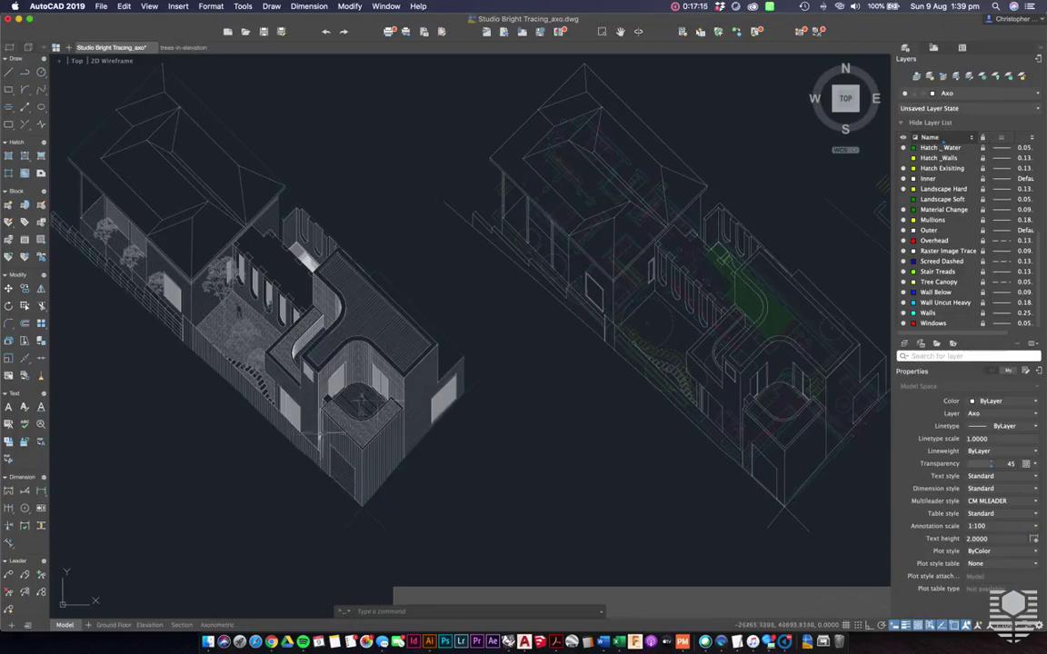
{"action": "middle_click_drag", "start_coordinate": [393, 330], "coordinate": [414, 343]}
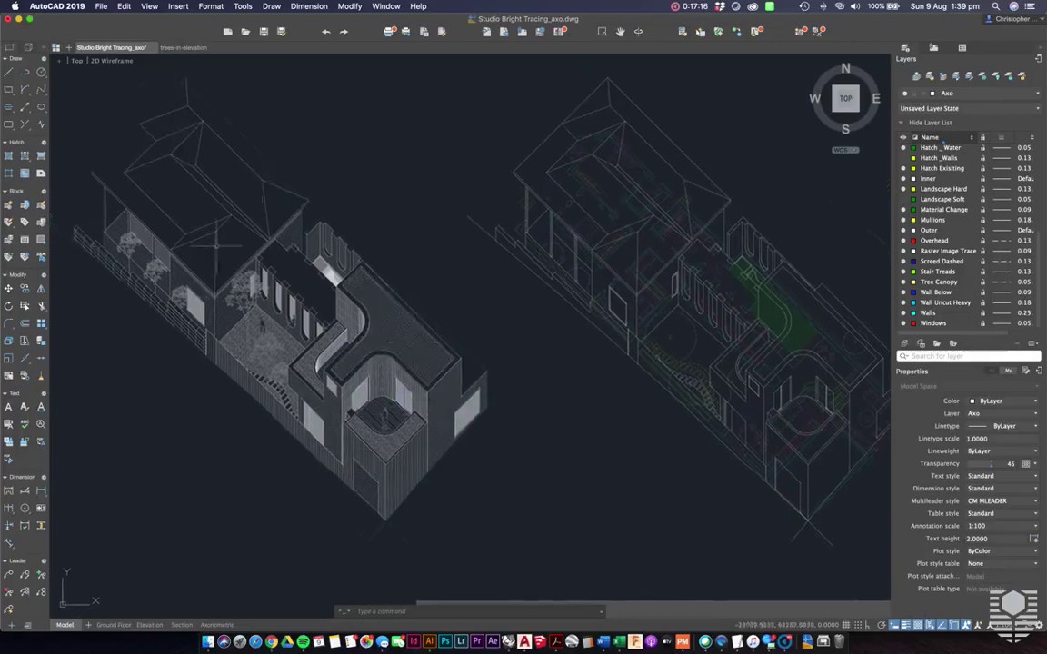
{"action": "scroll", "coordinate": [544, 343], "scroll_direction": "down", "scroll_amount": 1}
{"action": "scroll", "coordinate": [544, 345], "scroll_direction": "down", "scroll_amount": 1}
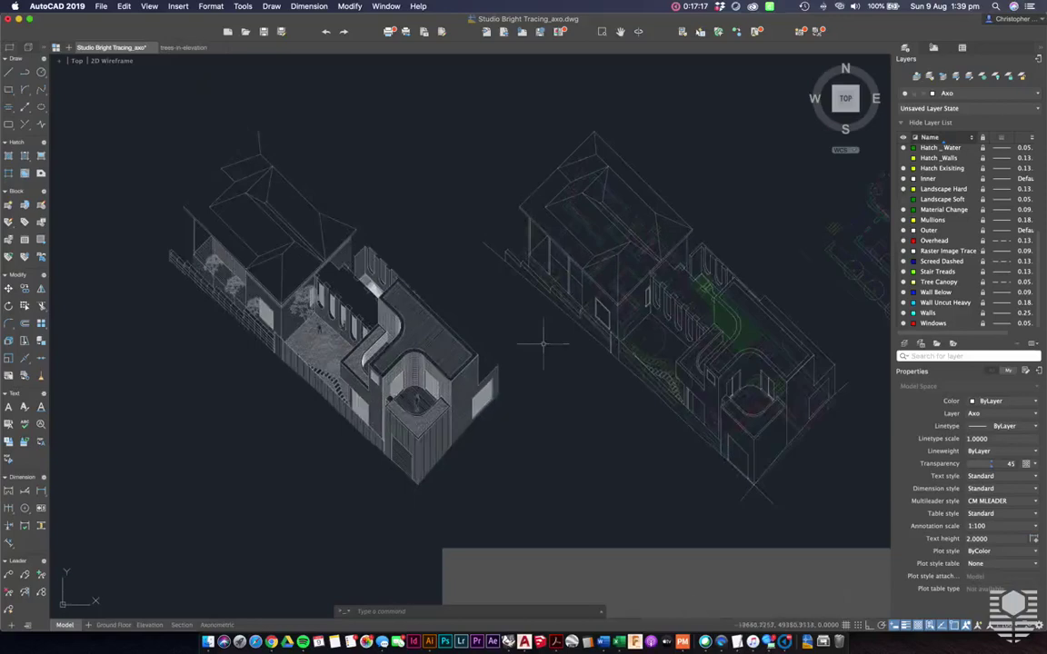
{"action": "scroll", "coordinate": [297, 392], "scroll_direction": "up", "scroll_amount": 3}
{"action": "middle_click_drag", "start_coordinate": [296, 392], "coordinate": [322, 435]}
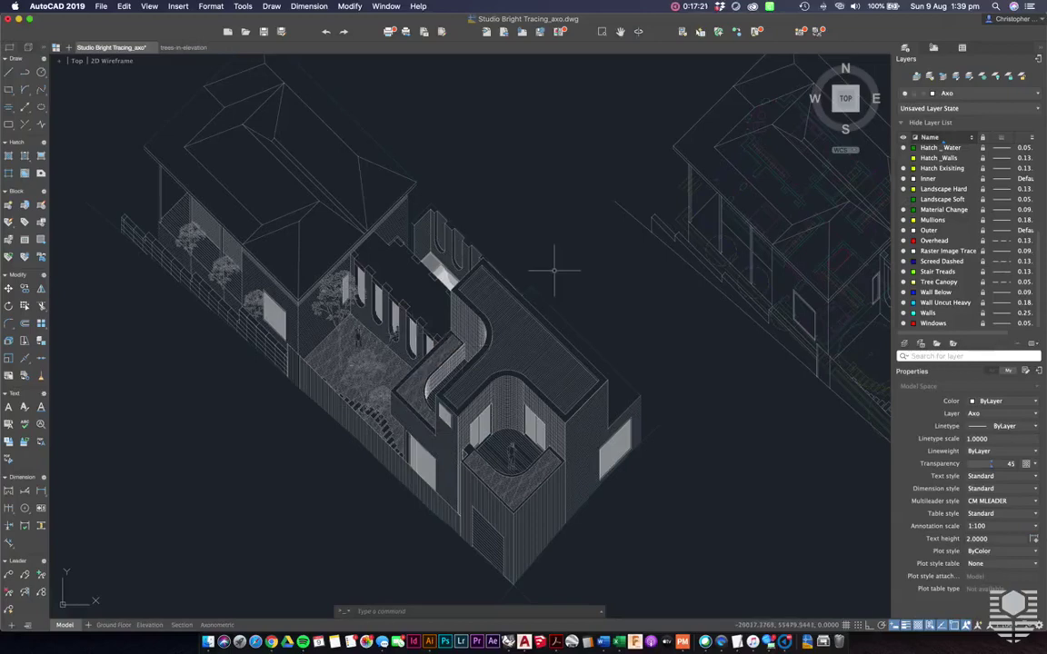
{"action": "scroll", "coordinate": [290, 350], "scroll_direction": "up", "scroll_amount": 1}
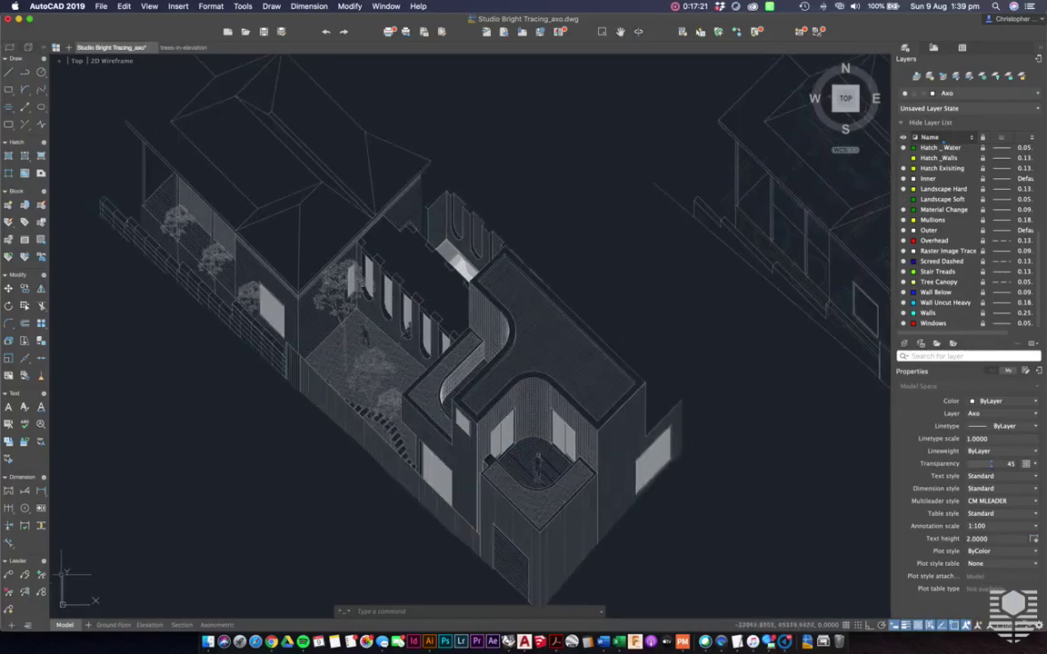
Step: Review the Ground Floor, Elevation, Section and Axonometric layouts one after another
{"action": "left_click", "coordinate": [113, 625]}
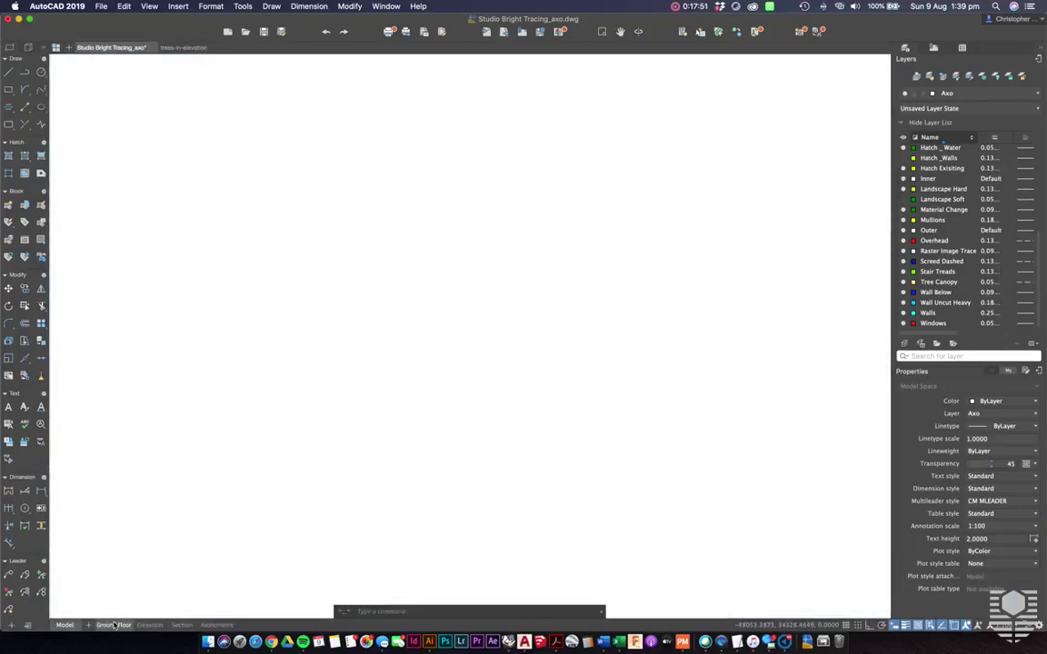
{"action": "scroll", "coordinate": [522, 327], "scroll_direction": "up", "scroll_amount": 3}
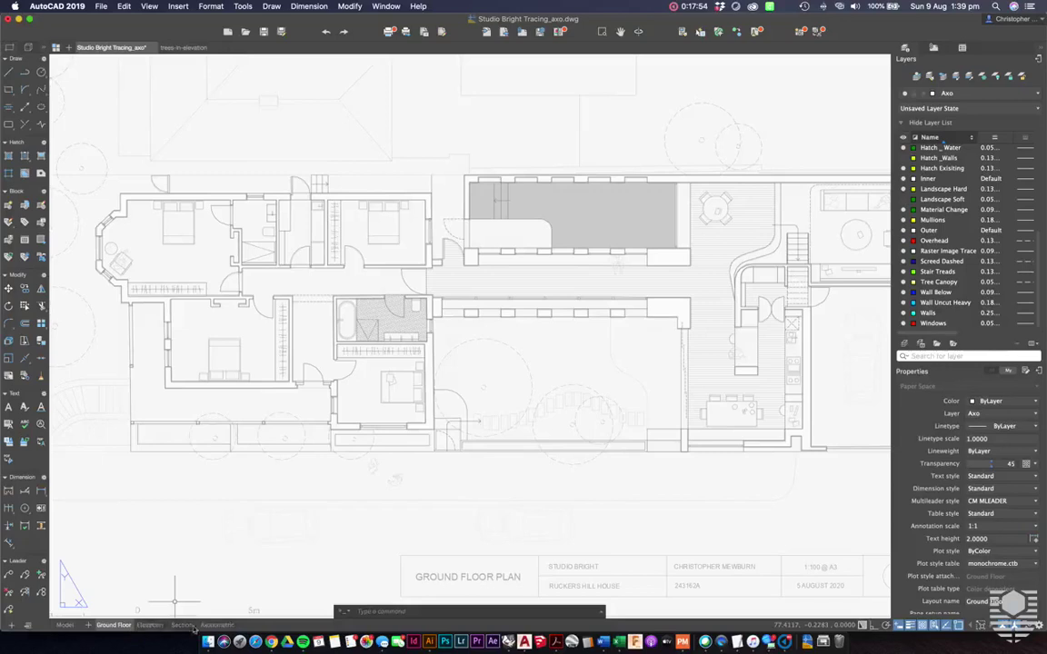
{"action": "left_click", "coordinate": [144, 626]}
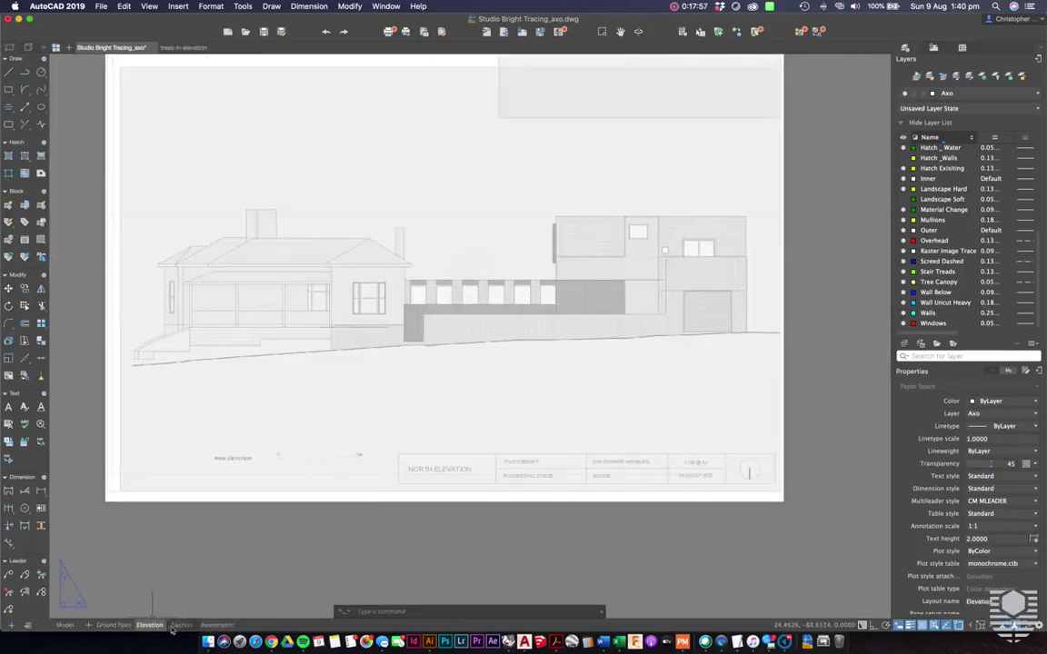
{"action": "left_click", "coordinate": [181, 626]}
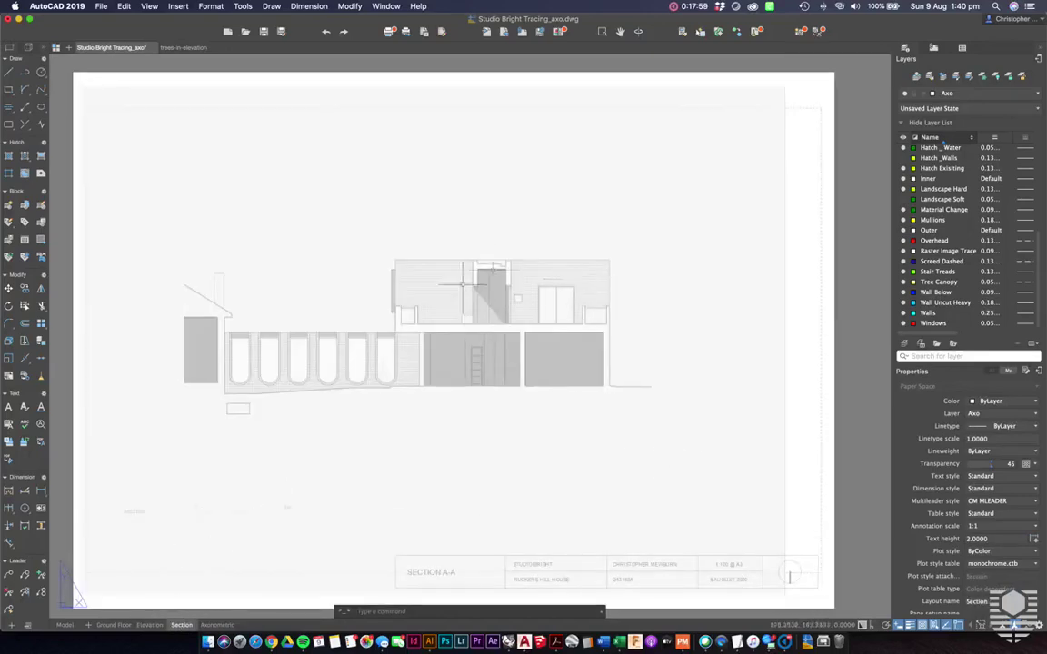
{"action": "left_click", "coordinate": [218, 625]}
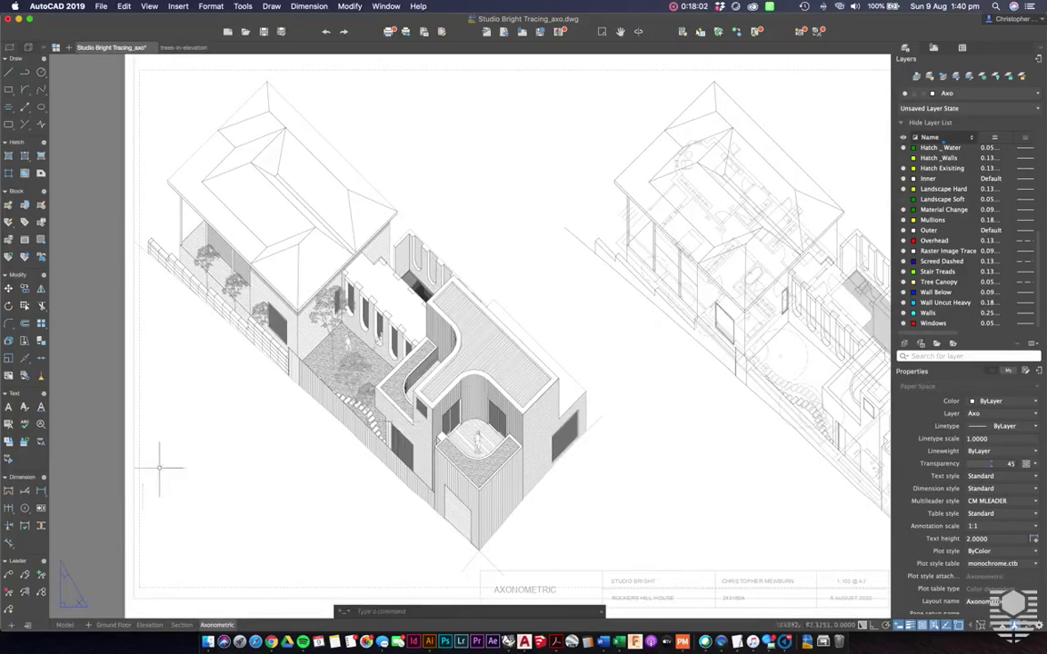
Step: Return to model space, select the new building's flat roof hatch, and examine its linework against the terrace, walls and street facade
{"action": "left_click", "coordinate": [64, 625]}
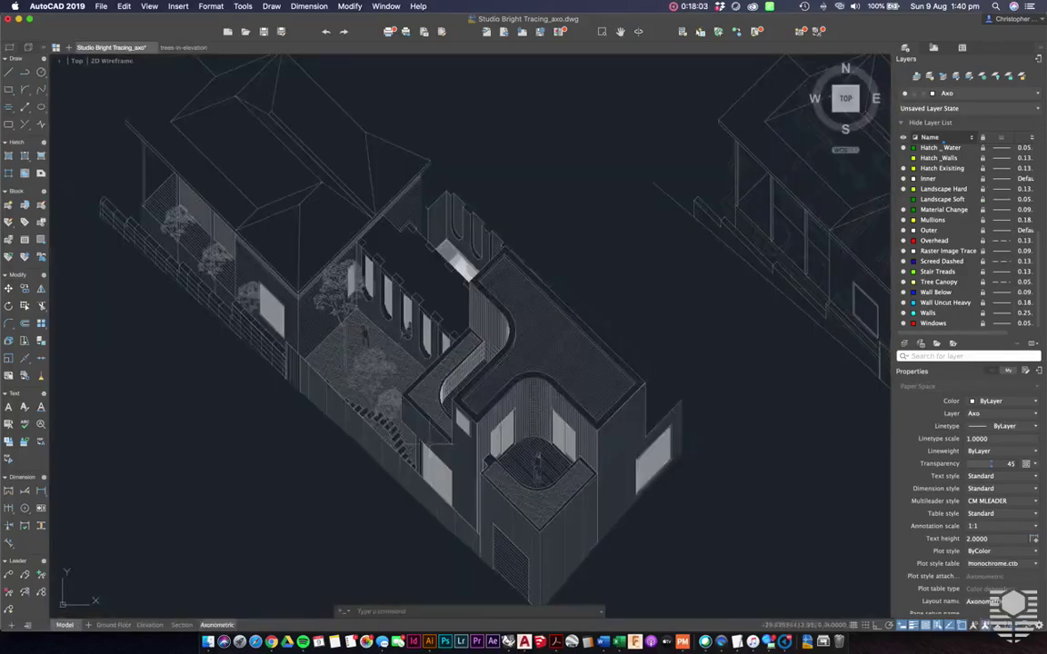
{"action": "scroll", "coordinate": [582, 272], "scroll_direction": "up", "scroll_amount": 3}
{"action": "scroll", "coordinate": [564, 342], "scroll_direction": "up", "scroll_amount": 2}
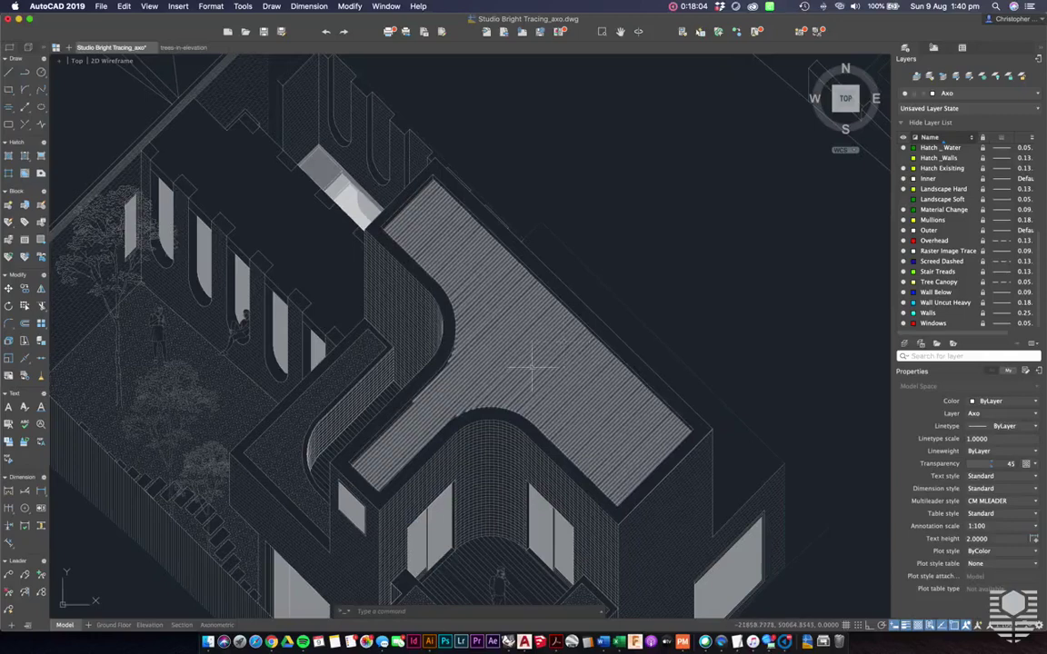
{"action": "left_click", "coordinate": [533, 366]}
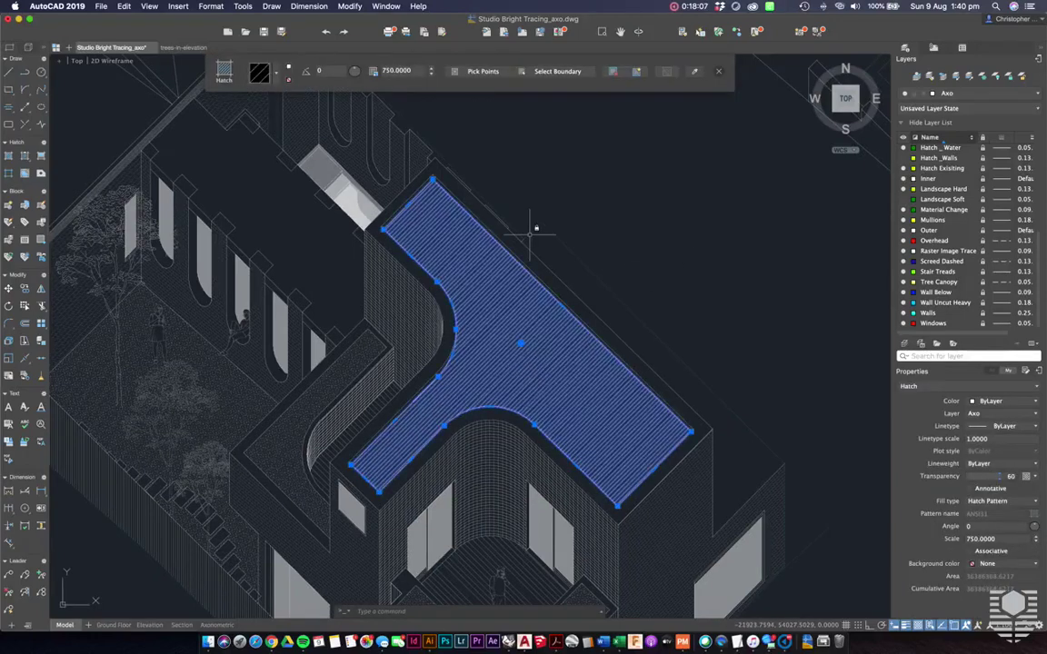
{"action": "key", "text": "Escape"}
{"action": "left_click", "coordinate": [516, 286]}
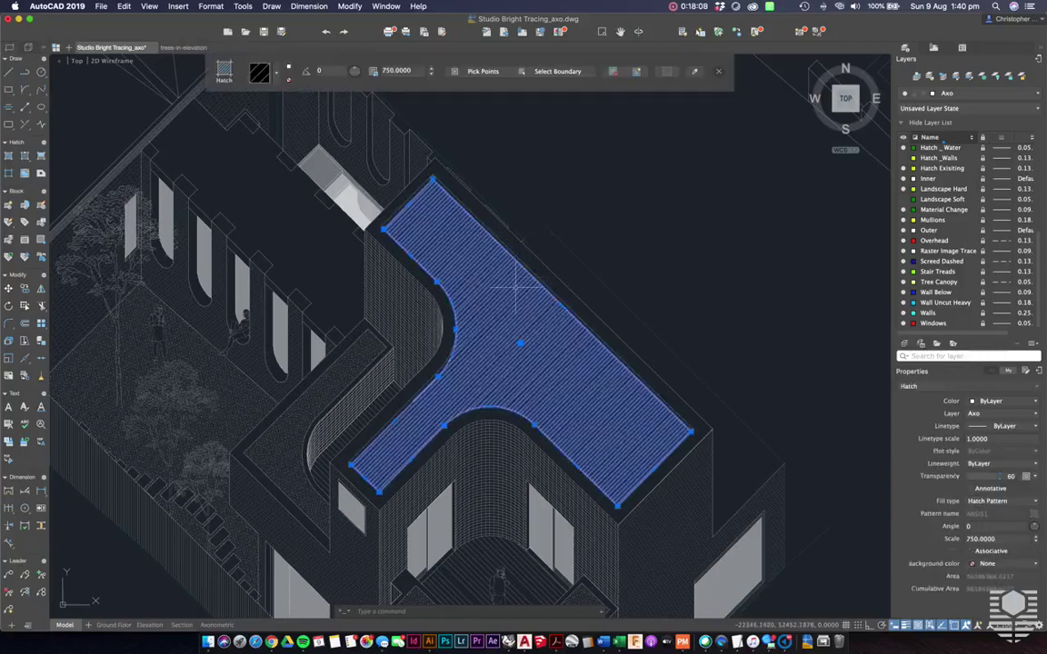
{"action": "middle_click_drag", "start_coordinate": [516, 287], "coordinate": [514, 276]}
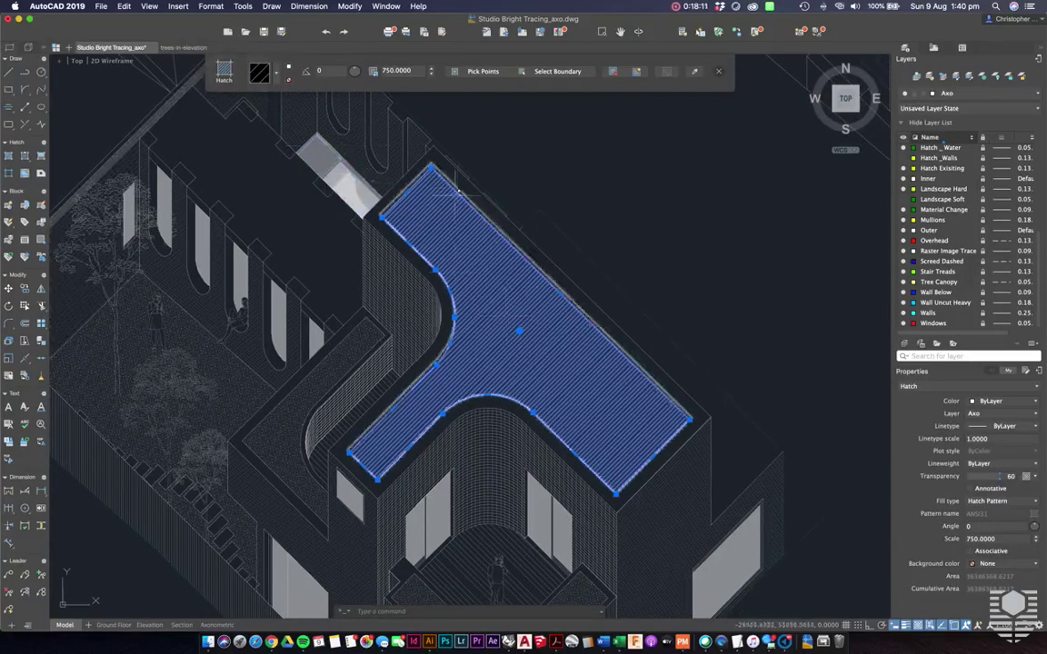
{"action": "middle_click_drag", "start_coordinate": [420, 409], "coordinate": [428, 385]}
{"action": "middle_click_drag", "start_coordinate": [365, 597], "coordinate": [392, 449]}
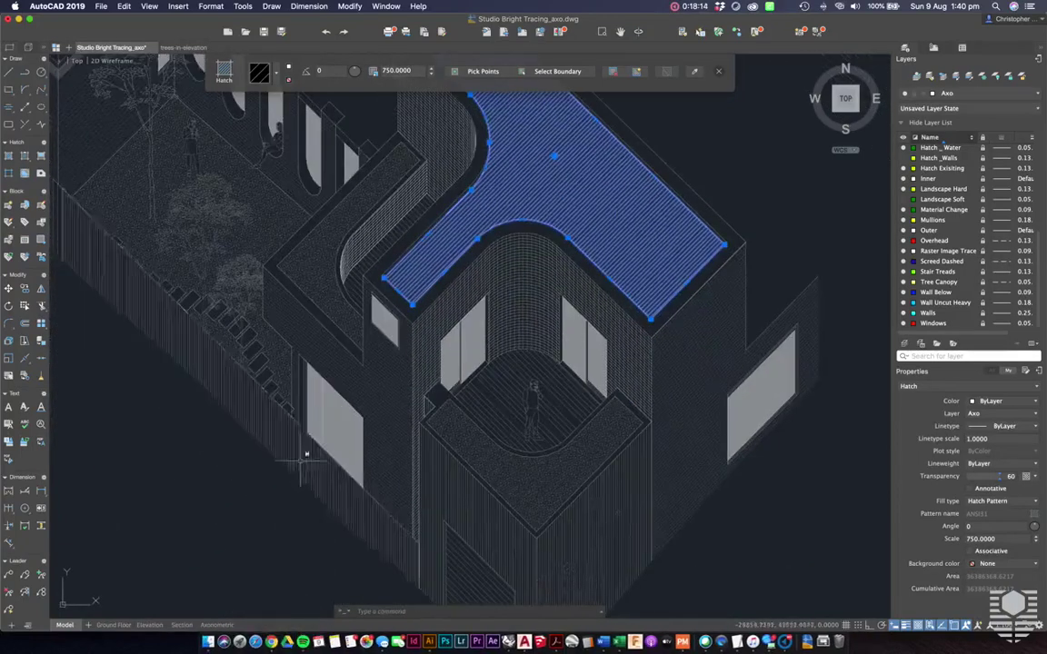
{"action": "scroll", "coordinate": [291, 447], "scroll_direction": "down", "scroll_amount": 2}
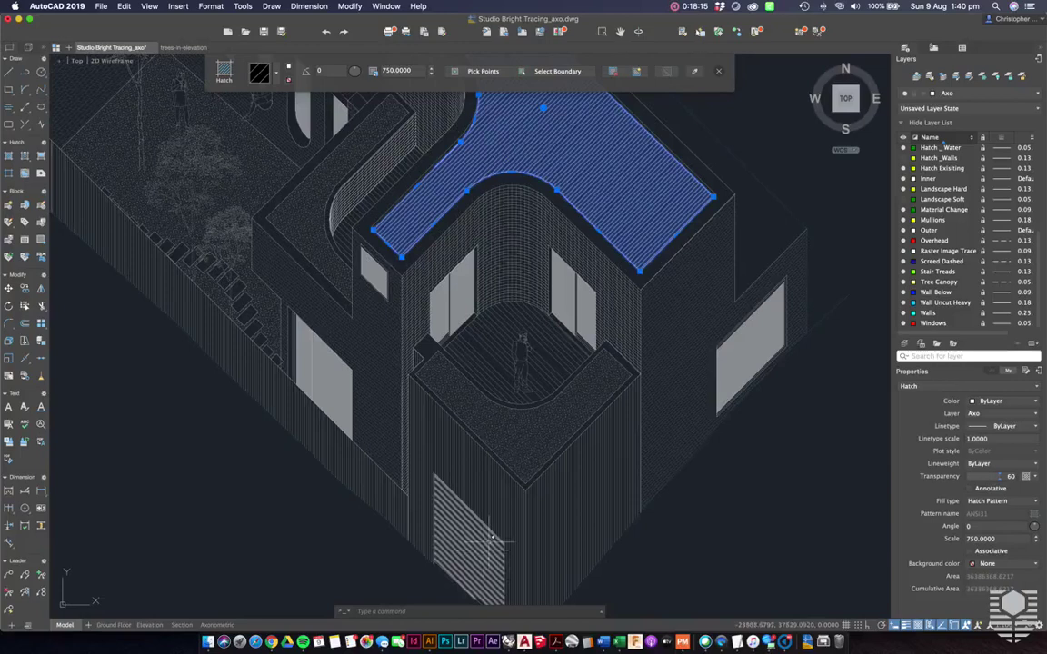
{"action": "scroll", "coordinate": [565, 482], "scroll_direction": "up", "scroll_amount": 3}
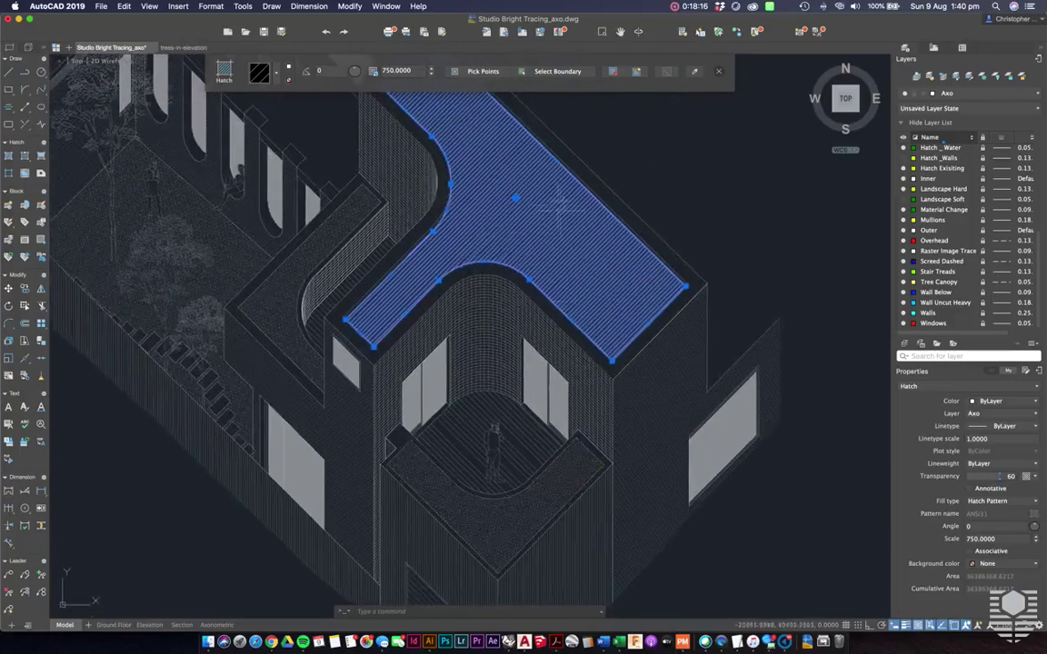
{"action": "scroll", "coordinate": [515, 253], "scroll_direction": "up", "scroll_amount": 2}
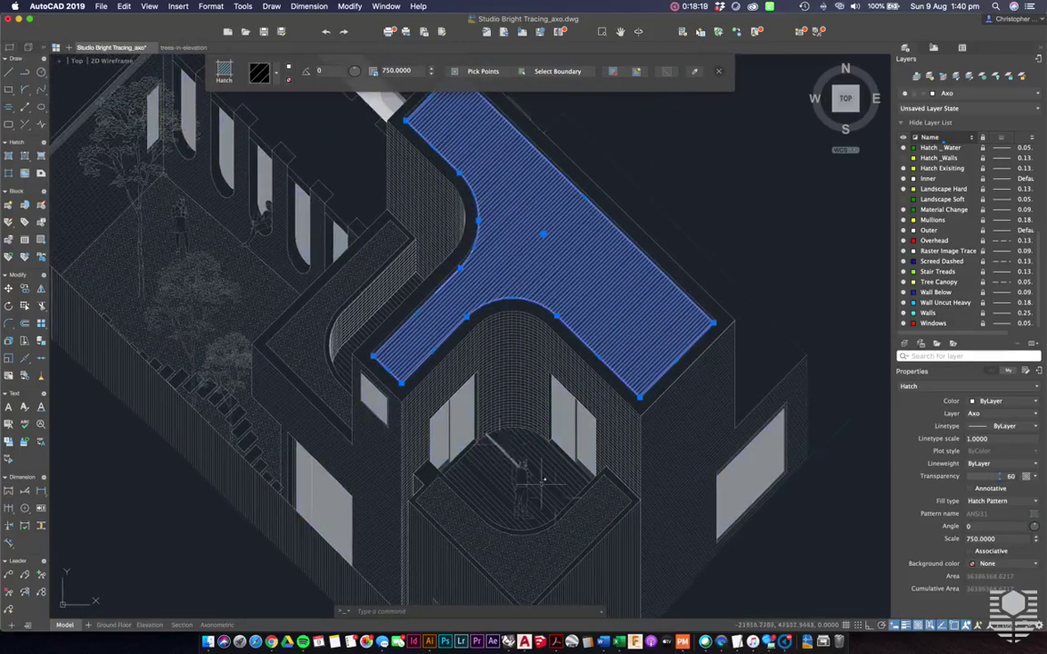
{"action": "scroll", "coordinate": [759, 262], "scroll_direction": "up", "scroll_amount": 2}
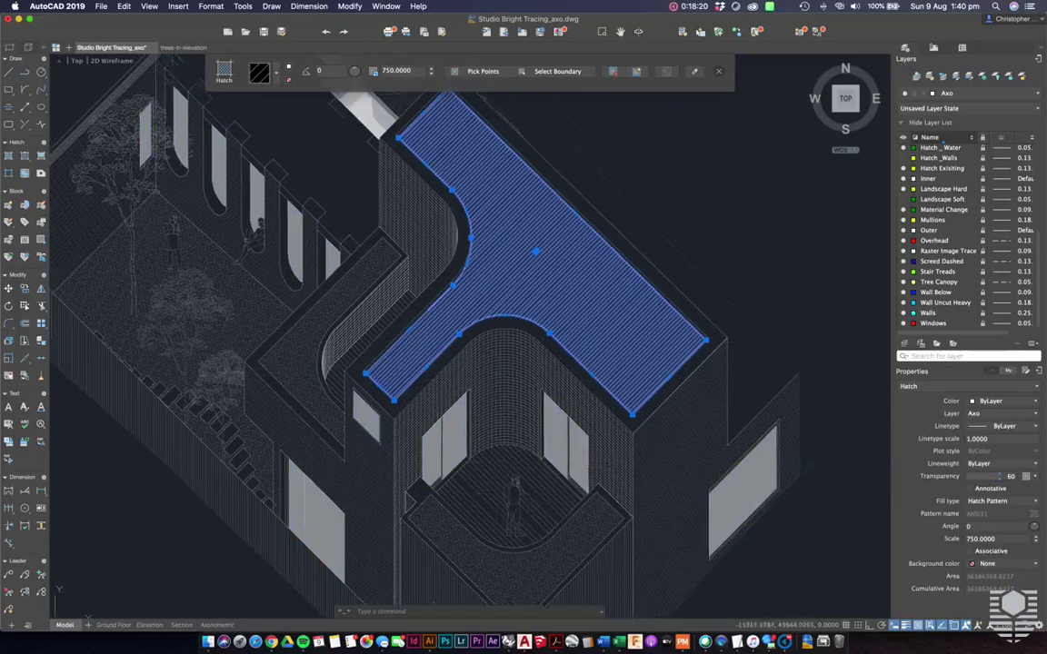
Step: View the hatch pattern library for the selected ANSI31 roof hatch and close the hatch editor without changing the pattern
{"action": "left_click", "coordinate": [277, 76]}
{"action": "left_click", "coordinate": [267, 94]}
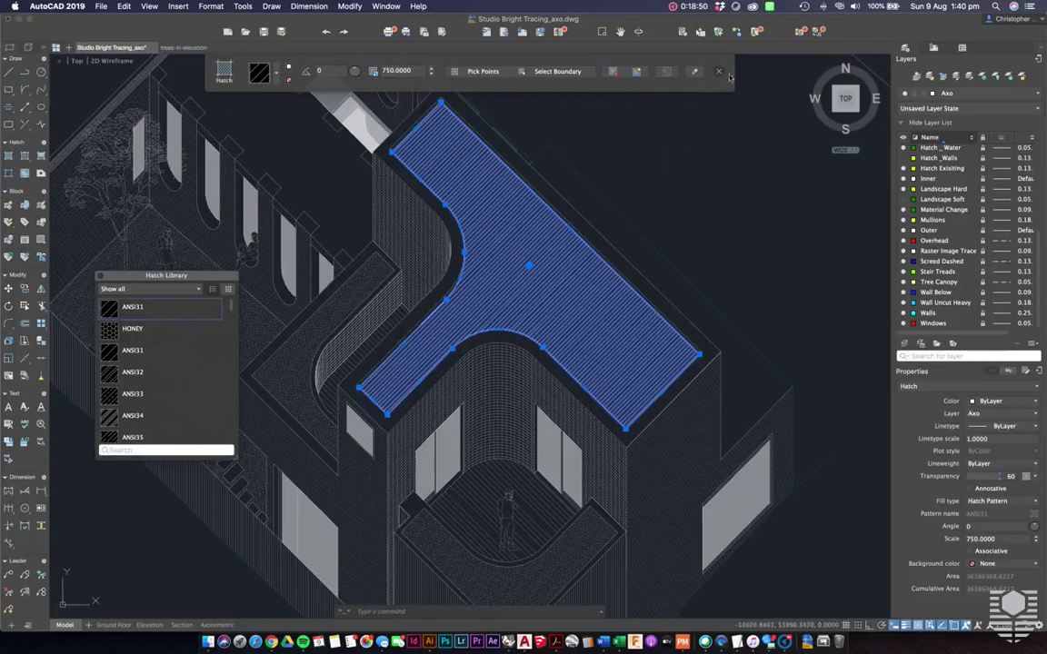
{"action": "left_click", "coordinate": [719, 71]}
Step: Find the section drawing among the elevations and inspect the brick hatches on its upper wall and arched wall
{"action": "scroll", "coordinate": [591, 212], "scroll_direction": "down", "scroll_amount": 3}
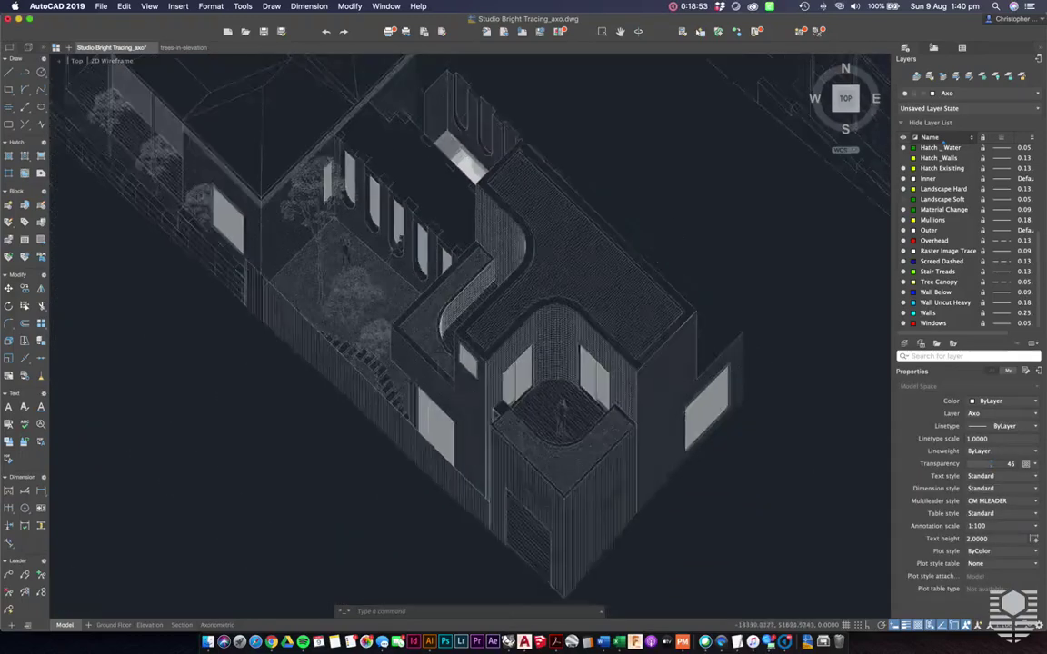
{"action": "scroll", "coordinate": [473, 209], "scroll_direction": "down", "scroll_amount": 5}
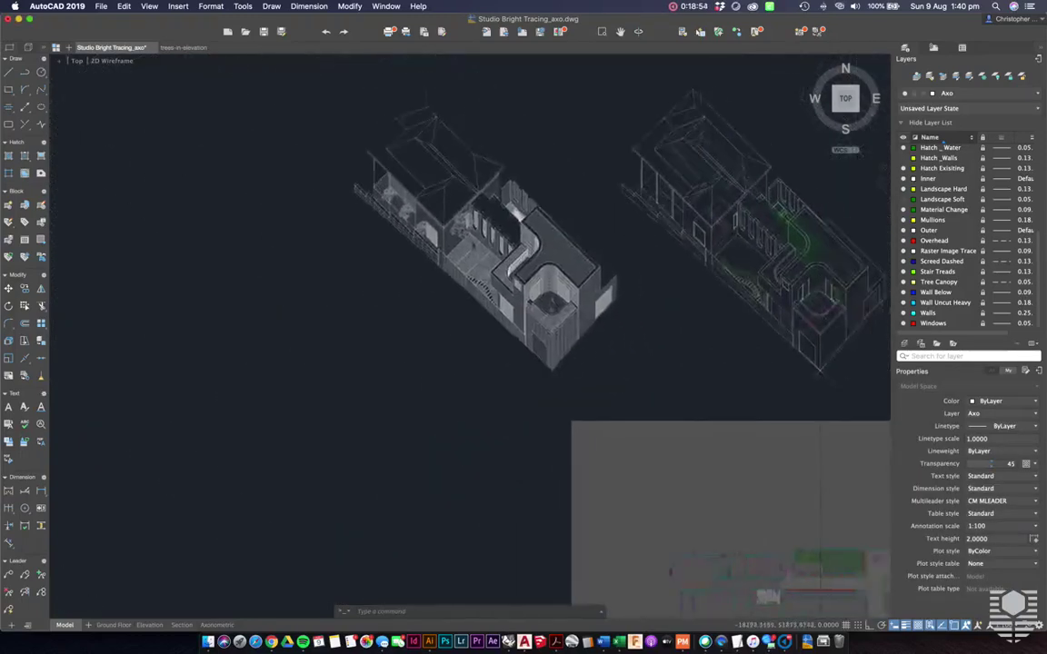
{"action": "scroll", "coordinate": [534, 282], "scroll_direction": "right", "scroll_amount": 12}
{"action": "scroll", "coordinate": [535, 282], "scroll_direction": "left", "scroll_amount": 1}
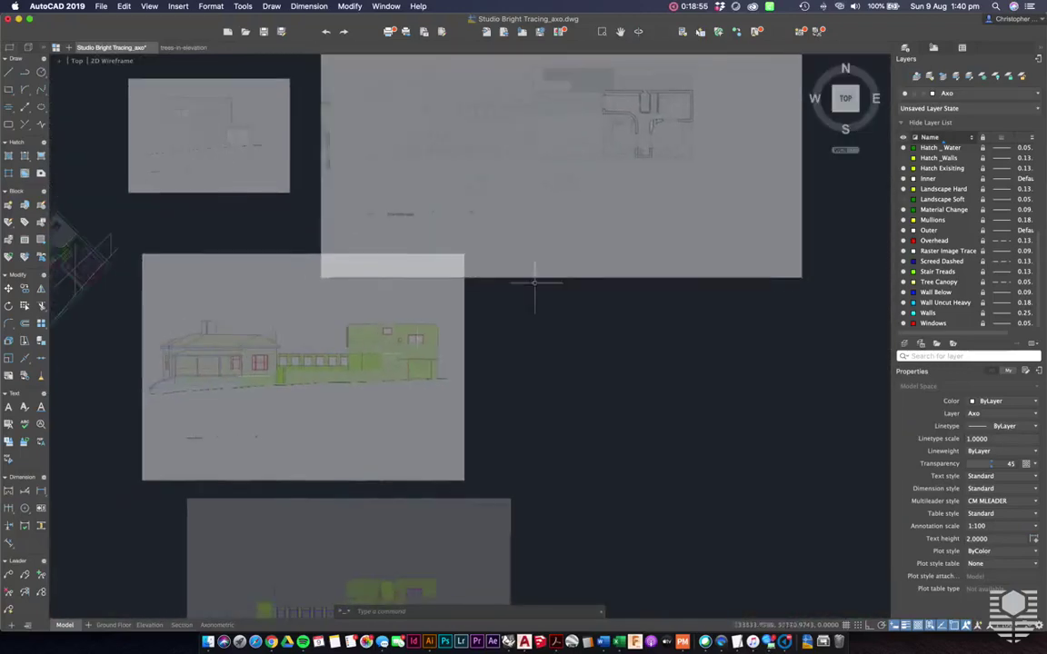
{"action": "scroll", "coordinate": [450, 339], "scroll_direction": "up", "scroll_amount": 1}
{"action": "scroll", "coordinate": [451, 338], "scroll_direction": "down", "scroll_amount": 2}
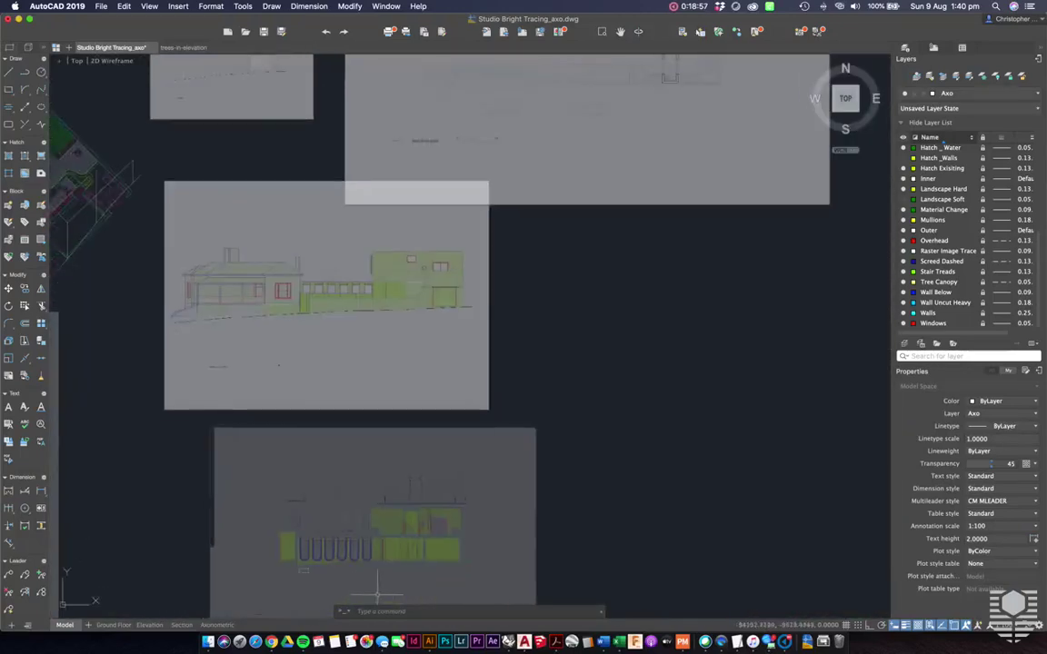
{"action": "scroll", "coordinate": [377, 595], "scroll_direction": "up", "scroll_amount": 8}
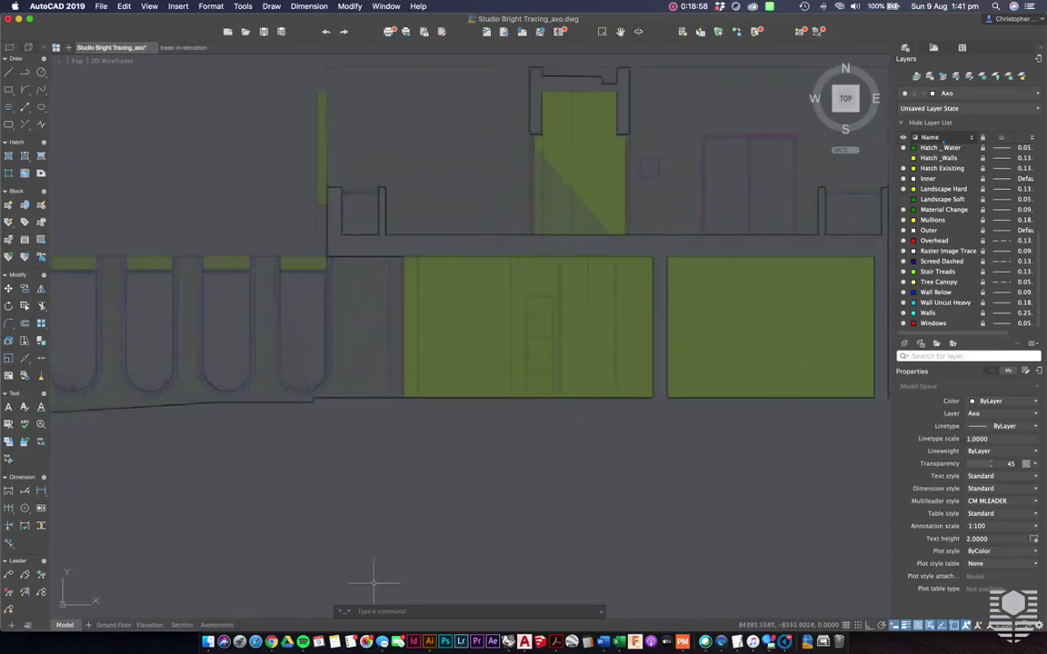
{"action": "scroll", "coordinate": [383, 239], "scroll_direction": "up", "scroll_amount": 2}
{"action": "left_click", "coordinate": [429, 174]}
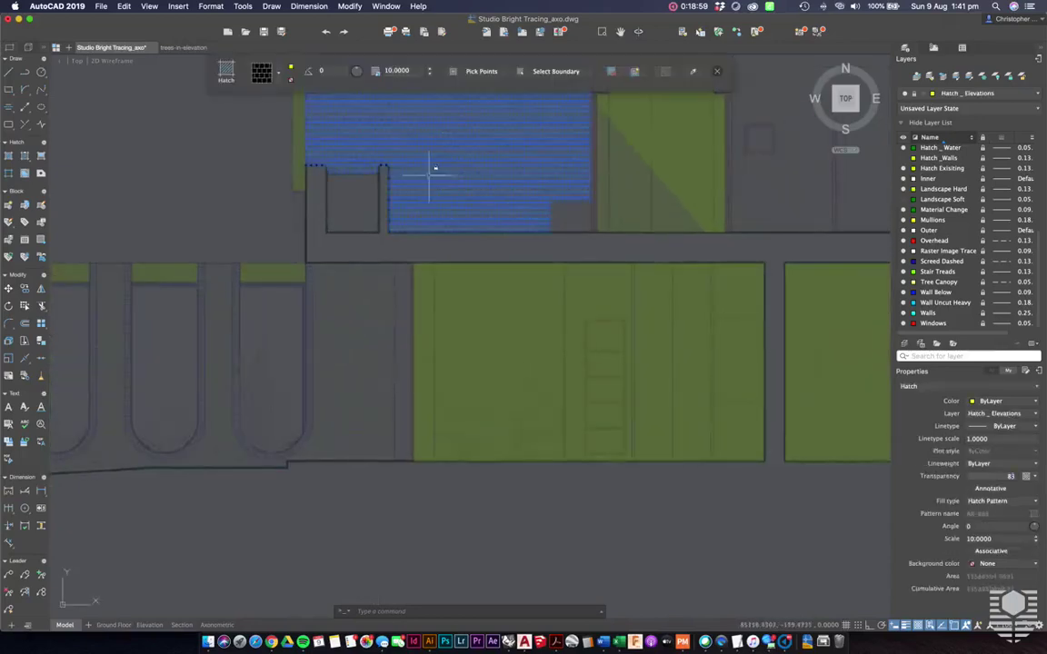
{"action": "left_click", "coordinate": [362, 378]}
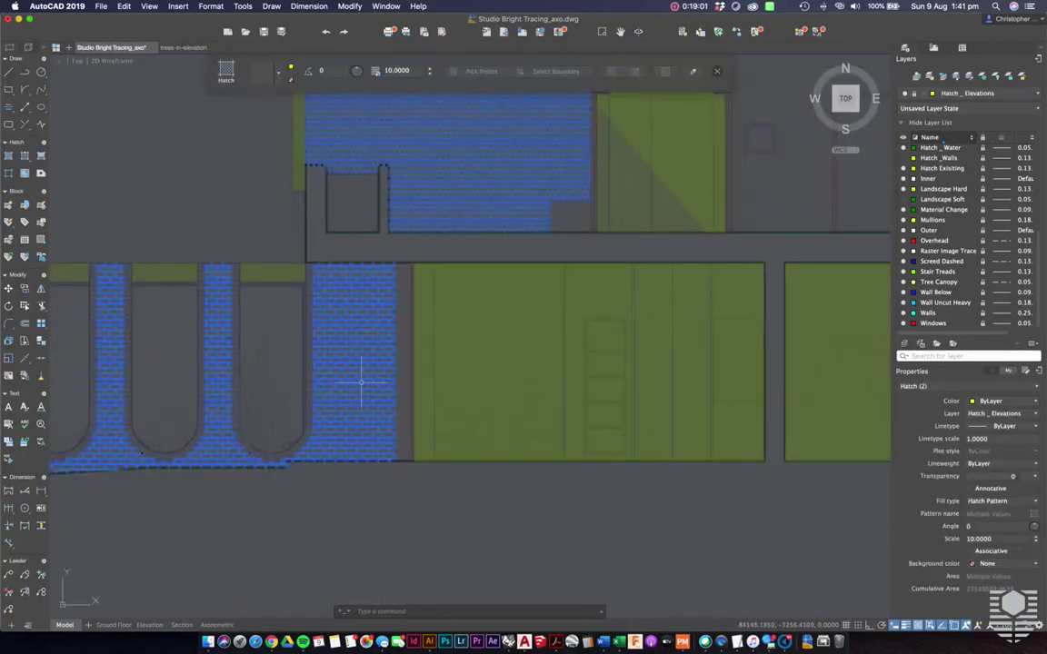
{"action": "key", "text": "Escape"}
Step: Inspect the existing house's brick hatch in the side elevation and turn off the Raster Image Trace layer
{"action": "scroll", "coordinate": [361, 378], "scroll_direction": "down", "scroll_amount": 5}
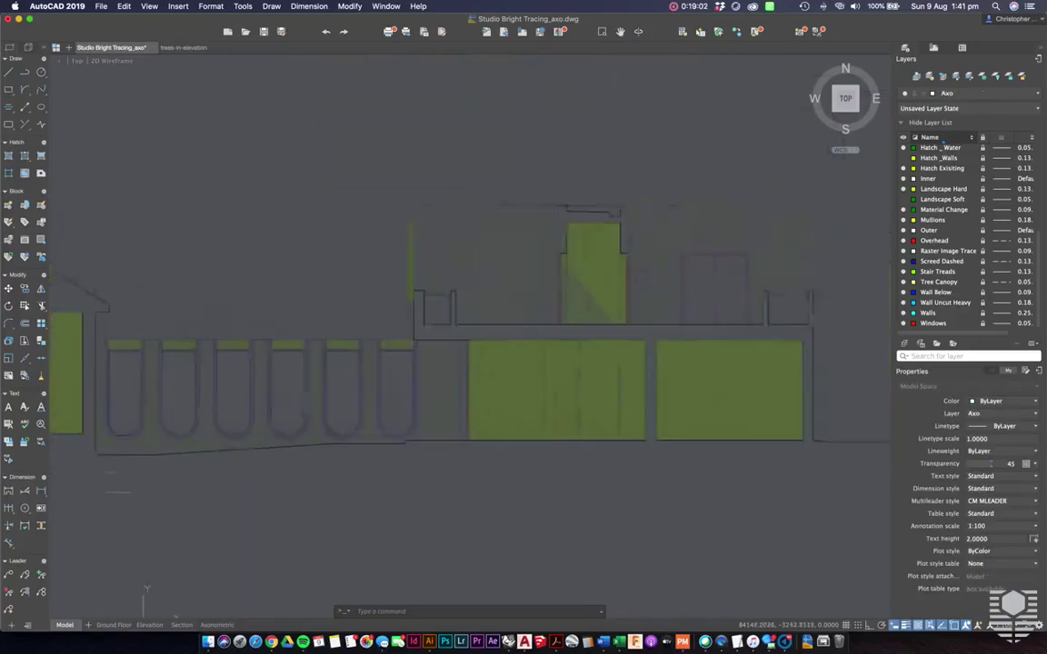
{"action": "scroll", "coordinate": [360, 362], "scroll_direction": "down", "scroll_amount": 3}
{"action": "middle_click_drag", "start_coordinate": [360, 362], "coordinate": [375, 653]}
{"action": "scroll", "coordinate": [362, 350], "scroll_direction": "up", "scroll_amount": 4}
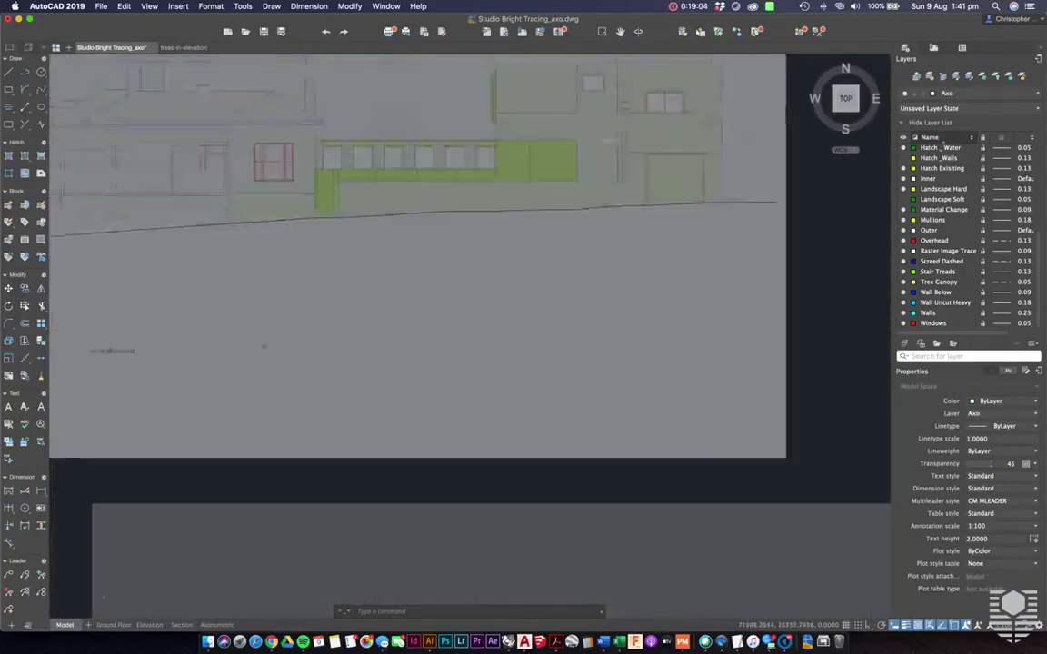
{"action": "scroll", "coordinate": [367, 291], "scroll_direction": "up", "scroll_amount": 1}
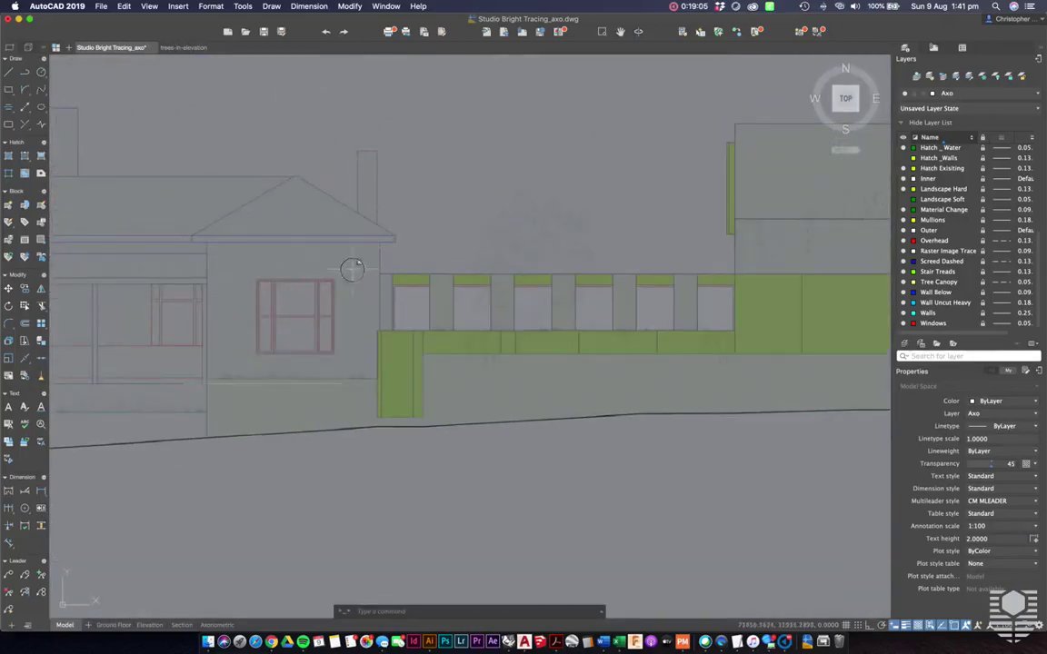
{"action": "left_click", "coordinate": [354, 268]}
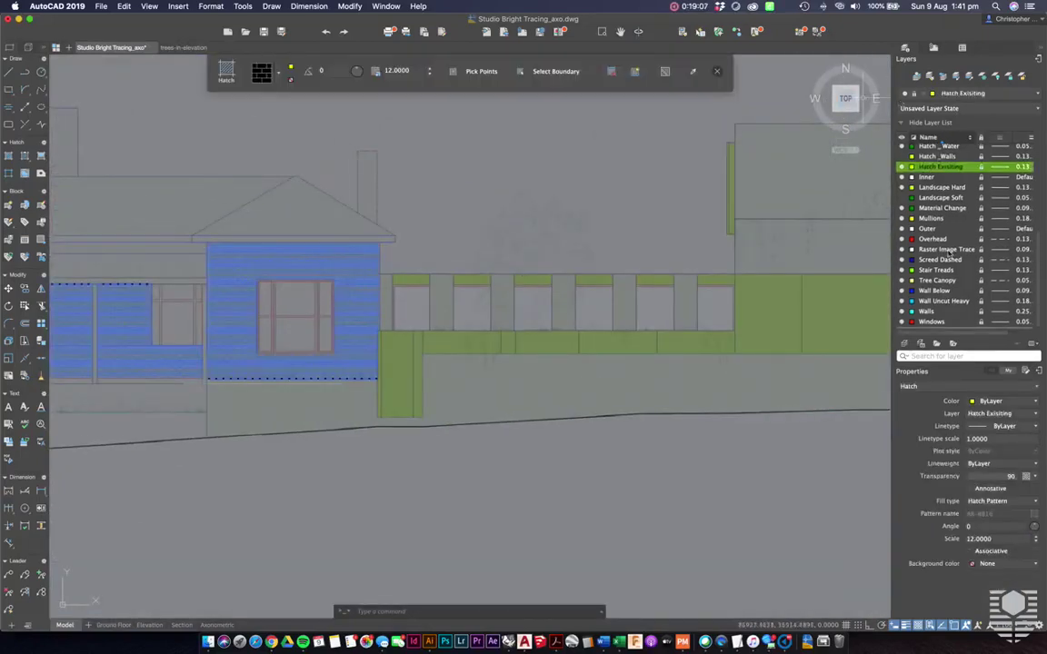
{"action": "key", "text": "Return"}
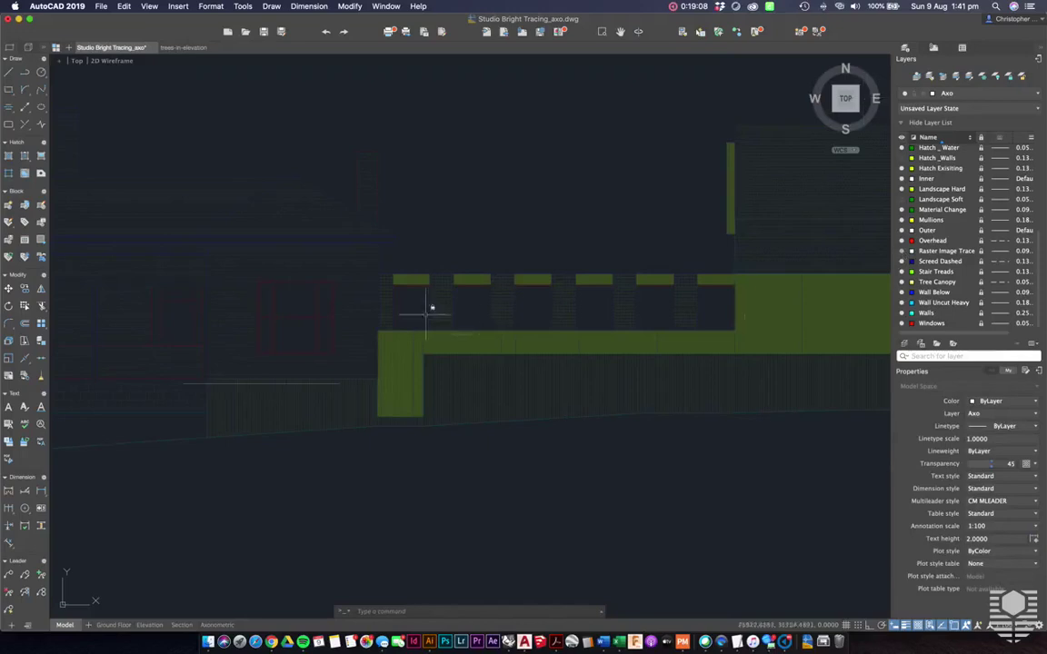
Step: Select the existing house's wall hatch together with the connecting wing's pier hatch to compare their brick patterns
{"action": "scroll", "coordinate": [245, 273], "scroll_direction": "up", "scroll_amount": 1}
{"action": "key", "text": "Return"}
{"action": "scroll", "coordinate": [372, 304], "scroll_direction": "up", "scroll_amount": 2}
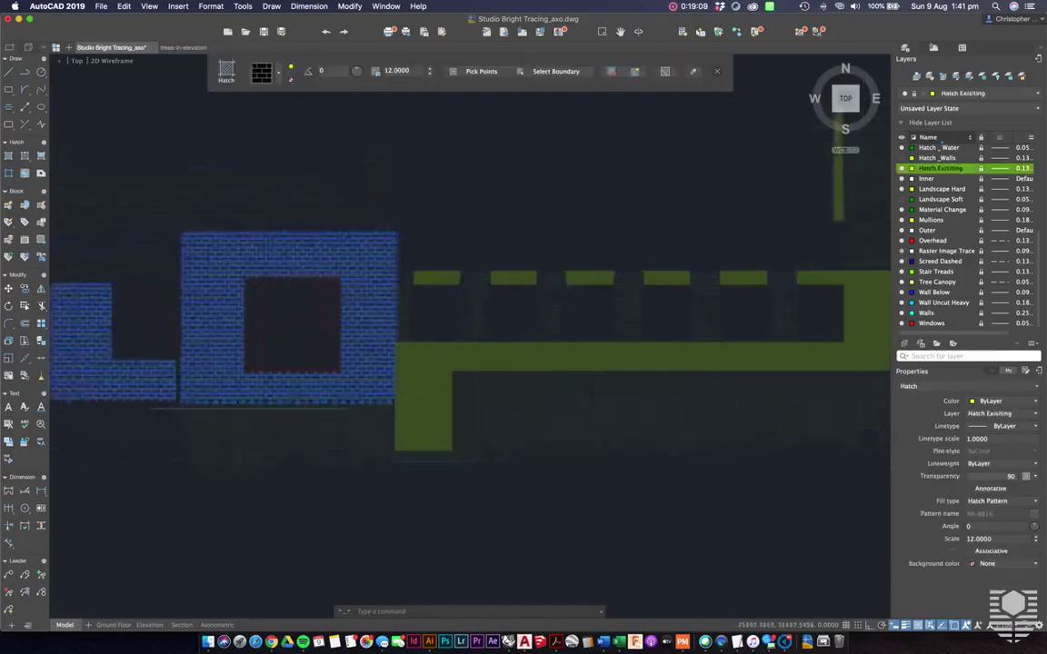
{"action": "left_click", "coordinate": [552, 292]}
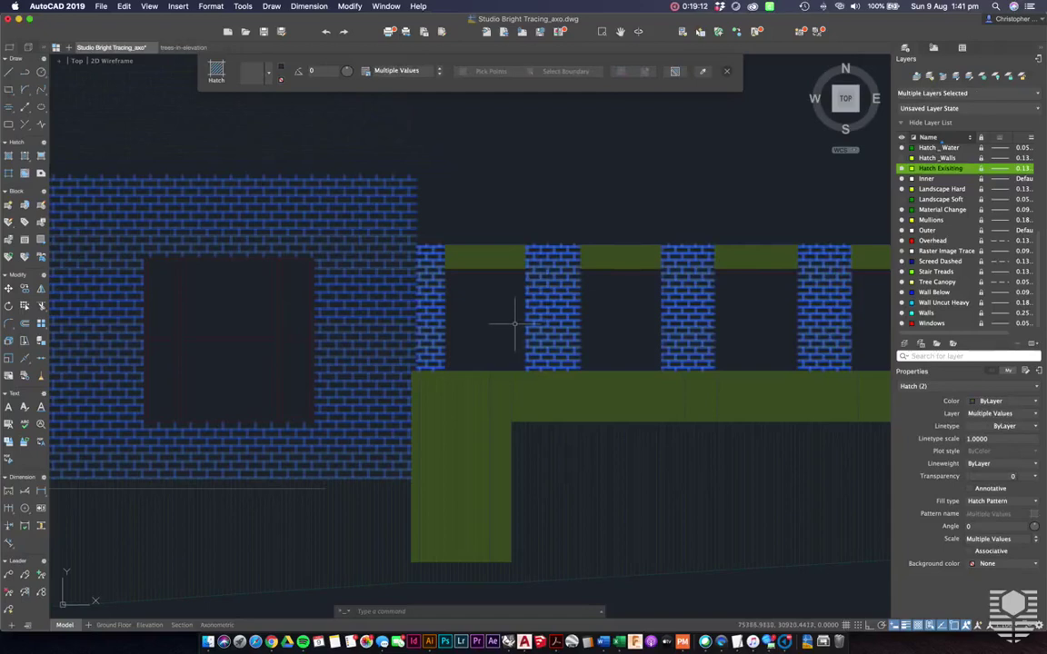
{"action": "key", "text": "Escape"}
Step: Check the layer, scale and transparency of the existing house's brick hatch beside the connecting wing
{"action": "scroll", "coordinate": [545, 300], "scroll_direction": "down", "scroll_amount": 2}
{"action": "middle_click_drag", "start_coordinate": [758, 204], "coordinate": [577, 250]}
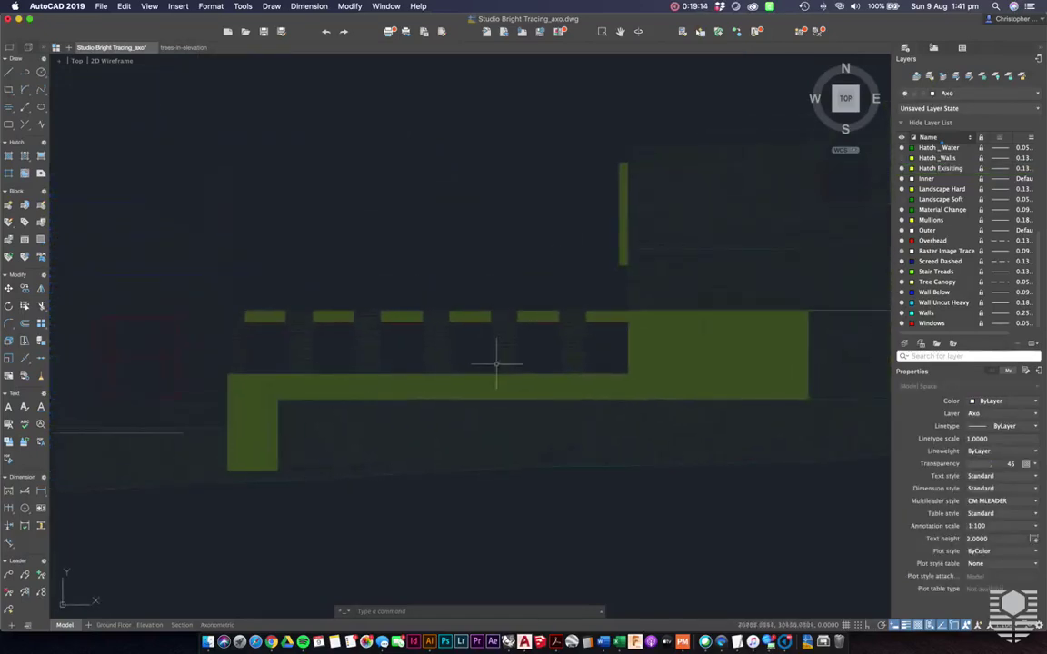
{"action": "middle_click_drag", "start_coordinate": [241, 332], "coordinate": [247, 333]}
{"action": "left_click", "coordinate": [212, 312]}
{"action": "left_click", "coordinate": [189, 293]}
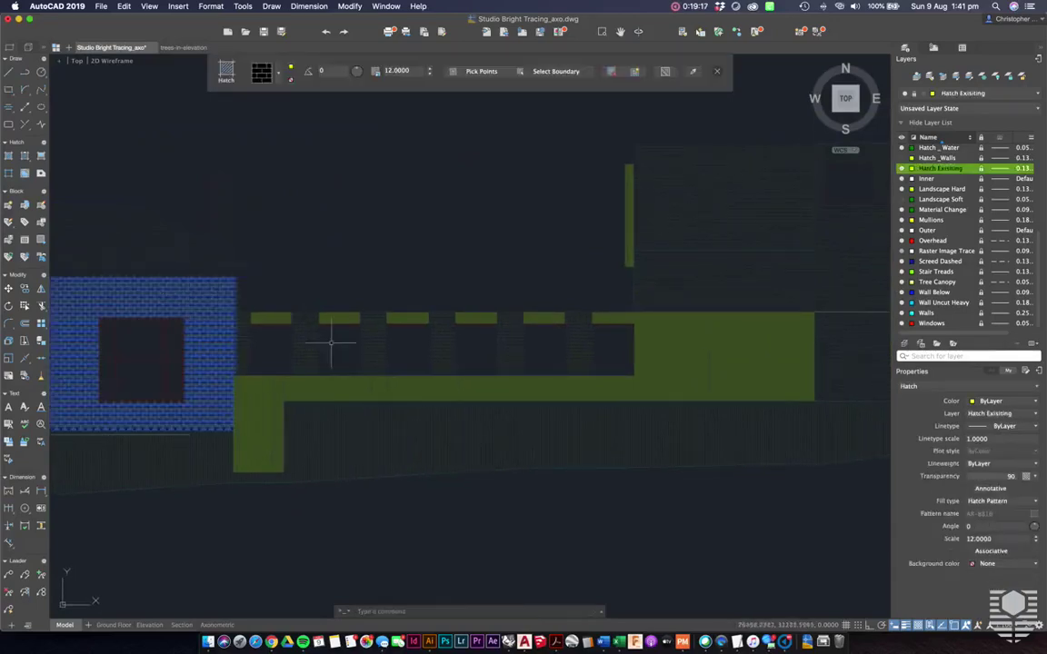
{"action": "key", "text": "Return"}
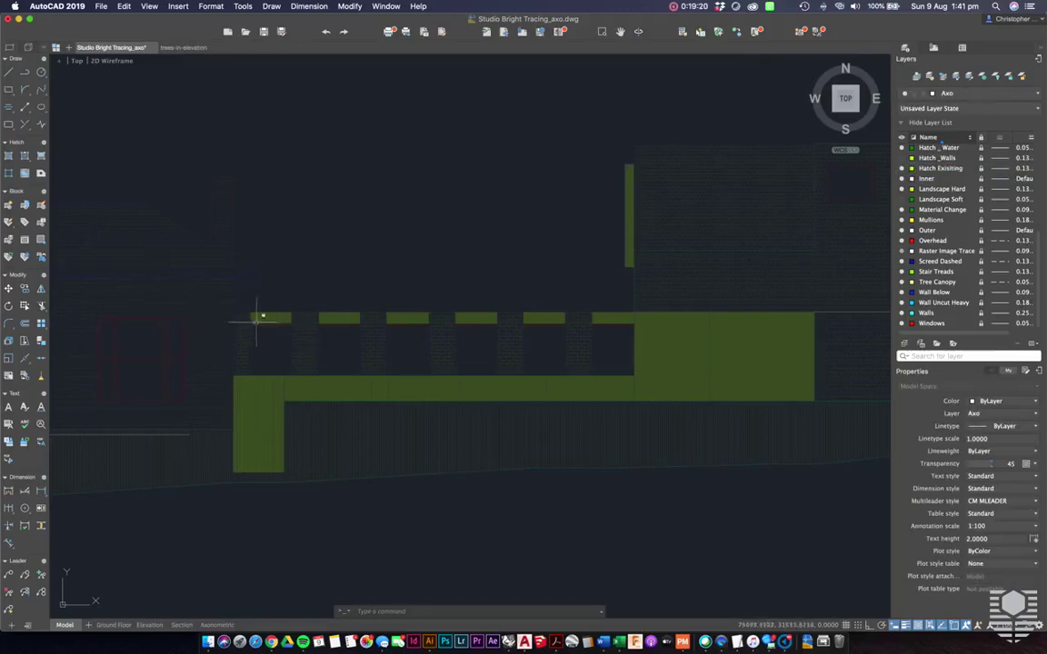
Step: Examine the brick hatch on the new building's upper wall in the side elevation
{"action": "scroll", "coordinate": [319, 309], "scroll_direction": "down", "scroll_amount": 1}
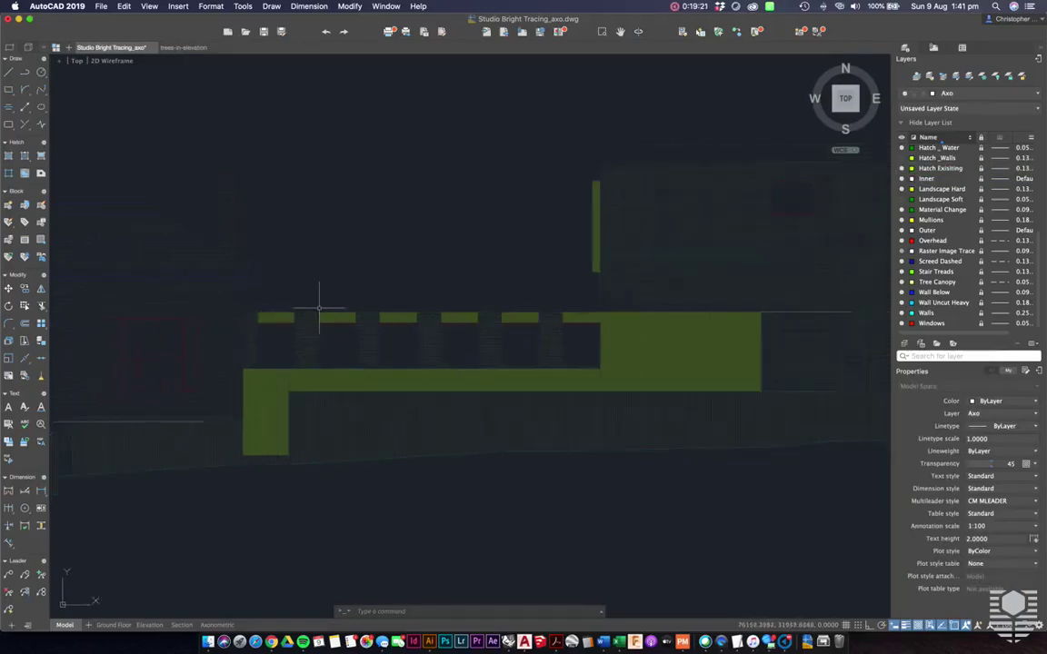
{"action": "scroll", "coordinate": [668, 291], "scroll_direction": "right", "scroll_amount": 5}
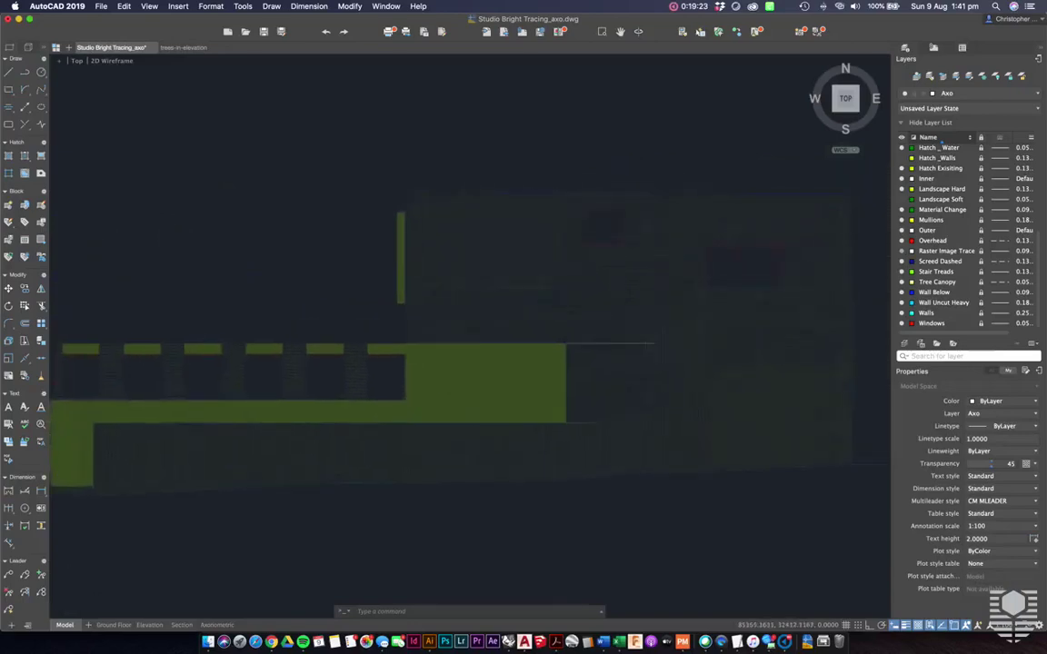
{"action": "left_click", "coordinate": [498, 229]}
{"action": "scroll", "coordinate": [411, 187], "scroll_direction": "up", "scroll_amount": 1}
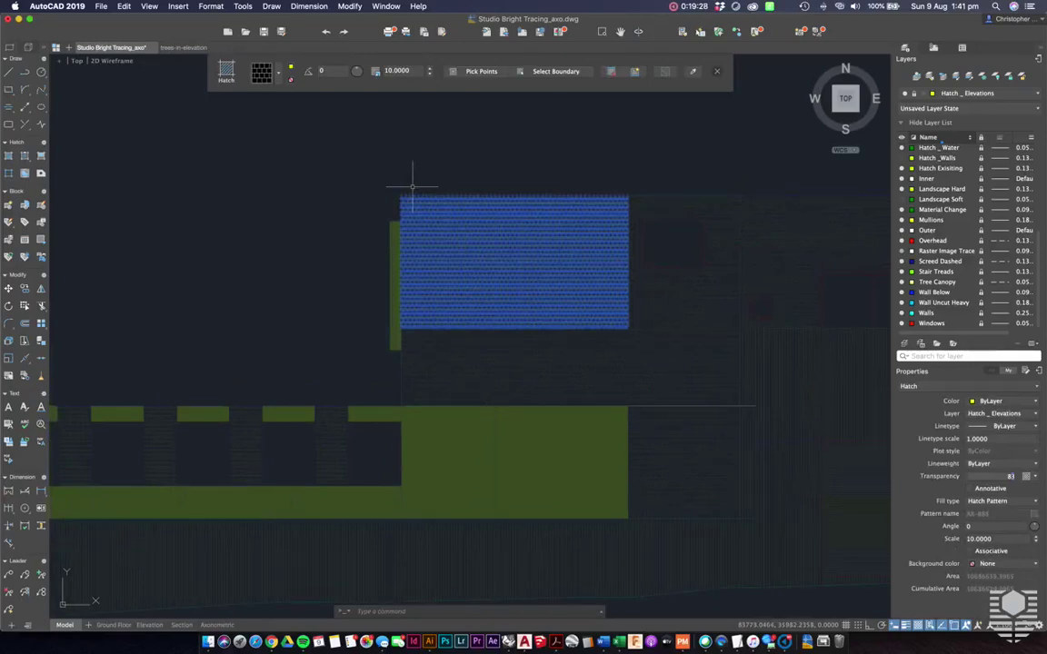
{"action": "key", "text": "Escape"}
{"action": "type", "text": "elect objects:"}
{"action": "key", "text": "Return"}
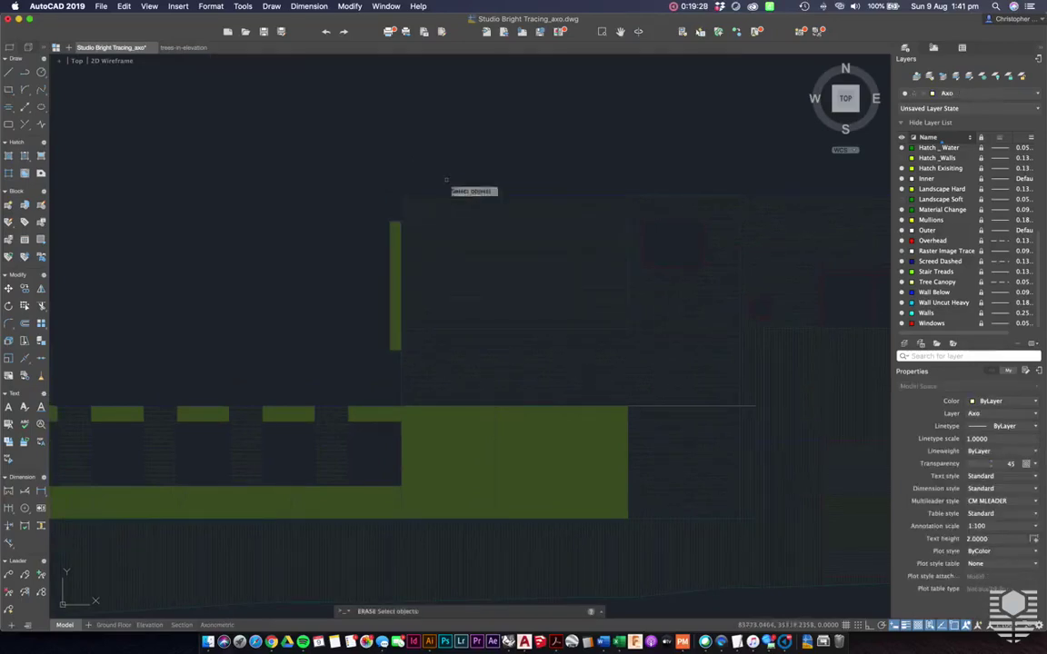
{"action": "left_click", "coordinate": [471, 242]}
{"action": "key", "text": "Escape"}
Step: Reselect the new building's upper wall hatch and check its properties against the surrounding elevation hatches
{"action": "left_click", "coordinate": [459, 250]}
{"action": "key", "text": "Escape"}
{"action": "left_click", "coordinate": [459, 250]}
{"action": "key", "text": "Escape"}
{"action": "scroll", "coordinate": [458, 249], "scroll_direction": "down", "scroll_amount": 2}
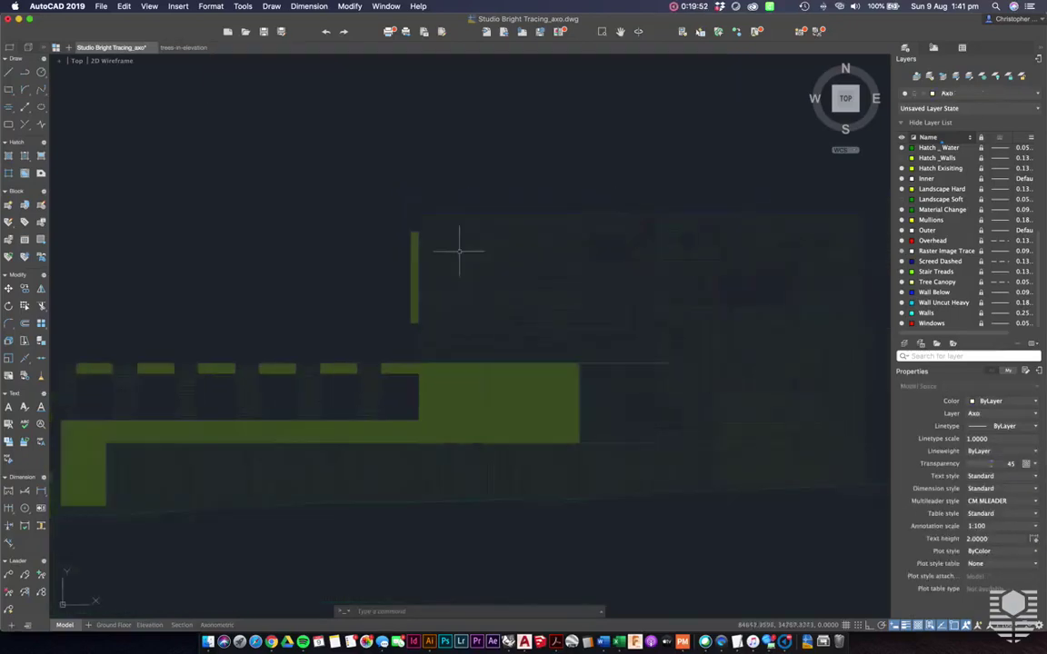
{"action": "scroll", "coordinate": [556, 275], "scroll_direction": "down", "scroll_amount": 2}
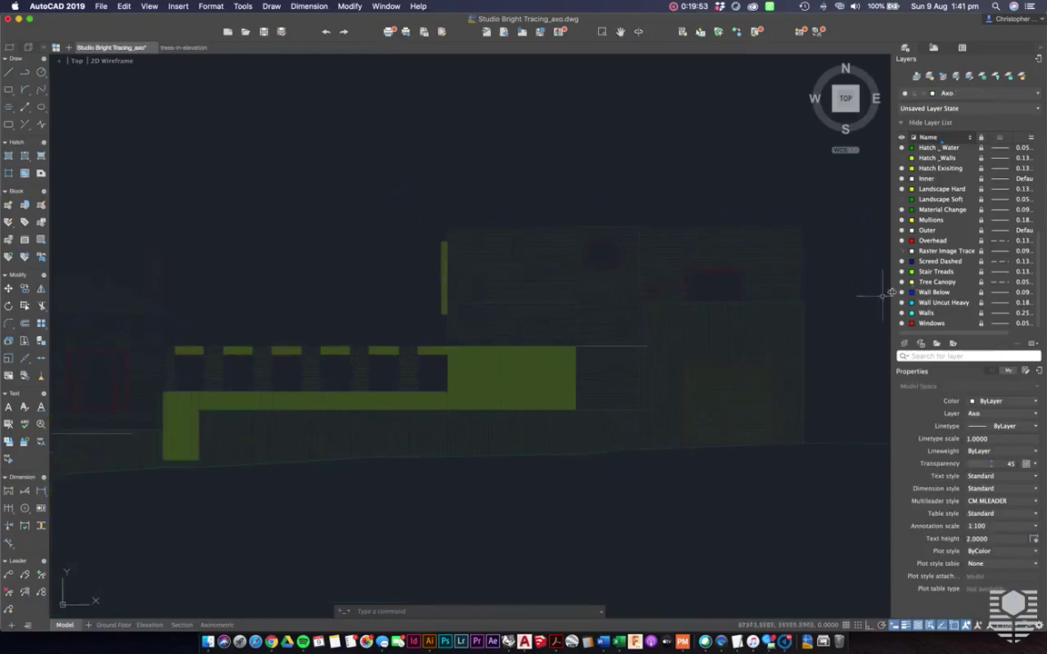
{"action": "left_click", "coordinate": [545, 261]}
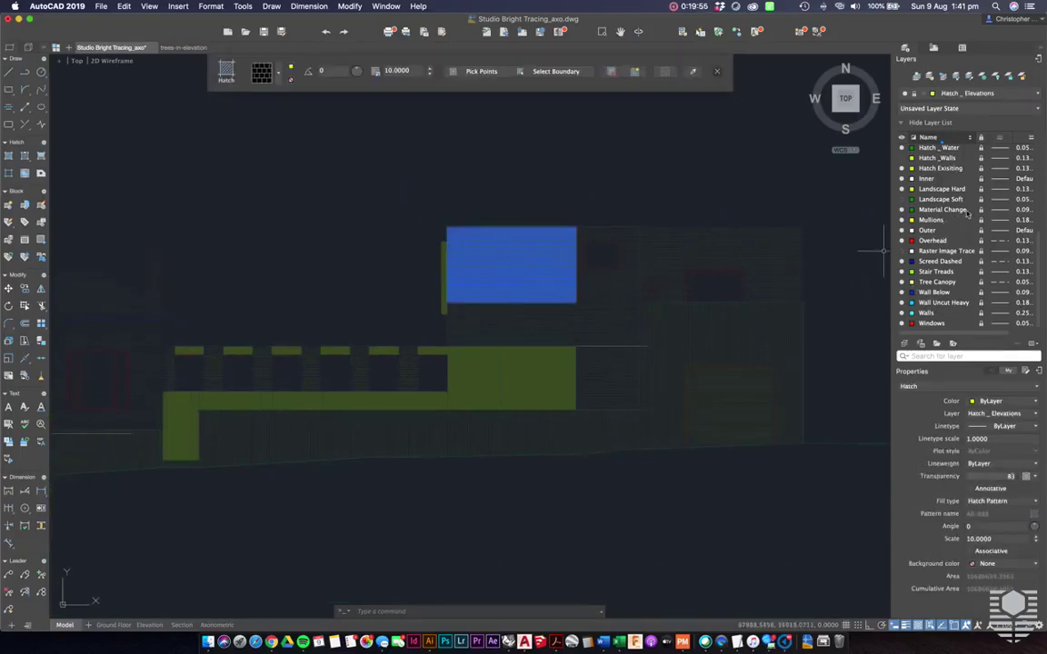
Step: Unlock the Hatch _ Elevations layer and delete the new building's upper wall hatch from the side elevation
{"action": "key", "text": "Delete"}
{"action": "scroll", "coordinate": [963, 171], "scroll_direction": "up", "scroll_amount": 3}
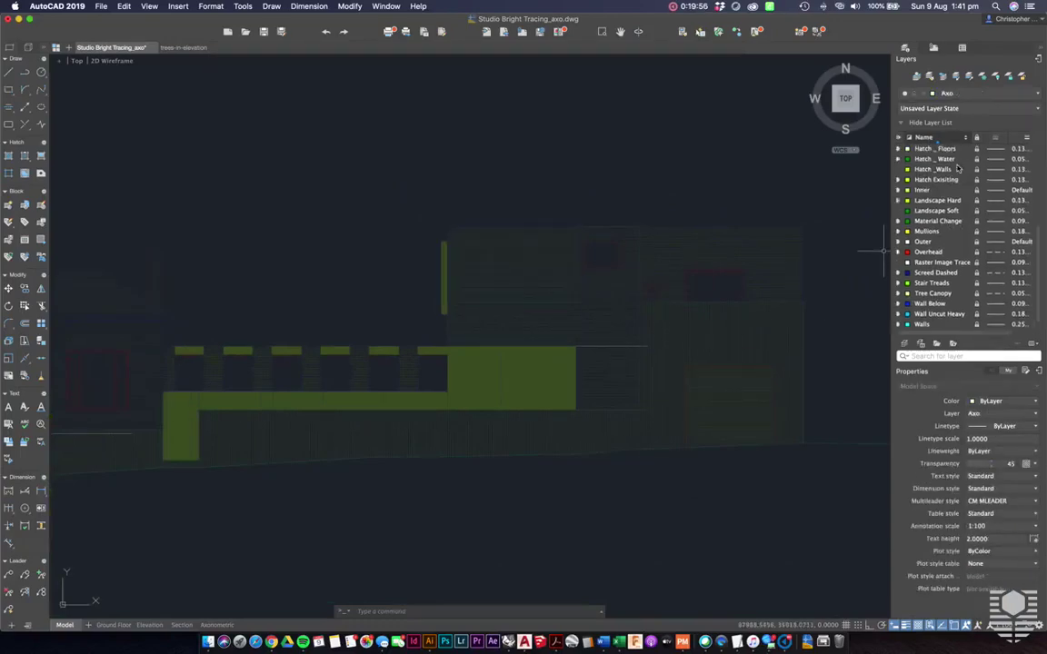
{"action": "left_click", "coordinate": [983, 174]}
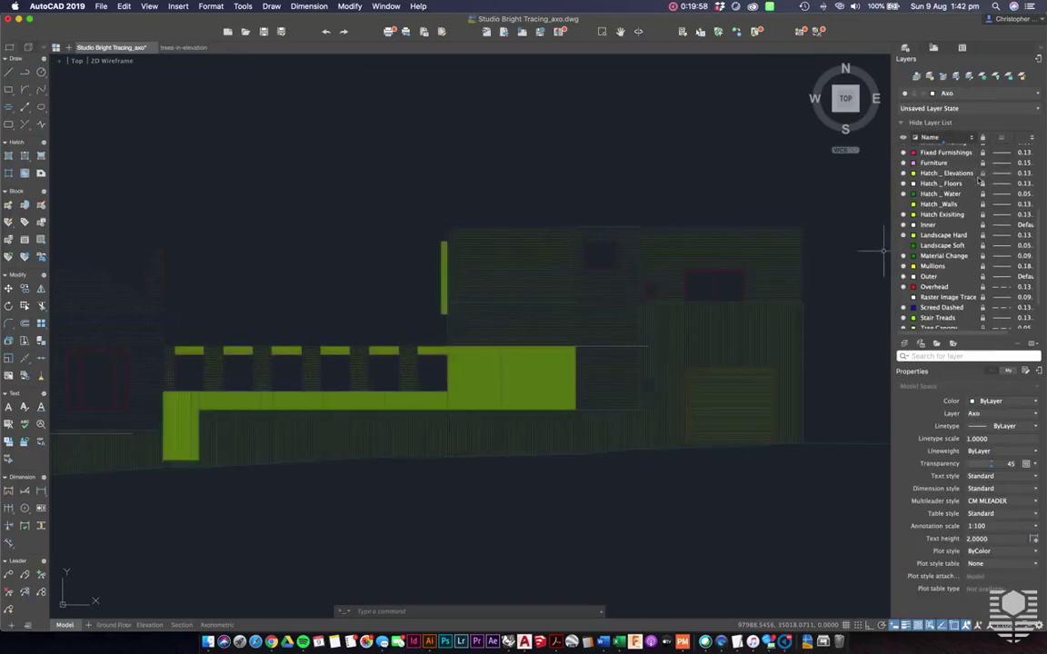
{"action": "left_click", "coordinate": [488, 259]}
{"action": "key", "text": "Delete"}
{"action": "scroll", "coordinate": [541, 238], "scroll_direction": "up", "scroll_amount": 2}
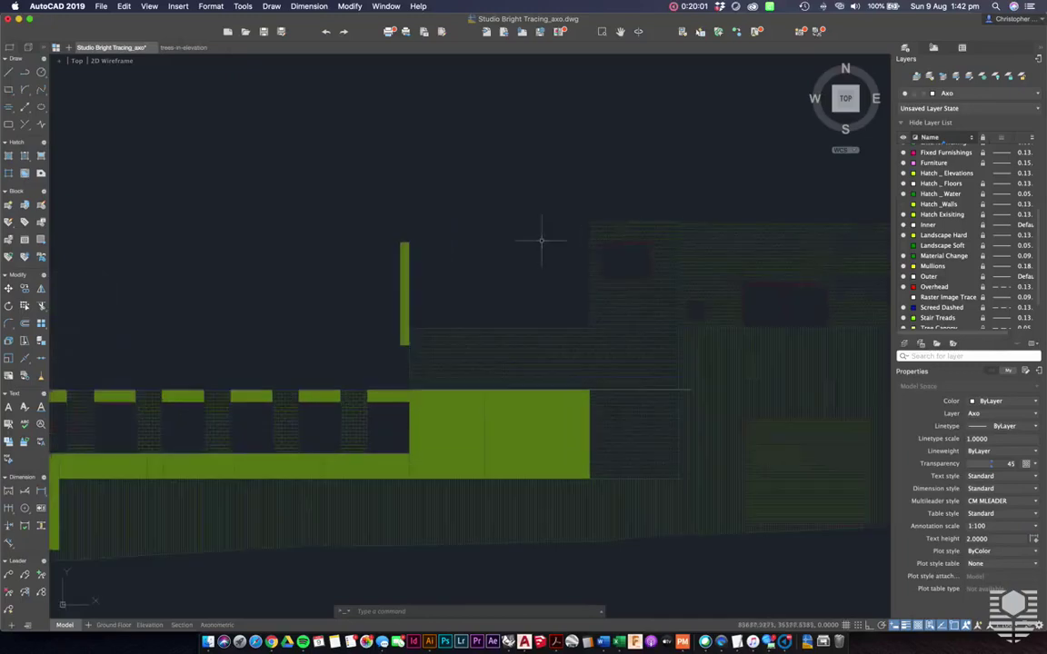
Step: Hatch the emptied upper wall area of the side elevation with a solid fill
{"action": "type", "text": "h"}
{"action": "key", "text": "Return"}
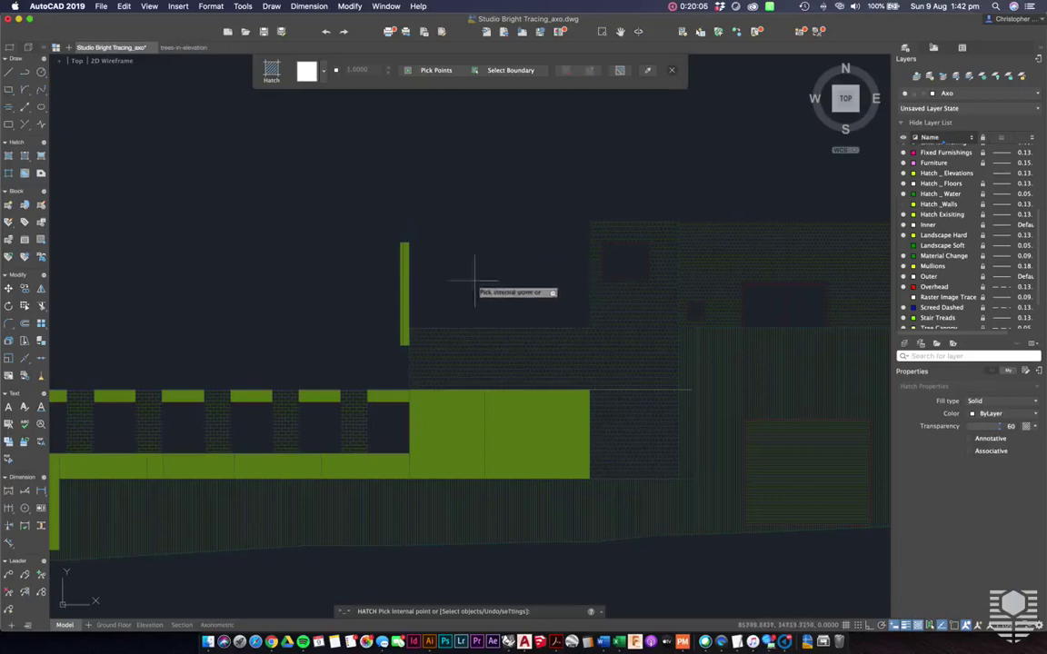
{"action": "scroll", "coordinate": [508, 282], "scroll_direction": "up", "scroll_amount": 2}
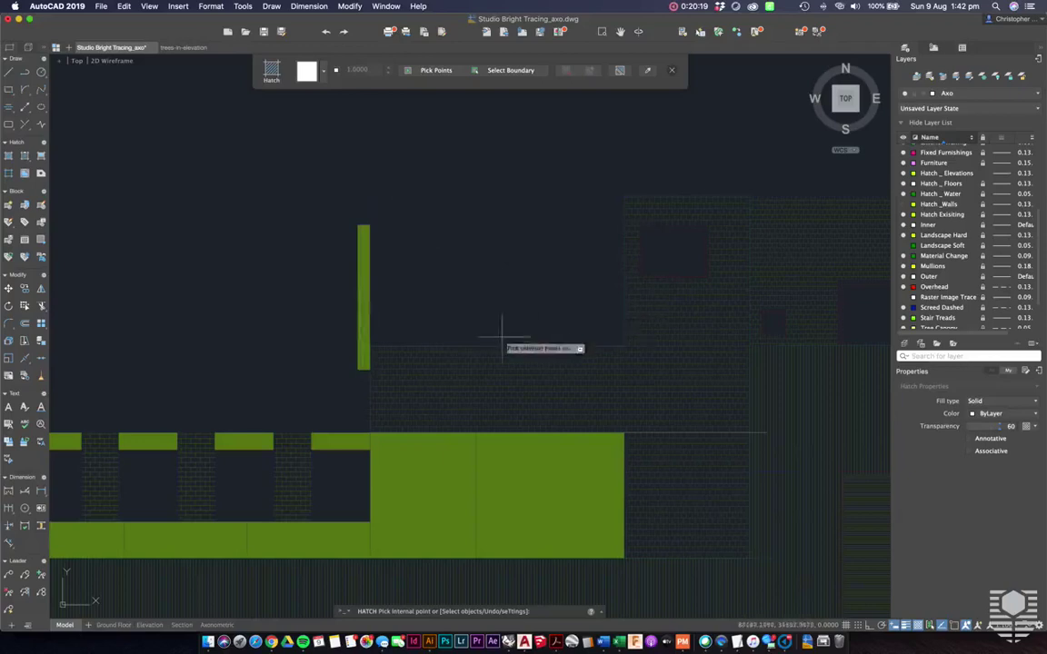
{"action": "left_click", "coordinate": [519, 253]}
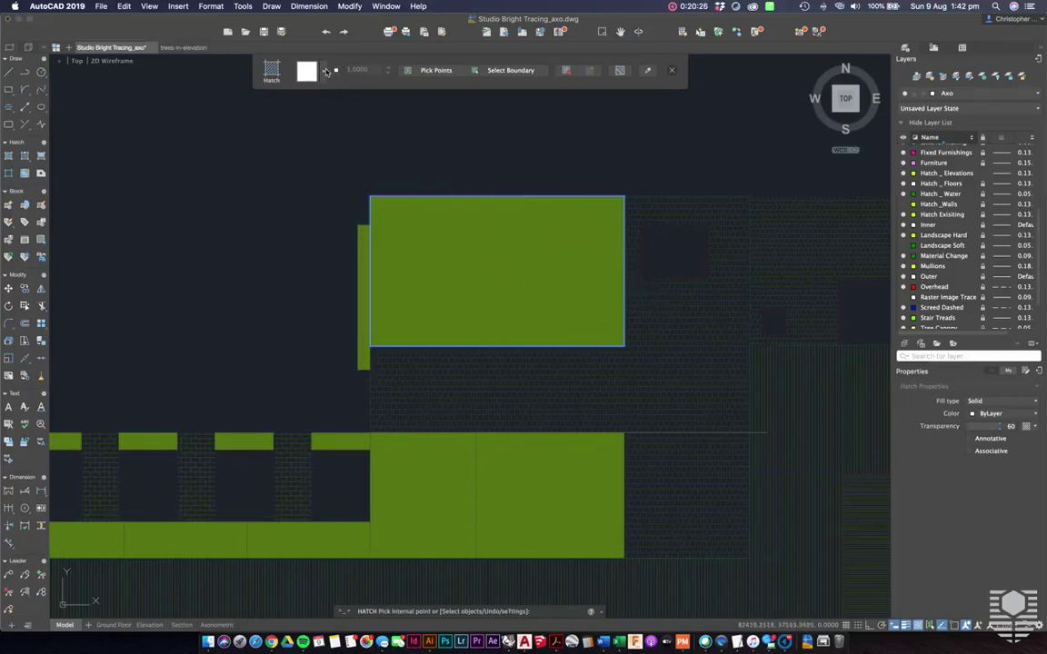
Step: Switch the new upper wall hatch from a solid fill to the ANSI31 pattern and finish placing it
{"action": "left_click", "coordinate": [326, 72]}
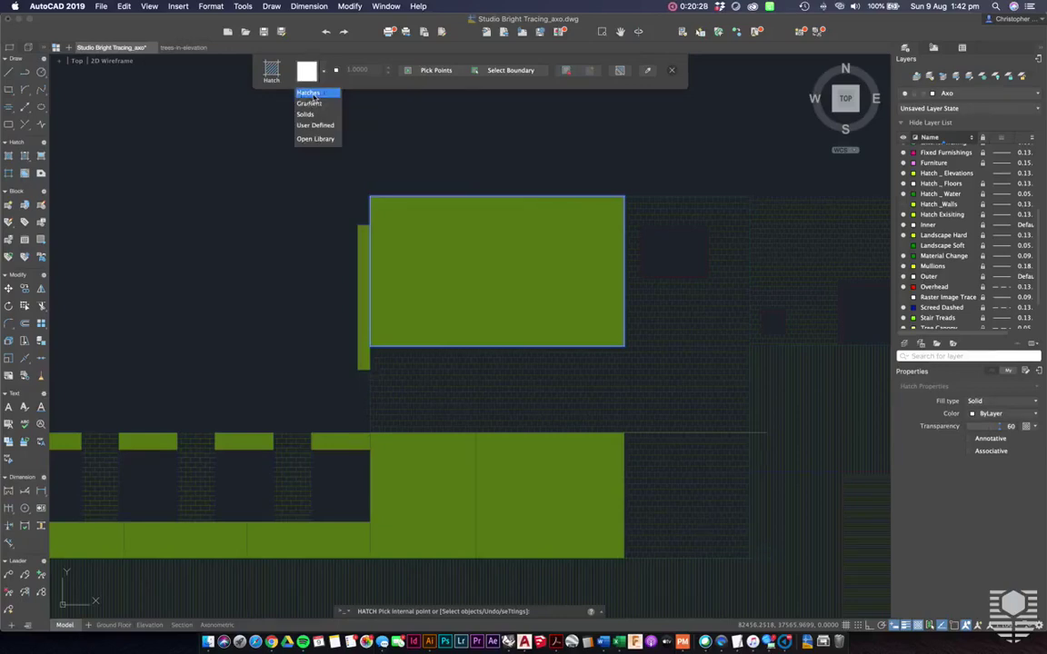
{"action": "left_click", "coordinate": [308, 92]}
{"action": "left_click", "coordinate": [173, 329]}
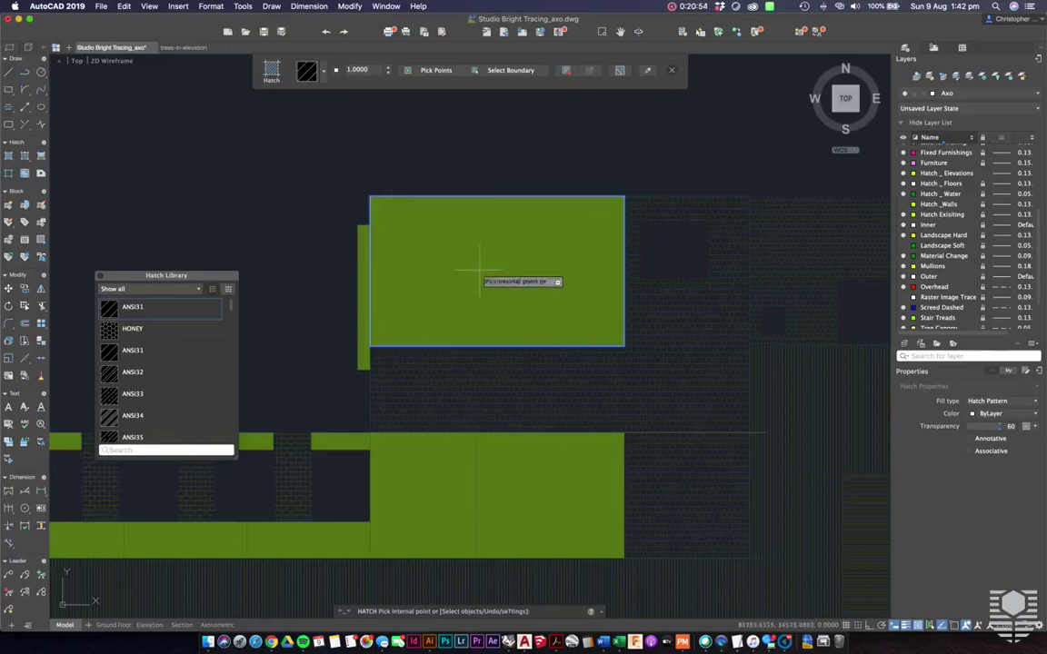
{"action": "left_click", "coordinate": [507, 209]}
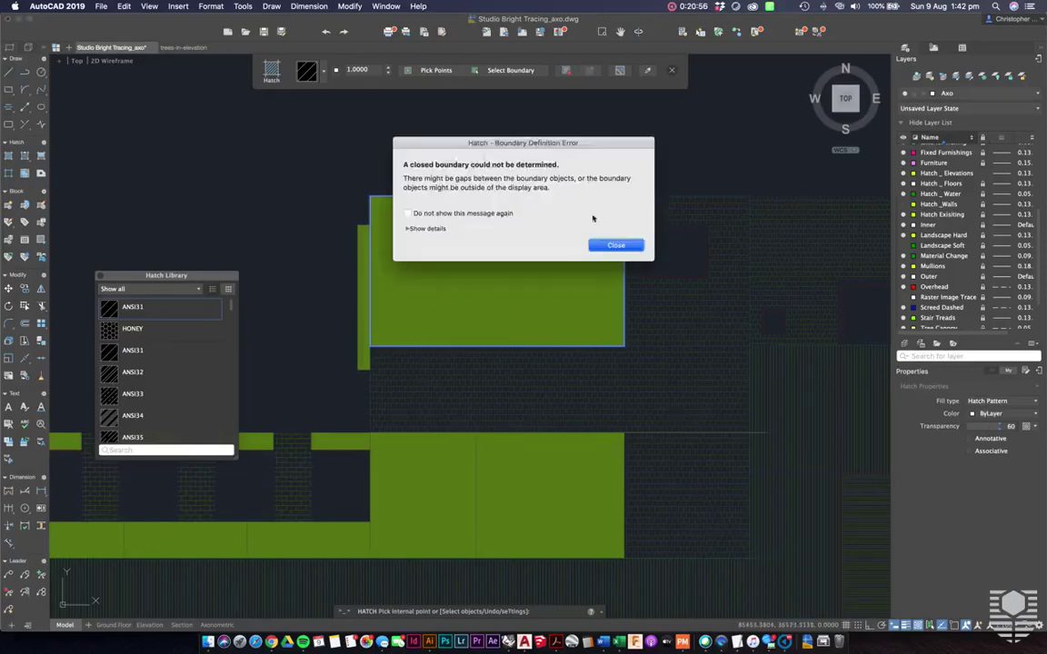
{"action": "left_click", "coordinate": [613, 243]}
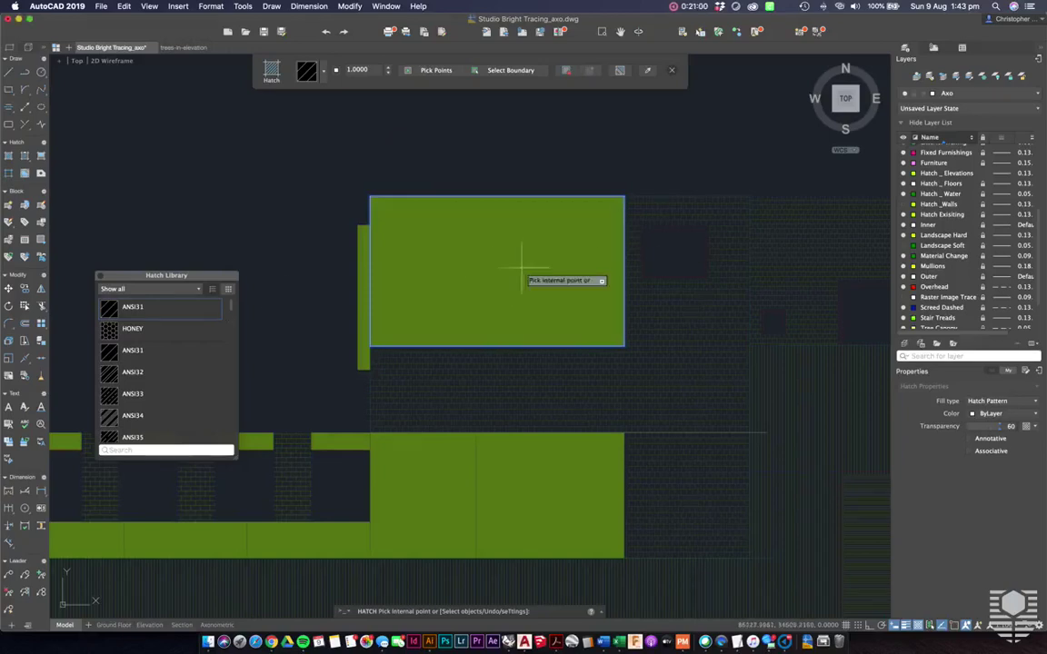
{"action": "left_click", "coordinate": [449, 168]}
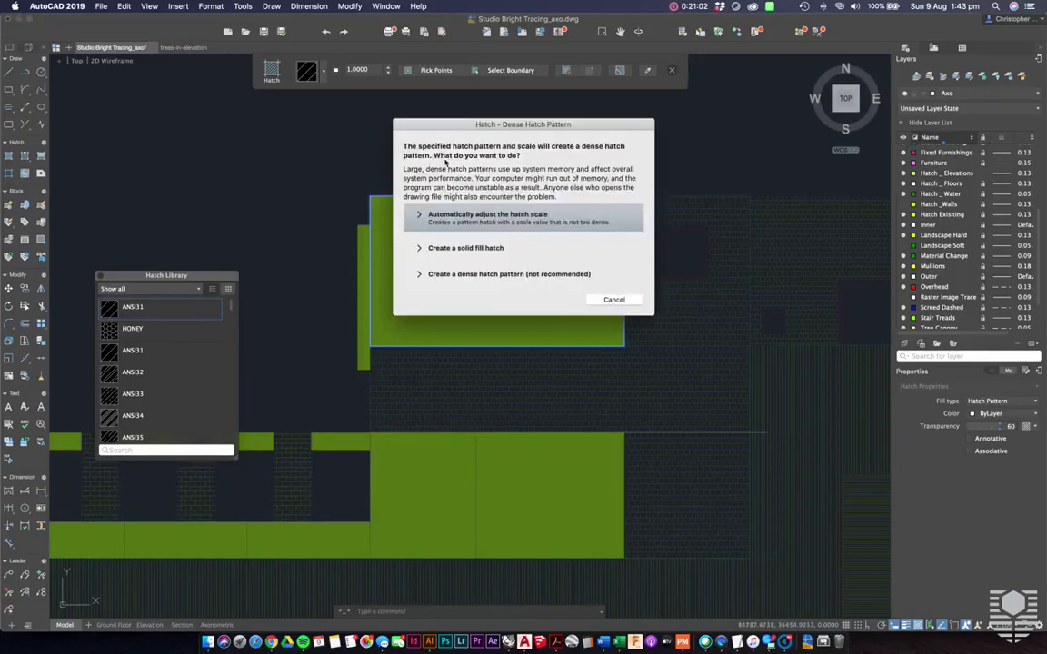
{"action": "key", "text": "Escape"}
{"action": "key", "text": "Escape"}
Step: Set the upper wall's ANSI31 hatch to a scale of 500 and an angle of 45 degrees
{"action": "left_click", "coordinate": [492, 253]}
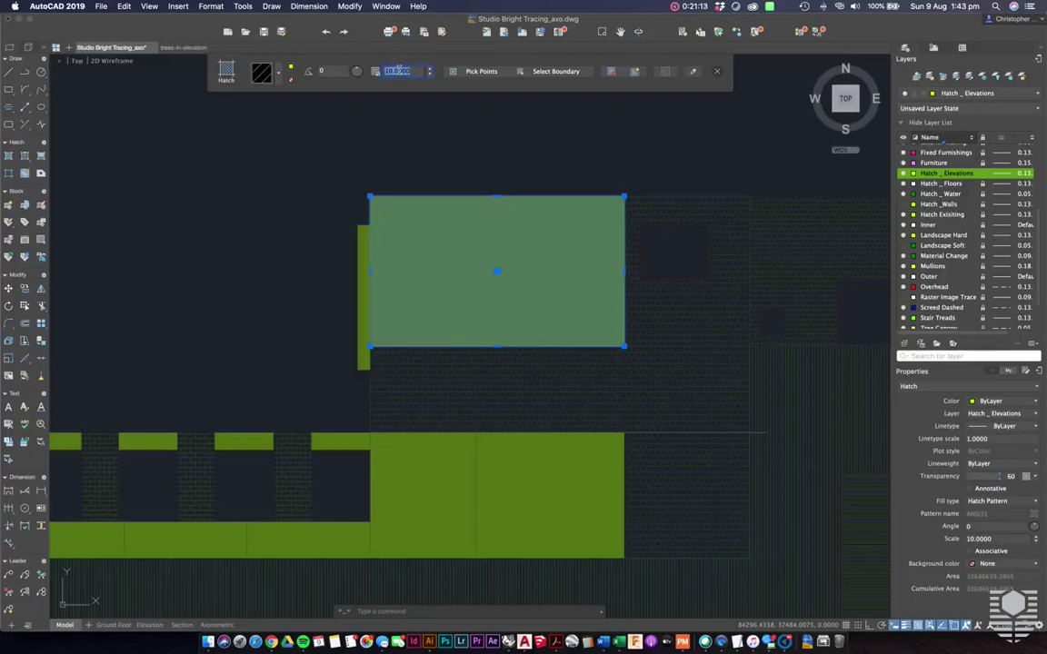
{"action": "type", "text": "500"}
{"action": "key", "text": "Return"}
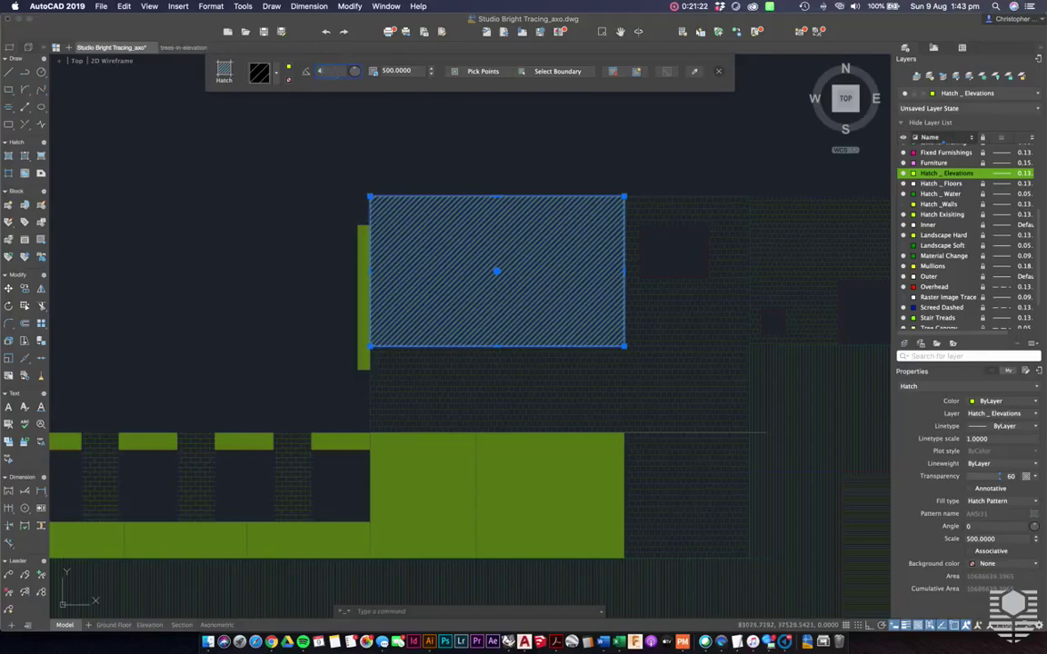
{"action": "type", "text": "45"}
{"action": "key", "text": "Return"}
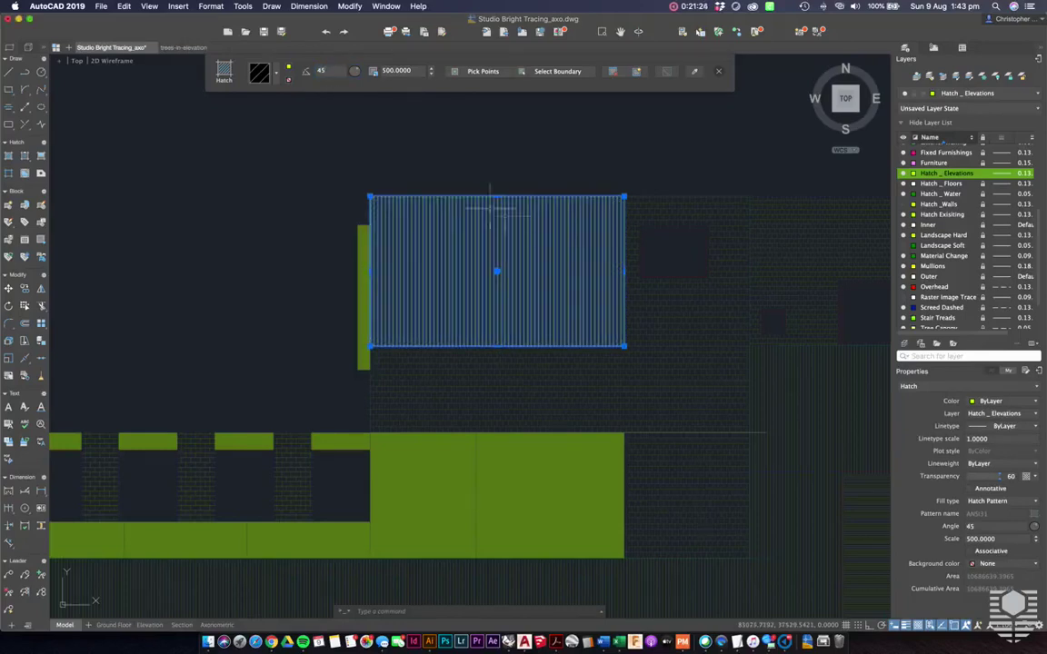
{"action": "key", "text": "Escape"}
Step: Change the upper wall hatch's angle to 315 degrees so its lines run horizontally
{"action": "left_click", "coordinate": [521, 227]}
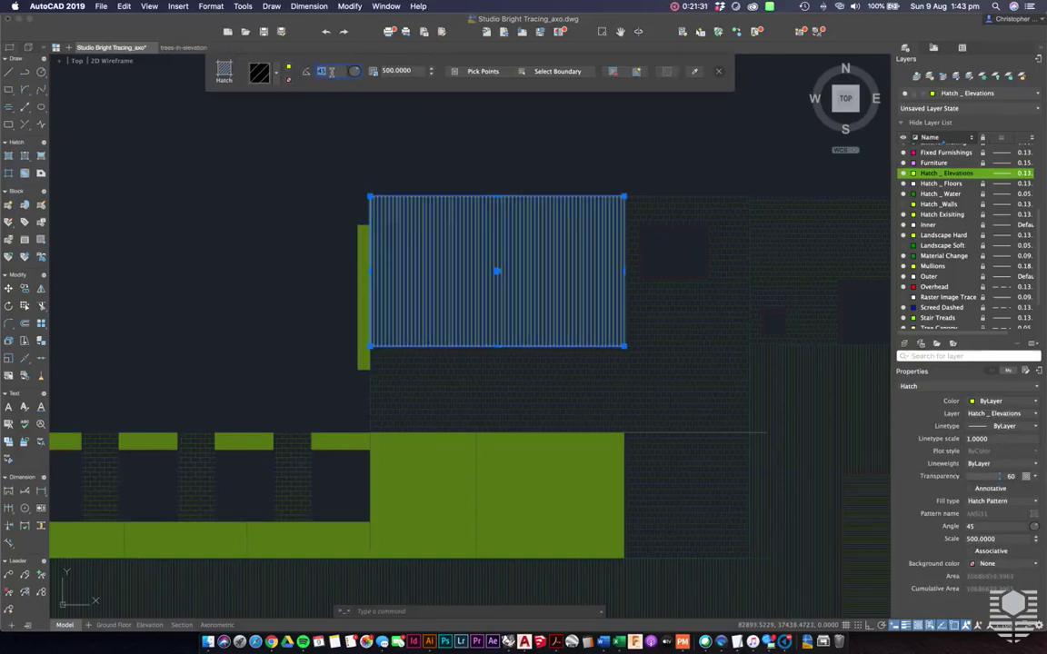
{"action": "key", "text": "Return"}
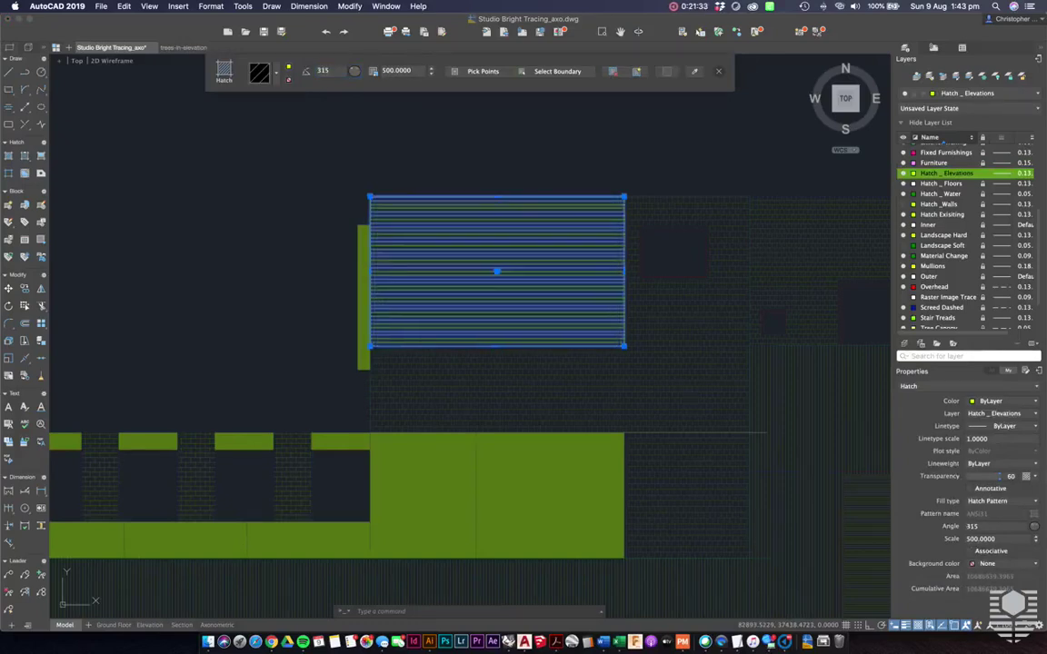
{"action": "left_click", "coordinate": [723, 77]}
Step: Match the upper wall hatch's properties to the adjoining brick hatch around the small window
{"action": "left_click", "coordinate": [493, 284]}
{"action": "middle_click_drag", "start_coordinate": [493, 285], "coordinate": [421, 296]}
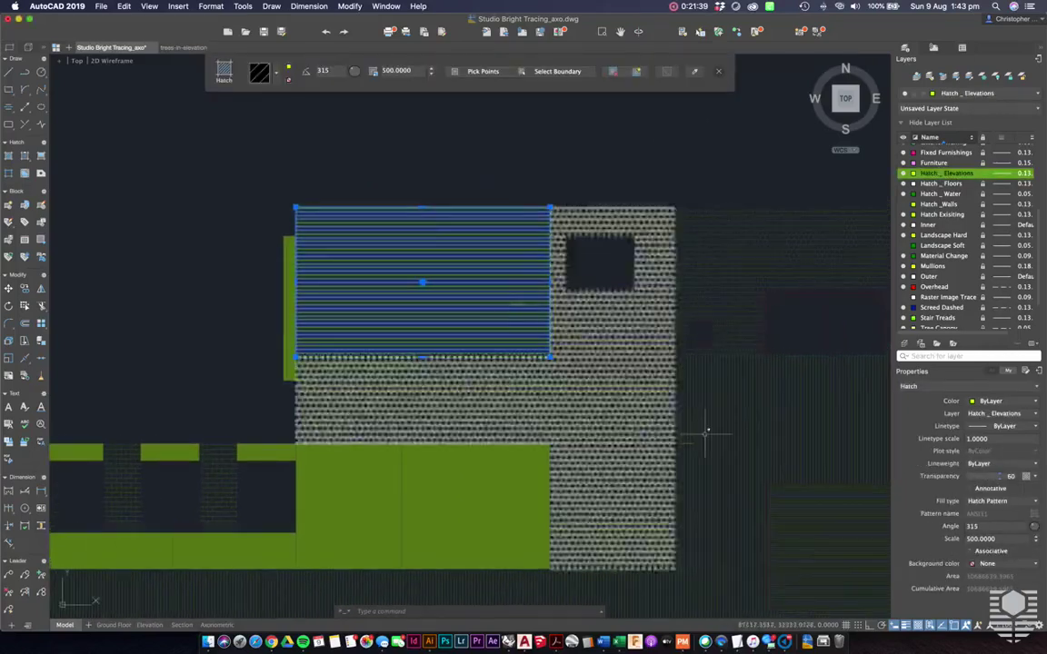
{"action": "middle_click_drag", "start_coordinate": [635, 359], "coordinate": [590, 362]}
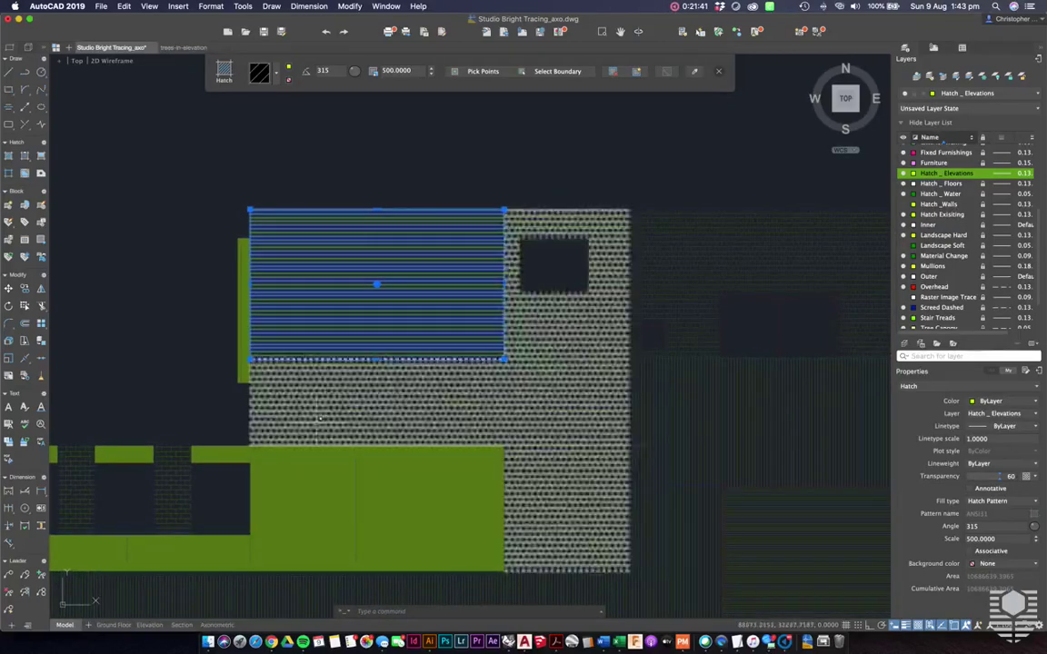
{"action": "middle_click_drag", "start_coordinate": [320, 418], "coordinate": [329, 411]}
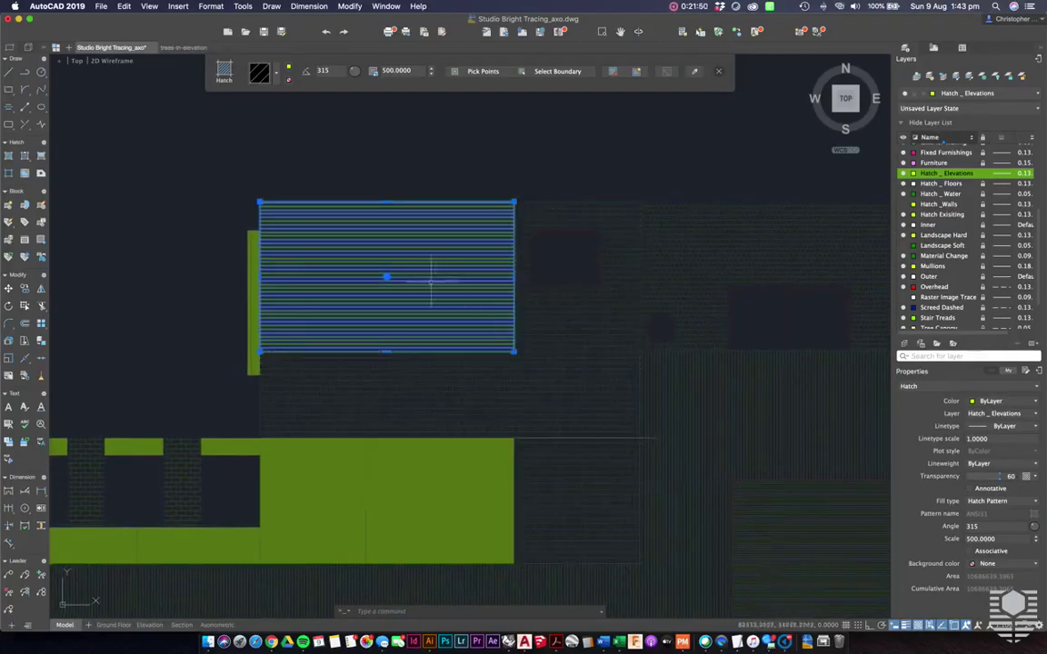
{"action": "left_click", "coordinate": [694, 76]}
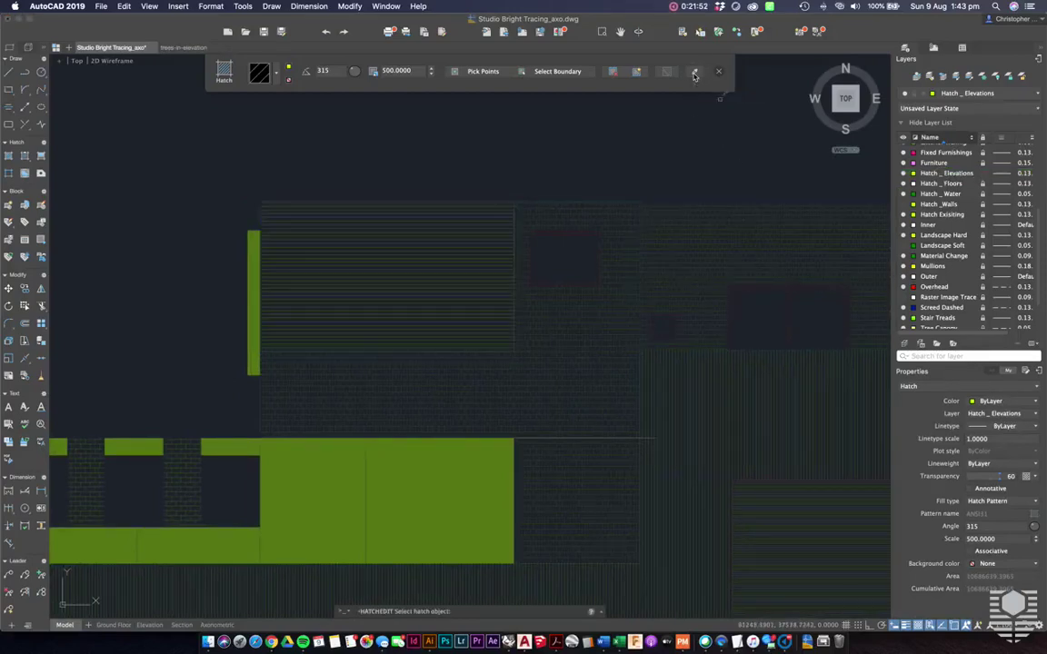
{"action": "left_click", "coordinate": [563, 324]}
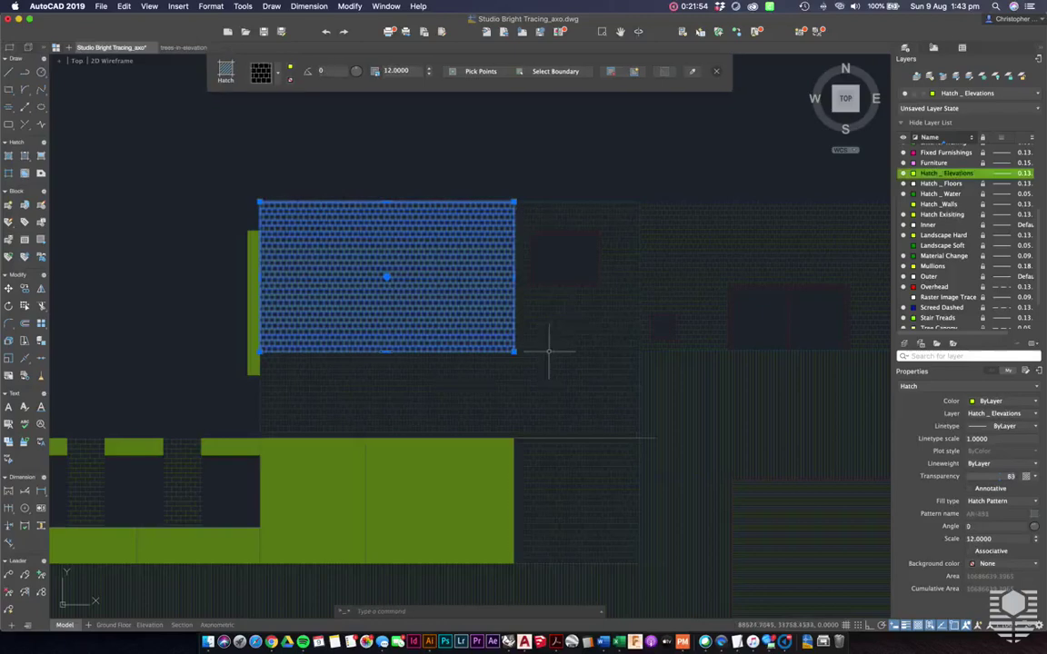
{"action": "key", "text": "Escape"}
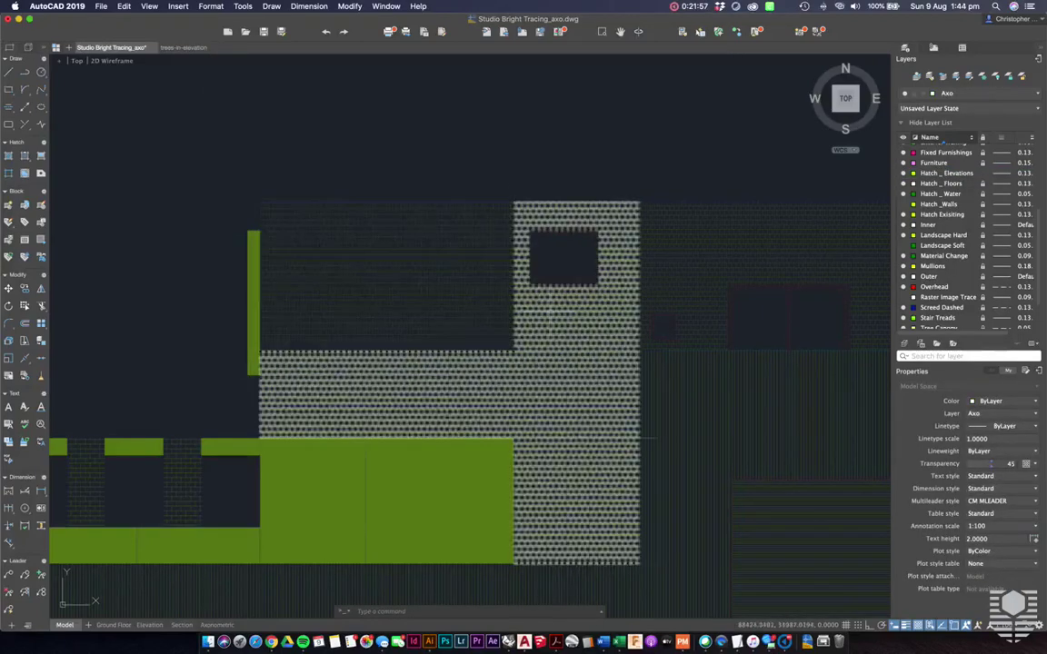
Step: Match the upper wall hatch's properties to the vertical-line cladding hatch above the garage door
{"action": "left_click", "coordinate": [450, 299]}
{"action": "middle_click_drag", "start_coordinate": [695, 259], "coordinate": [619, 274]}
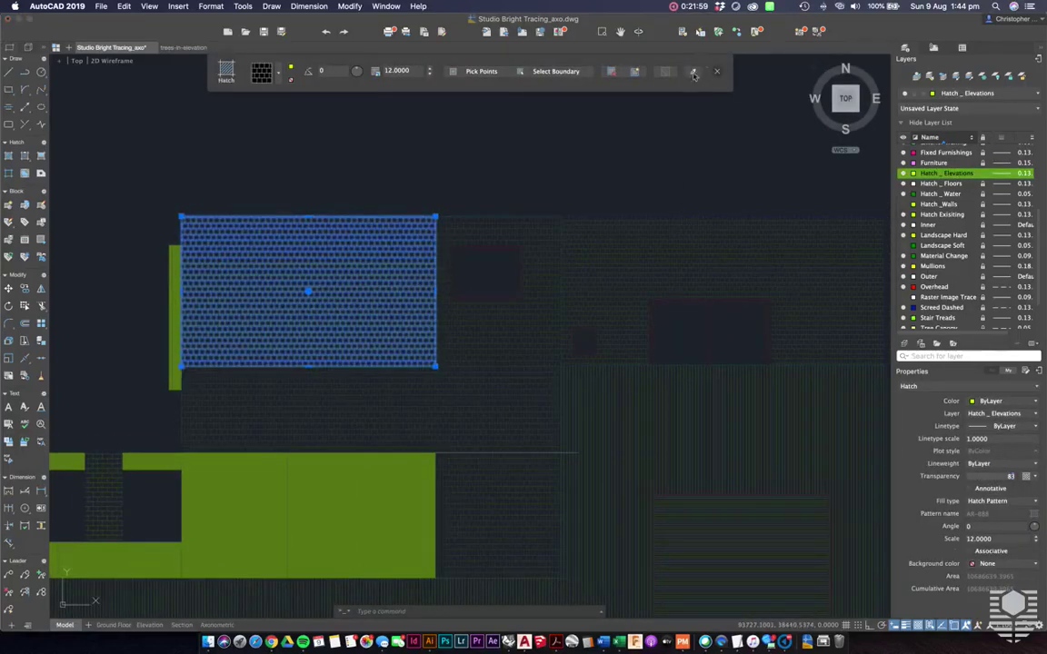
{"action": "left_click", "coordinate": [693, 73]}
{"action": "left_click", "coordinate": [752, 432]}
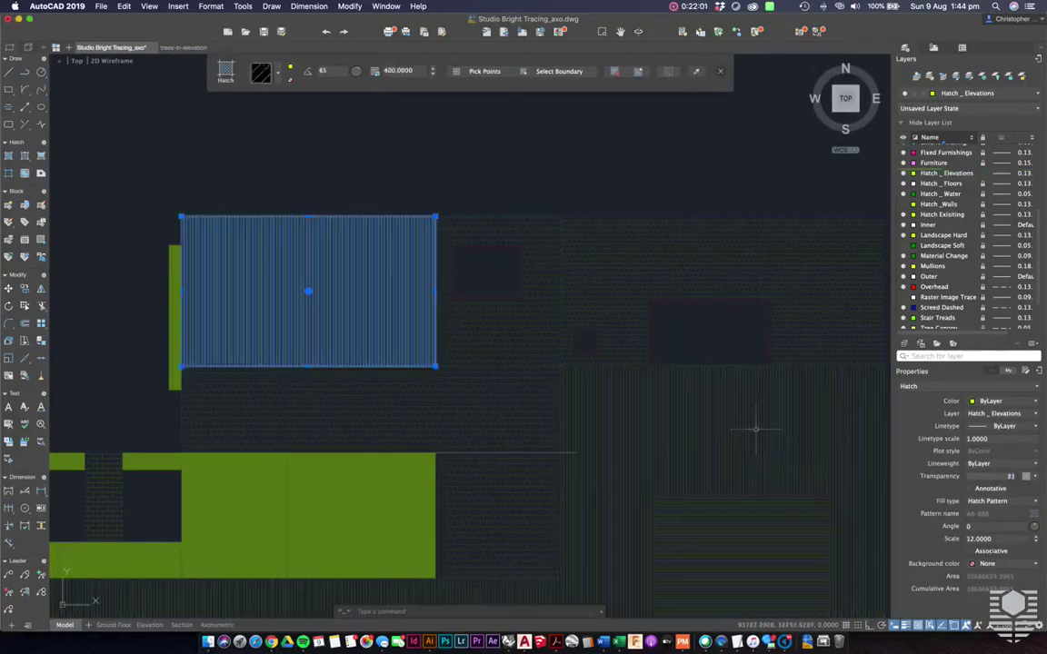
{"action": "key", "text": "Escape"}
Step: Match the upper wall hatch's properties to the garage door's horizontal-line hatch
{"action": "middle_click_drag", "start_coordinate": [630, 187], "coordinate": [613, 150]}
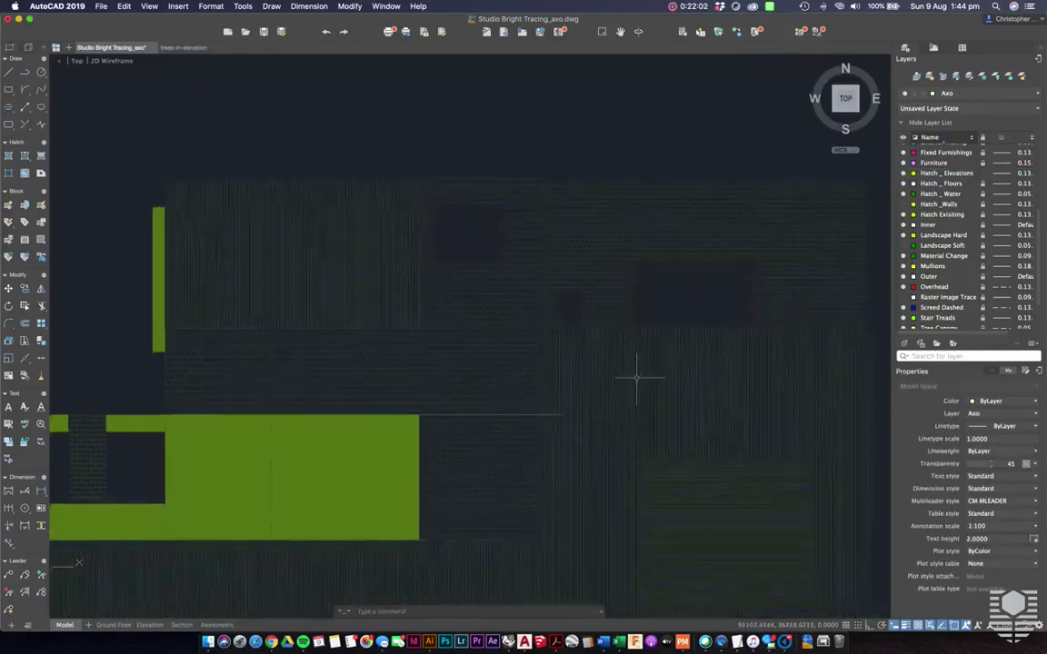
{"action": "left_click", "coordinate": [404, 254]}
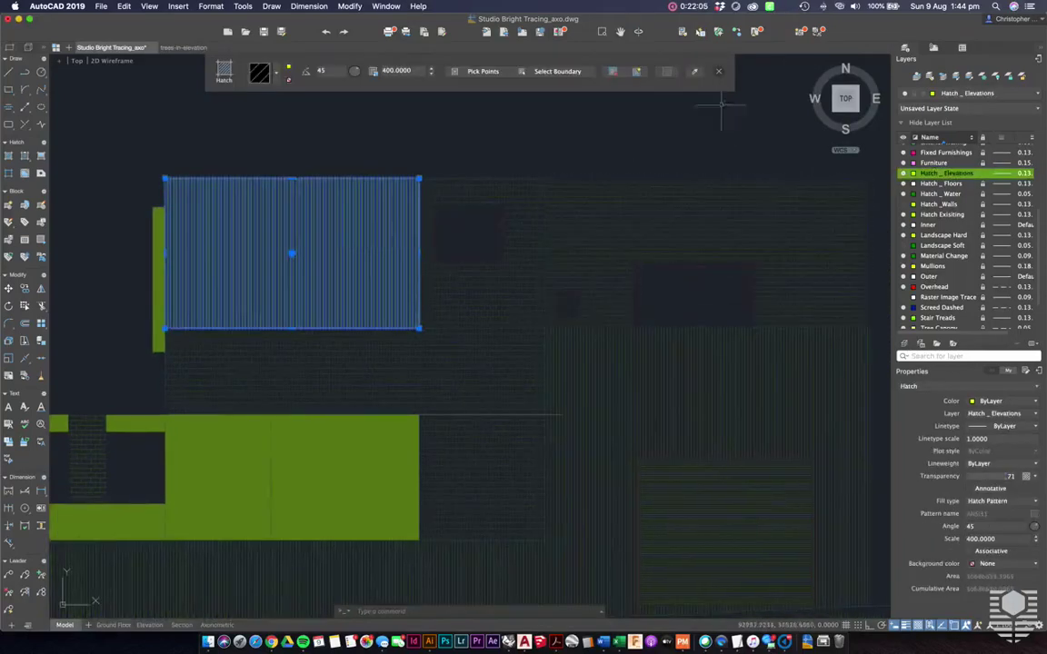
{"action": "left_click", "coordinate": [690, 74]}
{"action": "left_click", "coordinate": [724, 519]}
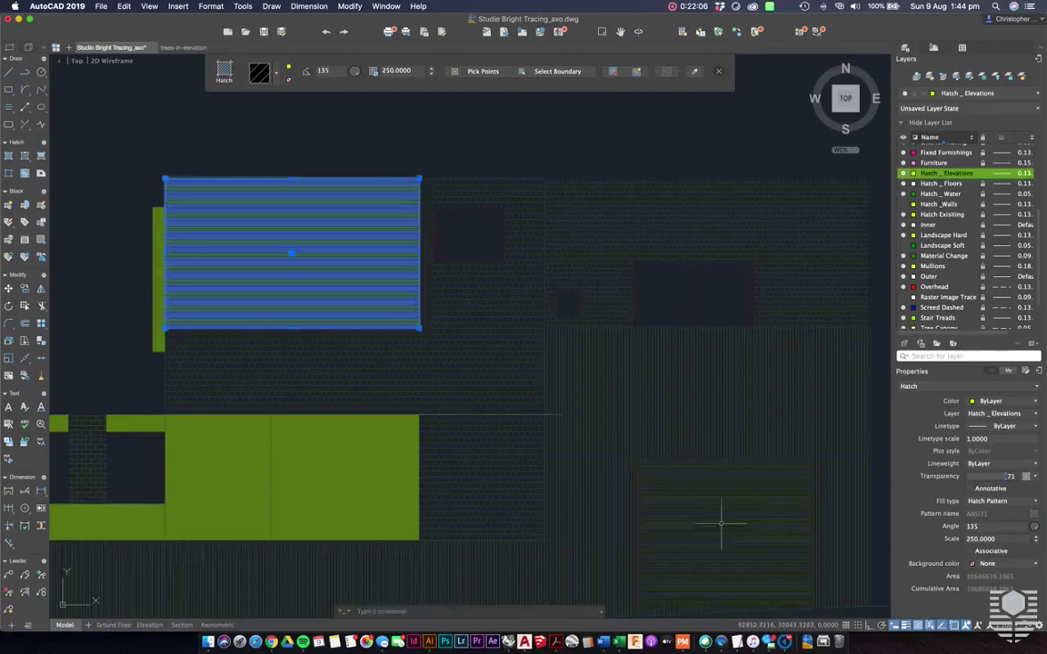
{"action": "key", "text": "Escape"}
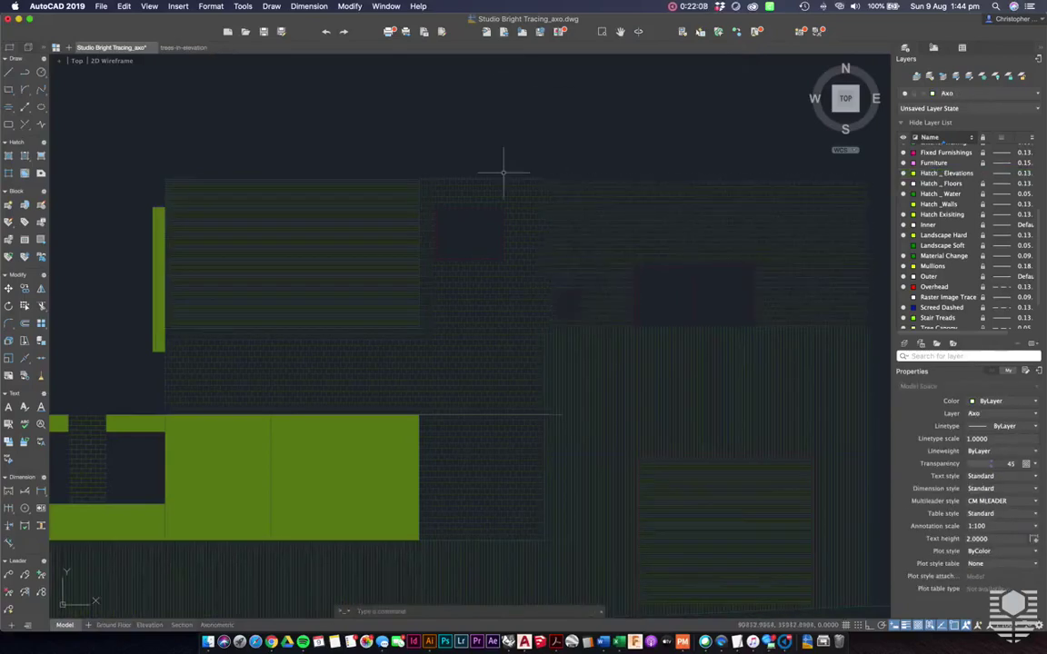
Step: Locate the ground floor plan in model space and inspect its bathroom floor hatch
{"action": "scroll", "coordinate": [367, 216], "scroll_direction": "left", "scroll_amount": 2}
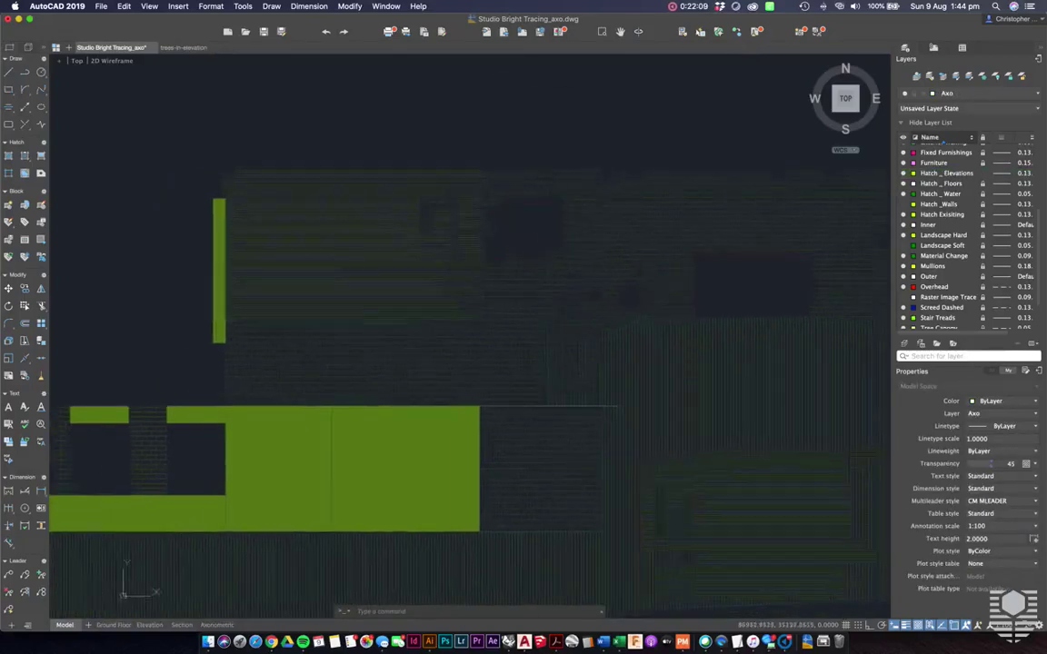
{"action": "scroll", "coordinate": [367, 216], "scroll_direction": "left", "scroll_amount": 3}
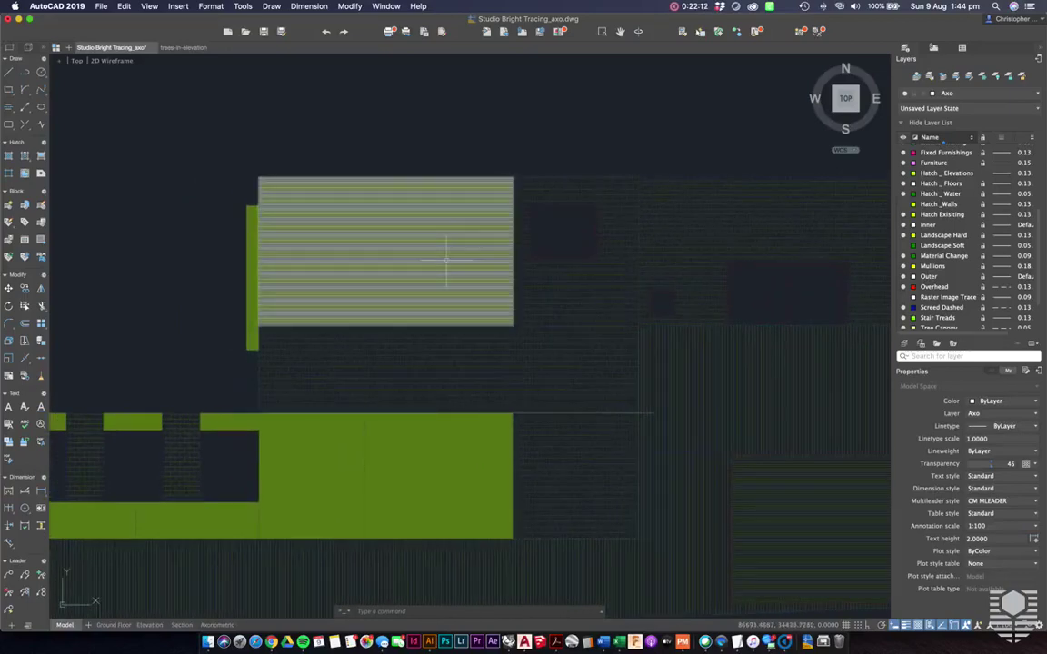
{"action": "scroll", "coordinate": [445, 260], "scroll_direction": "down", "scroll_amount": 5}
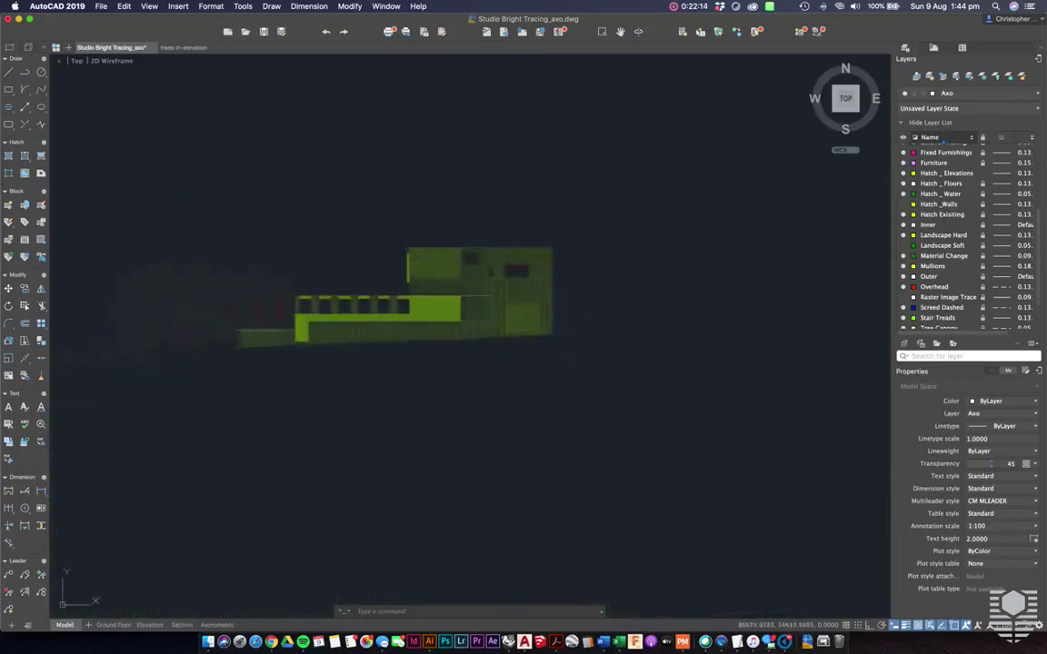
{"action": "scroll", "coordinate": [447, 260], "scroll_direction": "down", "scroll_amount": 6}
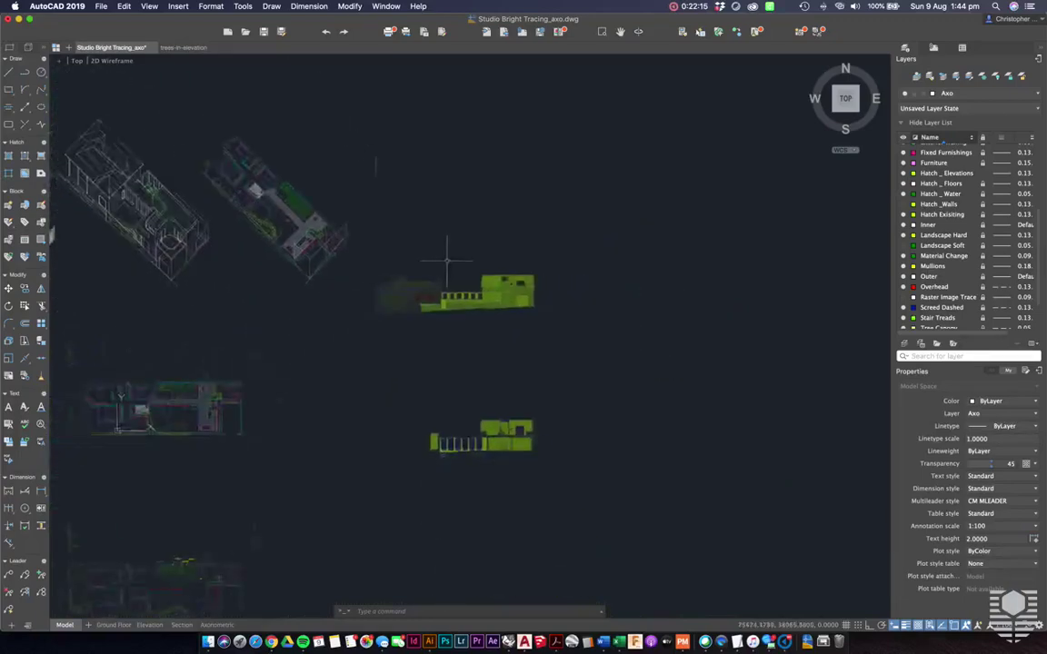
{"action": "scroll", "coordinate": [215, 404], "scroll_direction": "up", "scroll_amount": 4}
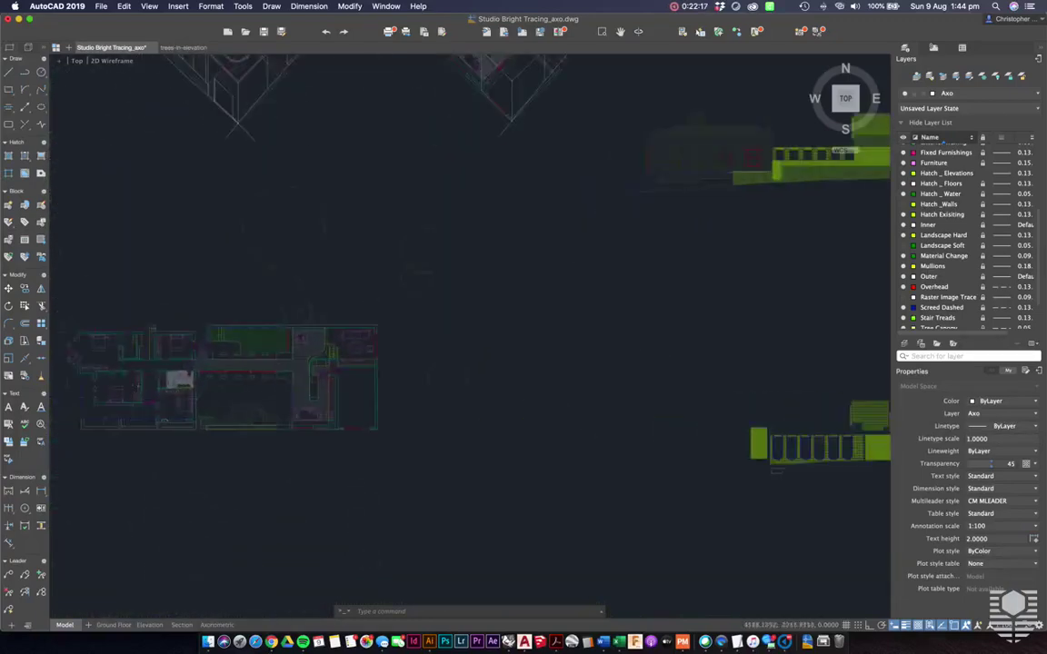
{"action": "scroll", "coordinate": [174, 396], "scroll_direction": "up", "scroll_amount": 8}
{"action": "middle_click_drag", "start_coordinate": [170, 398], "coordinate": [227, 465]}
{"action": "left_click", "coordinate": [355, 317]}
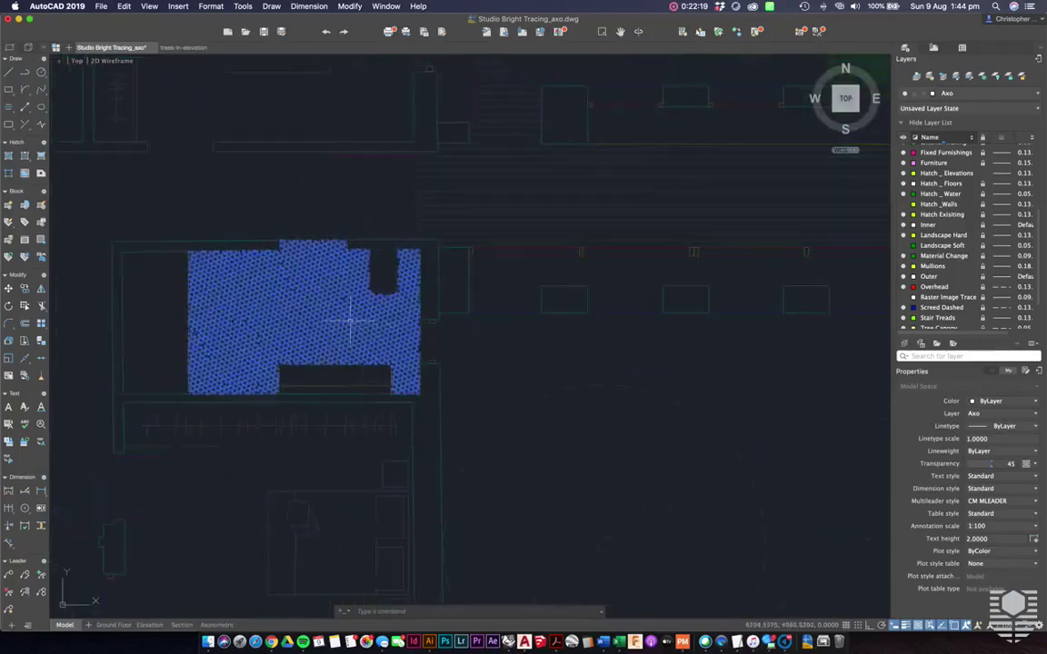
{"action": "key", "text": "Escape"}
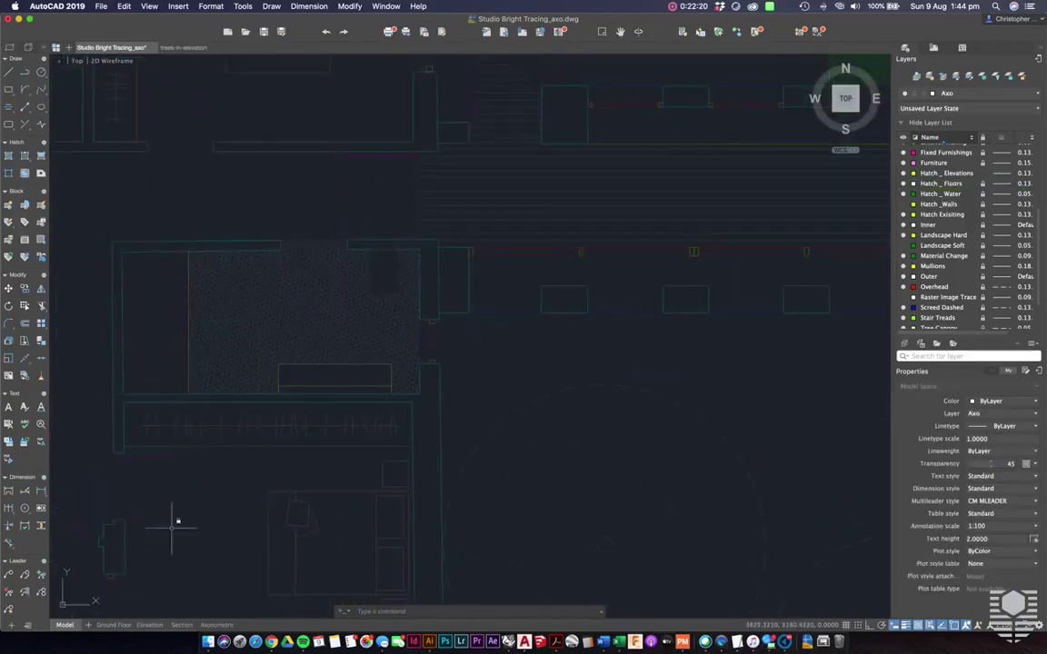
Step: Open the Ground Floor layout and activate its viewport at the bathroom
{"action": "left_click", "coordinate": [113, 625]}
{"action": "scroll", "coordinate": [427, 306], "scroll_direction": "up", "scroll_amount": 5}
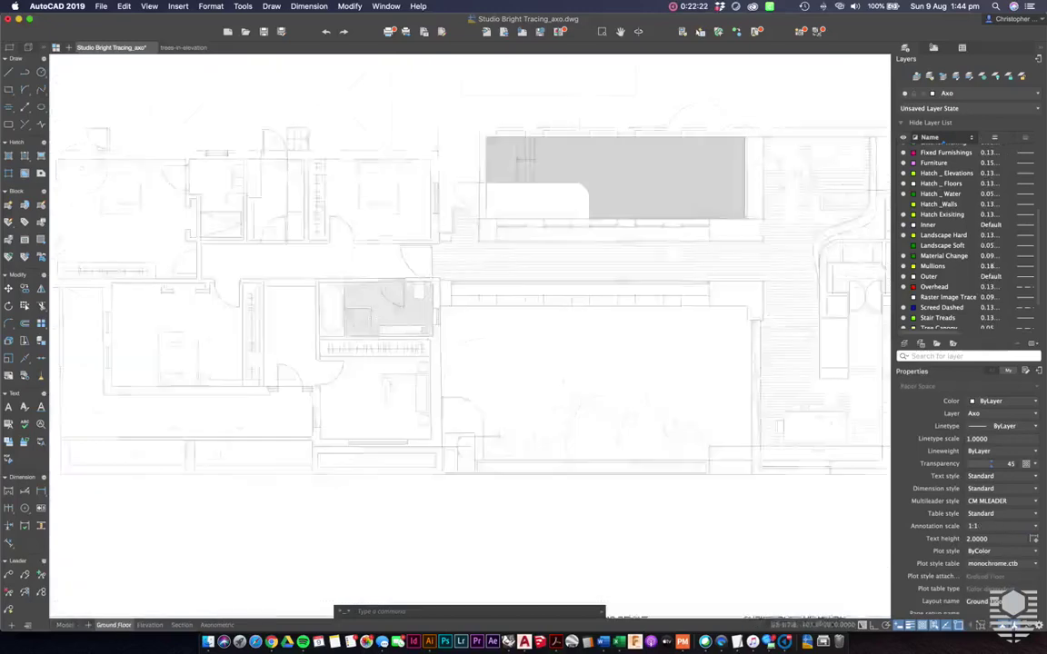
{"action": "double_click", "coordinate": [425, 291]}
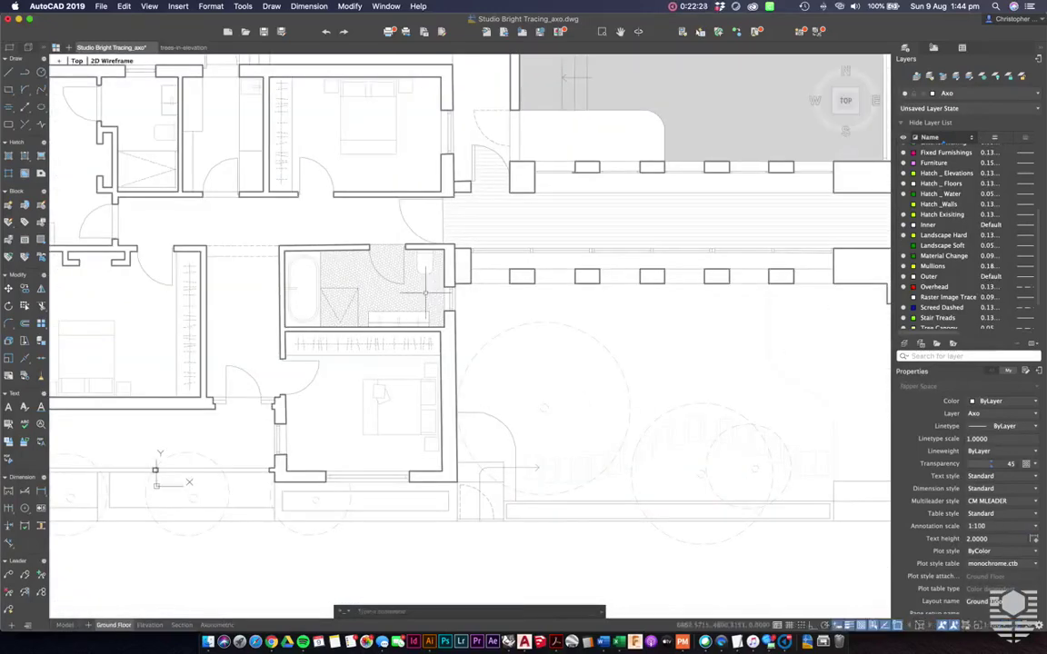
Step: Try to change the transparency of the bathroom's honeycomb floor hatch
{"action": "left_click", "coordinate": [416, 292]}
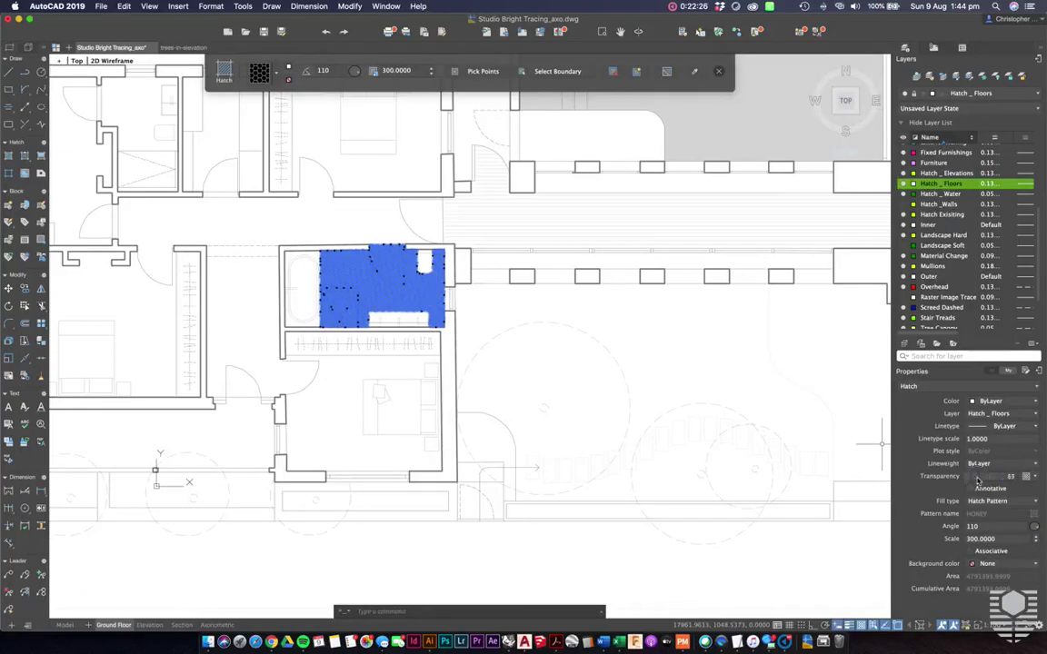
{"action": "left_click", "coordinate": [962, 482]}
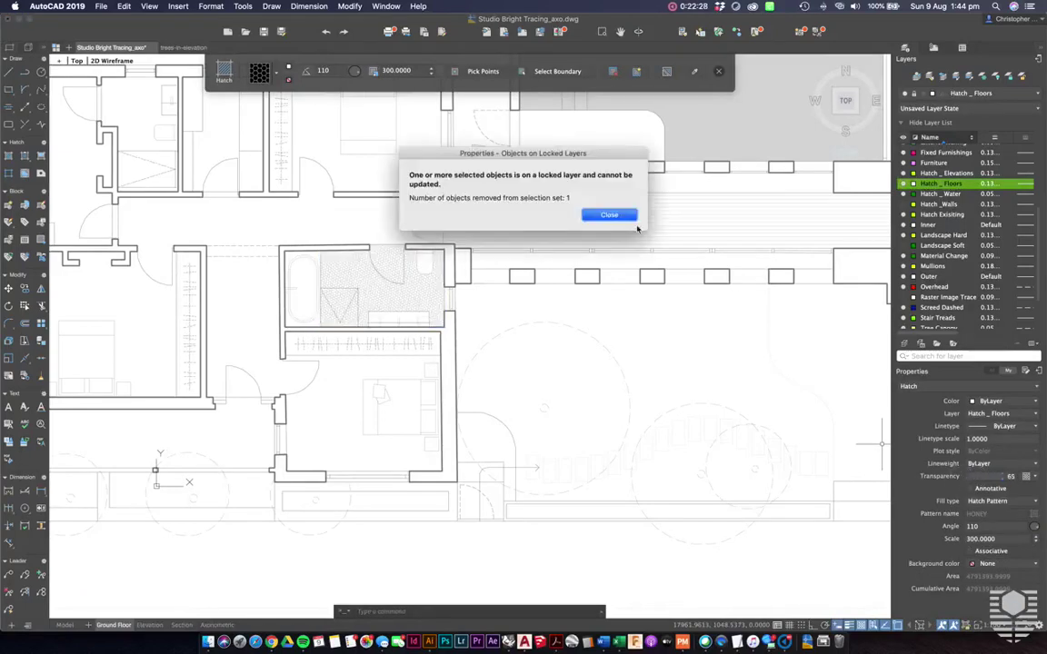
{"action": "left_click", "coordinate": [609, 214]}
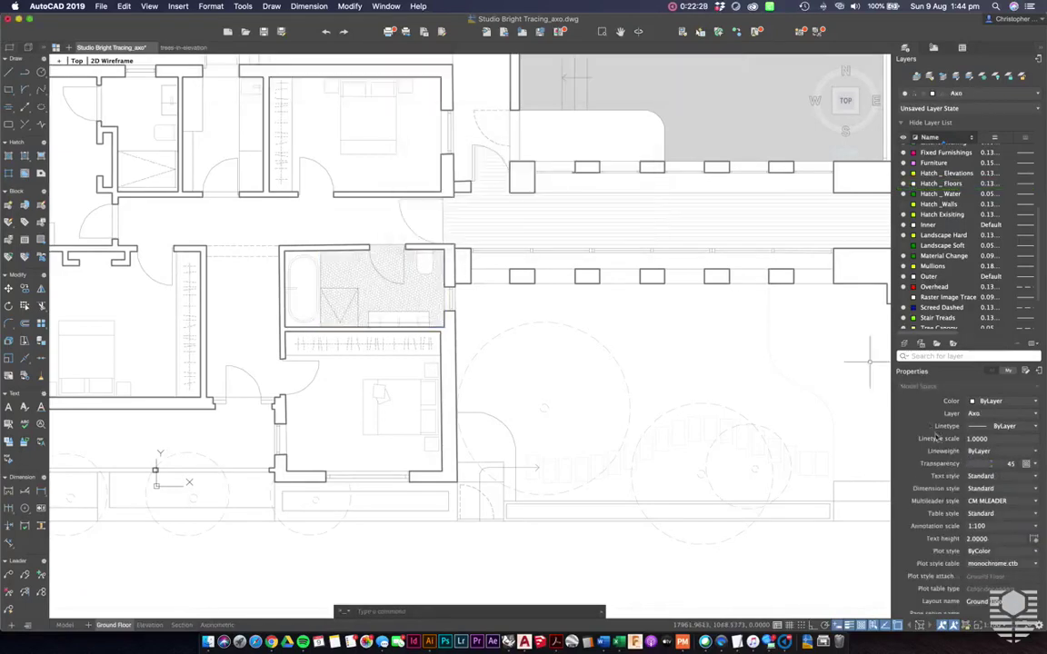
Step: Try to change the properties of the bathroom floor hatch in the ground floor plan
{"action": "left_click", "coordinate": [392, 291]}
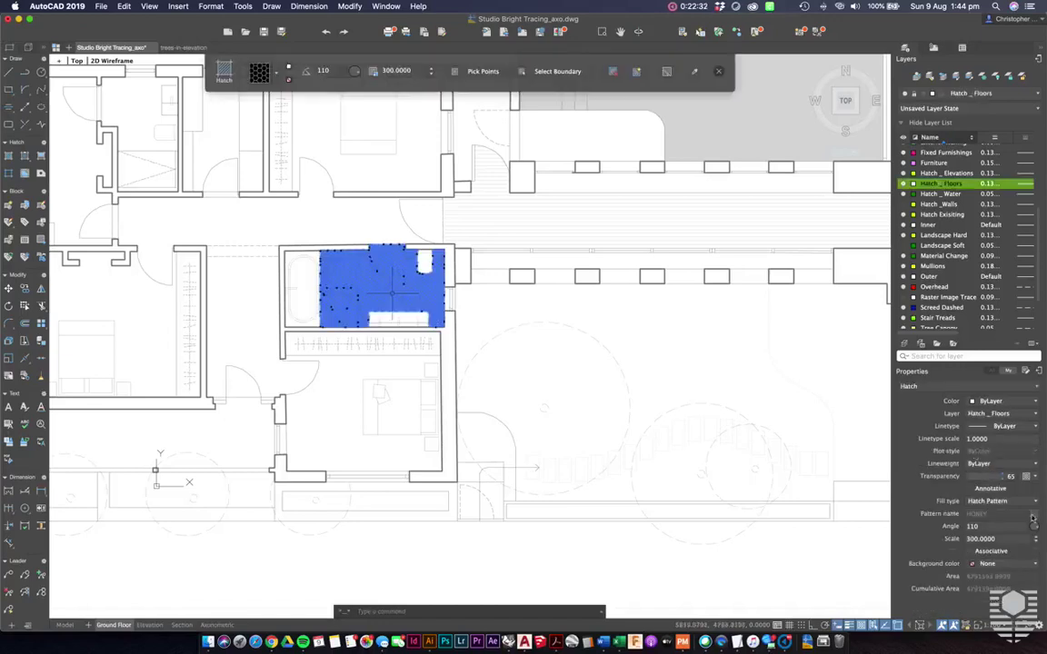
{"action": "key", "text": "Return"}
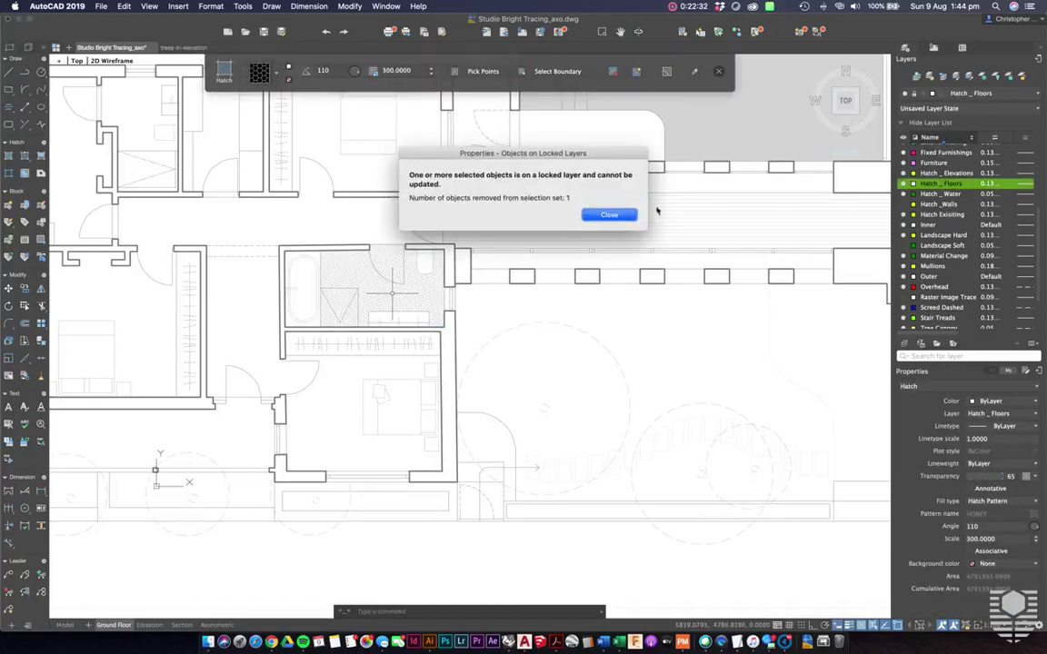
{"action": "left_click", "coordinate": [611, 215]}
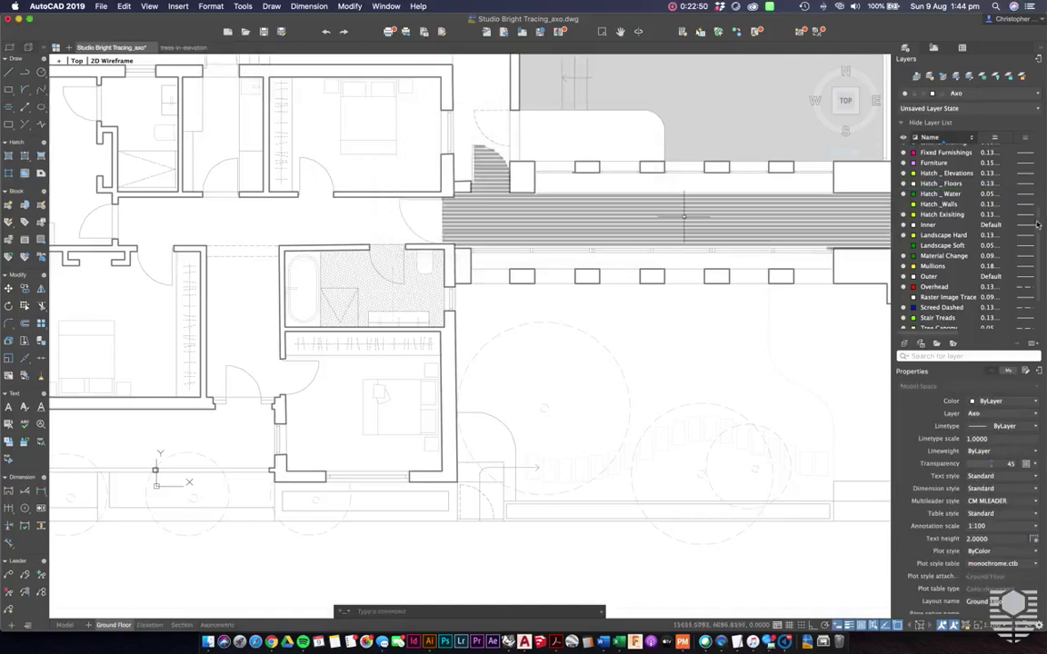
Step: Unlock the Hatch _ Floors layer and lower the bathroom floor hatch's transparency to about 3
{"action": "scroll", "coordinate": [956, 225], "scroll_direction": "up", "scroll_amount": 5}
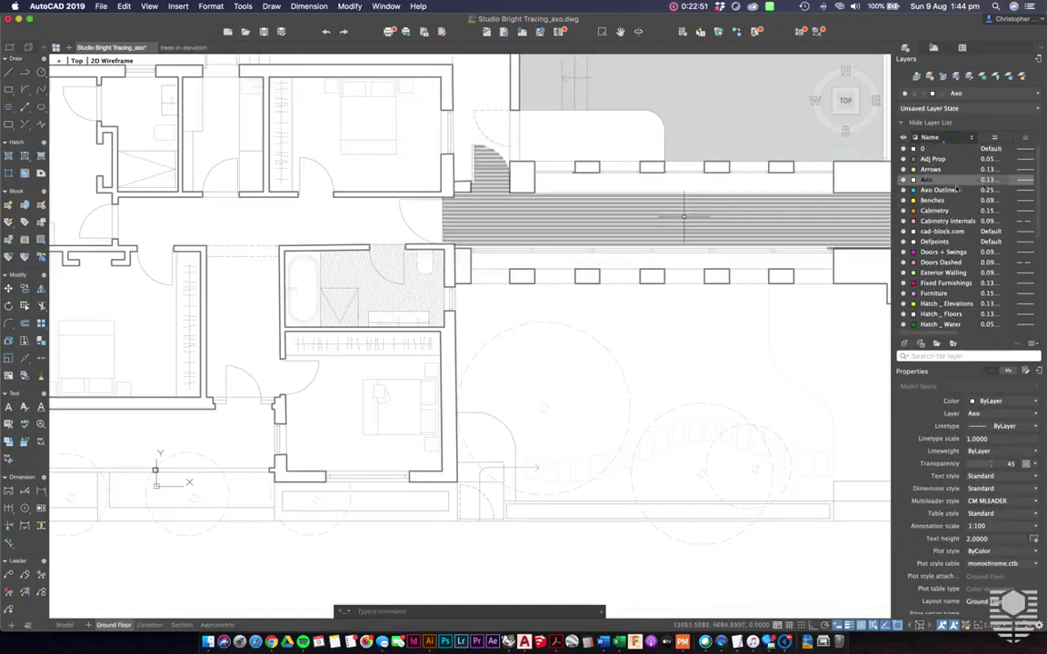
{"action": "scroll", "coordinate": [977, 198], "scroll_direction": "down", "scroll_amount": 3}
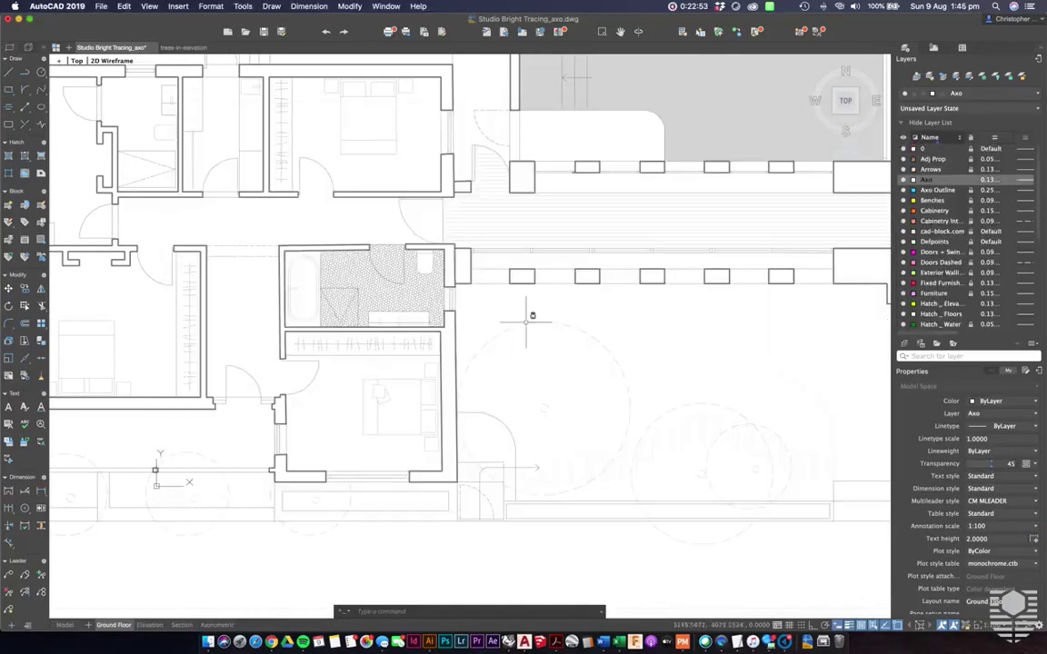
{"action": "left_click", "coordinate": [391, 287]}
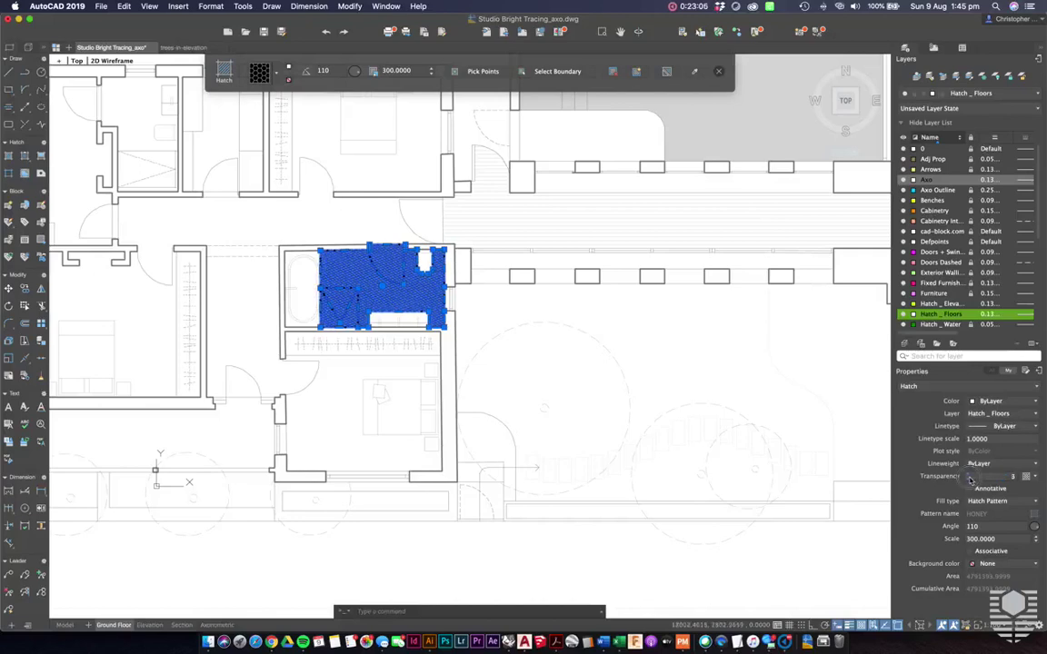
{"action": "key", "text": "Escape"}
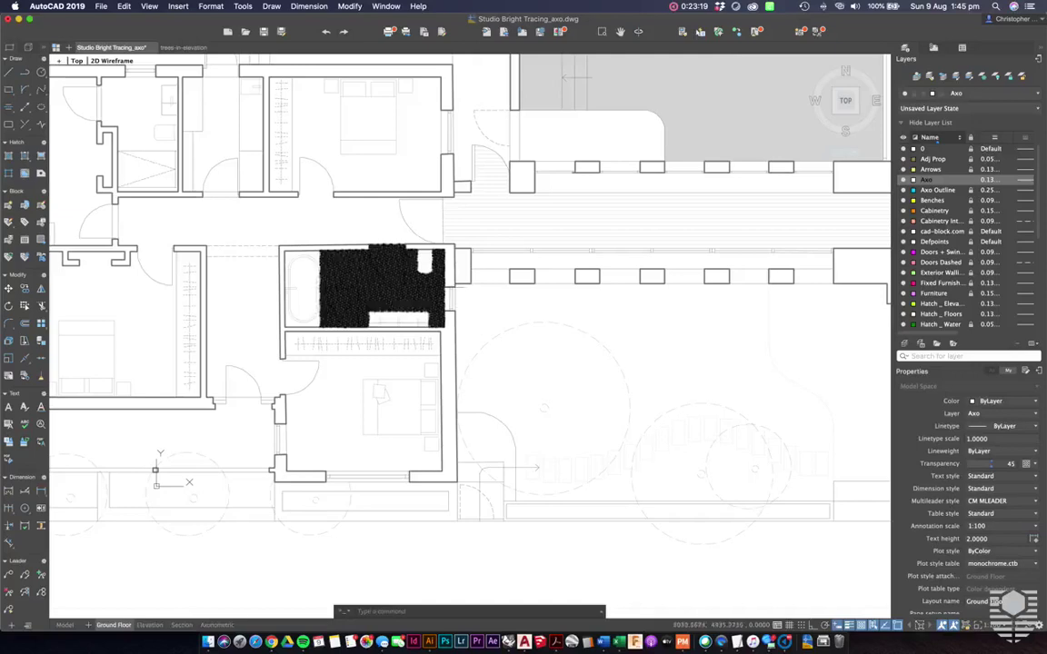
Step: Raise the bathroom floor hatch's transparency to 71, compare it nearly opaque, and fine-tune it to a faint pattern
{"action": "left_click", "coordinate": [381, 287]}
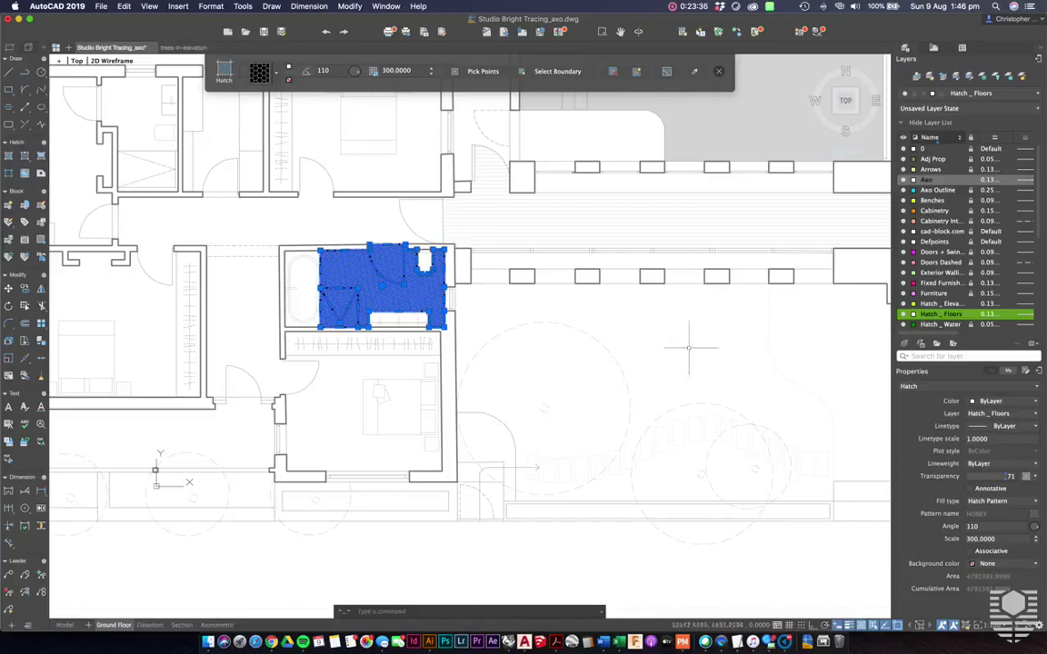
{"action": "key", "text": "Escape"}
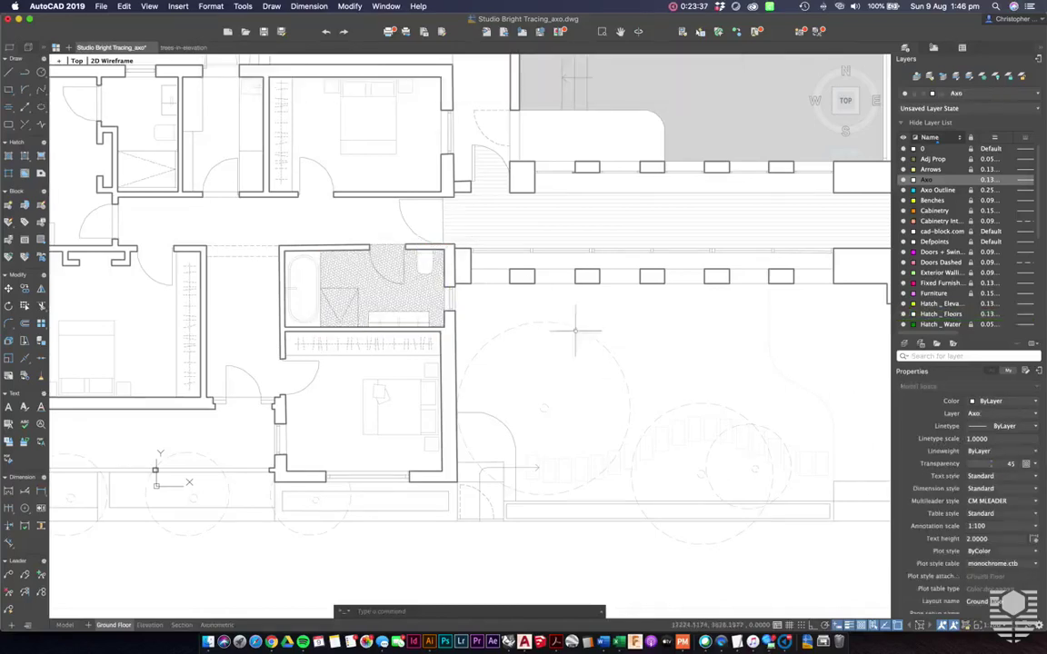
{"action": "left_click", "coordinate": [432, 272]}
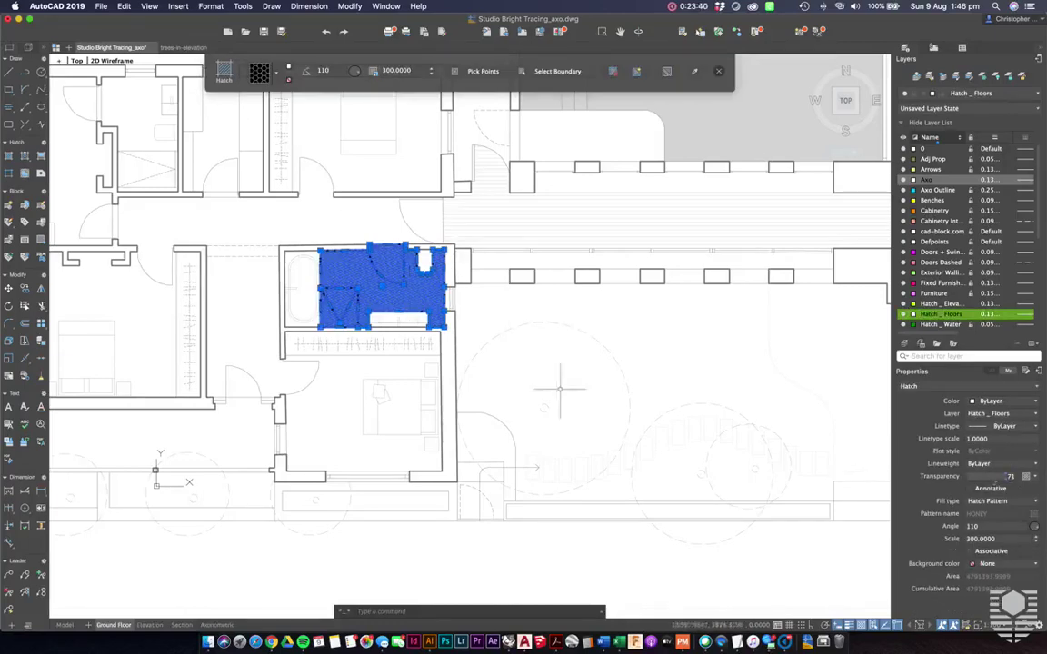
{"action": "key", "text": "Escape"}
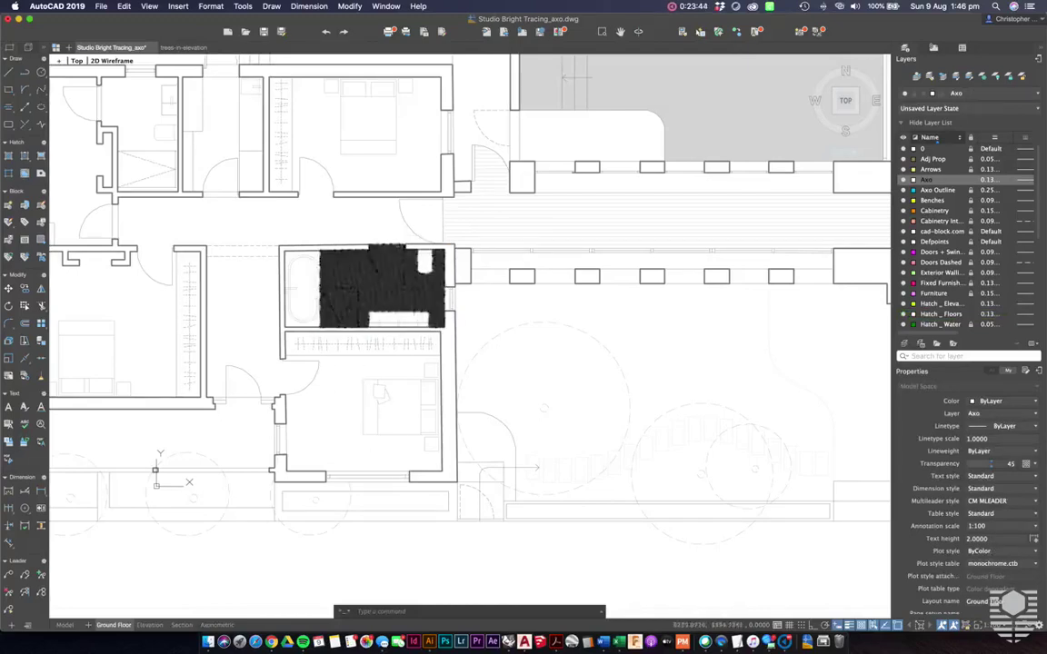
{"action": "left_click", "coordinate": [382, 268]}
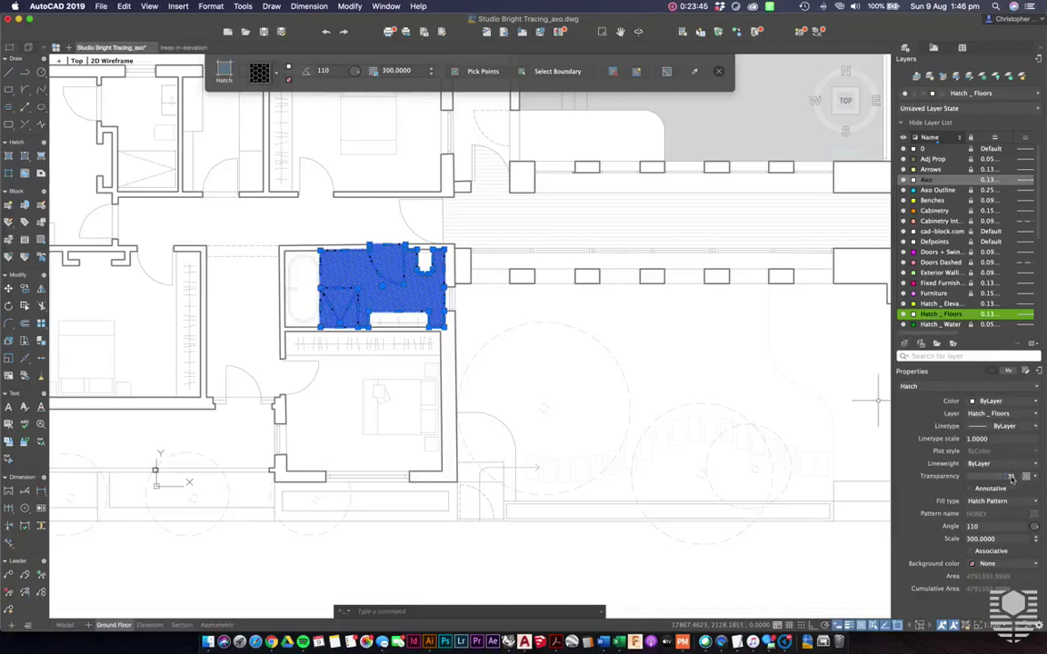
{"action": "key", "text": "Escape"}
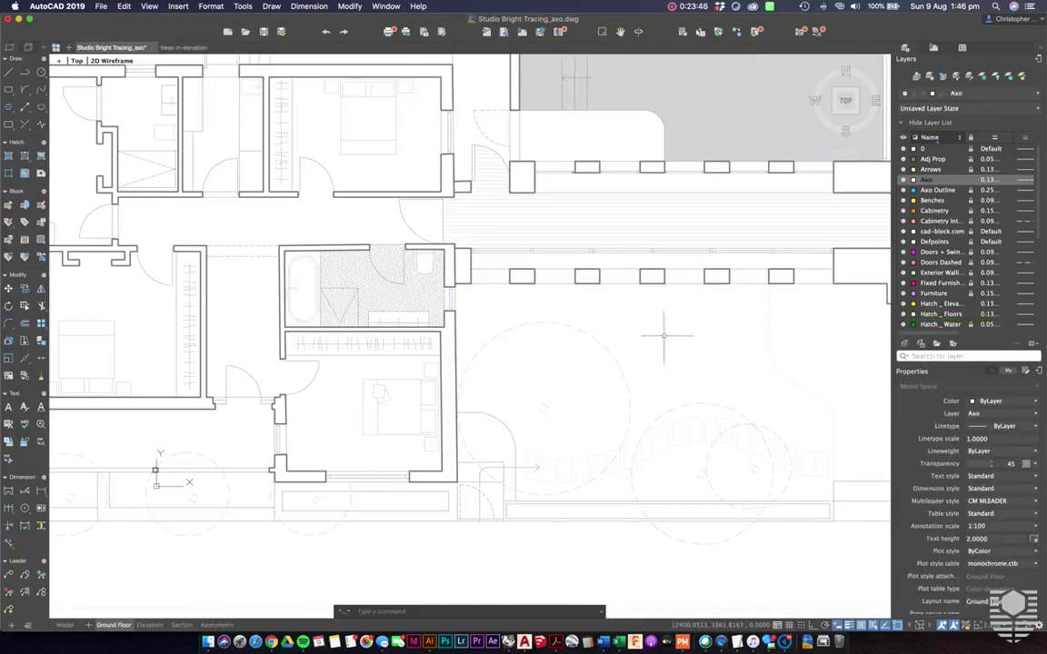
Step: Try the corridor's line hatch at transparency 0, and set its transparency to 74
{"action": "left_click", "coordinate": [607, 227]}
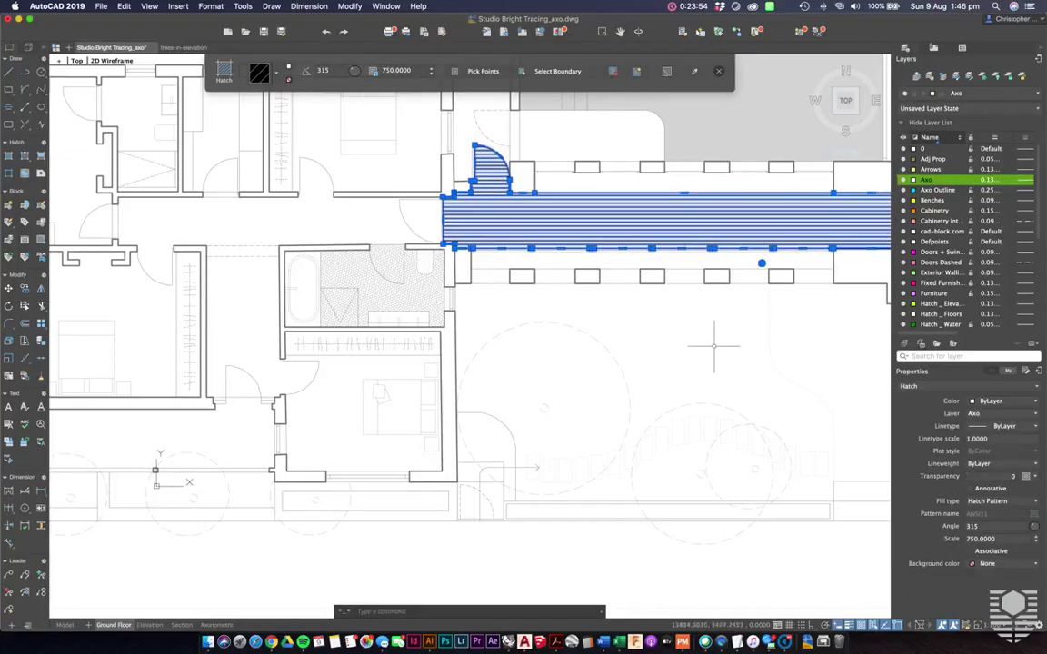
{"action": "key", "text": "Escape"}
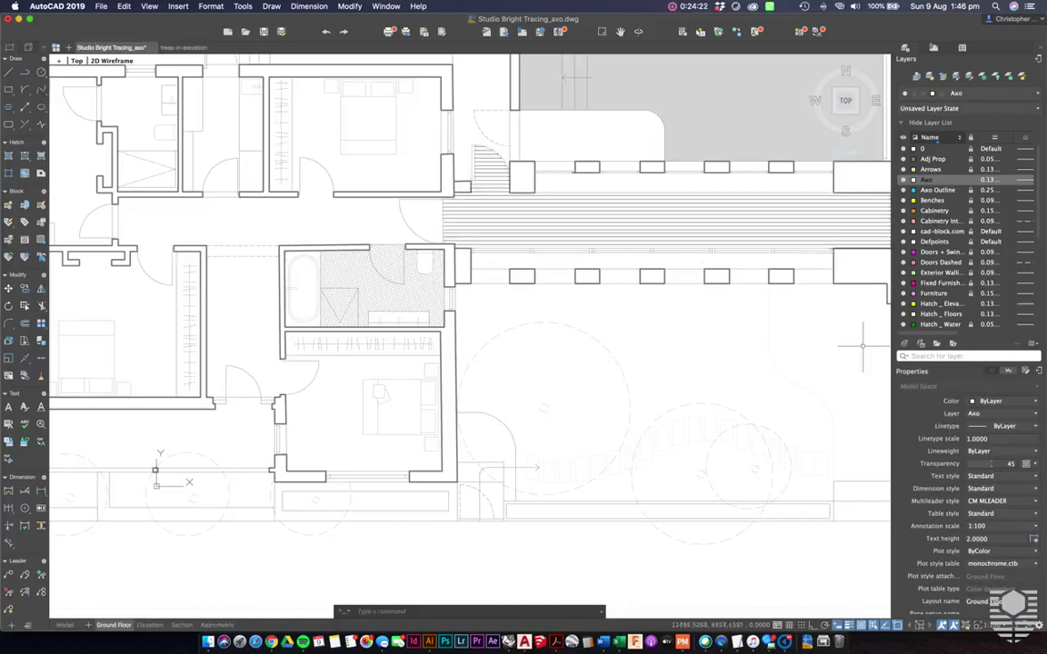
{"action": "left_click", "coordinate": [780, 218]}
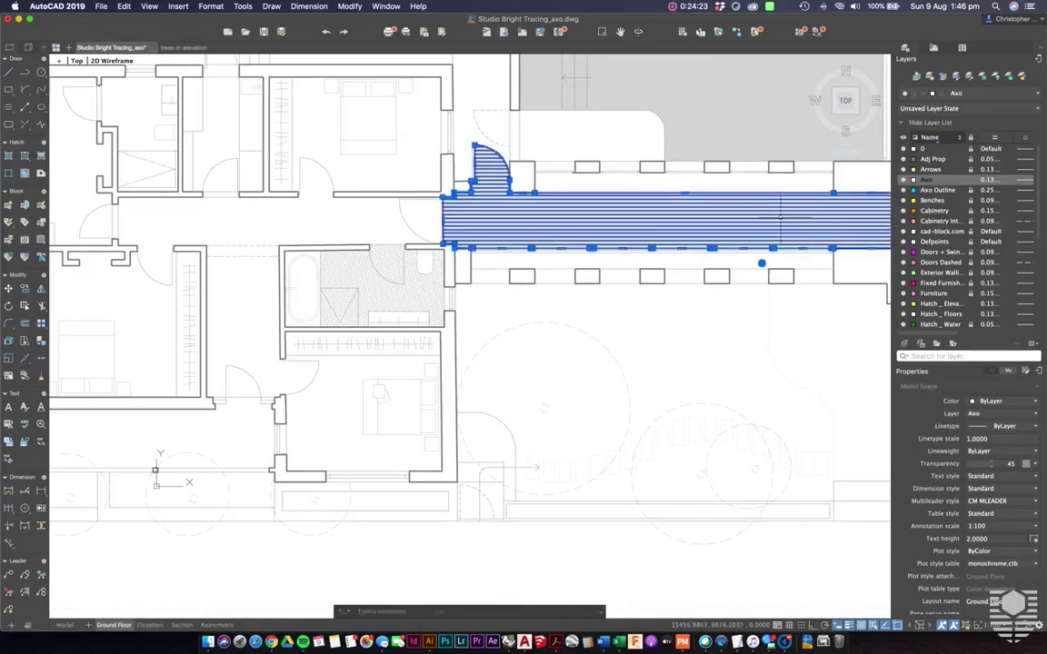
{"action": "left_click_drag", "start_coordinate": [1003, 479], "coordinate": [1007, 477]}
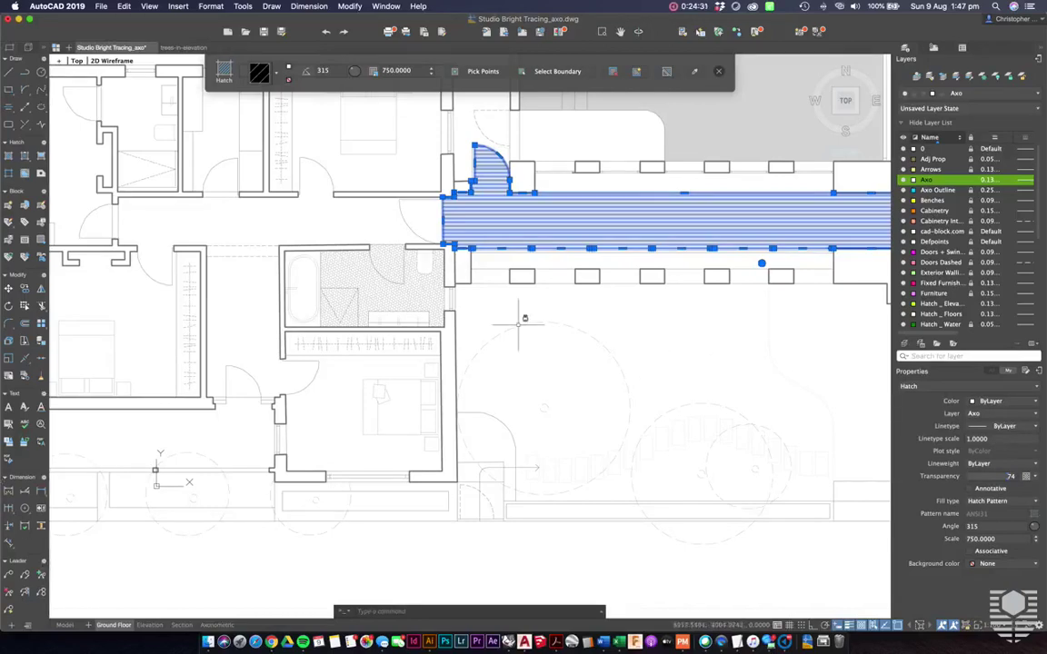
Step: Leave the viewport for paper space and inspect the floor hatching across the corridor, kitchen and dining areas
{"action": "type", "text": "psp"}
{"action": "key", "text": "Return"}
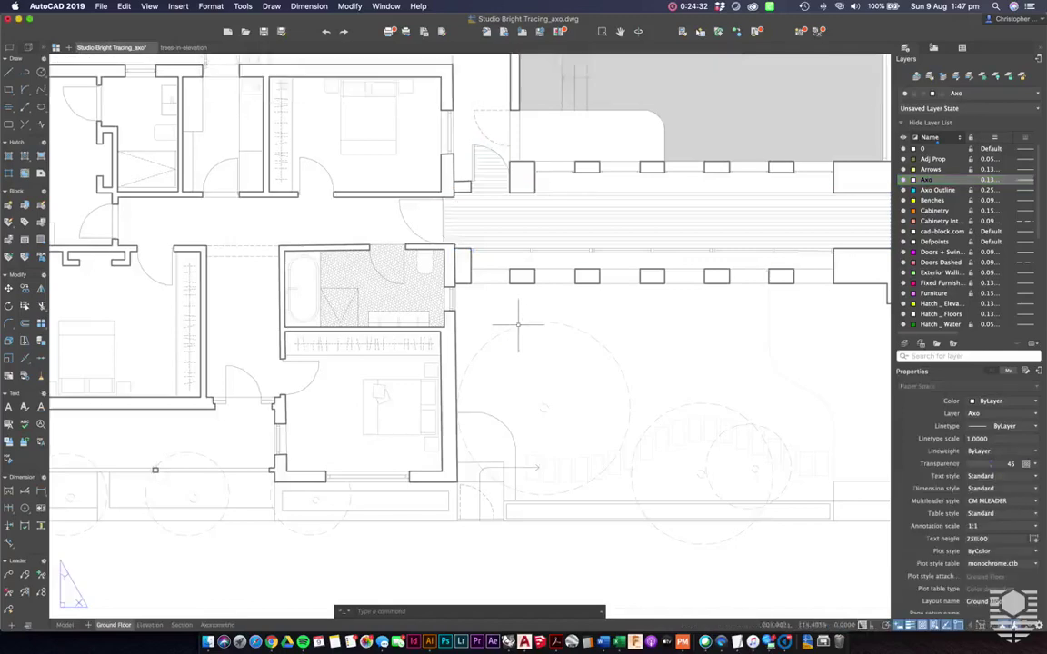
{"action": "scroll", "coordinate": [393, 381], "scroll_direction": "down", "scroll_amount": 2}
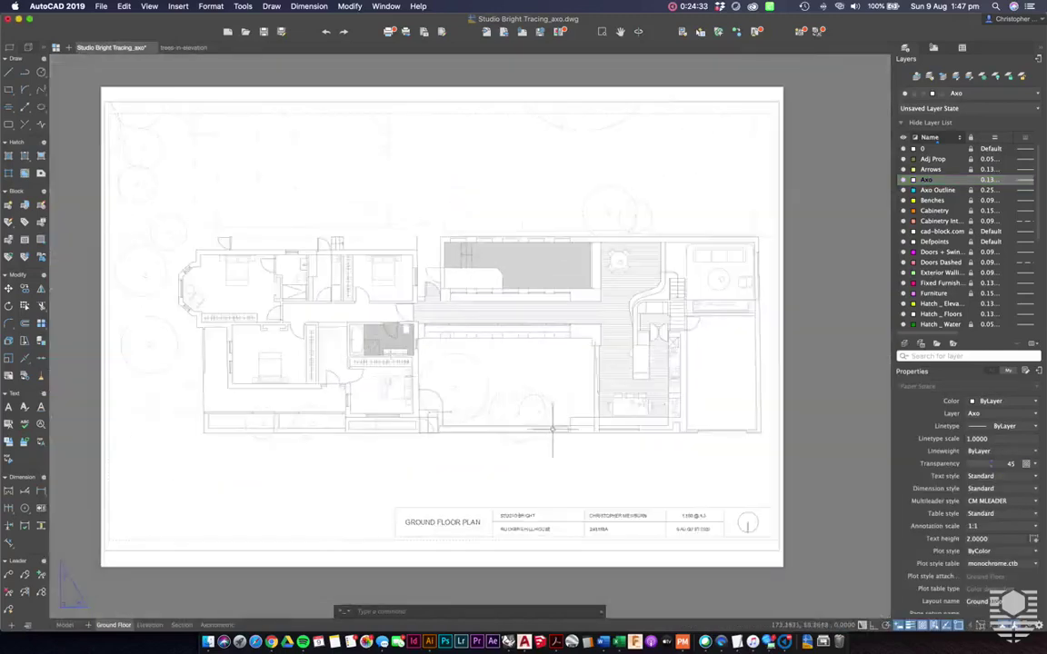
{"action": "scroll", "coordinate": [551, 429], "scroll_direction": "up", "scroll_amount": 5}
{"action": "scroll", "coordinate": [789, 178], "scroll_direction": "up", "scroll_amount": 4}
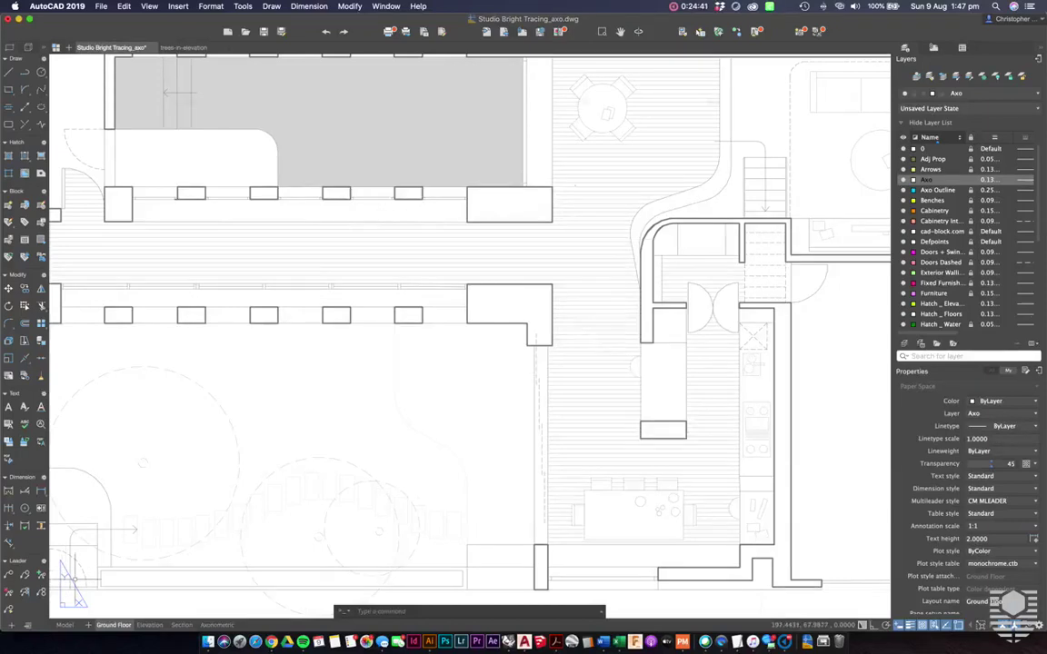
{"action": "key", "text": "super+Tab"}
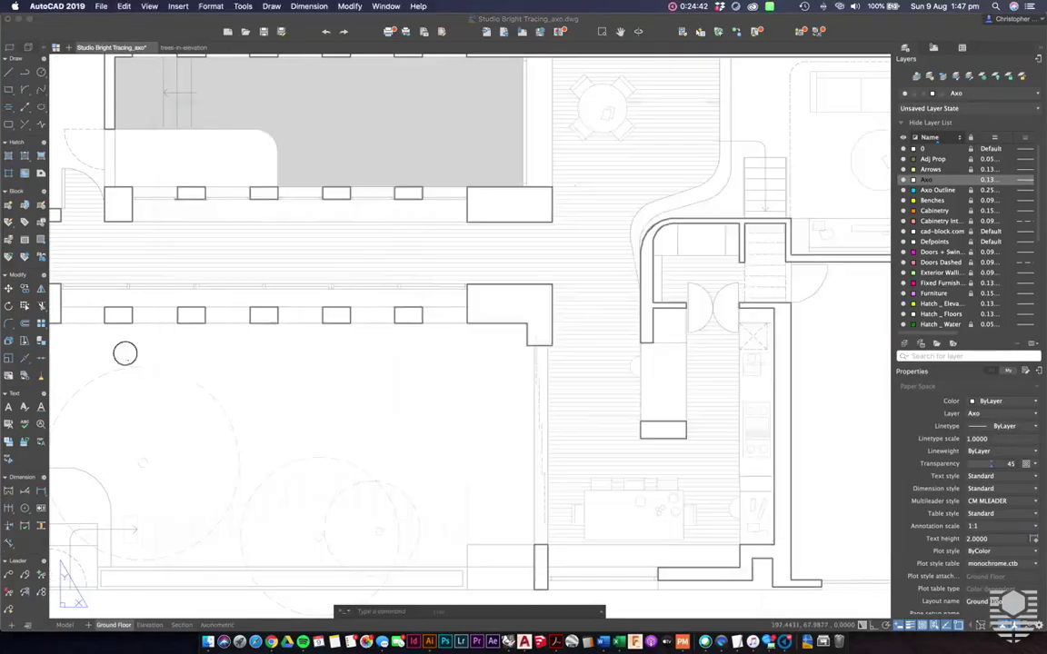
{"action": "left_click", "coordinate": [124, 355]}
{"action": "left_click", "coordinate": [149, 349]}
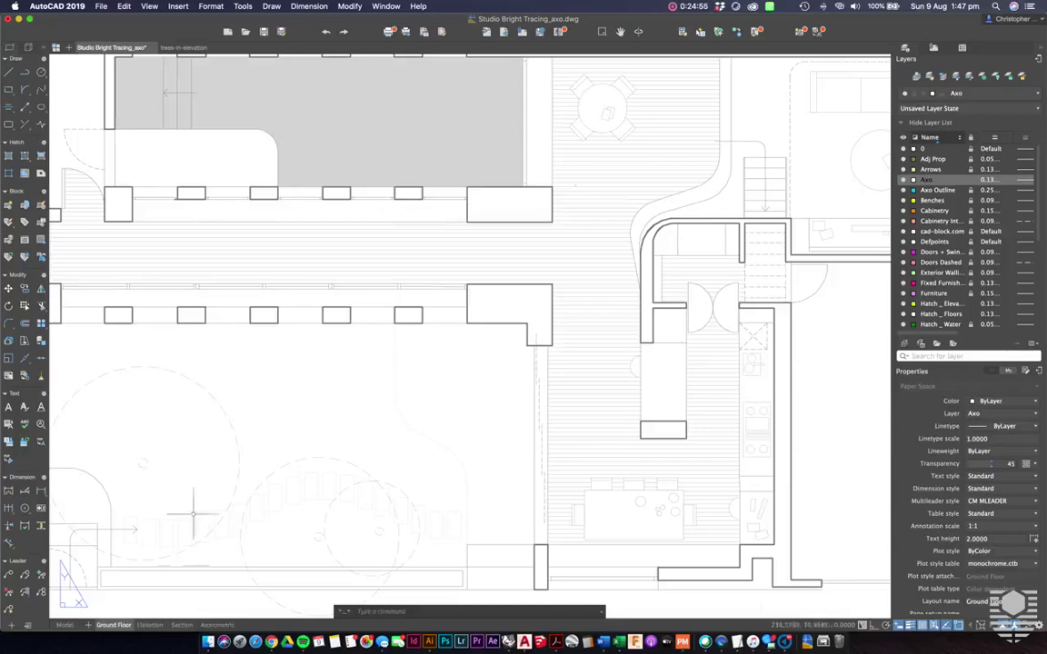
Step: Open the Elevation layout and examine the hatching on the brick, cladding and shaded areas of the north elevation
{"action": "left_click", "coordinate": [150, 625]}
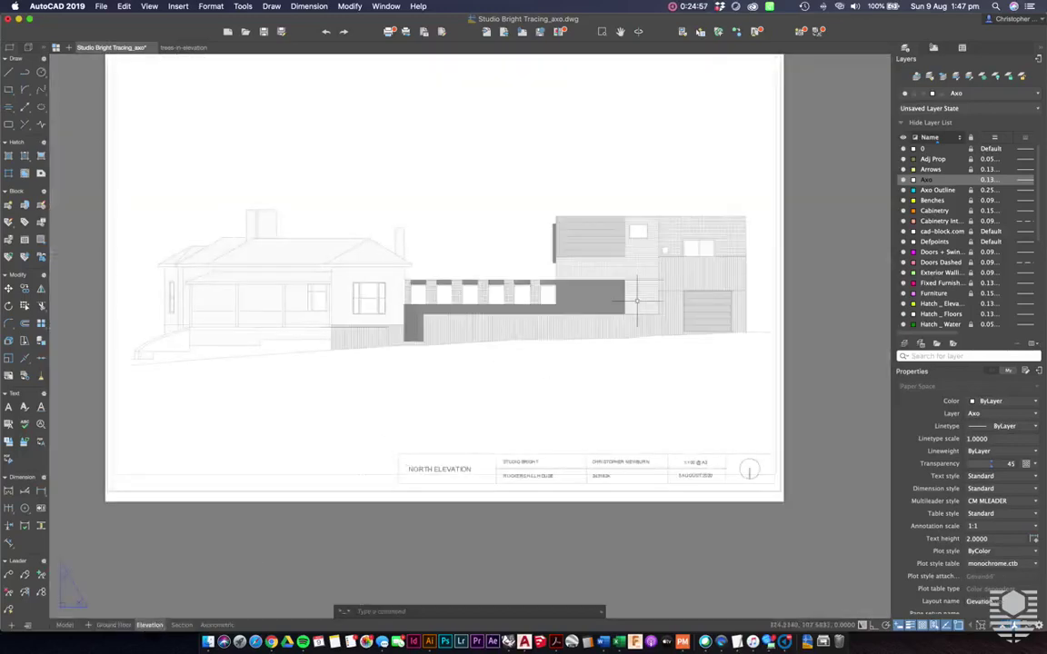
{"action": "scroll", "coordinate": [638, 301], "scroll_direction": "up", "scroll_amount": 4}
{"action": "scroll", "coordinate": [639, 292], "scroll_direction": "up", "scroll_amount": 1}
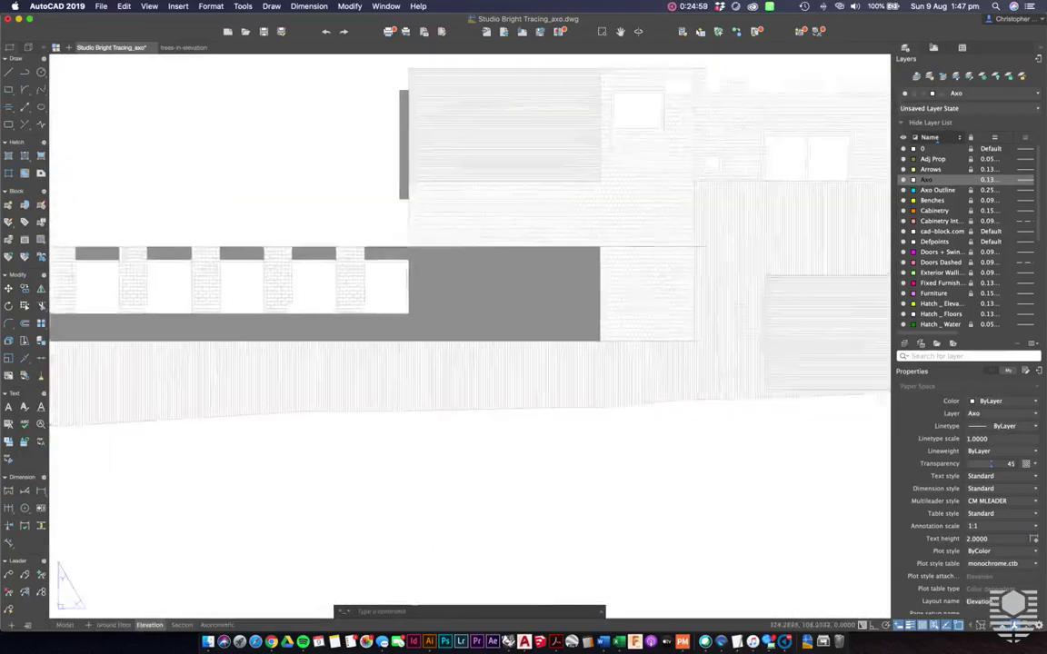
{"action": "middle_click_drag", "start_coordinate": [732, 189], "coordinate": [671, 257]}
{"action": "scroll", "coordinate": [681, 222], "scroll_direction": "up", "scroll_amount": 2}
{"action": "scroll", "coordinate": [681, 225], "scroll_direction": "down", "scroll_amount": 4}
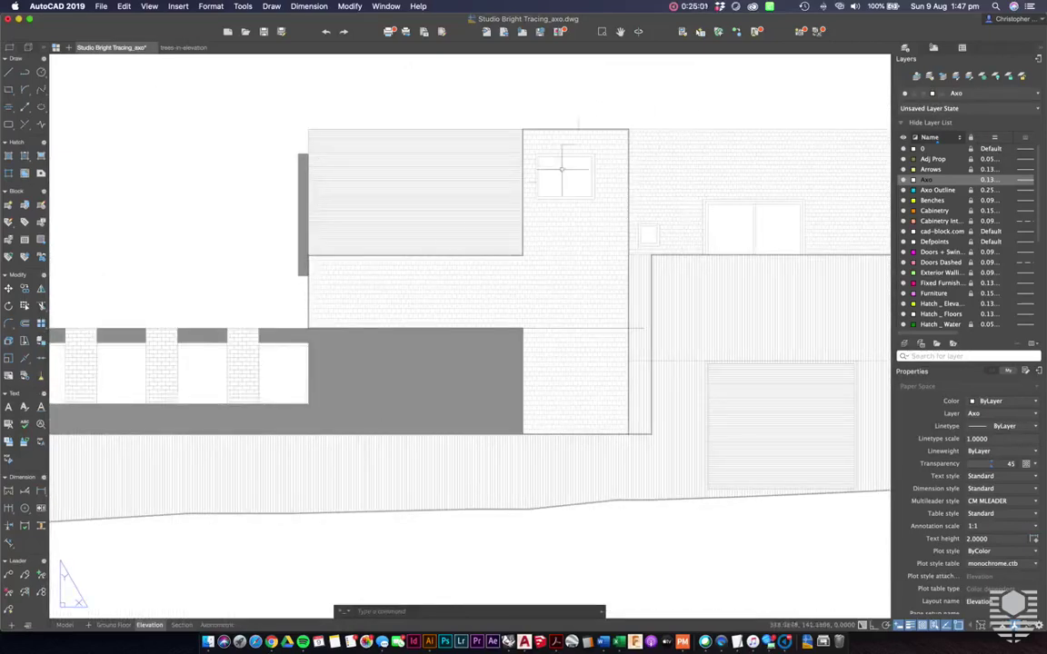
{"action": "scroll", "coordinate": [309, 264], "scroll_direction": "down", "scroll_amount": 2}
{"action": "scroll", "coordinate": [309, 262], "scroll_direction": "down", "scroll_amount": 2}
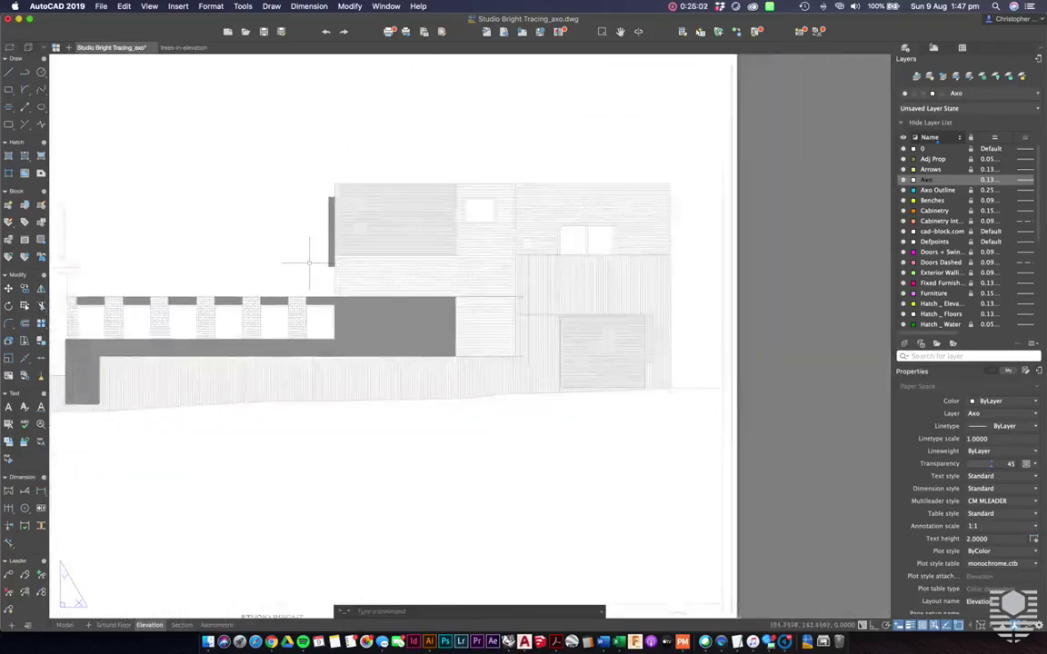
{"action": "scroll", "coordinate": [309, 262], "scroll_direction": "left", "scroll_amount": 2}
{"action": "scroll", "coordinate": [458, 220], "scroll_direction": "left", "scroll_amount": 5}
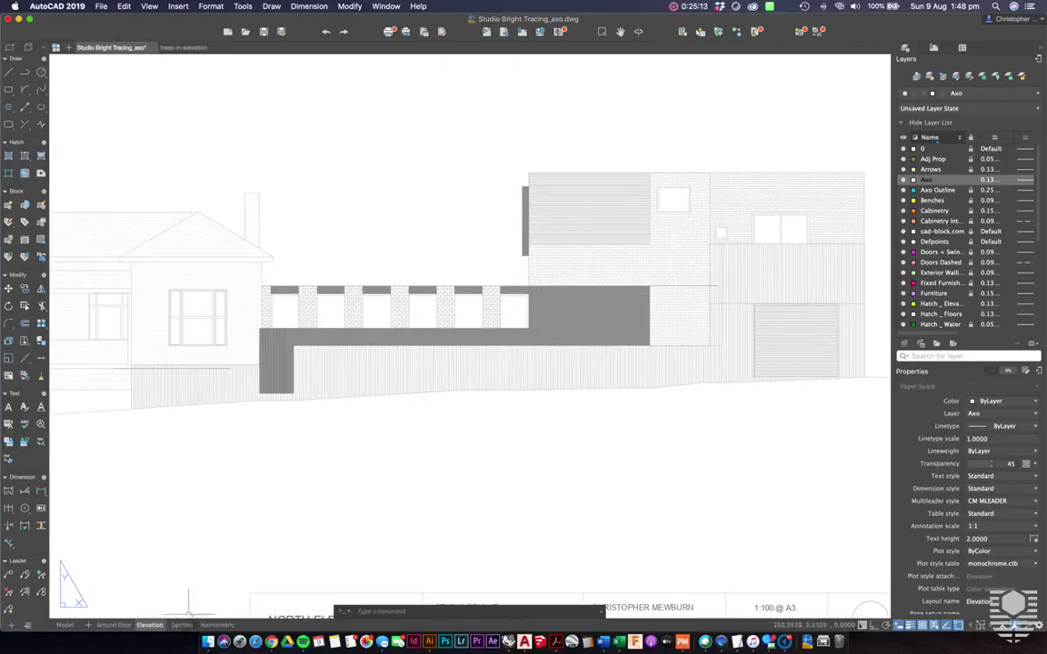
Step: Open the Section layout and examine the brick hatching, arched openings and solid shading of the section drawing
{"action": "left_click", "coordinate": [182, 625]}
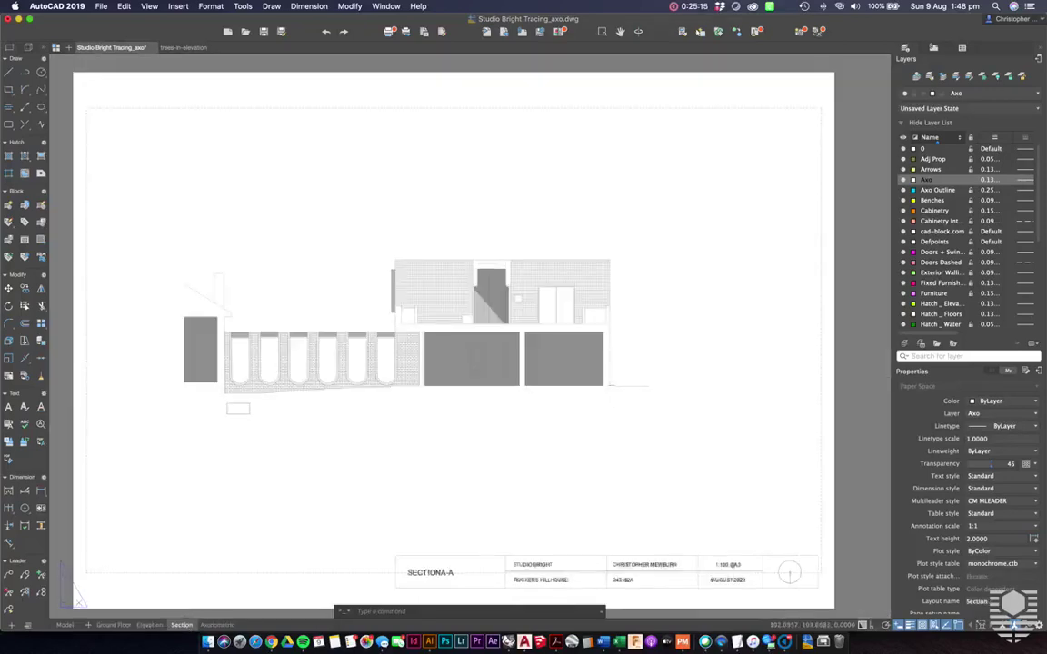
{"action": "scroll", "coordinate": [635, 384], "scroll_direction": "up", "scroll_amount": 3}
{"action": "middle_click_drag", "start_coordinate": [634, 385], "coordinate": [670, 405]}
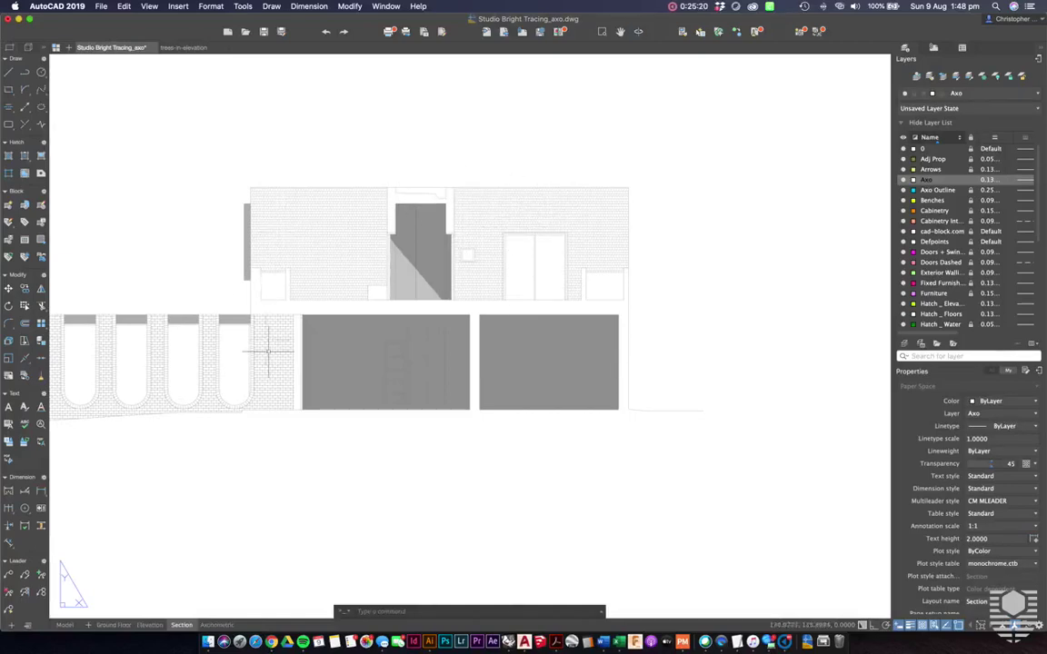
{"action": "scroll", "coordinate": [272, 367], "scroll_direction": "down", "scroll_amount": 2}
{"action": "scroll", "coordinate": [271, 364], "scroll_direction": "left", "scroll_amount": 2}
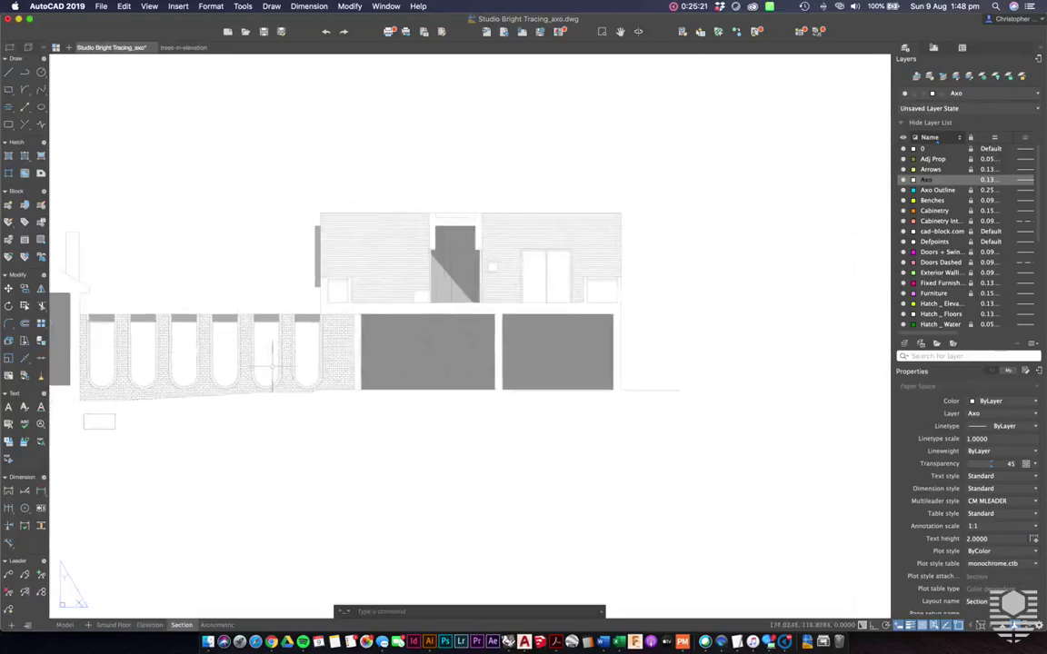
{"action": "scroll", "coordinate": [443, 397], "scroll_direction": "left", "scroll_amount": 1}
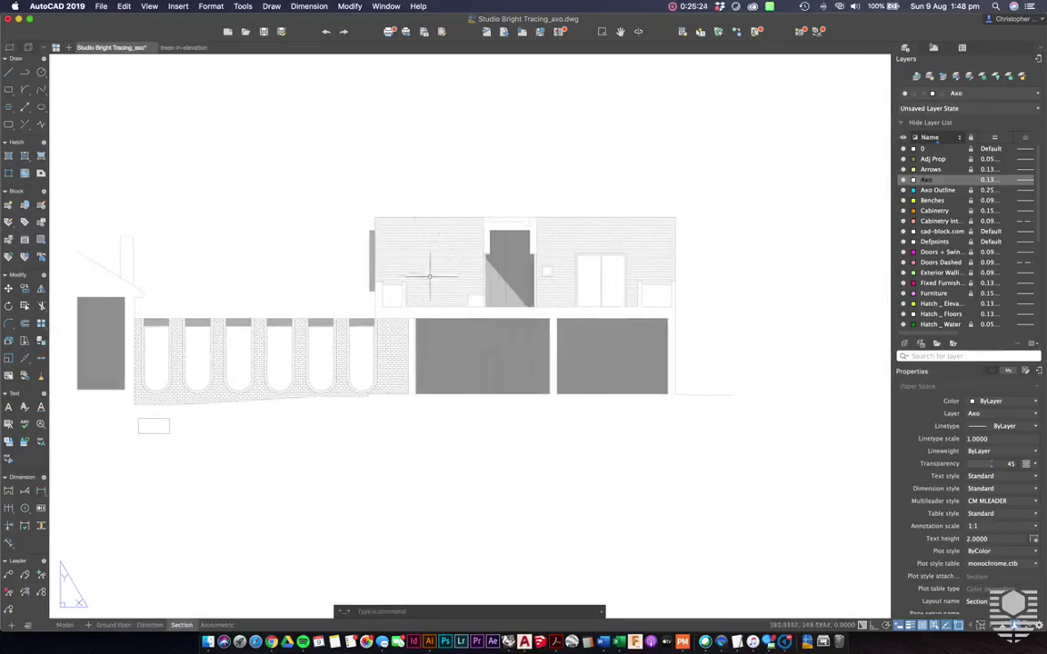
{"action": "scroll", "coordinate": [437, 260], "scroll_direction": "up", "scroll_amount": 5}
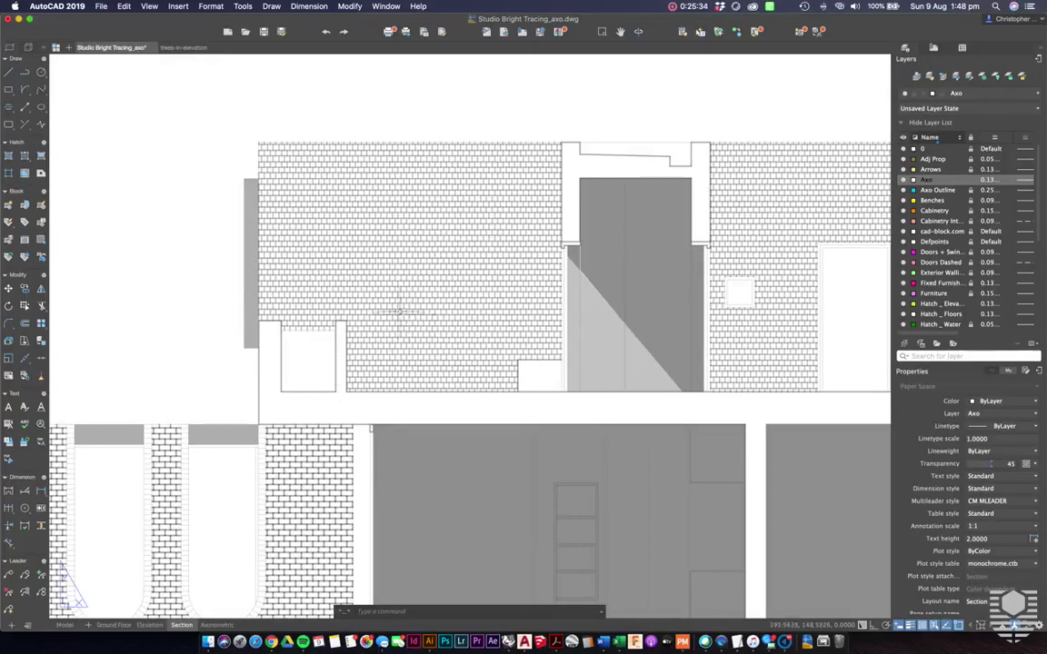
{"action": "scroll", "coordinate": [443, 319], "scroll_direction": "down", "scroll_amount": 5}
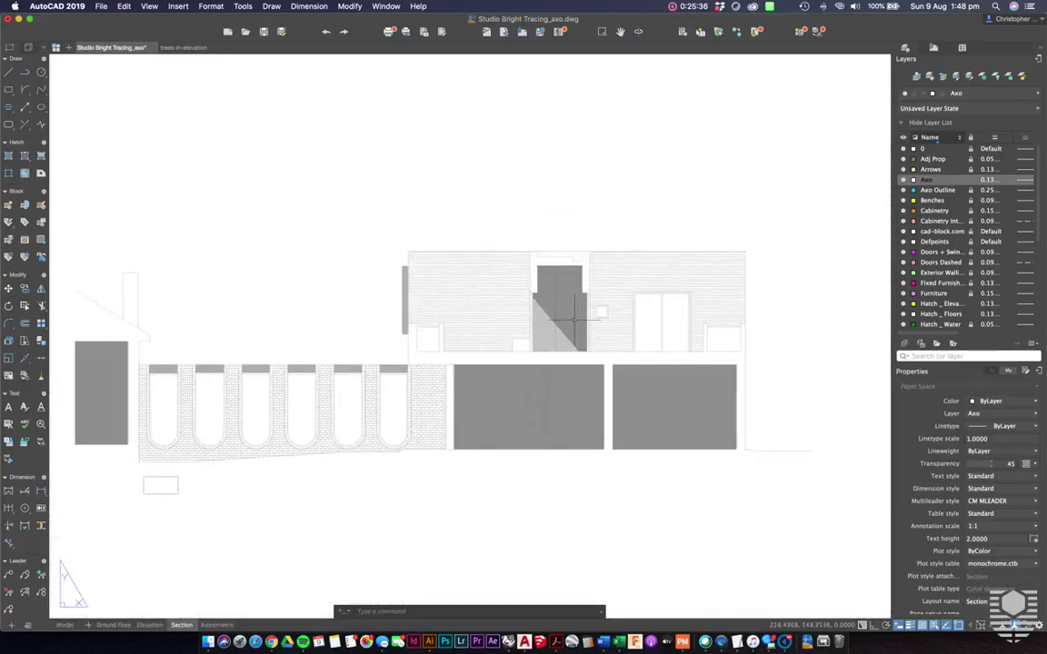
{"action": "scroll", "coordinate": [574, 320], "scroll_direction": "left", "scroll_amount": 2}
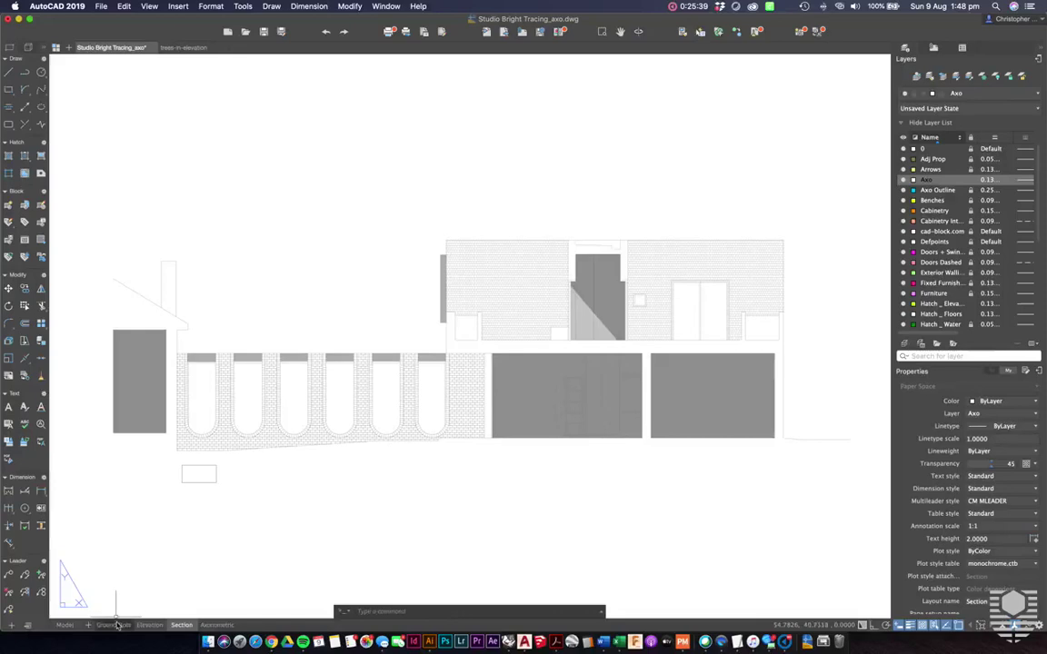
Step: Open the Axonometric layout to view the hatched axonometric drawings
{"action": "left_click", "coordinate": [217, 625]}
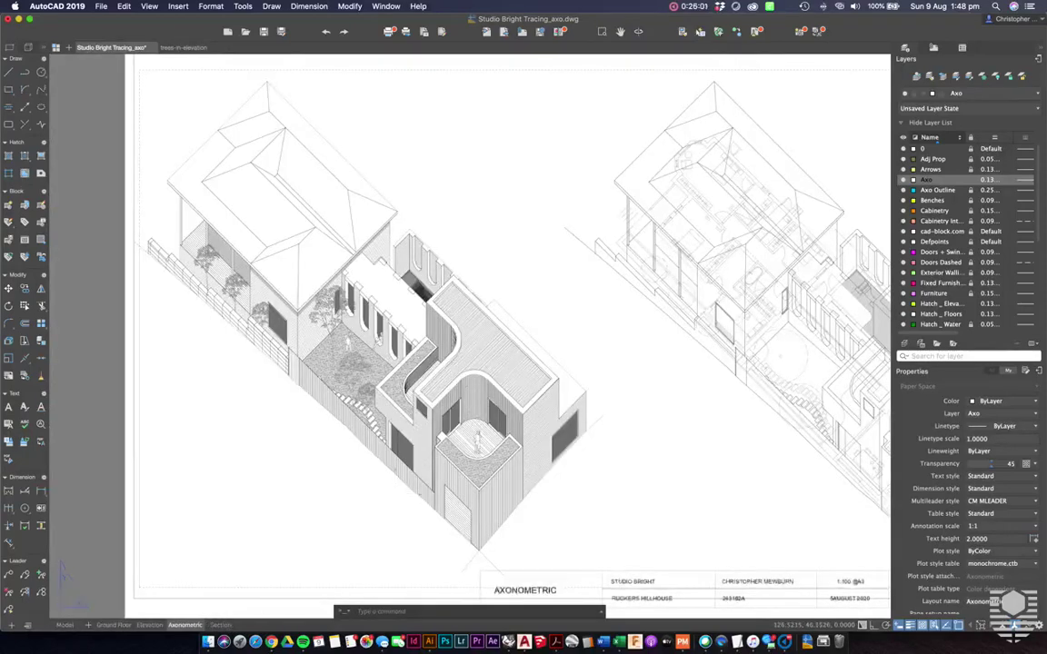
Step: Enter the viewport of the first axonometric drawing around the courtyard and low roof
{"action": "scroll", "coordinate": [396, 493], "scroll_direction": "up", "scroll_amount": 4}
{"action": "scroll", "coordinate": [408, 491], "scroll_direction": "up", "scroll_amount": 4}
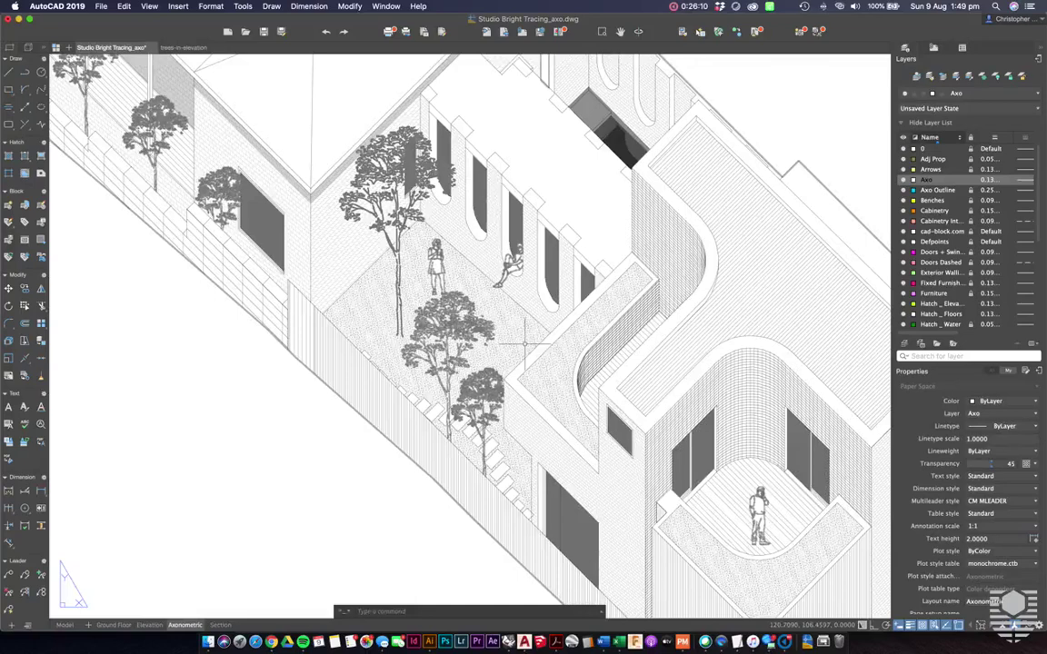
{"action": "scroll", "coordinate": [525, 343], "scroll_direction": "down", "scroll_amount": 2}
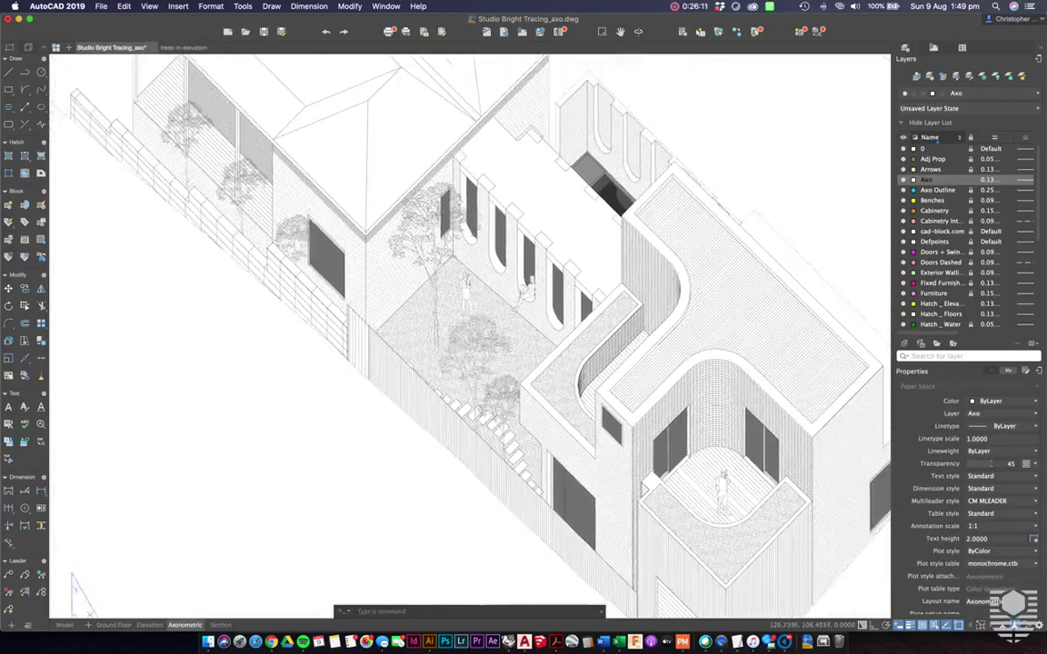
{"action": "double_click", "coordinate": [408, 320]}
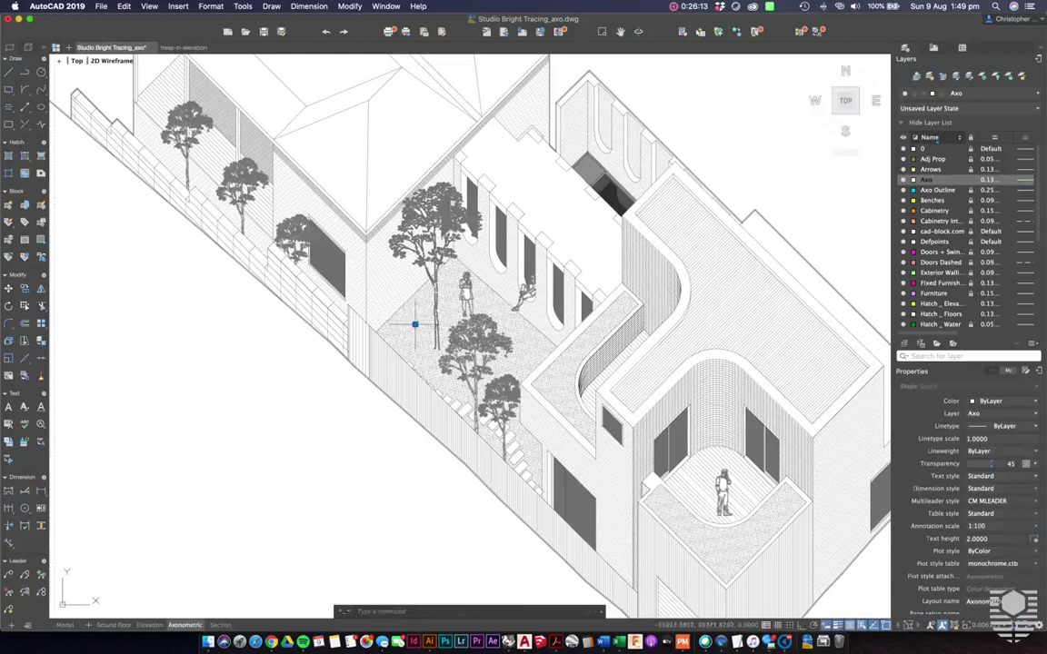
Step: Change the hatch pattern of the L-shaped low roof beside the courtyard to EARTH from the hatch library
{"action": "left_click", "coordinate": [413, 325]}
{"action": "left_click", "coordinate": [571, 355]}
{"action": "left_click", "coordinate": [568, 355]}
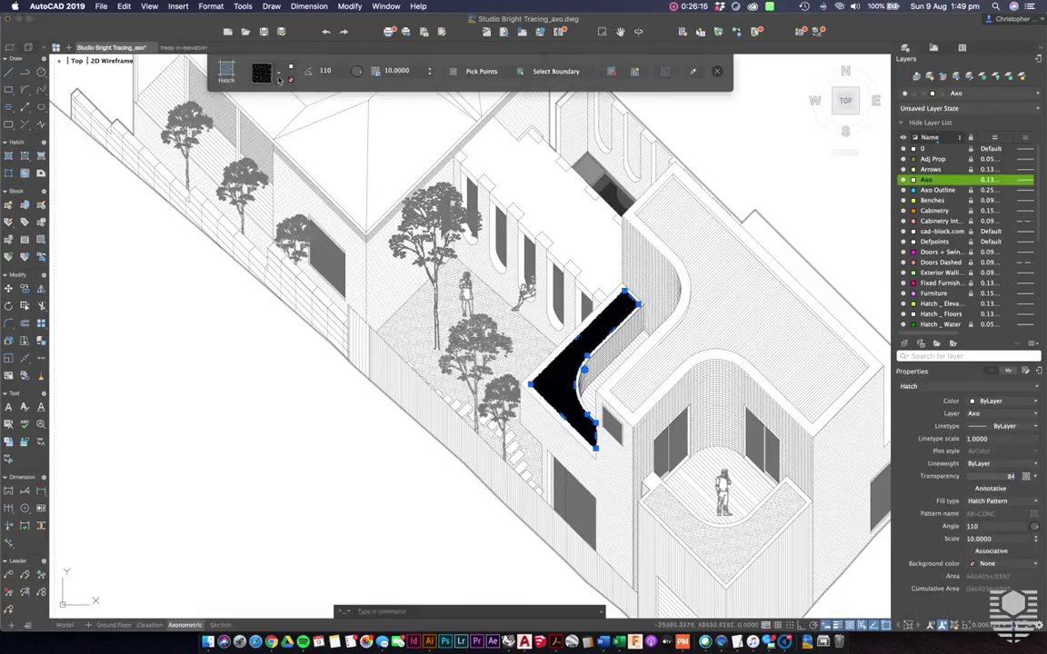
{"action": "left_click", "coordinate": [279, 79]}
{"action": "left_click", "coordinate": [270, 140]}
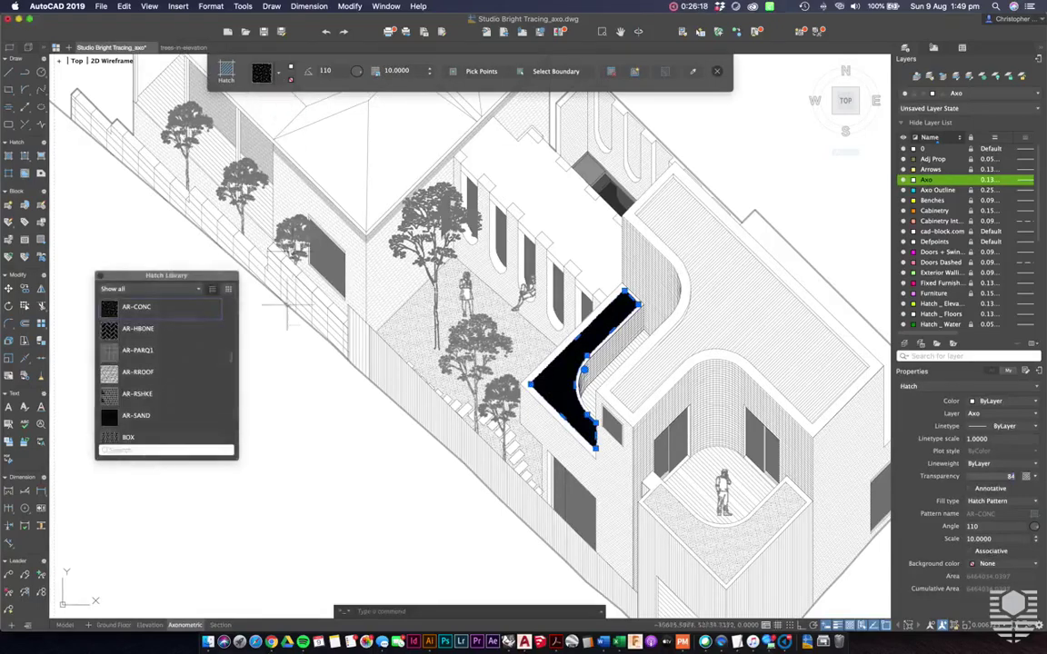
{"action": "type", "text": "ear"}
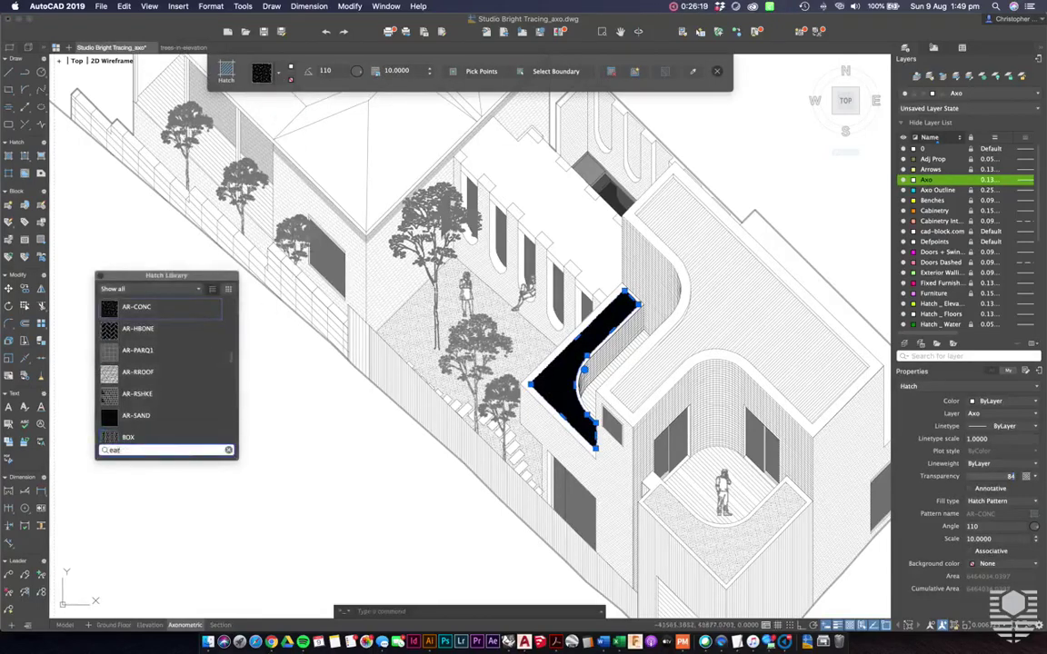
{"action": "type", "text": "th"}
{"action": "left_click", "coordinate": [113, 314]}
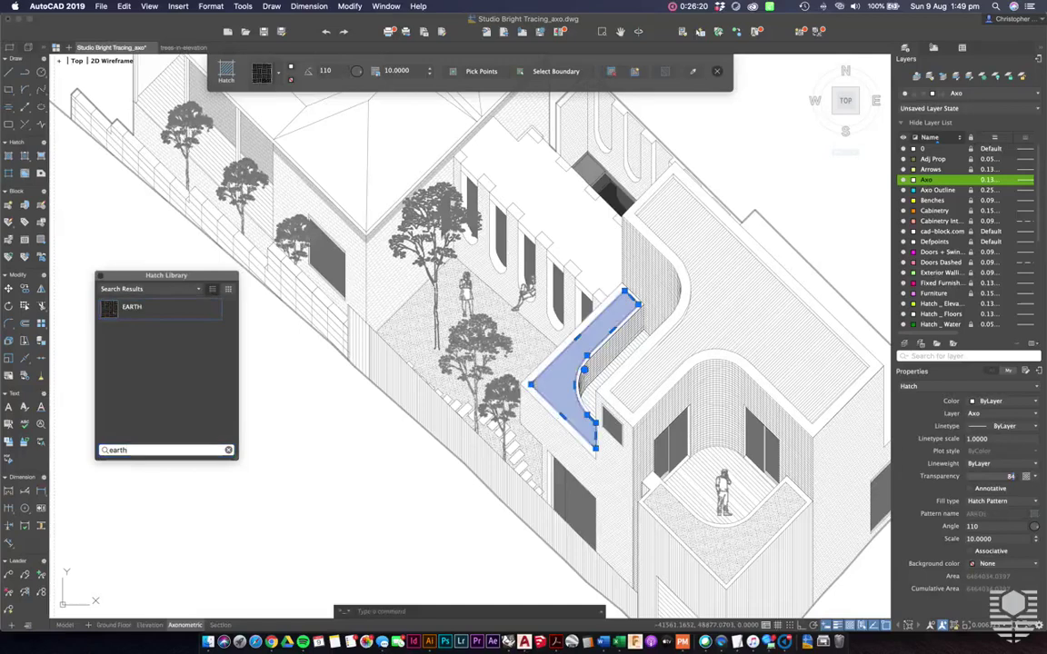
{"action": "key", "text": "Escape"}
Step: Try a scale of 200 on the low roof's EARTH hatch and set it to 400
{"action": "left_click", "coordinate": [558, 388]}
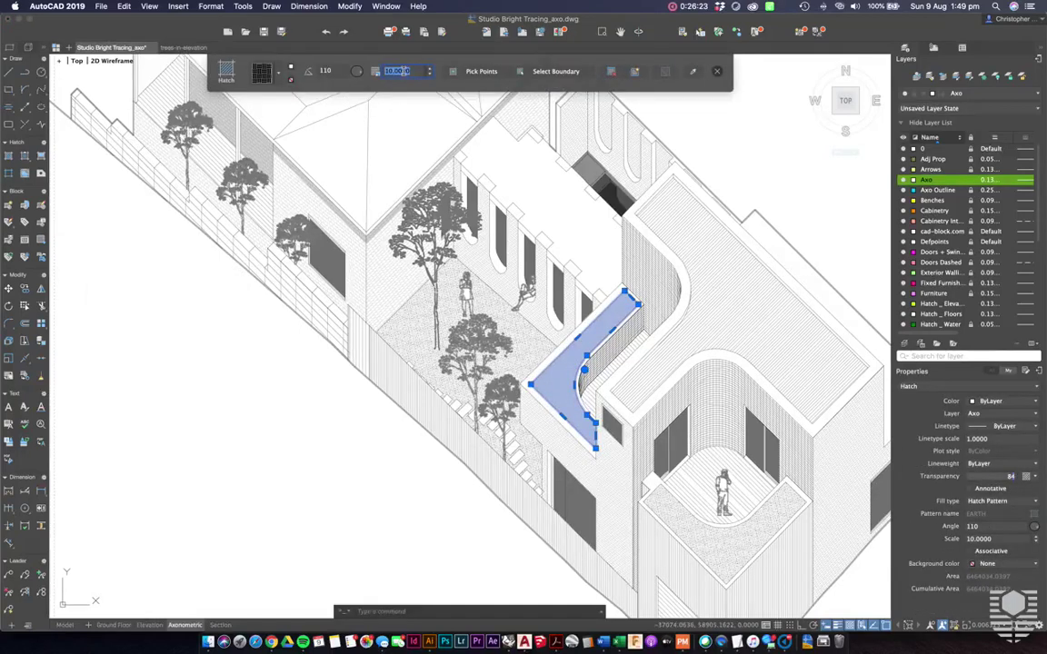
{"action": "type", "text": "200"}
{"action": "key", "text": "Return"}
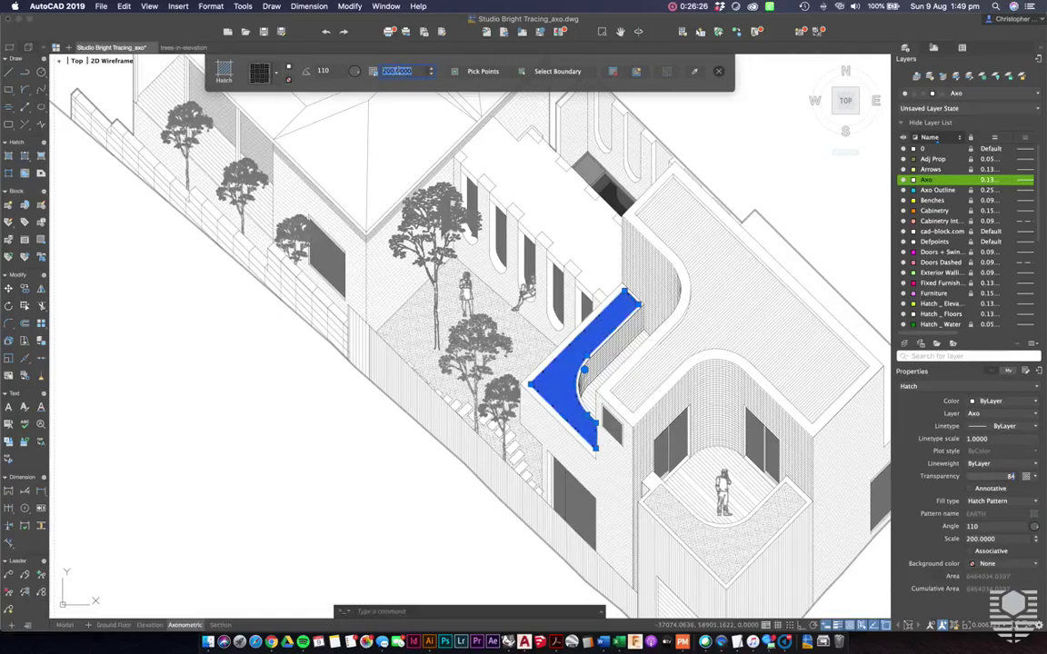
{"action": "key", "text": "Return"}
{"action": "key", "text": "Escape"}
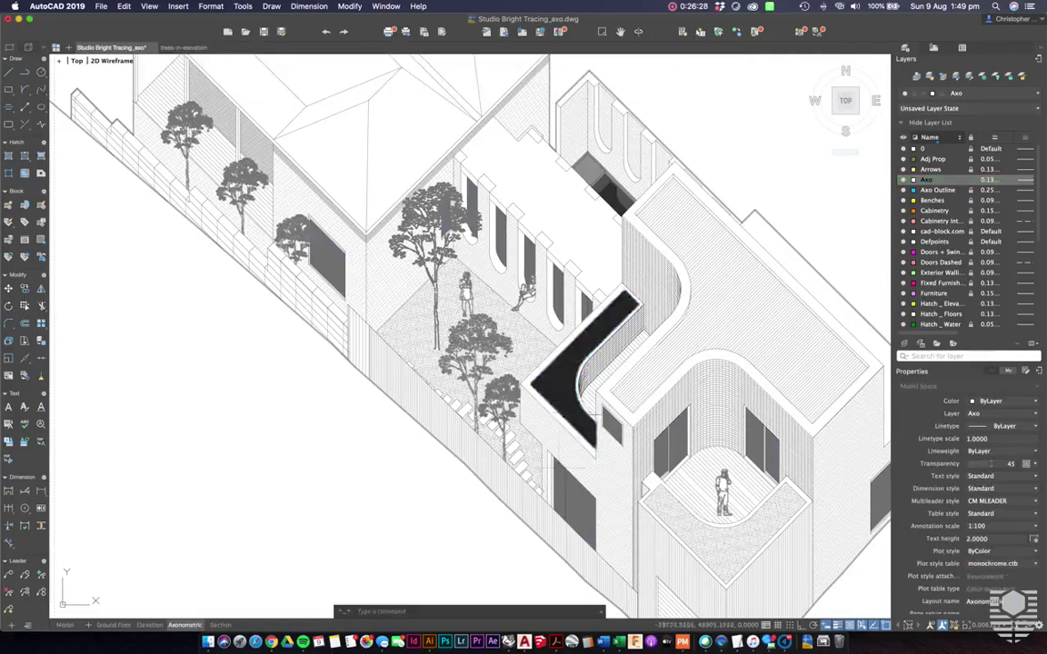
{"action": "scroll", "coordinate": [643, 440], "scroll_direction": "up", "scroll_amount": 8}
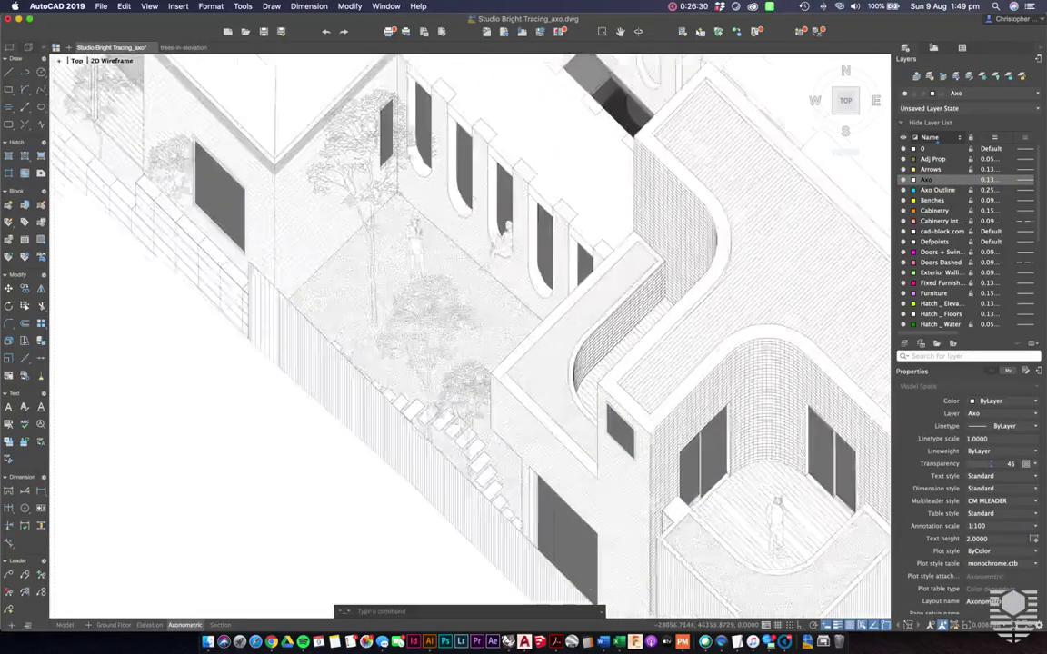
{"action": "scroll", "coordinate": [561, 409], "scroll_direction": "up", "scroll_amount": 3}
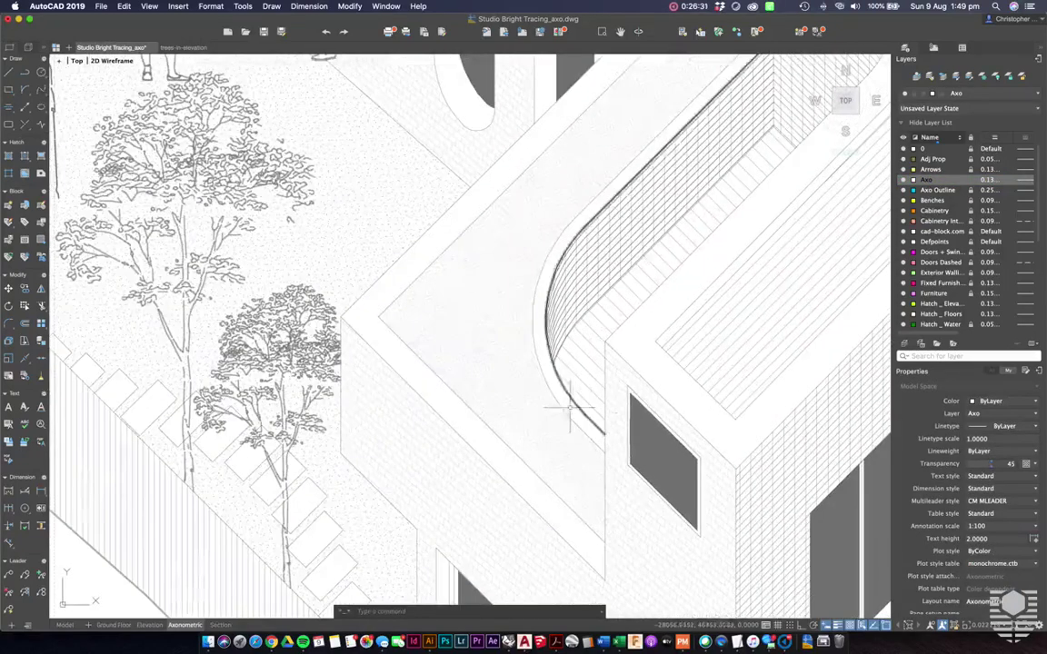
{"action": "left_click", "coordinate": [497, 349]}
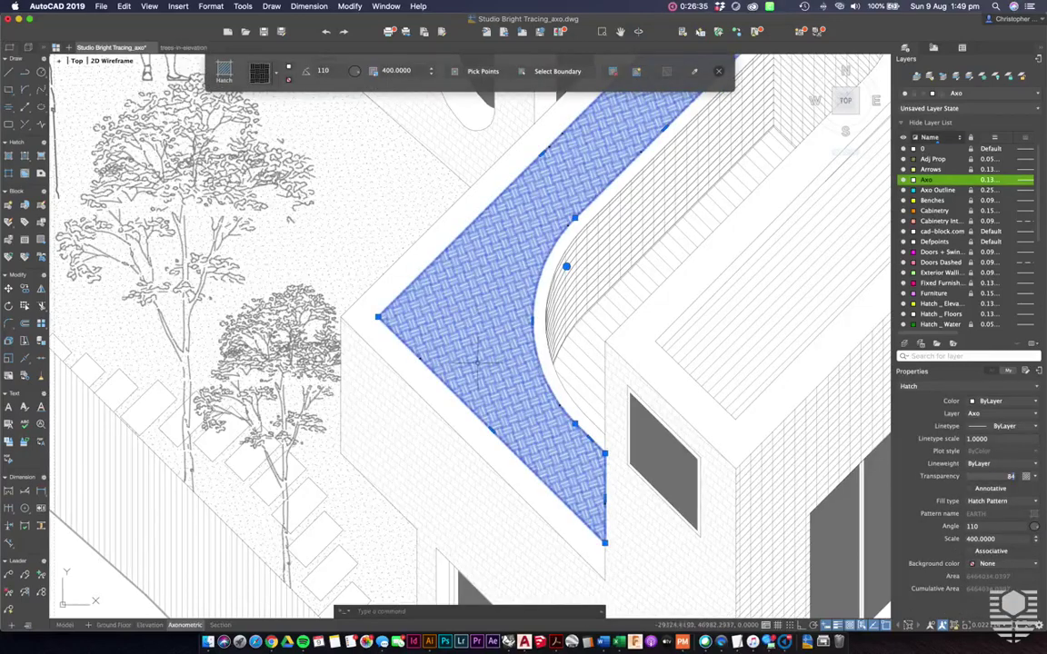
{"action": "key", "text": "Delete"}
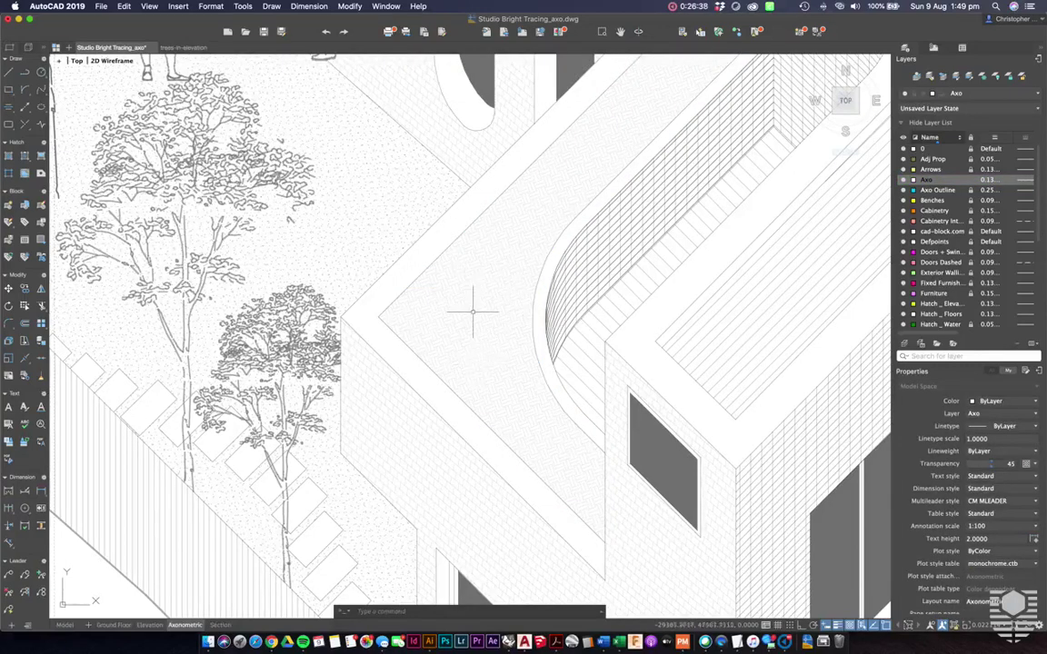
Step: Leave the axonometric viewport for paper space with the PSP command
{"action": "scroll", "coordinate": [473, 312], "scroll_direction": "down", "scroll_amount": 5}
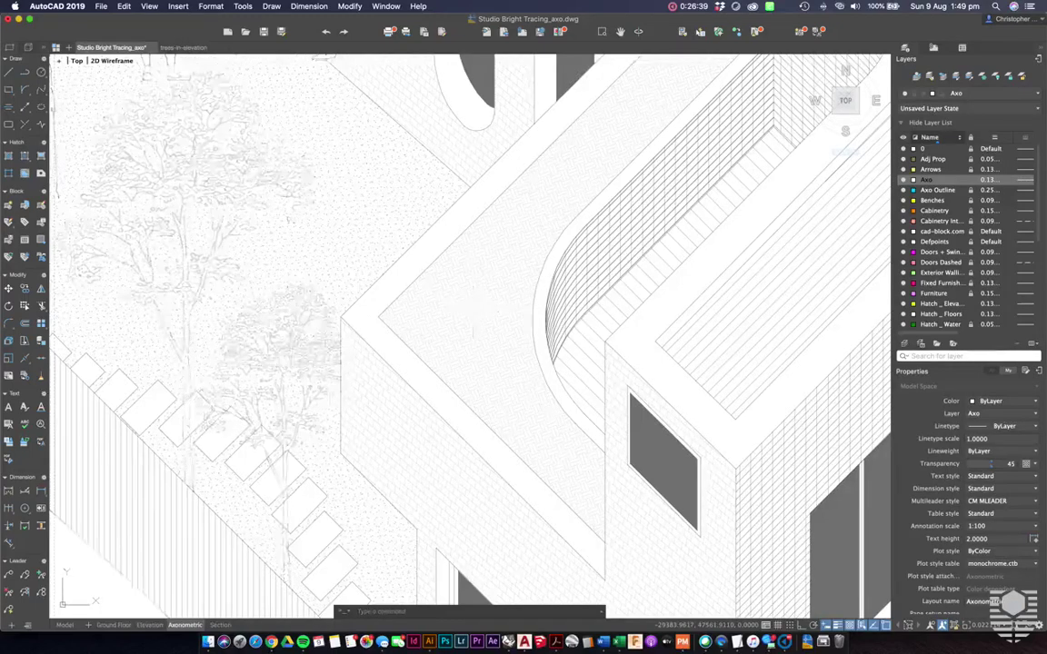
{"action": "scroll", "coordinate": [472, 311], "scroll_direction": "down", "scroll_amount": 2}
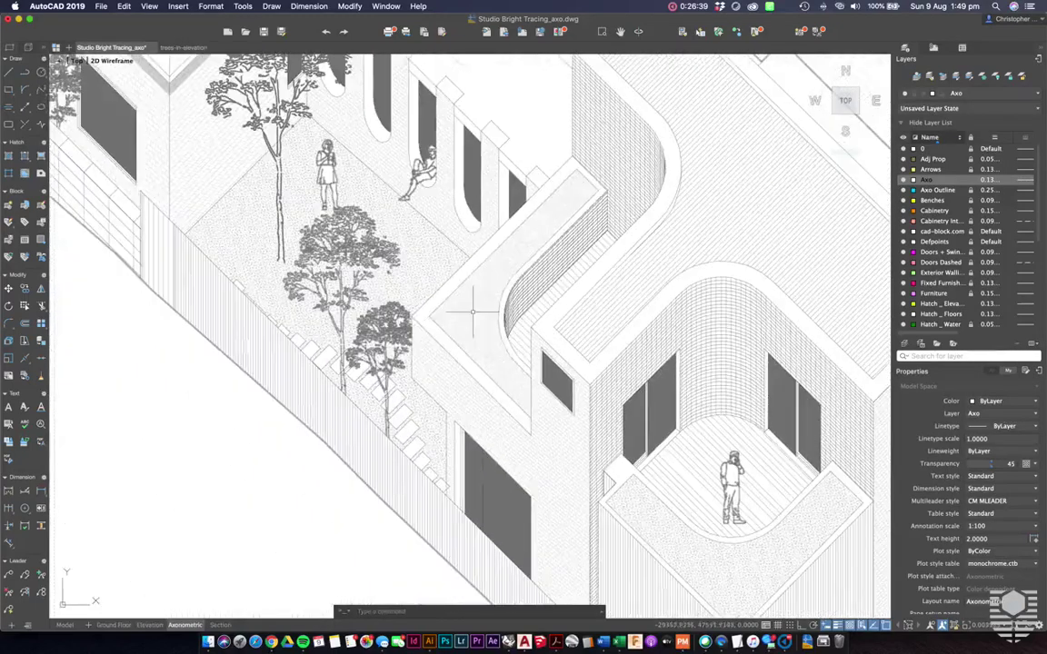
{"action": "scroll", "coordinate": [490, 311], "scroll_direction": "down", "scroll_amount": 3}
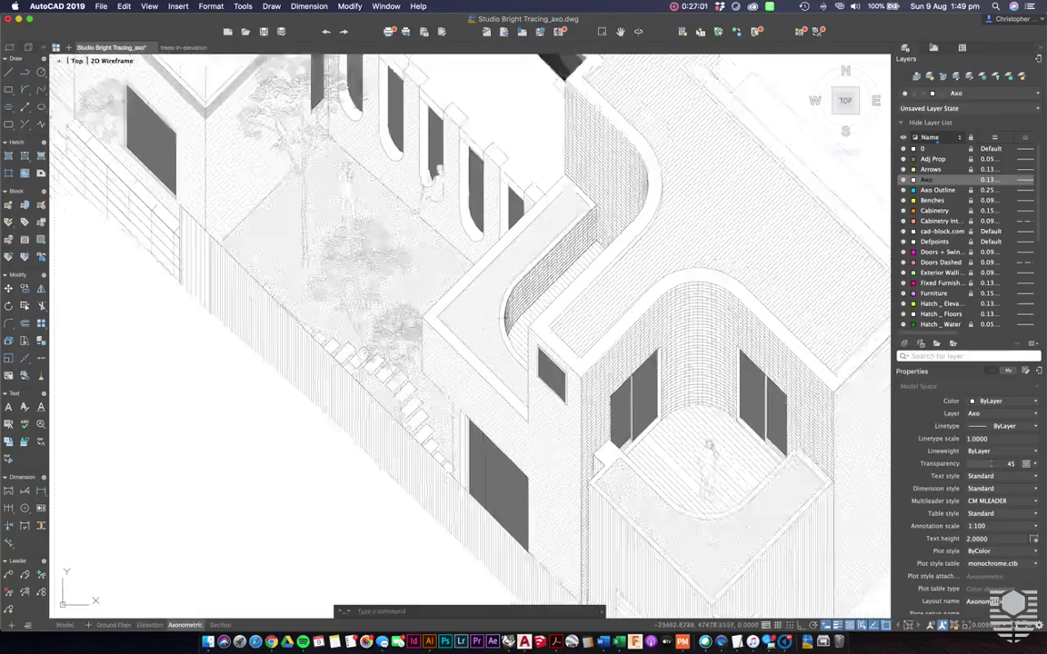
{"action": "type", "text": "psp"}
{"action": "key", "text": "Return"}
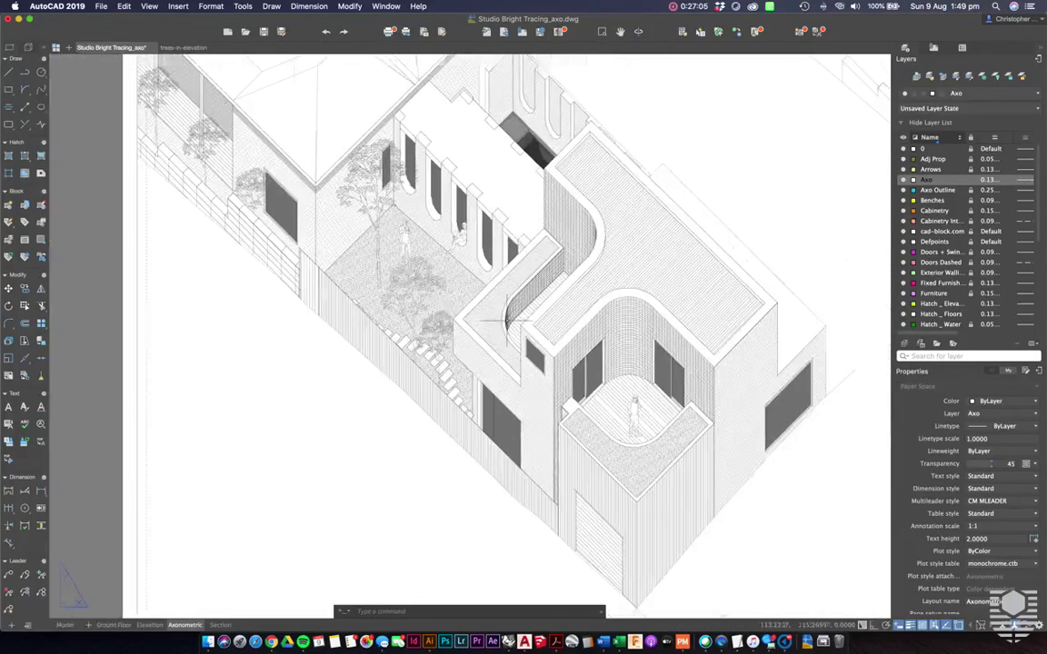
Step: Examine the hatching on the courtyard paving, low roof, curved brick walls, deck and cladding of the axonometric drawing
{"action": "scroll", "coordinate": [454, 293], "scroll_direction": "up", "scroll_amount": 3}
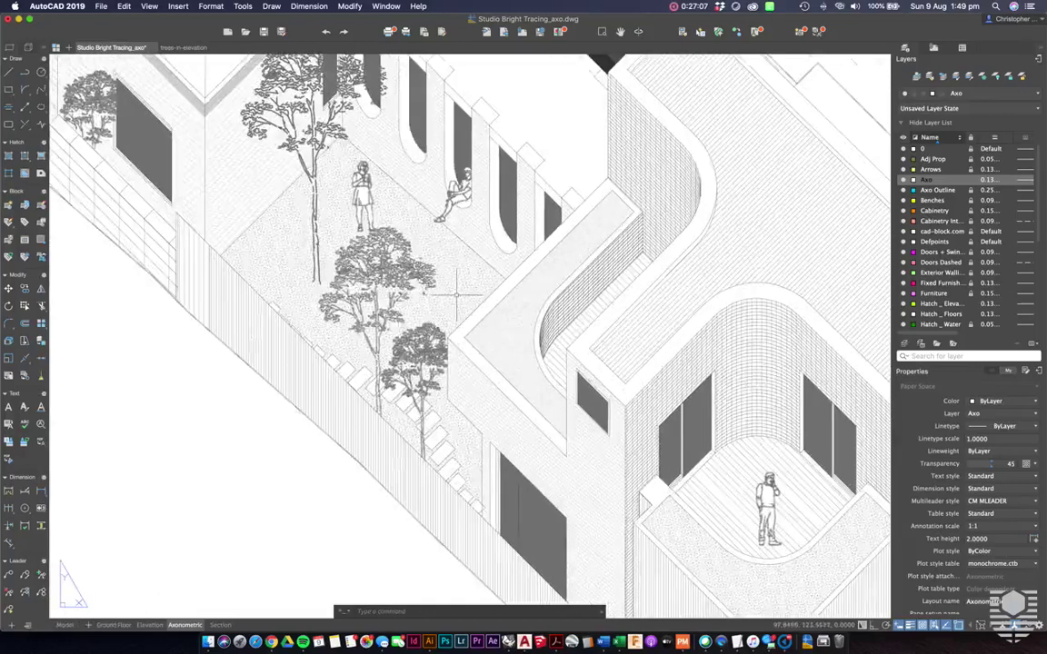
{"action": "scroll", "coordinate": [457, 294], "scroll_direction": "down", "scroll_amount": 1}
{"action": "middle_click_drag", "start_coordinate": [563, 467], "coordinate": [507, 428]}
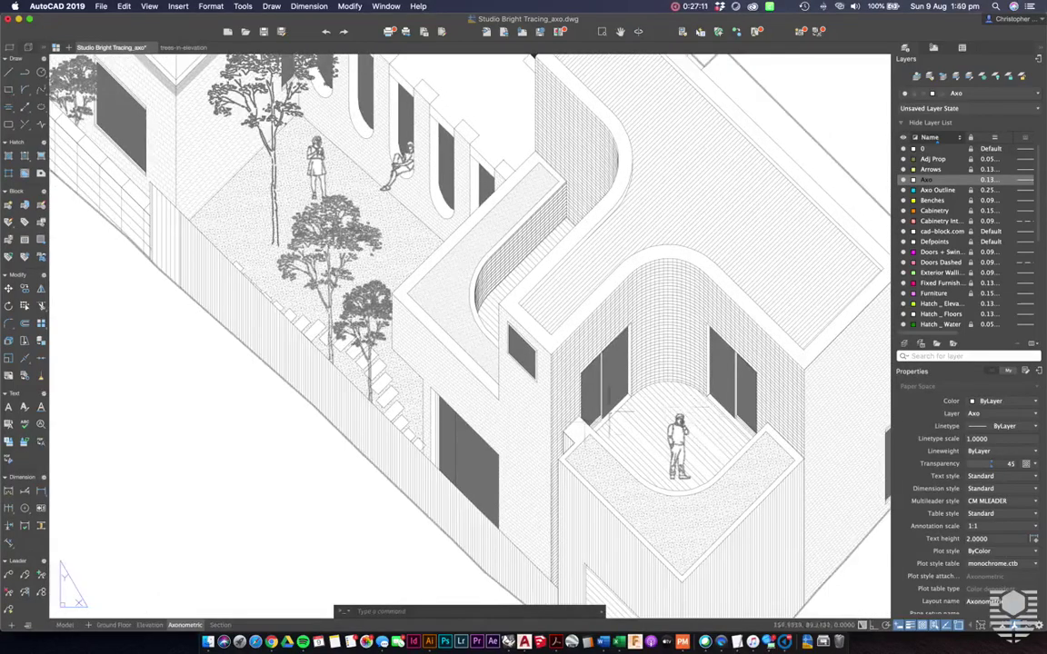
{"action": "middle_click_drag", "start_coordinate": [627, 432], "coordinate": [624, 424]}
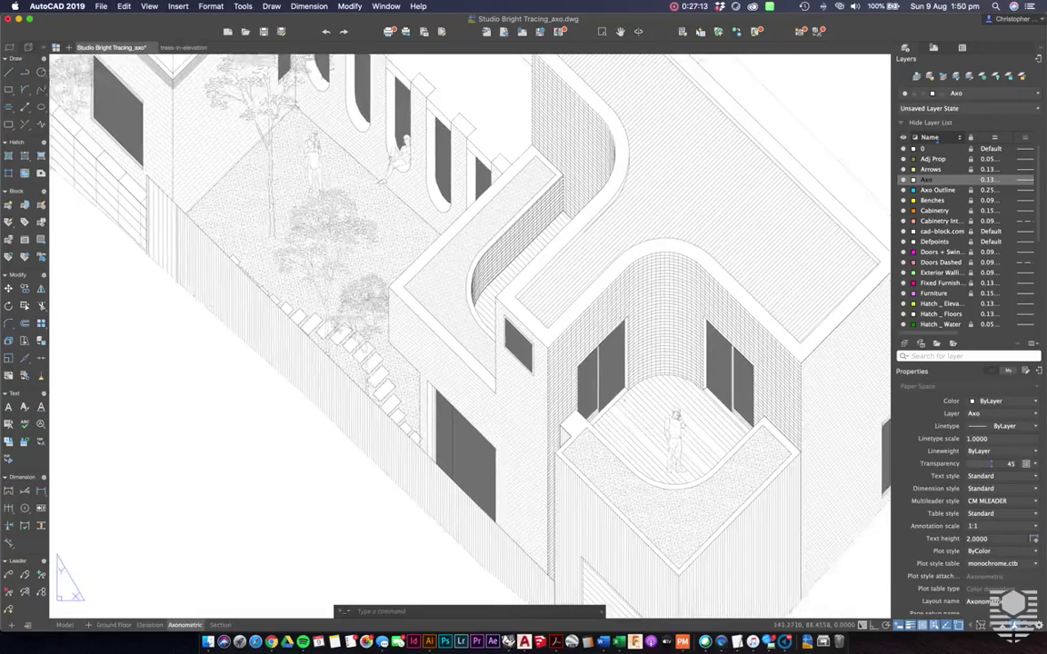
{"action": "scroll", "coordinate": [614, 416], "scroll_direction": "down", "scroll_amount": 2}
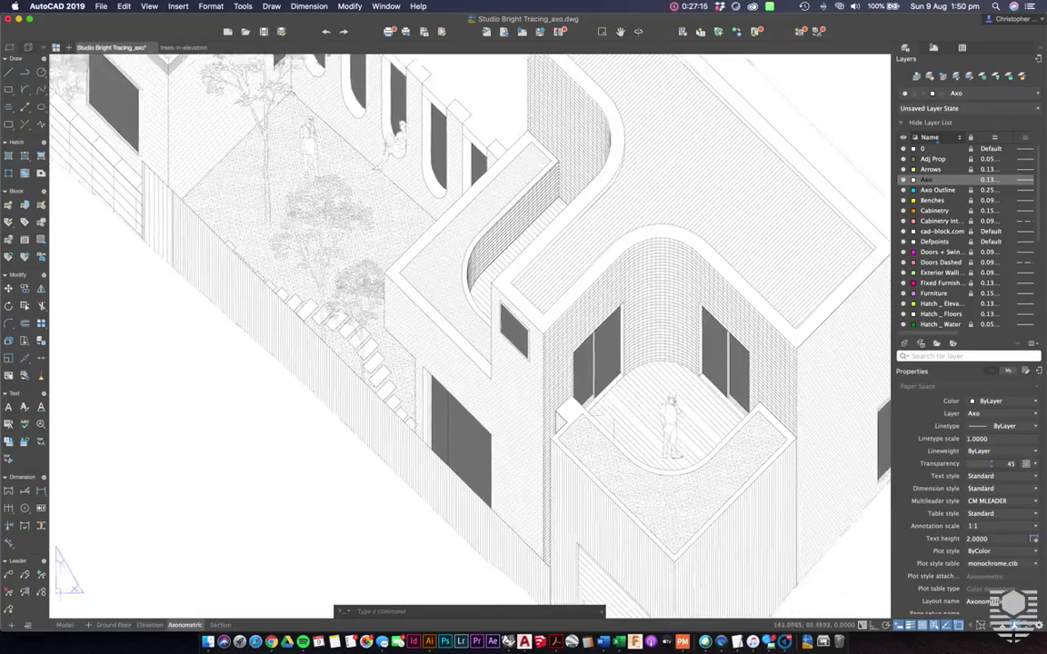
{"action": "mouse_move", "coordinate": [613, 416]}
{"action": "middle_mouse_down"}
{"action": "mouse_move", "coordinate": [677, 467]}
{"action": "mouse_move", "coordinate": [740, 546]}
{"action": "middle_mouse_up"}
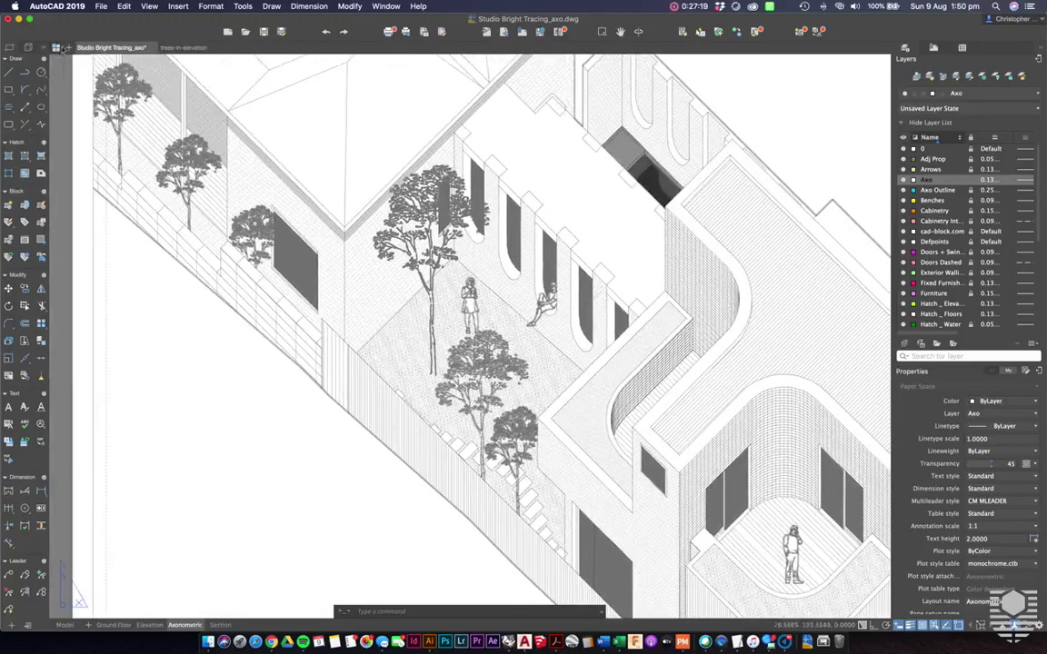
{"action": "mouse_move", "coordinate": [741, 546]}
{"action": "middle_mouse_down"}
{"action": "mouse_move", "coordinate": [688, 462]}
{"action": "mouse_move", "coordinate": [642, 421]}
{"action": "middle_mouse_up"}
{"action": "scroll", "coordinate": [546, 417], "scroll_direction": "down", "scroll_amount": 1}
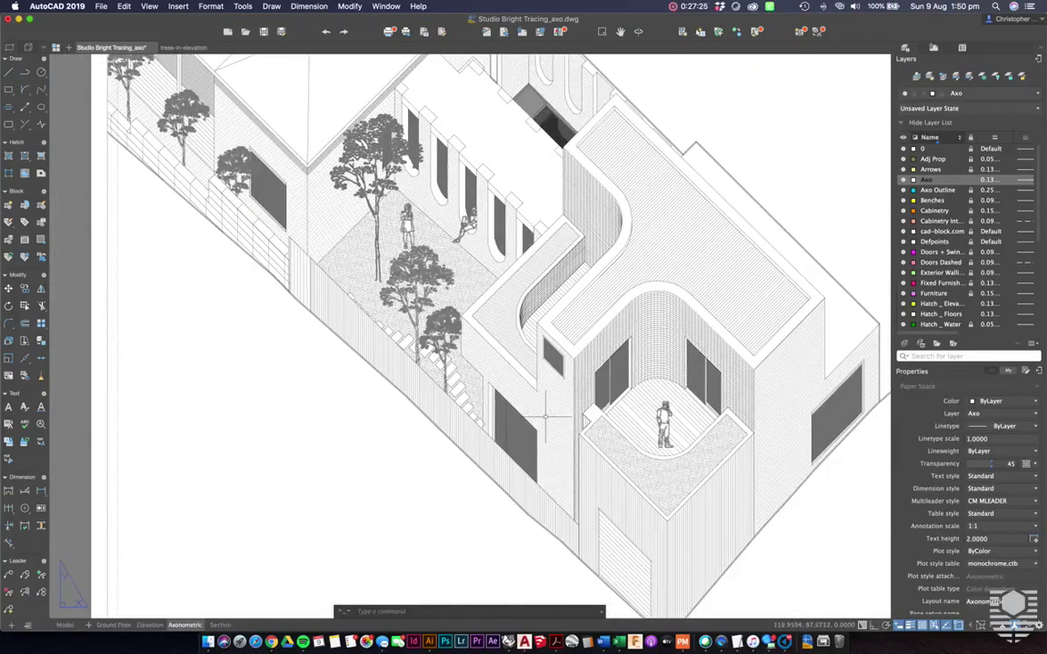
{"action": "middle_click_drag", "start_coordinate": [491, 233], "coordinate": [482, 280]}
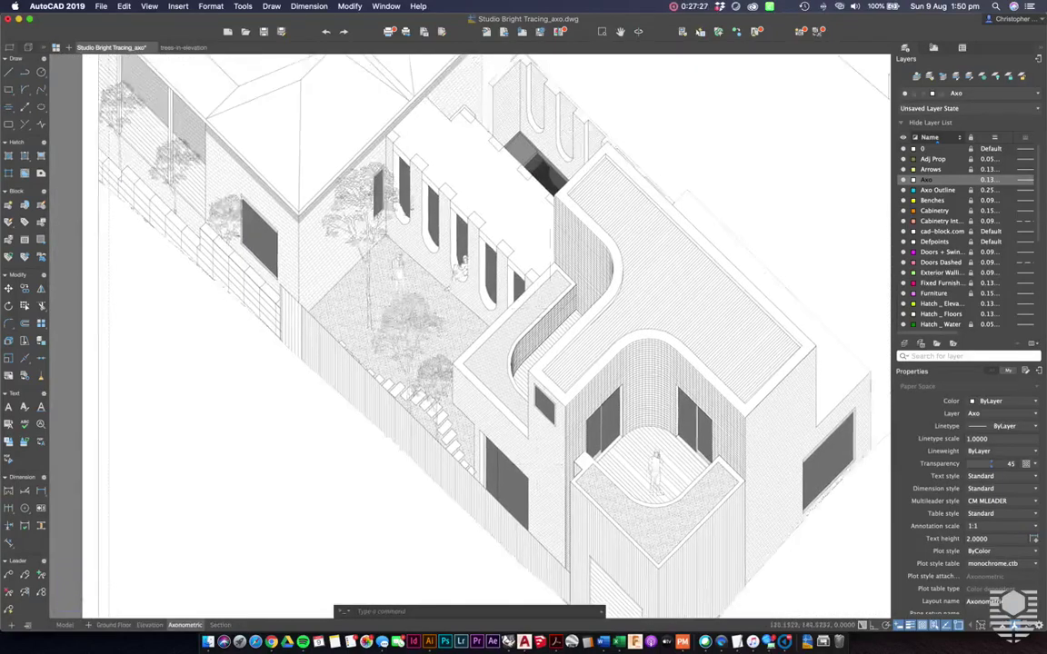
Step: Inspect the solid fills shading the dark recess behind the arched walls and review their Solids hatch type
{"action": "scroll", "coordinate": [509, 137], "scroll_direction": "up", "scroll_amount": 2}
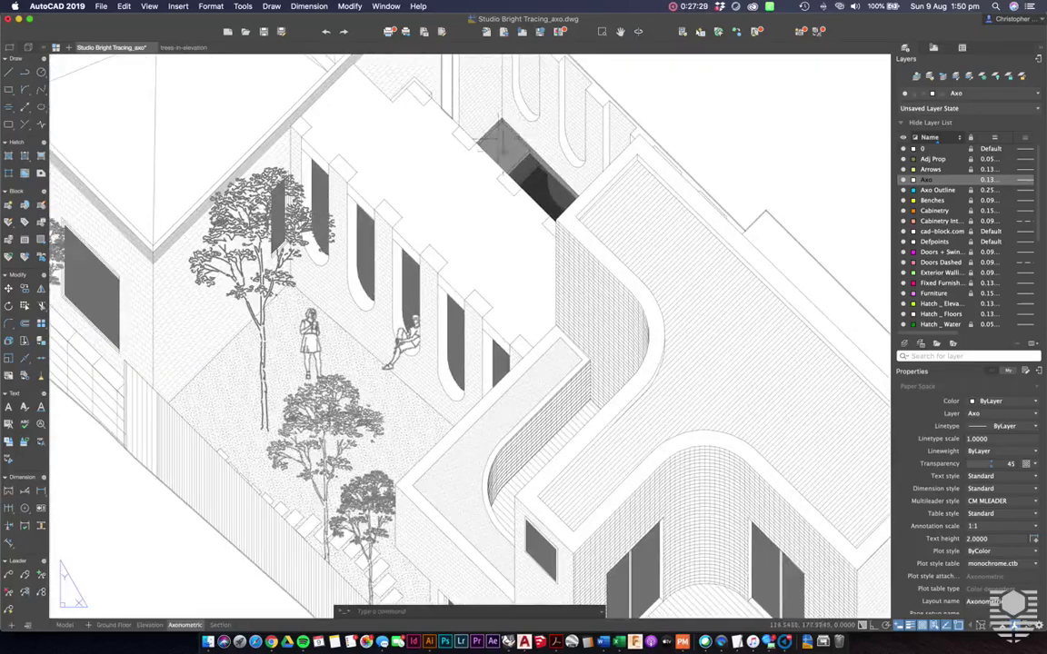
{"action": "scroll", "coordinate": [521, 165], "scroll_direction": "up", "scroll_amount": 2}
{"action": "middle_click_drag", "start_coordinate": [500, 150], "coordinate": [460, 283]}
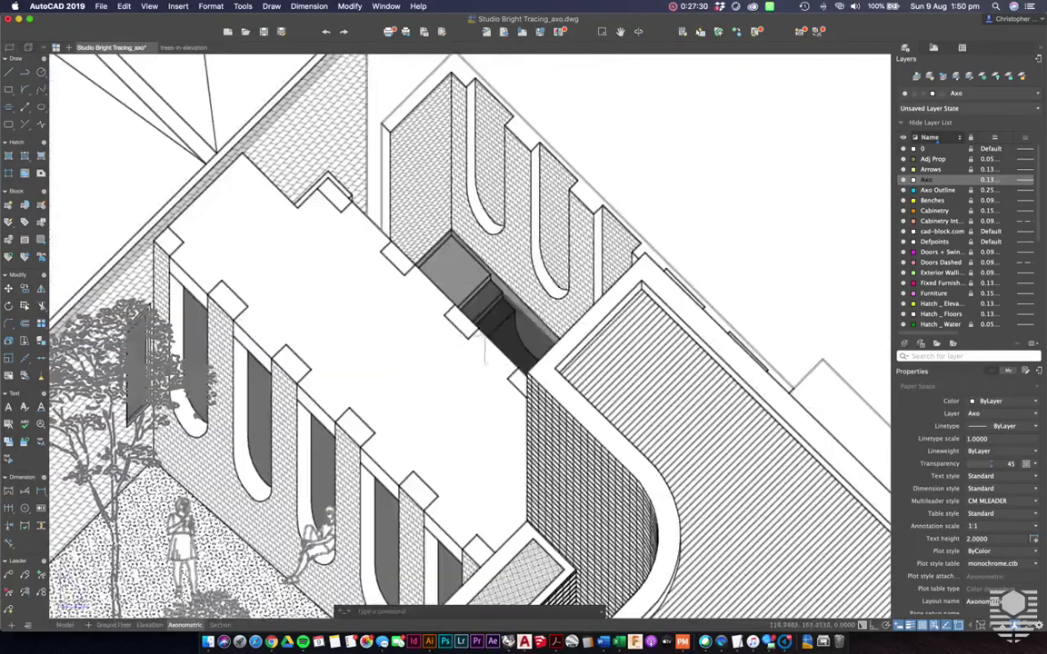
{"action": "scroll", "coordinate": [541, 322], "scroll_direction": "down", "scroll_amount": 1}
{"action": "scroll", "coordinate": [544, 332], "scroll_direction": "down", "scroll_amount": 1}
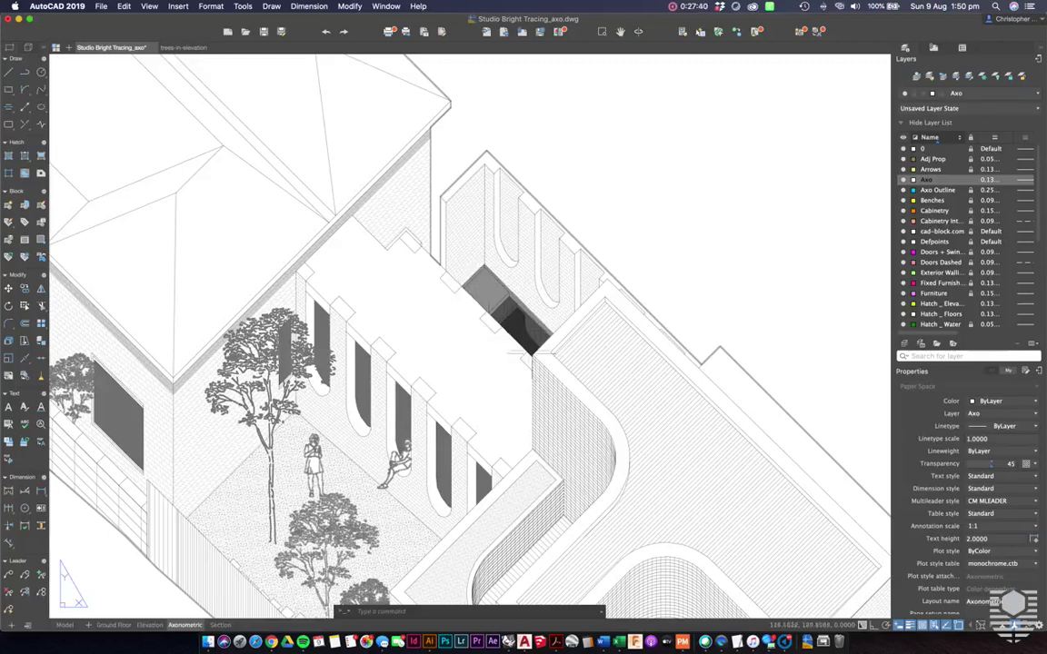
{"action": "left_click", "coordinate": [483, 289]}
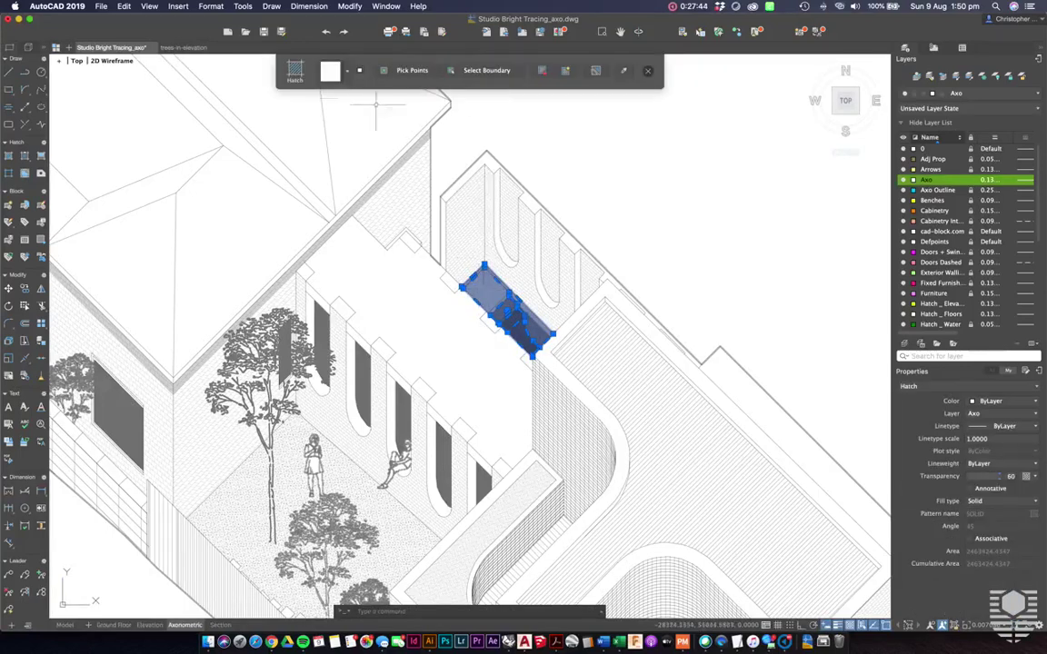
{"action": "left_click", "coordinate": [346, 72]}
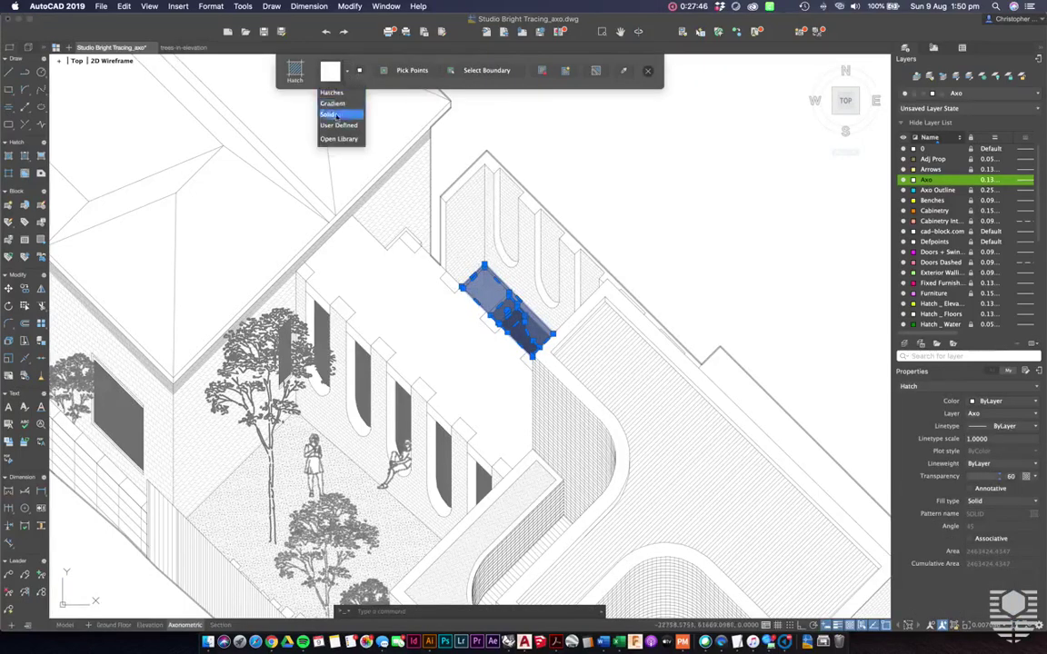
{"action": "left_click", "coordinate": [328, 113]}
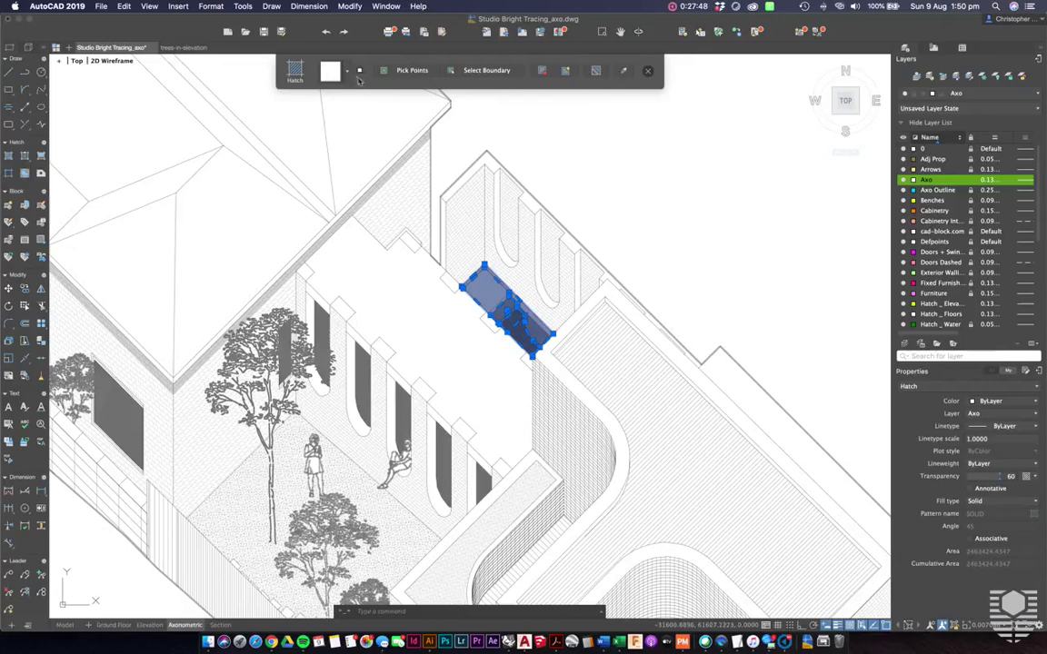
{"action": "left_click", "coordinate": [347, 74]}
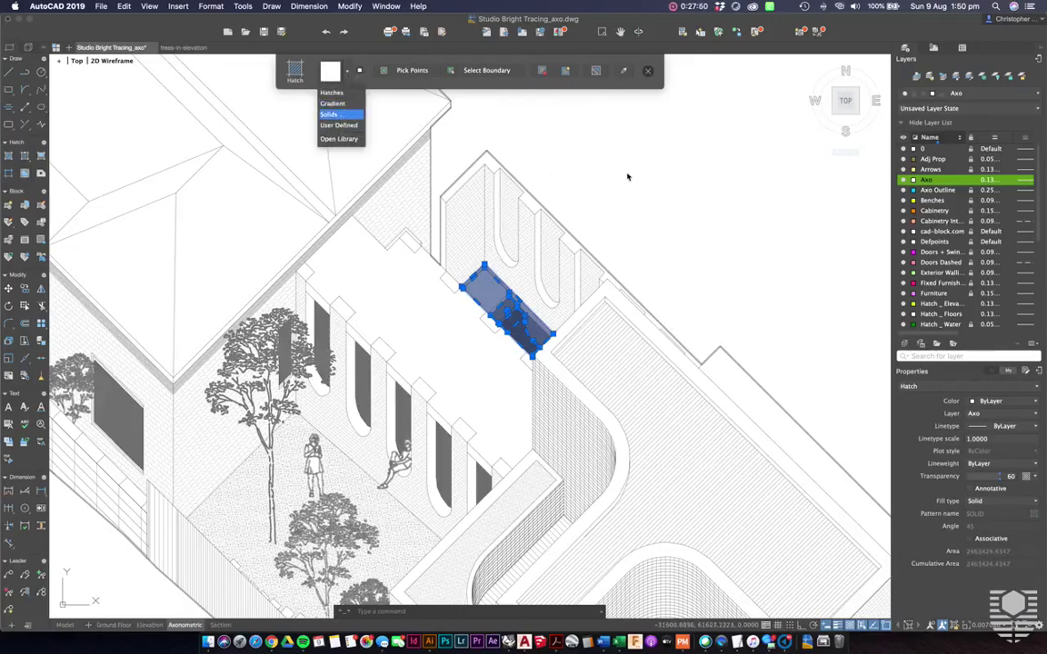
{"action": "left_click", "coordinate": [667, 239]}
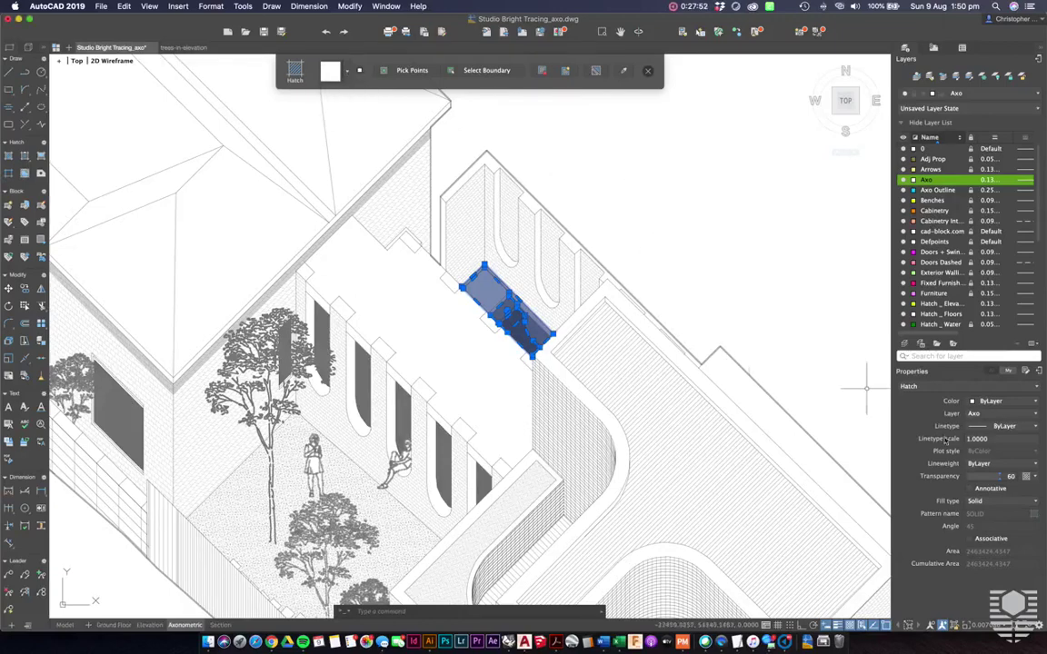
{"action": "key", "text": "Escape"}
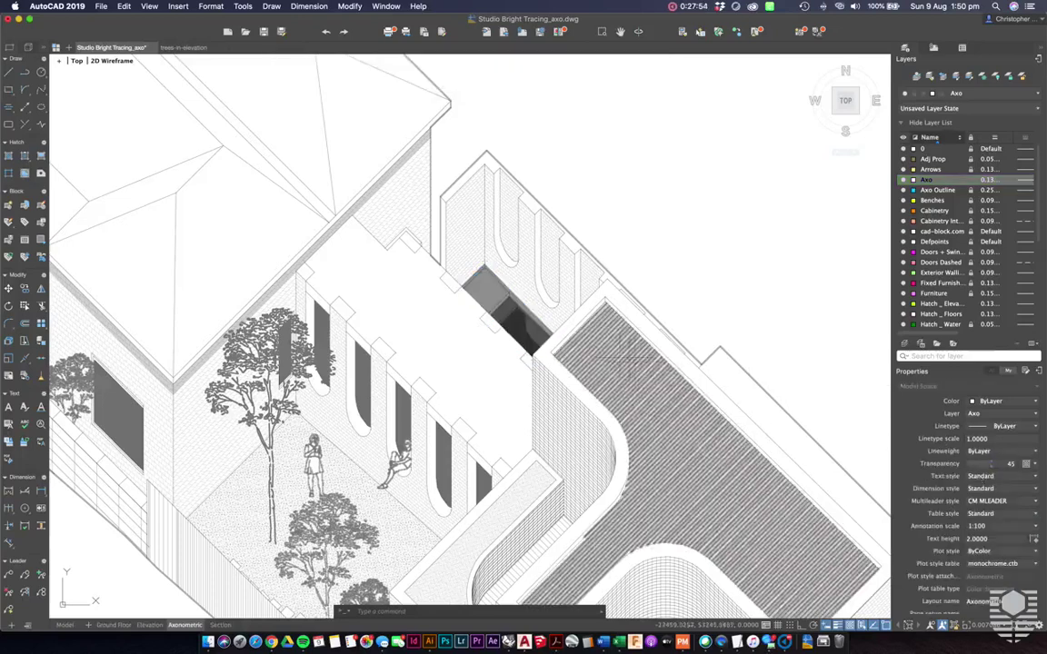
{"action": "scroll", "coordinate": [483, 309], "scroll_direction": "up", "scroll_amount": 2}
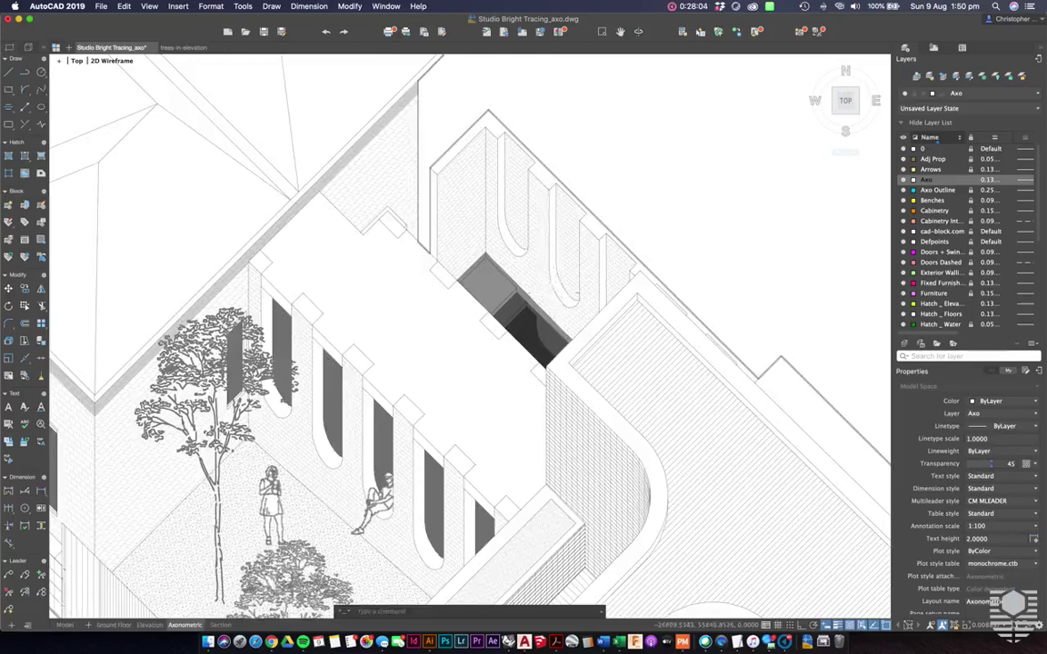
Step: Review the overall shading of the axonometric drawing, return its viewport to paper space and look over the sheet
{"action": "scroll", "coordinate": [514, 304], "scroll_direction": "down", "scroll_amount": 2}
{"action": "scroll", "coordinate": [513, 298], "scroll_direction": "up", "scroll_amount": 3}
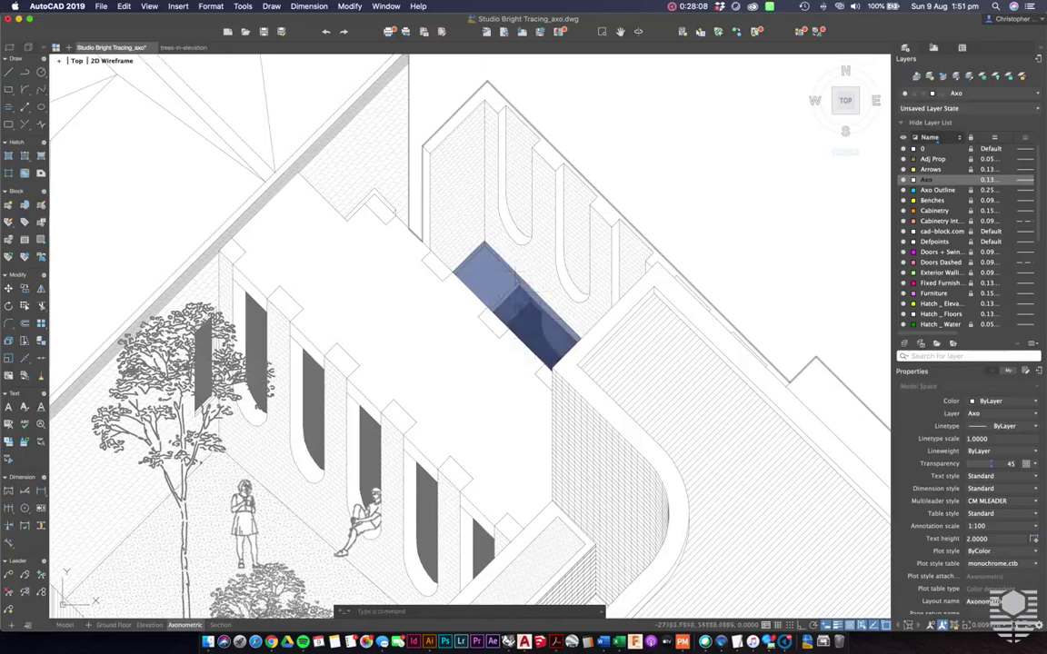
{"action": "scroll", "coordinate": [557, 366], "scroll_direction": "down", "scroll_amount": 5}
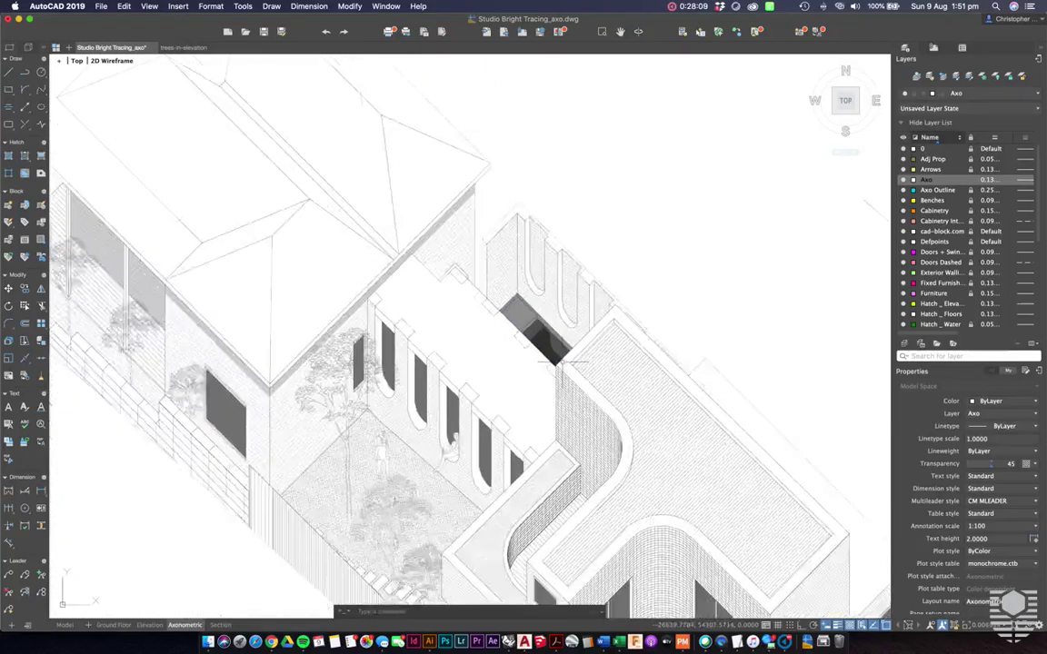
{"action": "scroll", "coordinate": [557, 362], "scroll_direction": "down", "scroll_amount": 4}
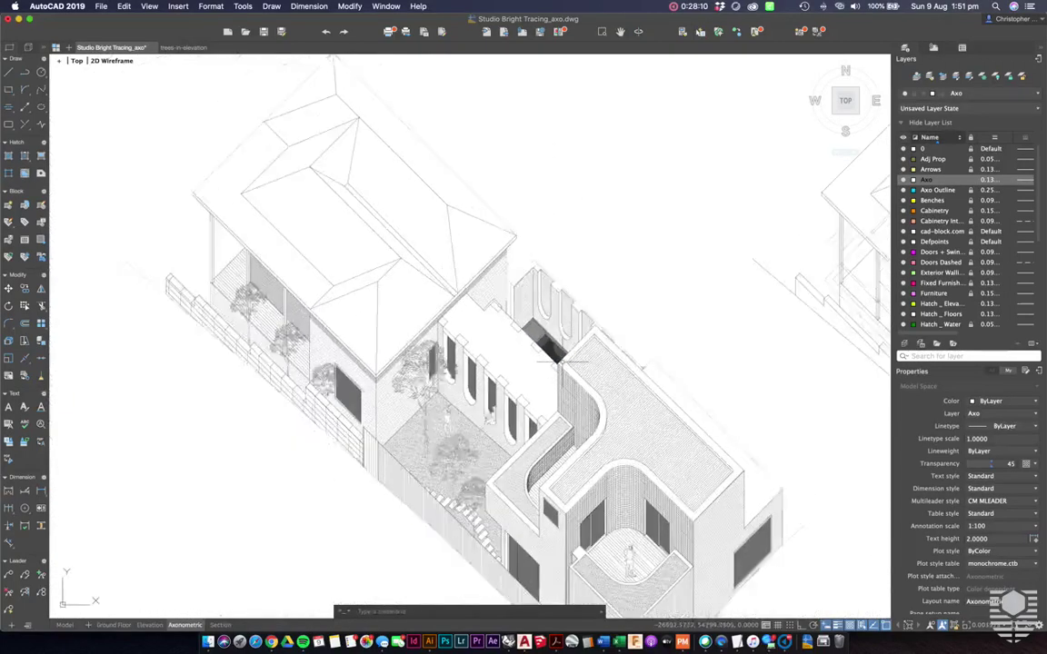
{"action": "scroll", "coordinate": [557, 360], "scroll_direction": "down", "scroll_amount": 5}
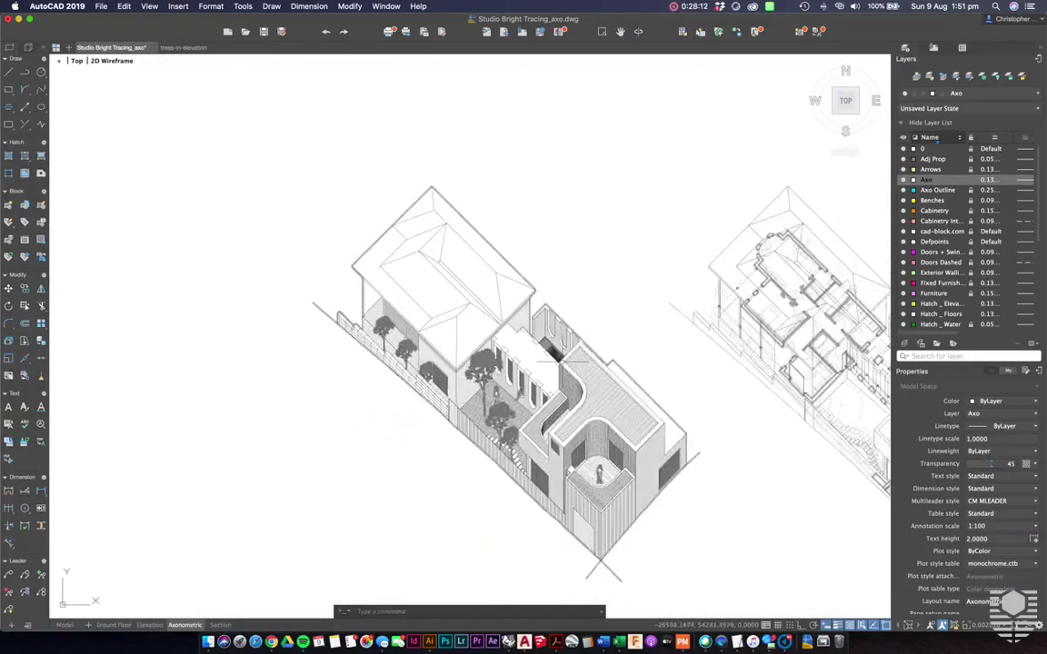
{"action": "scroll", "coordinate": [560, 361], "scroll_direction": "up", "scroll_amount": 8}
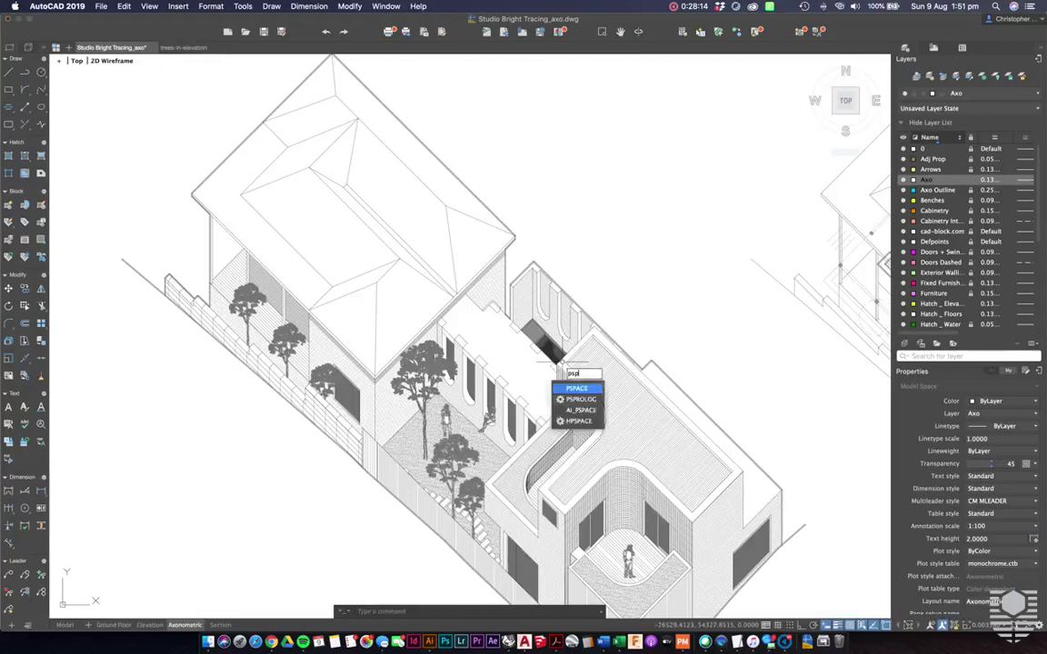
{"action": "scroll", "coordinate": [561, 361], "scroll_direction": "down", "scroll_amount": 3}
{"action": "scroll", "coordinate": [561, 362], "scroll_direction": "down", "scroll_amount": 4}
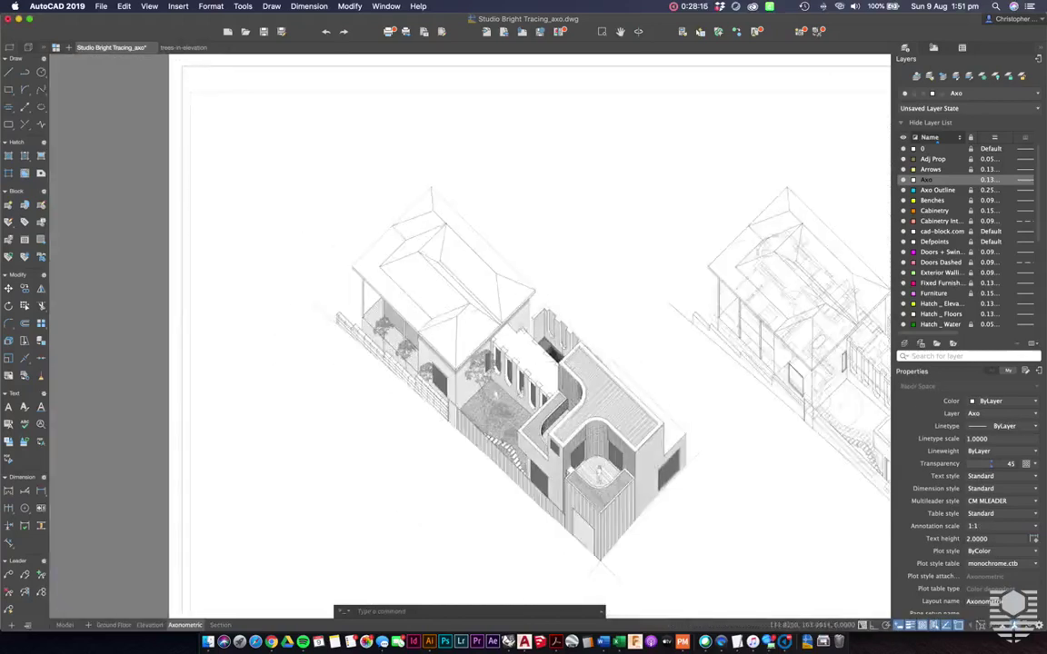
{"action": "scroll", "coordinate": [509, 324], "scroll_direction": "up", "scroll_amount": 3}
{"action": "middle_click_drag", "start_coordinate": [630, 408], "coordinate": [628, 407]}
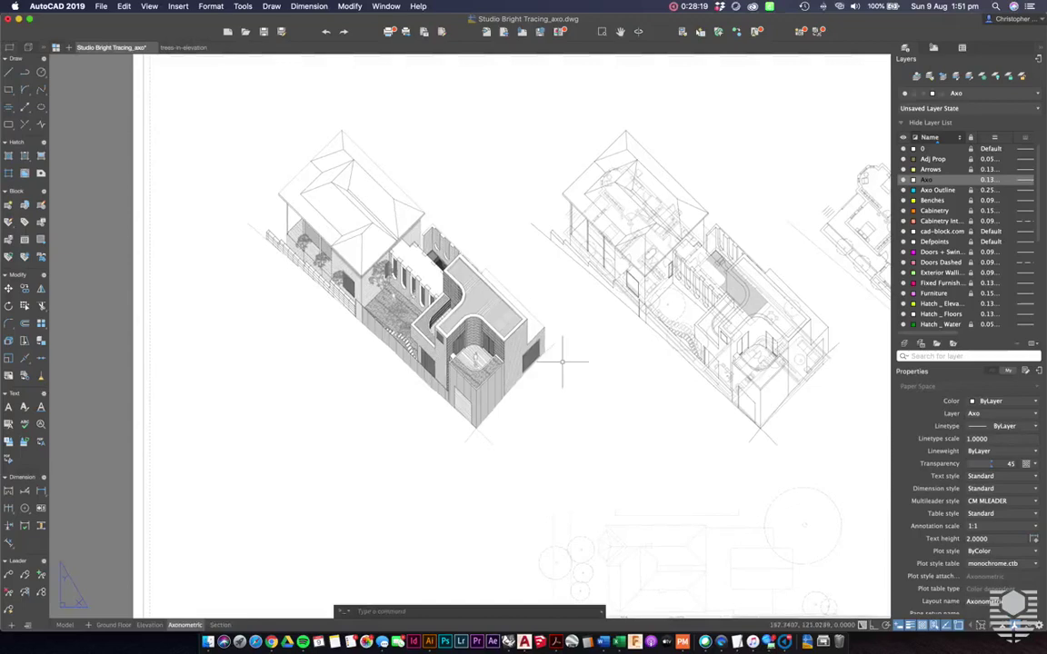
{"action": "middle_click_drag", "start_coordinate": [561, 361], "coordinate": [538, 318]}
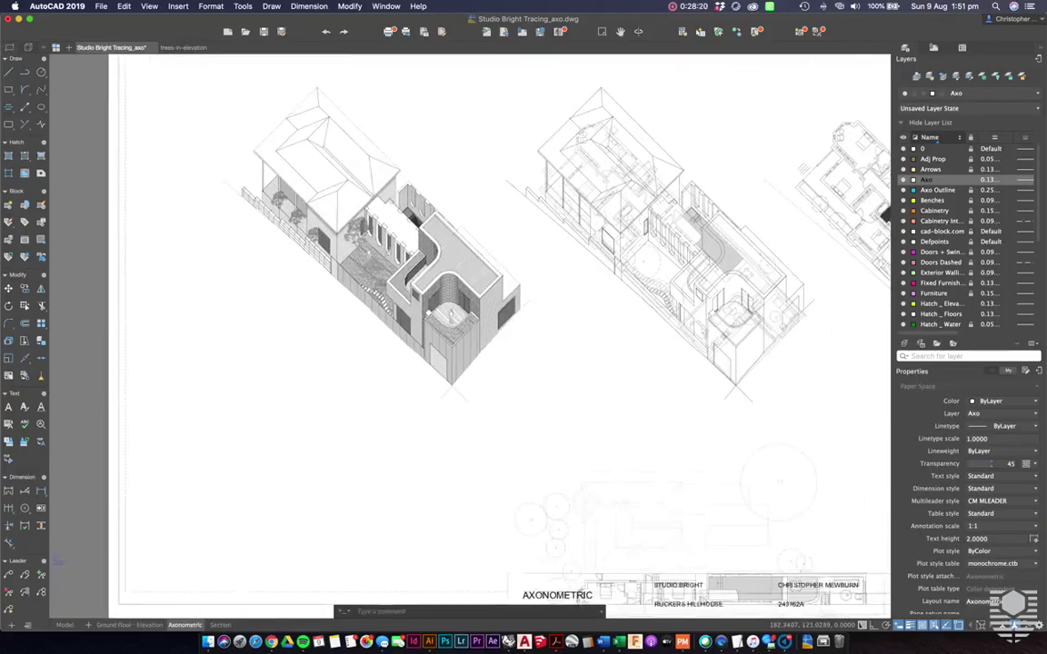
Step: Switch to the Section layout and examine its brick hatching, arched openings and grey solid-filled rooms
{"action": "left_click", "coordinate": [220, 625]}
{"action": "scroll", "coordinate": [620, 348], "scroll_direction": "up", "scroll_amount": 1}
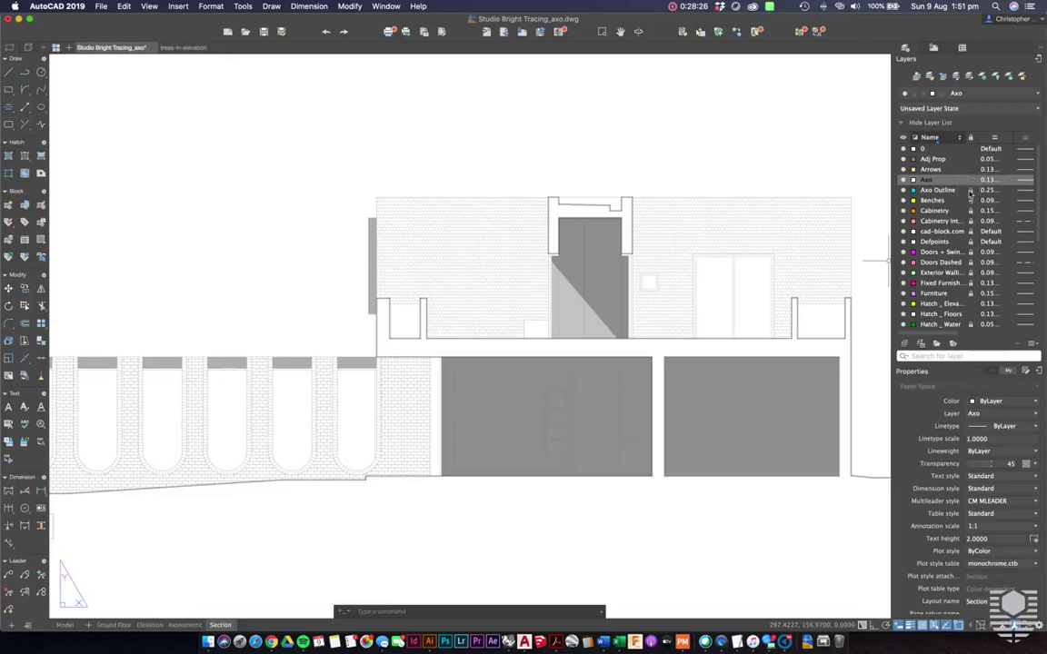
{"action": "left_click", "coordinate": [970, 219]}
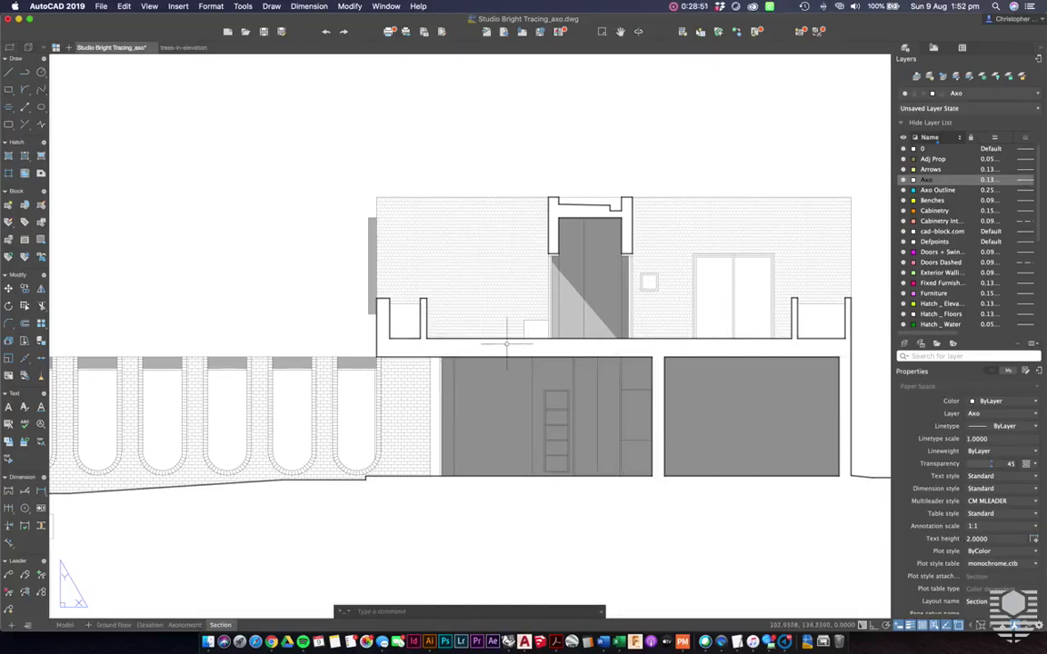
{"action": "scroll", "coordinate": [506, 344], "scroll_direction": "down", "scroll_amount": 2}
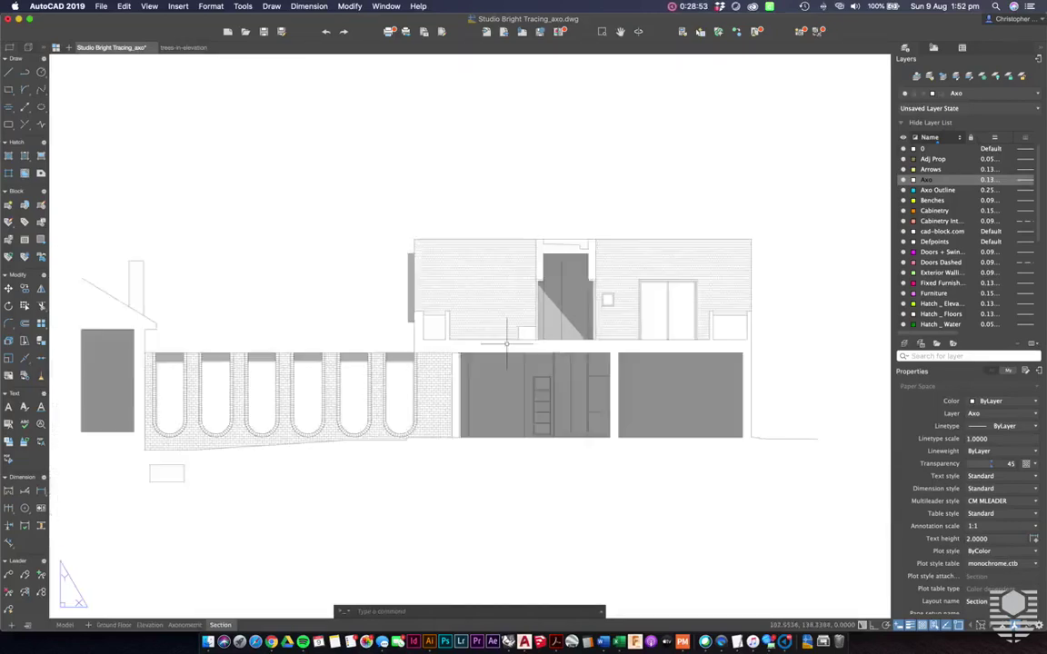
{"action": "scroll", "coordinate": [506, 343], "scroll_direction": "down", "scroll_amount": 3}
{"action": "scroll", "coordinate": [508, 344], "scroll_direction": "up", "scroll_amount": 6}
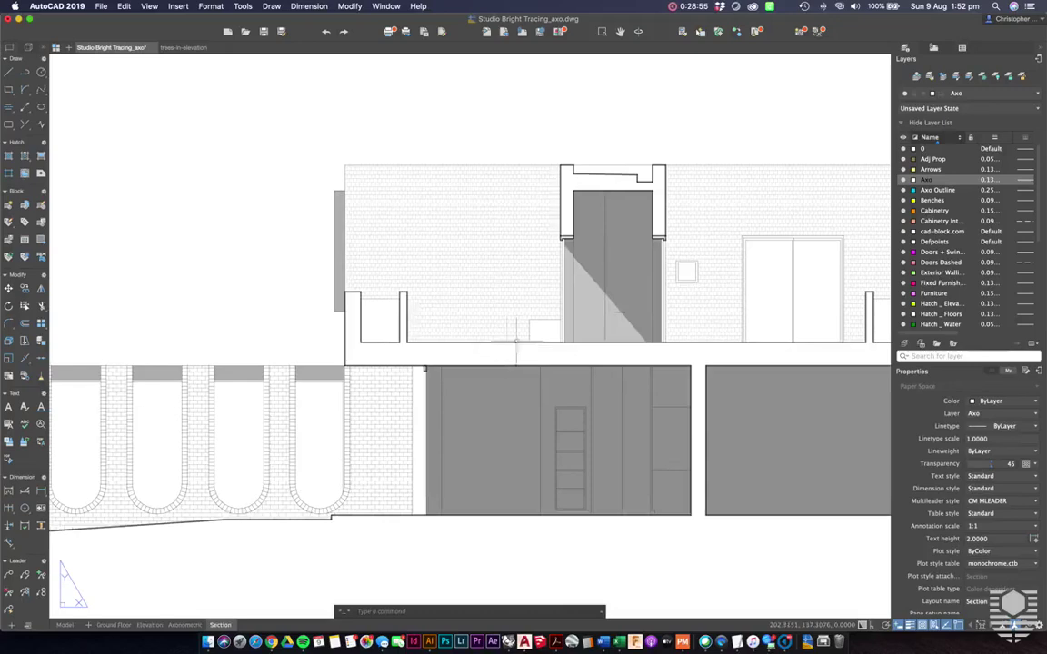
{"action": "middle_click_drag", "start_coordinate": [418, 294], "coordinate": [393, 267]}
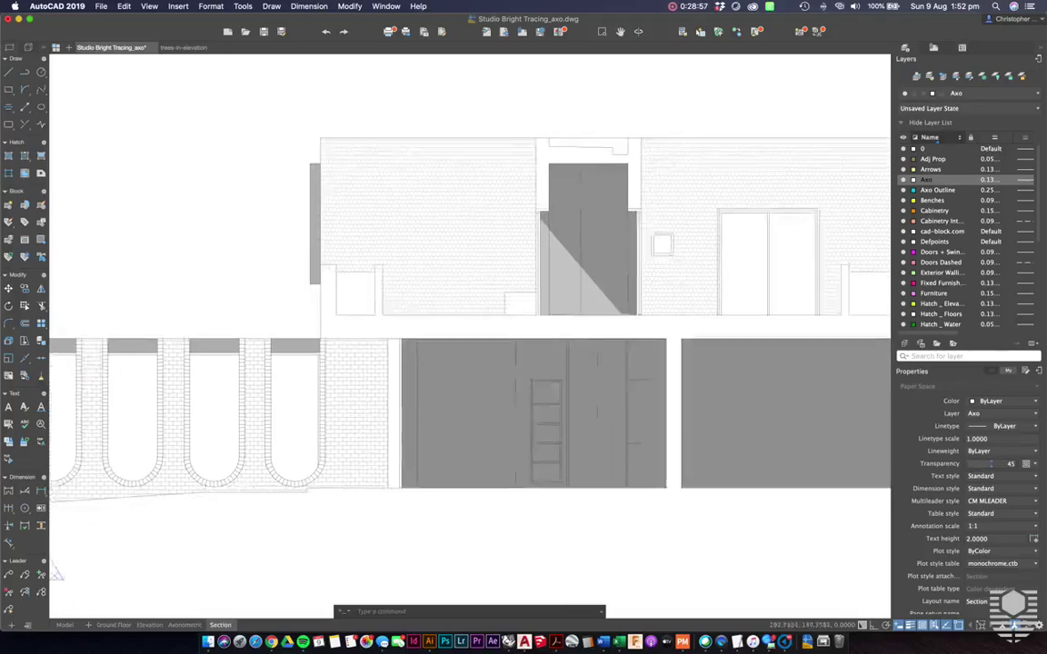
{"action": "middle_click_drag", "start_coordinate": [515, 391], "coordinate": [465, 364]}
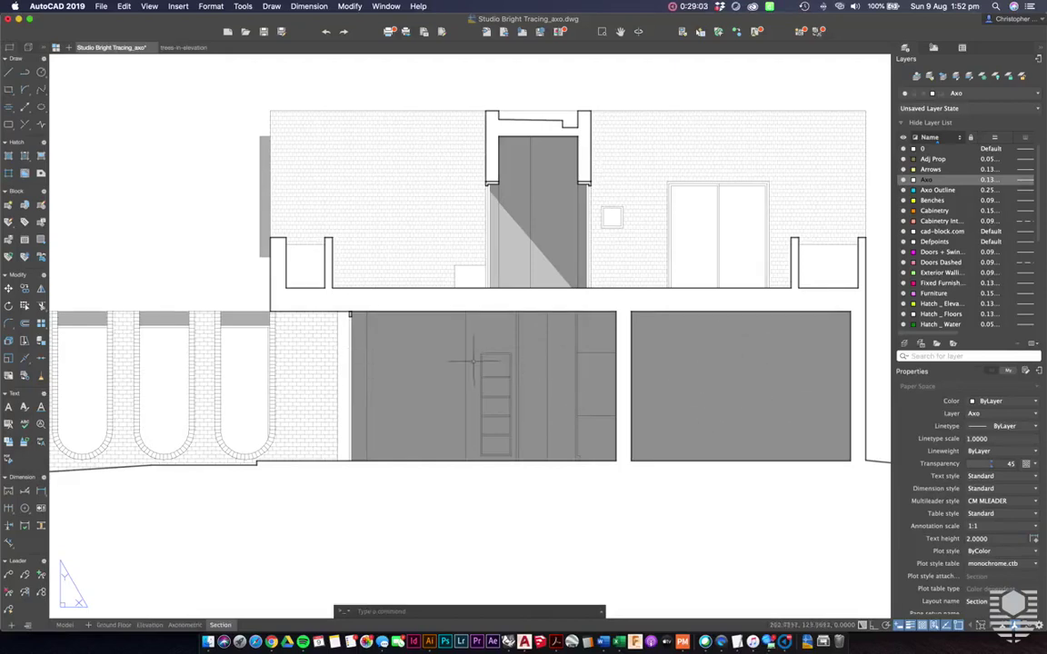
{"action": "scroll", "coordinate": [402, 370], "scroll_direction": "down", "scroll_amount": 4}
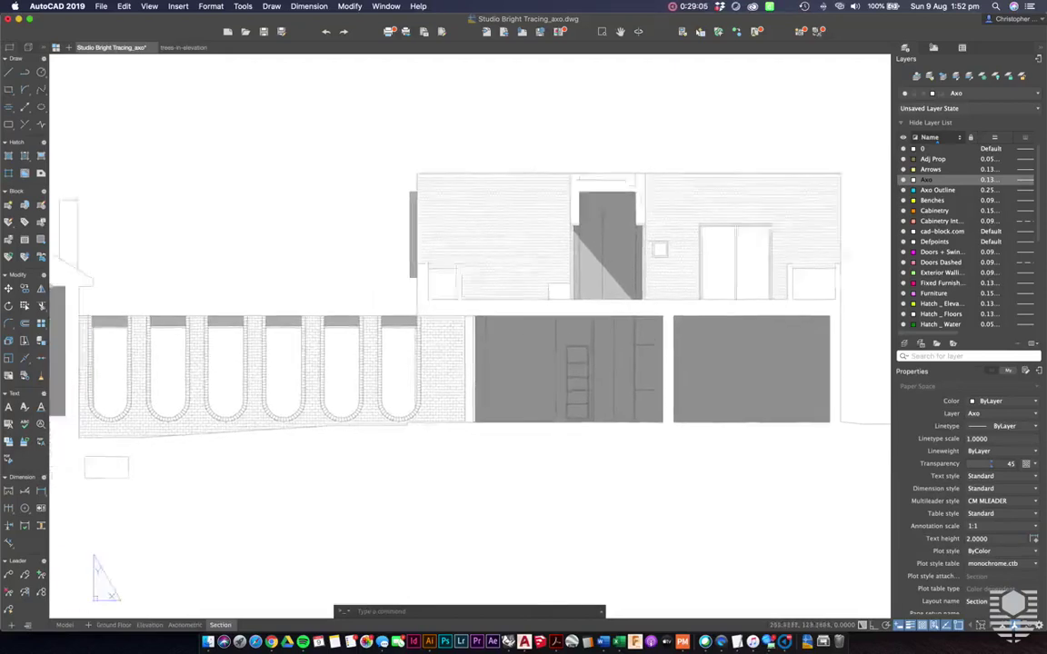
{"action": "middle_click_drag", "start_coordinate": [373, 298], "coordinate": [443, 285]}
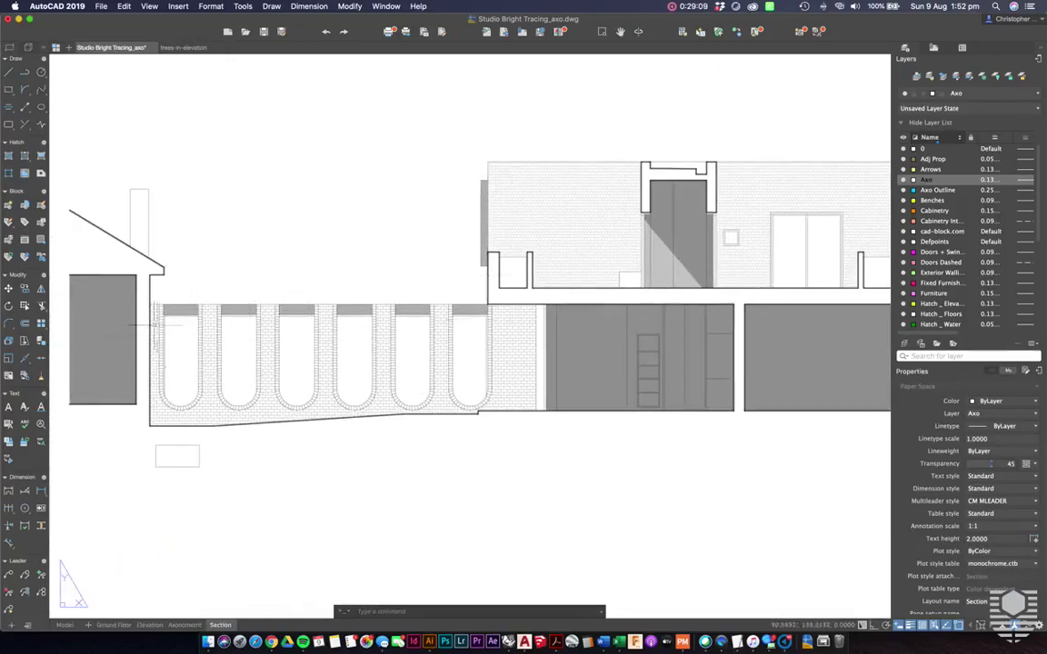
Step: Examine the unfilled cut roof, walls and floor slab of the section against the brickwork and dark fills behind
{"action": "scroll", "coordinate": [114, 368], "scroll_direction": "down", "scroll_amount": 2}
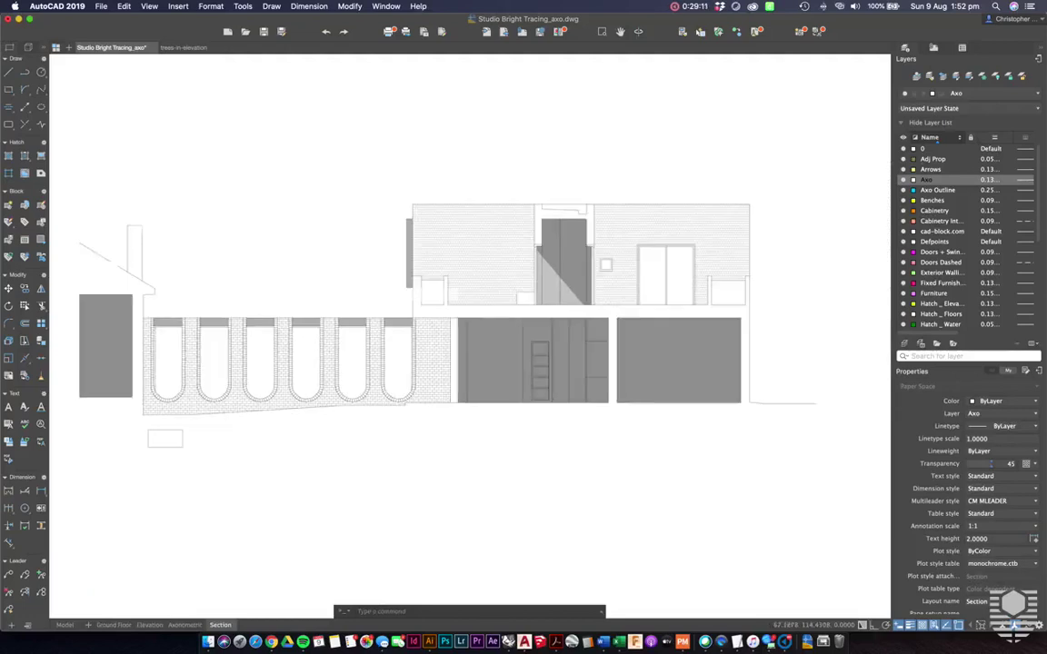
{"action": "scroll", "coordinate": [606, 319], "scroll_direction": "up", "scroll_amount": 3}
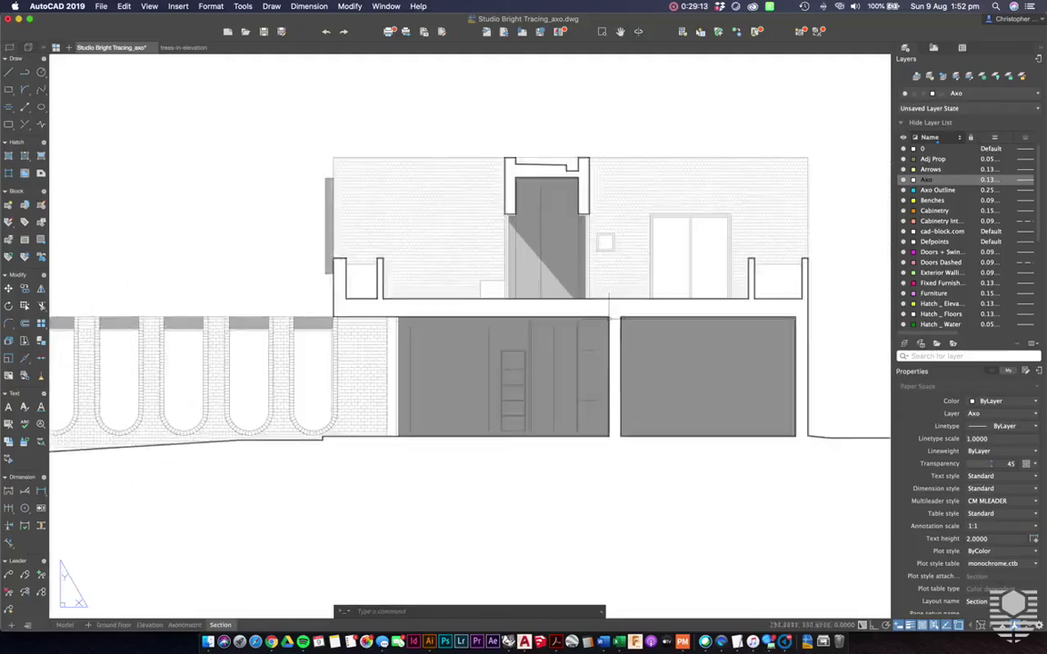
{"action": "scroll", "coordinate": [632, 371], "scroll_direction": "up", "scroll_amount": 3}
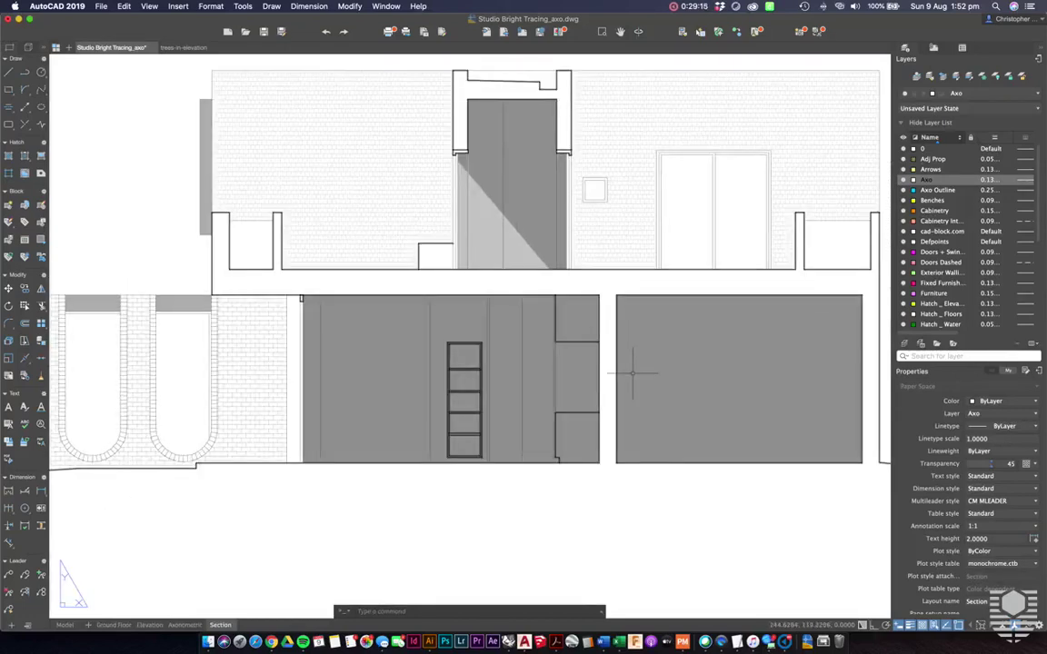
{"action": "scroll", "coordinate": [633, 373], "scroll_direction": "down", "scroll_amount": 3}
{"action": "scroll", "coordinate": [589, 267], "scroll_direction": "up", "scroll_amount": 3}
{"action": "middle_click_drag", "start_coordinate": [588, 267], "coordinate": [575, 338]}
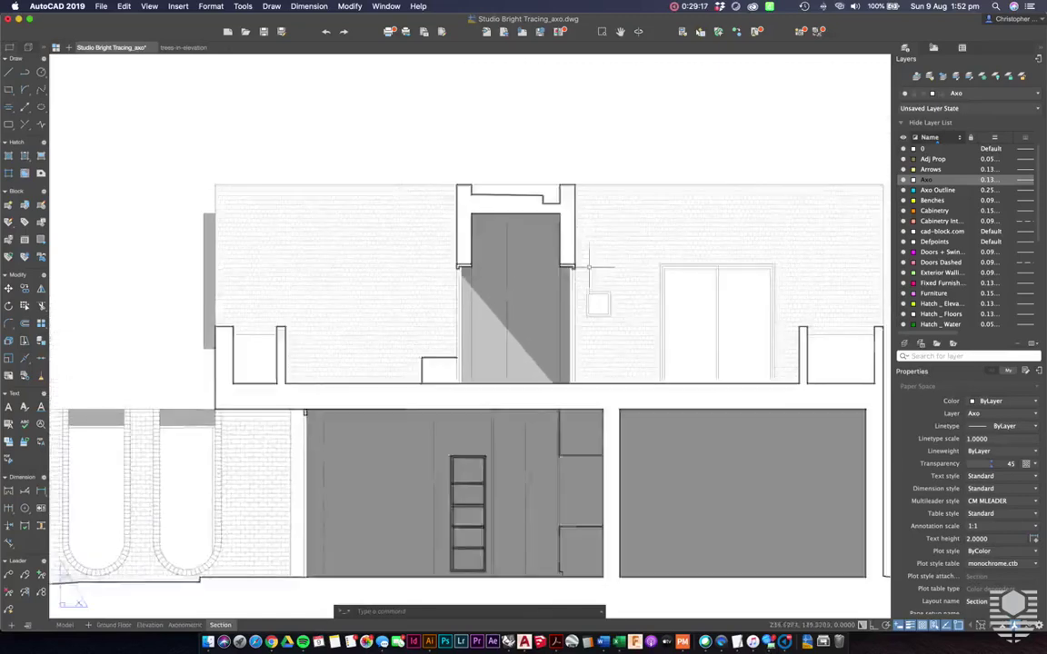
{"action": "scroll", "coordinate": [589, 267], "scroll_direction": "up", "scroll_amount": 2}
{"action": "scroll", "coordinate": [560, 182], "scroll_direction": "up", "scroll_amount": 3}
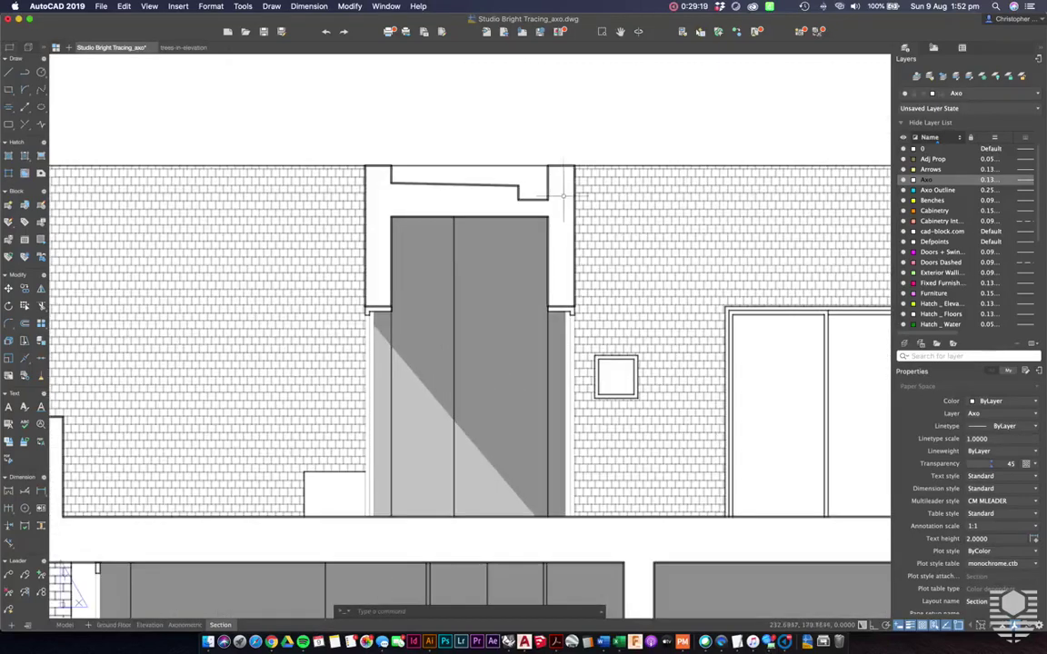
{"action": "scroll", "coordinate": [561, 194], "scroll_direction": "down", "scroll_amount": 3}
{"action": "scroll", "coordinate": [561, 195], "scroll_direction": "up", "scroll_amount": 2}
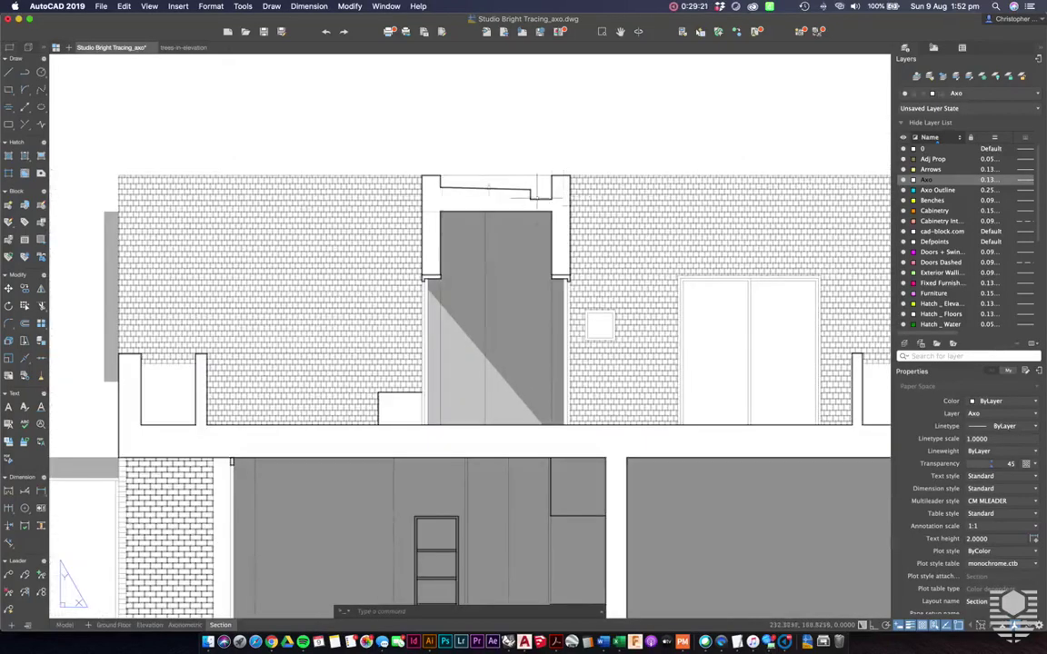
{"action": "scroll", "coordinate": [560, 217], "scroll_direction": "down", "scroll_amount": 1}
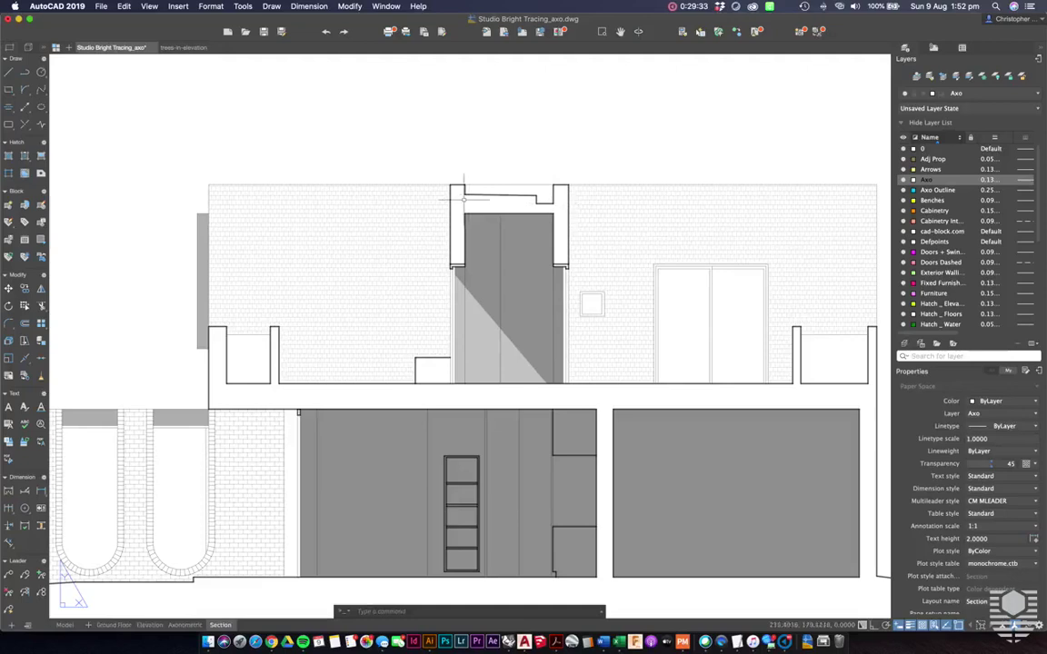
Step: Try a solid hatch with transparency 0 in the cut roof and upper walls of the section, then return to paper space
{"action": "double_click", "coordinate": [562, 209]}
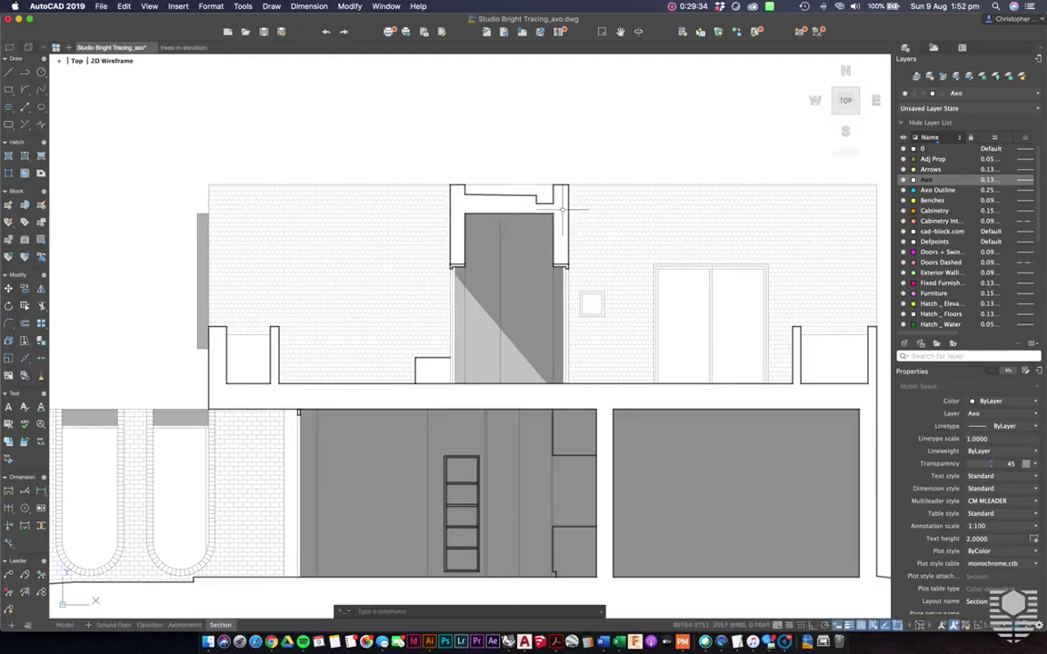
{"action": "type", "text": "h"}
{"action": "key", "text": "Return"}
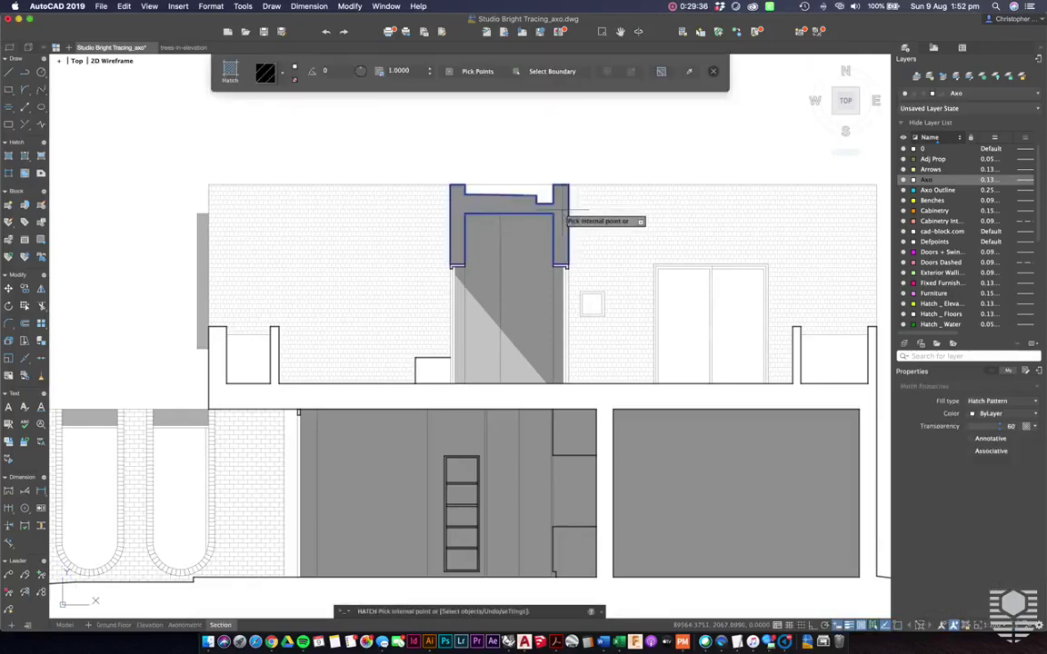
{"action": "left_click", "coordinate": [279, 72]}
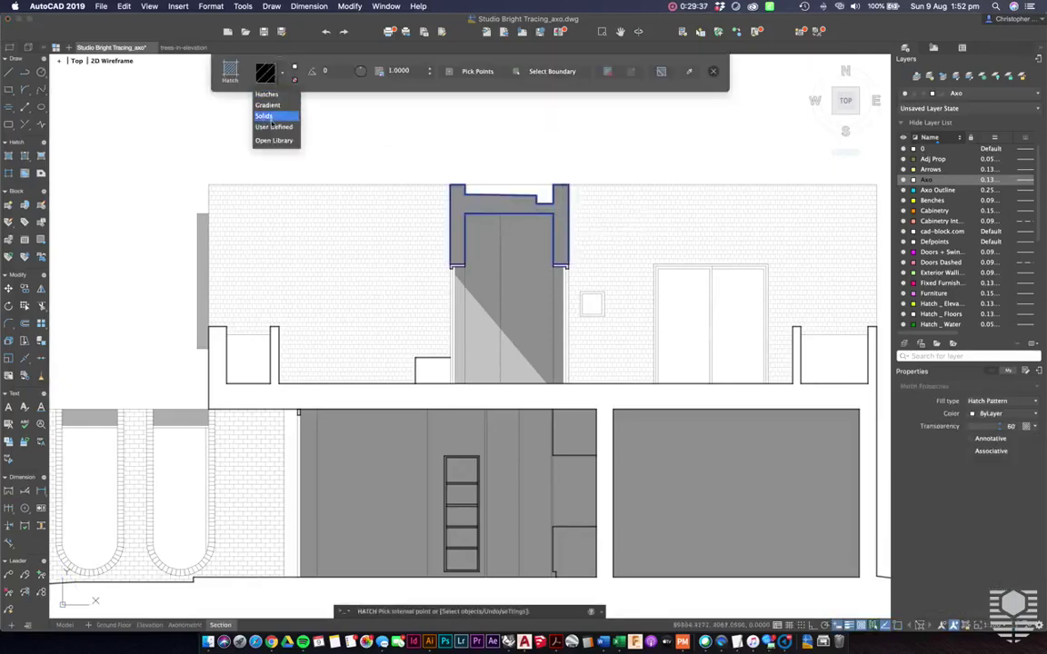
{"action": "left_click", "coordinate": [245, 109]}
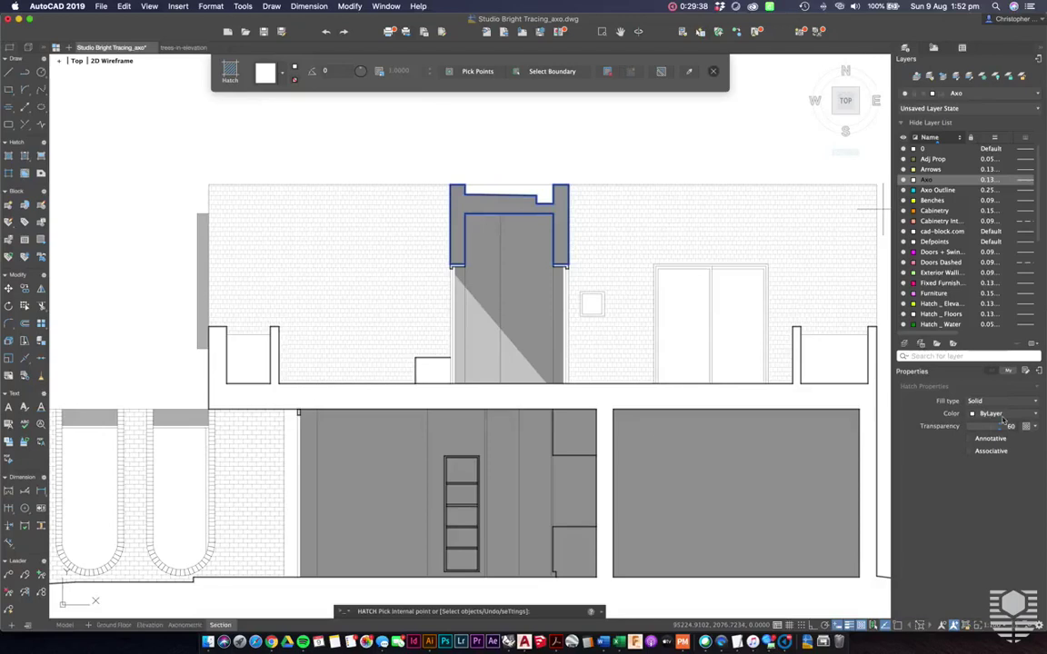
{"action": "left_click_drag", "start_coordinate": [984, 431], "coordinate": [960, 431]}
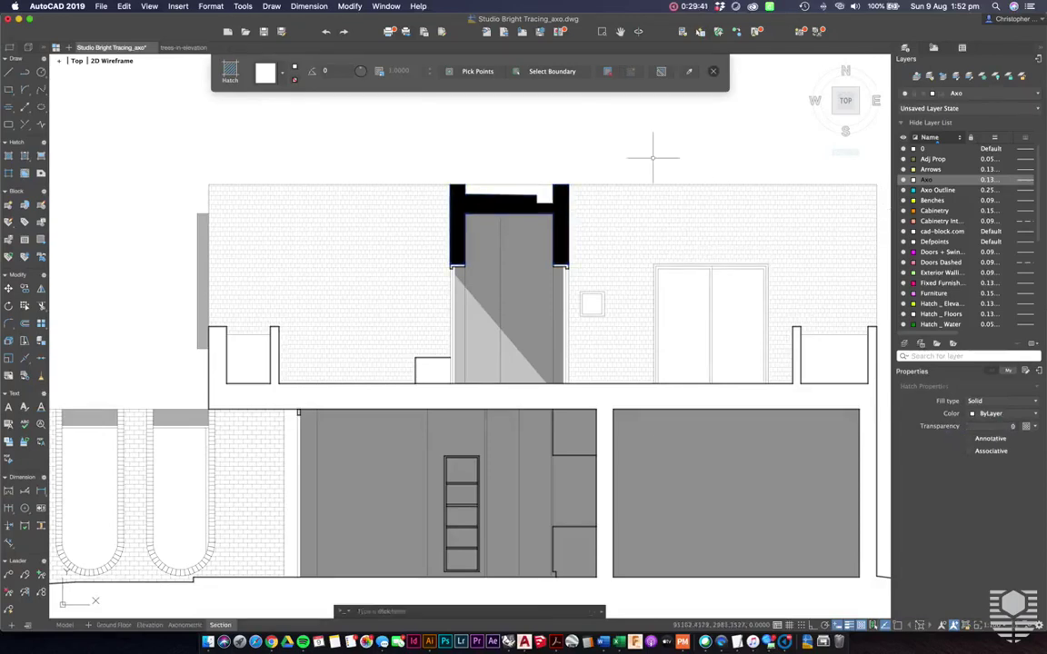
{"action": "key", "text": "Return"}
{"action": "type", "text": "psp"}
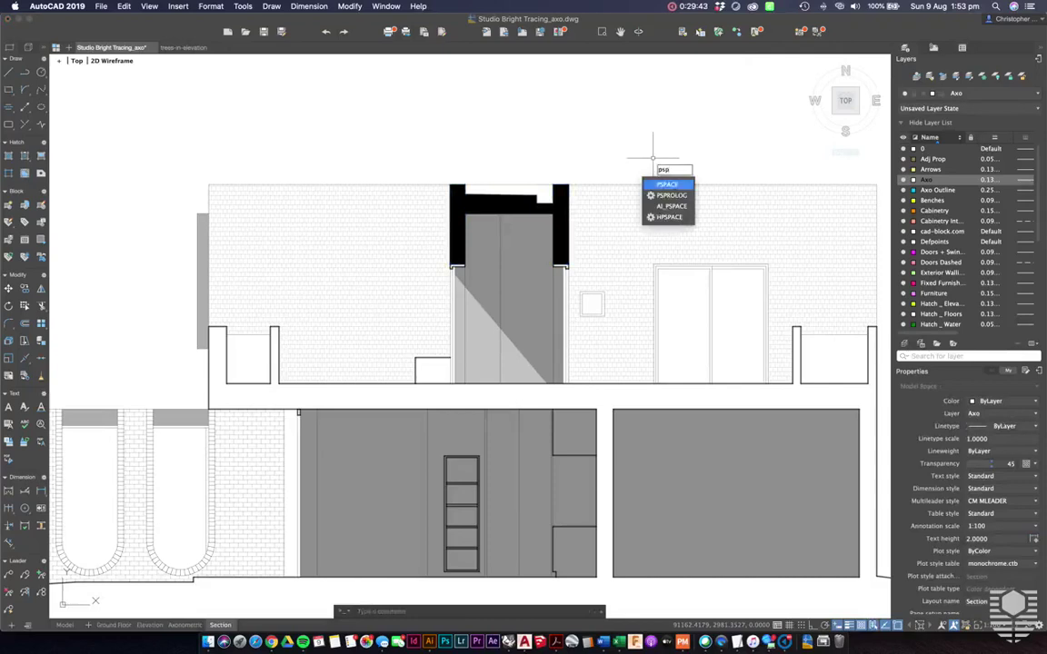
{"action": "key", "text": "Return"}
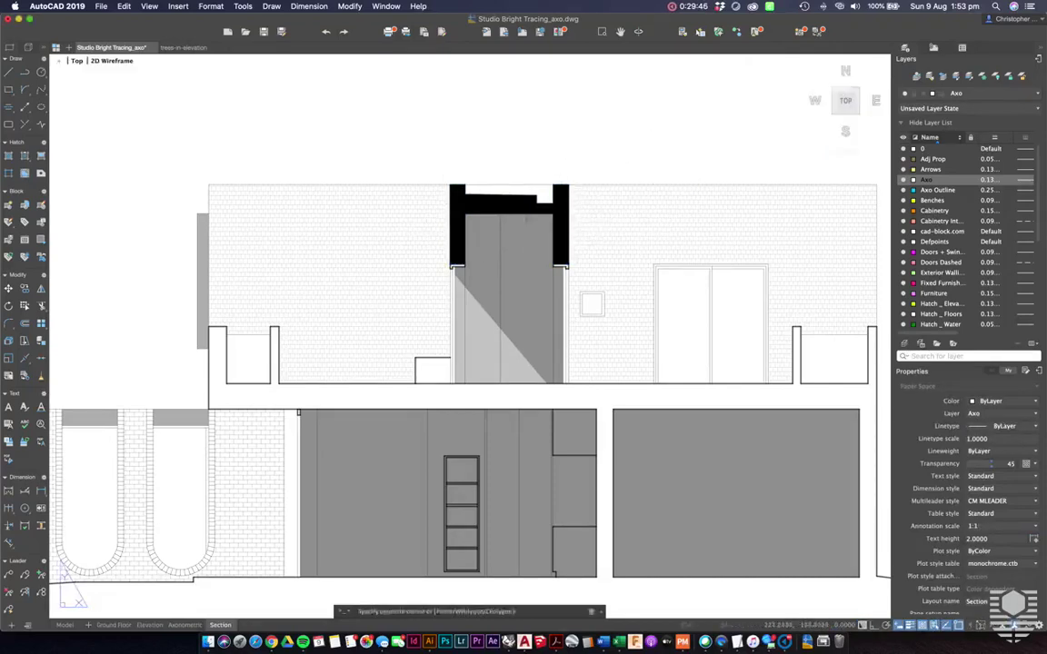
Step: Try a transparency of 48 on the solid hatch in the section's cut roof and upper walls
{"action": "left_click", "coordinate": [459, 204]}
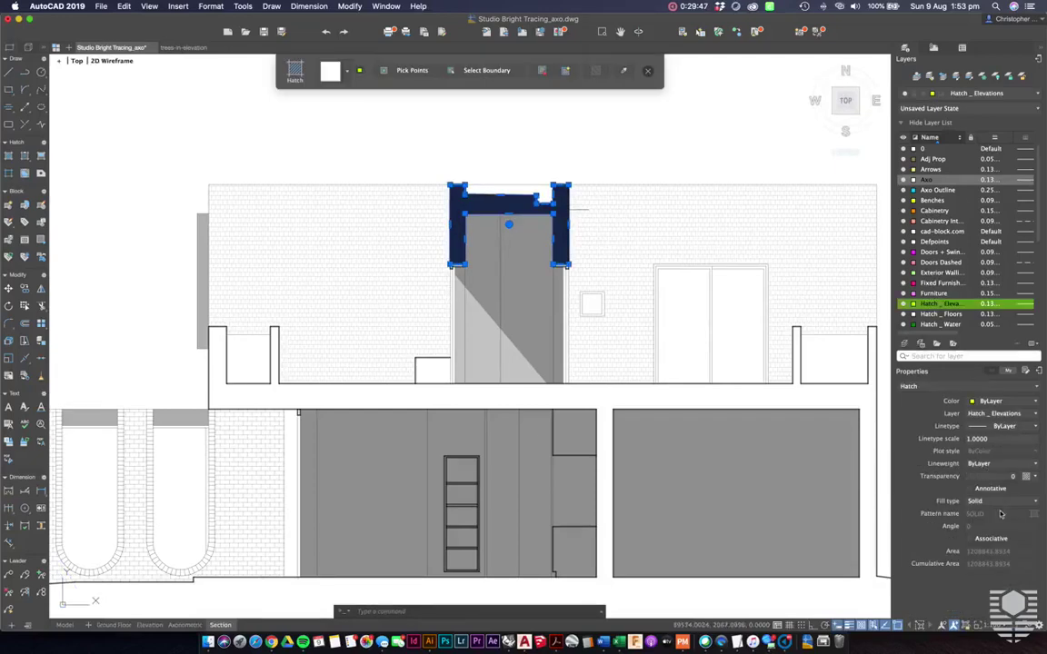
{"action": "left_click", "coordinate": [994, 478]}
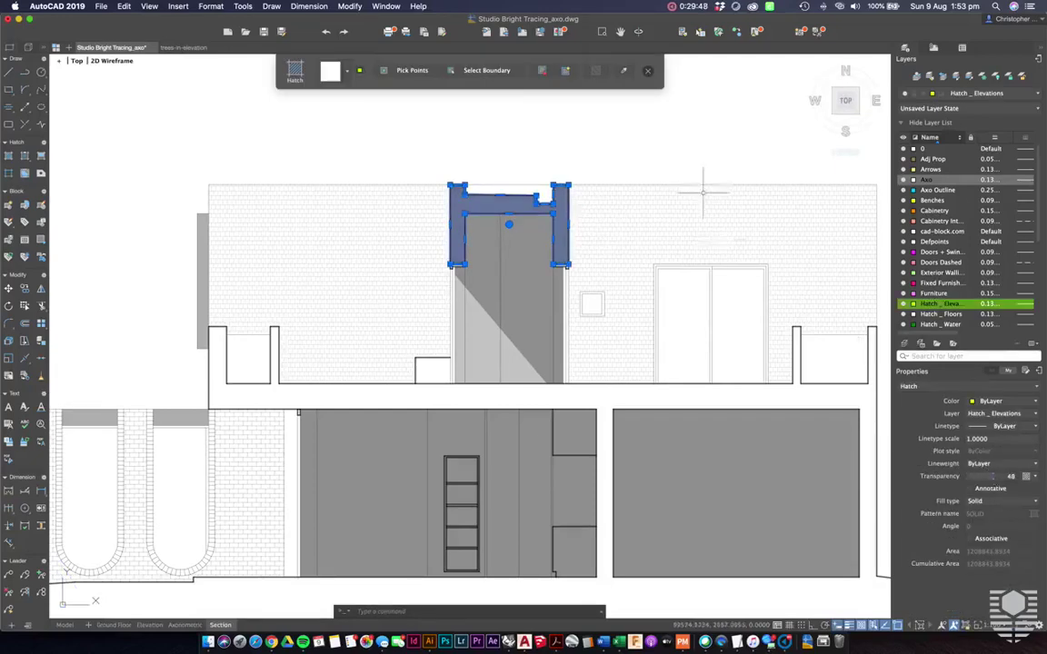
{"action": "key", "text": "Escape"}
Step: Delete the solid hatch from the section's cut roof and upper walls
{"action": "left_click", "coordinate": [541, 218]}
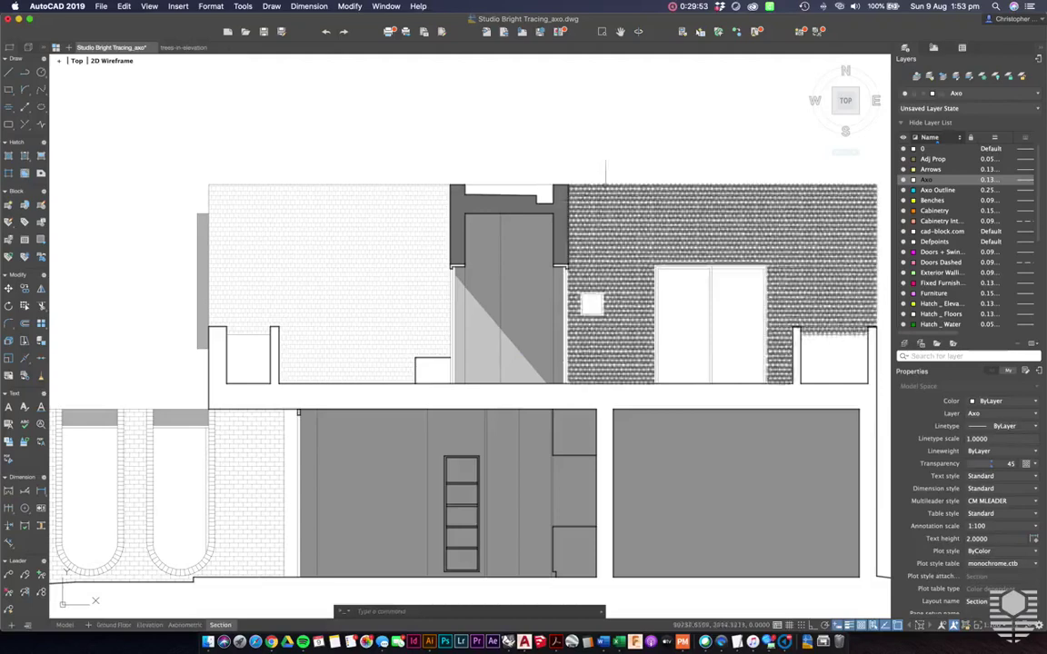
{"action": "left_click", "coordinate": [564, 204]}
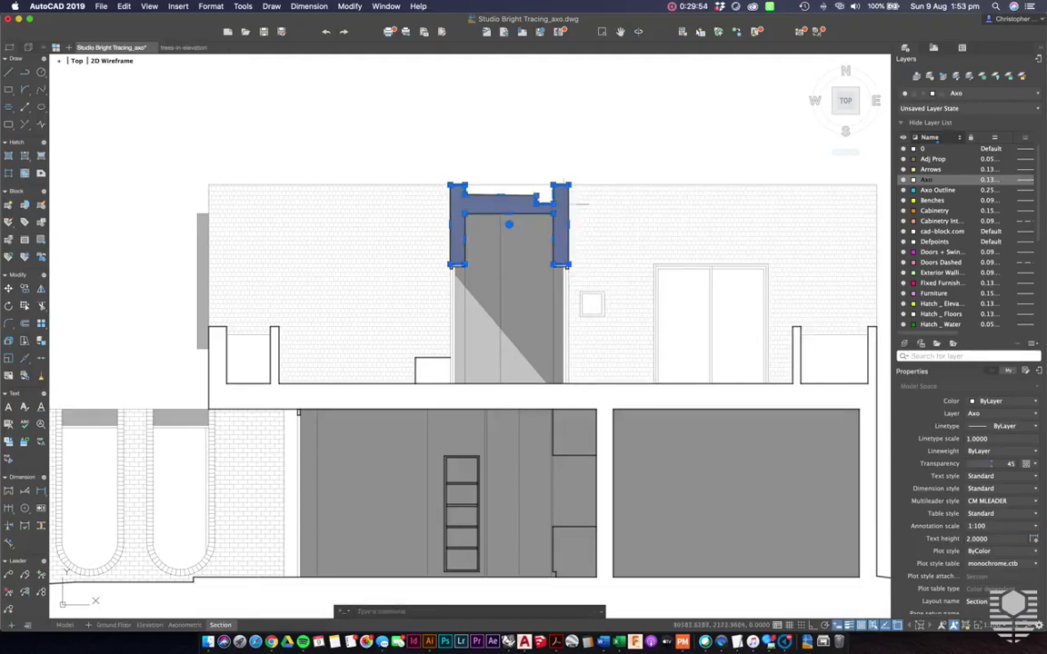
{"action": "key", "text": "Delete"}
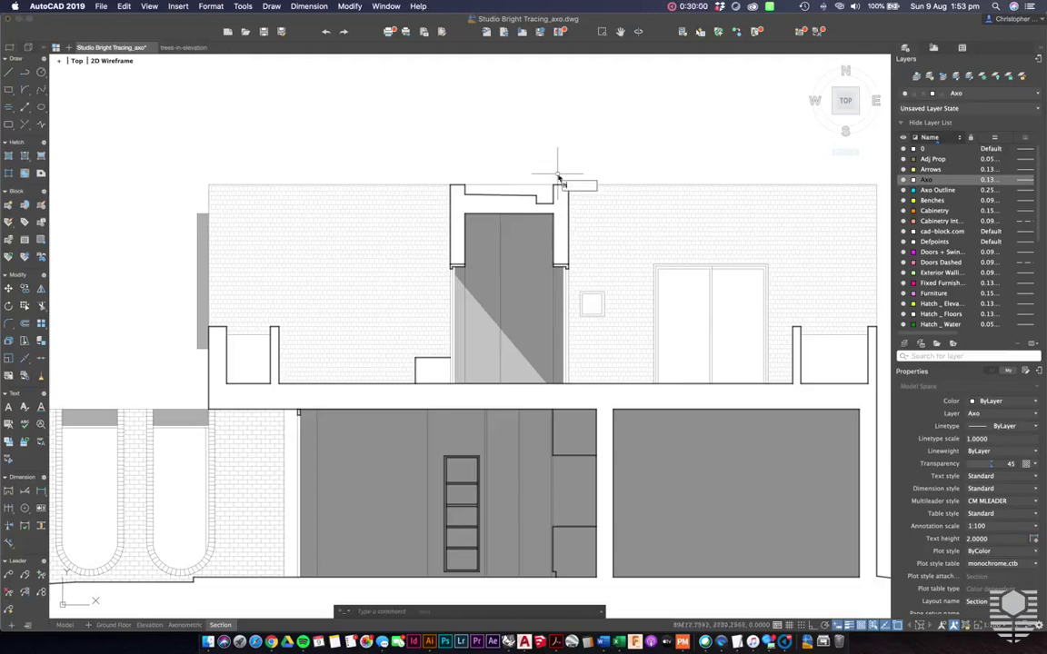
Step: Try a new hatch in the section's cut roof and upper walls, using a line pattern, and list all library patterns
{"action": "key", "text": "Return"}
{"action": "left_click", "coordinate": [457, 199]}
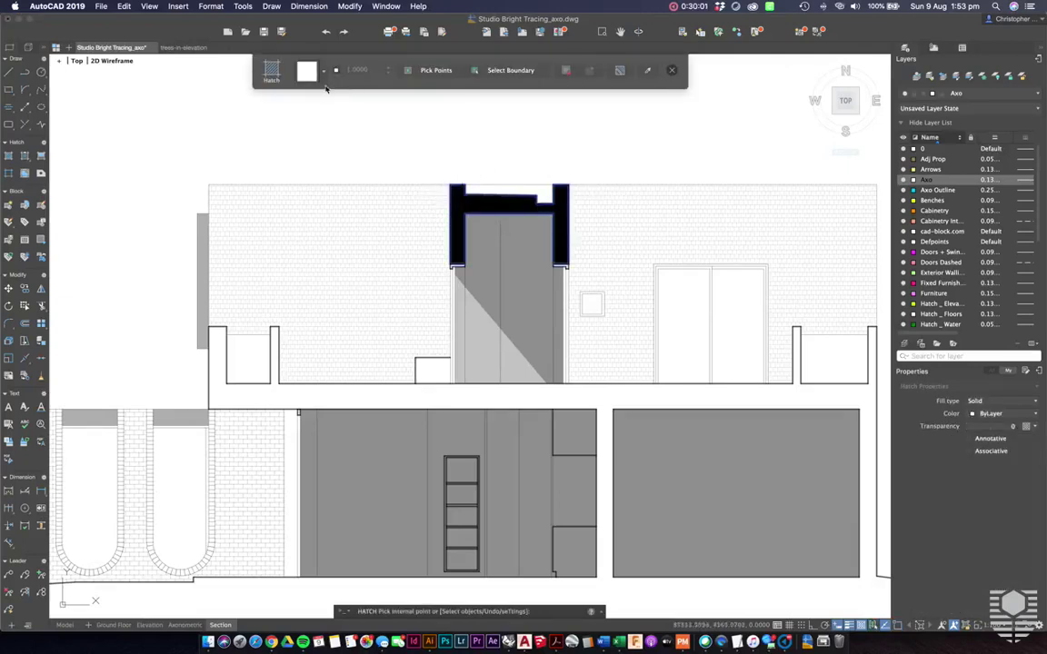
{"action": "left_click", "coordinate": [322, 77]}
{"action": "left_click", "coordinate": [304, 91]}
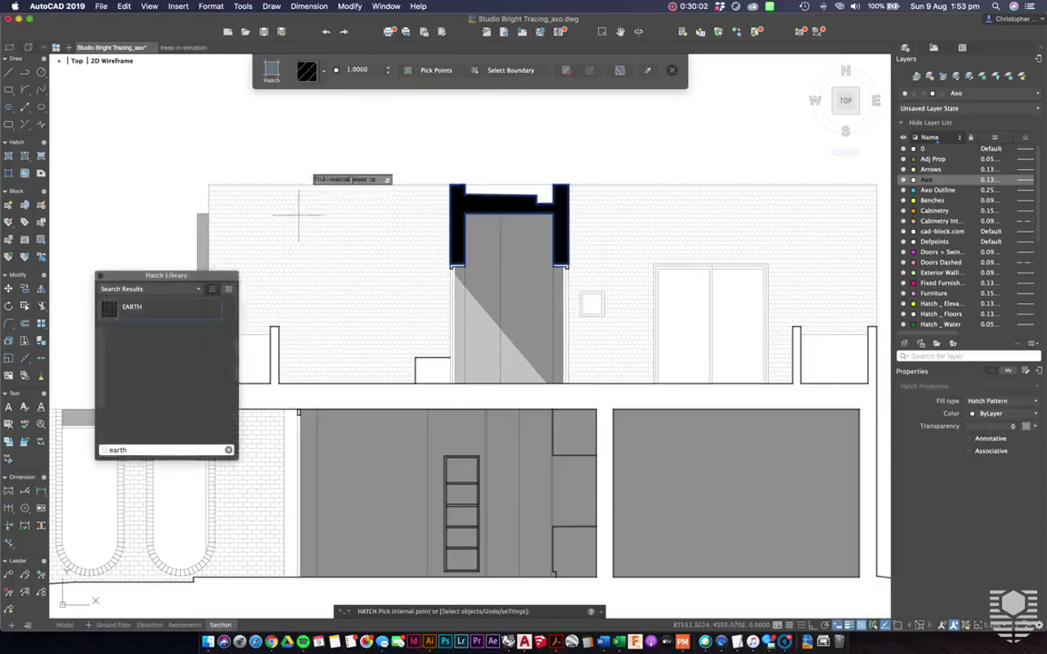
{"action": "left_click", "coordinate": [146, 288]}
{"action": "left_click", "coordinate": [229, 458]}
{"action": "left_click", "coordinate": [229, 451]}
Step: Try the AR-B816C block pattern at scale 20 for the hatch in the cut roof and upper walls
{"action": "left_click", "coordinate": [175, 374]}
{"action": "scroll", "coordinate": [177, 374], "scroll_direction": "down", "scroll_amount": 2}
{"action": "scroll", "coordinate": [177, 375], "scroll_direction": "up", "scroll_amount": 1}
{"action": "scroll", "coordinate": [175, 375], "scroll_direction": "down", "scroll_amount": 3}
{"action": "left_click", "coordinate": [175, 373]}
{"action": "scroll", "coordinate": [175, 372], "scroll_direction": "down", "scroll_amount": 5}
{"action": "left_click", "coordinate": [175, 372]}
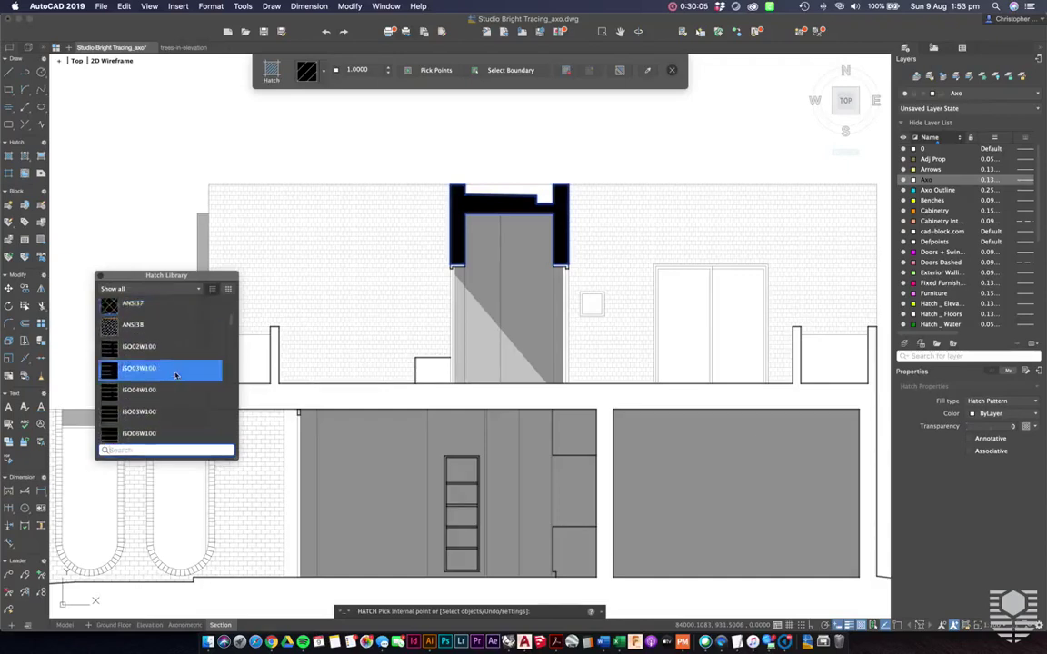
{"action": "scroll", "coordinate": [176, 376], "scroll_direction": "down", "scroll_amount": 1}
{"action": "scroll", "coordinate": [176, 377], "scroll_direction": "down", "scroll_amount": 5}
{"action": "left_click", "coordinate": [175, 376]}
{"action": "left_click", "coordinate": [159, 336]}
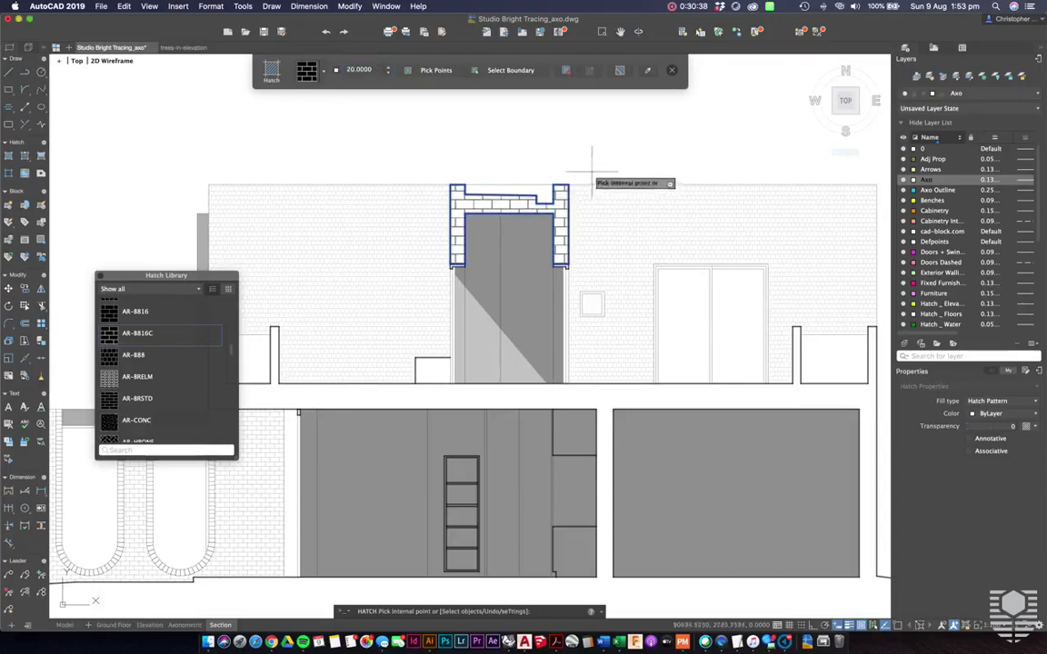
{"action": "key", "text": "Return"}
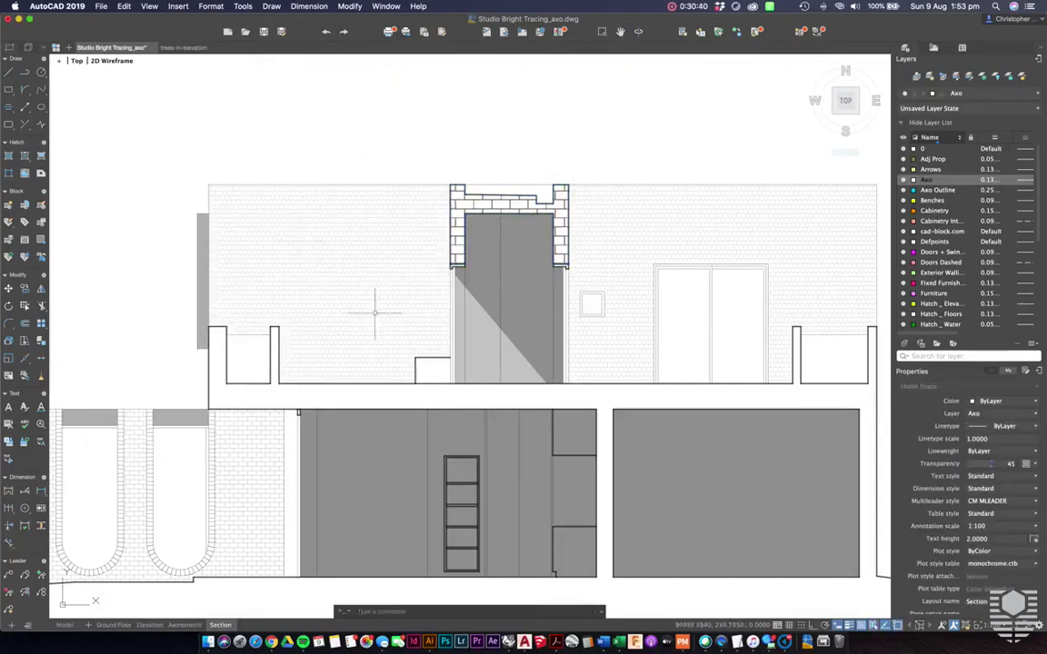
{"action": "key", "text": "Escape"}
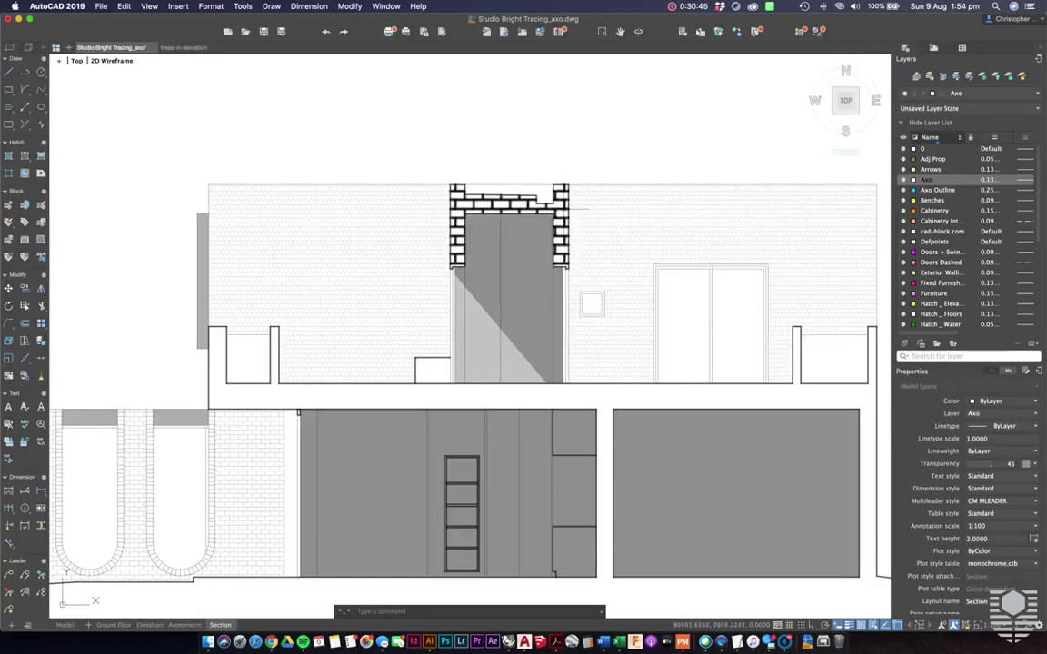
Step: Delete the block-pattern hatch from the section's cut roof and upper walls
{"action": "left_click", "coordinate": [563, 210]}
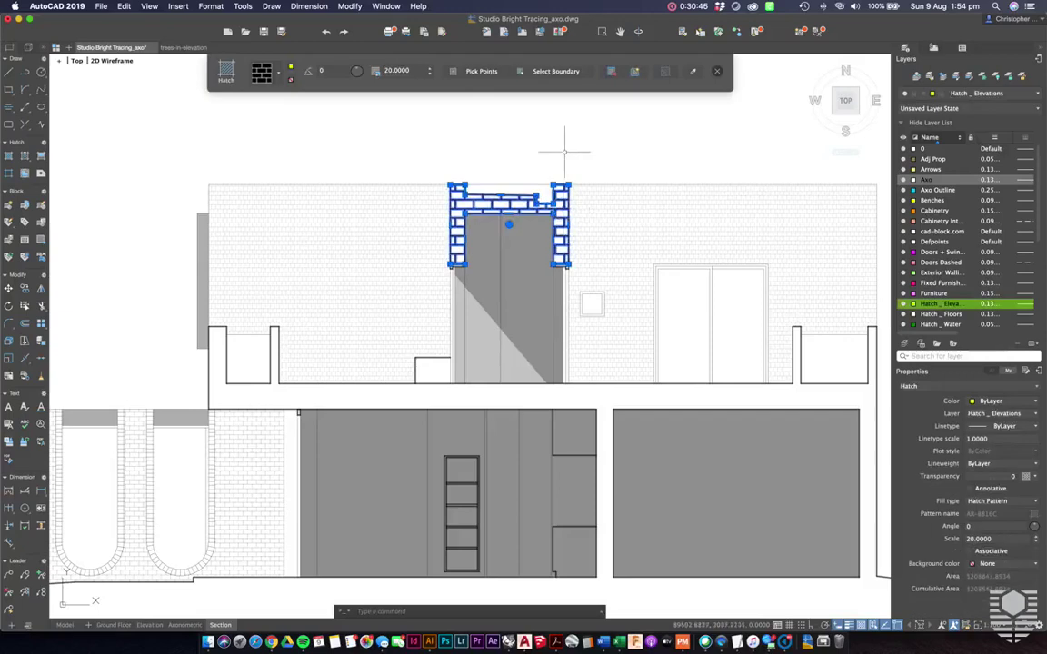
{"action": "key", "text": "Delete"}
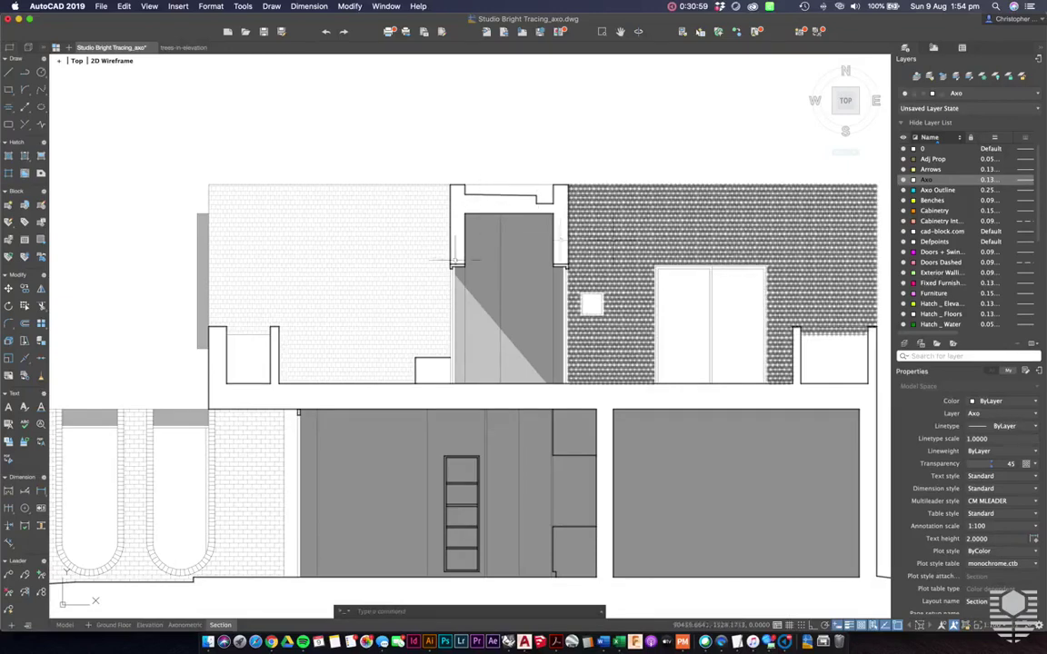
Step: Switch to model space and locate the section's upper-level brick wall with the double door opening
{"action": "left_click", "coordinate": [65, 626]}
{"action": "scroll", "coordinate": [431, 325], "scroll_direction": "up", "scroll_amount": 5}
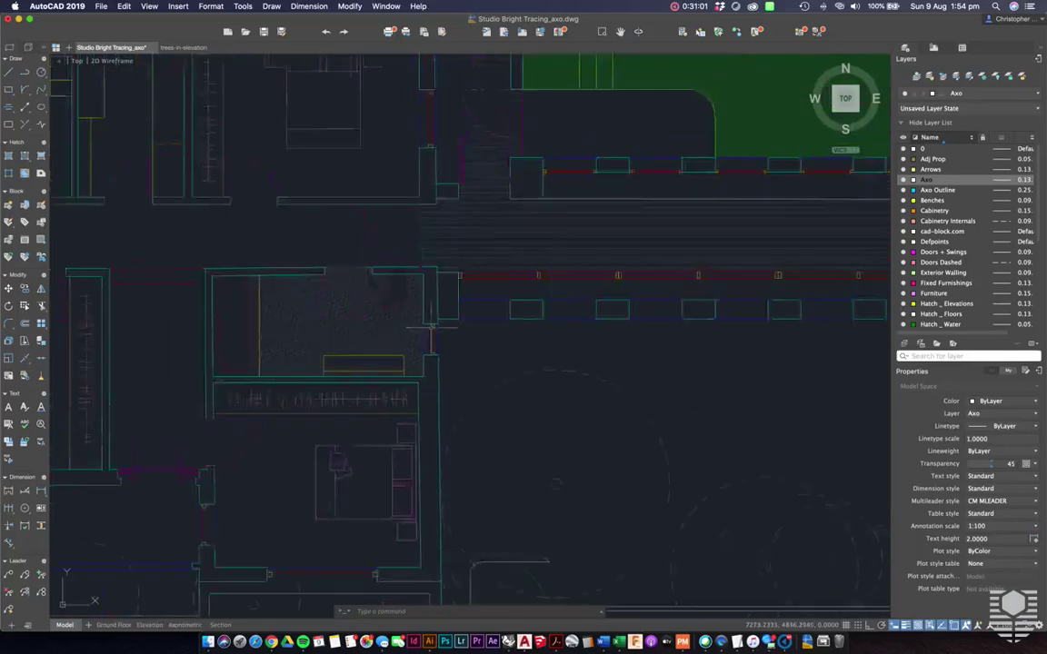
{"action": "scroll", "coordinate": [430, 325], "scroll_direction": "down", "scroll_amount": 10}
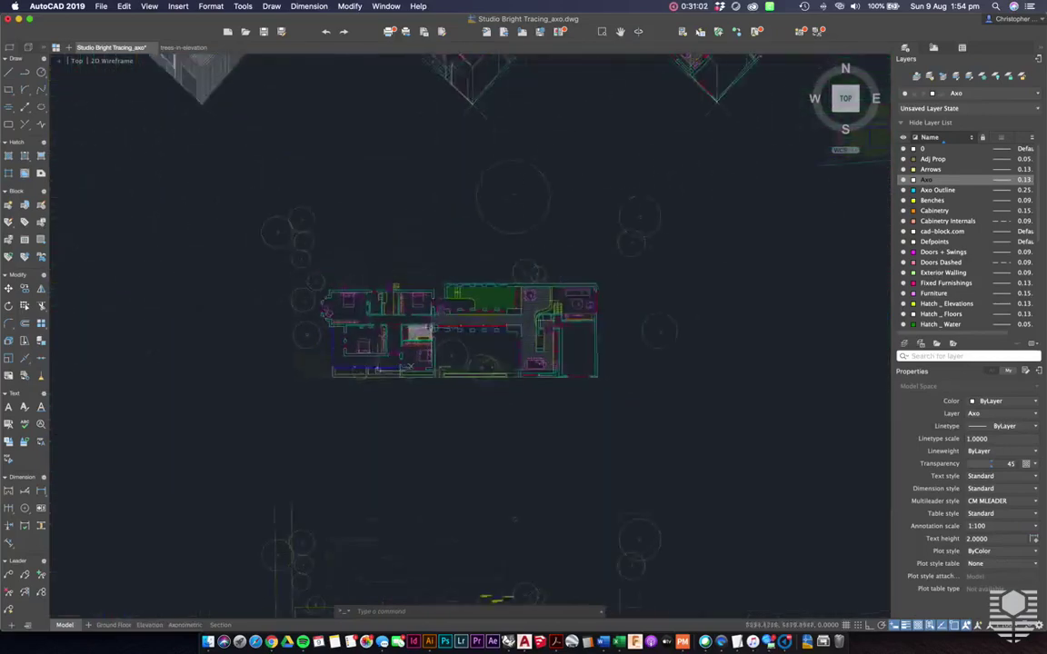
{"action": "scroll", "coordinate": [774, 350], "scroll_direction": "up", "scroll_amount": 5}
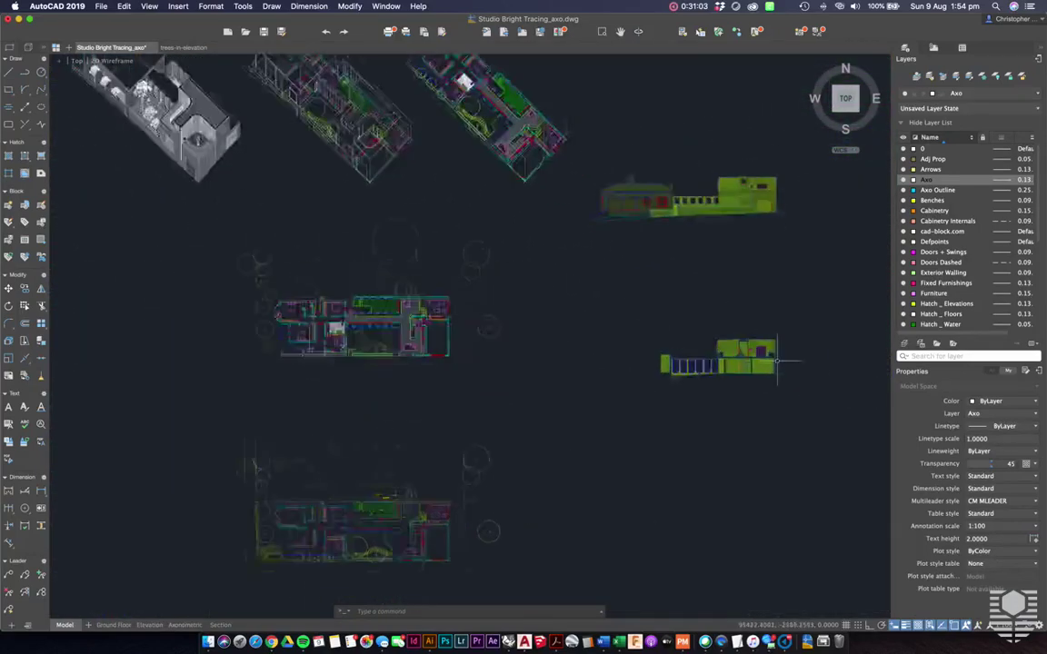
{"action": "scroll", "coordinate": [772, 363], "scroll_direction": "up", "scroll_amount": 10}
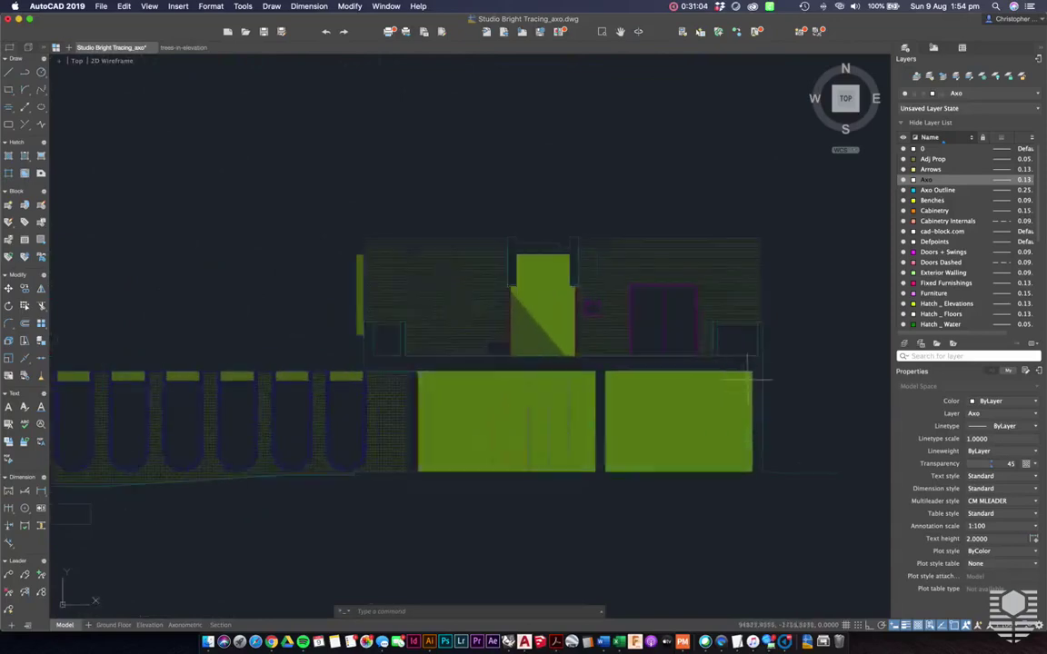
{"action": "scroll", "coordinate": [689, 338], "scroll_direction": "up", "scroll_amount": 4}
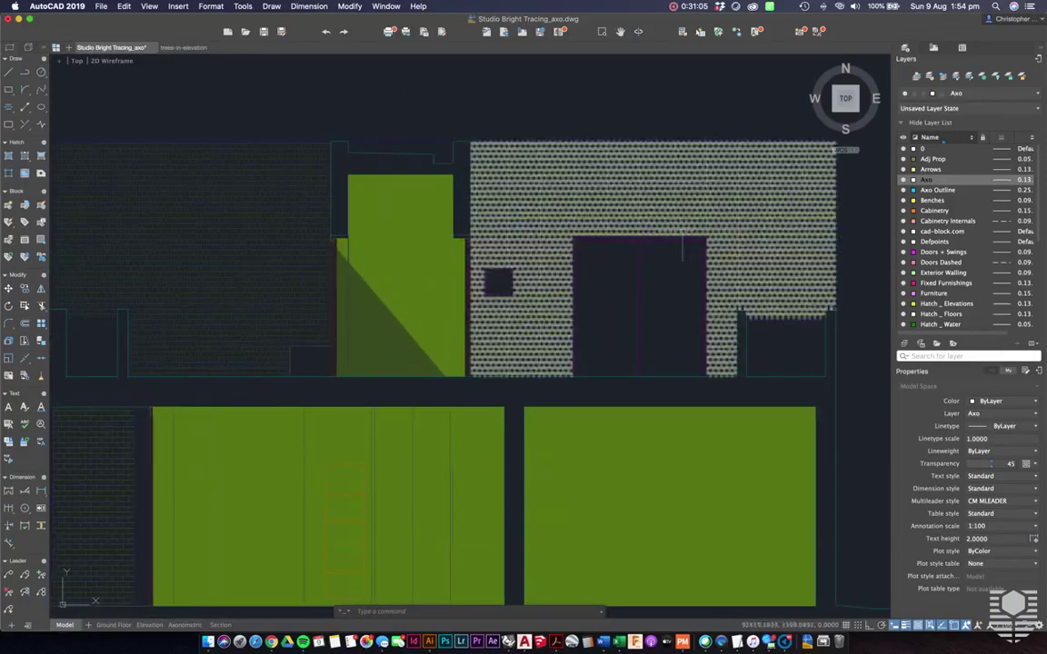
{"action": "scroll", "coordinate": [720, 308], "scroll_direction": "up", "scroll_amount": 5}
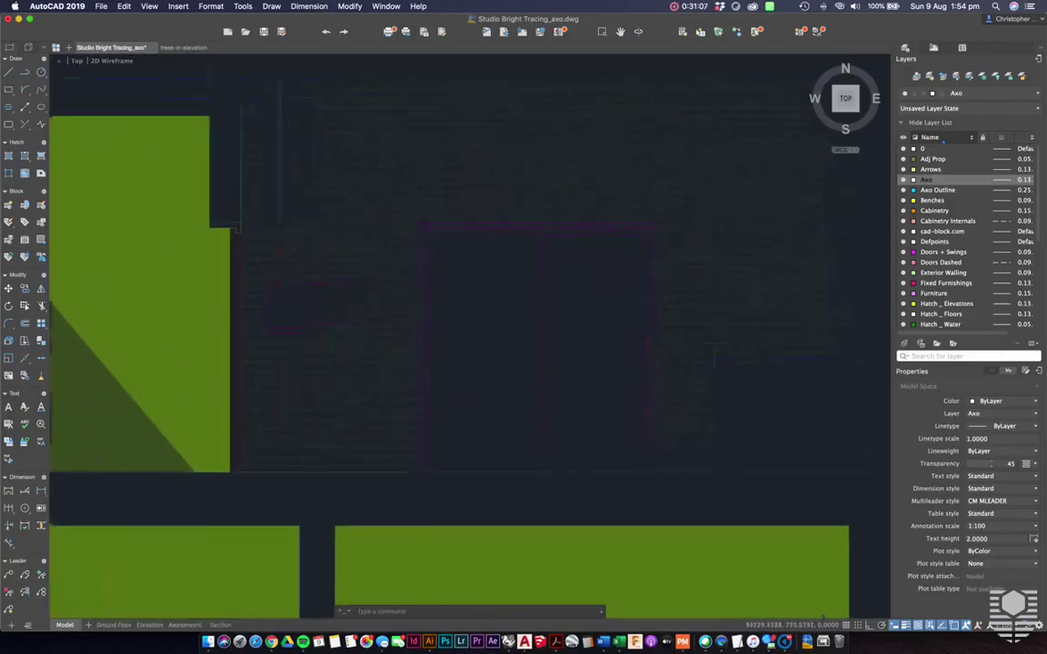
{"action": "scroll", "coordinate": [602, 263], "scroll_direction": "down", "scroll_amount": 3}
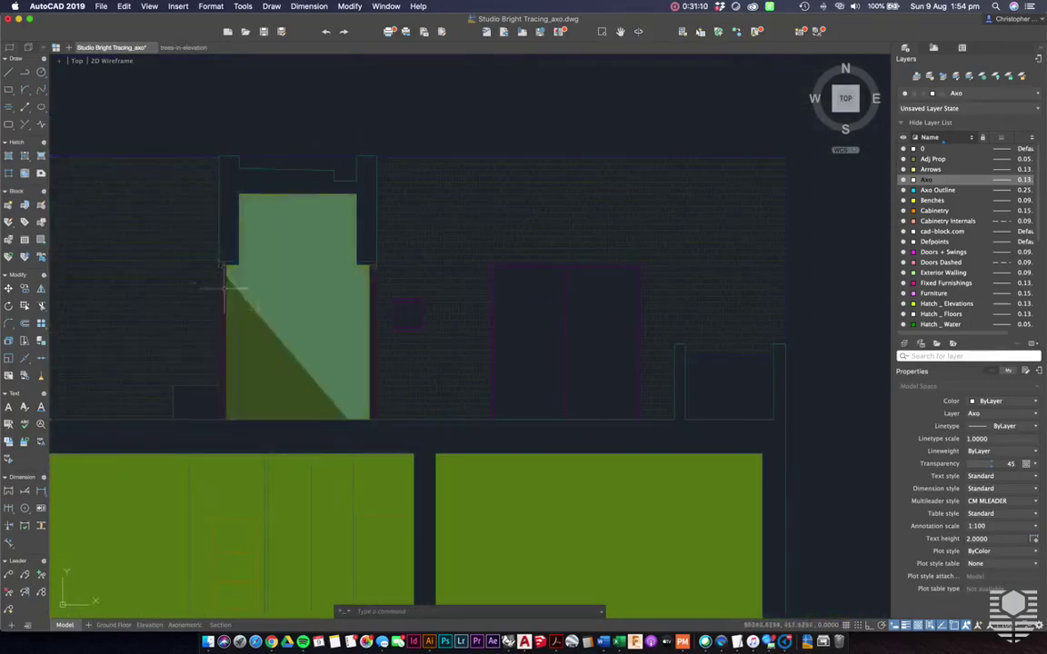
{"action": "scroll", "coordinate": [661, 417], "scroll_direction": "up", "scroll_amount": 2}
{"action": "scroll", "coordinate": [572, 286], "scroll_direction": "up", "scroll_amount": 2}
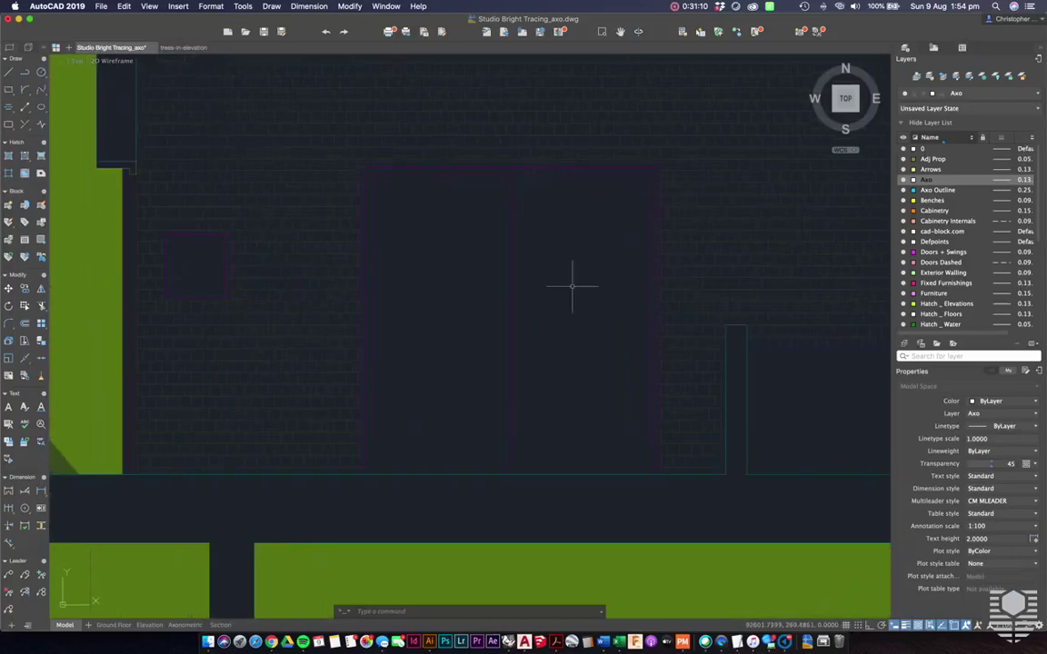
{"action": "scroll", "coordinate": [551, 328], "scroll_direction": "down", "scroll_amount": 4}
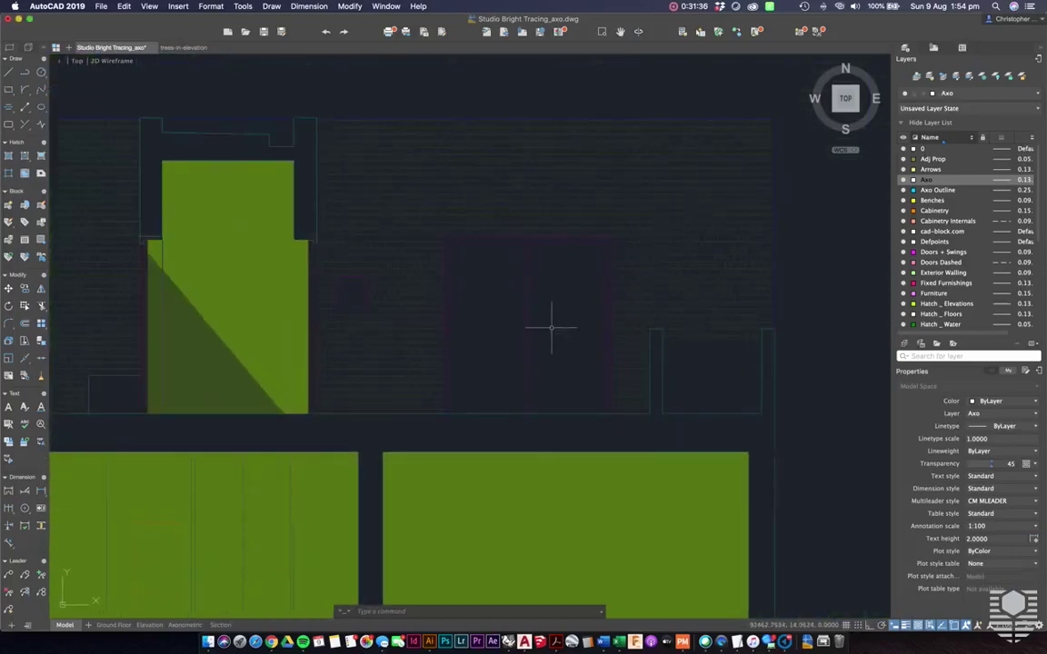
Step: Draw a triangular shadow polyline from the cut wall's top outer corner, with a diagonal about 4870 long, along the floor and back
{"action": "type", "text": "pl"}
{"action": "key", "text": "Return"}
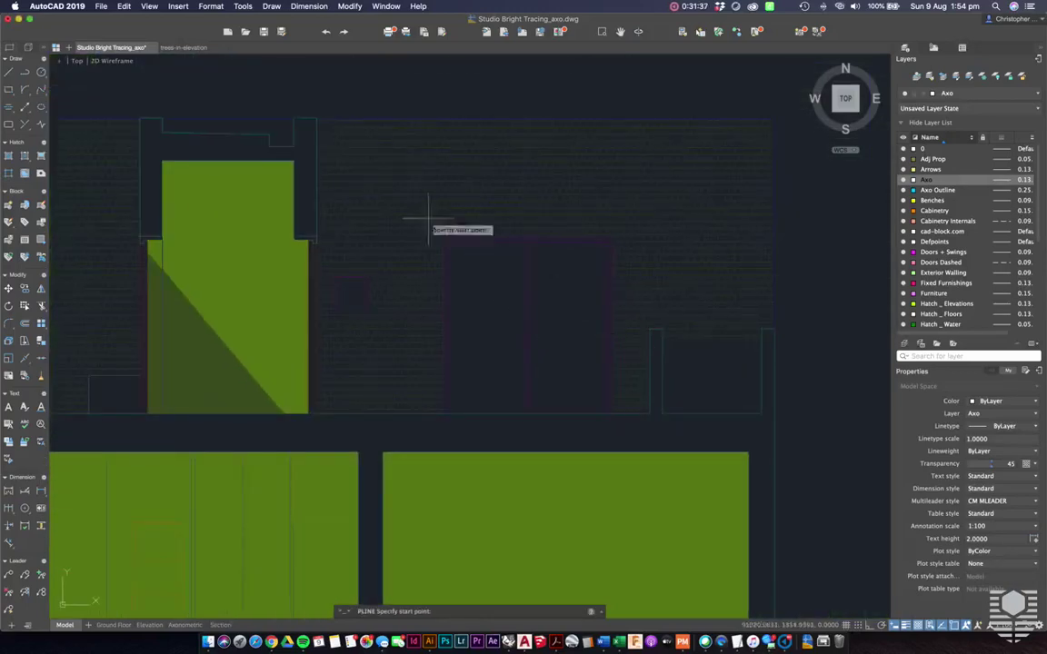
{"action": "left_click", "coordinate": [316, 118]}
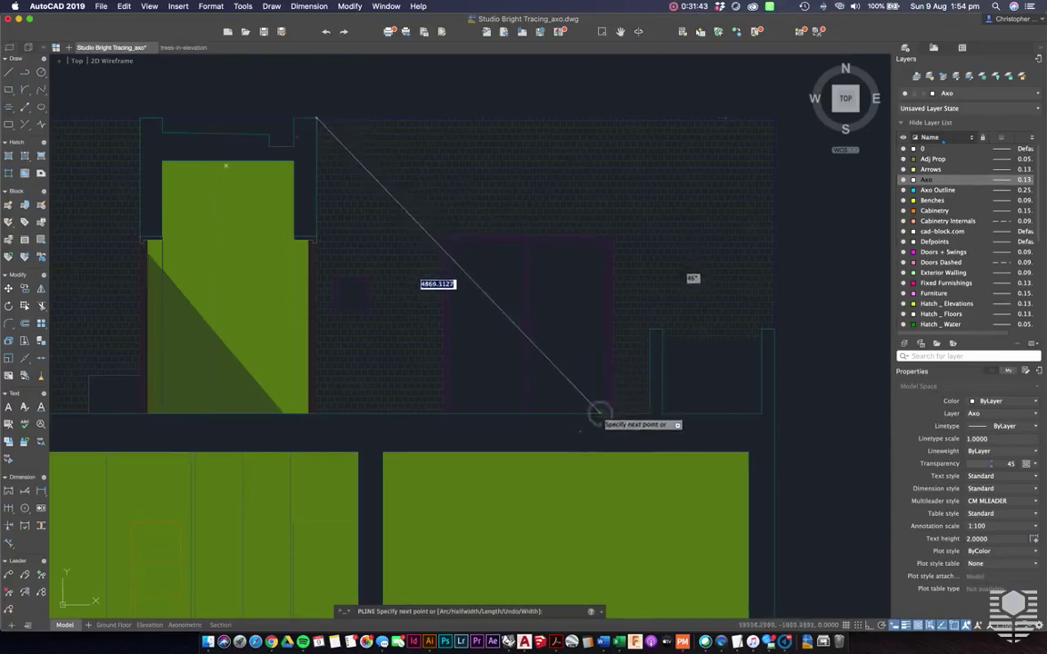
{"action": "left_click", "coordinate": [598, 413]}
{"action": "left_click", "coordinate": [315, 414]}
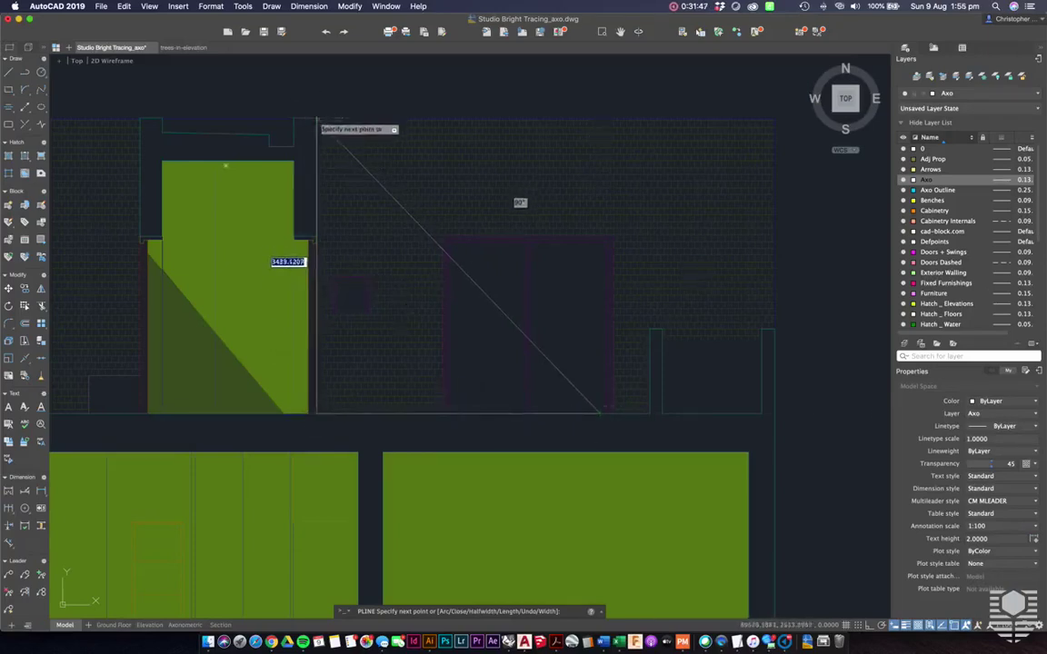
{"action": "left_click", "coordinate": [316, 118]}
{"action": "key", "text": "Return"}
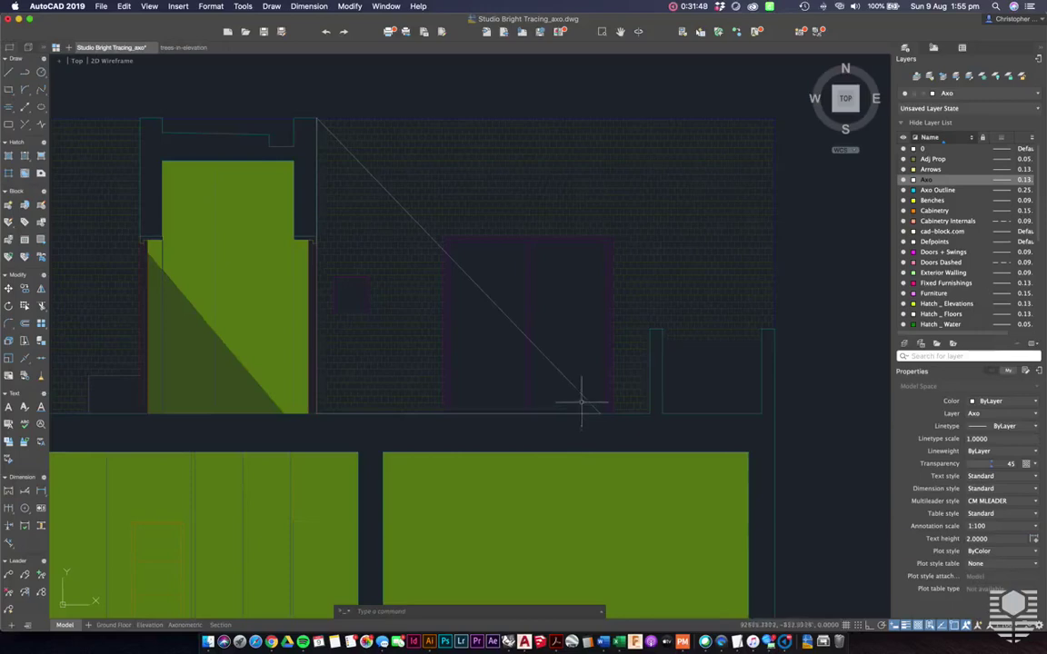
Step: Draw a closed L-shaped shadow polyline along the head and left jamb of the double door opening
{"action": "scroll", "coordinate": [555, 398], "scroll_direction": "up", "scroll_amount": 2}
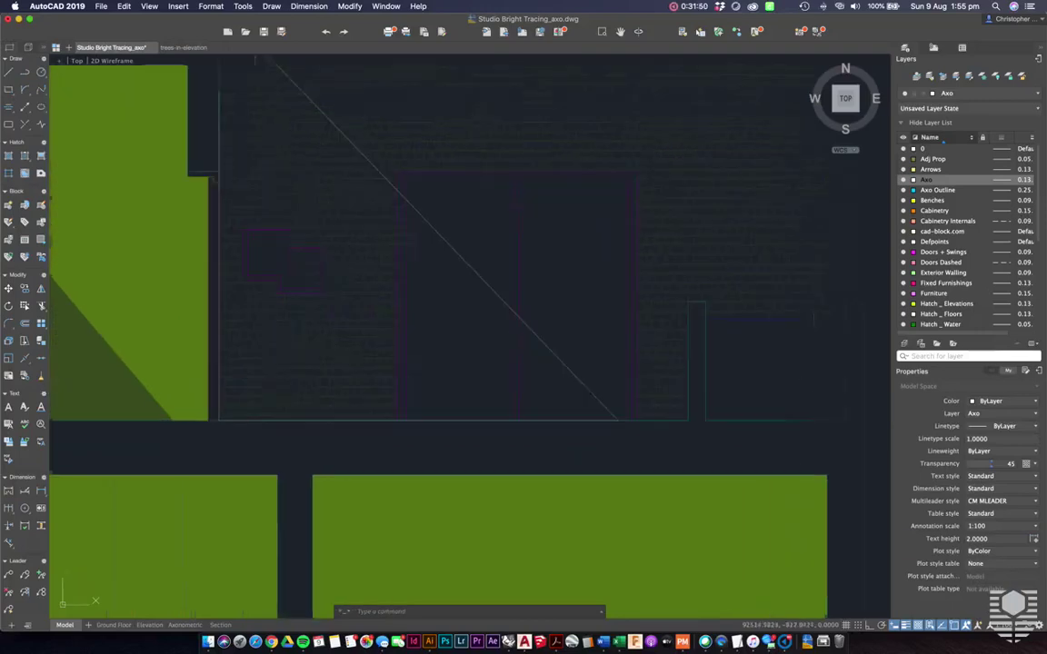
{"action": "right_click", "coordinate": [540, 416]}
{"action": "left_click", "coordinate": [555, 439]}
{"action": "left_click", "coordinate": [396, 420]}
{"action": "left_click", "coordinate": [396, 171]}
{"action": "left_click", "coordinate": [636, 170]}
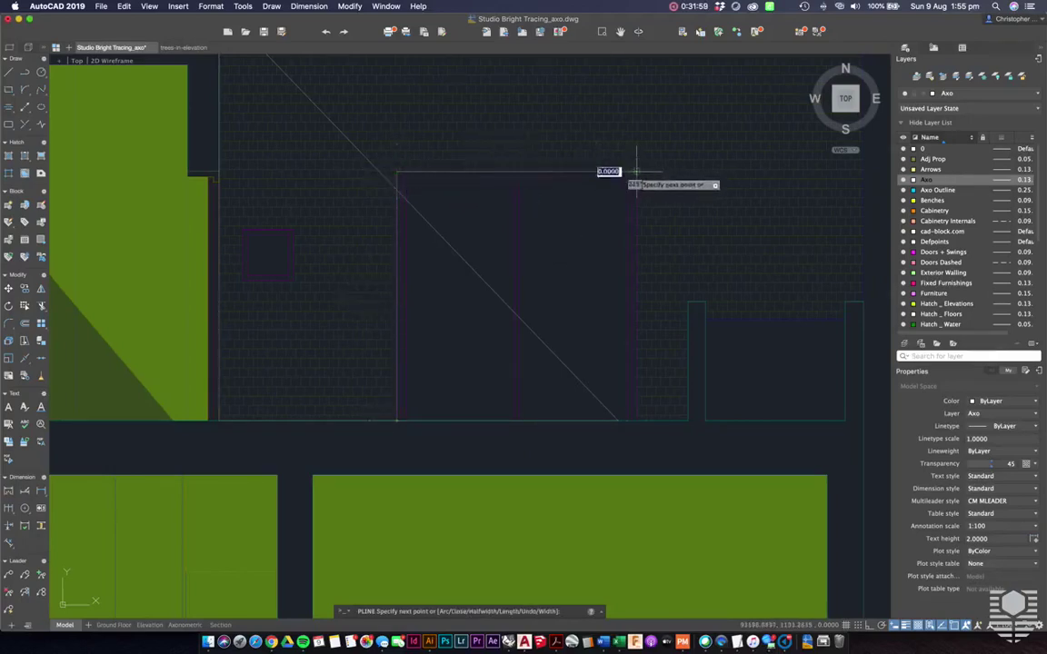
{"action": "left_click", "coordinate": [617, 209]}
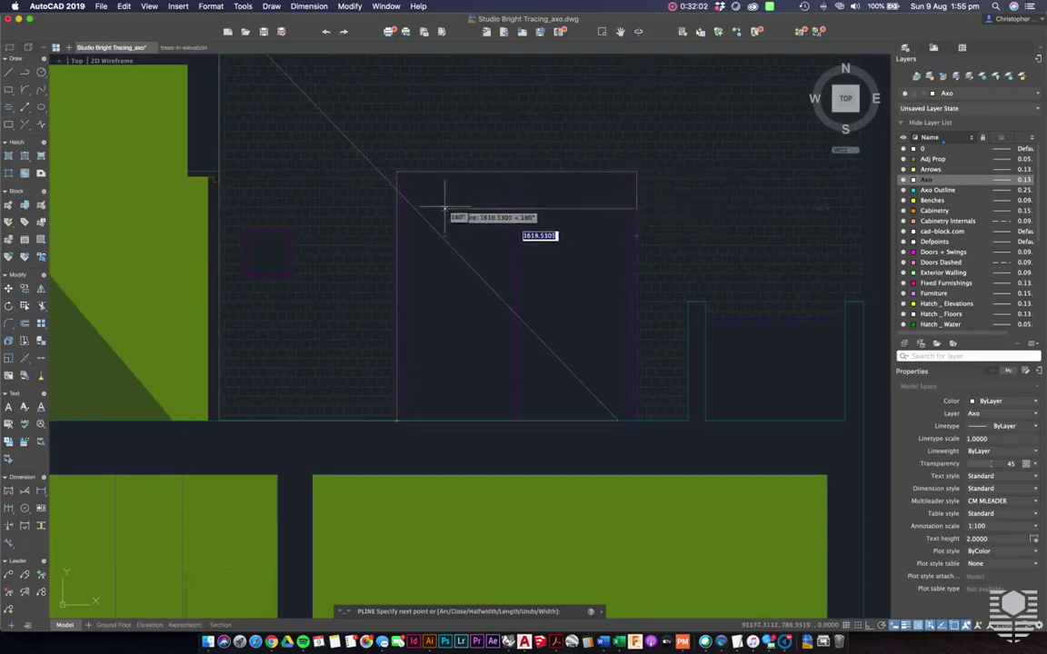
{"action": "left_click", "coordinate": [445, 209]}
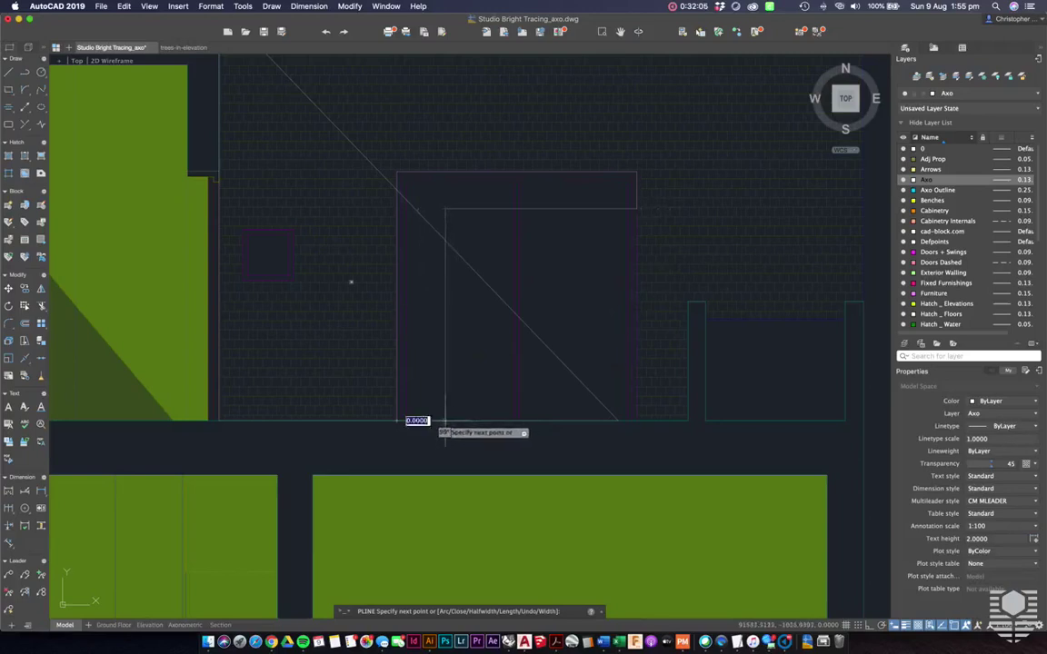
{"action": "left_click", "coordinate": [445, 420]}
{"action": "left_click", "coordinate": [395, 420]}
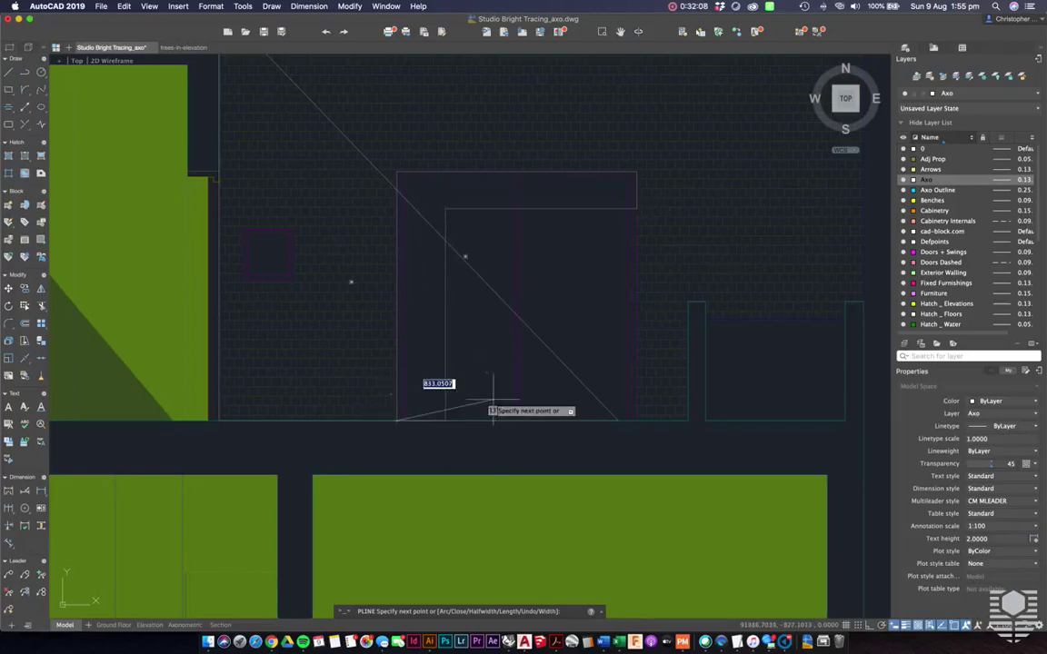
{"action": "key", "text": "Escape"}
Step: Copy the L-shaped shadow outline from the door opening into the empty space to the right of the section
{"action": "scroll", "coordinate": [392, 276], "scroll_direction": "down", "scroll_amount": 3}
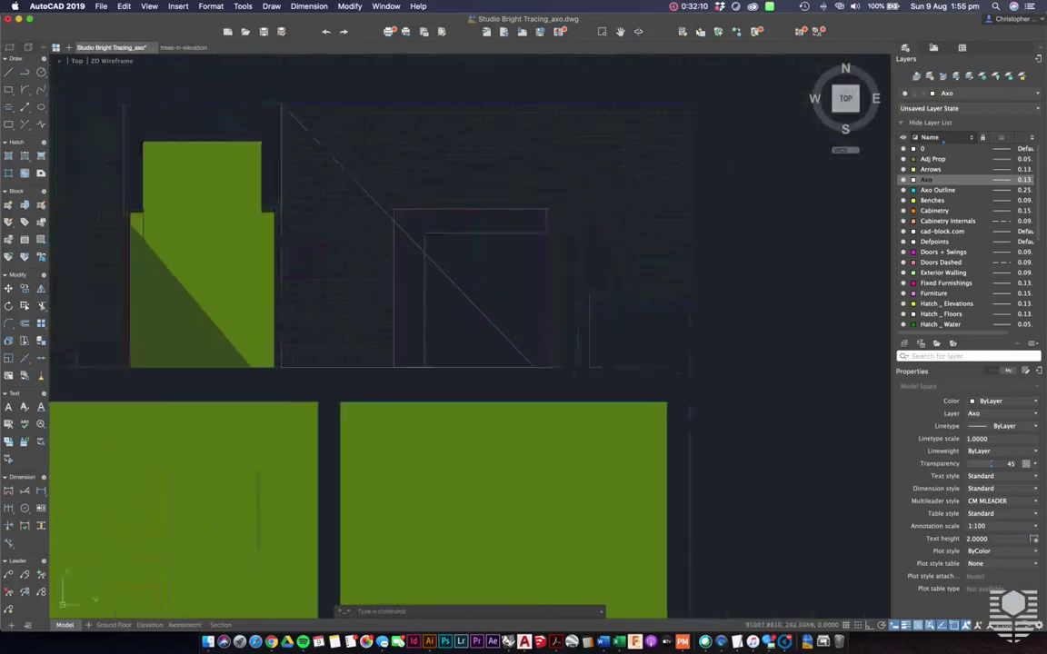
{"action": "left_click", "coordinate": [432, 240]}
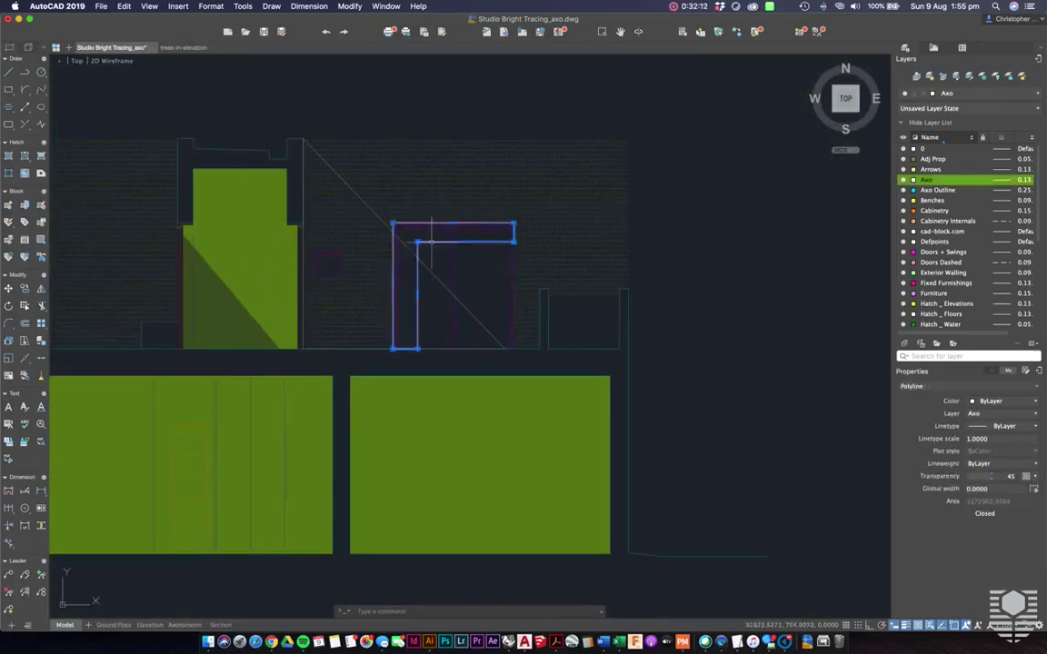
{"action": "scroll", "coordinate": [432, 242], "scroll_direction": "down", "scroll_amount": 2}
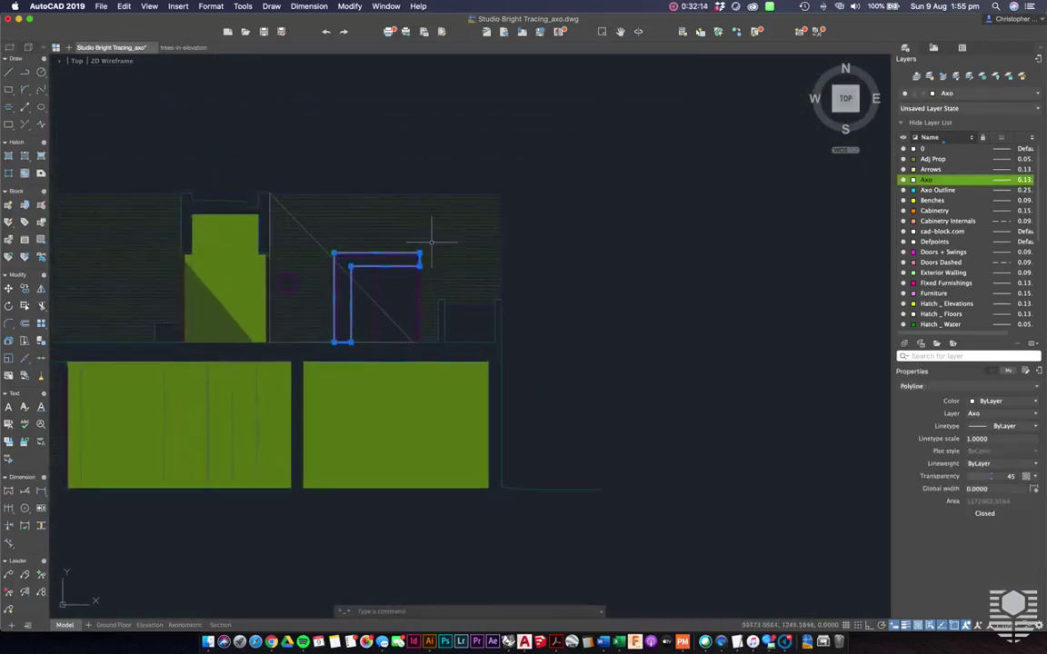
{"action": "key", "text": "Return"}
{"action": "left_click", "coordinate": [378, 255]}
{"action": "left_click", "coordinate": [679, 259]}
Step: Move the triangular shadow outline off the brick wall into the empty space above the copied L-shape
{"action": "left_click", "coordinate": [363, 290]}
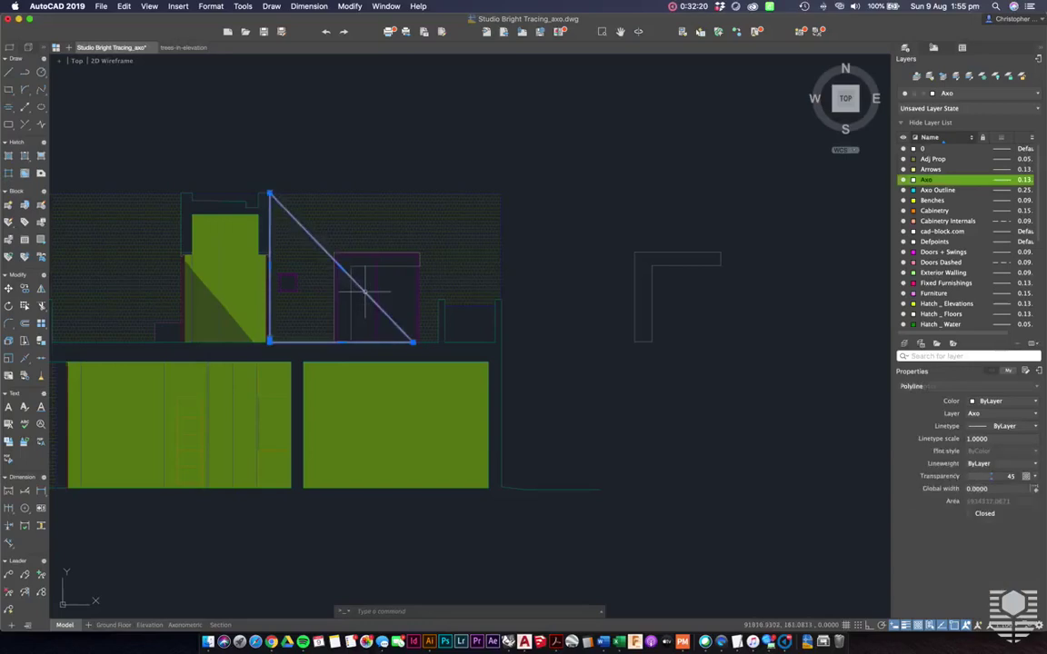
{"action": "type", "text": "m"}
{"action": "key", "text": "Return"}
{"action": "left_click", "coordinate": [364, 292]}
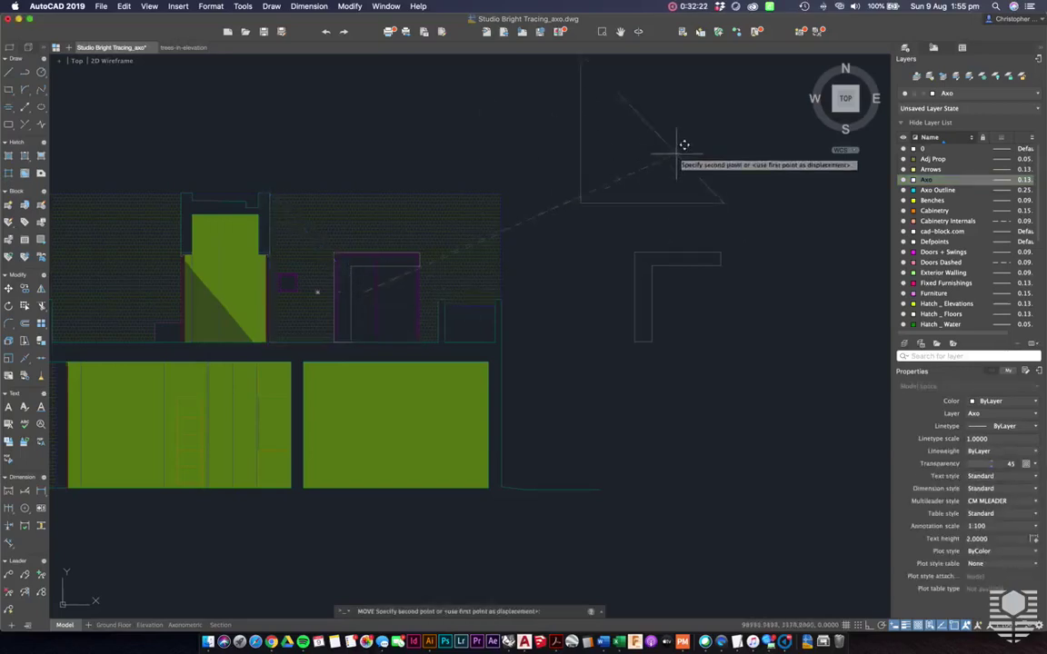
{"action": "left_click", "coordinate": [674, 159]}
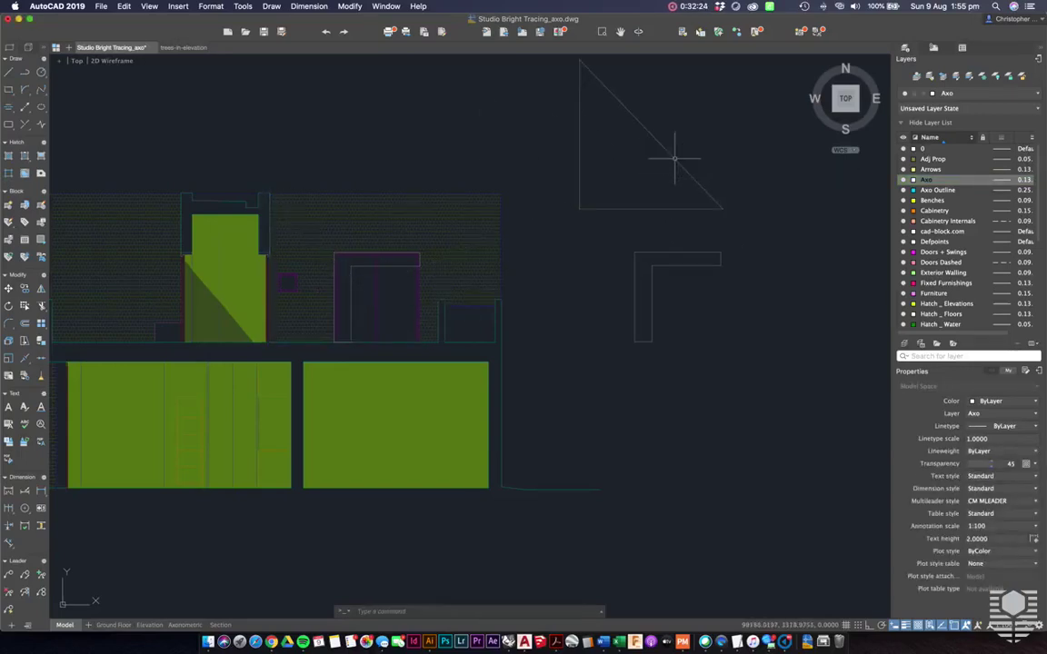
Step: Fill the triangular shadow outline with a solid hatch at transparency 58
{"action": "type", "text": "h"}
{"action": "key", "text": "Return"}
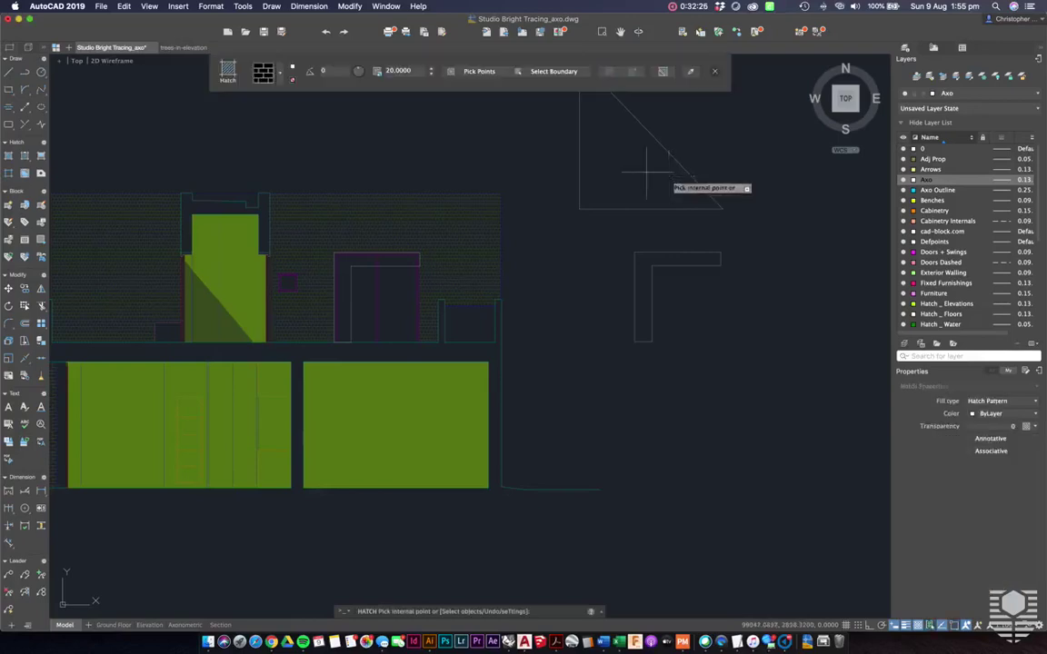
{"action": "left_click", "coordinate": [640, 177]}
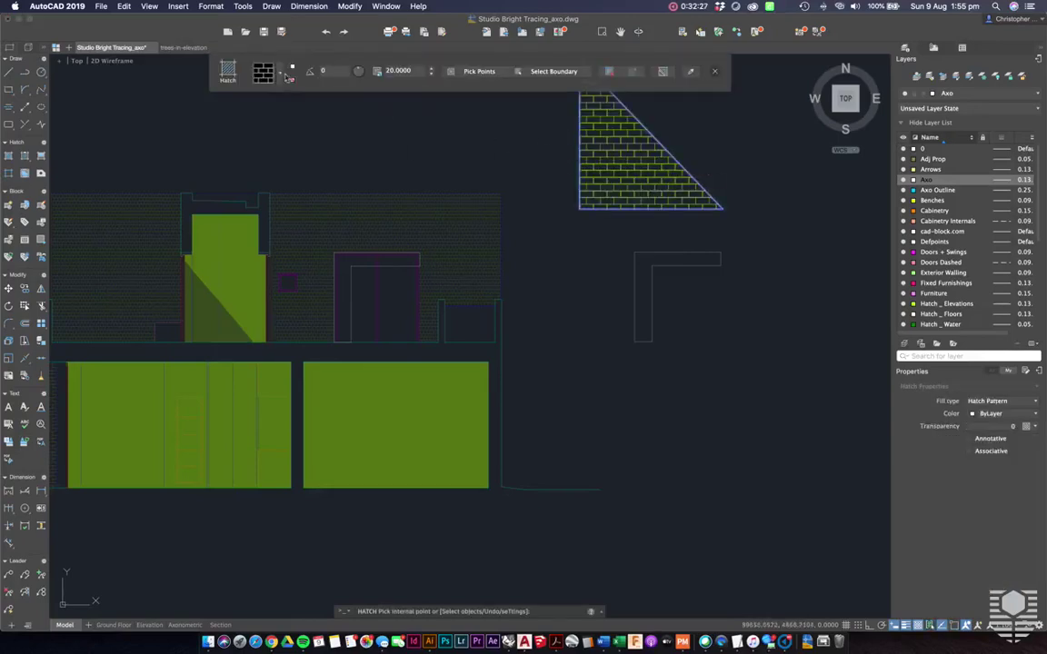
{"action": "left_click", "coordinate": [288, 78]}
{"action": "left_click", "coordinate": [245, 110]}
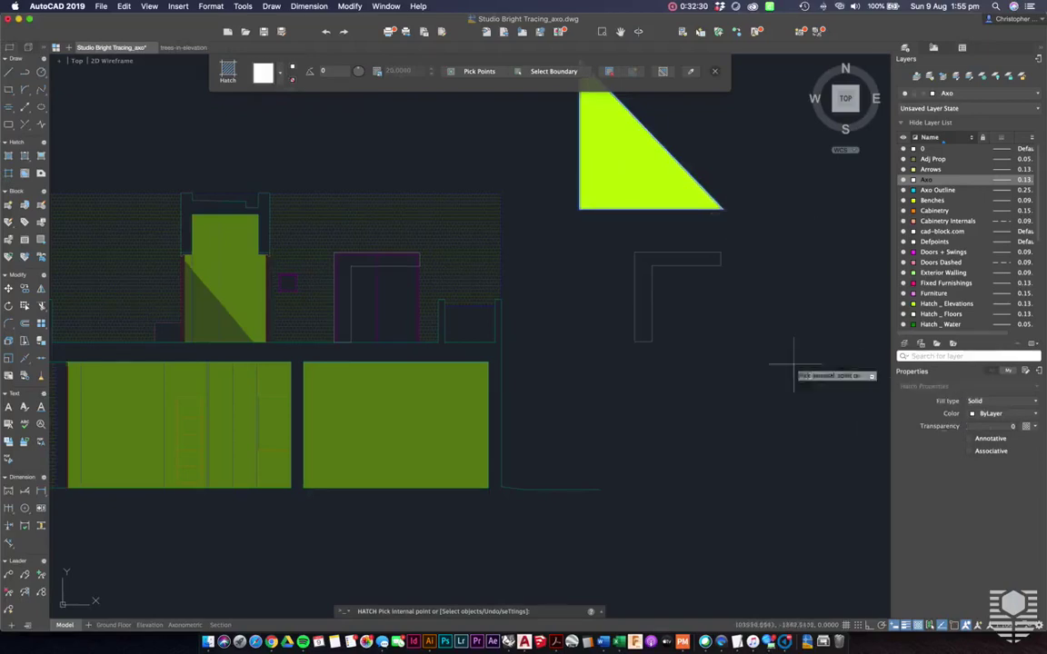
{"action": "left_click", "coordinate": [999, 427]}
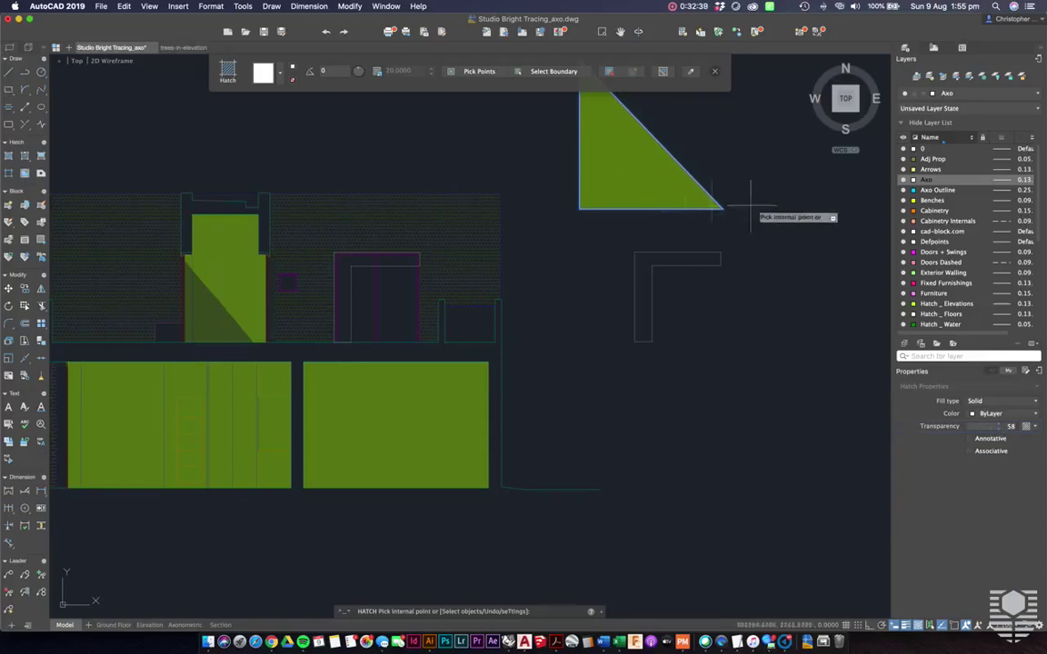
{"action": "key", "text": "Return"}
Step: Fill the copied L-shaped shadow outline with the same solid hatch
{"action": "key", "text": "Return"}
{"action": "left_click", "coordinate": [672, 260]}
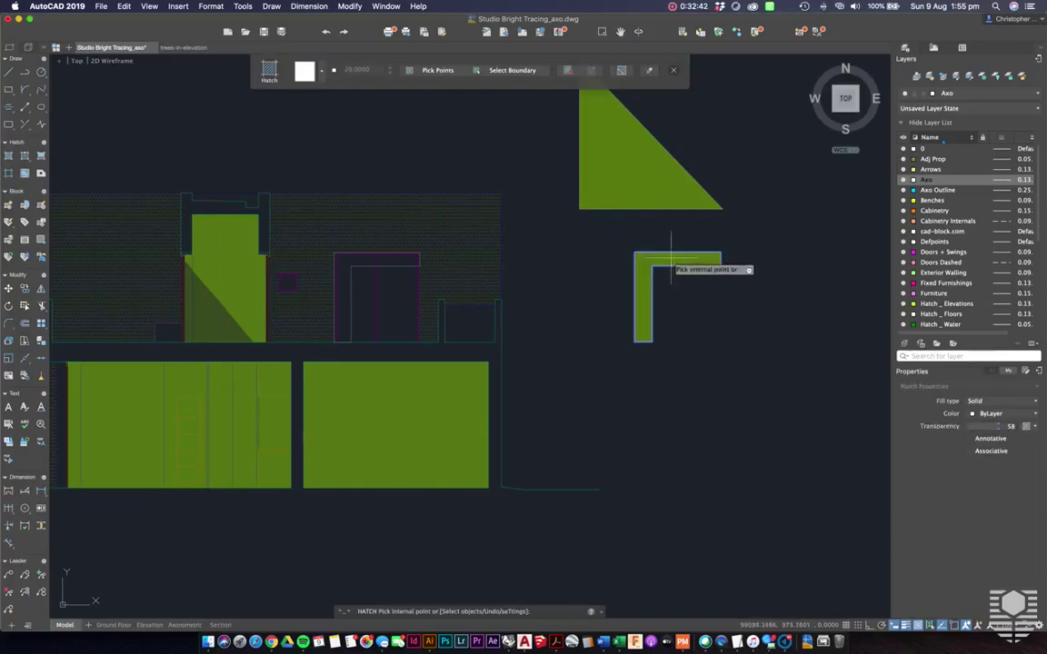
{"action": "key", "text": "Return"}
Step: Move the triangular solid hatch by its lower left corner to the base of the cut wall, over the brick wall
{"action": "left_click", "coordinate": [616, 154]}
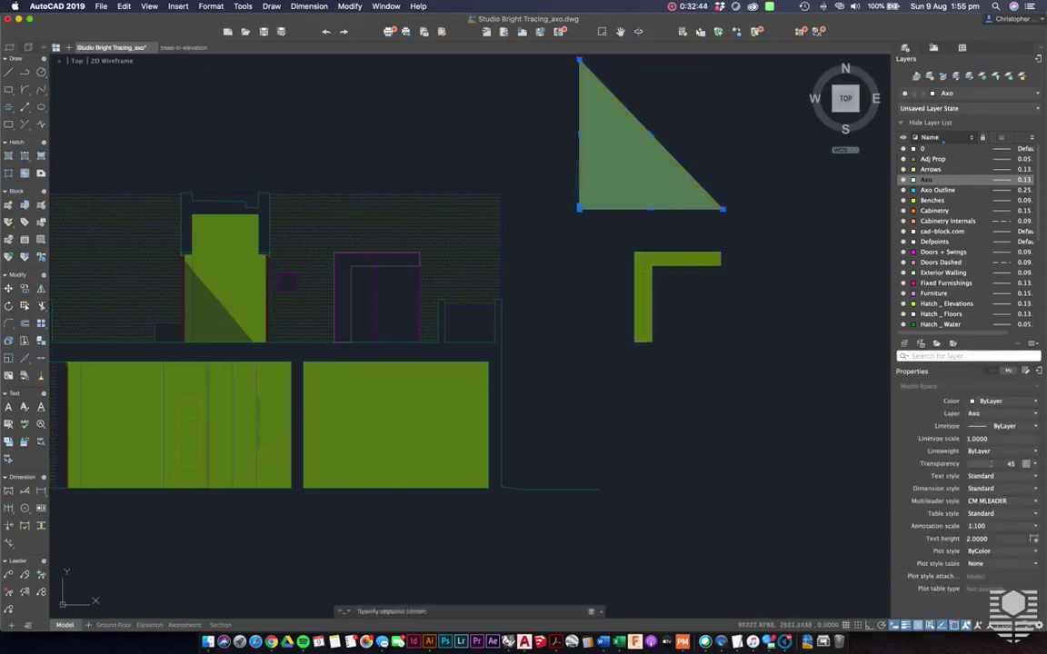
{"action": "key", "text": "Return"}
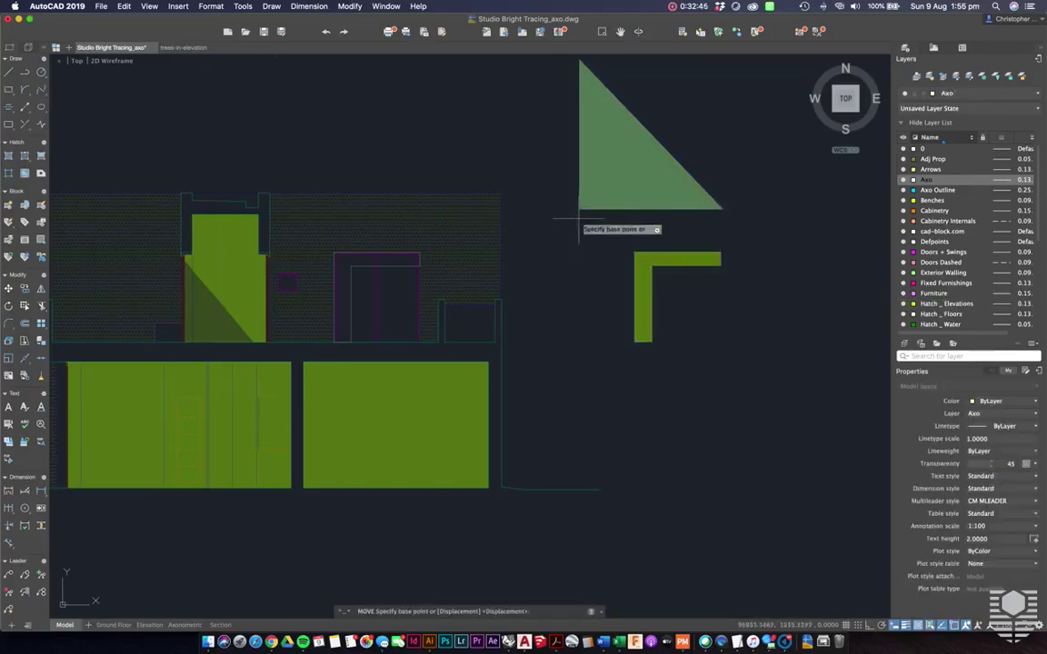
{"action": "left_click", "coordinate": [578, 208]}
{"action": "scroll", "coordinate": [304, 281], "scroll_direction": "up", "scroll_amount": 3}
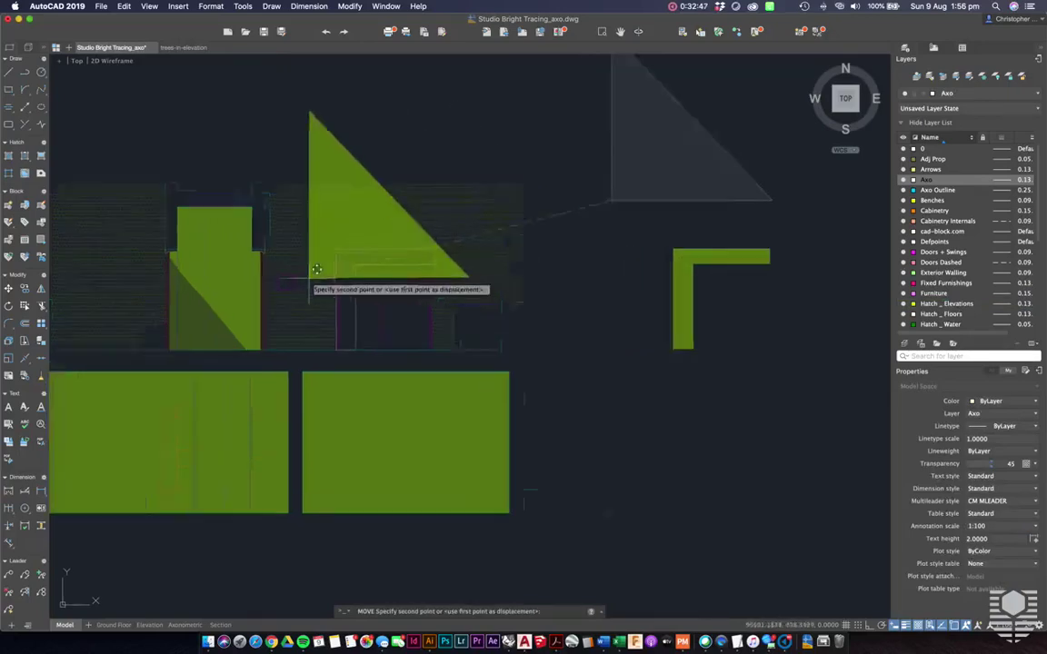
{"action": "scroll", "coordinate": [241, 372], "scroll_direction": "up", "scroll_amount": 2}
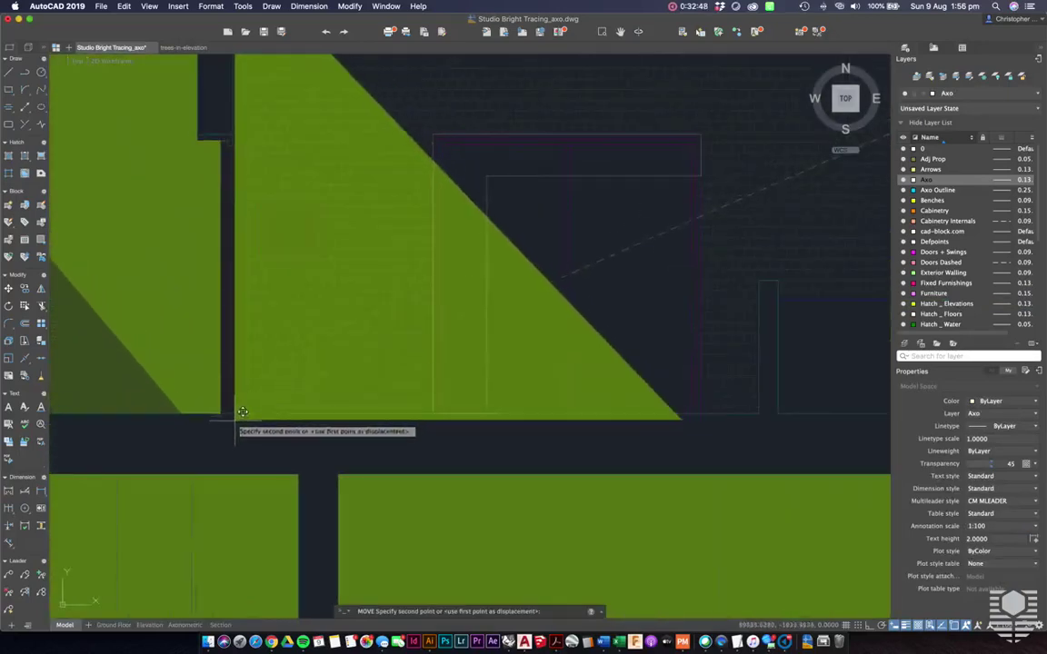
{"action": "left_click", "coordinate": [241, 405]}
Step: Move the L-shaped solid hatch by its lower left corner onto the lower left corner of the double door opening
{"action": "scroll", "coordinate": [356, 381], "scroll_direction": "down", "scroll_amount": 5}
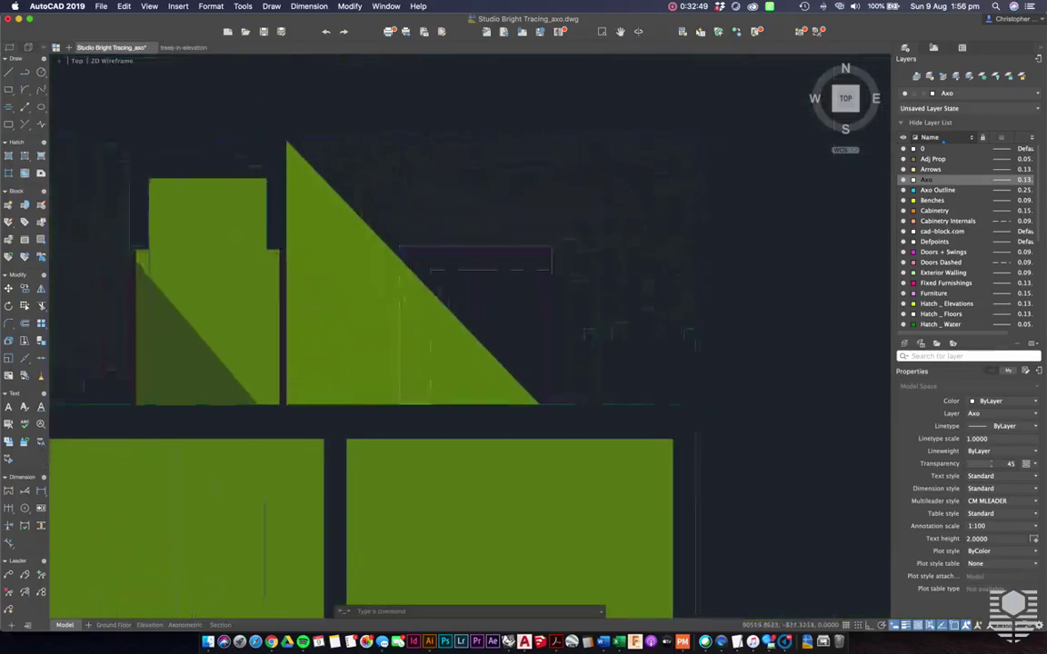
{"action": "left_click", "coordinate": [661, 320]}
{"action": "type", "text": "m"}
{"action": "key", "text": "Return"}
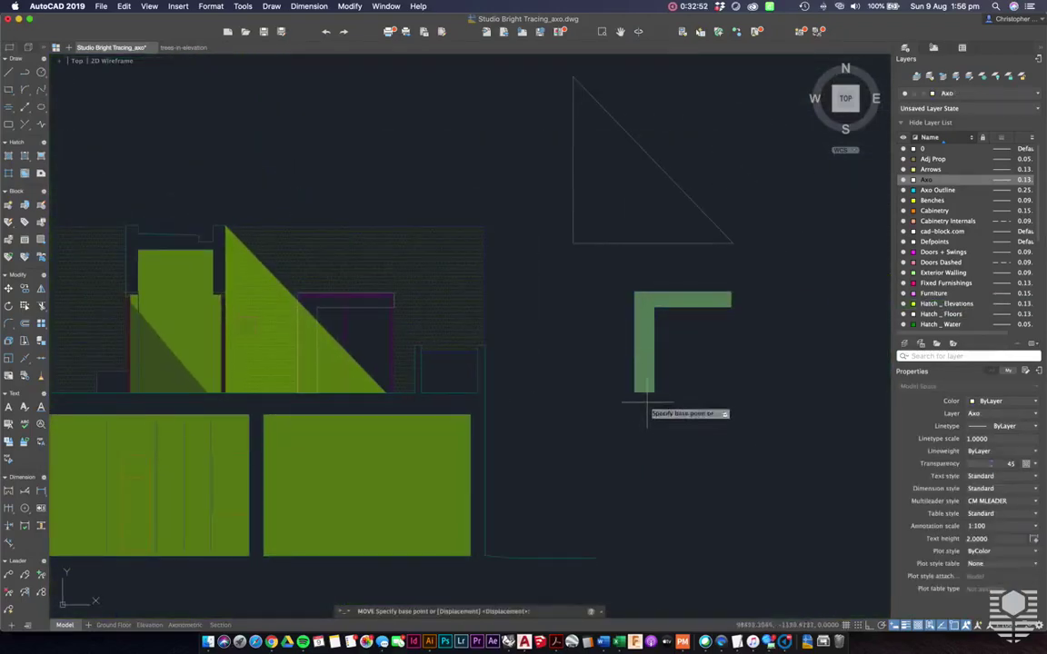
{"action": "left_click", "coordinate": [633, 394]}
{"action": "scroll", "coordinate": [323, 350], "scroll_direction": "up", "scroll_amount": 2}
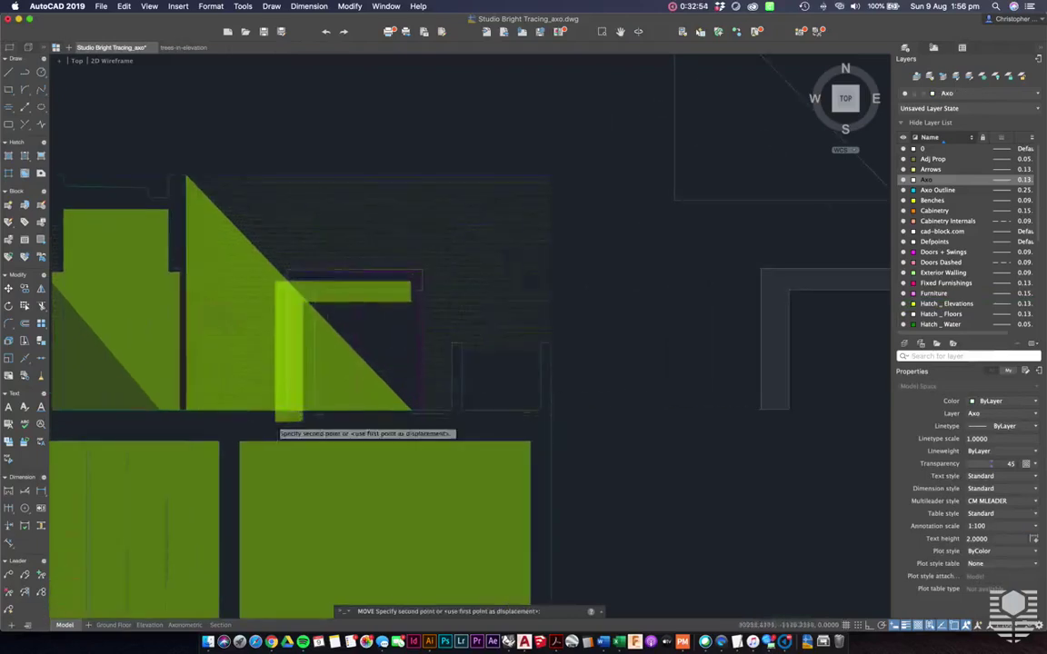
{"action": "scroll", "coordinate": [300, 391], "scroll_direction": "up", "scroll_amount": 4}
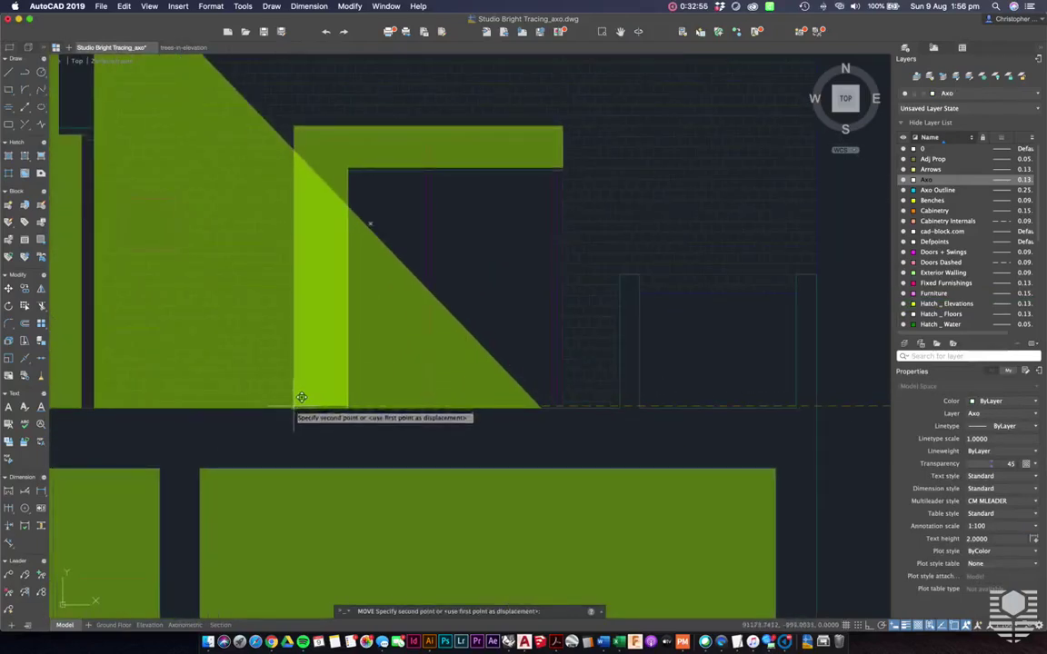
{"action": "left_click", "coordinate": [292, 407]}
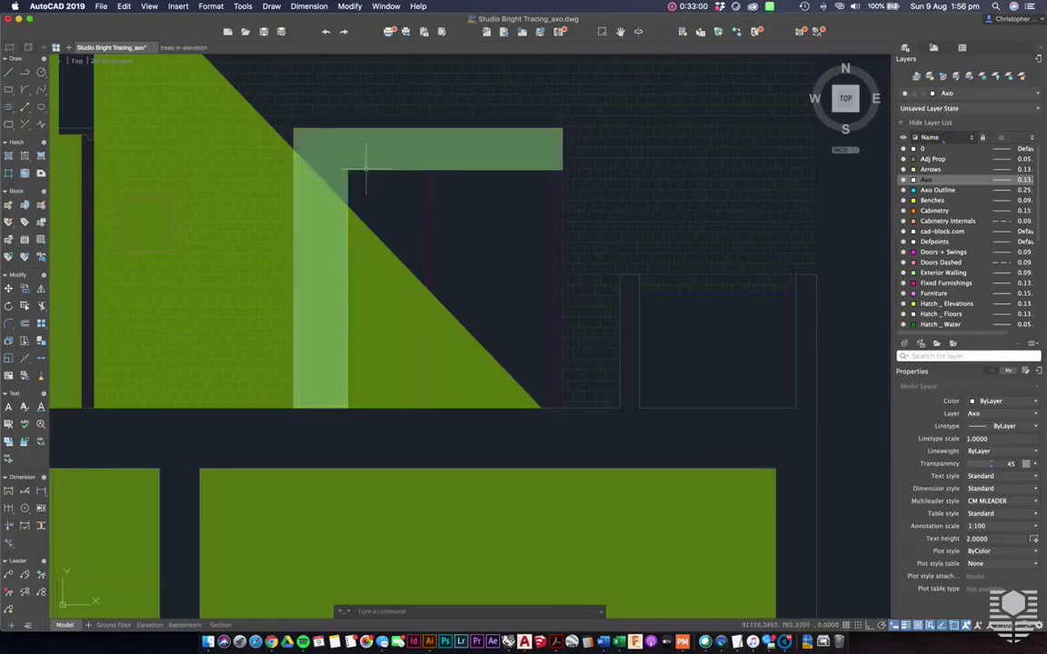
Step: Send the L-shaped solid hatch over the door opening to the back of the draw order
{"action": "left_click", "coordinate": [377, 165]}
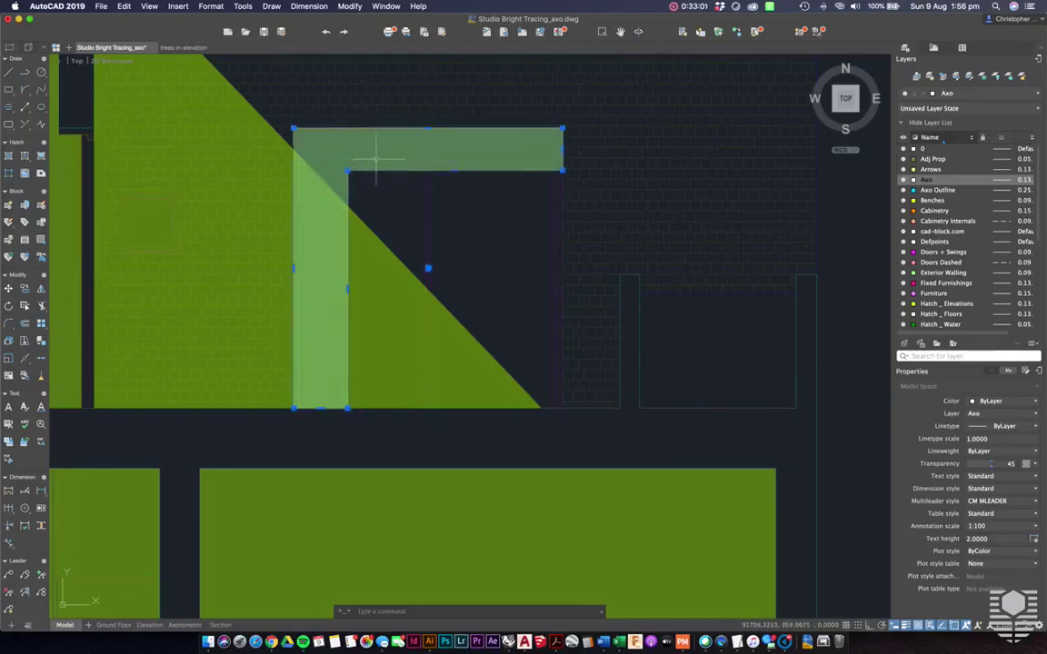
{"action": "right_click", "coordinate": [378, 159]}
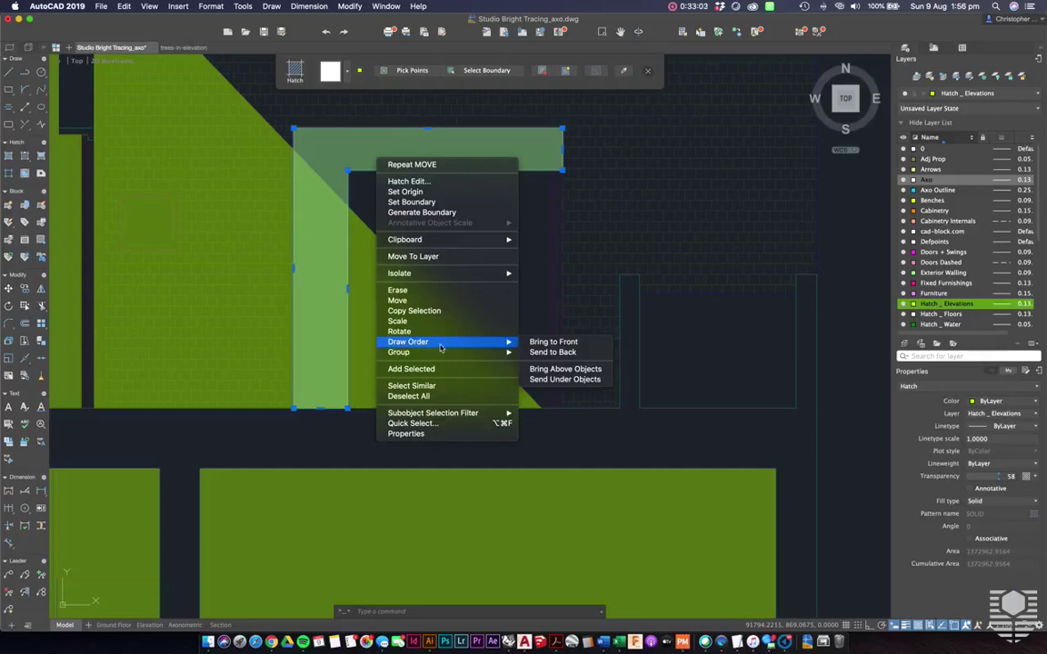
{"action": "left_click", "coordinate": [551, 354]}
{"action": "key", "text": "Escape"}
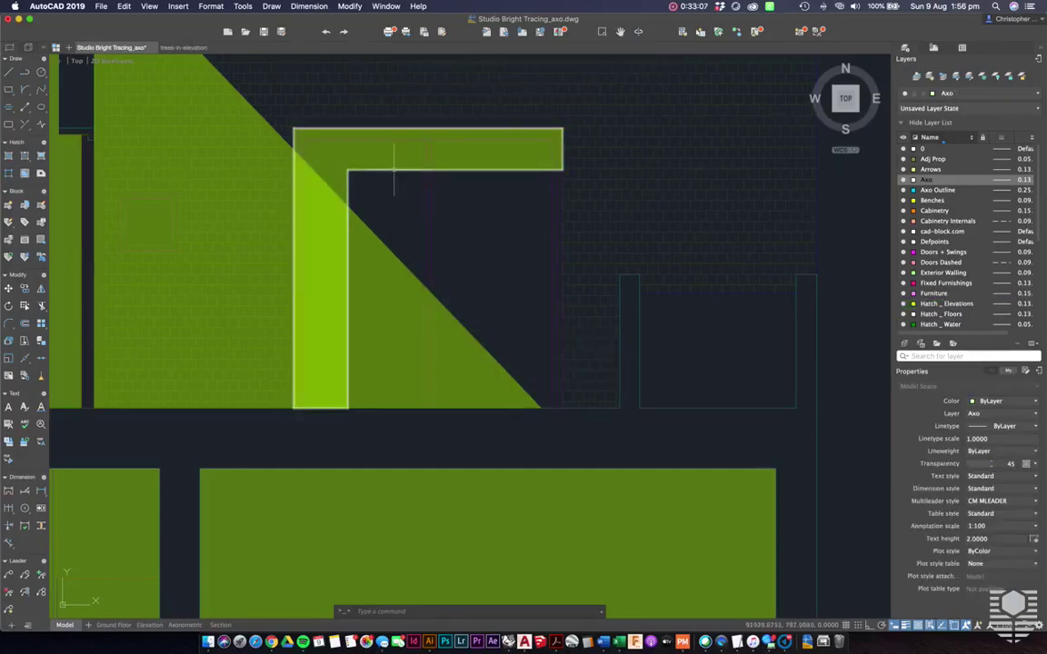
{"action": "left_click", "coordinate": [394, 169]}
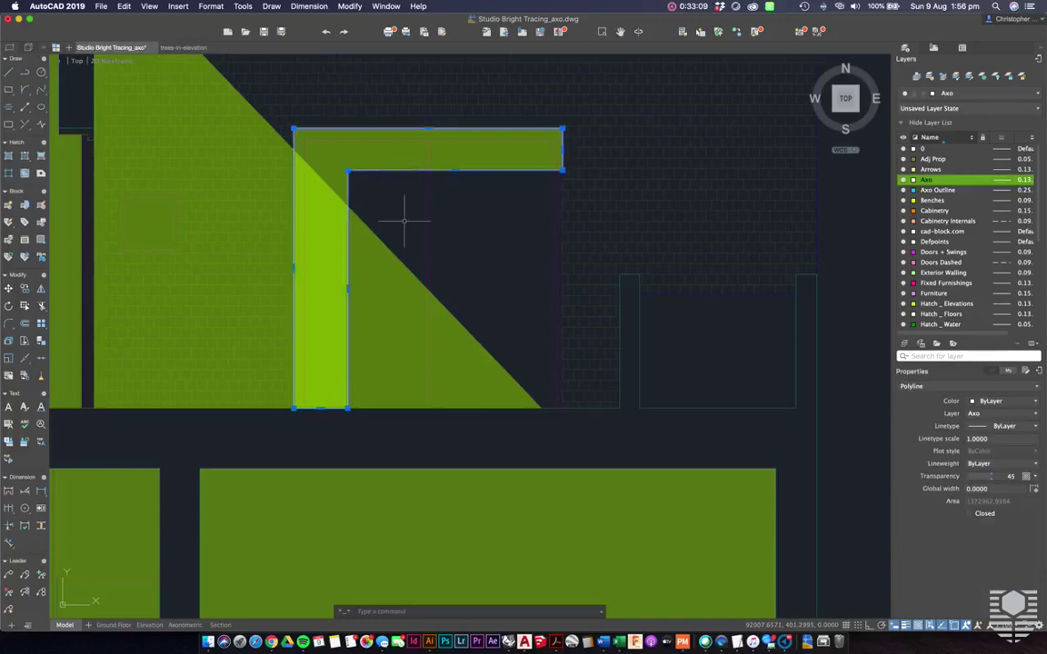
{"action": "key", "text": "Escape"}
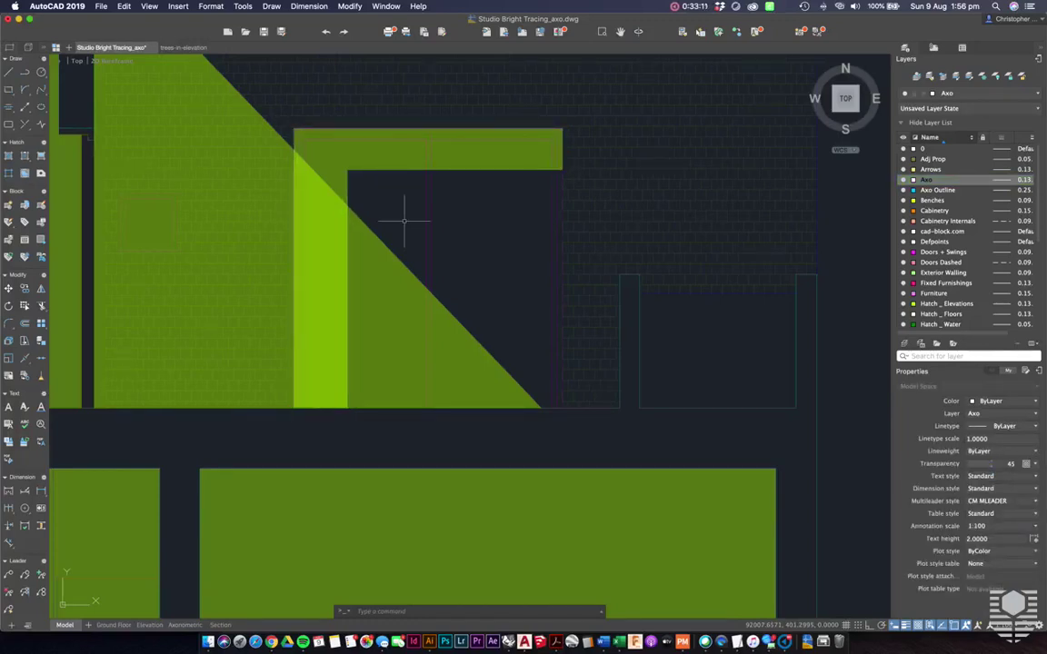
Step: Open the Section layout and switch from its viewport to paper space
{"action": "scroll", "coordinate": [402, 222], "scroll_direction": "down", "scroll_amount": 5}
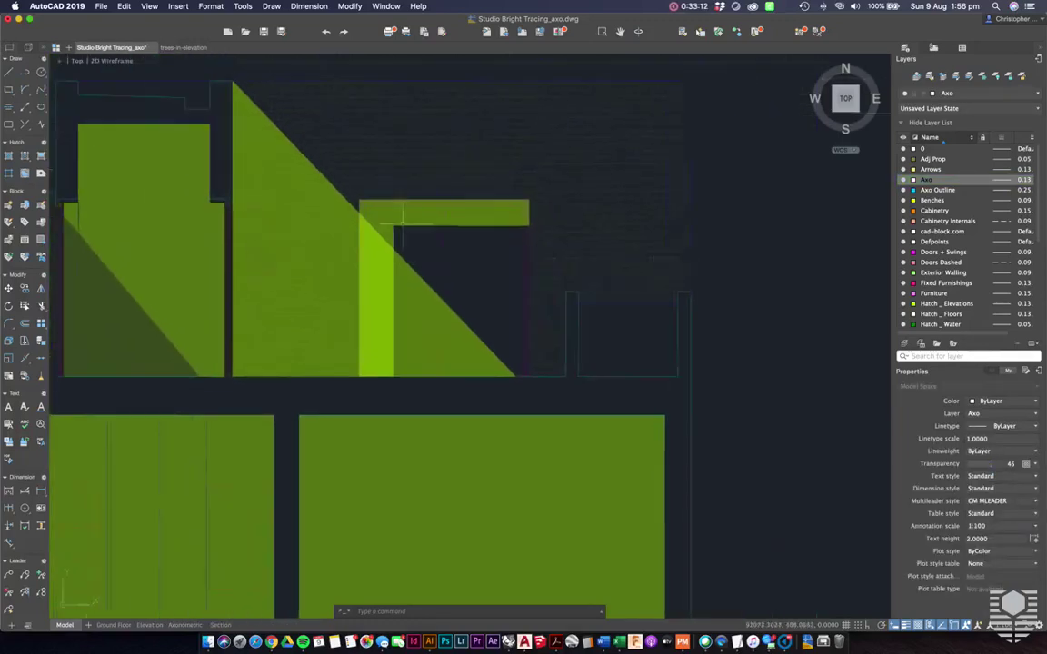
{"action": "left_click", "coordinate": [219, 625]}
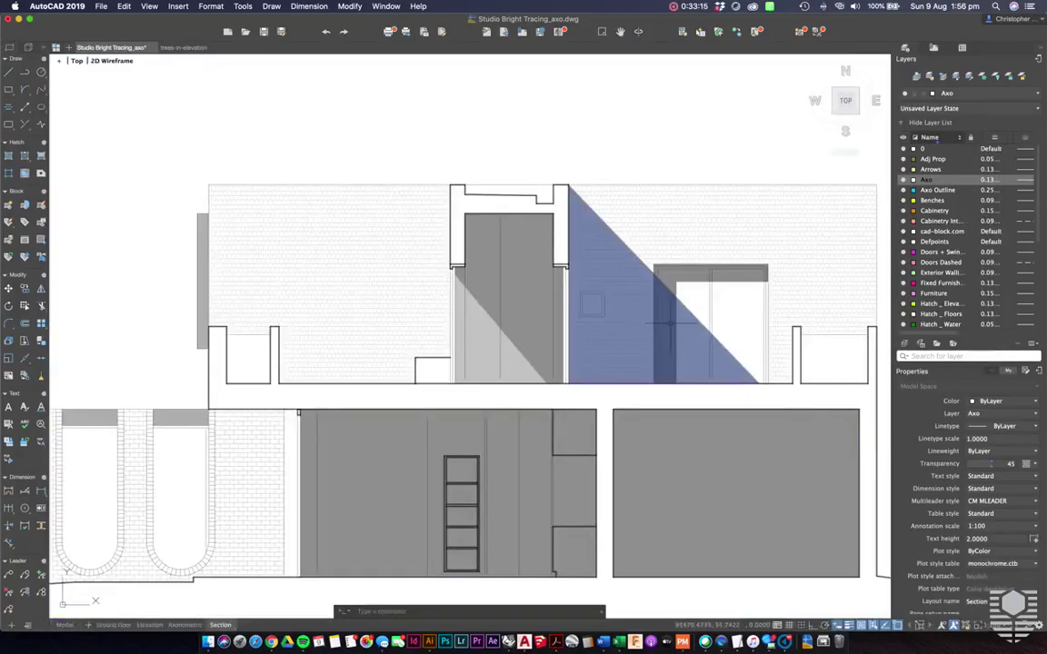
{"action": "scroll", "coordinate": [670, 323], "scroll_direction": "down", "scroll_amount": 1}
{"action": "middle_click_drag", "start_coordinate": [670, 323], "coordinate": [549, 336]}
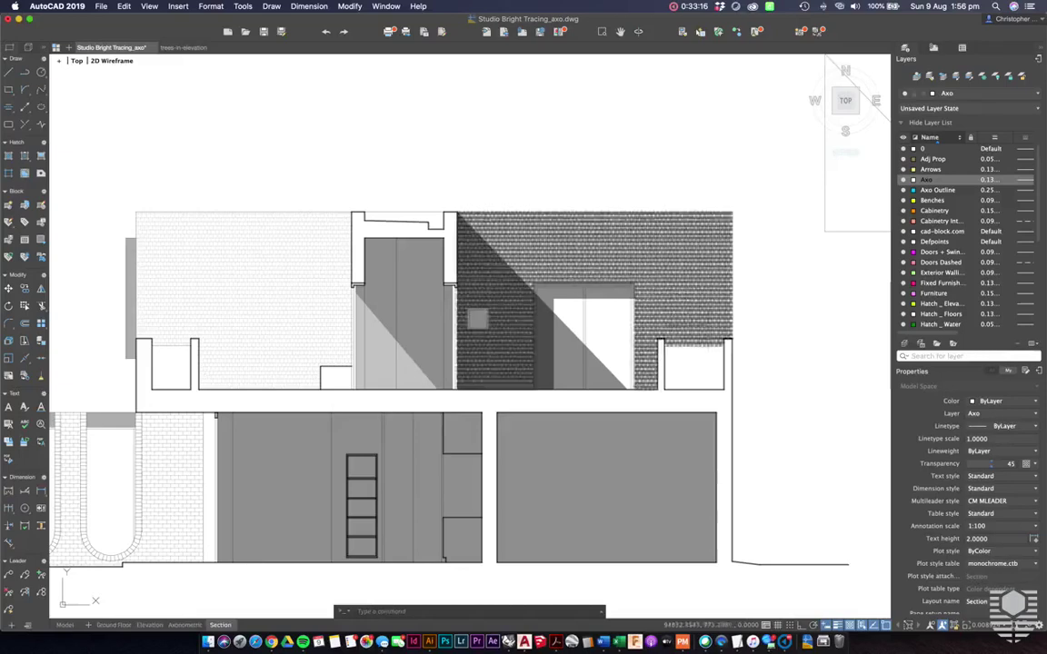
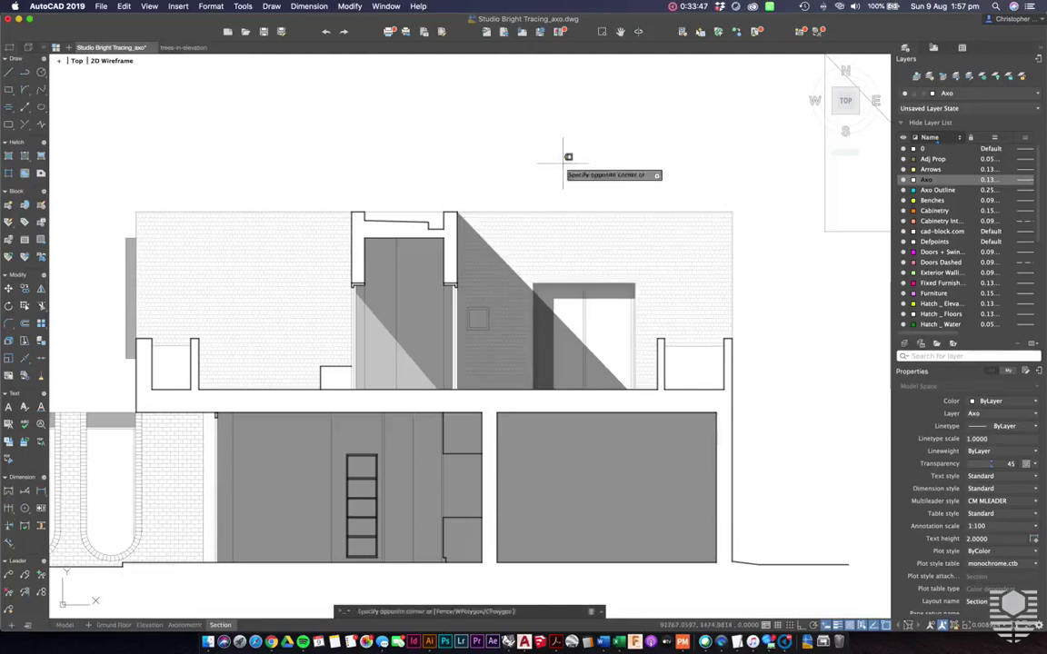
{"action": "type", "text": "psp"}
{"action": "key", "text": "Return"}
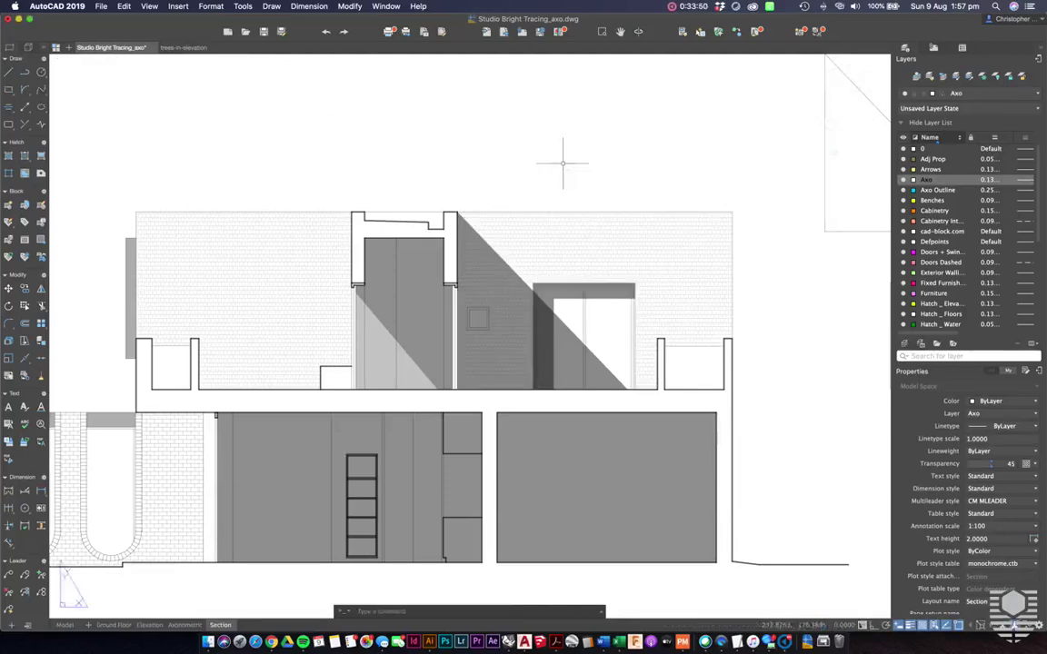
Step: Examine the shadow hatches, brick patterns and line weights across the section, from the upper level to the arched brick wall below
{"action": "scroll", "coordinate": [561, 164], "scroll_direction": "down", "scroll_amount": 4}
{"action": "middle_click_drag", "start_coordinate": [562, 164], "coordinate": [545, 214]}
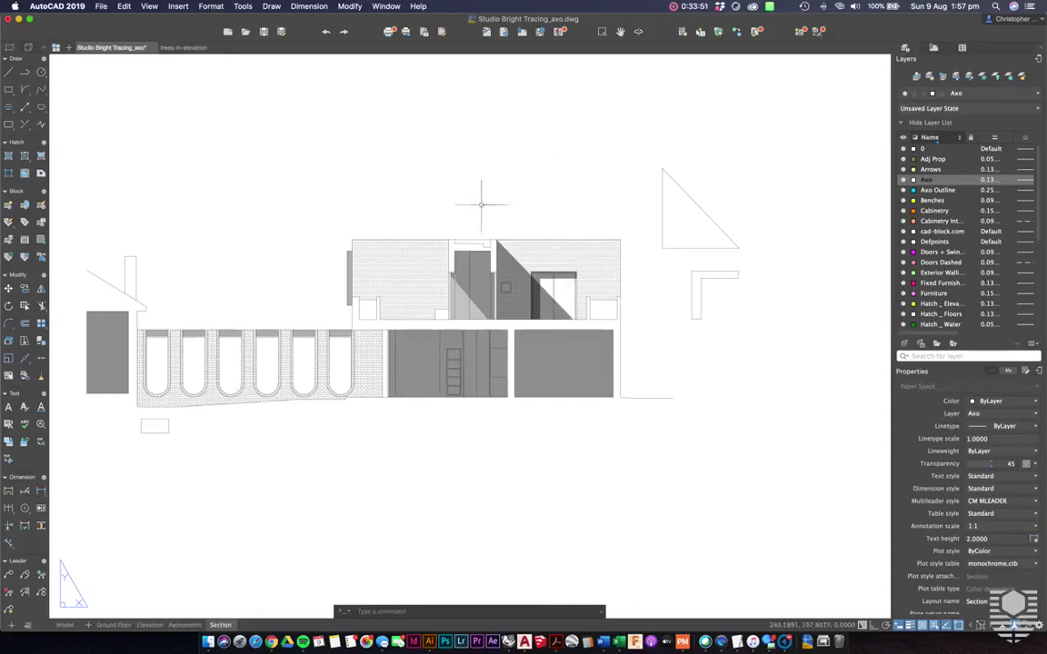
{"action": "scroll", "coordinate": [436, 281], "scroll_direction": "up", "scroll_amount": 2}
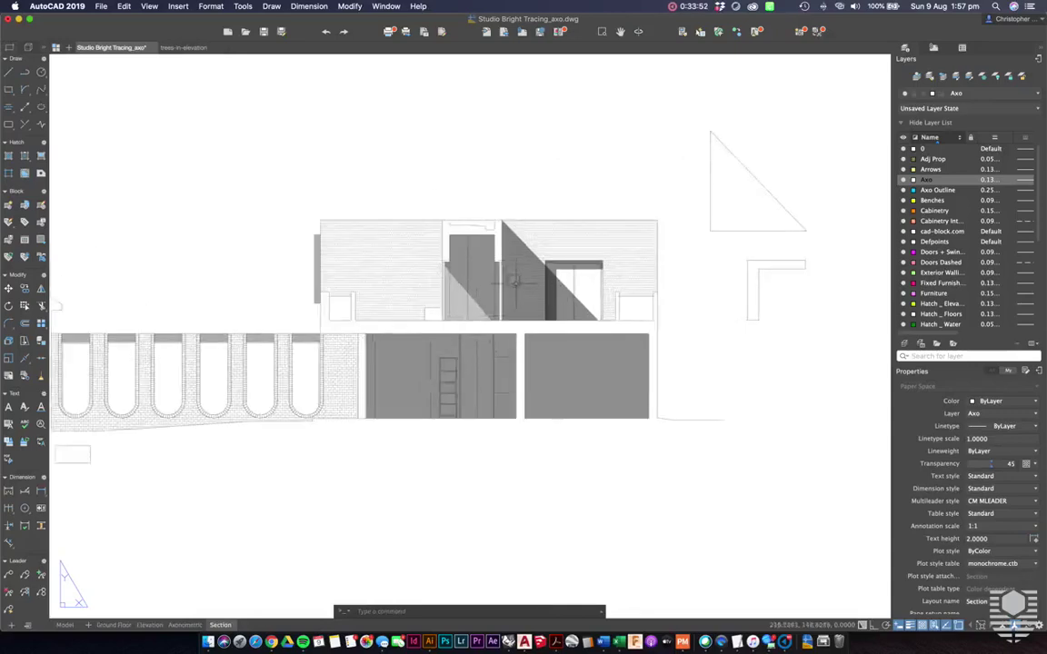
{"action": "scroll", "coordinate": [458, 295], "scroll_direction": "up", "scroll_amount": 3}
{"action": "scroll", "coordinate": [429, 308], "scroll_direction": "up", "scroll_amount": 2}
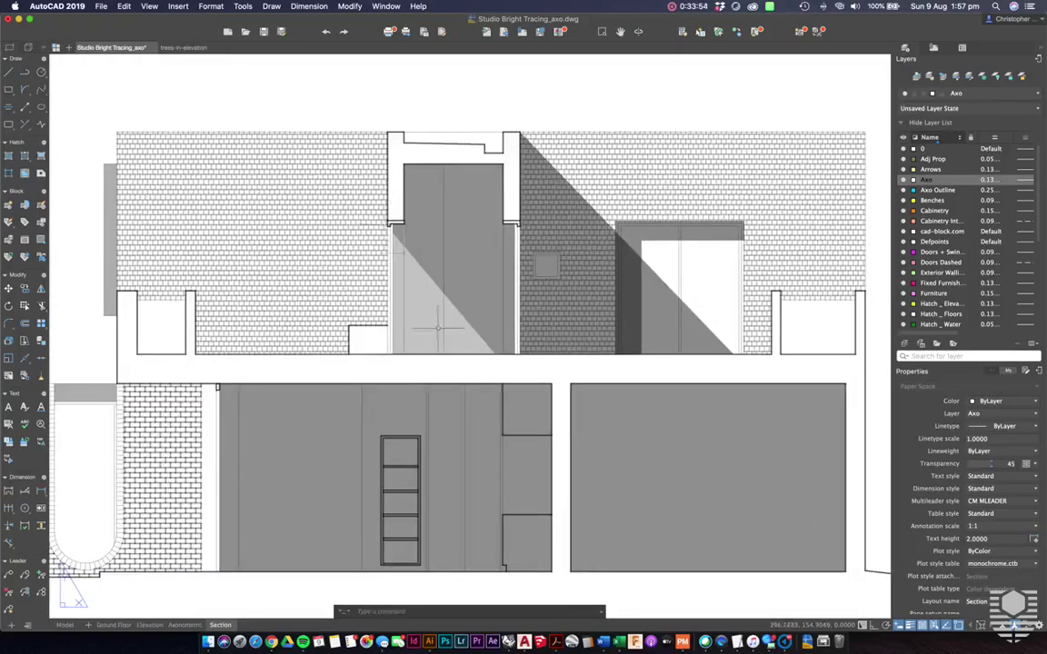
{"action": "scroll", "coordinate": [437, 327], "scroll_direction": "up", "scroll_amount": 2}
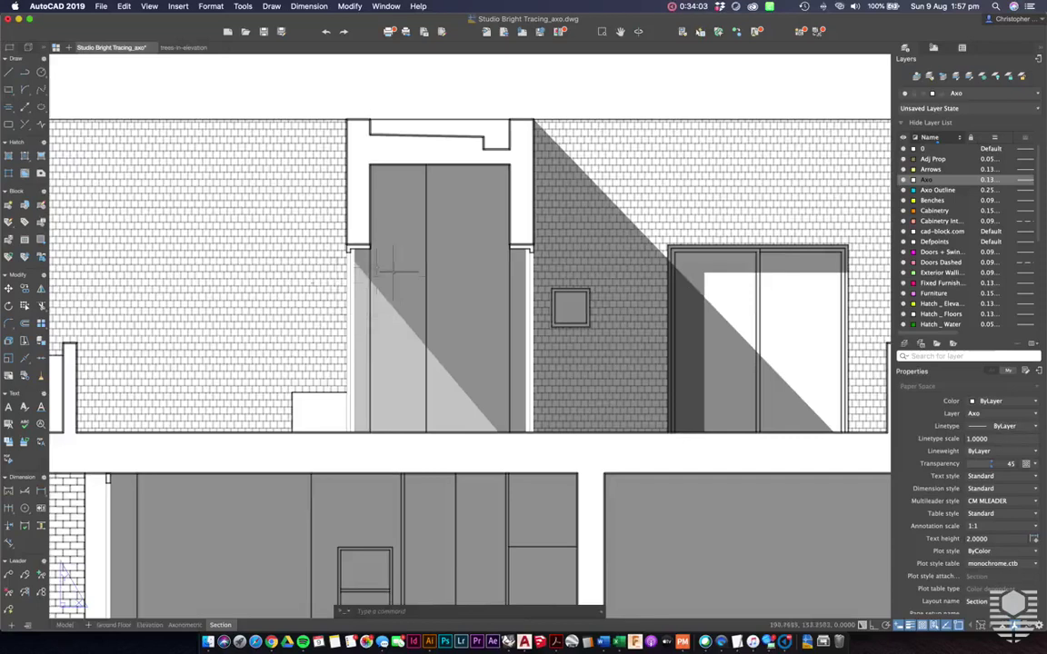
{"action": "scroll", "coordinate": [359, 247], "scroll_direction": "down", "scroll_amount": 1}
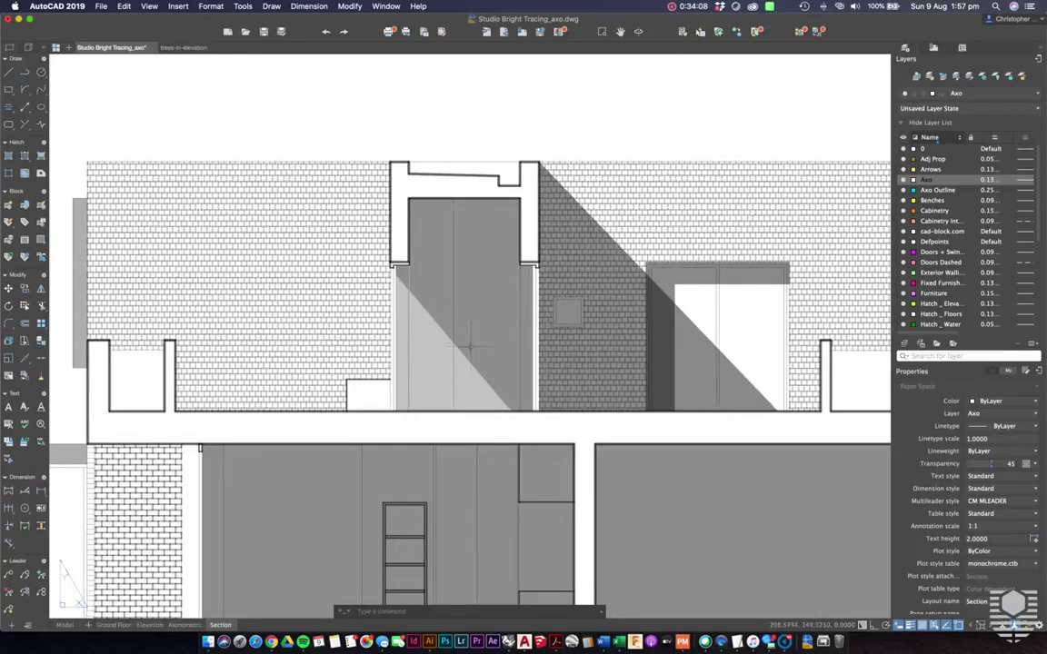
{"action": "scroll", "coordinate": [470, 346], "scroll_direction": "down", "scroll_amount": 2}
{"action": "scroll", "coordinate": [470, 346], "scroll_direction": "down", "scroll_amount": 1}
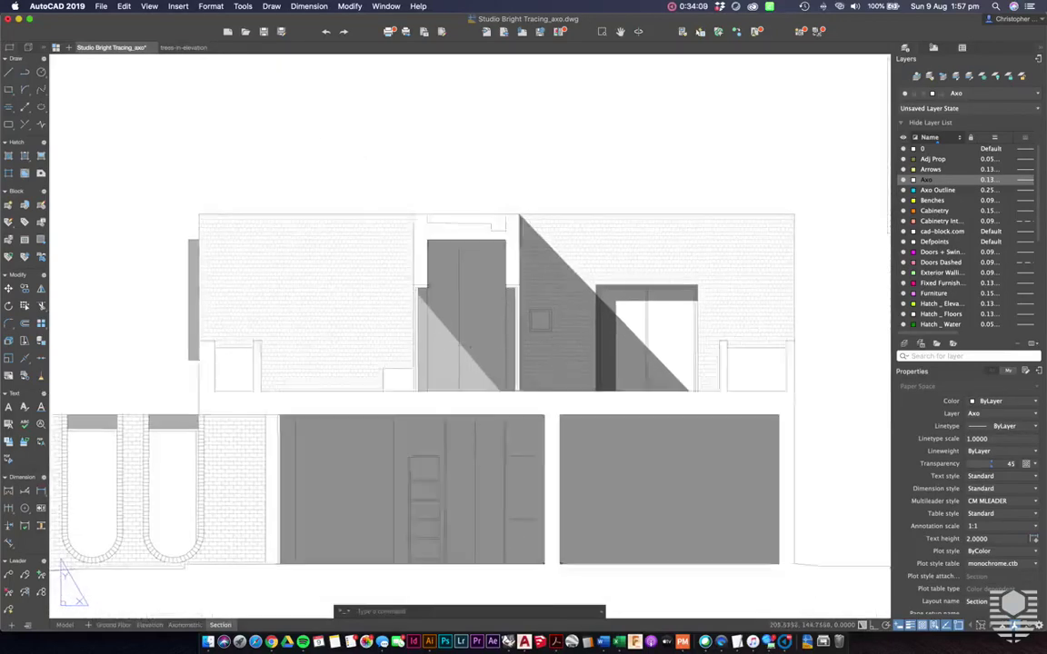
{"action": "scroll", "coordinate": [428, 260], "scroll_direction": "up", "scroll_amount": 2}
{"action": "scroll", "coordinate": [430, 243], "scroll_direction": "up", "scroll_amount": 2}
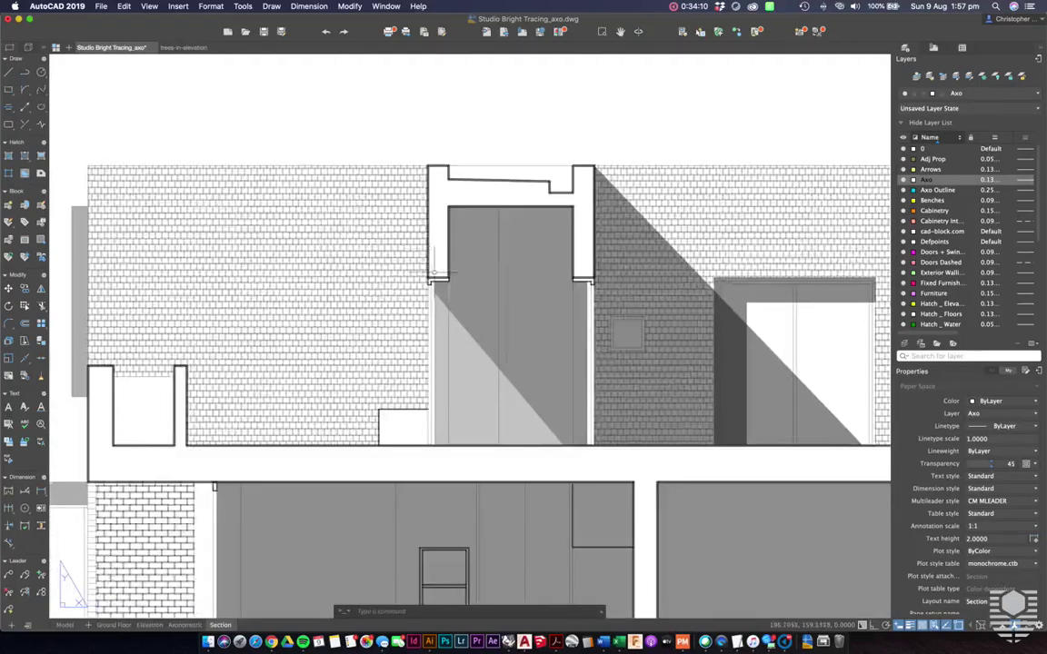
{"action": "scroll", "coordinate": [430, 243], "scroll_direction": "up", "scroll_amount": 4}
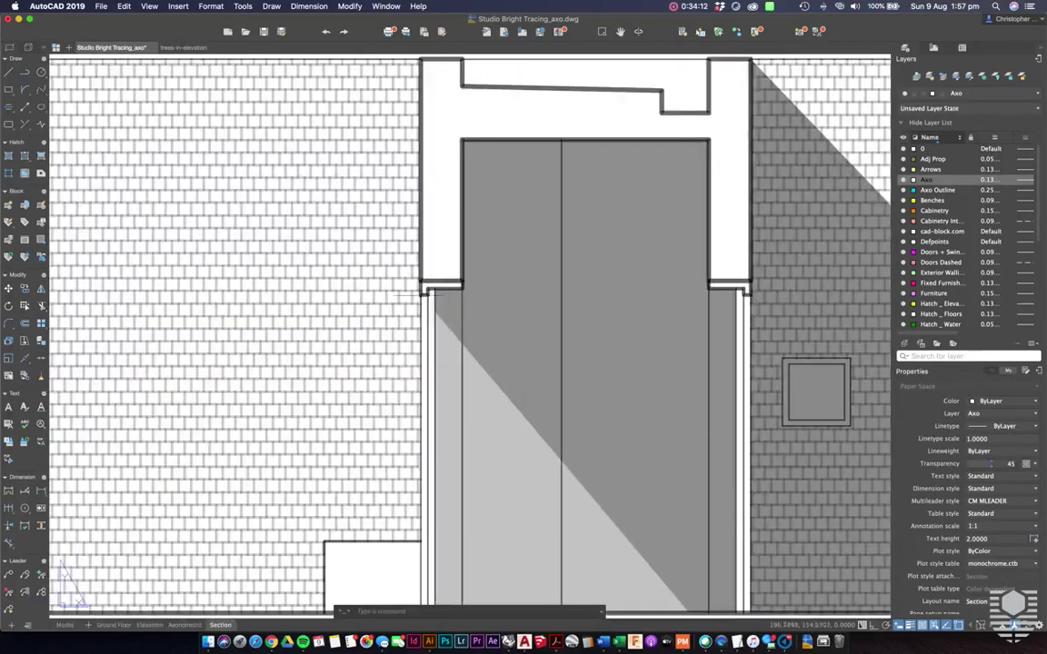
{"action": "scroll", "coordinate": [423, 292], "scroll_direction": "down", "scroll_amount": 3}
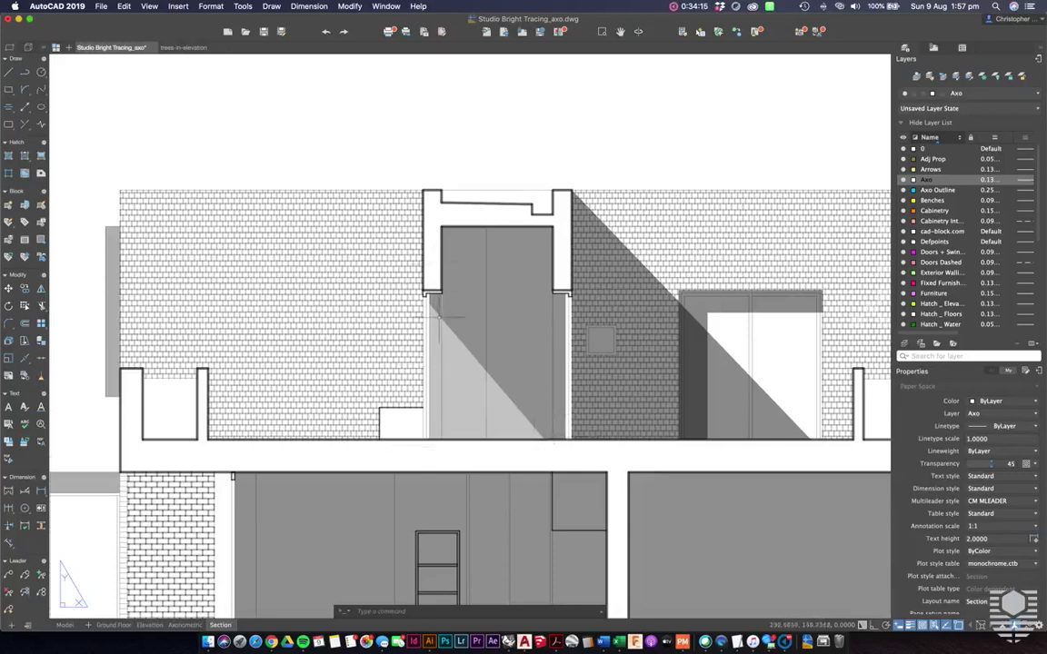
{"action": "scroll", "coordinate": [391, 327], "scroll_direction": "down", "scroll_amount": 2}
{"action": "scroll", "coordinate": [320, 433], "scroll_direction": "up", "scroll_amount": 1}
{"action": "middle_click_drag", "start_coordinate": [322, 433], "coordinate": [391, 351]}
{"action": "scroll", "coordinate": [323, 429], "scroll_direction": "up", "scroll_amount": 1}
{"action": "scroll", "coordinate": [325, 427], "scroll_direction": "up", "scroll_amount": 2}
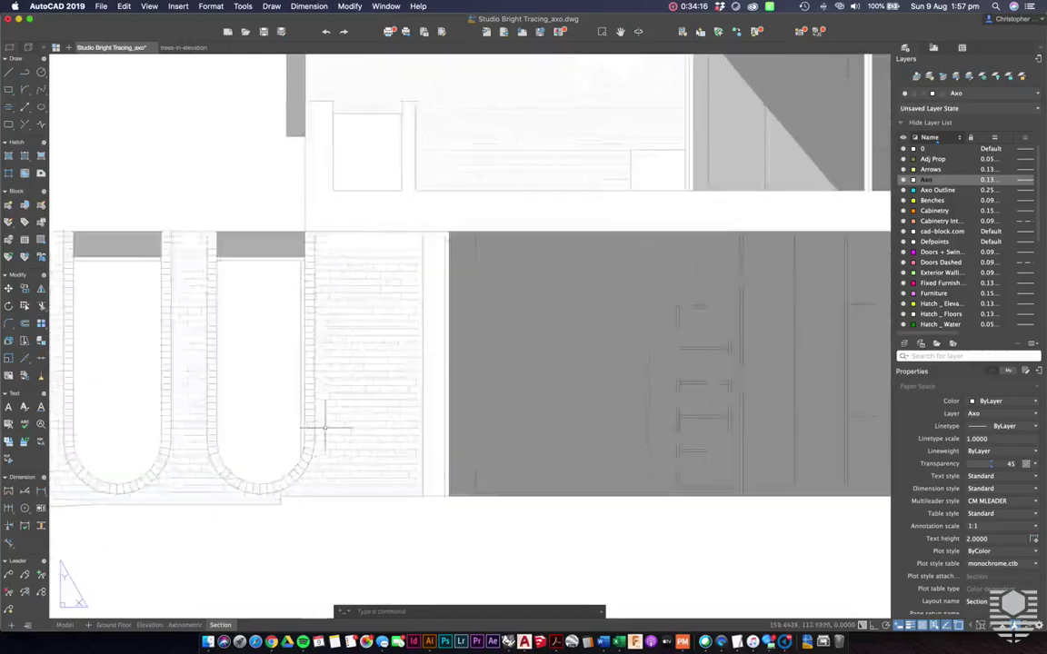
{"action": "scroll", "coordinate": [403, 413], "scroll_direction": "down", "scroll_amount": 2}
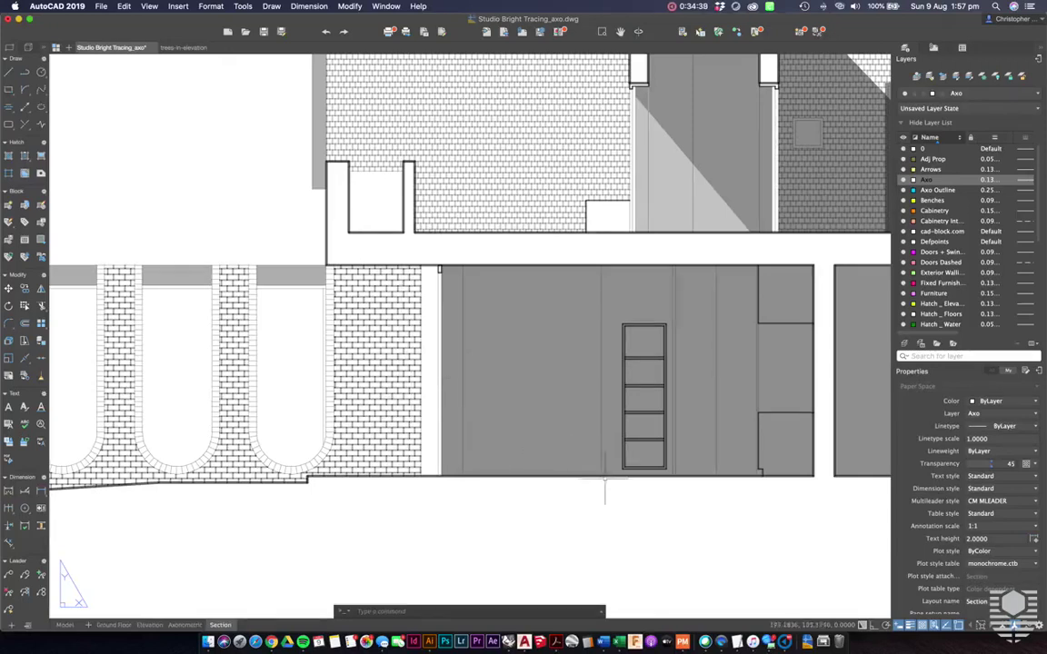
Step: In model space, draw a polyline at about 45 degrees from the slab's lower left corner down past the lower room's floor line
{"action": "left_click", "coordinate": [64, 625]}
{"action": "scroll", "coordinate": [469, 362], "scroll_direction": "down", "scroll_amount": 5}
{"action": "scroll", "coordinate": [474, 360], "scroll_direction": "down", "scroll_amount": 1}
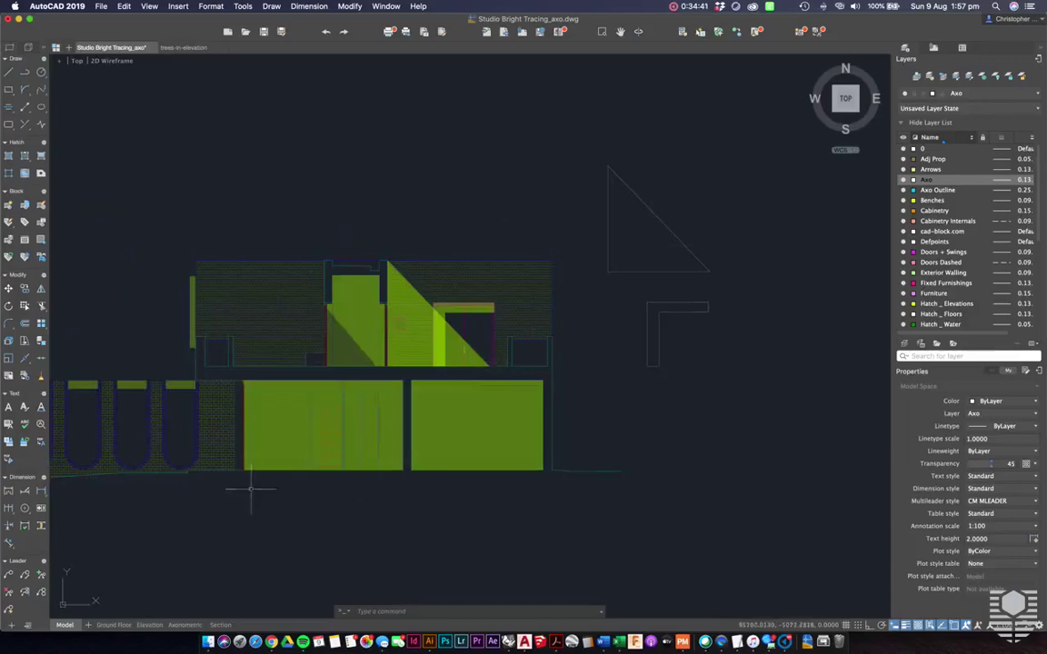
{"action": "scroll", "coordinate": [250, 491], "scroll_direction": "up", "scroll_amount": 3}
{"action": "middle_click_drag", "start_coordinate": [474, 435], "coordinate": [528, 442]}
{"action": "scroll", "coordinate": [528, 442], "scroll_direction": "down", "scroll_amount": 1}
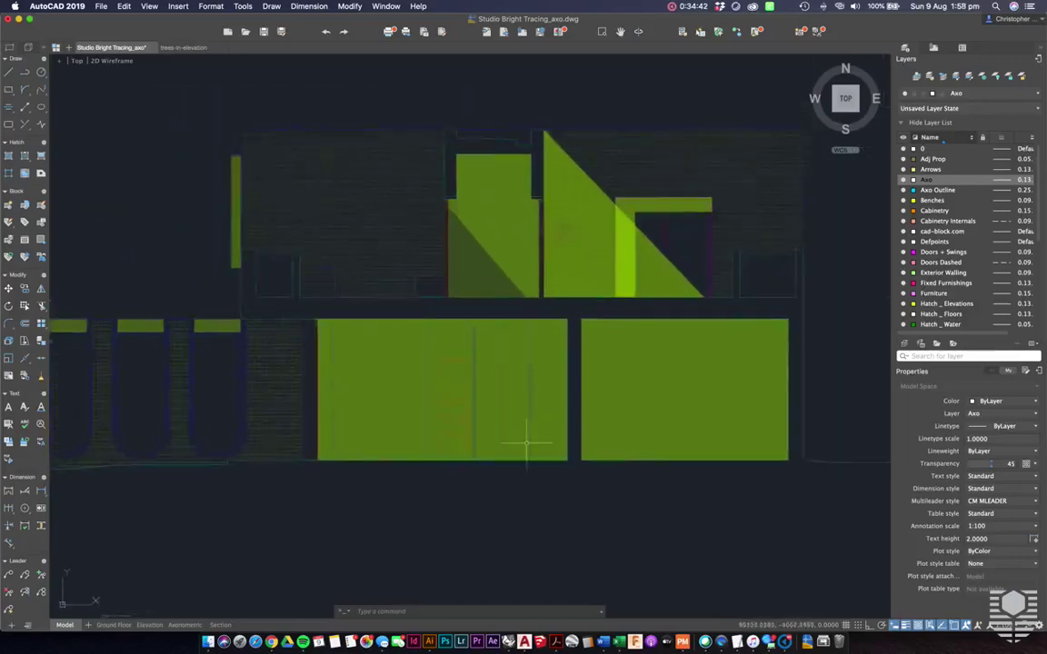
{"action": "middle_click_drag", "start_coordinate": [455, 429], "coordinate": [528, 442]}
{"action": "type", "text": "pl"}
{"action": "key", "text": "Return"}
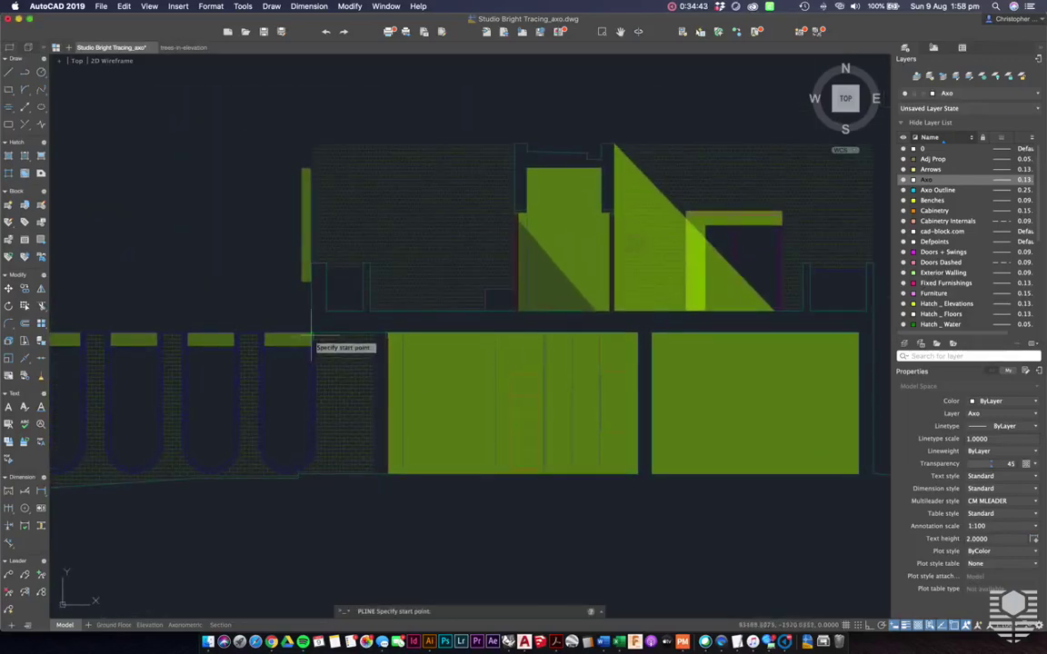
{"action": "left_click", "coordinate": [310, 333]}
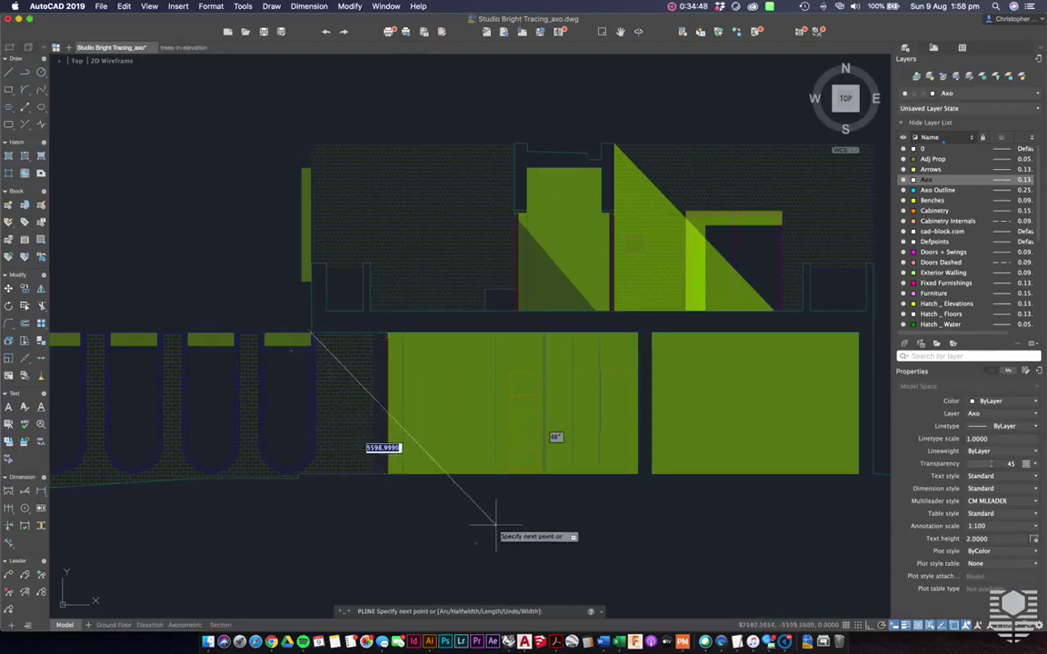
{"action": "key", "text": "Tab"}
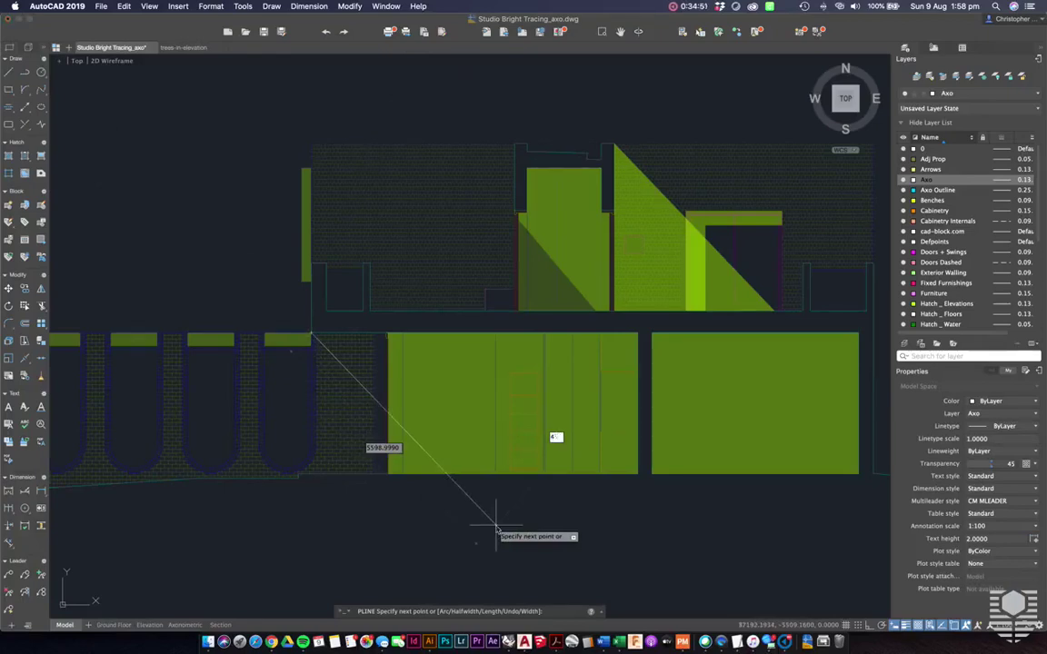
{"action": "left_click", "coordinate": [495, 524]}
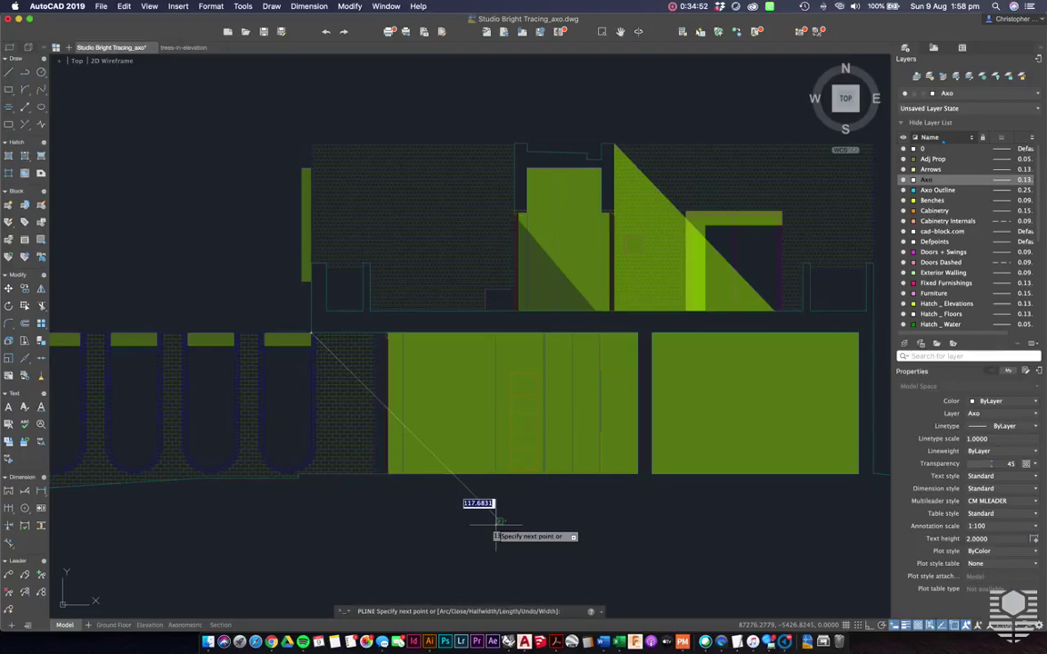
{"action": "key", "text": "Return"}
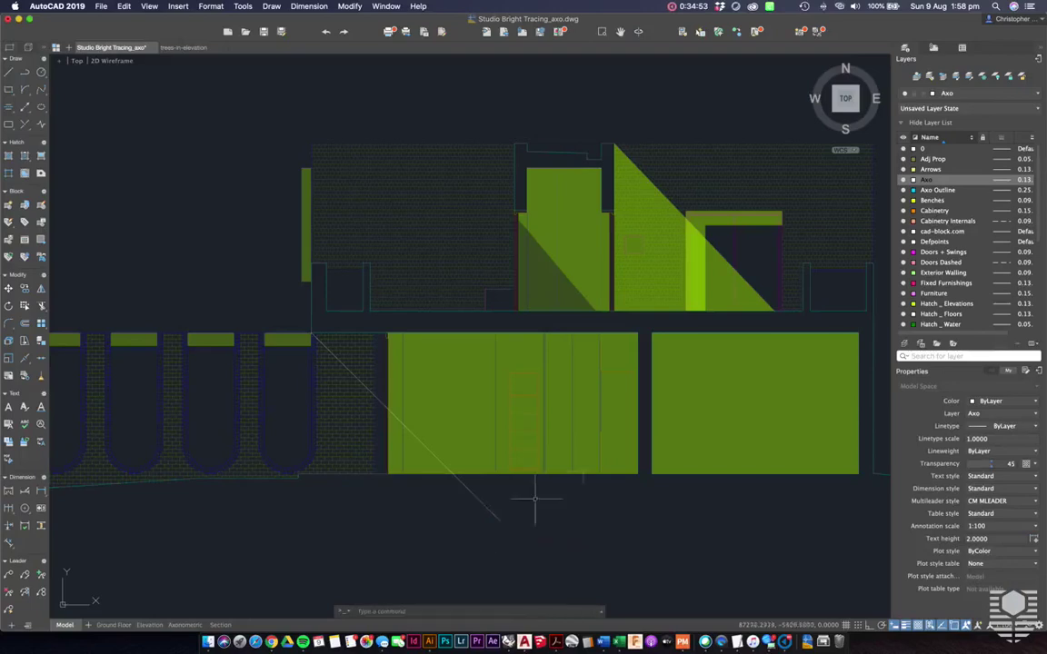
Step: Add a vertex to the lower room's solid hatch where the diagonal meets the floor, and stretch its lower left corner up to the diagonal
{"action": "scroll", "coordinate": [424, 524], "scroll_direction": "up", "scroll_amount": 2}
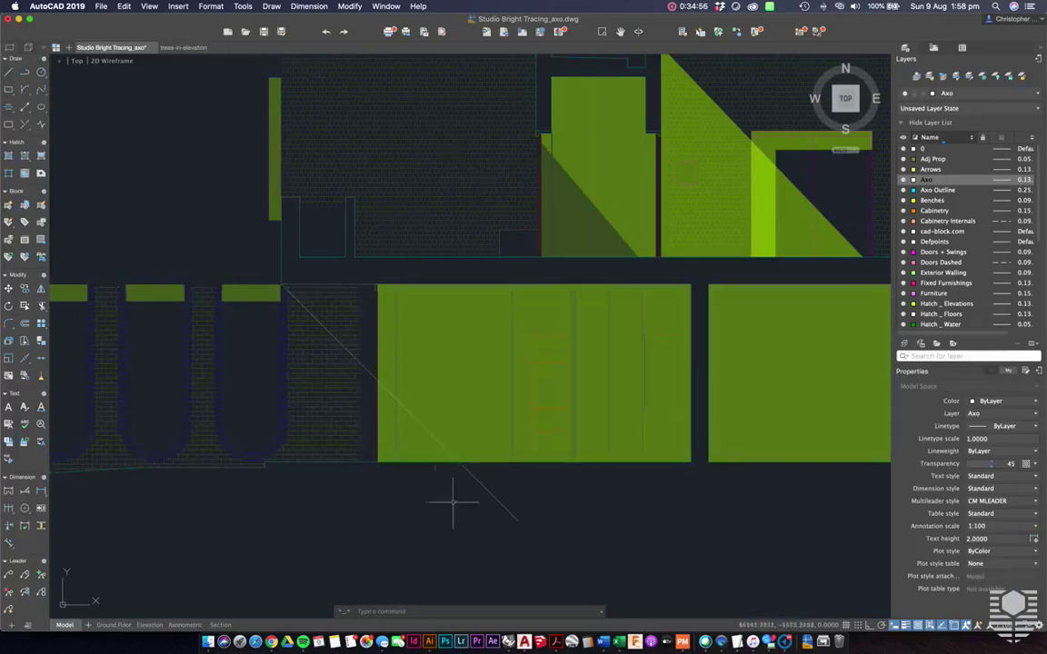
{"action": "scroll", "coordinate": [433, 502], "scroll_direction": "up", "scroll_amount": 1}
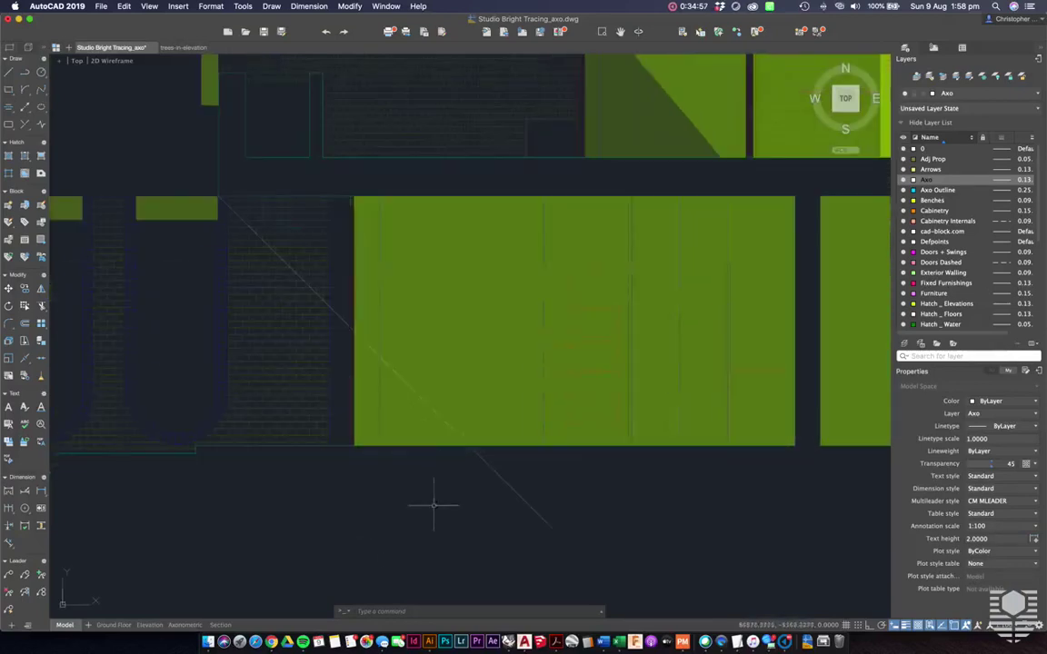
{"action": "left_click", "coordinate": [449, 356]}
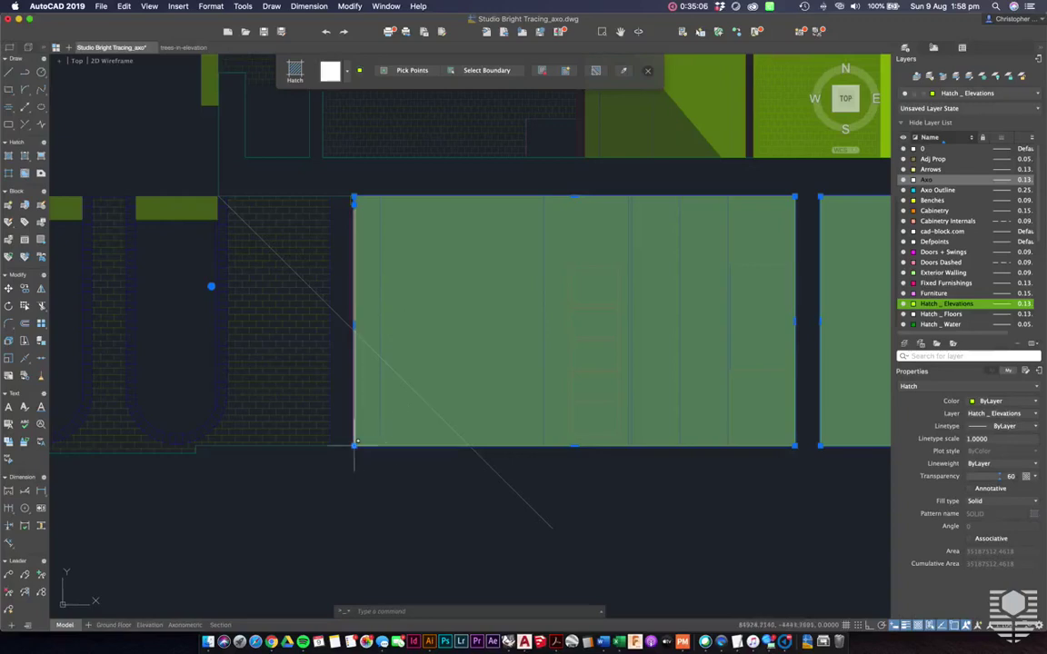
{"action": "mouse_move", "coordinate": [355, 445]}
{"action": "left_click", "coordinate": [386, 463]}
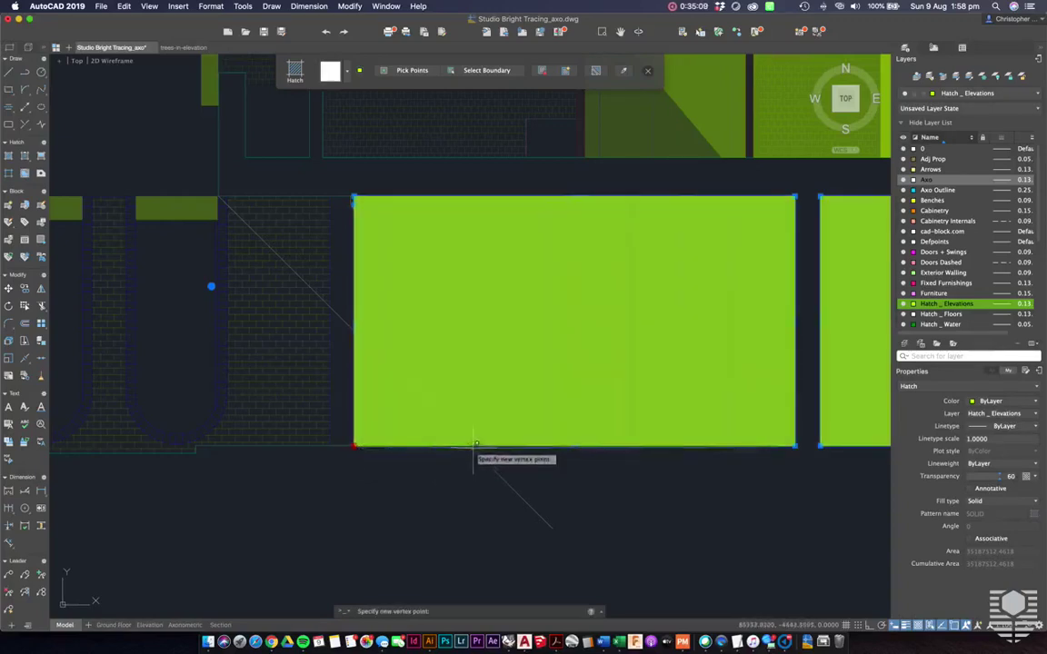
{"action": "left_click", "coordinate": [471, 443]}
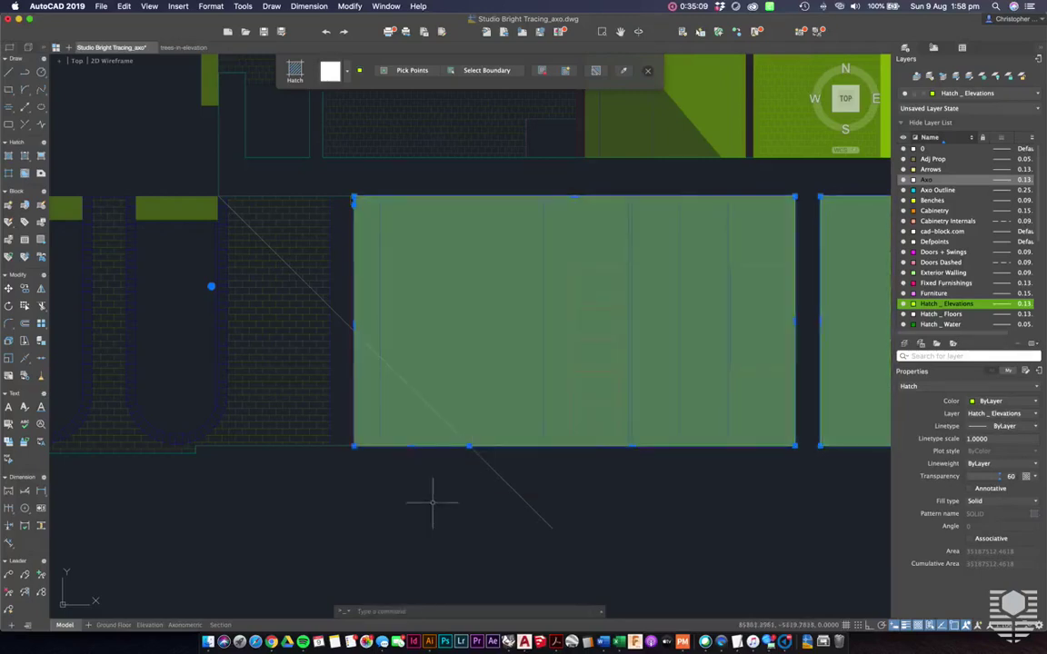
{"action": "left_click", "coordinate": [355, 445]}
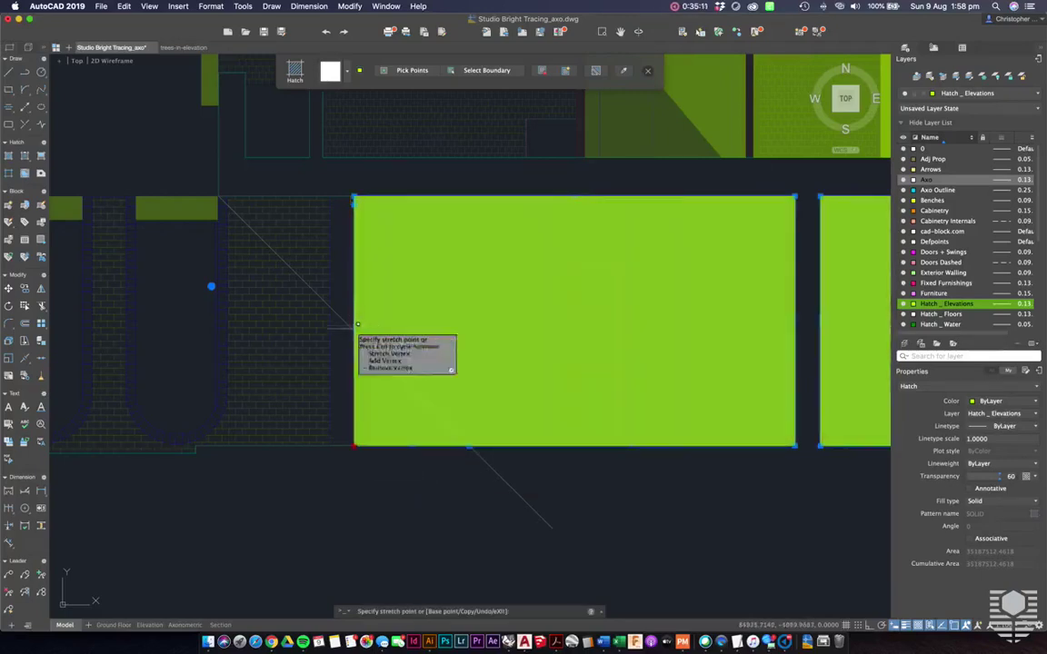
{"action": "left_click", "coordinate": [357, 327]}
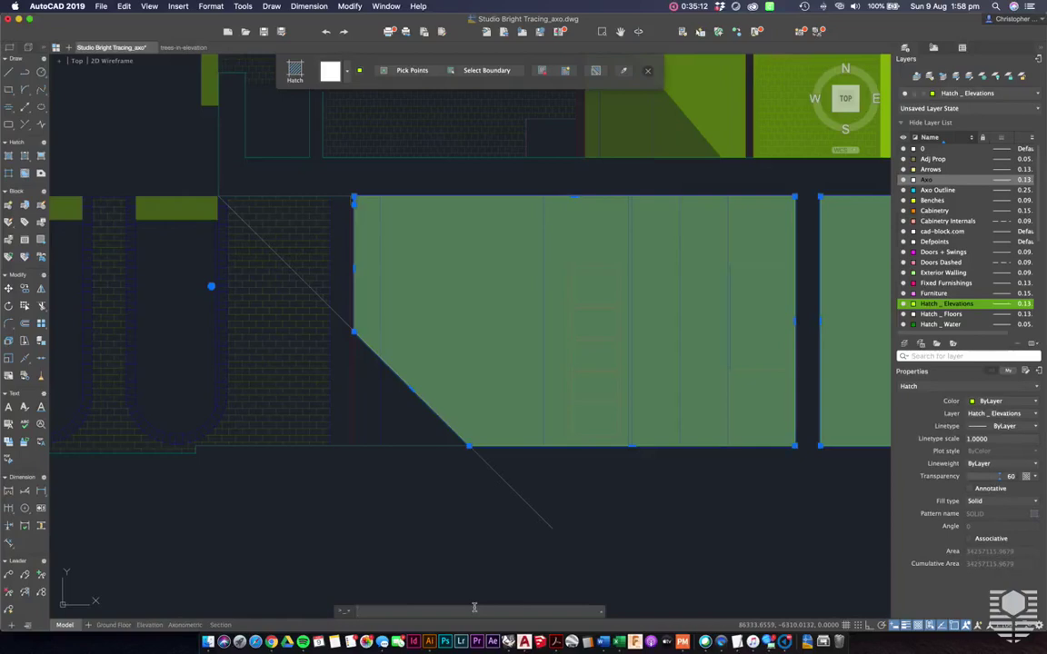
{"action": "key", "text": "Escape"}
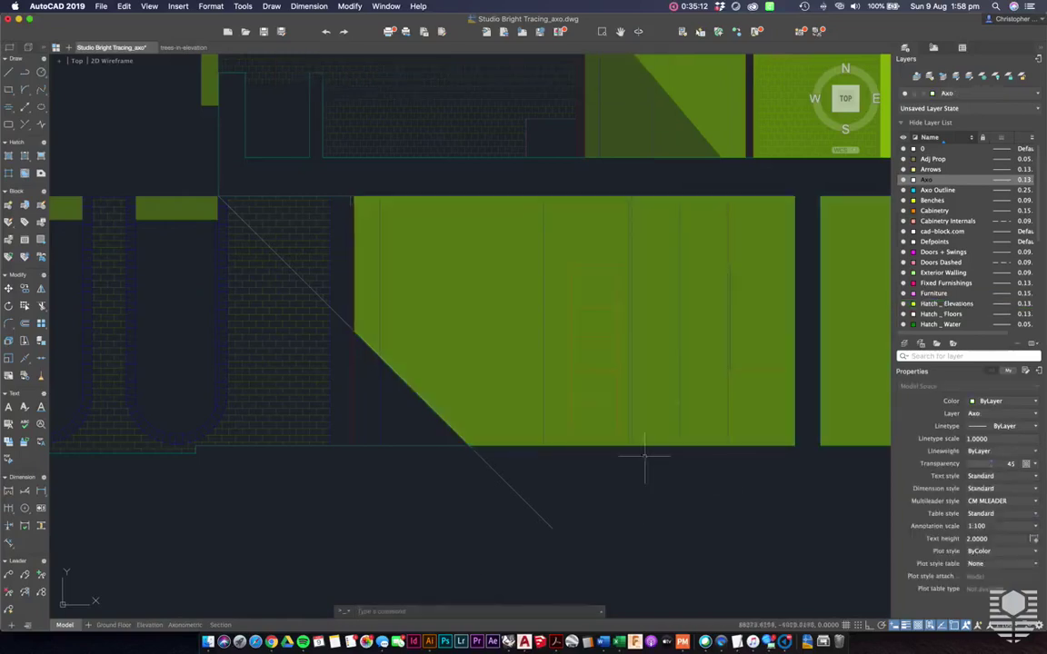
{"action": "left_click", "coordinate": [468, 444]}
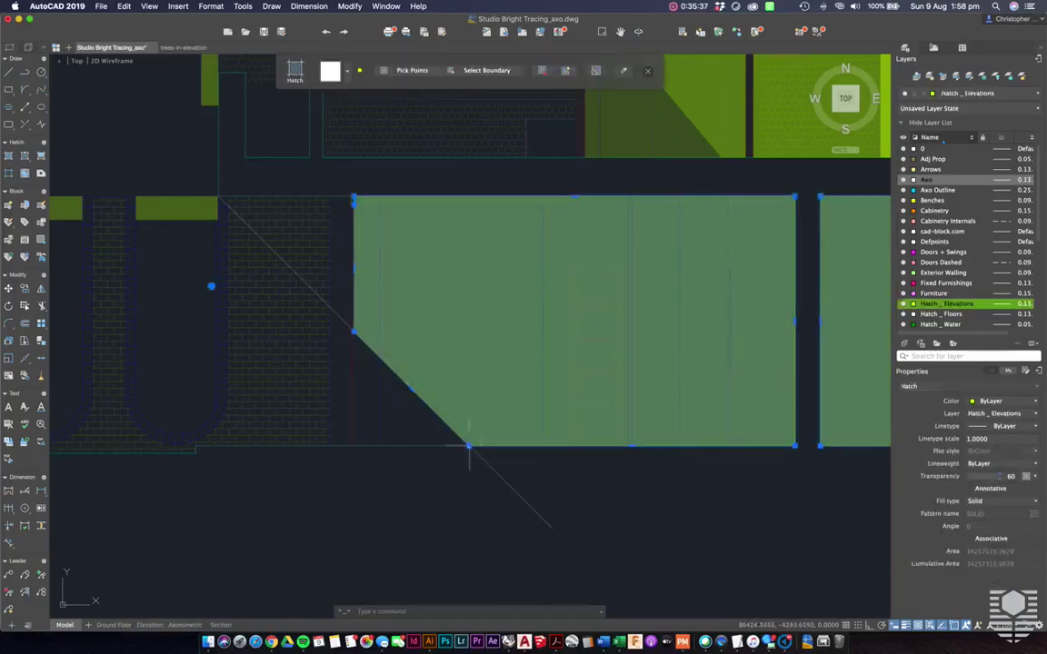
{"action": "mouse_move", "coordinate": [469, 446]}
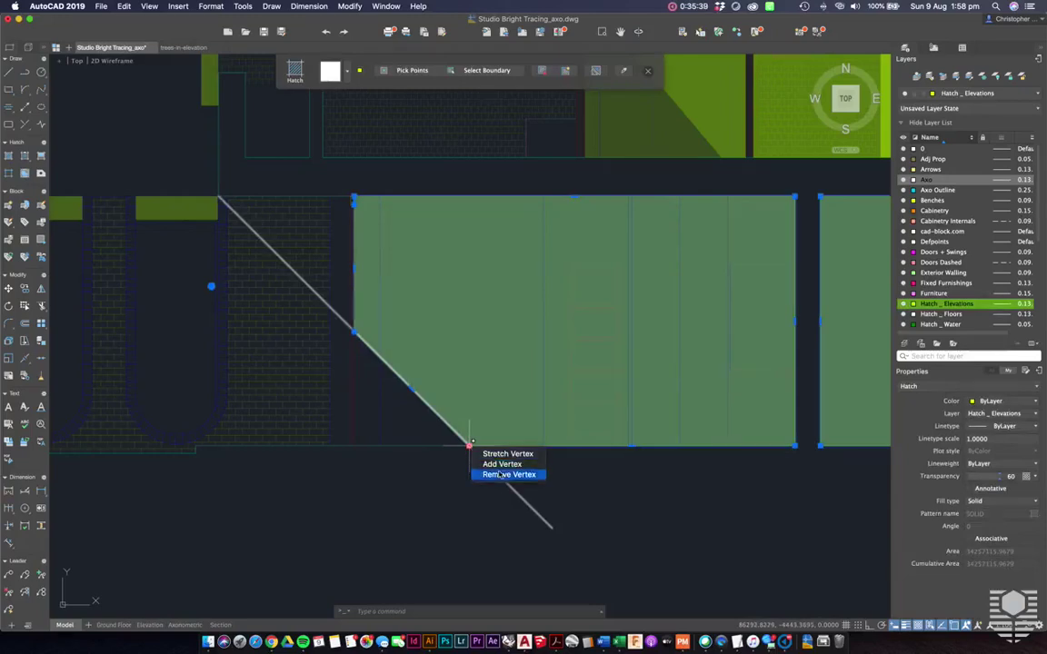
{"action": "left_click", "coordinate": [502, 464]}
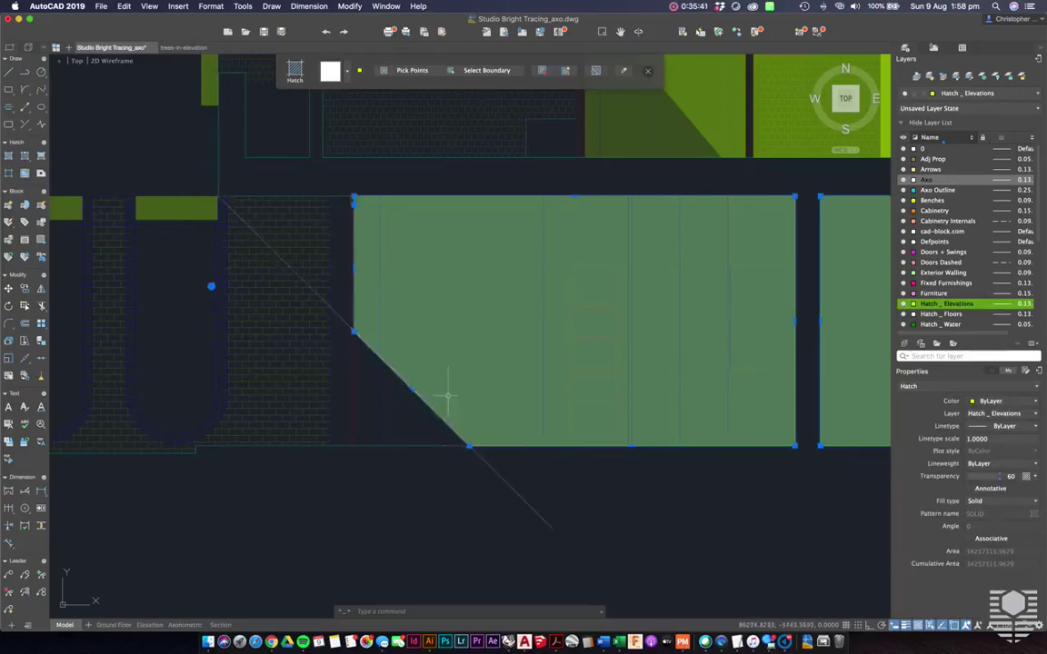
{"action": "key", "text": "Escape"}
Step: Draw a triangular polyline around the cut-off lower left corner of the lower room's hatch
{"action": "mouse_move", "coordinate": [433, 351]}
{"action": "middle_mouse_down"}
{"action": "mouse_move", "coordinate": [458, 342]}
{"action": "mouse_move", "coordinate": [433, 354]}
{"action": "middle_mouse_up"}
{"action": "type", "text": "pl"}
{"action": "key", "text": "Return"}
{"action": "scroll", "coordinate": [409, 350], "scroll_direction": "up", "scroll_amount": 2}
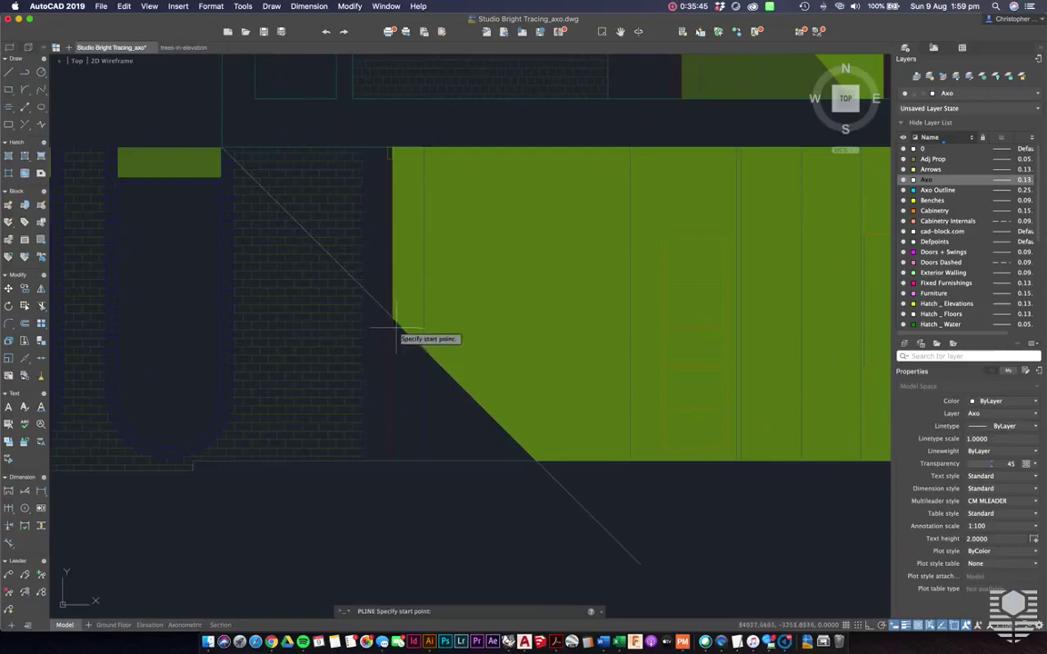
{"action": "left_click", "coordinate": [394, 319]}
{"action": "left_click", "coordinate": [393, 460]}
{"action": "left_click", "coordinate": [535, 461]}
{"action": "key", "text": "Escape"}
Step: Move the triangle outline into the empty area below the section
{"action": "left_click", "coordinate": [408, 338]}
{"action": "scroll", "coordinate": [424, 324], "scroll_direction": "down", "scroll_amount": 1}
{"action": "type", "text": "j"}
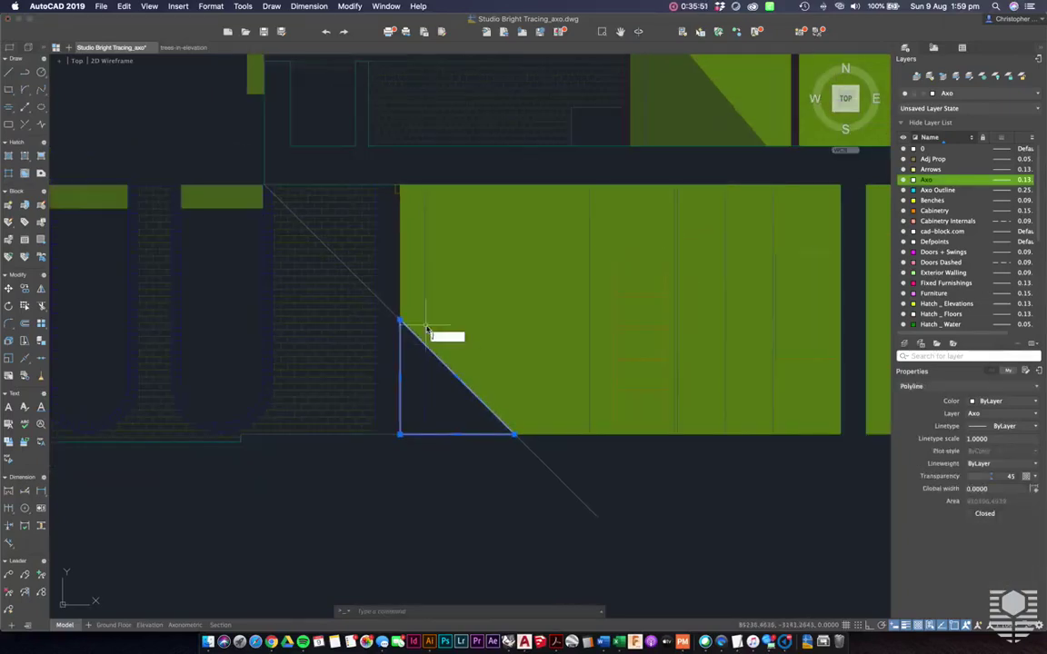
{"action": "key", "text": "Return"}
{"action": "scroll", "coordinate": [427, 327], "scroll_direction": "down", "scroll_amount": 2}
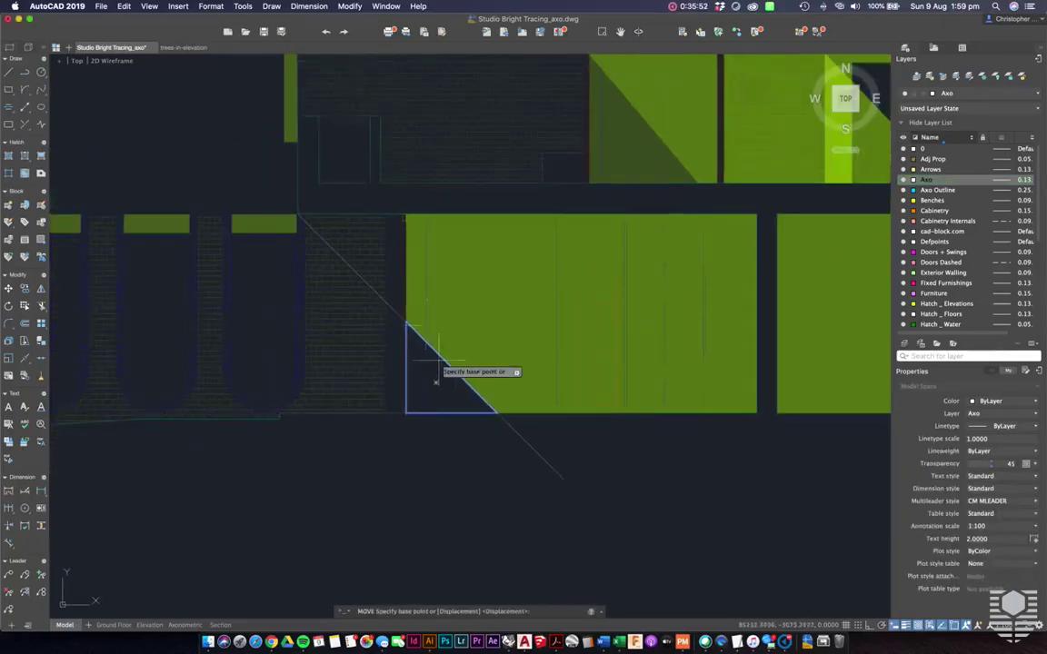
{"action": "left_click", "coordinate": [435, 382]}
{"action": "left_click", "coordinate": [446, 481]}
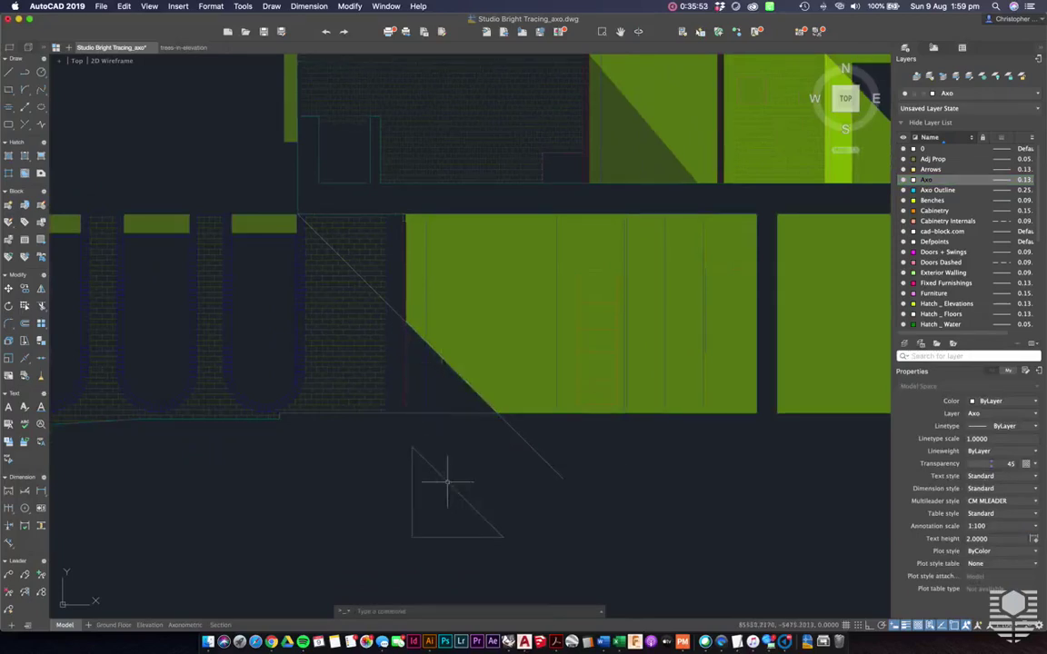
Step: Fill the triangle below the section with a solid hatch and increase its transparency
{"action": "type", "text": "h"}
{"action": "key", "text": "Return"}
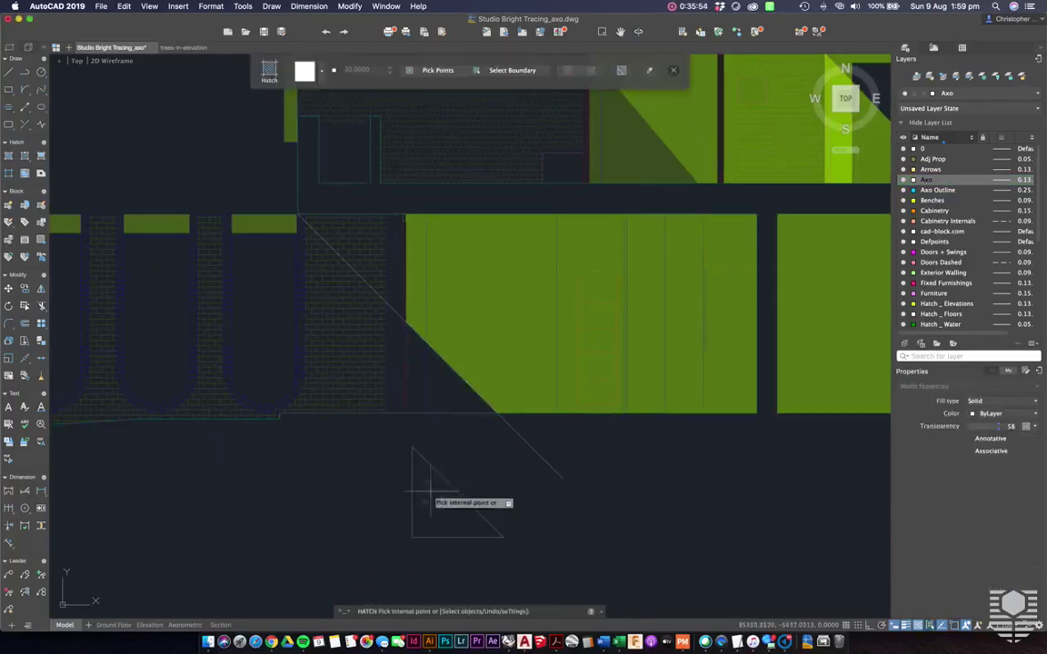
{"action": "left_click", "coordinate": [430, 492]}
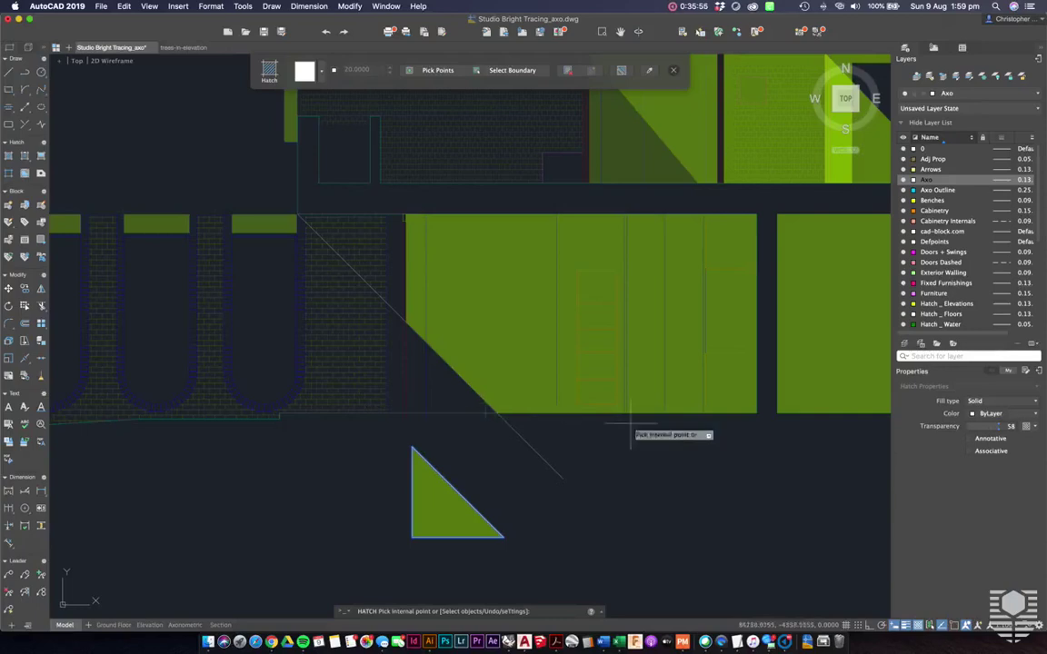
{"action": "left_click", "coordinate": [1008, 429]}
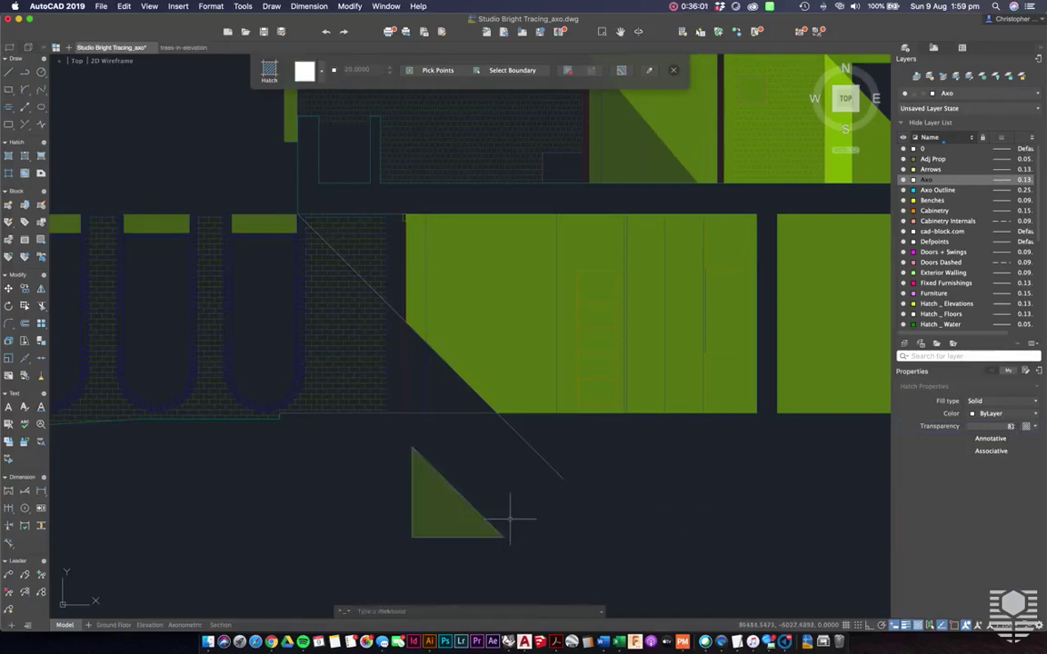
{"action": "key", "text": "Return"}
Step: Move the triangular hatch by its lower left corner onto the lower left corner of the lower room
{"action": "left_click", "coordinate": [450, 529]}
{"action": "left_click", "coordinate": [447, 538]}
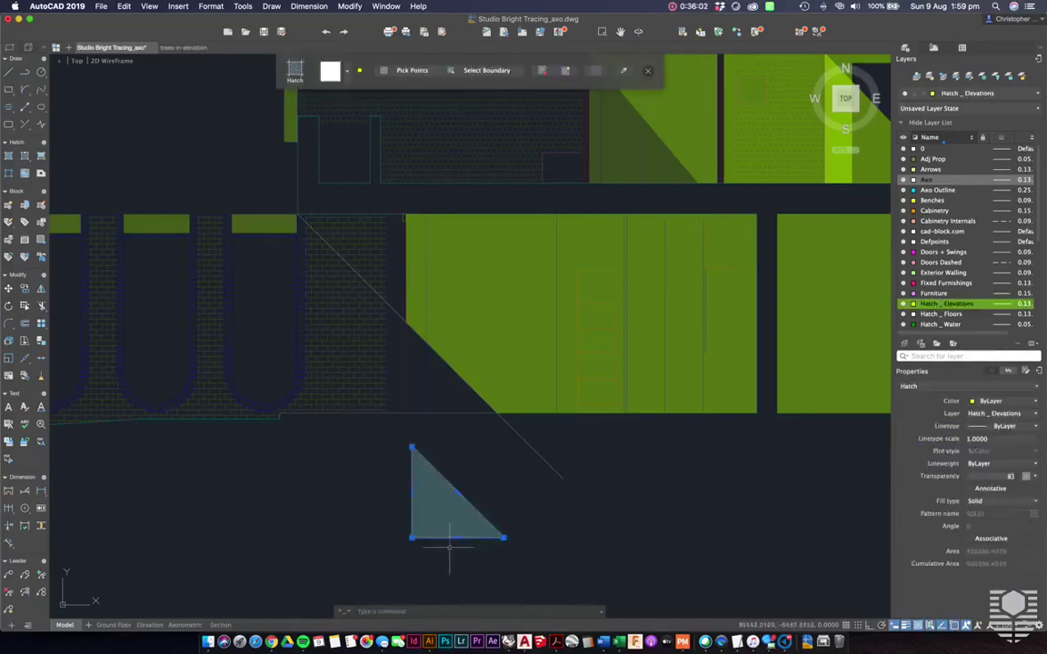
{"action": "type", "text": "m"}
{"action": "key", "text": "Return"}
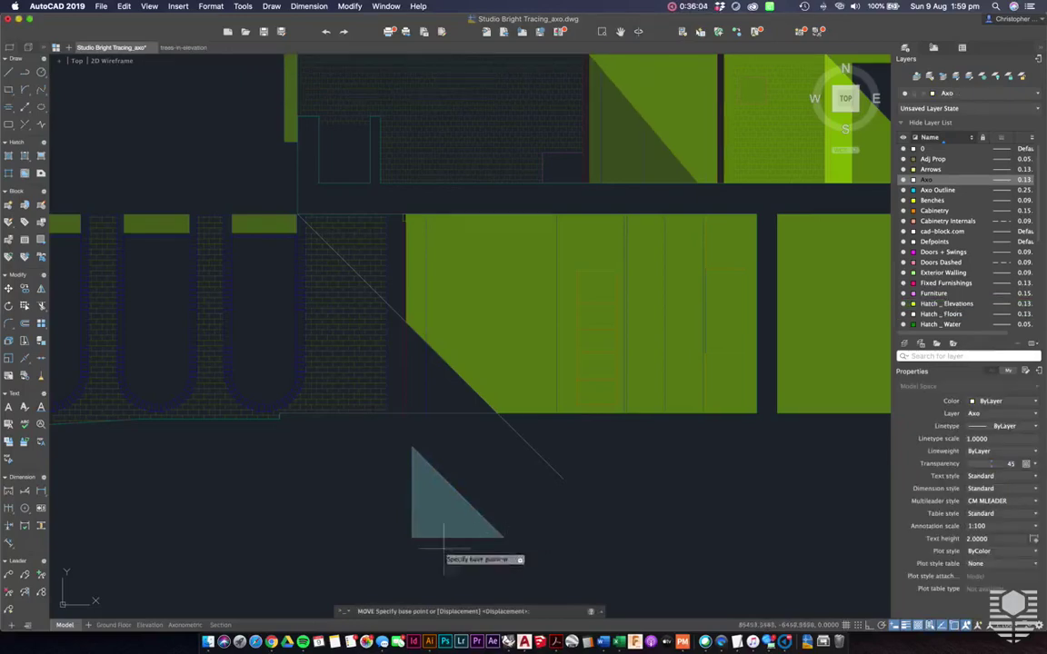
{"action": "left_click", "coordinate": [414, 540]}
{"action": "scroll", "coordinate": [434, 345], "scroll_direction": "up", "scroll_amount": 3}
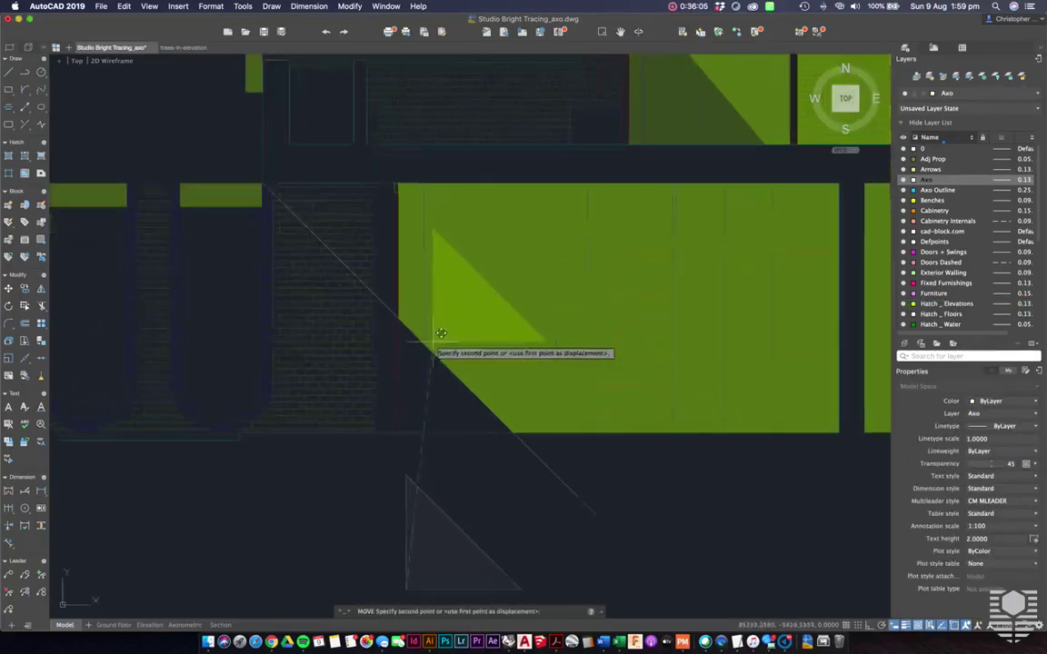
{"action": "scroll", "coordinate": [413, 381], "scroll_direction": "up", "scroll_amount": 1}
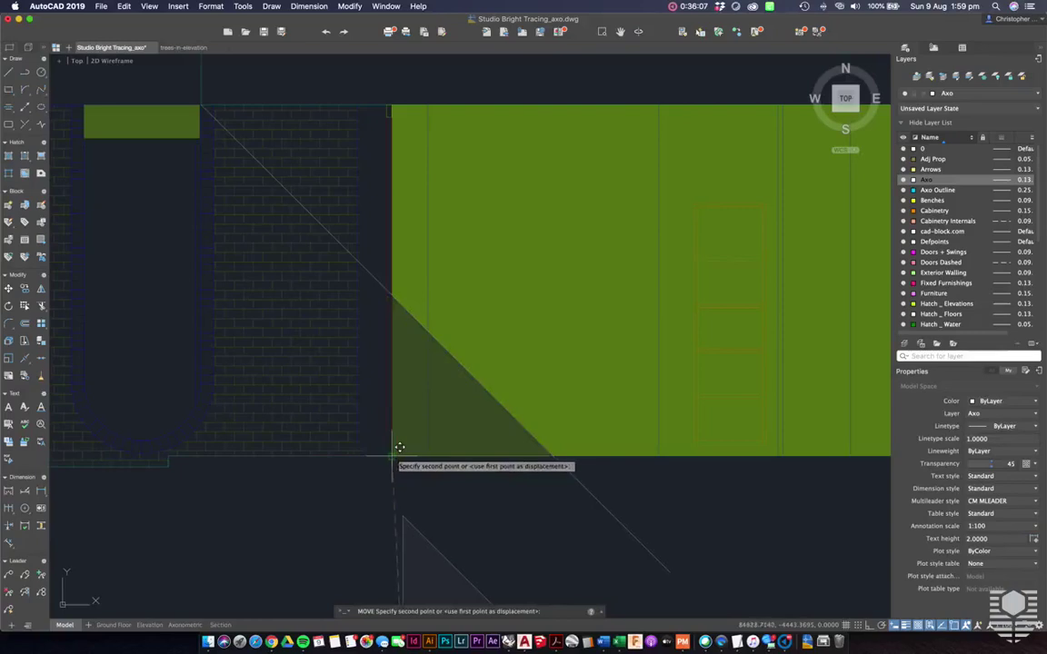
{"action": "left_click", "coordinate": [396, 449]}
Step: Delete the diagonal construction line and the leftover triangle outline below the section
{"action": "scroll", "coordinate": [555, 491], "scroll_direction": "down", "scroll_amount": 1}
{"action": "left_click", "coordinate": [626, 505]}
{"action": "key", "text": "Escape"}
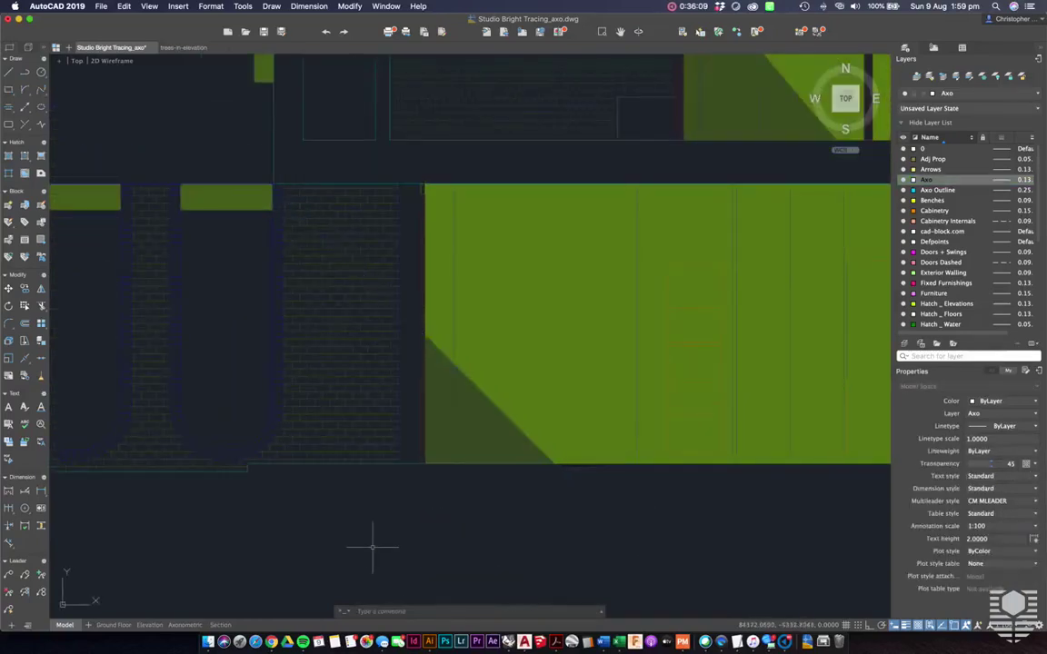
Step: Open the Section layout and review the lower room's diagonal shadow within the whole section
{"action": "scroll", "coordinate": [382, 536], "scroll_direction": "down", "scroll_amount": 3}
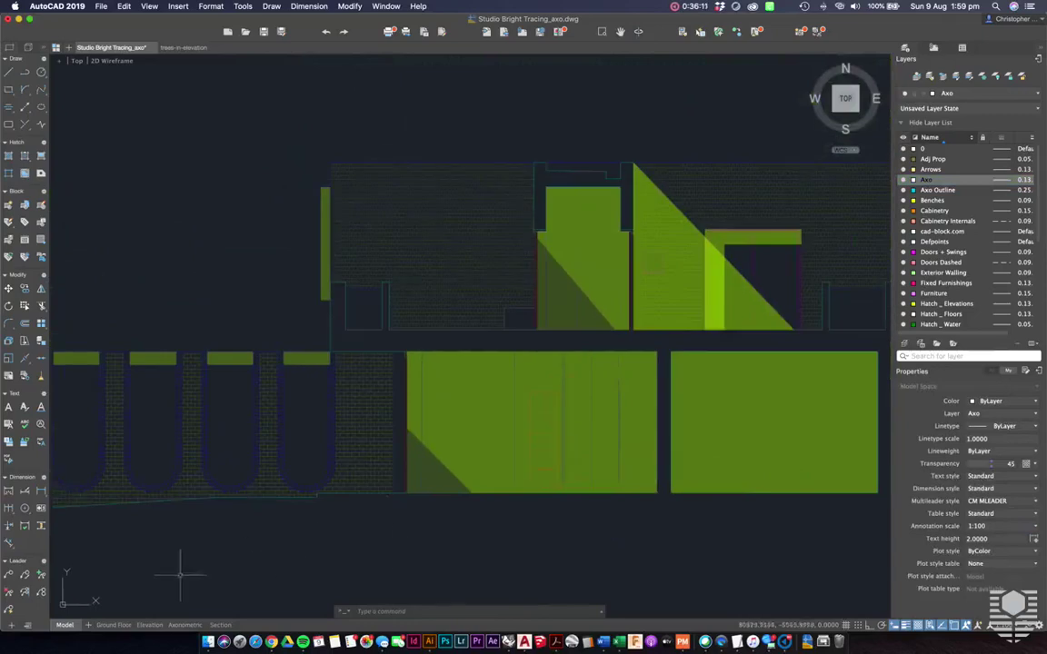
{"action": "scroll", "coordinate": [402, 488], "scroll_direction": "down", "scroll_amount": 8}
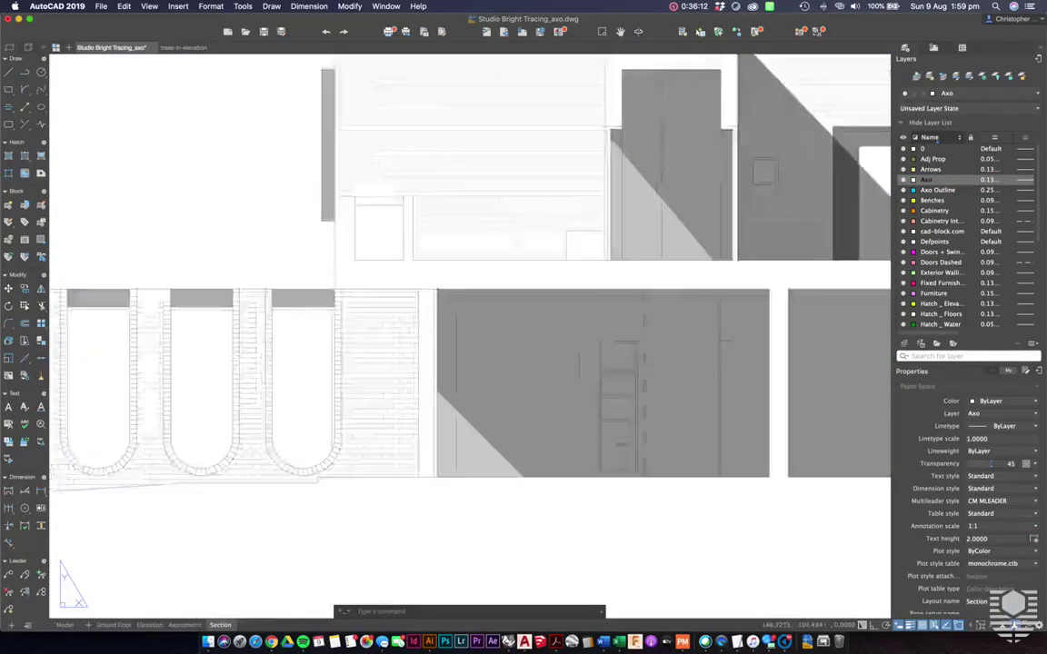
{"action": "scroll", "coordinate": [434, 491], "scroll_direction": "up", "scroll_amount": 5}
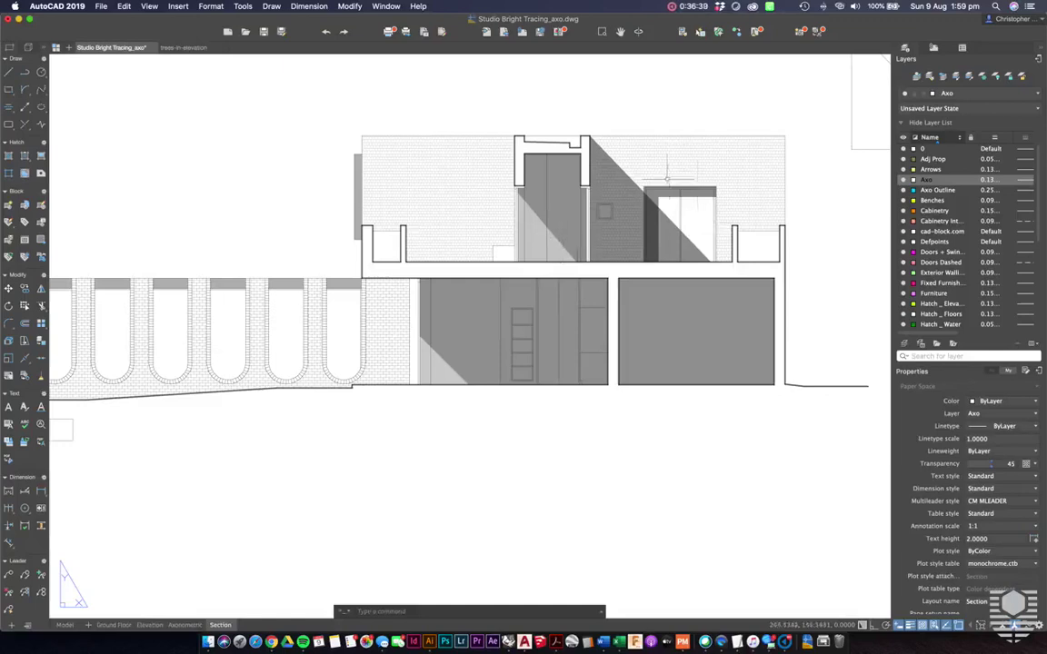
Step: Set the transparency of the L-shaped hatch around the upper-level door opening to 69
{"action": "left_click", "coordinate": [696, 191]}
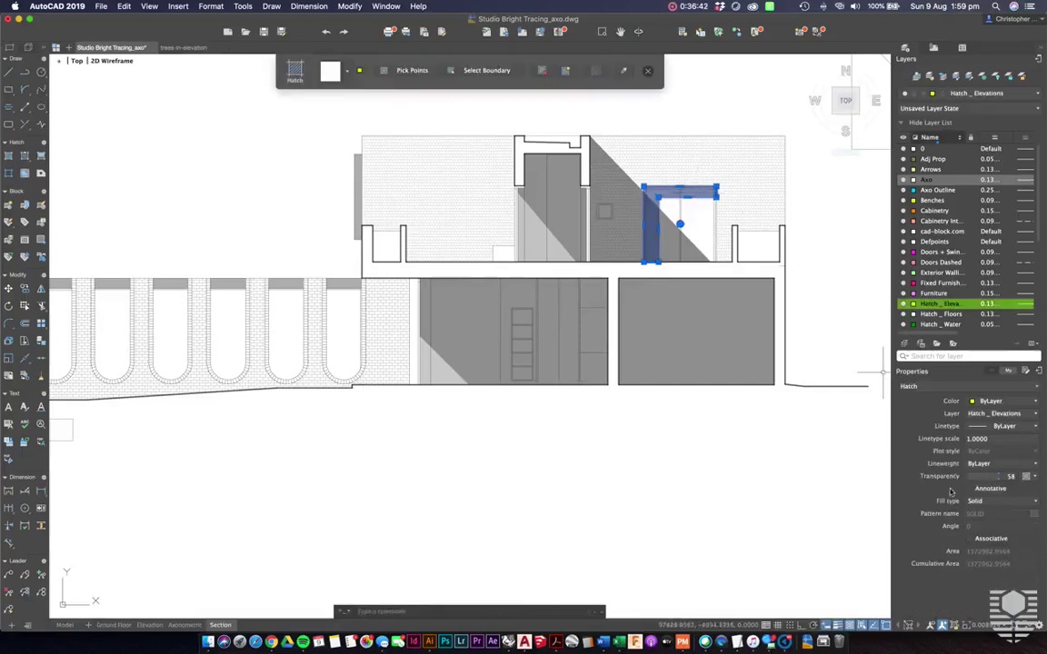
{"action": "left_click", "coordinate": [1004, 478]}
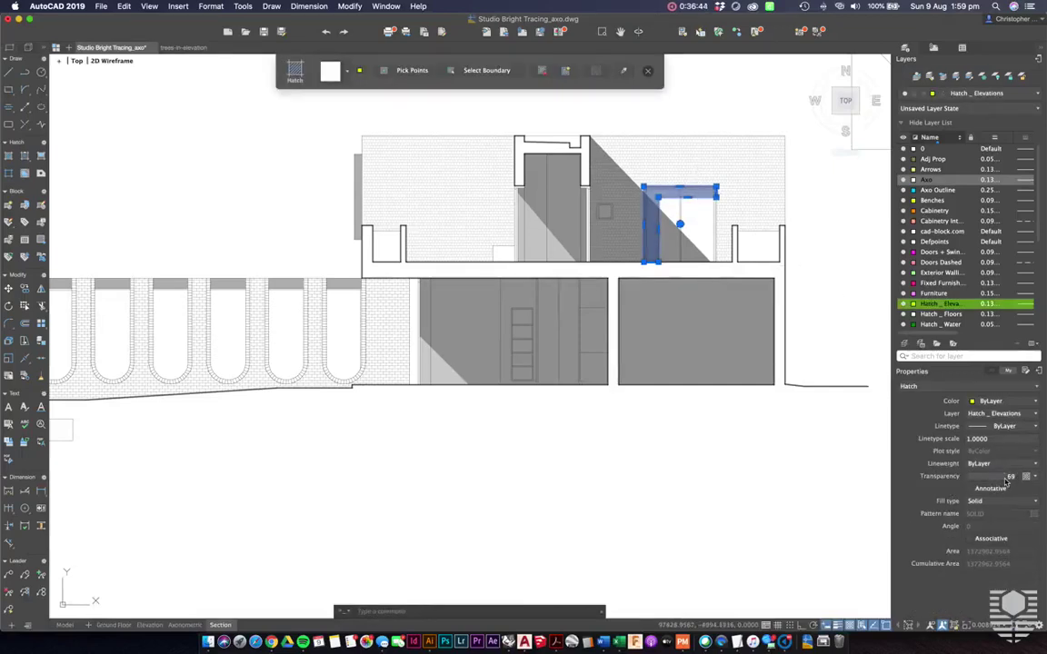
{"action": "key", "text": "Escape"}
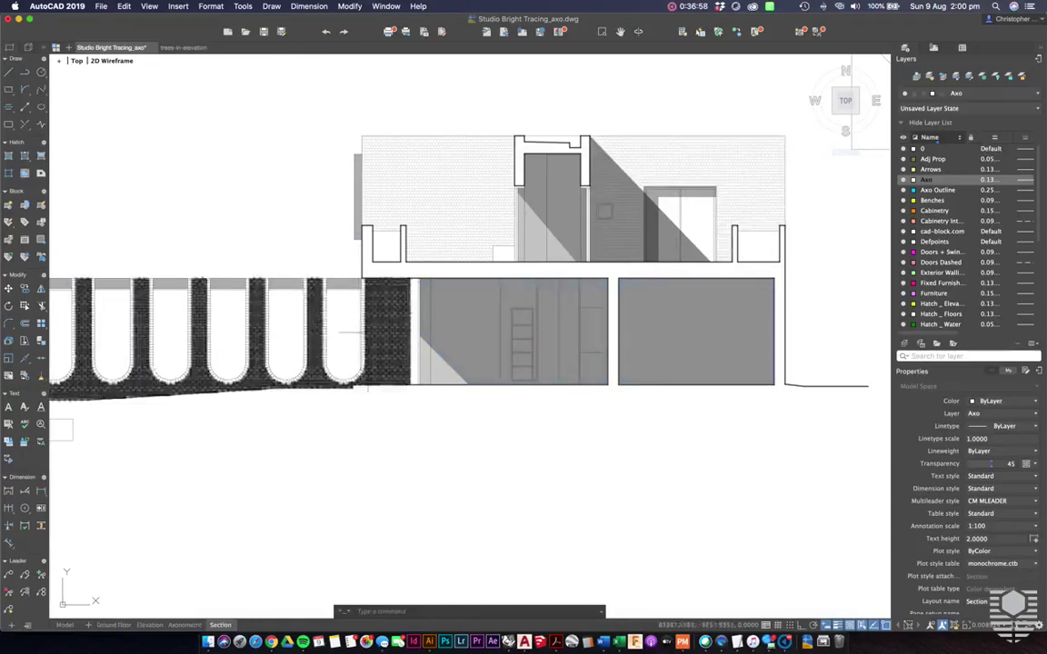
Step: Check the transparency of the light triangular hatch and of the darker shadow hatch beside it in the upper central room
{"action": "scroll", "coordinate": [363, 324], "scroll_direction": "up", "scroll_amount": 4}
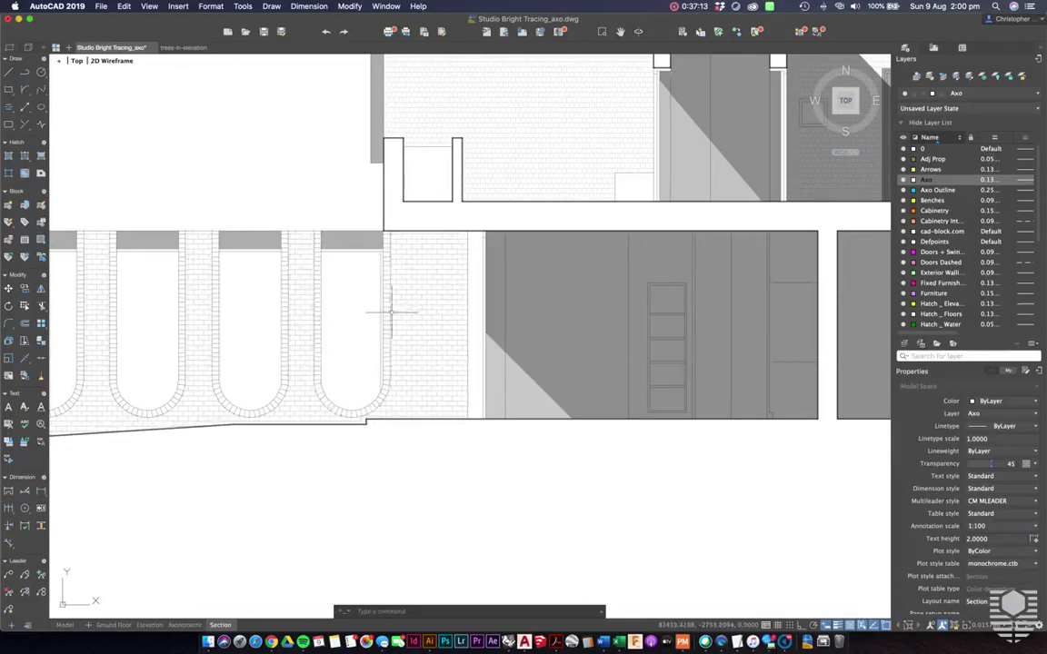
{"action": "scroll", "coordinate": [341, 298], "scroll_direction": "down", "scroll_amount": 1}
{"action": "scroll", "coordinate": [338, 307], "scroll_direction": "down", "scroll_amount": 2}
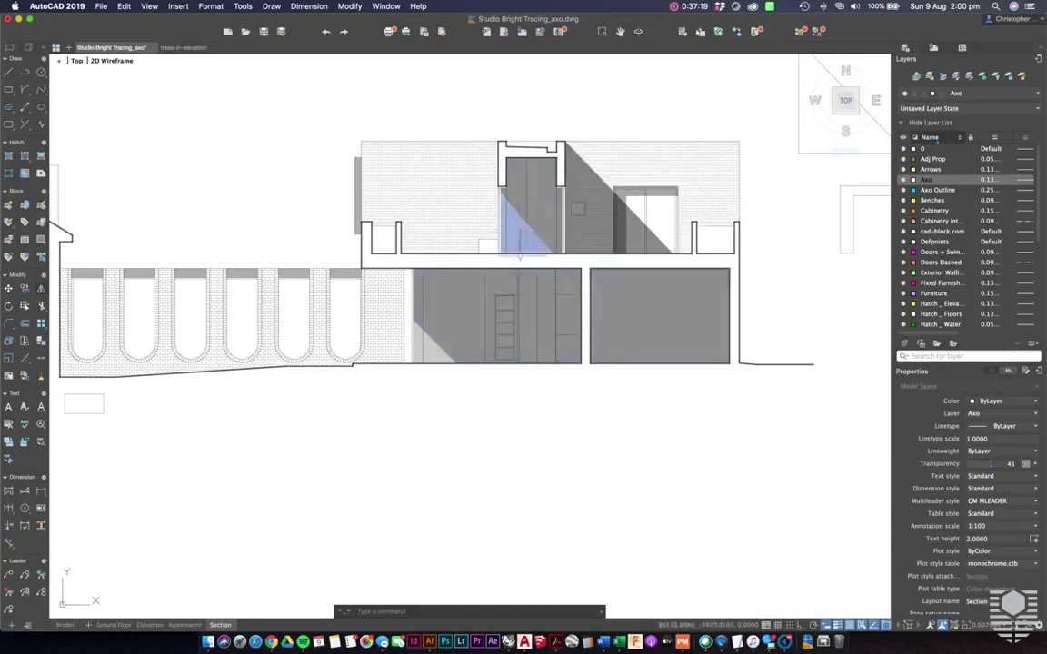
{"action": "scroll", "coordinate": [573, 363], "scroll_direction": "up", "scroll_amount": 2}
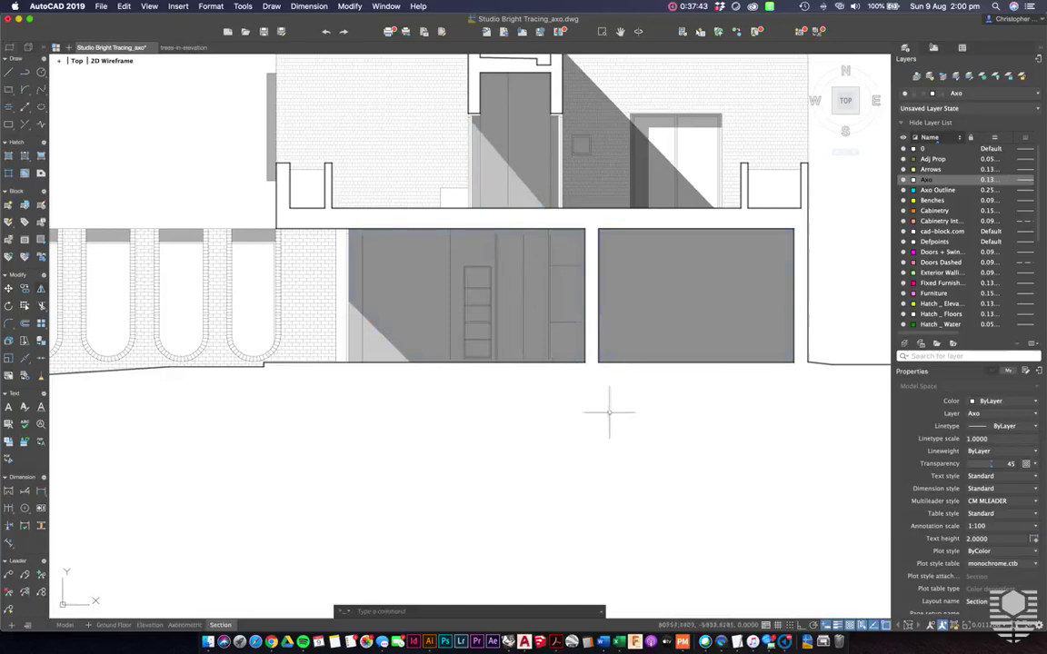
{"action": "left_click", "coordinate": [494, 175]}
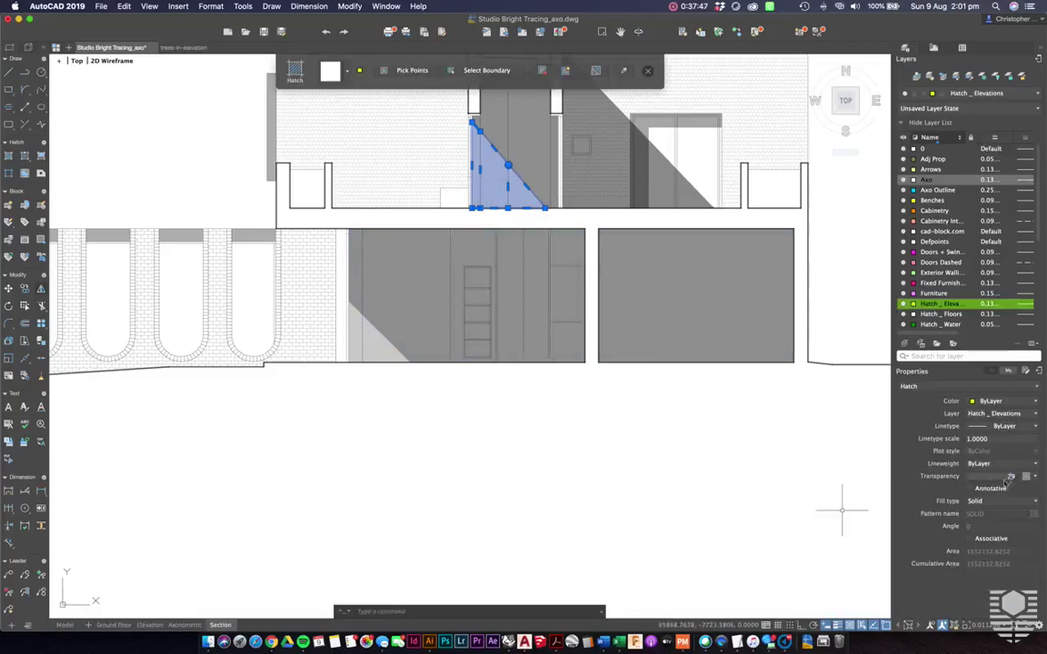
{"action": "left_click", "coordinate": [542, 159]}
{"action": "key", "text": "Escape"}
{"action": "left_click", "coordinate": [530, 172]}
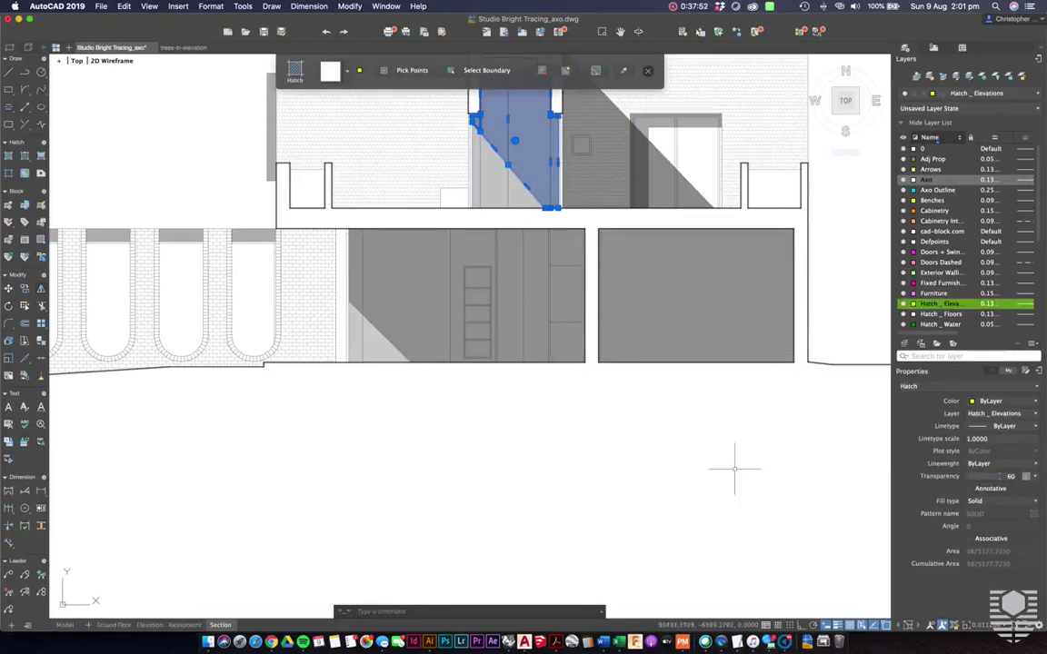
{"action": "key", "text": "Escape"}
Step: Show the whole section with the neighbouring building and return from the viewport to paper space
{"action": "scroll", "coordinate": [734, 469], "scroll_direction": "down", "scroll_amount": 2}
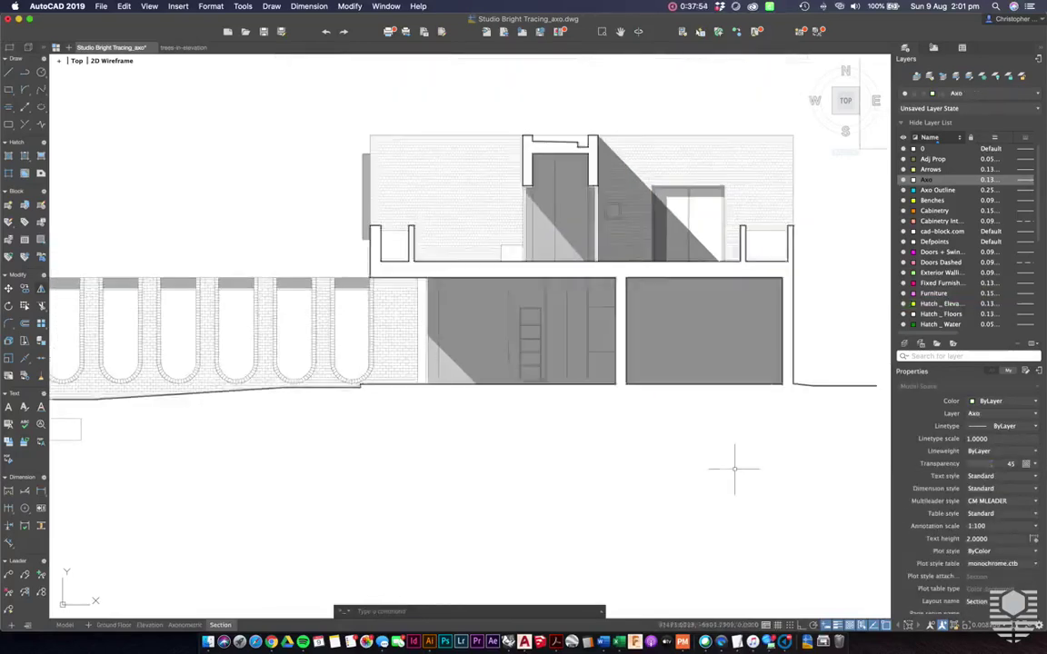
{"action": "scroll", "coordinate": [734, 469], "scroll_direction": "down", "scroll_amount": 1}
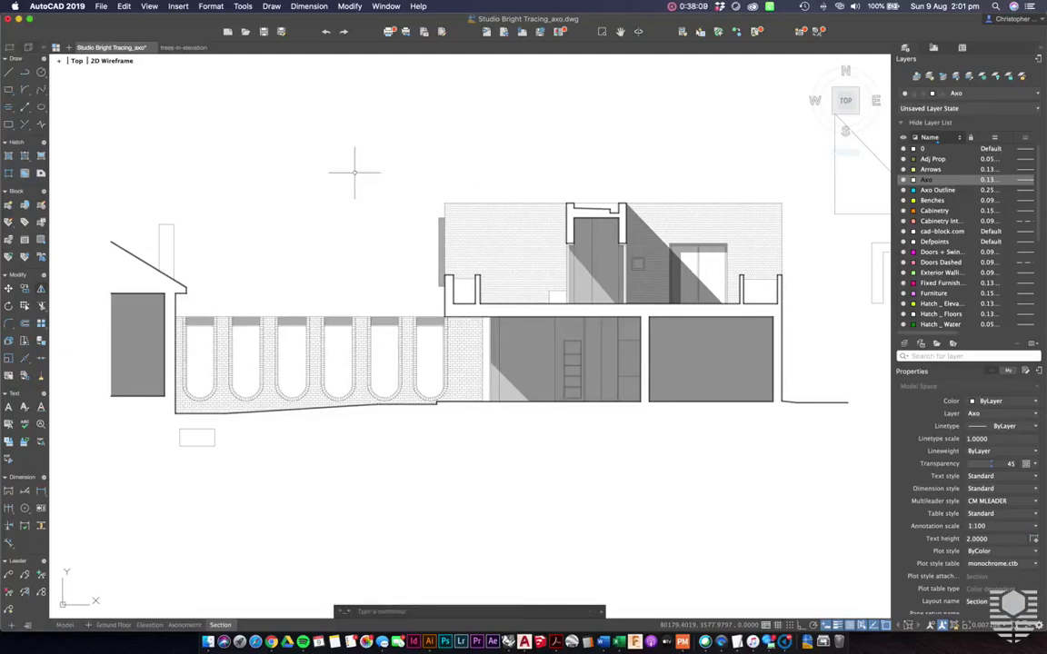
{"action": "type", "text": "psp"}
{"action": "key", "text": "Return"}
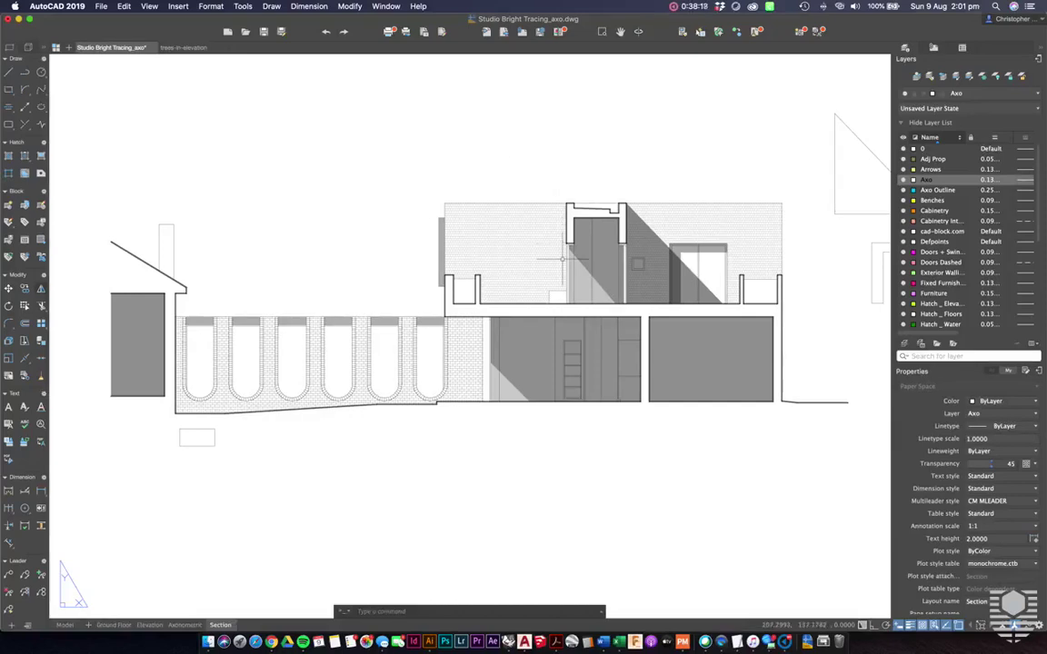
Step: Open the Axonometric layout and examine the trees, people, hatching and outline lineweights in the left axonometric drawing
{"action": "left_click", "coordinate": [185, 625]}
{"action": "scroll", "coordinate": [220, 605], "scroll_direction": "up", "scroll_amount": 3}
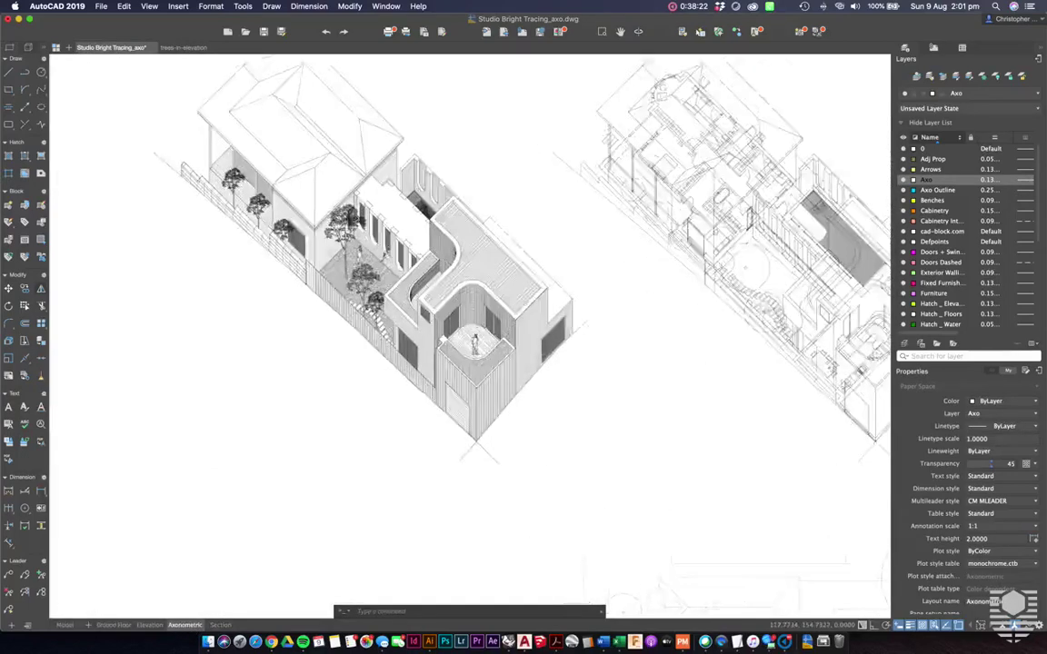
{"action": "scroll", "coordinate": [382, 232], "scroll_direction": "up", "scroll_amount": 4}
{"action": "scroll", "coordinate": [552, 325], "scroll_direction": "down", "scroll_amount": 2}
{"action": "scroll", "coordinate": [552, 324], "scroll_direction": "down", "scroll_amount": 2}
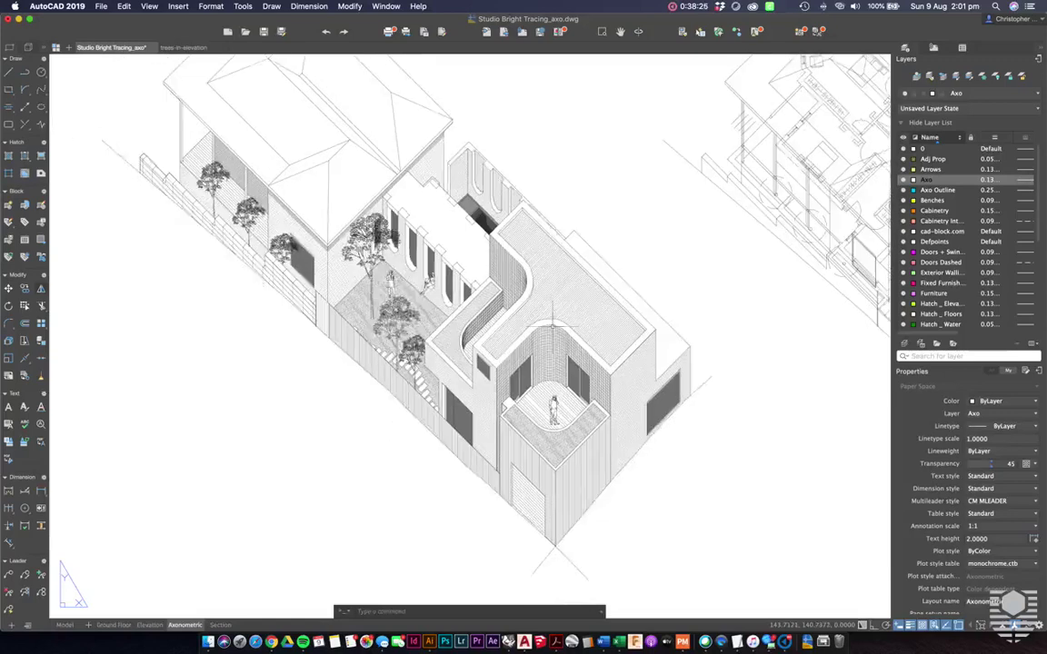
{"action": "scroll", "coordinate": [551, 324], "scroll_direction": "up", "scroll_amount": 2}
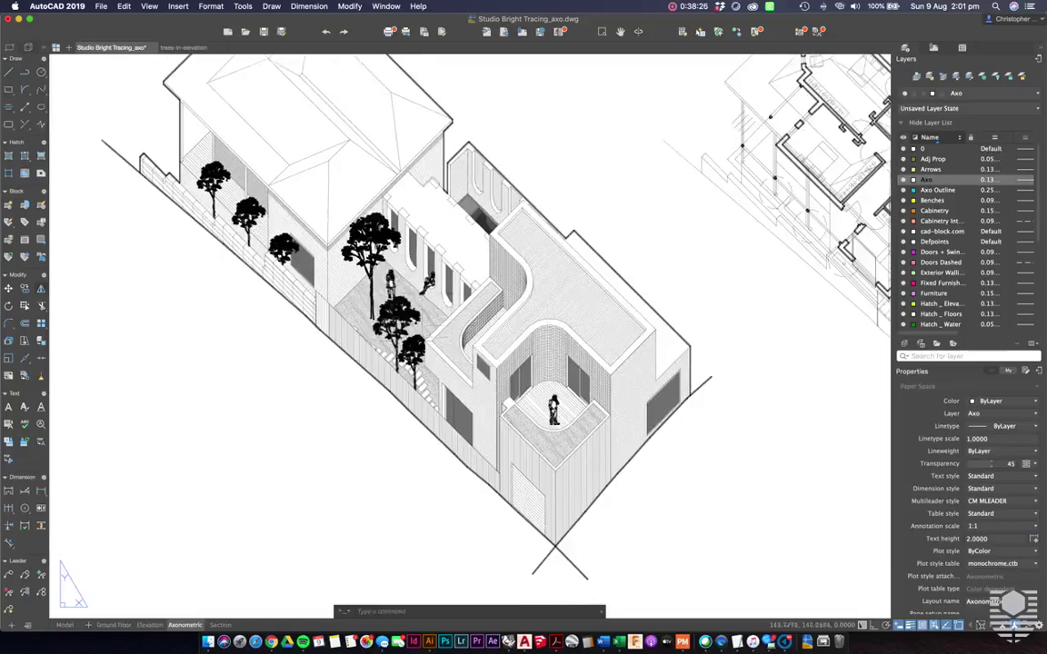
{"action": "scroll", "coordinate": [407, 346], "scroll_direction": "down", "scroll_amount": 1}
{"action": "scroll", "coordinate": [363, 300], "scroll_direction": "down", "scroll_amount": 1}
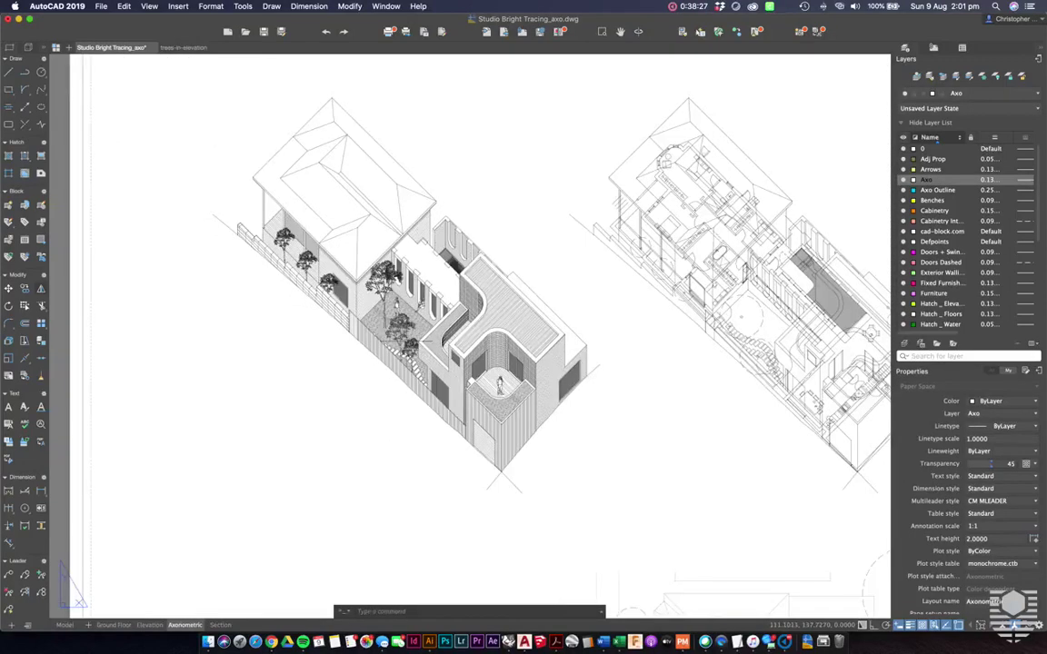
{"action": "scroll", "coordinate": [413, 331], "scroll_direction": "down", "scroll_amount": 1}
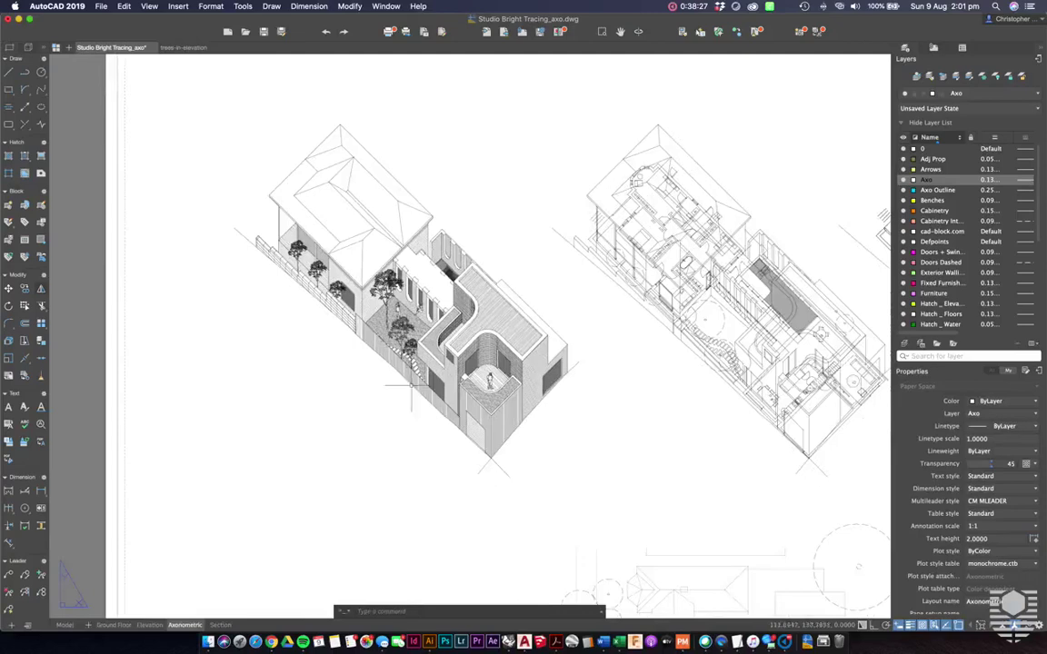
{"action": "scroll", "coordinate": [409, 386], "scroll_direction": "up", "scroll_amount": 4}
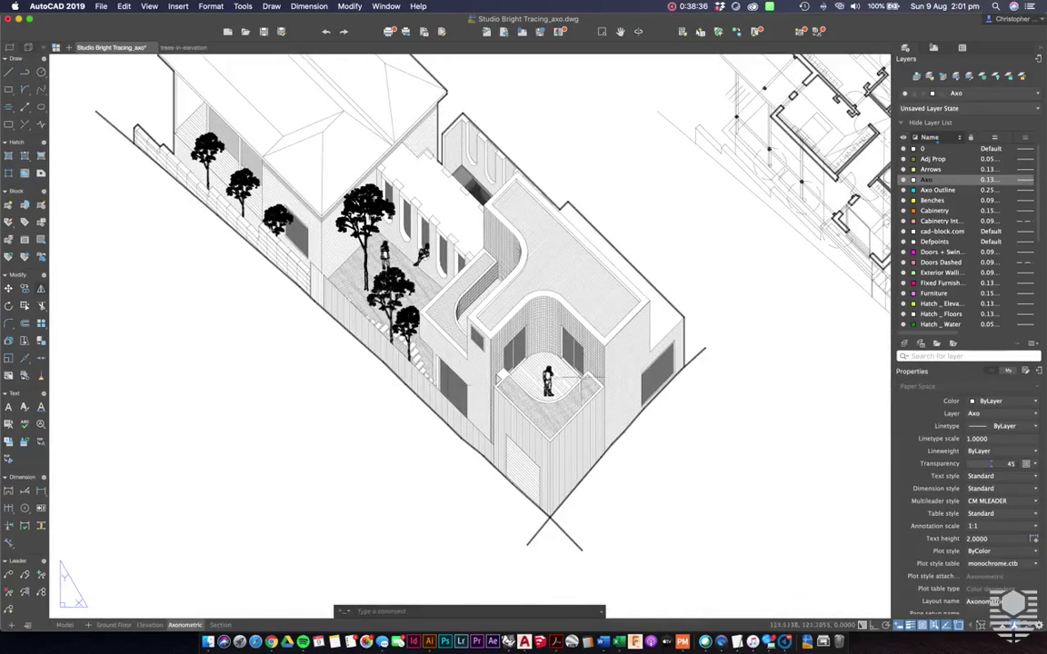
{"action": "scroll", "coordinate": [406, 304], "scroll_direction": "up", "scroll_amount": 5}
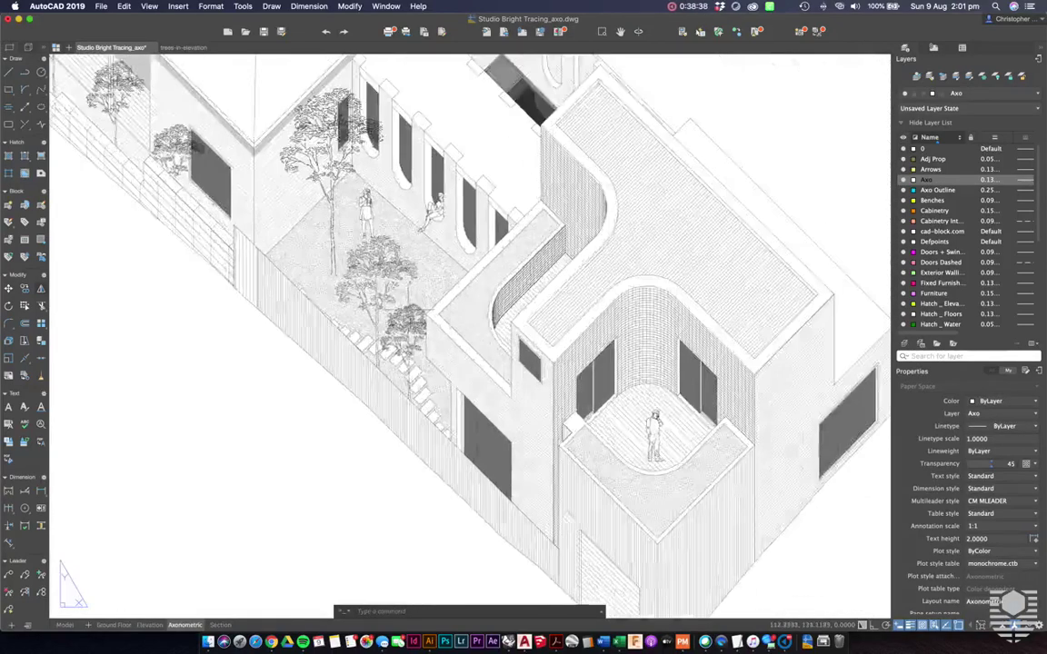
{"action": "scroll", "coordinate": [407, 309], "scroll_direction": "down", "scroll_amount": 3}
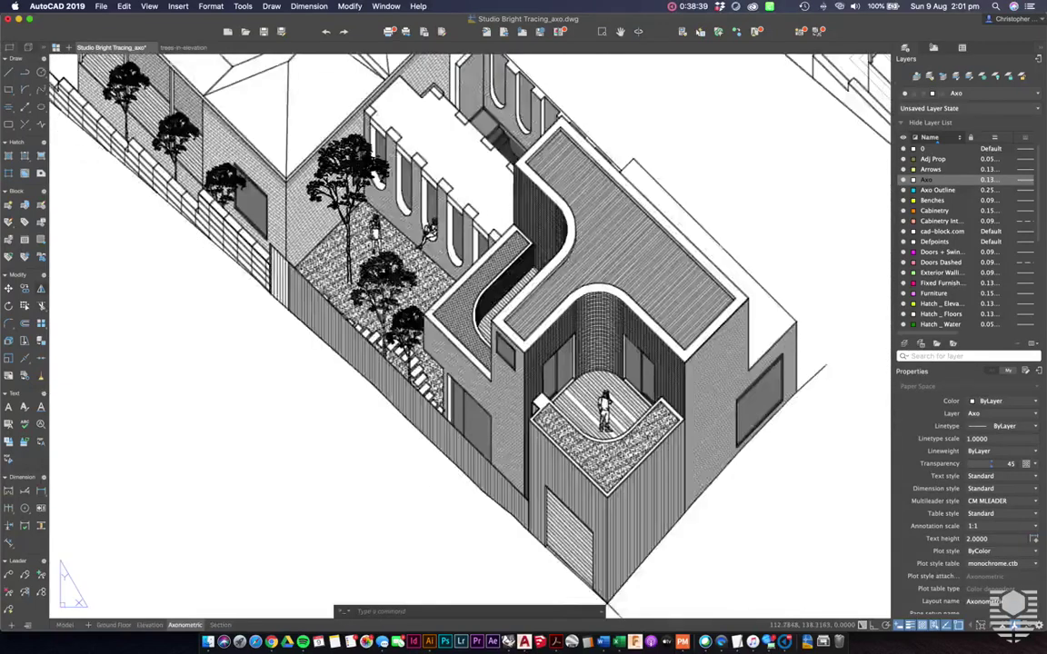
{"action": "scroll", "coordinate": [414, 321], "scroll_direction": "down", "scroll_amount": 1}
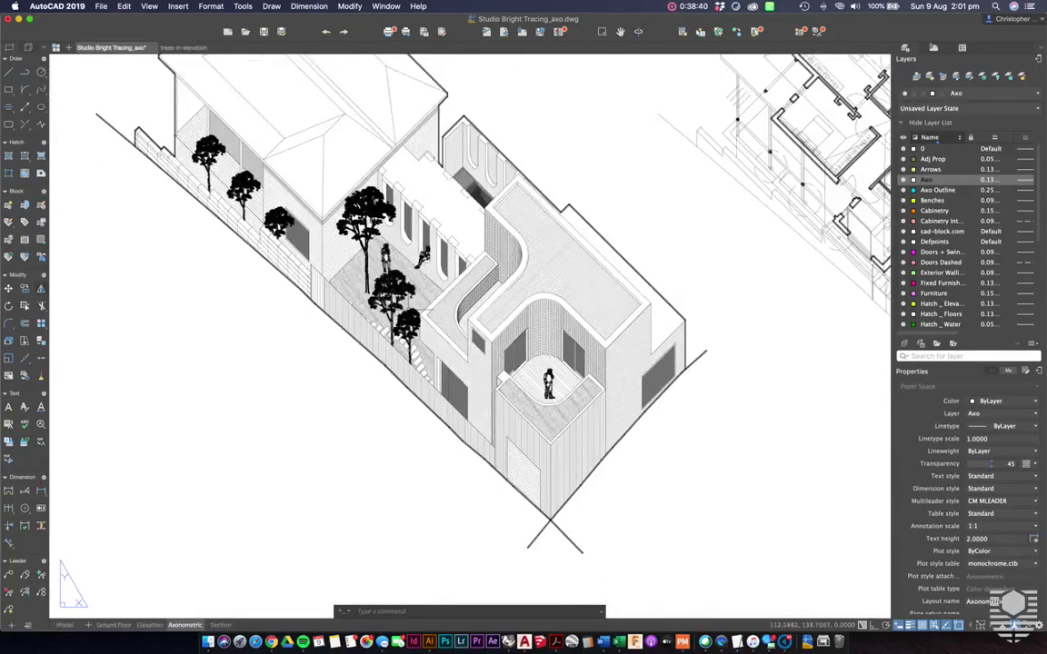
{"action": "scroll", "coordinate": [409, 323], "scroll_direction": "down", "scroll_amount": 1}
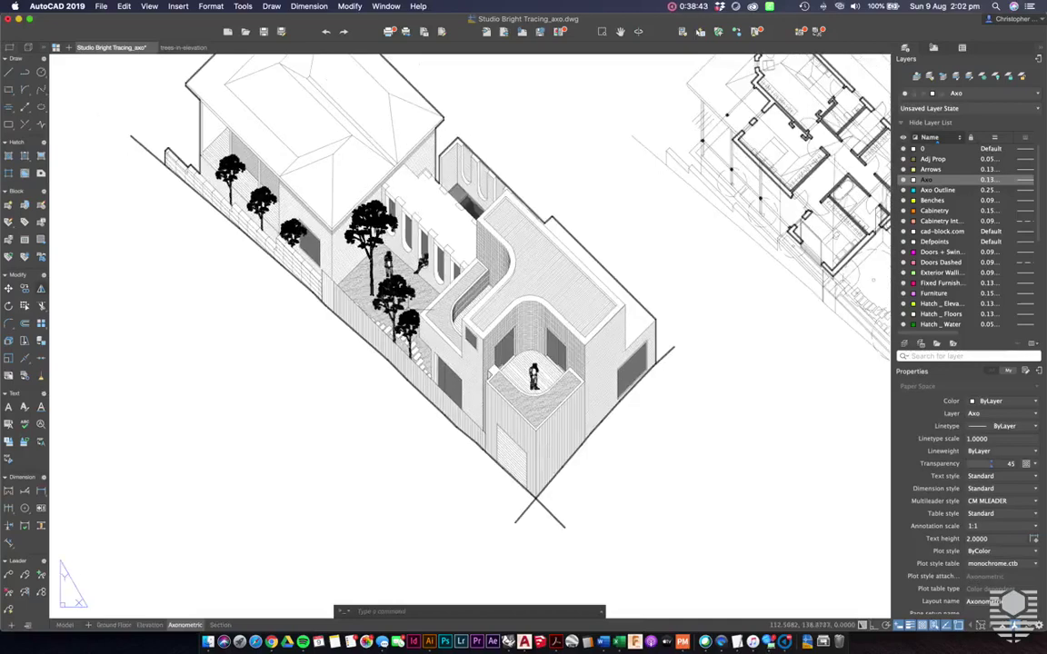
{"action": "scroll", "coordinate": [407, 310], "scroll_direction": "down", "scroll_amount": 3}
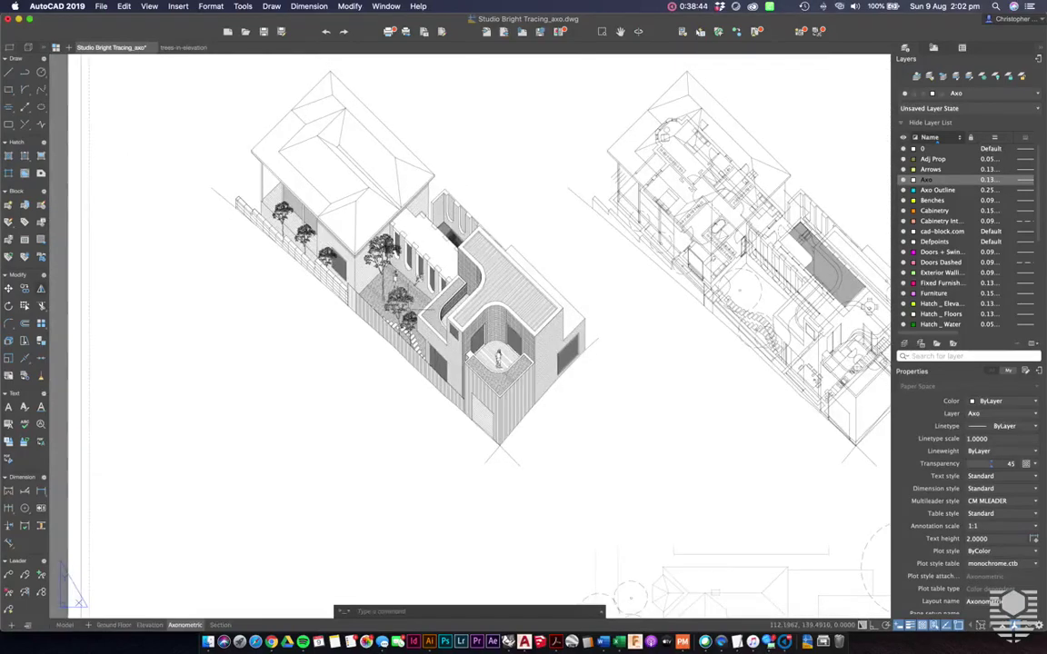
Step: Switch to Chrome and compare the cad-block.com Trees in Elevation page with the pimpmydrawing.com people library
{"action": "key", "text": "ctrl+Left"}
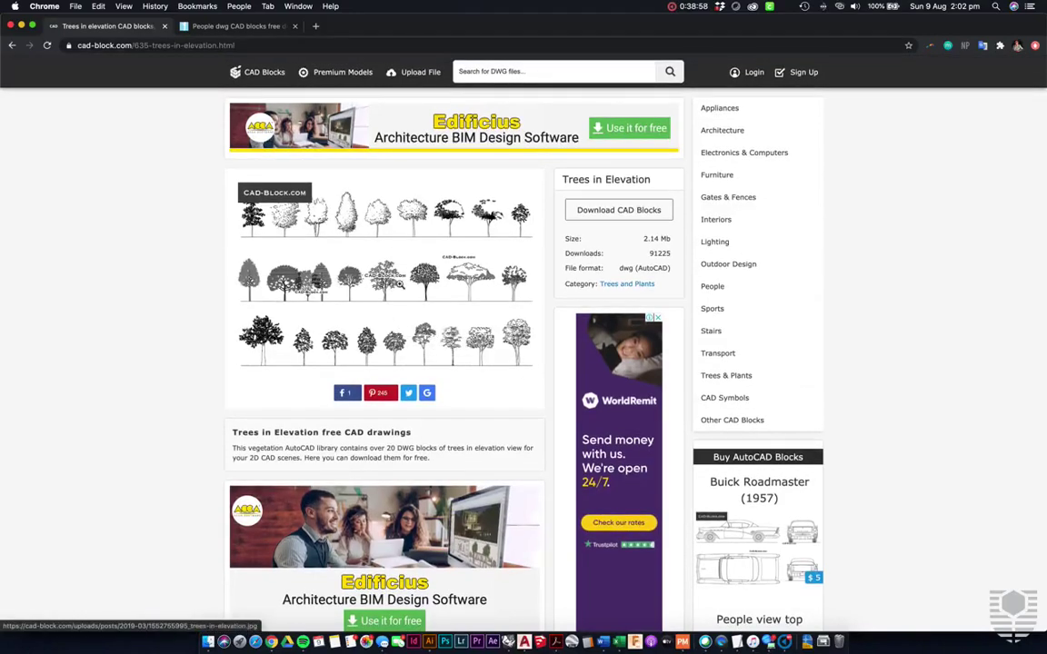
{"action": "left_click", "coordinate": [209, 25]}
{"action": "mouse_move", "coordinate": [608, 382]}
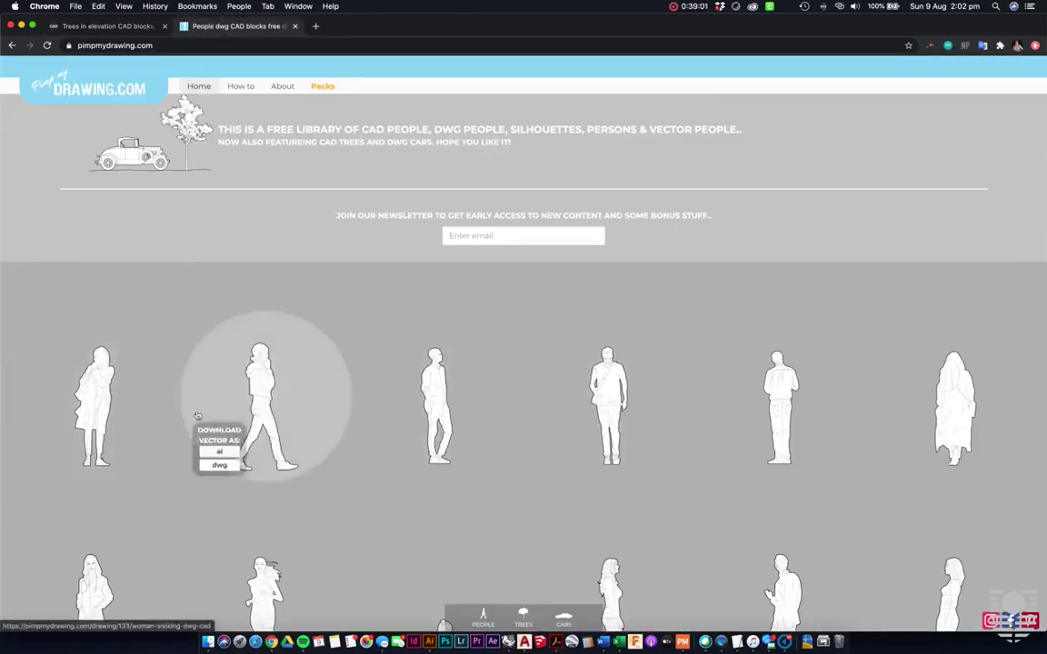
{"action": "left_click", "coordinate": [109, 25]}
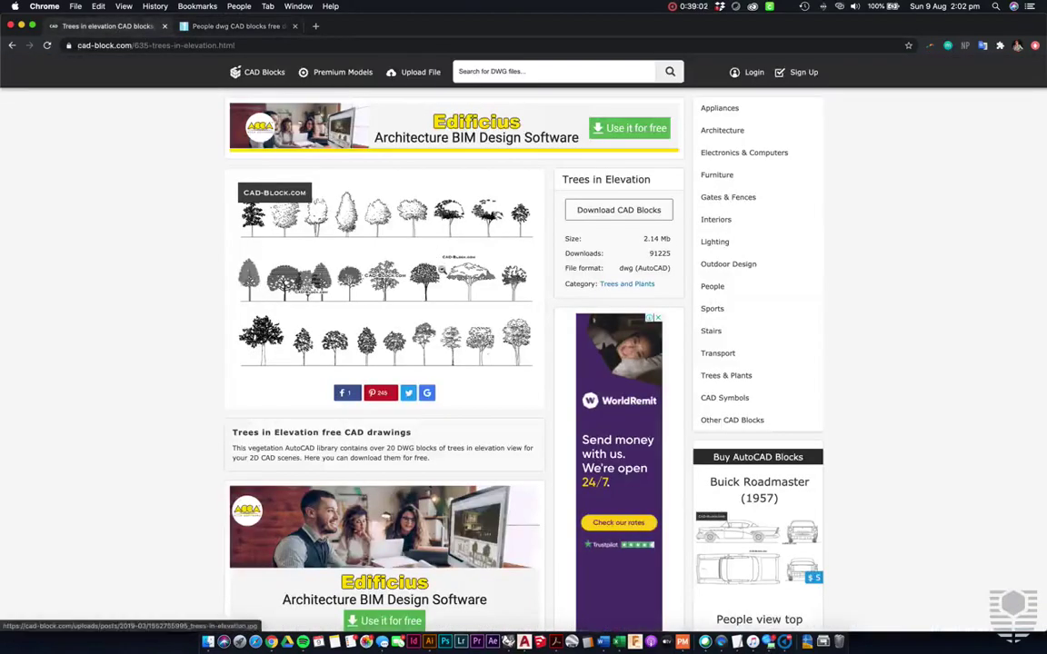
{"action": "scroll", "coordinate": [494, 363], "scroll_direction": "down", "scroll_amount": 1}
Step: Open the downloaded trees-in-elevation.dwg as read-only in AutoCAD and select the sixth tree block in the lowest row
{"action": "left_click", "coordinate": [806, 643]}
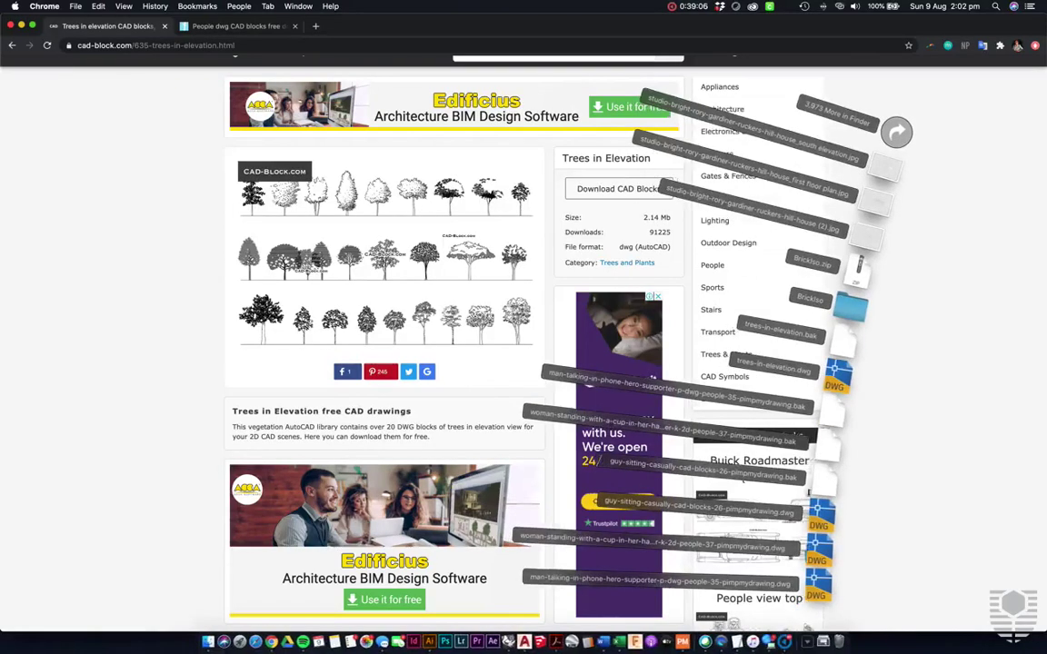
{"action": "left_click", "coordinate": [837, 387]}
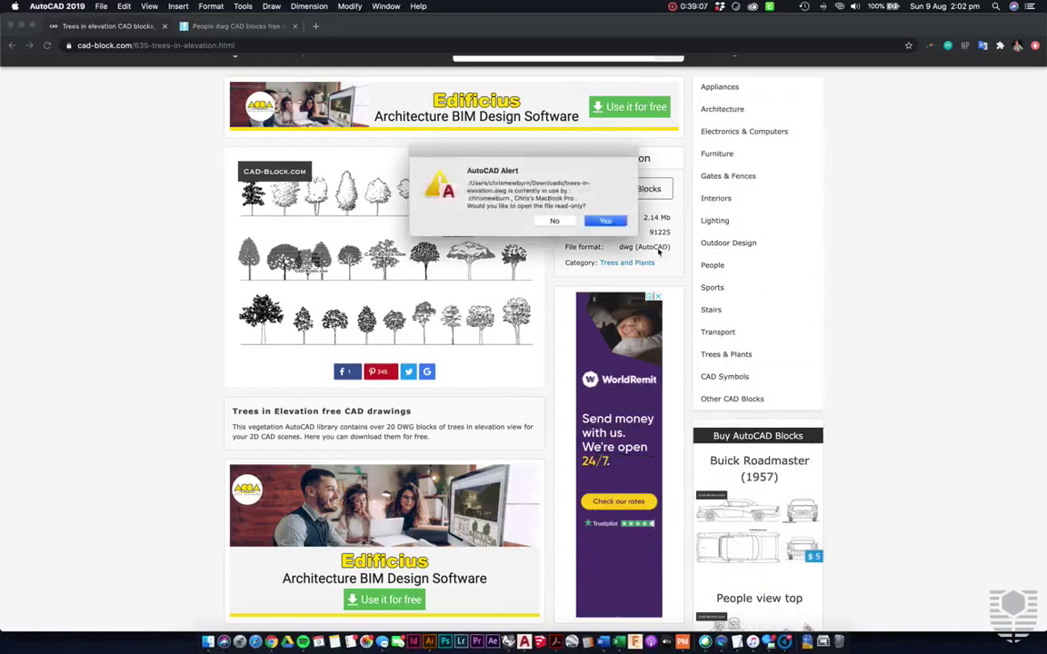
{"action": "left_click", "coordinate": [607, 222]}
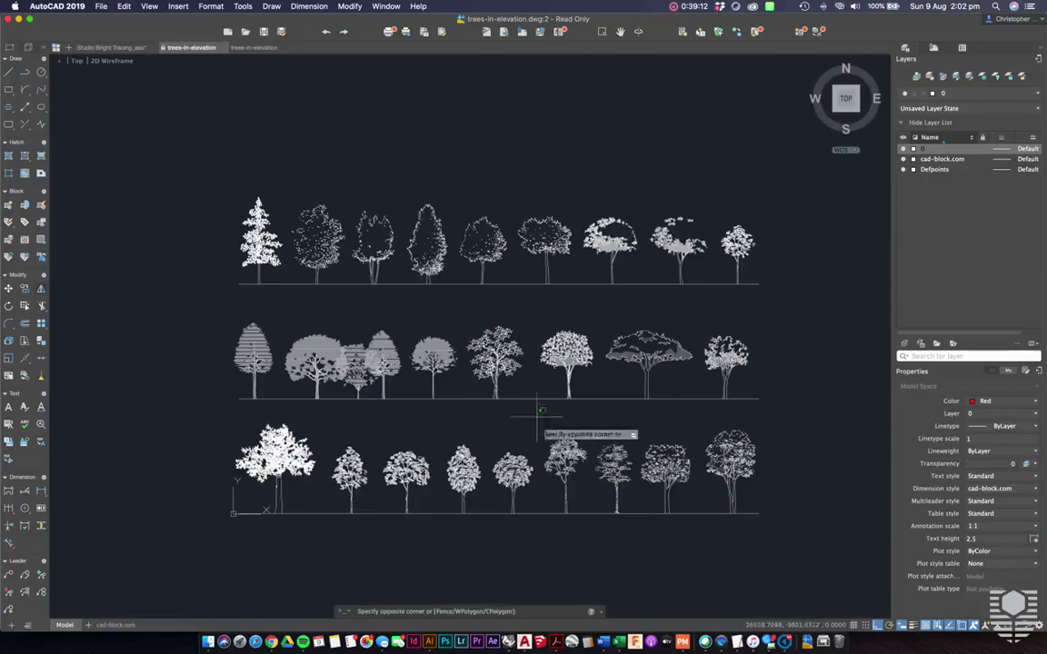
{"action": "left_click", "coordinate": [570, 504]}
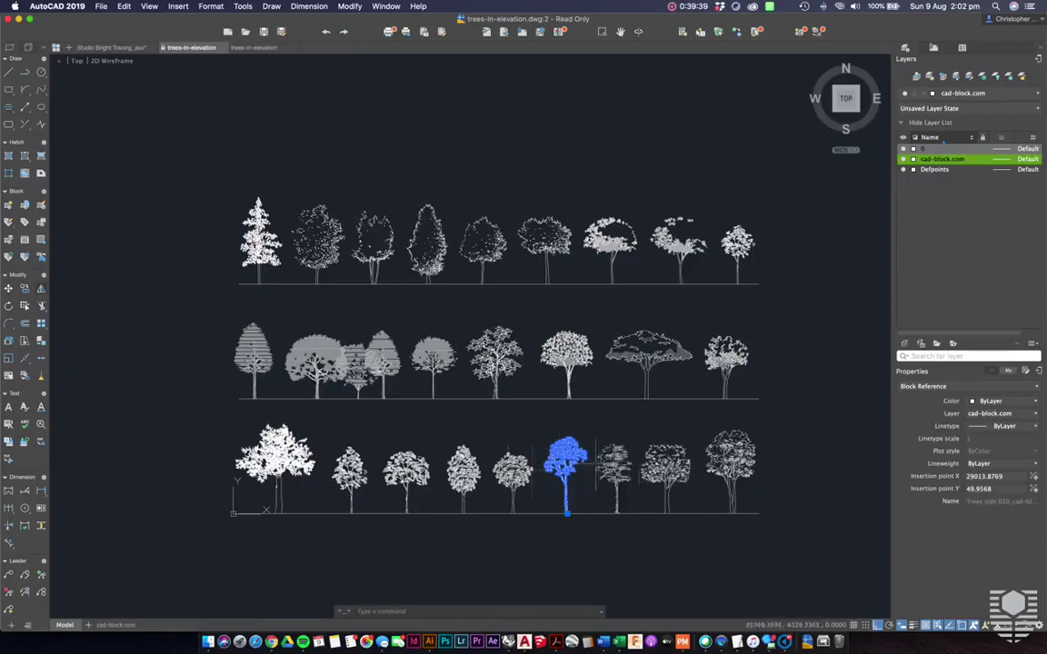
Step: Return to the Studio Bright Tracing_axo drawing and examine the trees placed in the courtyard and along the side fence
{"action": "left_click", "coordinate": [110, 47]}
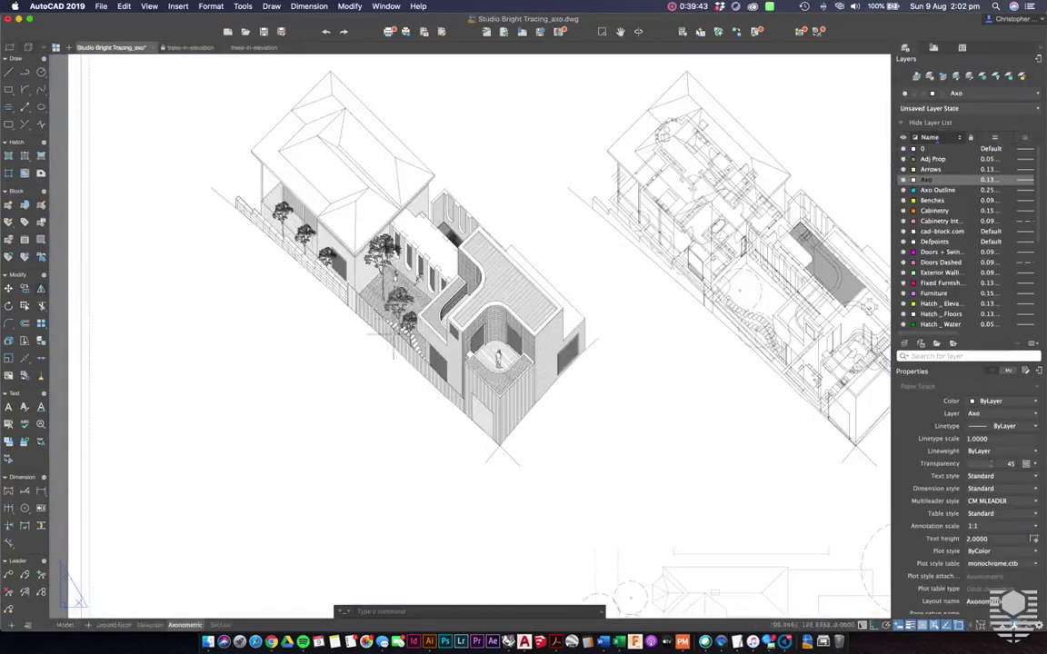
{"action": "scroll", "coordinate": [354, 309], "scroll_direction": "up", "scroll_amount": 3}
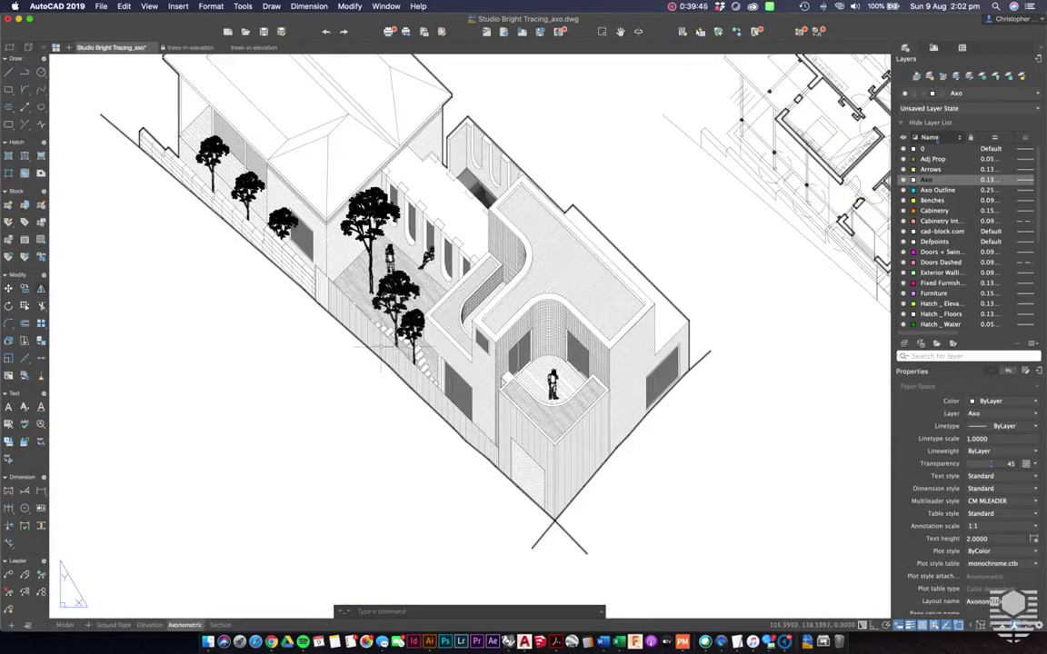
{"action": "scroll", "coordinate": [368, 346], "scroll_direction": "down", "scroll_amount": 3}
{"action": "scroll", "coordinate": [345, 272], "scroll_direction": "down", "scroll_amount": 2}
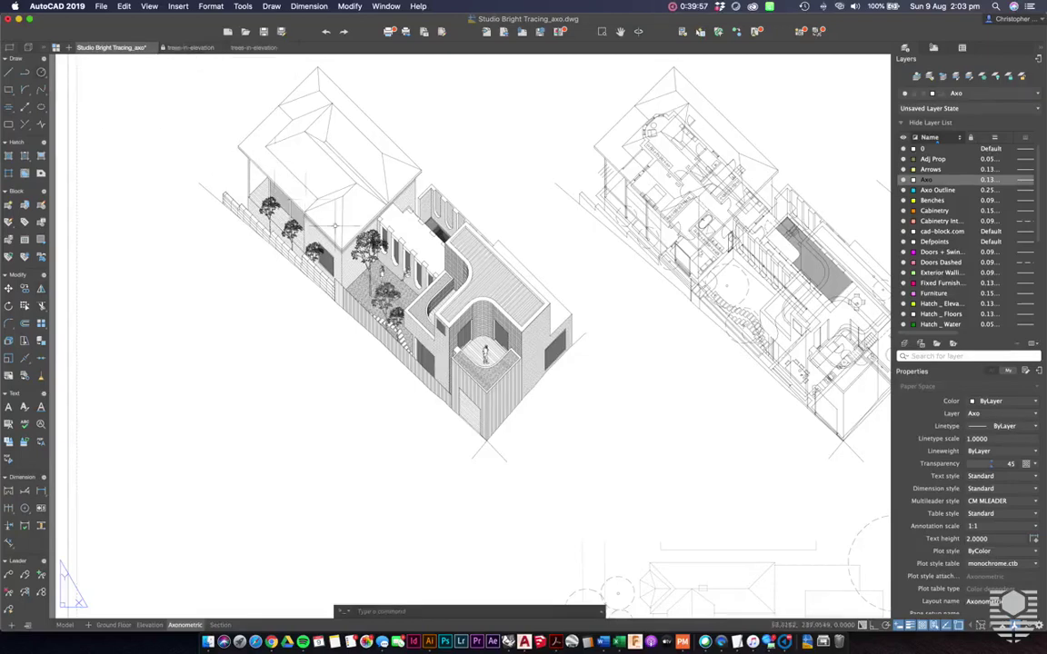
{"action": "scroll", "coordinate": [334, 230], "scroll_direction": "up", "scroll_amount": 3}
{"action": "scroll", "coordinate": [392, 244], "scroll_direction": "up", "scroll_amount": 4}
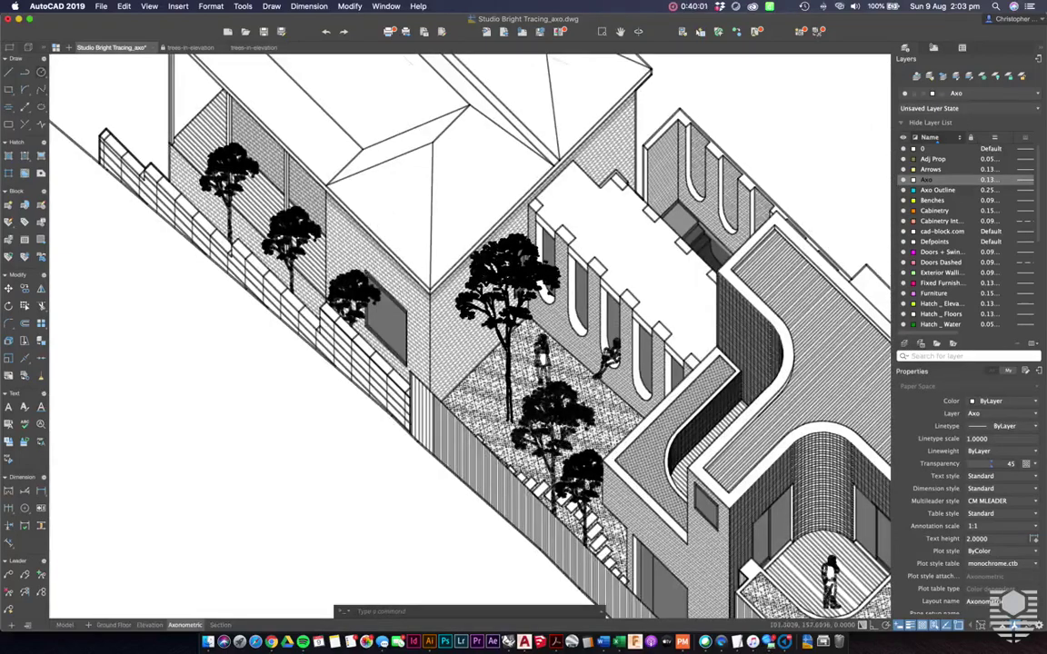
{"action": "scroll", "coordinate": [500, 303], "scroll_direction": "down", "scroll_amount": 4}
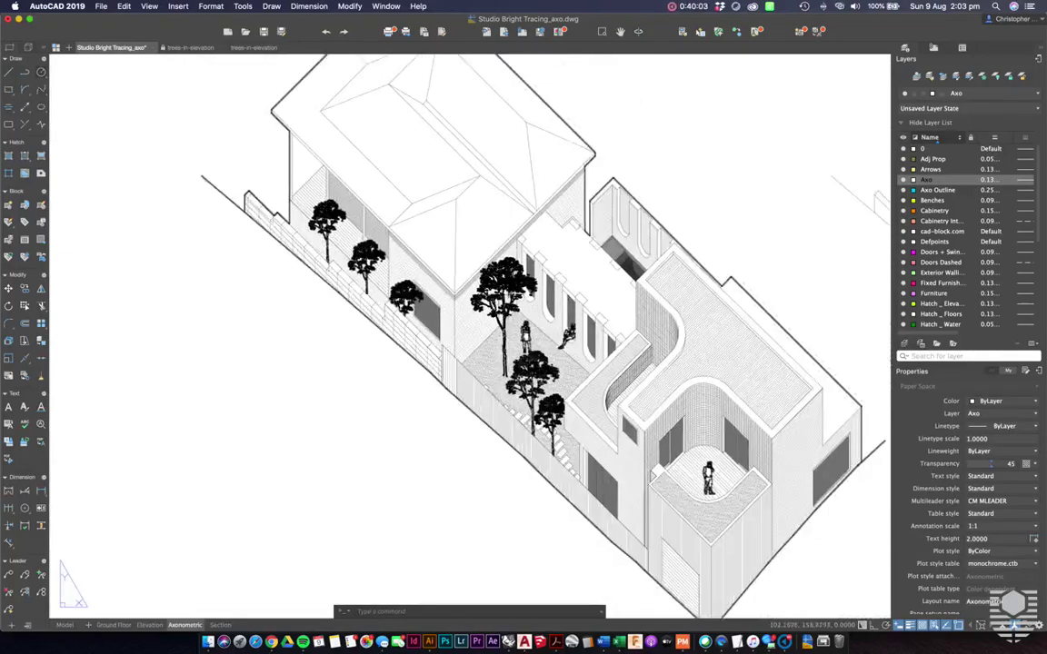
{"action": "scroll", "coordinate": [496, 302], "scroll_direction": "down", "scroll_amount": 1}
Step: Review the tree blocks in the trees-in-elevation drawing and return to the Studio Bright Tracing_axo drawing
{"action": "left_click", "coordinate": [251, 48]}
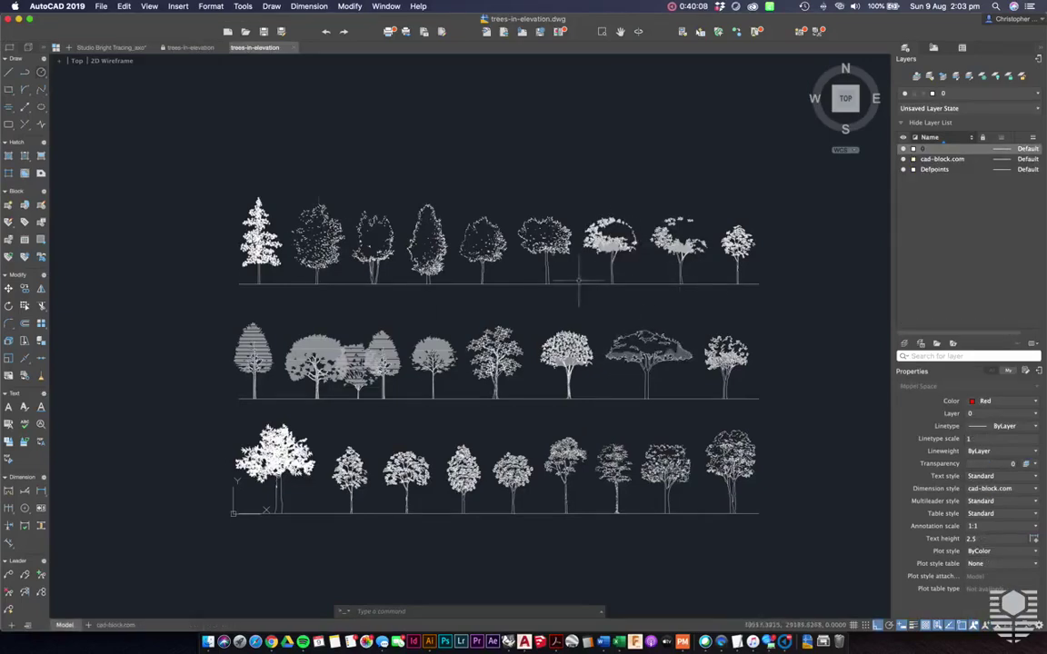
{"action": "left_click", "coordinate": [104, 47]}
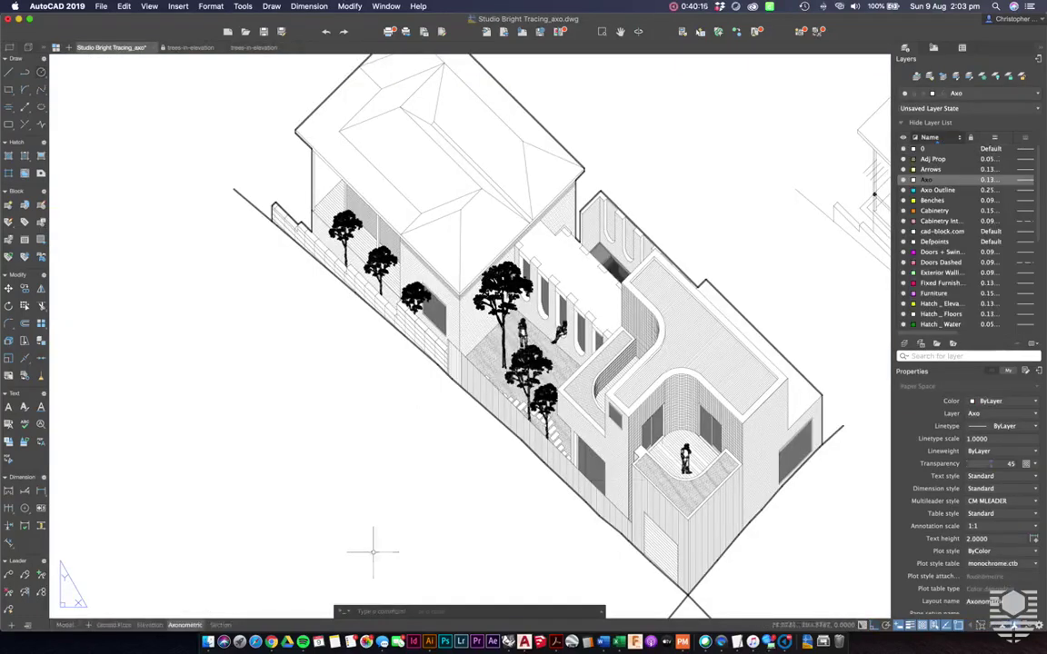
Step: Switch to Chrome and browse the range of people silhouettes offered for download on pimpmydrawing.com
{"action": "key", "text": "ctrl+Left"}
{"action": "left_click", "coordinate": [232, 25]}
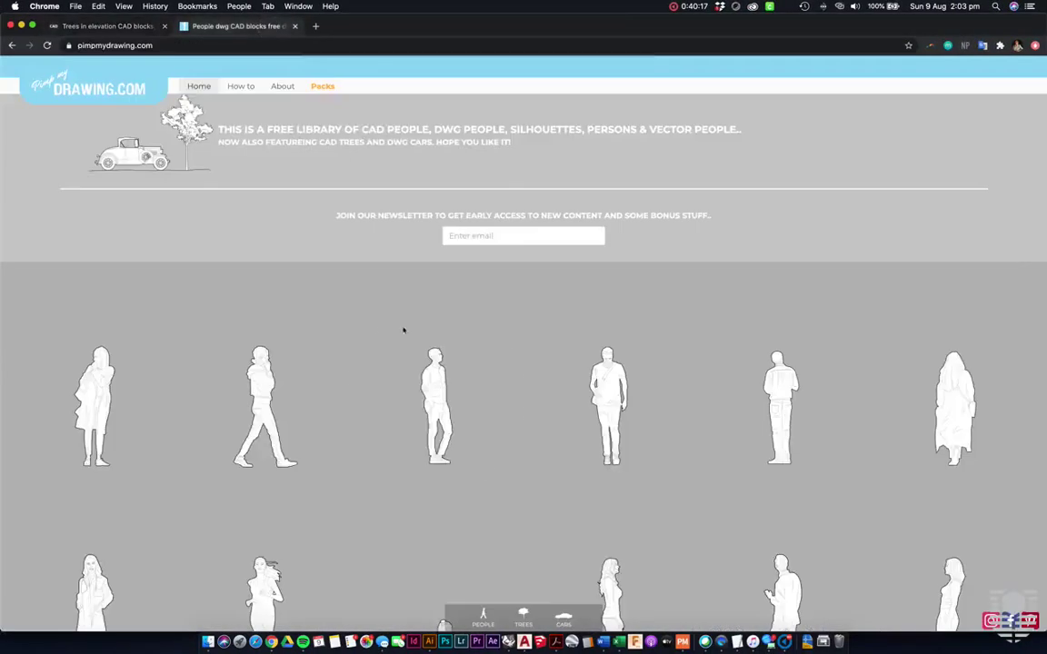
{"action": "scroll", "coordinate": [413, 356], "scroll_direction": "down", "scroll_amount": 2}
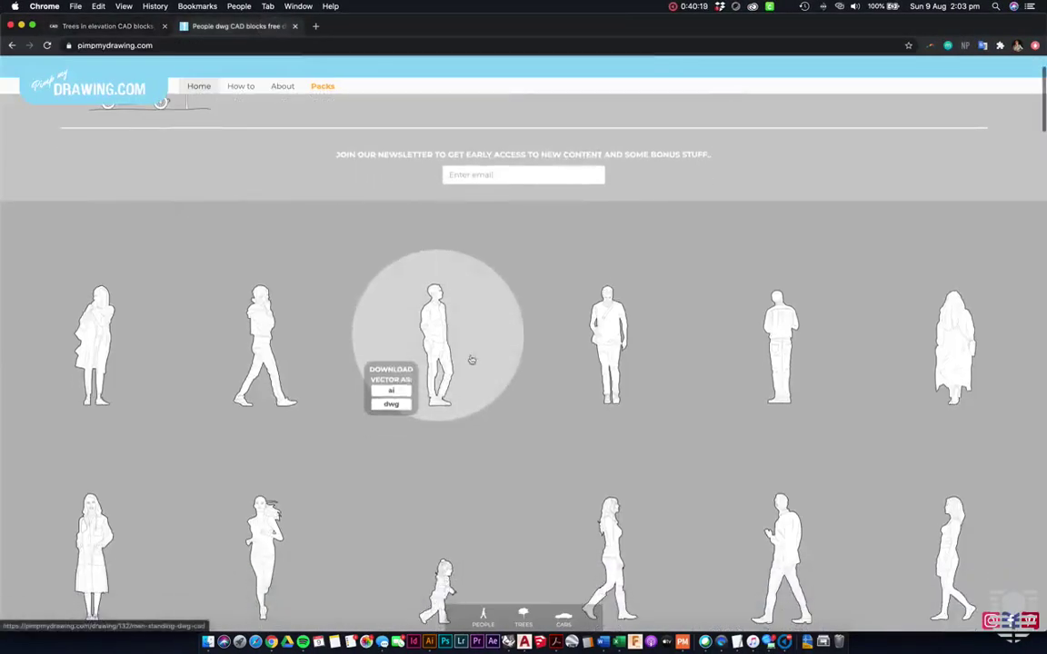
{"action": "scroll", "coordinate": [594, 387], "scroll_direction": "down", "scroll_amount": 3}
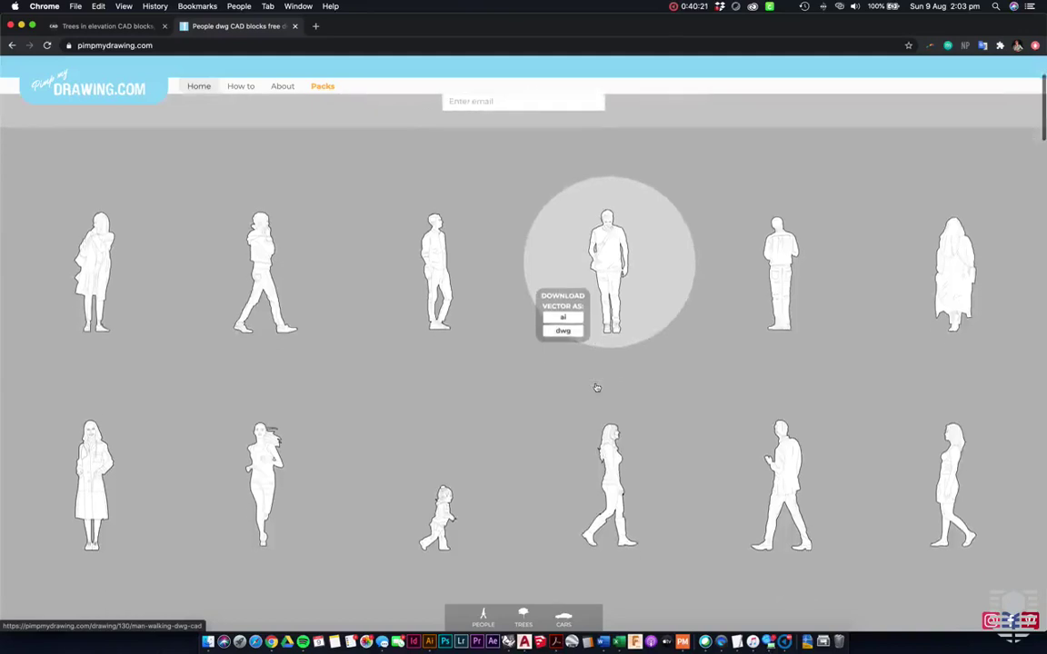
{"action": "scroll", "coordinate": [596, 387], "scroll_direction": "down", "scroll_amount": 6}
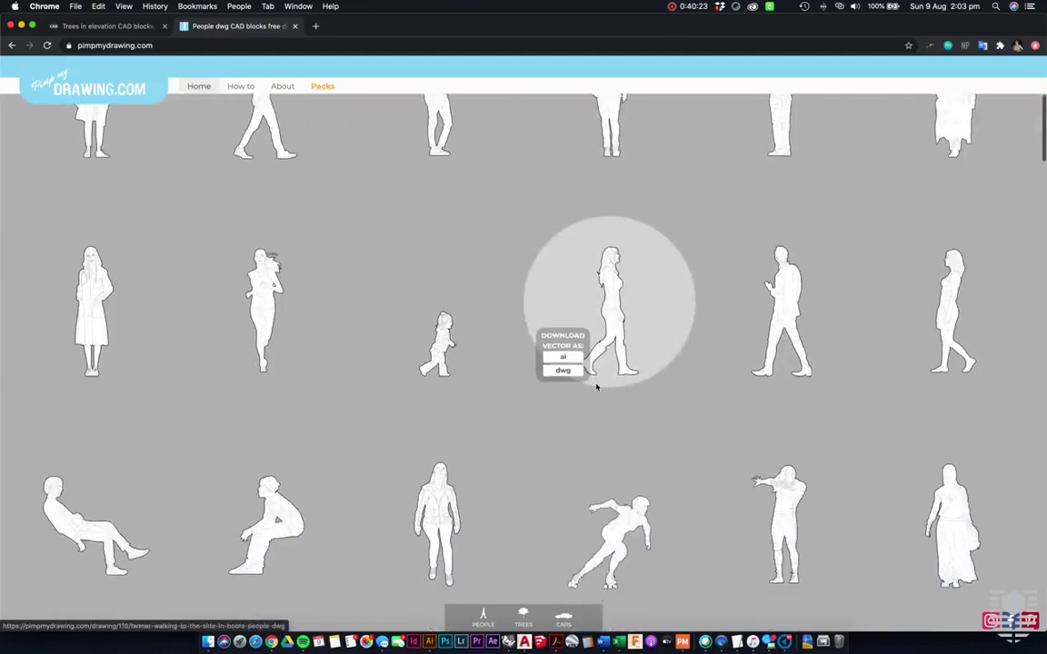
{"action": "scroll", "coordinate": [596, 387], "scroll_direction": "down", "scroll_amount": 12}
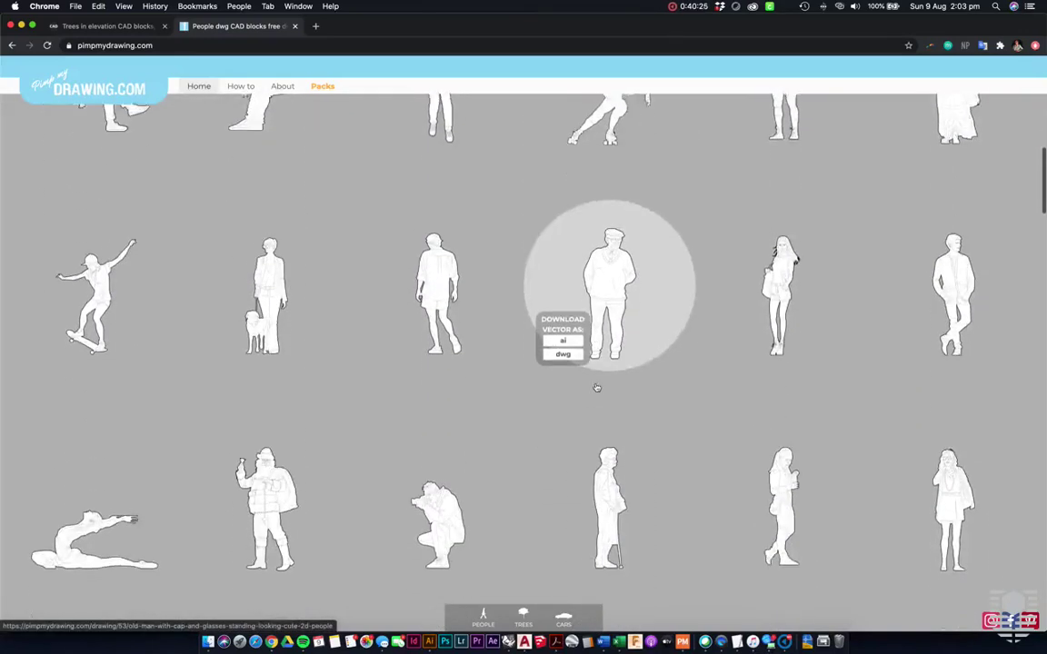
{"action": "scroll", "coordinate": [595, 387], "scroll_direction": "down", "scroll_amount": 8}
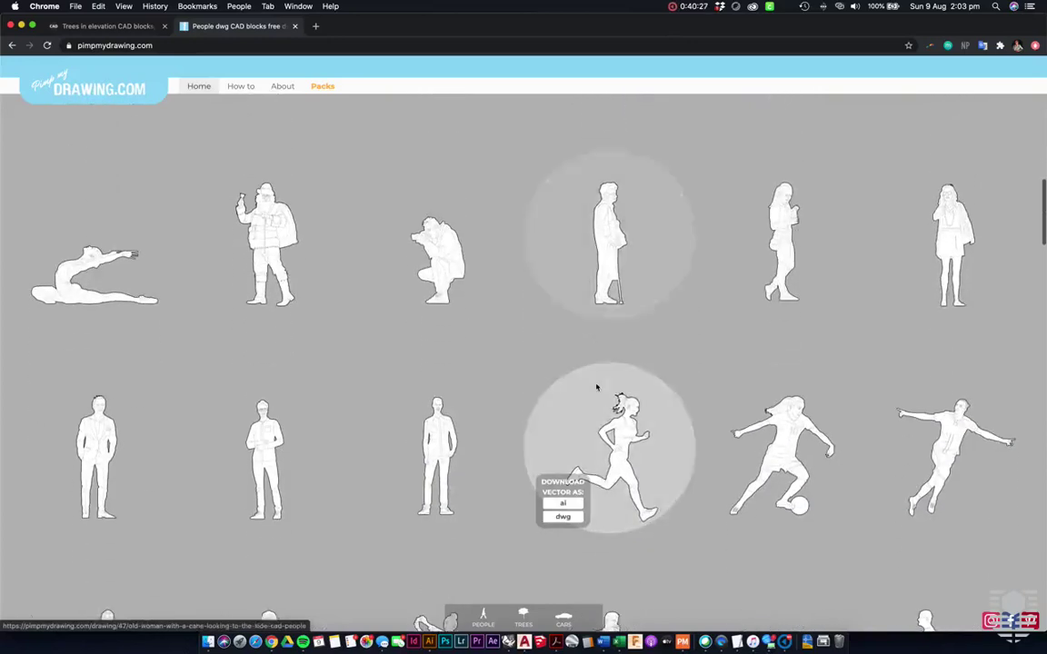
{"action": "scroll", "coordinate": [596, 387], "scroll_direction": "down", "scroll_amount": 1}
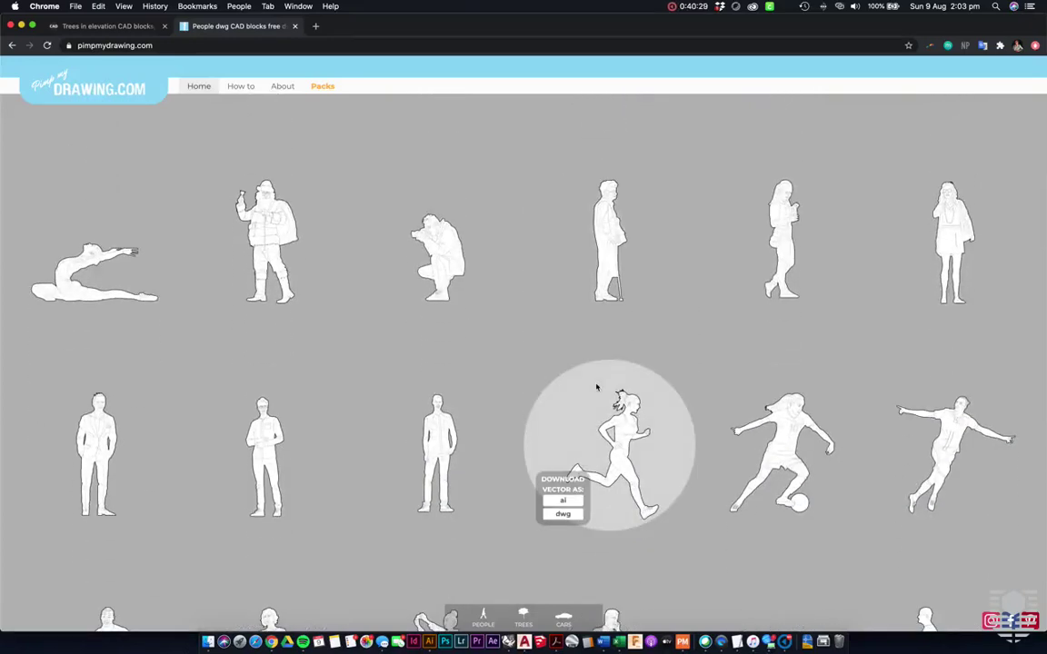
{"action": "scroll", "coordinate": [596, 387], "scroll_direction": "down", "scroll_amount": 2}
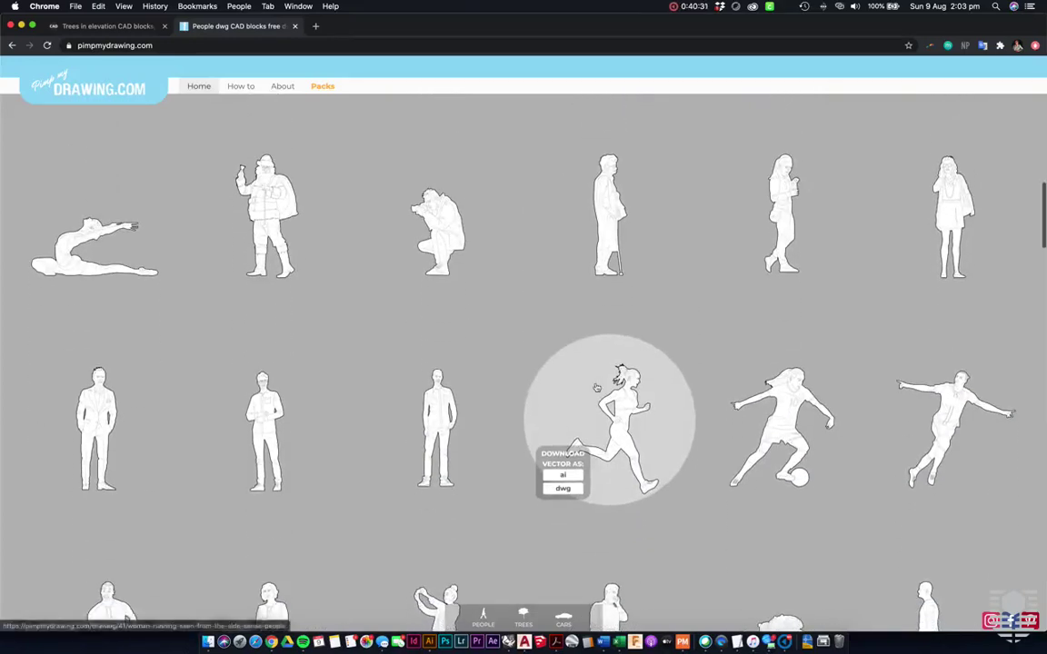
{"action": "scroll", "coordinate": [596, 387], "scroll_direction": "down", "scroll_amount": 3}
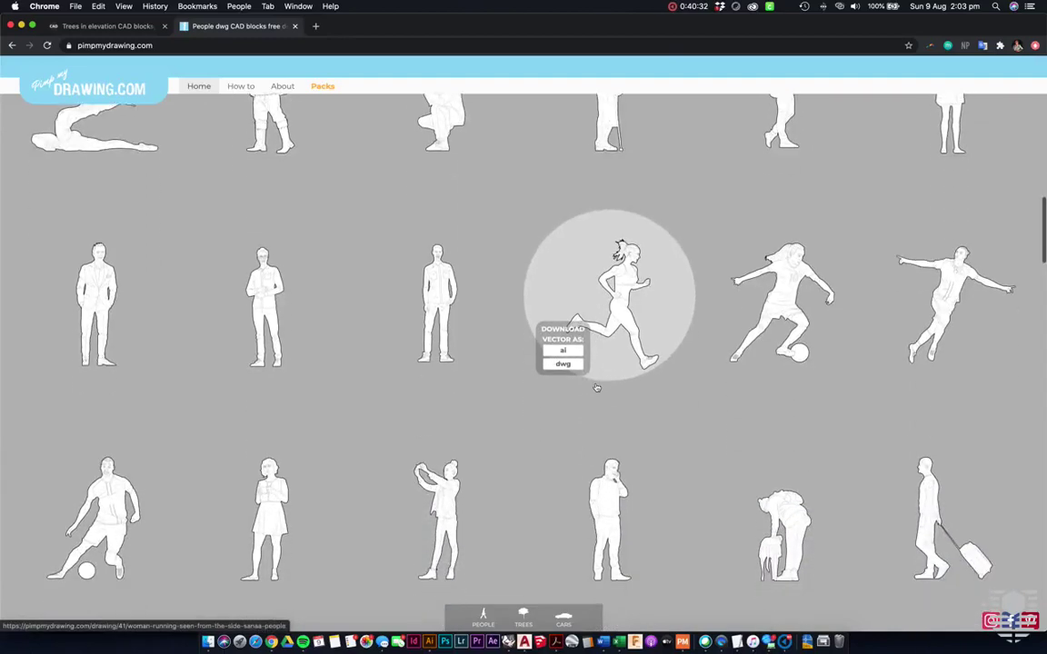
{"action": "scroll", "coordinate": [596, 388], "scroll_direction": "down", "scroll_amount": 1}
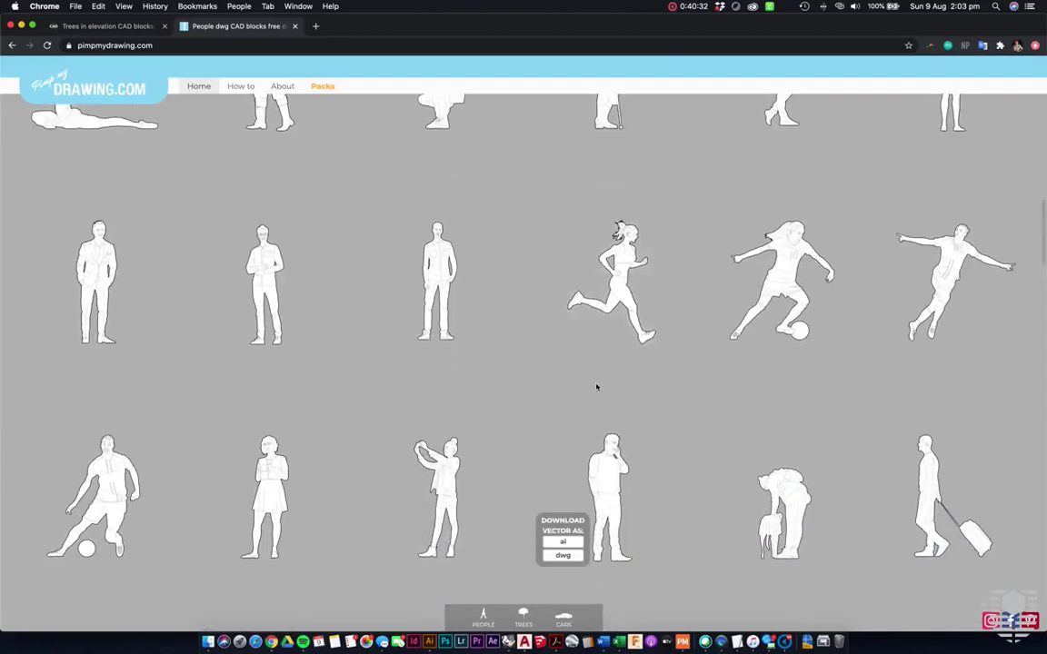
{"action": "scroll", "coordinate": [596, 387], "scroll_direction": "down", "scroll_amount": 4}
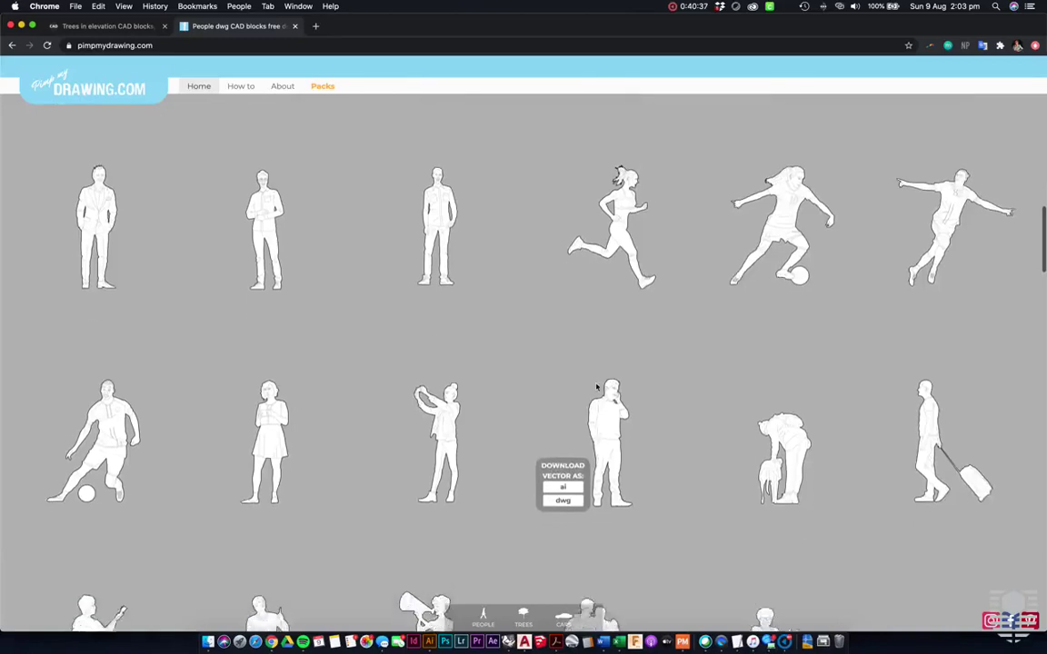
{"action": "scroll", "coordinate": [596, 387], "scroll_direction": "down", "scroll_amount": 6}
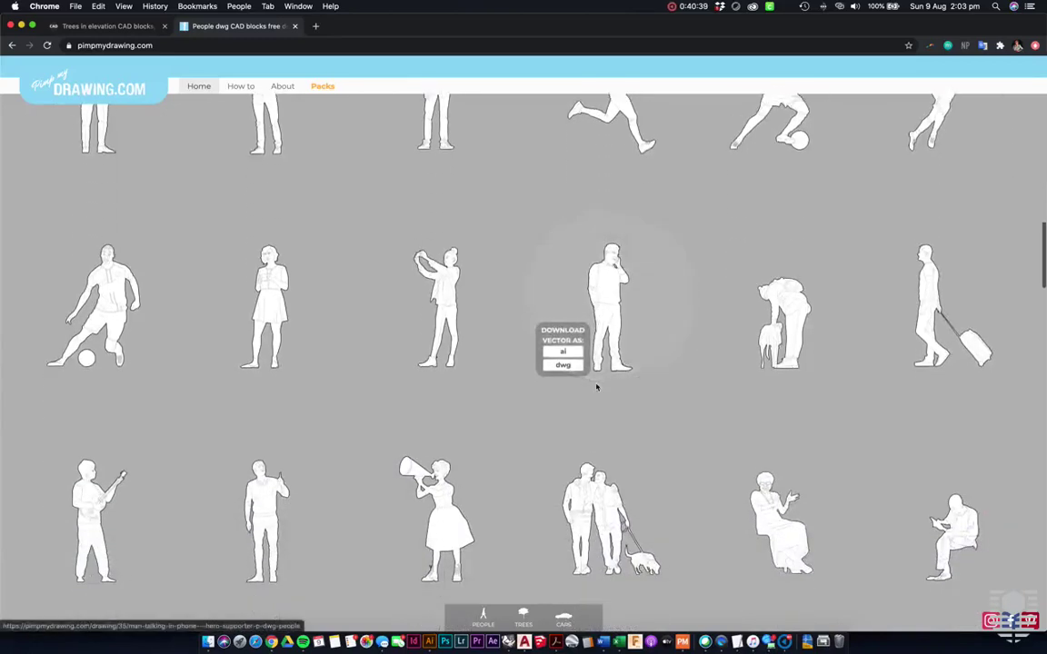
{"action": "scroll", "coordinate": [596, 387], "scroll_direction": "down", "scroll_amount": 15}
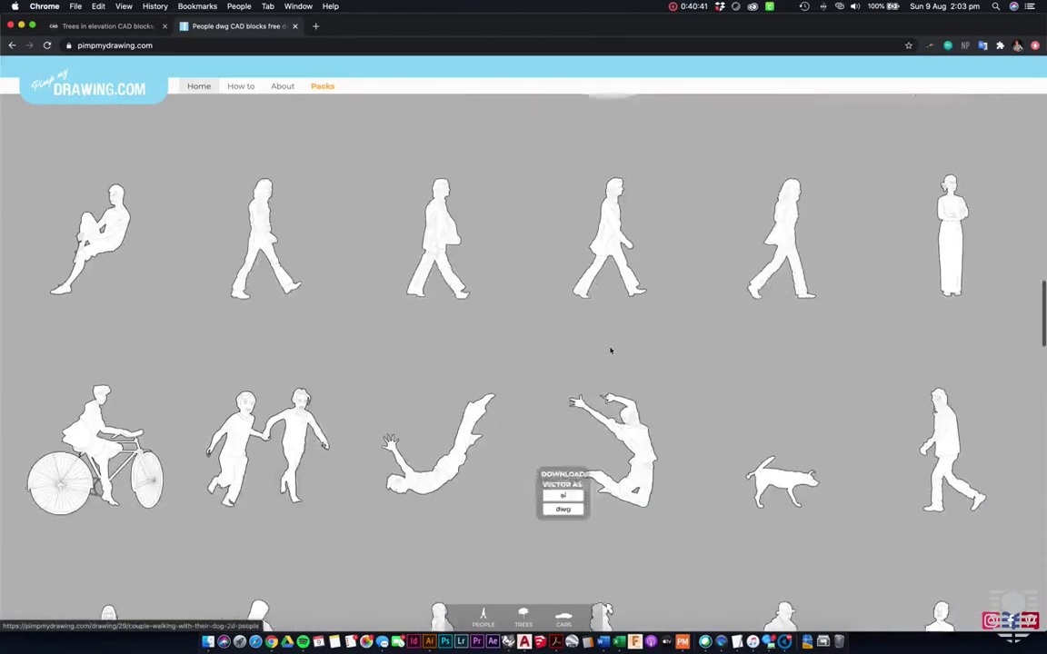
{"action": "scroll", "coordinate": [564, 273], "scroll_direction": "up", "scroll_amount": 20}
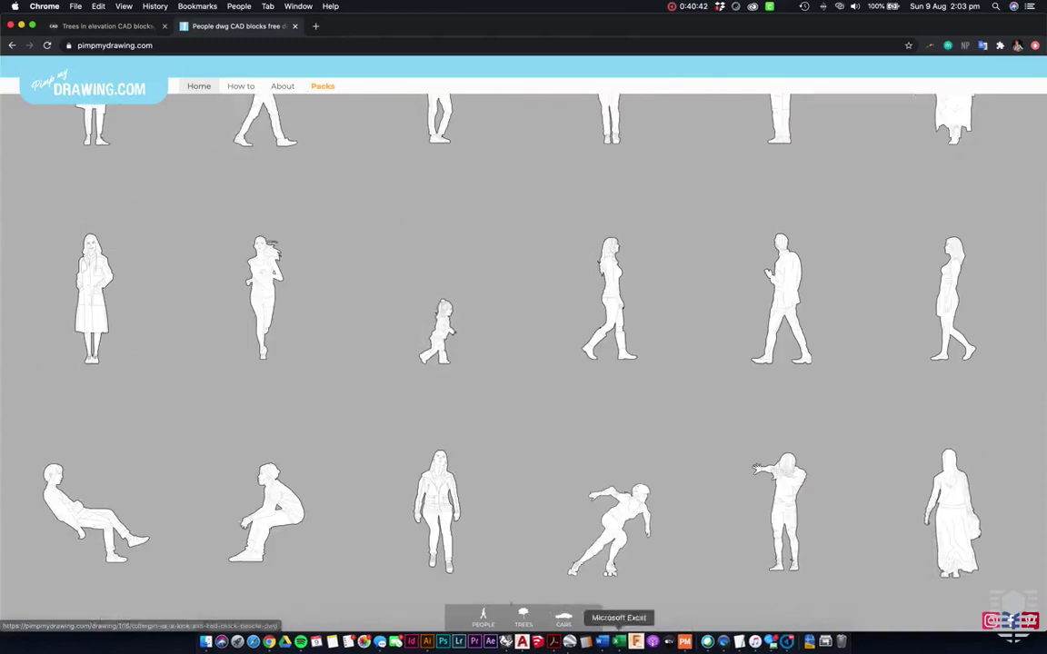
Step: Return to AutoCAD and examine the people and trees of the leftmost axonometric drawing in model space
{"action": "left_click", "coordinate": [529, 634]}
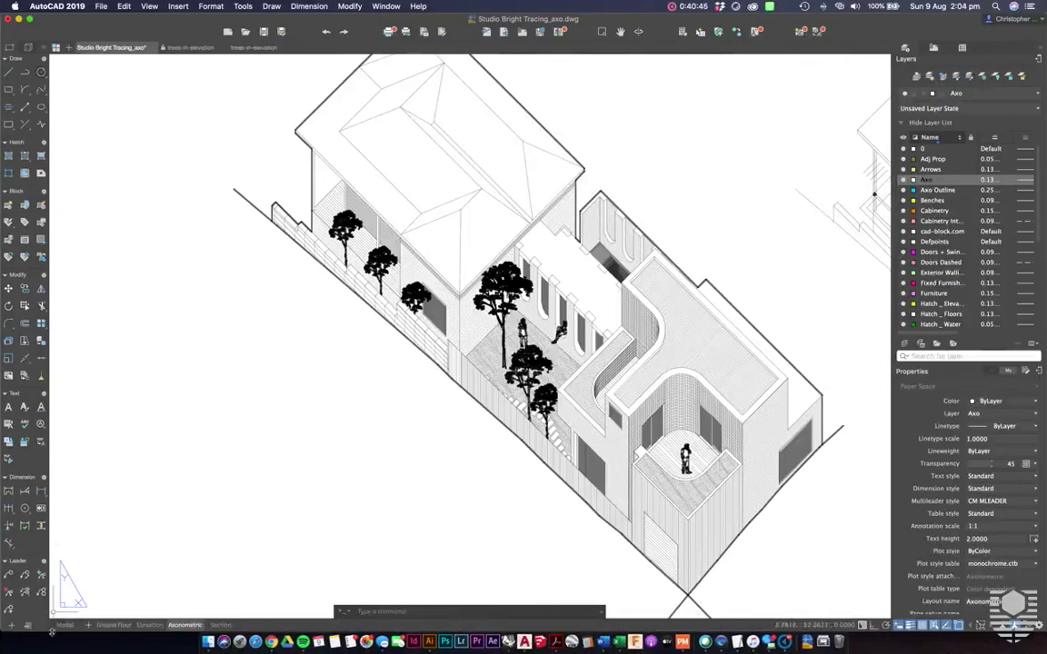
{"action": "left_click", "coordinate": [64, 625]}
{"action": "scroll", "coordinate": [391, 283], "scroll_direction": "down", "scroll_amount": 4}
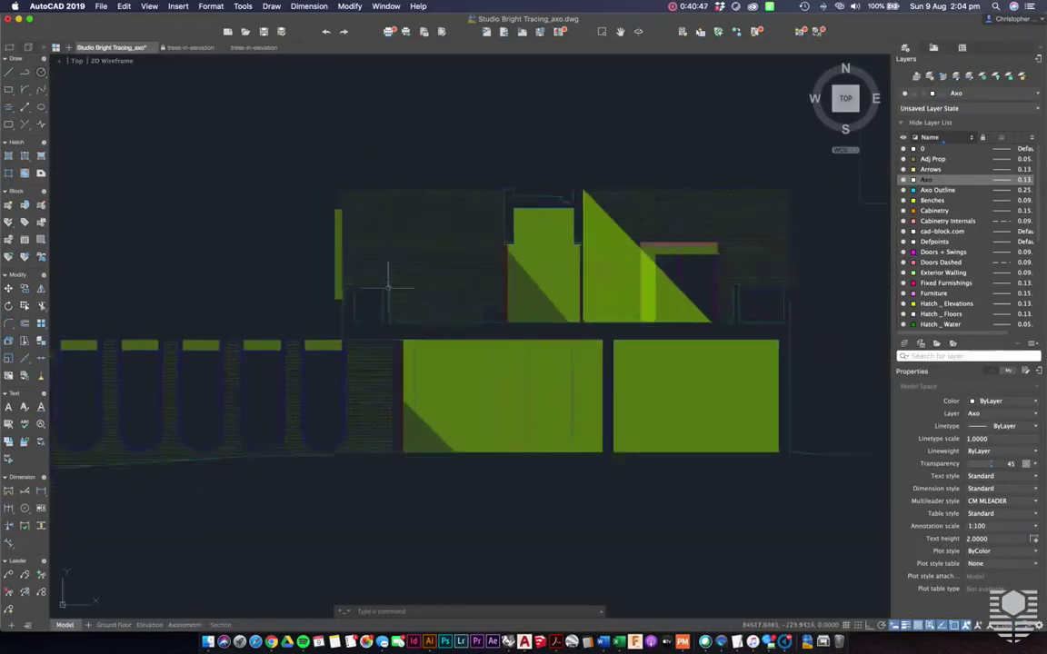
{"action": "scroll", "coordinate": [388, 287], "scroll_direction": "down", "scroll_amount": 6}
{"action": "mouse_move", "coordinate": [388, 288]}
{"action": "middle_mouse_down"}
{"action": "mouse_move", "coordinate": [625, 361]}
{"action": "mouse_move", "coordinate": [513, 281]}
{"action": "mouse_move", "coordinate": [681, 453]}
{"action": "mouse_move", "coordinate": [733, 587]}
{"action": "mouse_move", "coordinate": [759, 583]}
{"action": "middle_mouse_up"}
{"action": "middle_click_drag", "start_coordinate": [51, 534], "coordinate": [201, 535]}
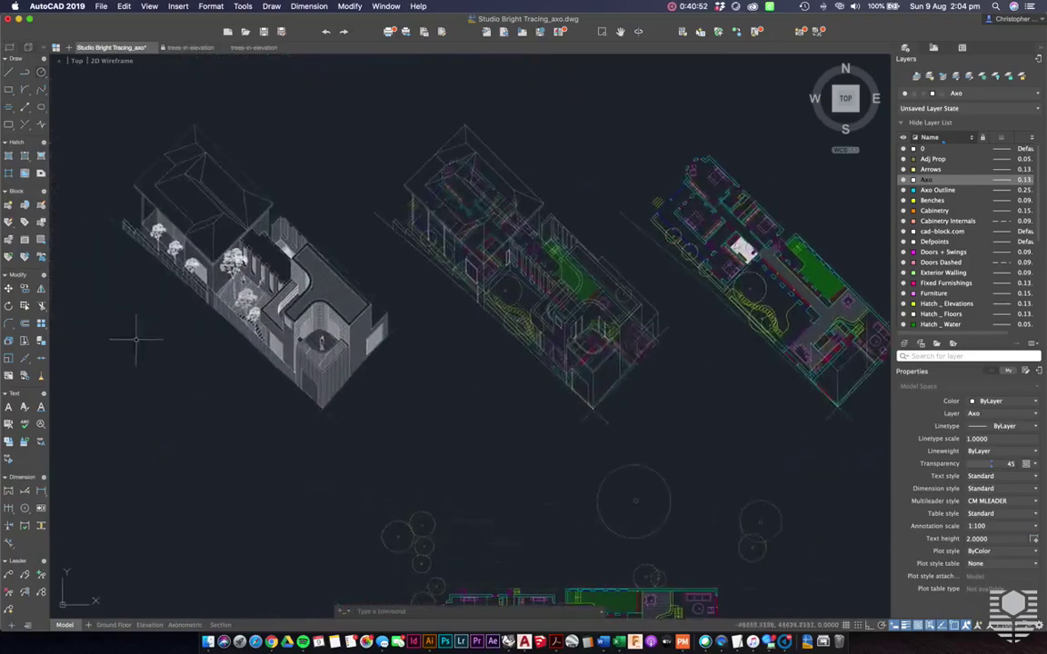
{"action": "scroll", "coordinate": [186, 262], "scroll_direction": "up", "scroll_amount": 1}
{"action": "scroll", "coordinate": [200, 277], "scroll_direction": "up", "scroll_amount": 5}
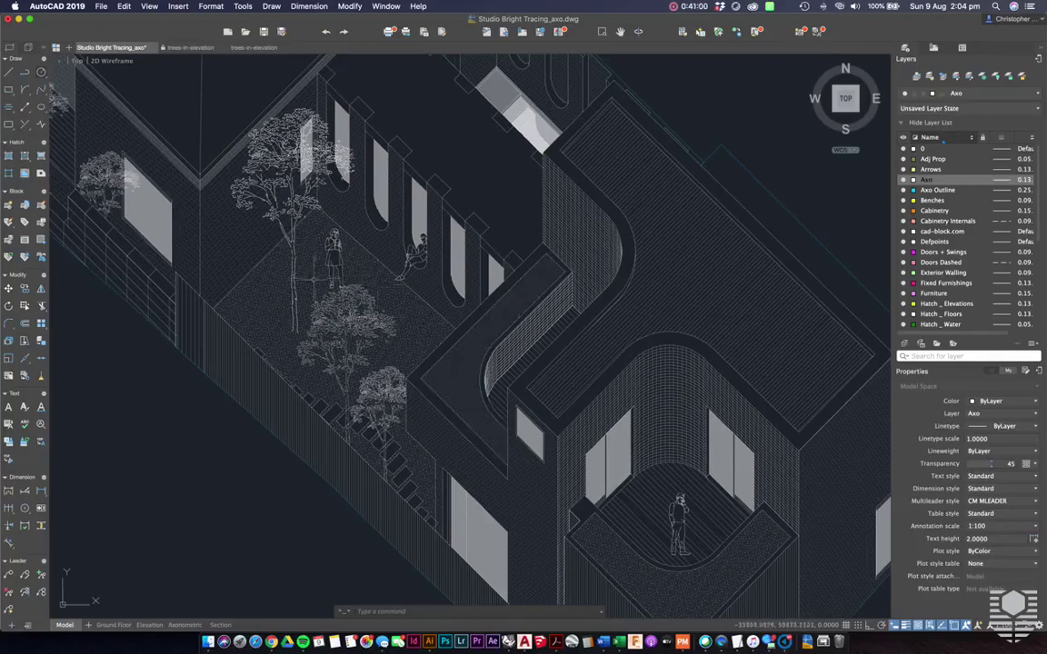
{"action": "scroll", "coordinate": [313, 281], "scroll_direction": "up", "scroll_amount": 4}
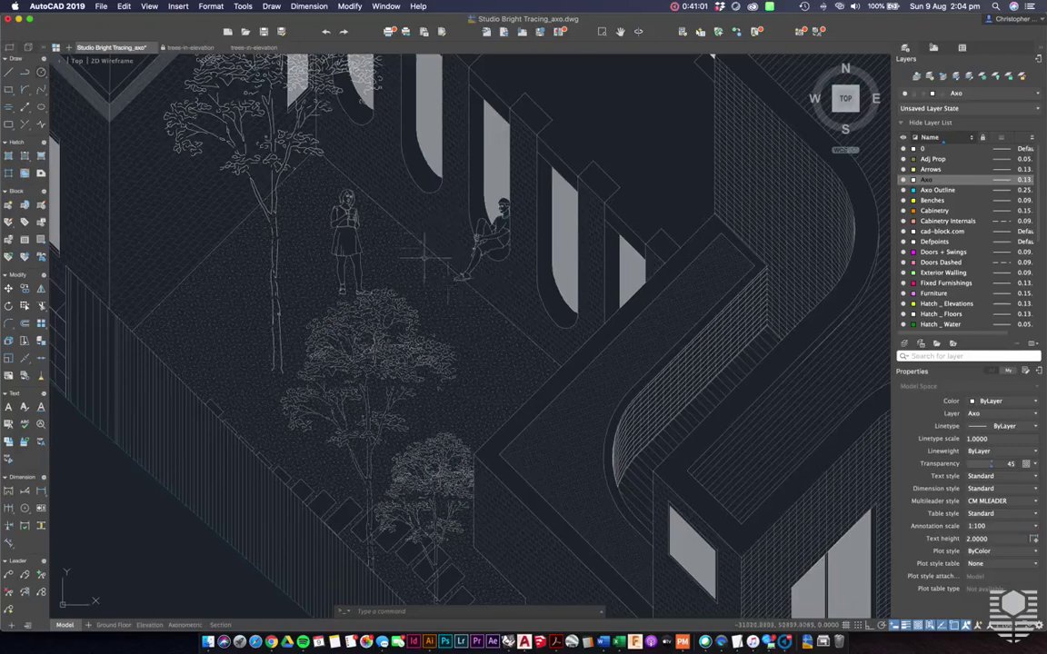
{"action": "scroll", "coordinate": [454, 282], "scroll_direction": "down", "scroll_amount": 2}
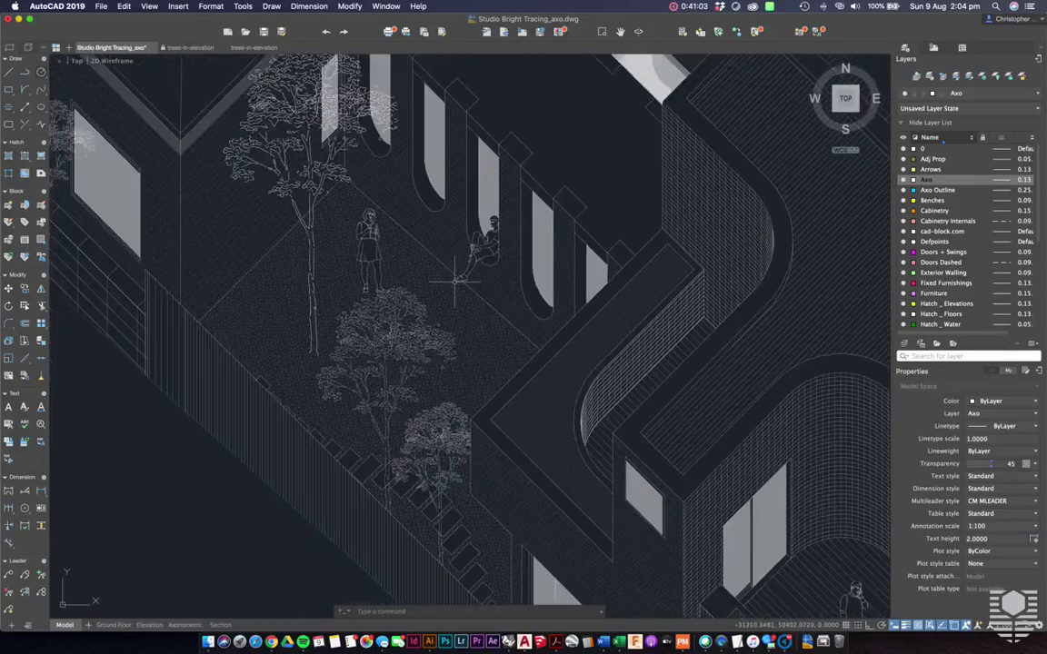
{"action": "scroll", "coordinate": [454, 282], "scroll_direction": "down", "scroll_amount": 2}
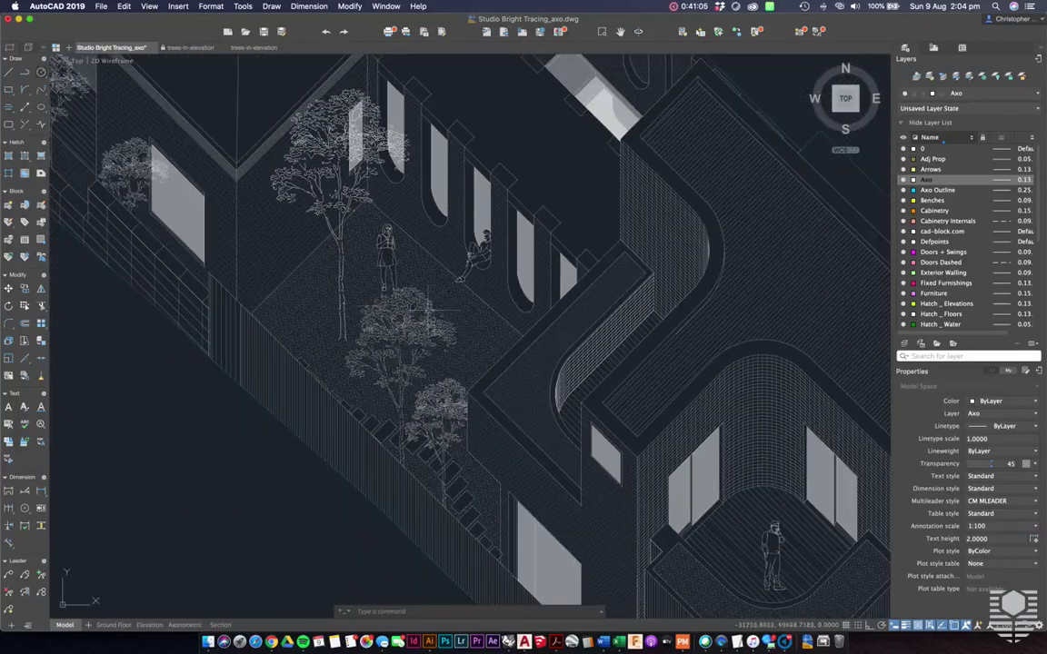
{"action": "middle_click_drag", "start_coordinate": [486, 434], "coordinate": [476, 393]}
{"action": "scroll", "coordinate": [479, 416], "scroll_direction": "down", "scroll_amount": 1}
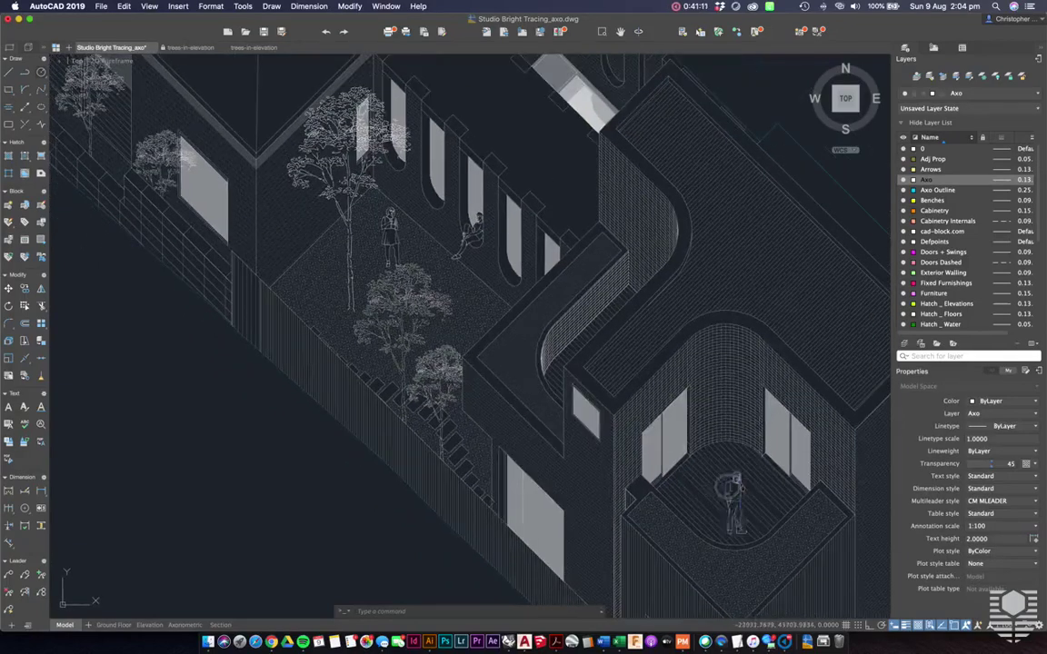
Step: Copy the outline of the man standing on the balcony into the empty space beside the side fence
{"action": "left_click", "coordinate": [727, 486]}
{"action": "middle_click_drag", "start_coordinate": [727, 486], "coordinate": [718, 456]}
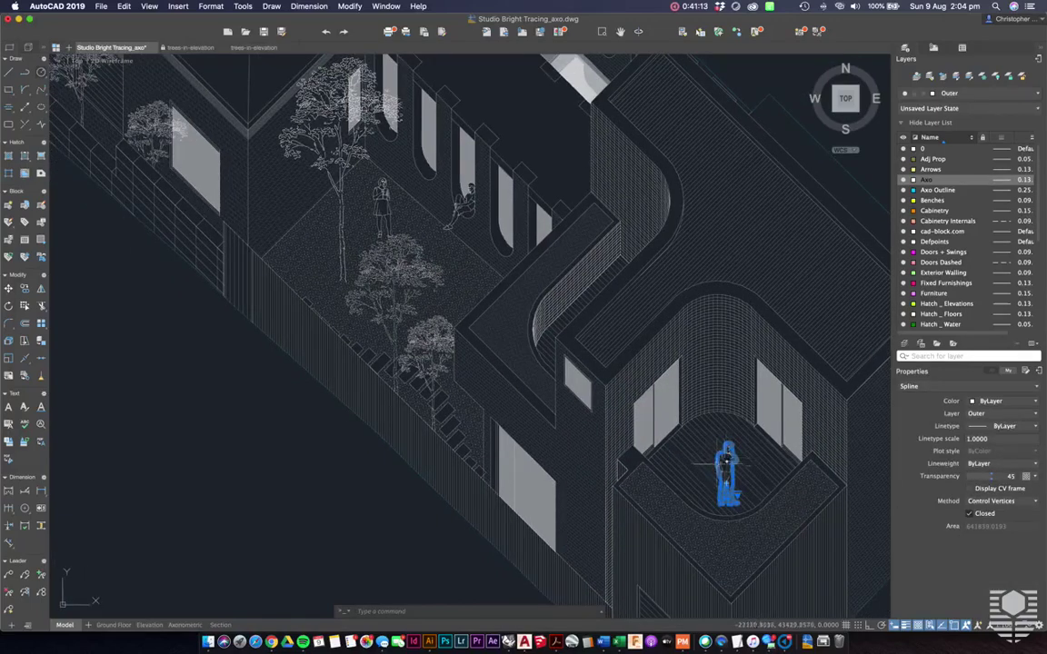
{"action": "type", "text": "co"}
{"action": "key", "text": "space"}
{"action": "left_click", "coordinate": [726, 463]}
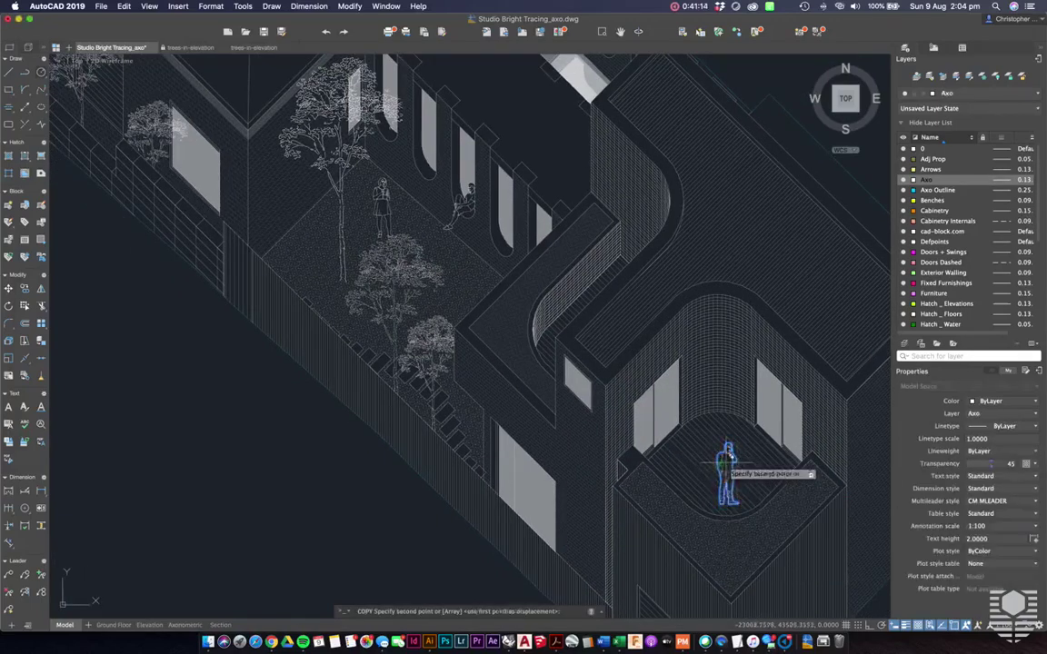
{"action": "left_click", "coordinate": [216, 464]}
{"action": "key", "text": "Escape"}
Step: Scale the copied man's outline by a factor of 0.2 and undo that scaling
{"action": "left_click", "coordinate": [256, 505]}
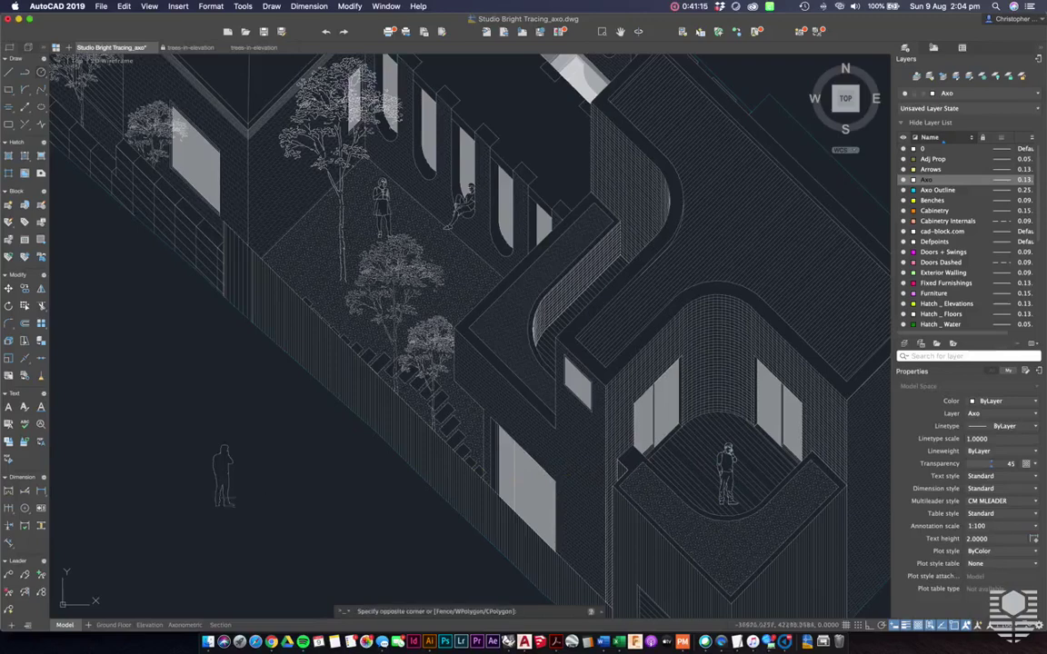
{"action": "left_click", "coordinate": [192, 428]}
{"action": "type", "text": "sca"}
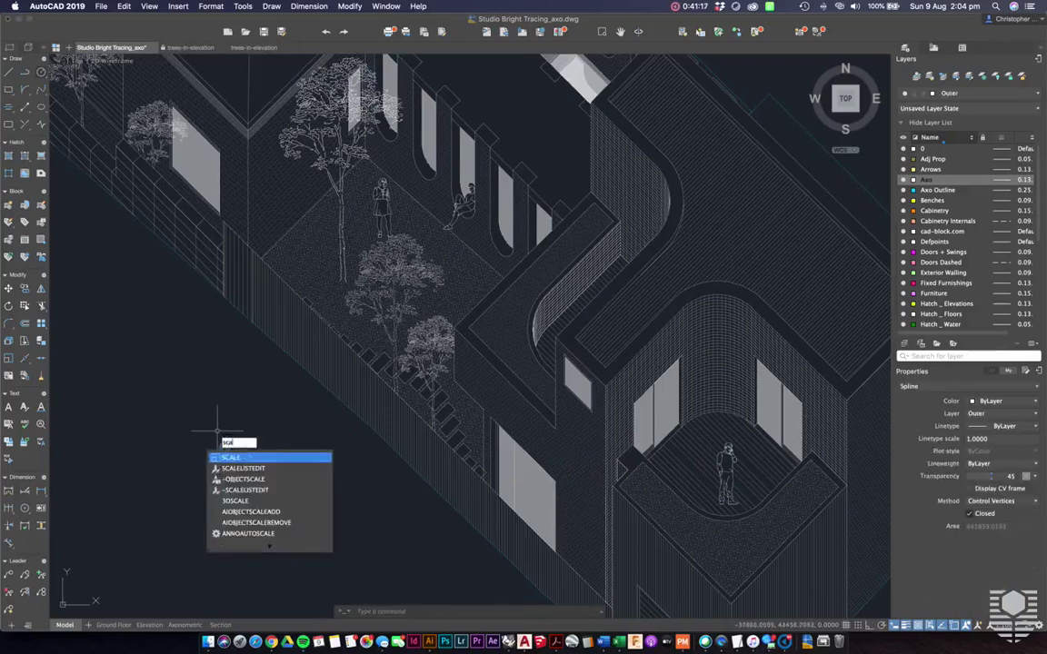
{"action": "type", "text": "l"}
{"action": "key", "text": "Return"}
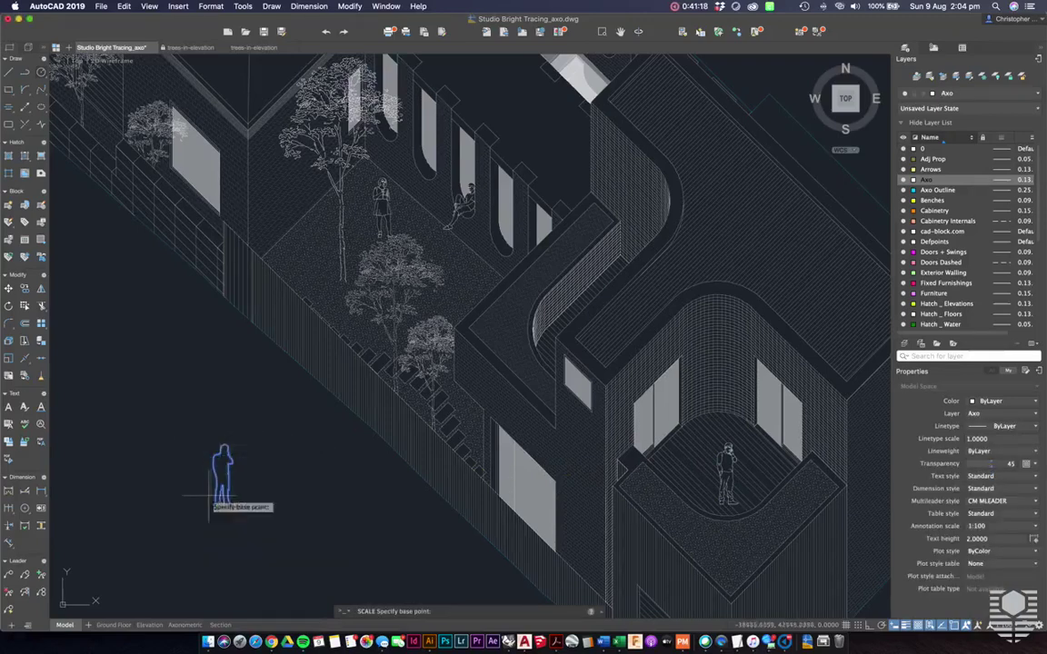
{"action": "left_click", "coordinate": [221, 474]}
{"action": "type", "text": "0."}
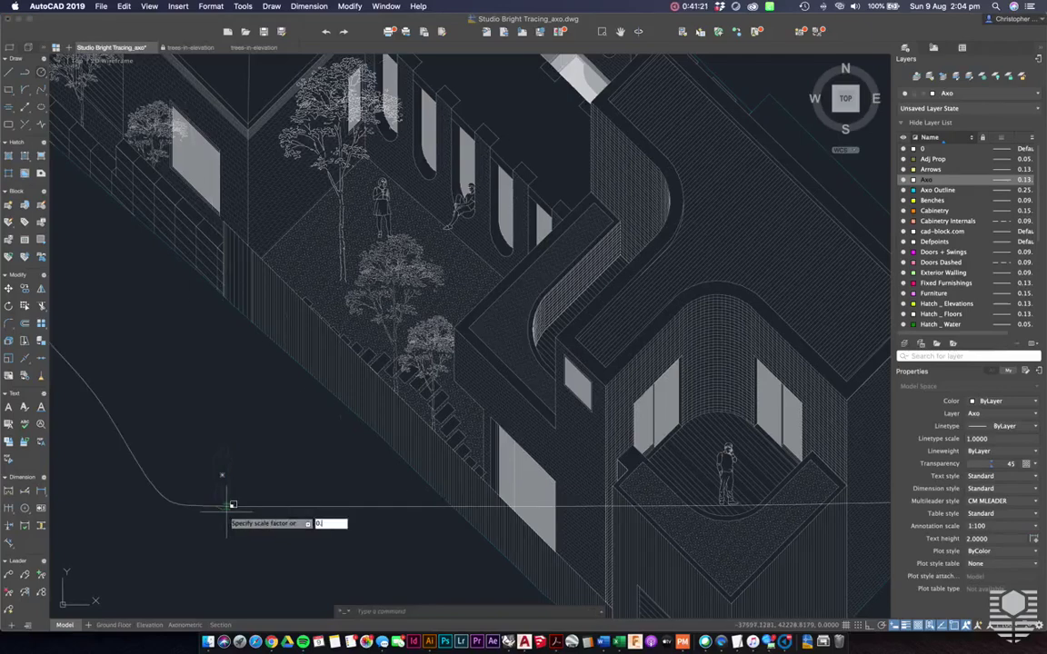
{"action": "type", "text": "2"}
{"action": "key", "text": "Return"}
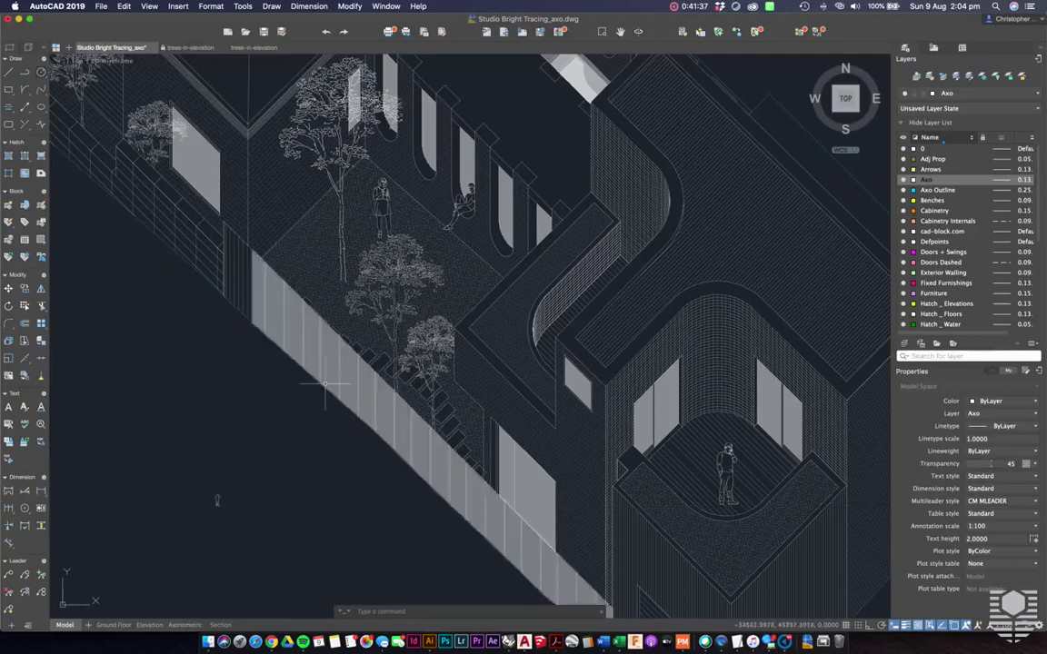
{"action": "key", "text": "super+z"}
Step: Scale the copied man's outline up to about three times its size, with the base point at his foot
{"action": "left_click_drag", "start_coordinate": [256, 535], "coordinate": [175, 408]}
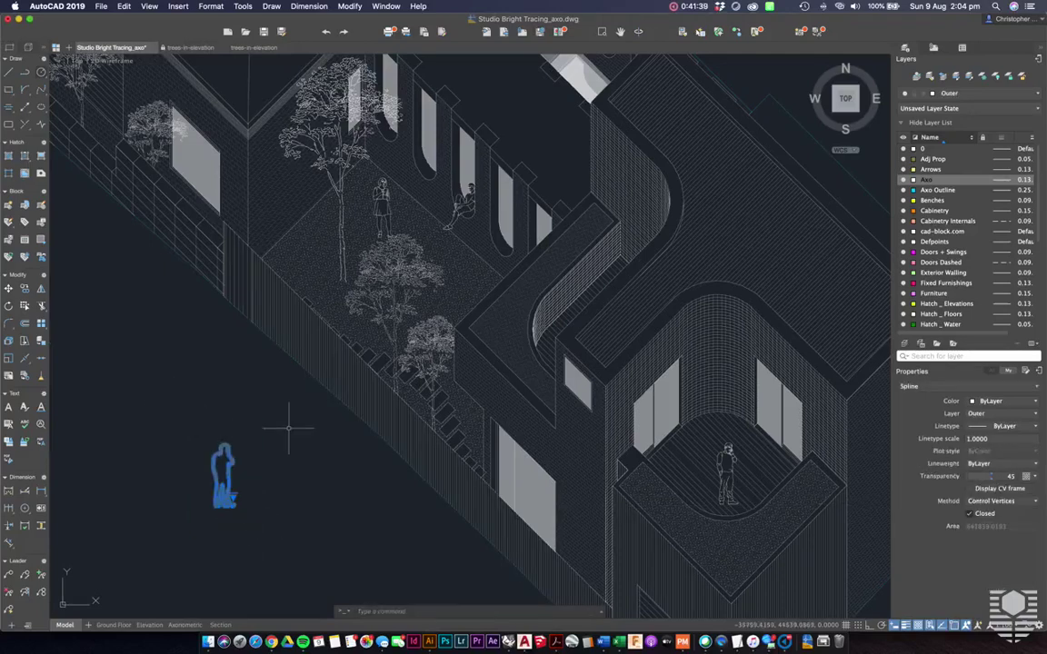
{"action": "type", "text": "sc"}
{"action": "key", "text": "Return"}
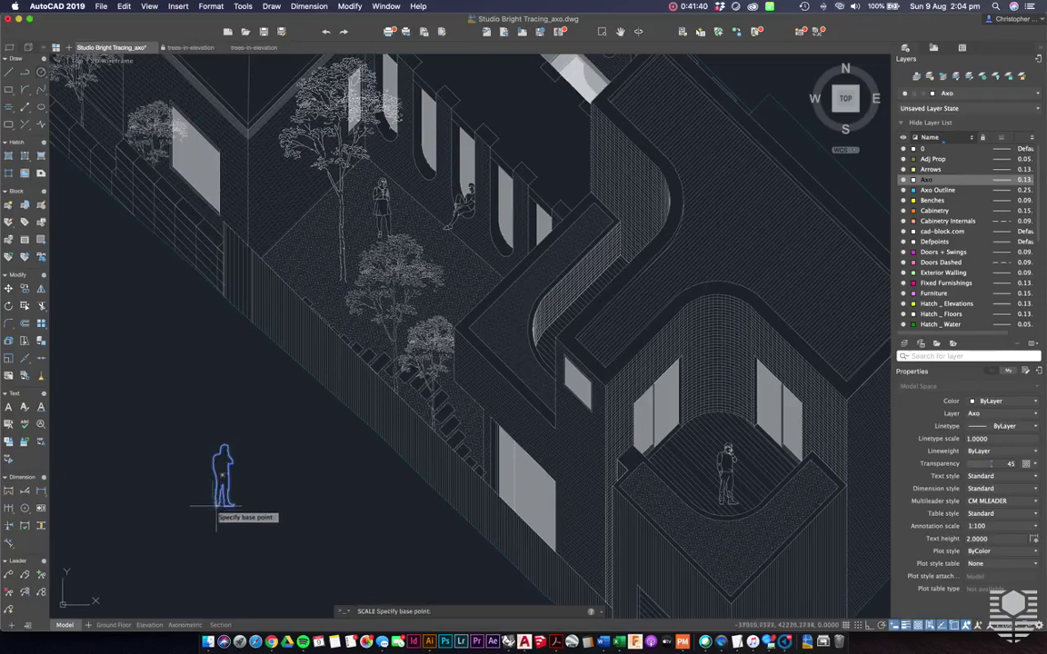
{"action": "left_click", "coordinate": [217, 506]}
{"action": "left_click", "coordinate": [218, 503]}
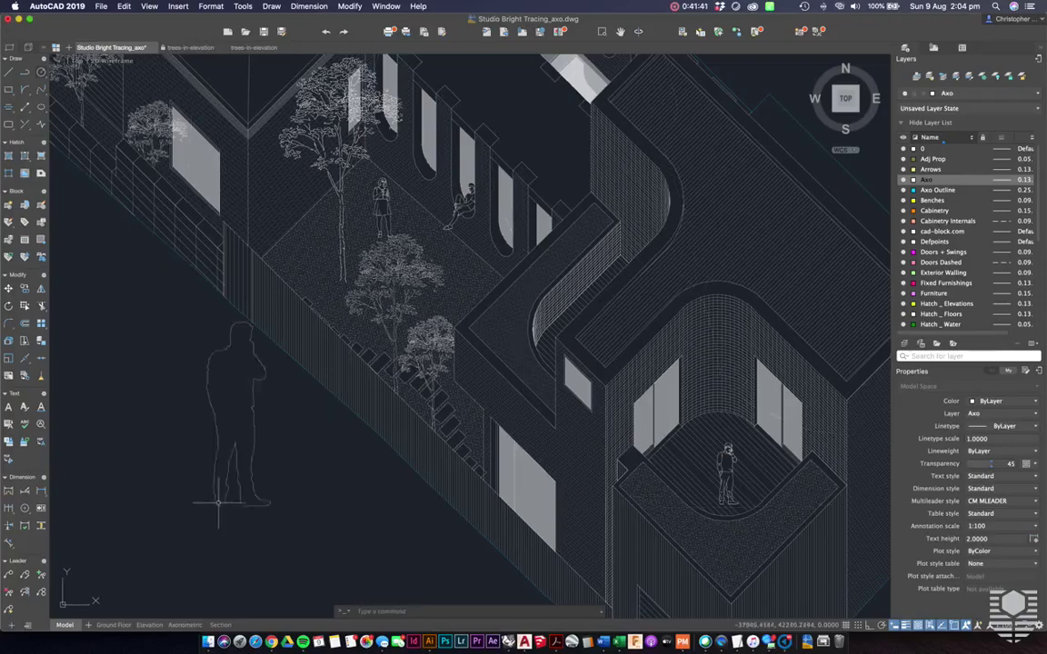
{"action": "scroll", "coordinate": [285, 440], "scroll_direction": "down", "scroll_amount": 1}
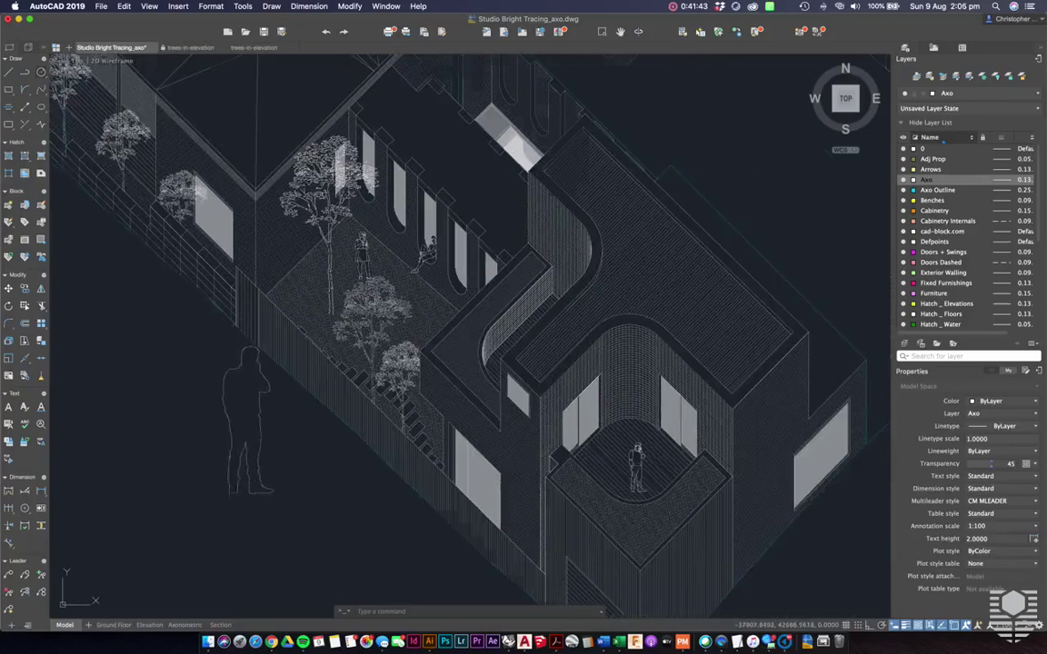
{"action": "scroll", "coordinate": [228, 418], "scroll_direction": "up", "scroll_amount": 1}
{"action": "scroll", "coordinate": [238, 548], "scroll_direction": "up", "scroll_amount": 1}
{"action": "type", "text": "pl"}
{"action": "key", "text": "Return"}
{"action": "left_click", "coordinate": [219, 489]}
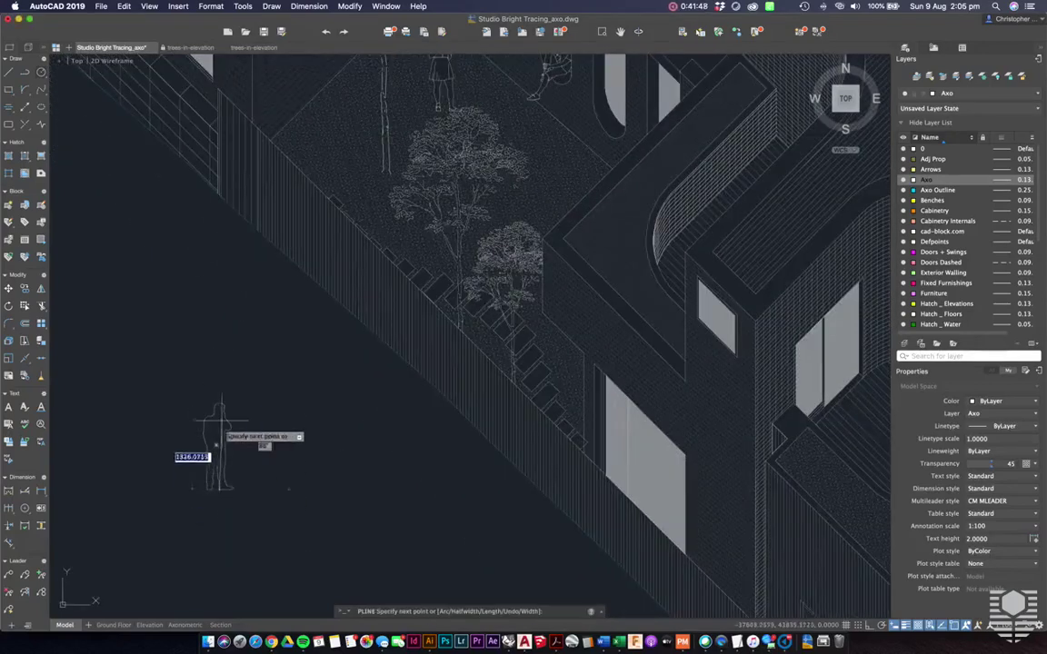
{"action": "key", "text": "Escape"}
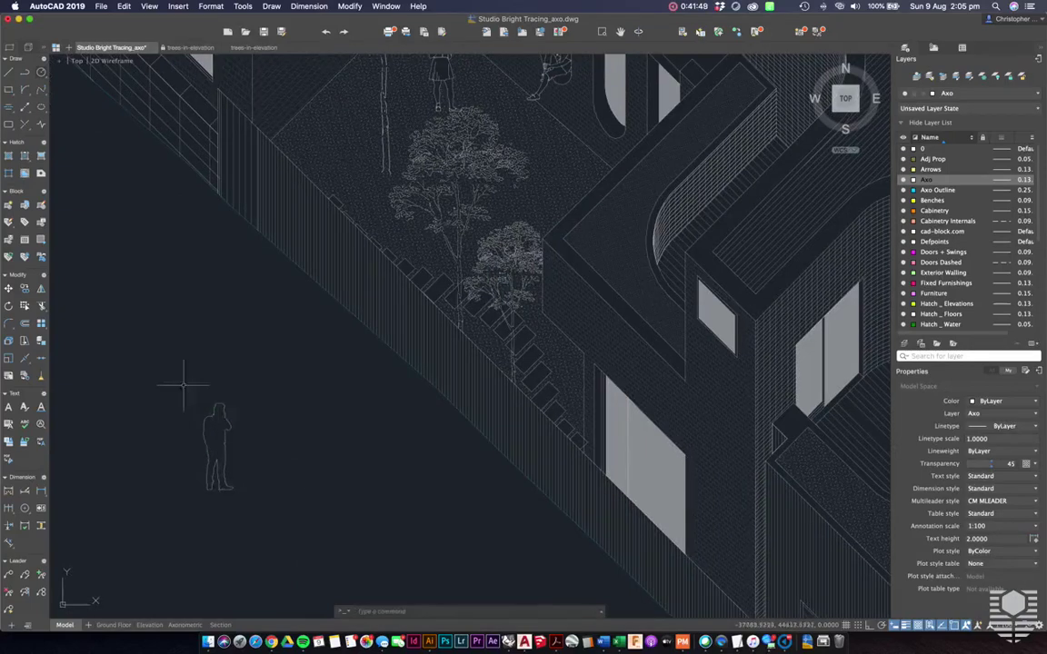
Step: Delete the copied man's outline from the empty space beside the side fence
{"action": "left_click", "coordinate": [150, 372]}
{"action": "left_click", "coordinate": [245, 494]}
{"action": "key", "text": "Escape"}
{"action": "scroll", "coordinate": [267, 520], "scroll_direction": "down", "scroll_amount": 3}
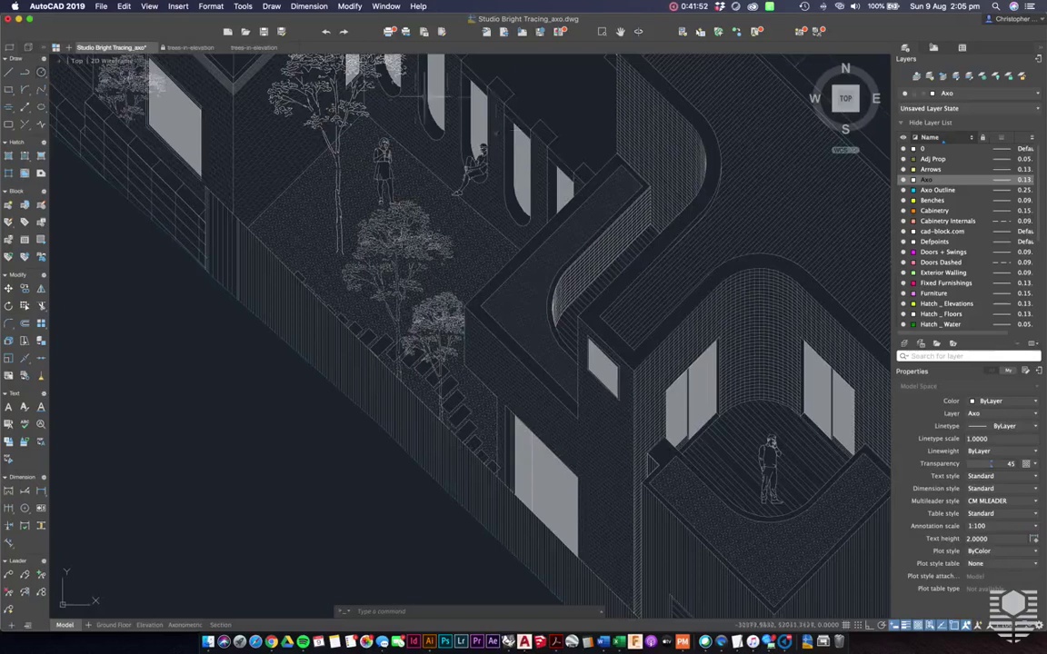
Step: Examine the standing woman and the seated figure in the courtyard at close range
{"action": "scroll", "coordinate": [422, 171], "scroll_direction": "up", "scroll_amount": 4}
{"action": "scroll", "coordinate": [421, 171], "scroll_direction": "up", "scroll_amount": 2}
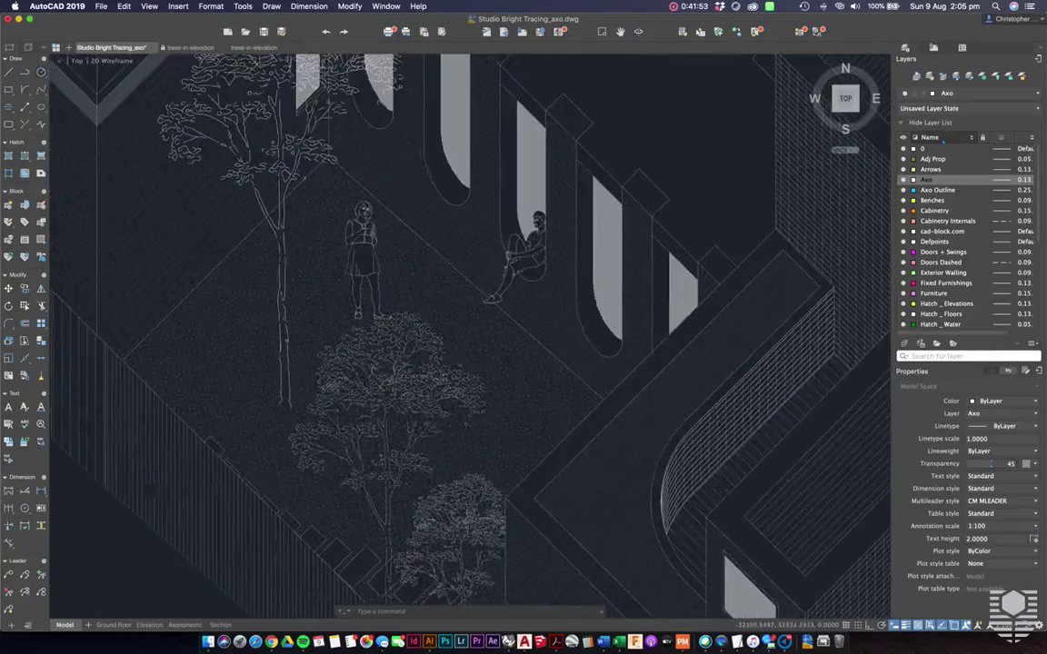
{"action": "scroll", "coordinate": [386, 176], "scroll_direction": "up", "scroll_amount": 2}
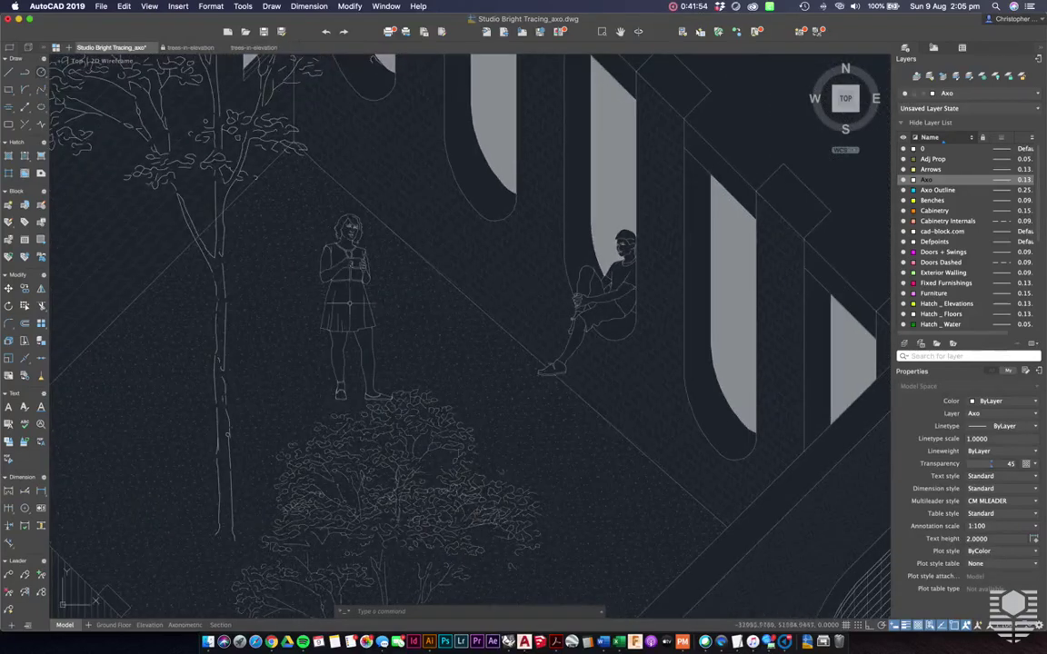
{"action": "scroll", "coordinate": [348, 300], "scroll_direction": "up", "scroll_amount": 2}
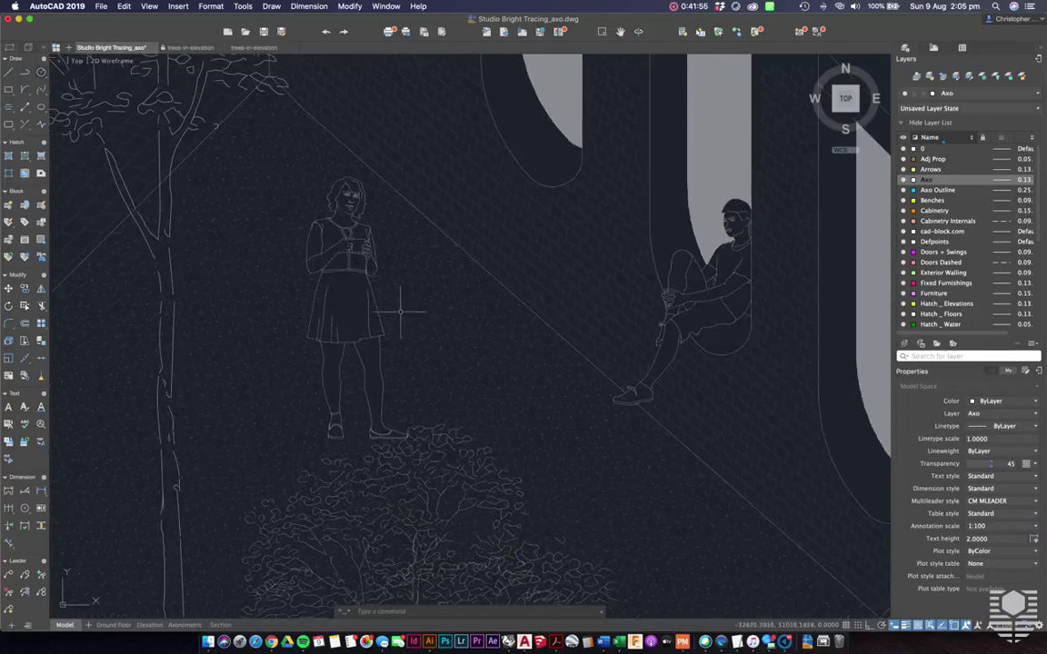
{"action": "scroll", "coordinate": [482, 313], "scroll_direction": "down", "scroll_amount": 1}
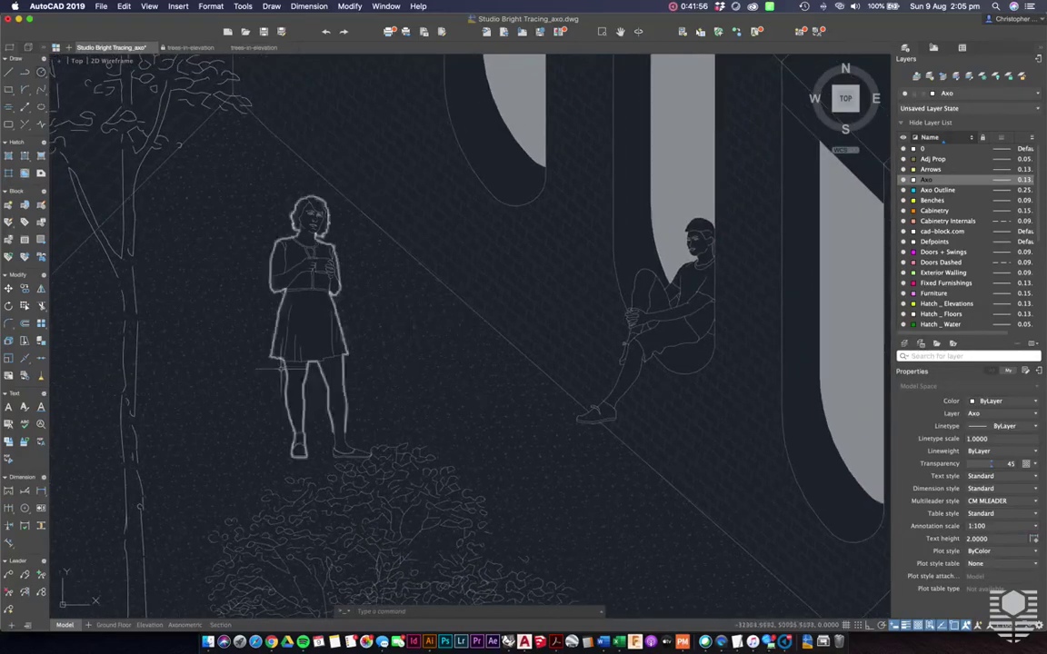
{"action": "scroll", "coordinate": [400, 318], "scroll_direction": "down", "scroll_amount": 1}
{"action": "scroll", "coordinate": [334, 319], "scroll_direction": "up", "scroll_amount": 1}
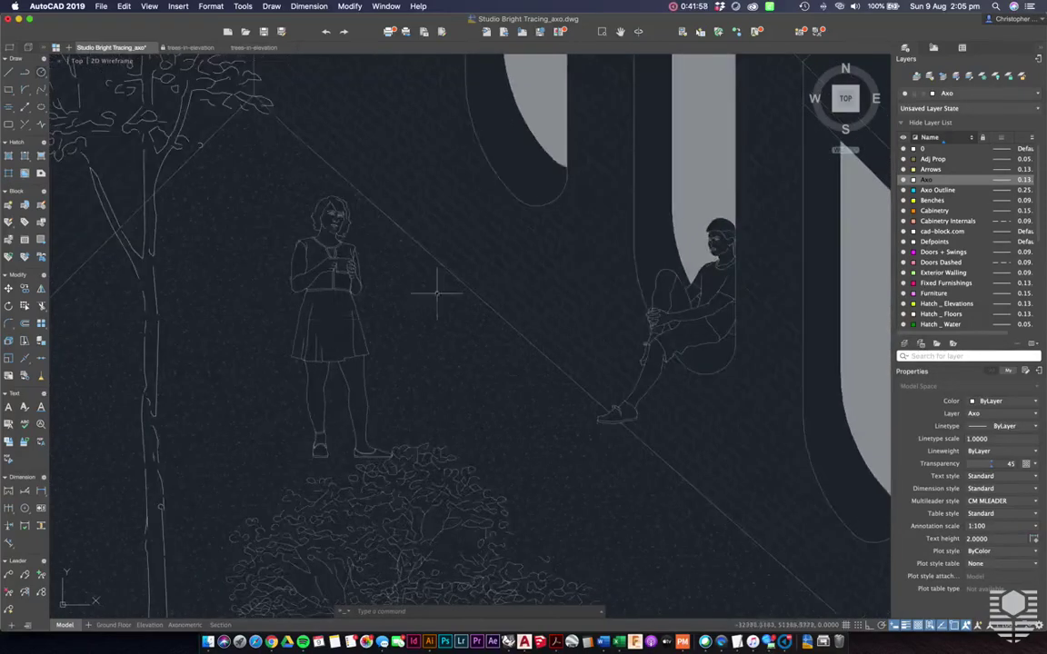
{"action": "scroll", "coordinate": [437, 291], "scroll_direction": "down", "scroll_amount": 4}
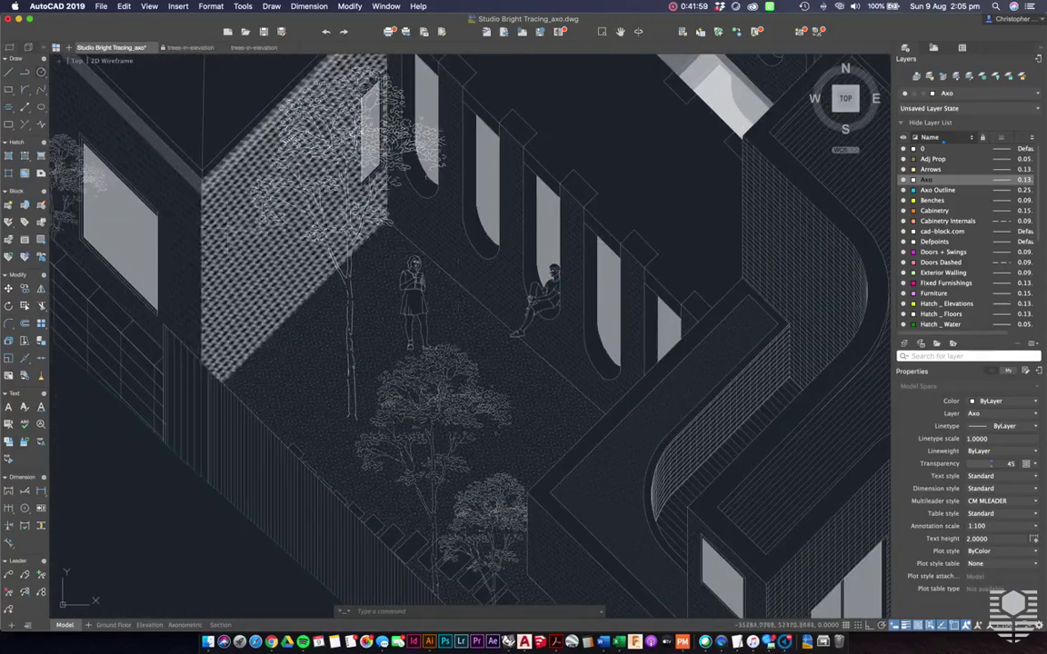
Step: Select the brick hatch around the side wall's window and examine its pattern, angle, scale and transparency
{"action": "middle_click_drag", "start_coordinate": [191, 274], "coordinate": [302, 307]}
{"action": "left_click", "coordinate": [298, 306]}
{"action": "scroll", "coordinate": [300, 302], "scroll_direction": "up", "scroll_amount": 4}
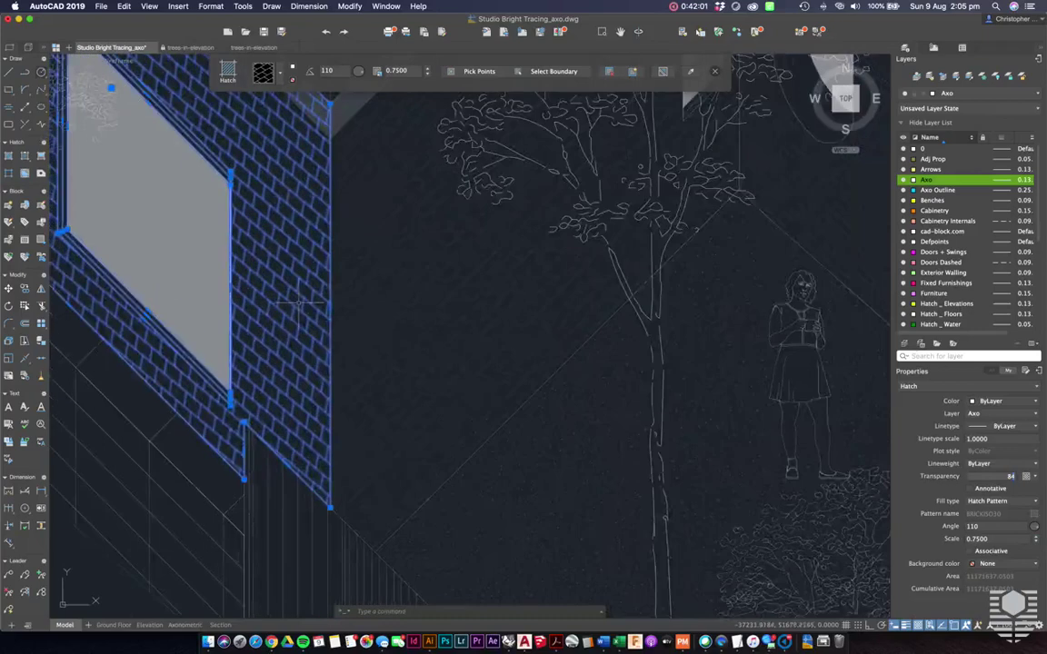
{"action": "scroll", "coordinate": [298, 303], "scroll_direction": "up", "scroll_amount": 2}
{"action": "middle_click_drag", "start_coordinate": [285, 268], "coordinate": [355, 346]}
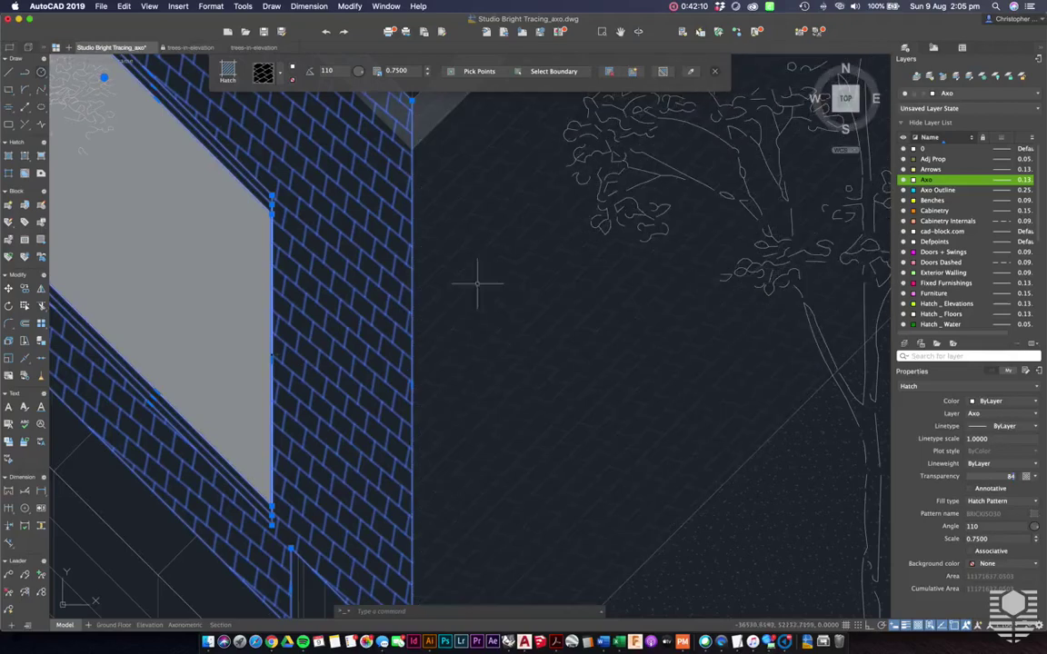
{"action": "scroll", "coordinate": [392, 299], "scroll_direction": "down", "scroll_amount": 2}
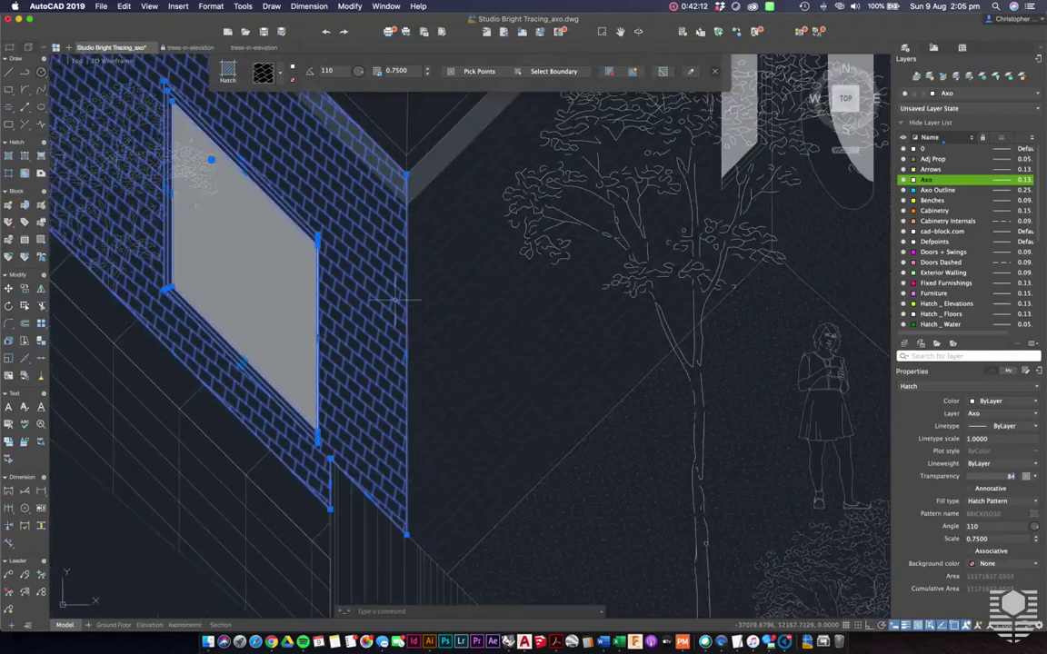
{"action": "scroll", "coordinate": [389, 407], "scroll_direction": "down", "scroll_amount": 5}
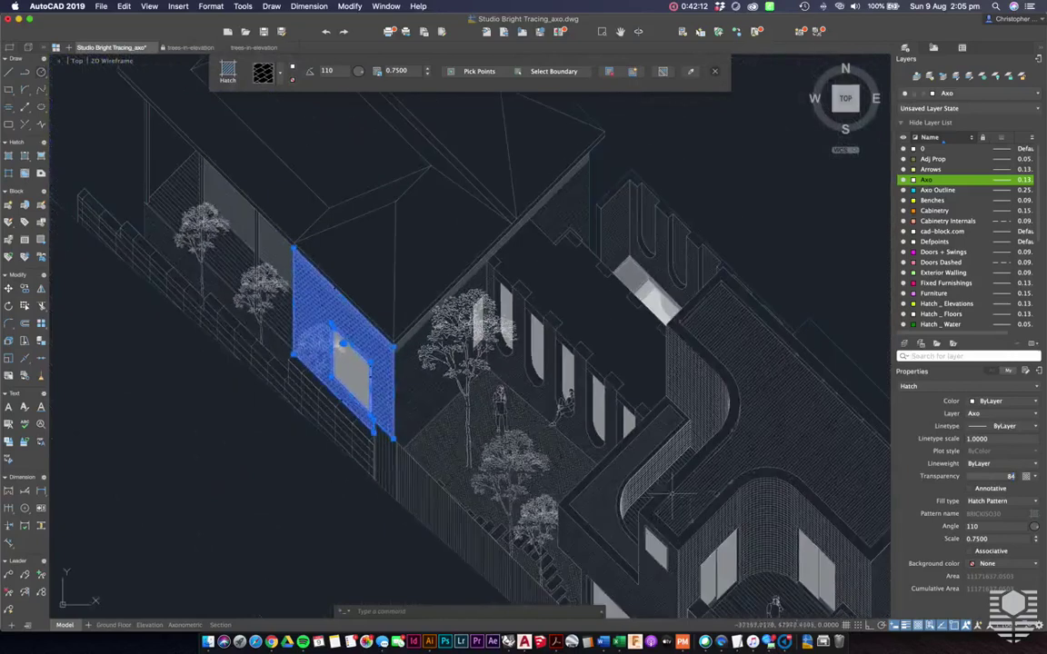
Step: Try a path array of the curved courtyard wall's top edge along its vertical edge, filling the path at a spacing of 40
{"action": "scroll", "coordinate": [672, 495], "scroll_direction": "up", "scroll_amount": 8}
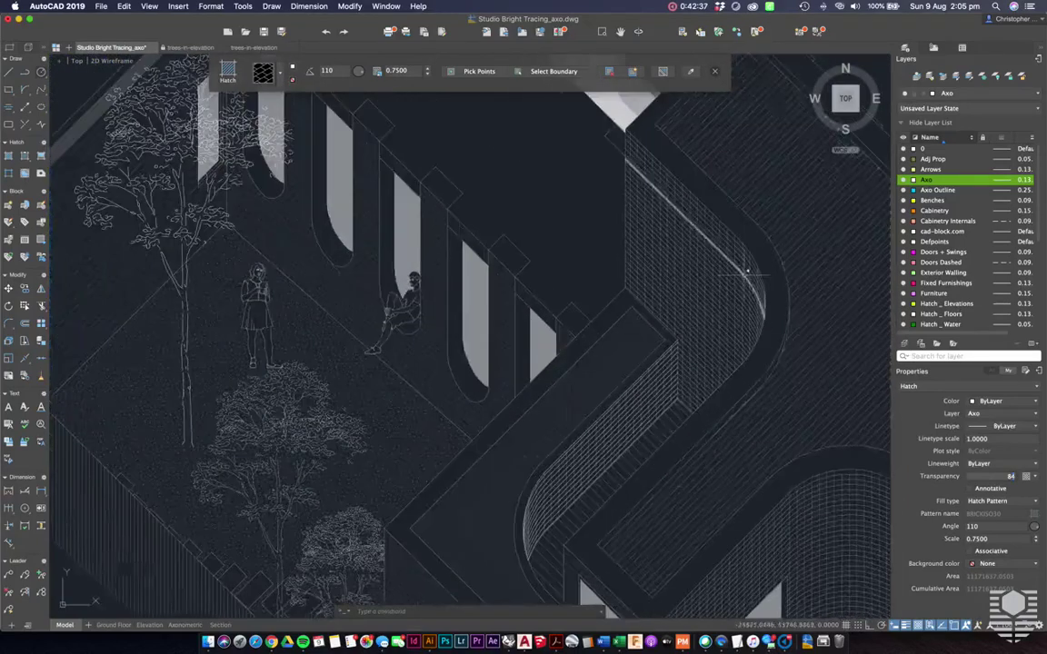
{"action": "scroll", "coordinate": [747, 270], "scroll_direction": "up", "scroll_amount": 8}
{"action": "left_click", "coordinate": [701, 218]}
{"action": "scroll", "coordinate": [701, 218], "scroll_direction": "down", "scroll_amount": 3}
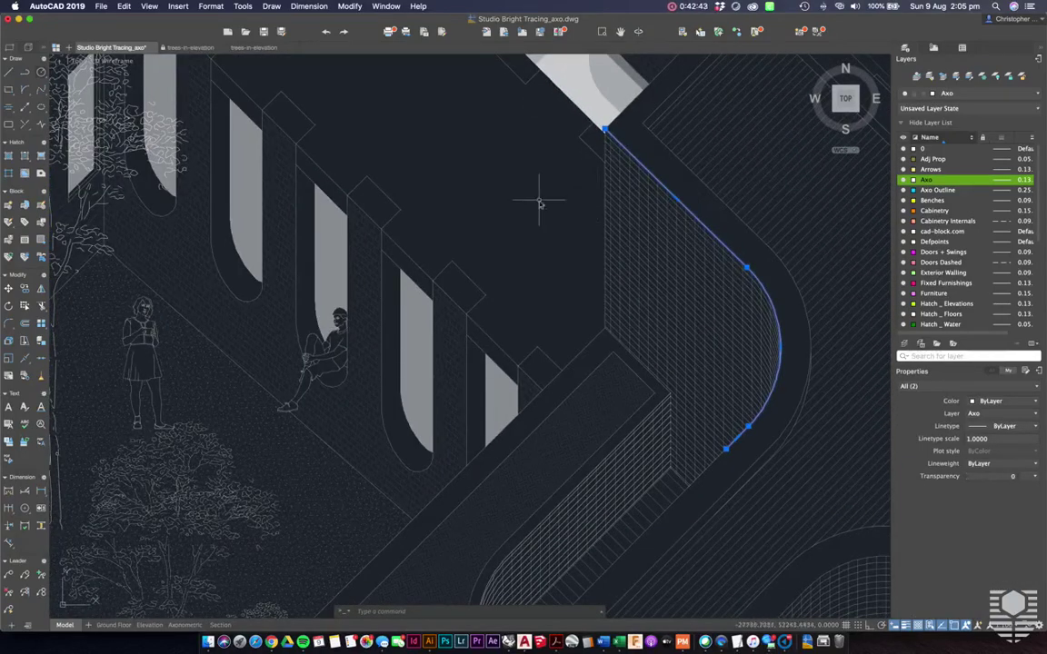
{"action": "type", "text": "arr"}
{"action": "key", "text": "Down"}
{"action": "key", "text": "Down"}
{"action": "key", "text": "Down"}
{"action": "key", "text": "Down"}
{"action": "key", "text": "Down"}
{"action": "key", "text": "Down"}
{"action": "key", "text": "Down"}
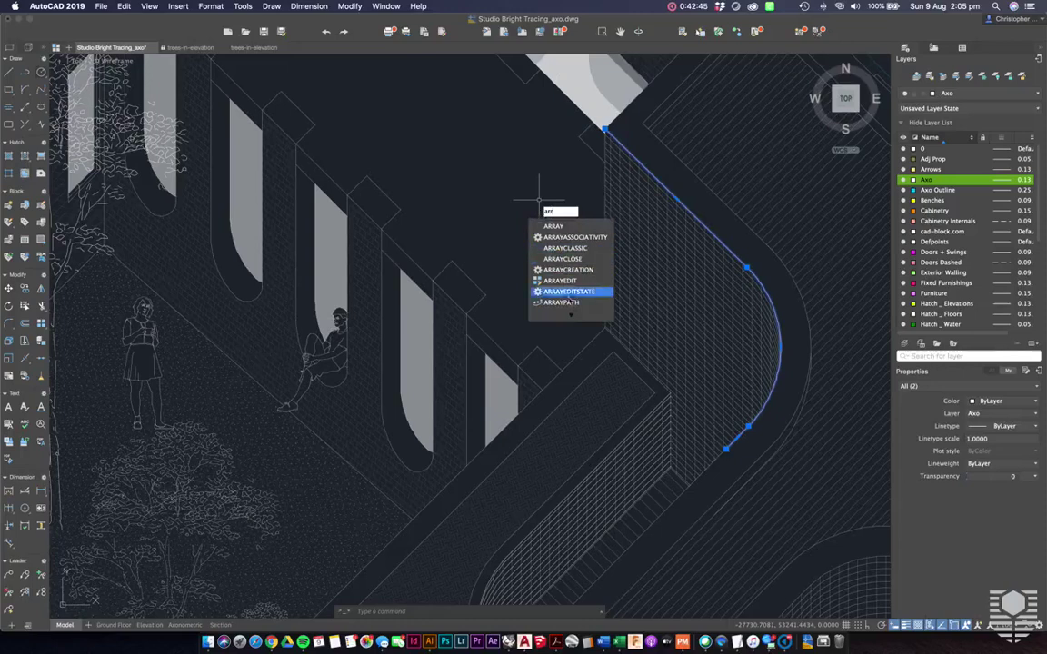
{"action": "key", "text": "Return"}
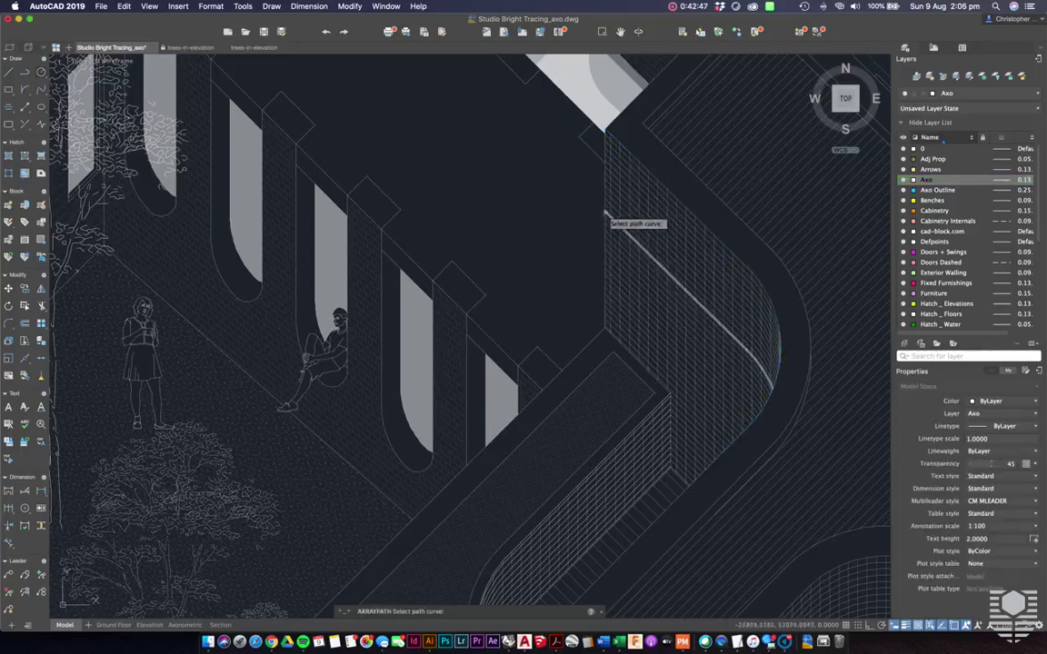
{"action": "left_click", "coordinate": [604, 218]}
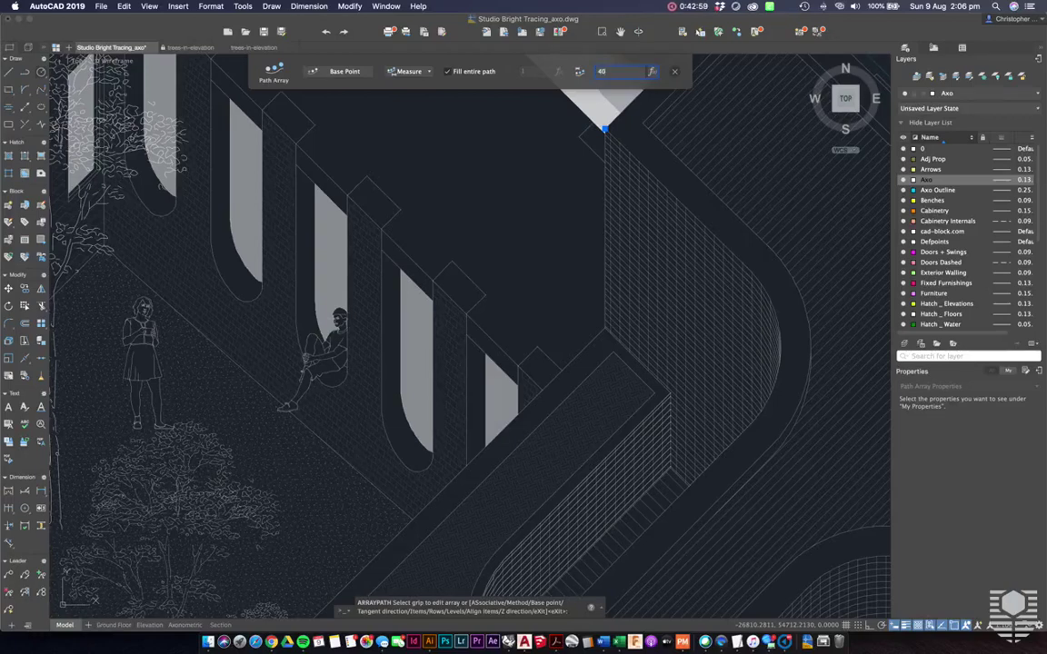
{"action": "key", "text": "Return"}
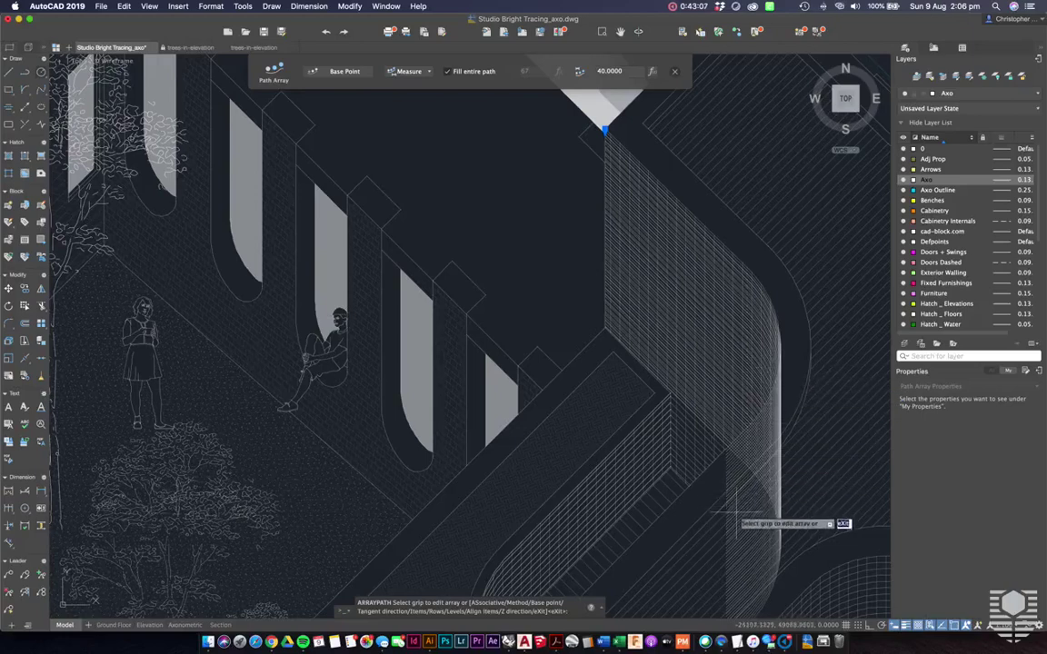
{"action": "key", "text": "Return"}
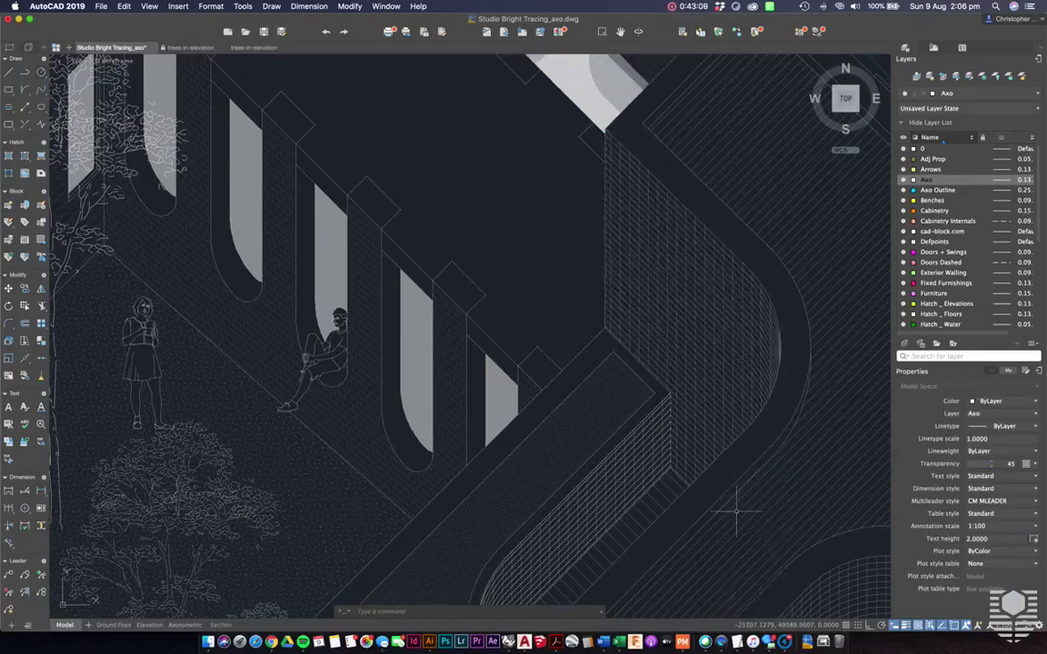
Step: Examine the arrayed cladding lines on the curved courtyard wall, the balcony's curved wall and the neighbouring facade
{"action": "scroll", "coordinate": [724, 309], "scroll_direction": "up", "scroll_amount": 1}
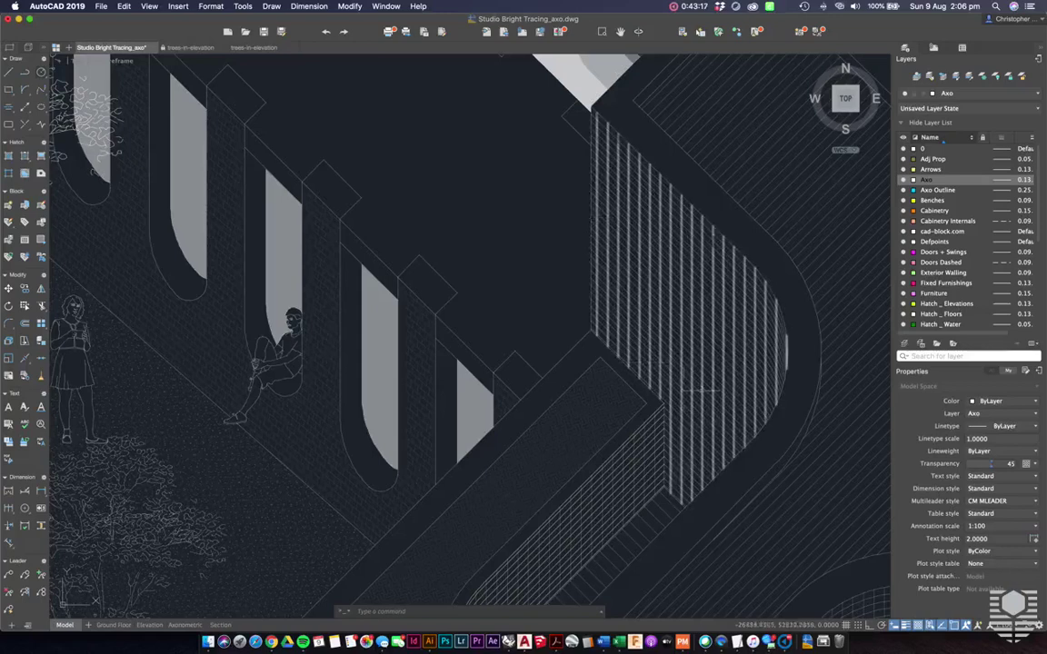
{"action": "scroll", "coordinate": [692, 389], "scroll_direction": "down", "scroll_amount": 2}
{"action": "scroll", "coordinate": [672, 270], "scroll_direction": "down", "scroll_amount": 1}
{"action": "mouse_move", "coordinate": [672, 390]}
{"action": "middle_mouse_down"}
{"action": "mouse_move", "coordinate": [607, 300]}
{"action": "mouse_move", "coordinate": [577, 215]}
{"action": "mouse_move", "coordinate": [526, 187]}
{"action": "mouse_move", "coordinate": [471, 209]}
{"action": "middle_mouse_up"}
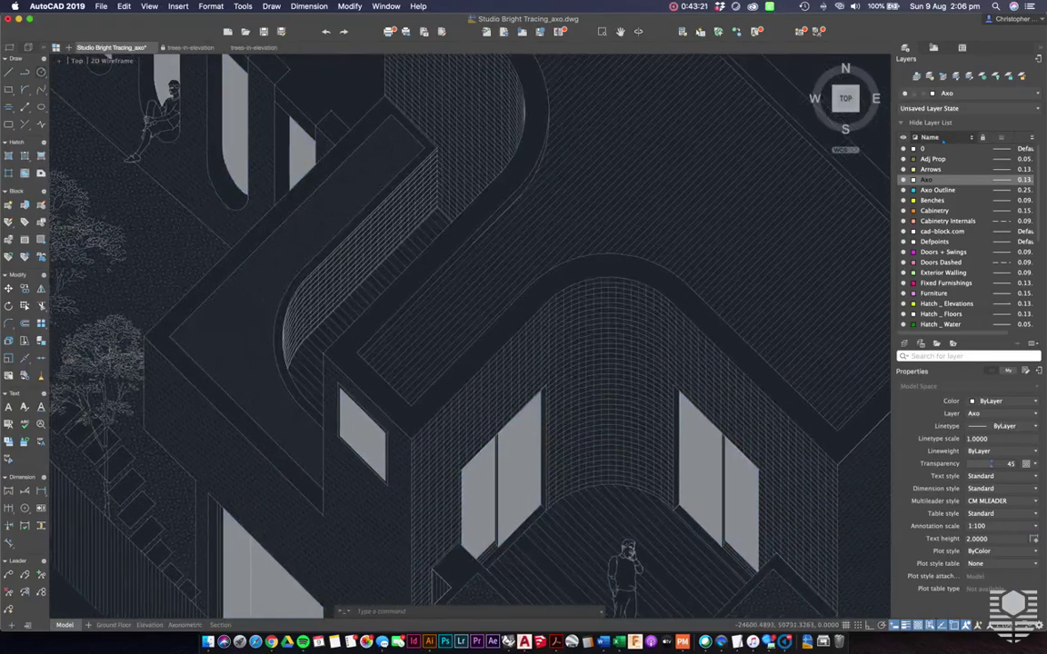
{"action": "scroll", "coordinate": [531, 305], "scroll_direction": "down", "scroll_amount": 1}
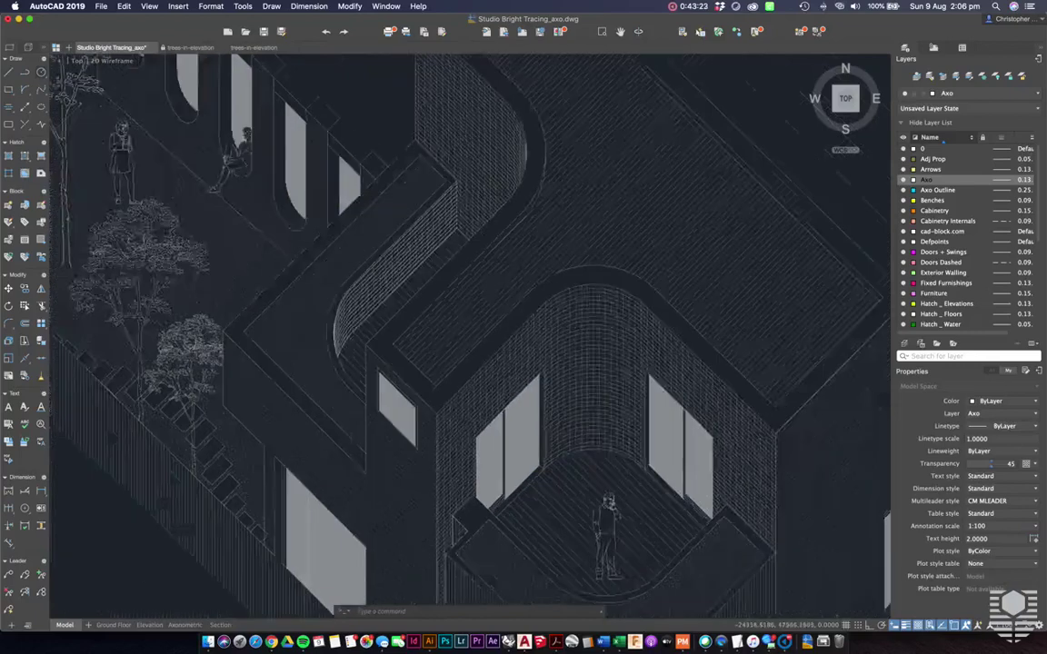
{"action": "scroll", "coordinate": [531, 304], "scroll_direction": "down", "scroll_amount": 1}
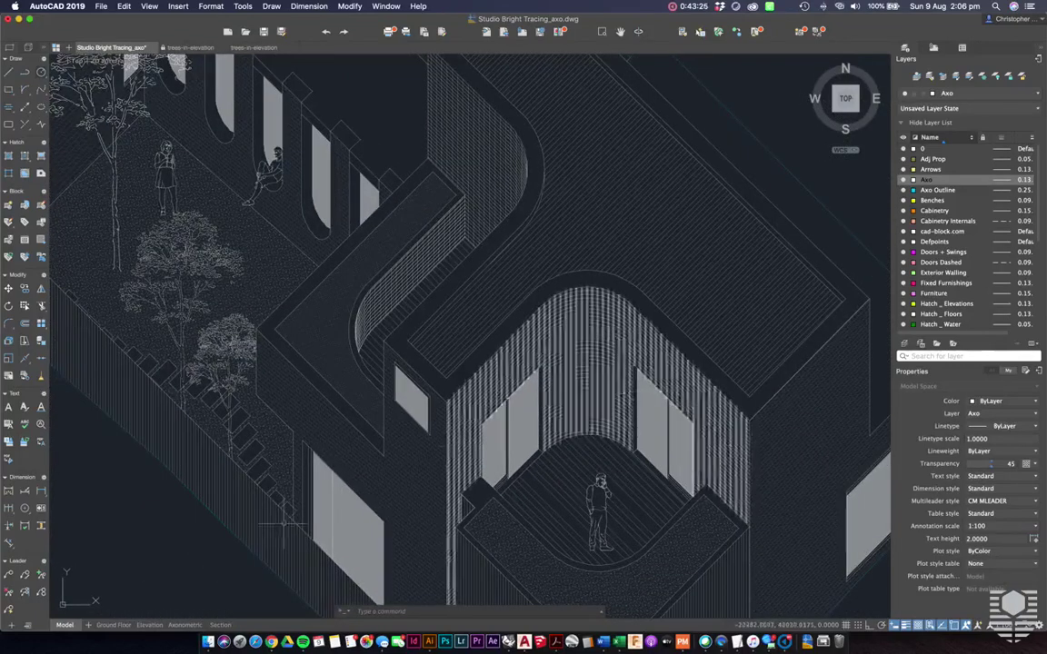
{"action": "scroll", "coordinate": [289, 522], "scroll_direction": "up", "scroll_amount": 5}
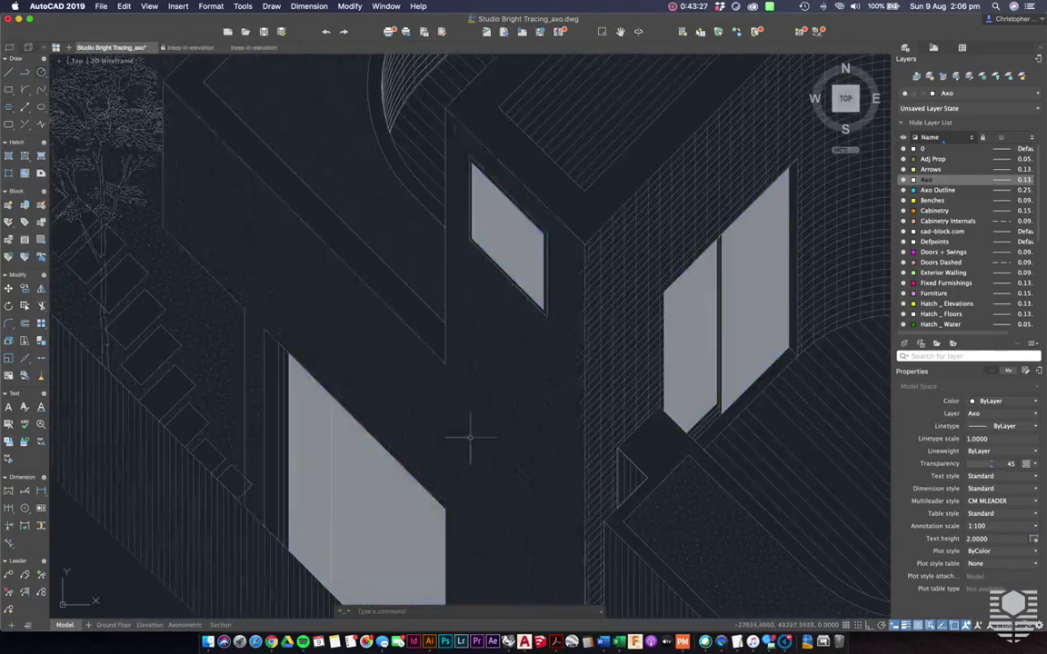
{"action": "scroll", "coordinate": [441, 445], "scroll_direction": "down", "scroll_amount": 4}
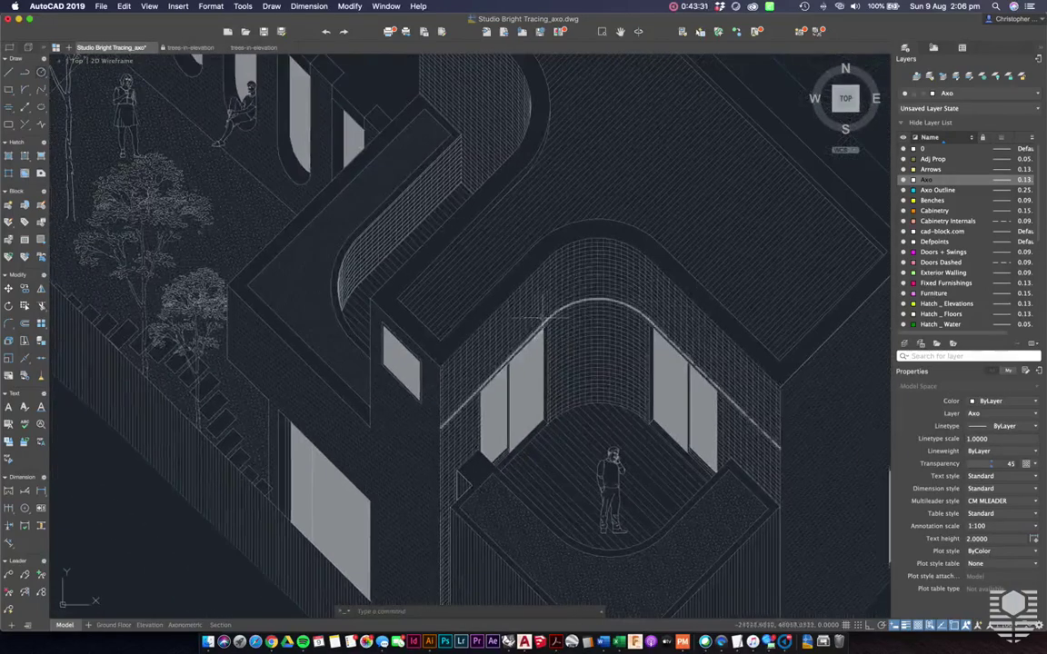
{"action": "mouse_move", "coordinate": [648, 298]}
{"action": "middle_mouse_down"}
{"action": "mouse_move", "coordinate": [583, 314]}
{"action": "mouse_move", "coordinate": [548, 338]}
{"action": "middle_mouse_up"}
{"action": "mouse_move", "coordinate": [346, 151]}
{"action": "middle_mouse_down"}
{"action": "mouse_move", "coordinate": [396, 209]}
{"action": "mouse_move", "coordinate": [733, 338]}
{"action": "middle_mouse_up"}
{"action": "scroll", "coordinate": [394, 212], "scroll_direction": "down", "scroll_amount": 1}
Step: Explode the brick hatch around the side wall's window into separate lines
{"action": "scroll", "coordinate": [342, 305], "scroll_direction": "up", "scroll_amount": 8}
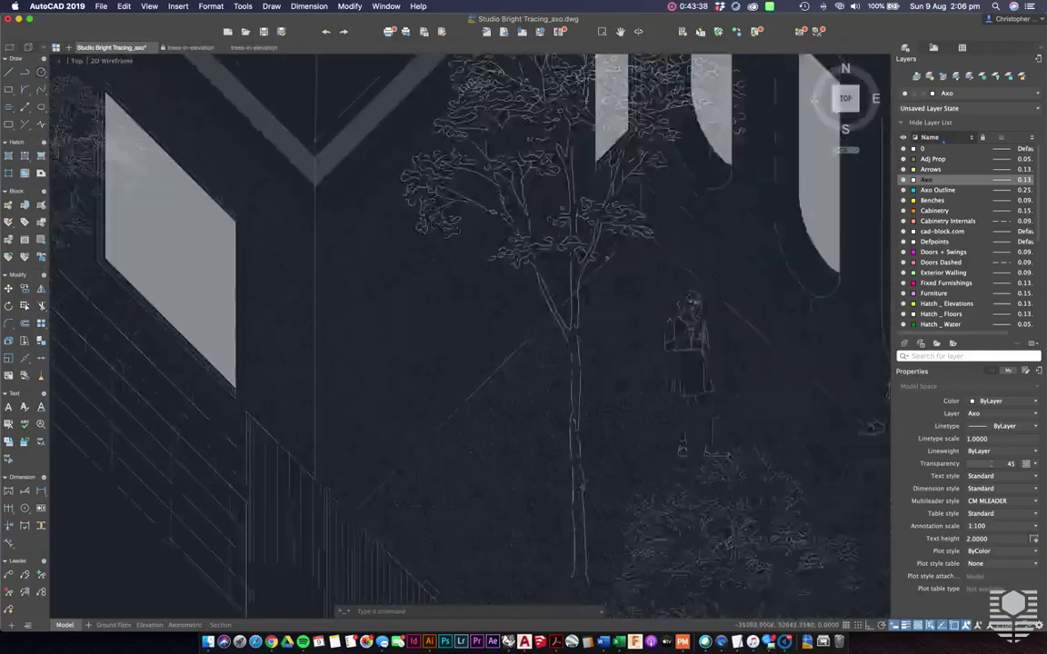
{"action": "left_click", "coordinate": [292, 338]}
{"action": "scroll", "coordinate": [336, 341], "scroll_direction": "up", "scroll_amount": 2}
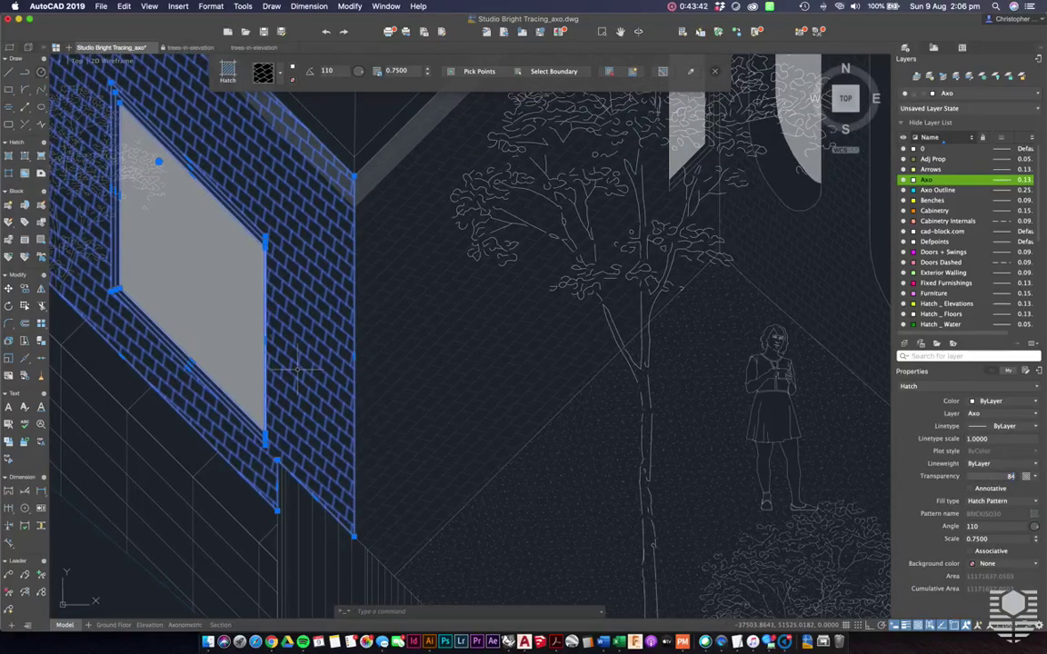
{"action": "type", "text": "explode"}
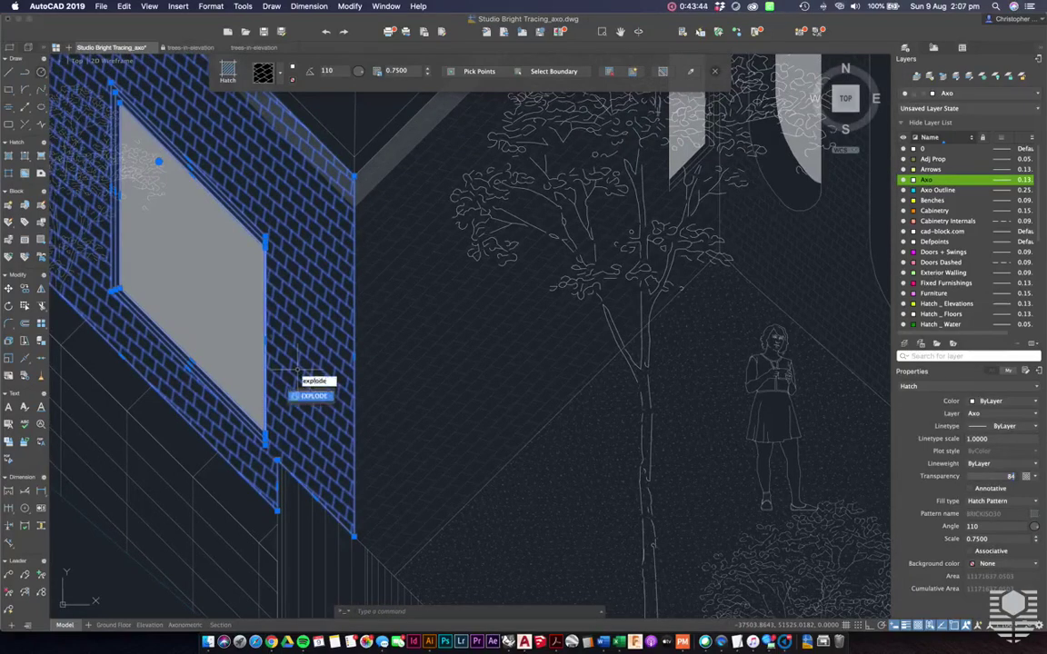
{"action": "key", "text": "Return"}
Step: Delete a patch of exploded brick lines beside the side wall's window, and undo back to the intact hatch
{"action": "scroll", "coordinate": [310, 362], "scroll_direction": "up", "scroll_amount": 3}
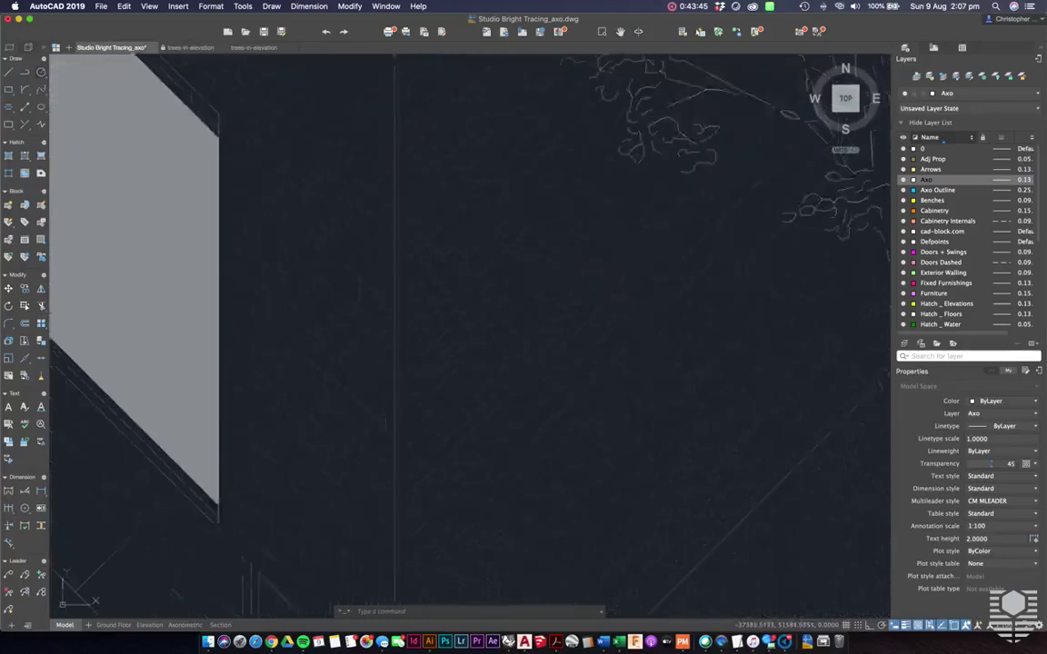
{"action": "scroll", "coordinate": [314, 351], "scroll_direction": "up", "scroll_amount": 1}
{"action": "left_click", "coordinate": [297, 269]}
{"action": "left_click", "coordinate": [378, 457]}
{"action": "key", "text": "Delete"}
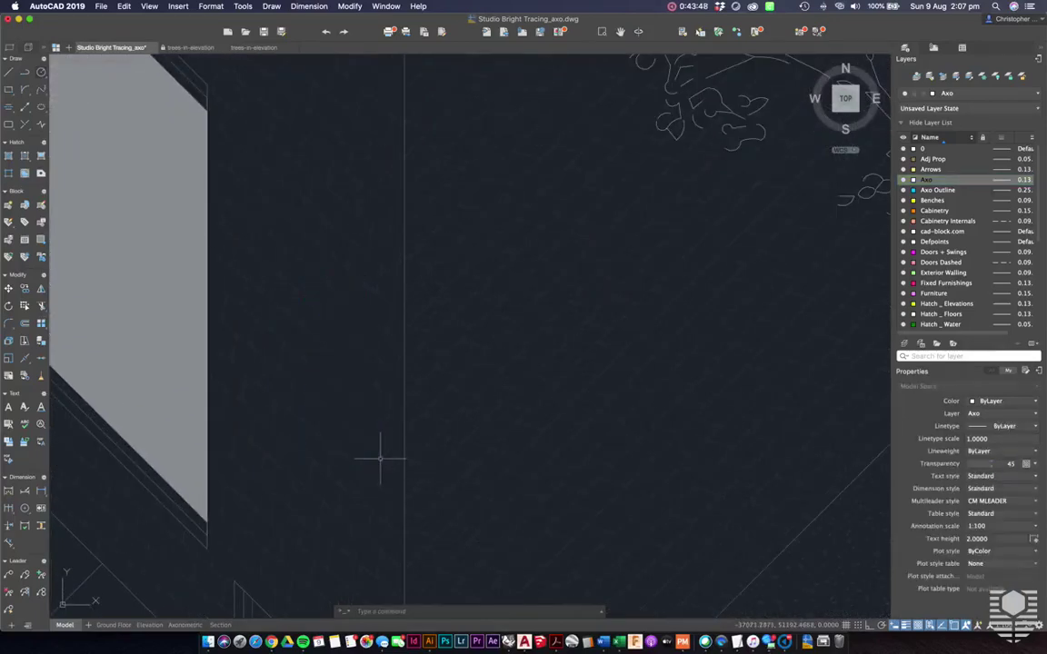
{"action": "scroll", "coordinate": [345, 300], "scroll_direction": "down", "scroll_amount": 3}
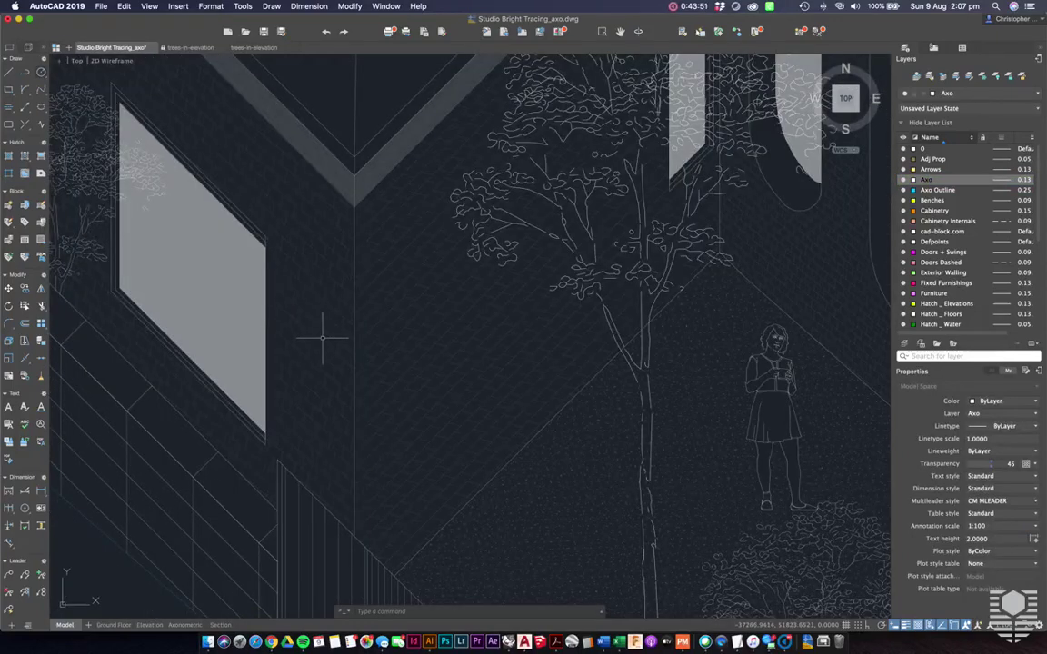
Step: Inspect the separate marks of the courtyard's ground texture around the standing figure by selecting two of them individually
{"action": "scroll", "coordinate": [572, 318], "scroll_direction": "up", "scroll_amount": 1}
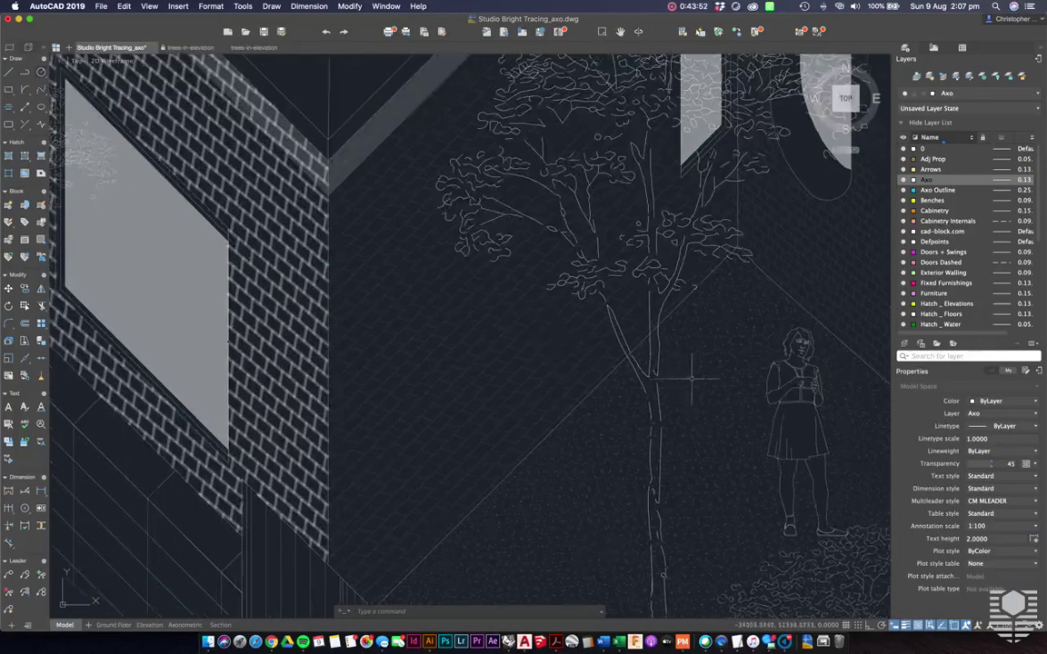
{"action": "scroll", "coordinate": [691, 377], "scroll_direction": "up", "scroll_amount": 2}
{"action": "scroll", "coordinate": [738, 410], "scroll_direction": "up", "scroll_amount": 2}
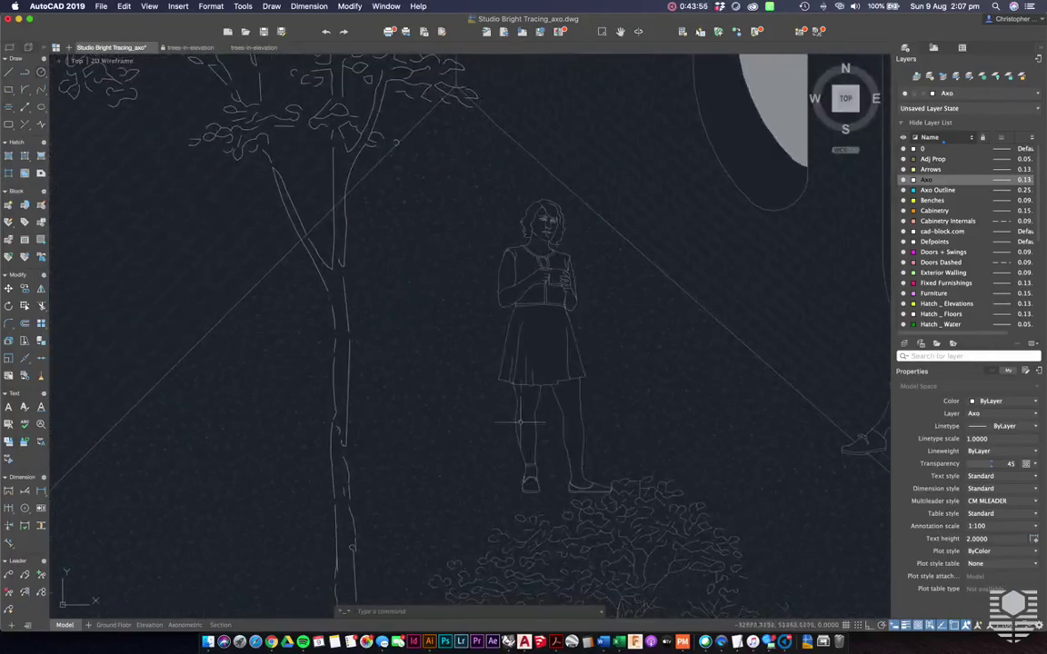
{"action": "left_click", "coordinate": [456, 263]}
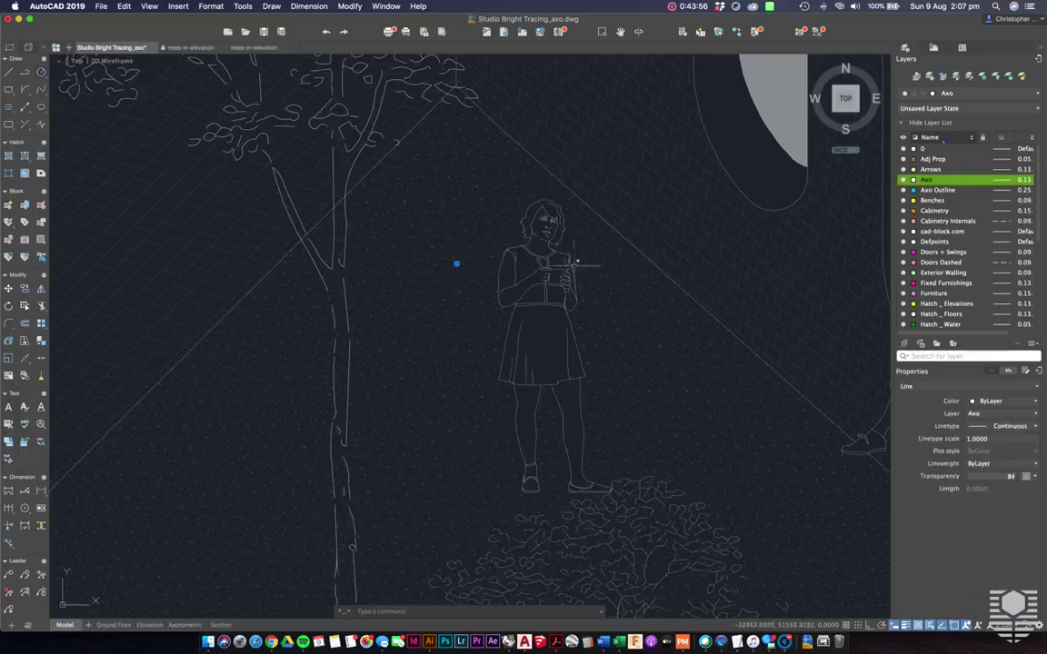
{"action": "key", "text": "Escape"}
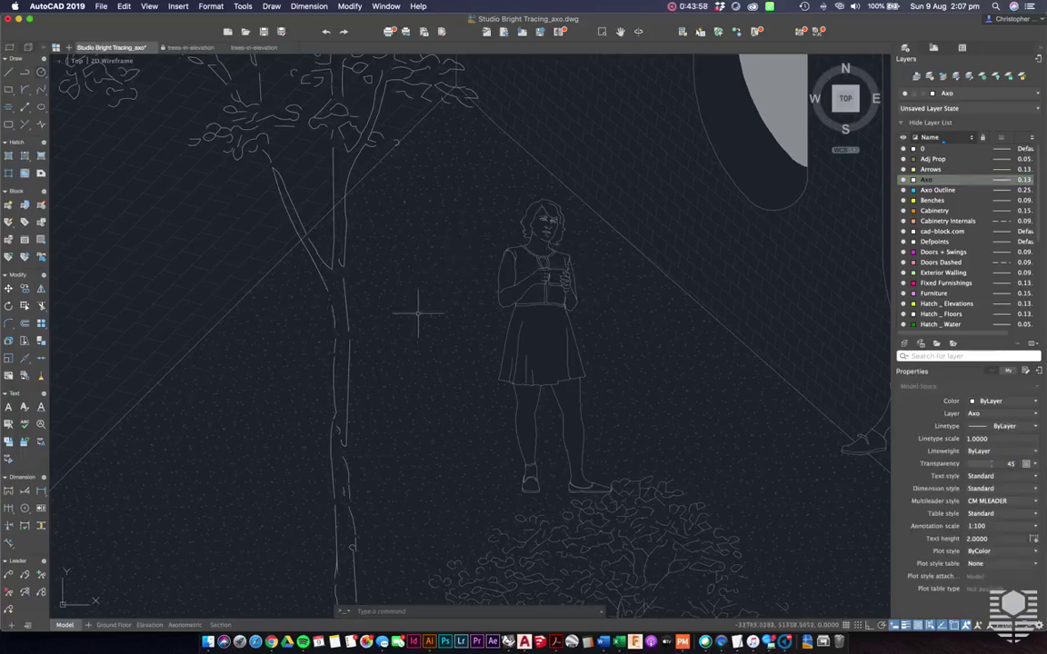
{"action": "left_click", "coordinate": [473, 318]}
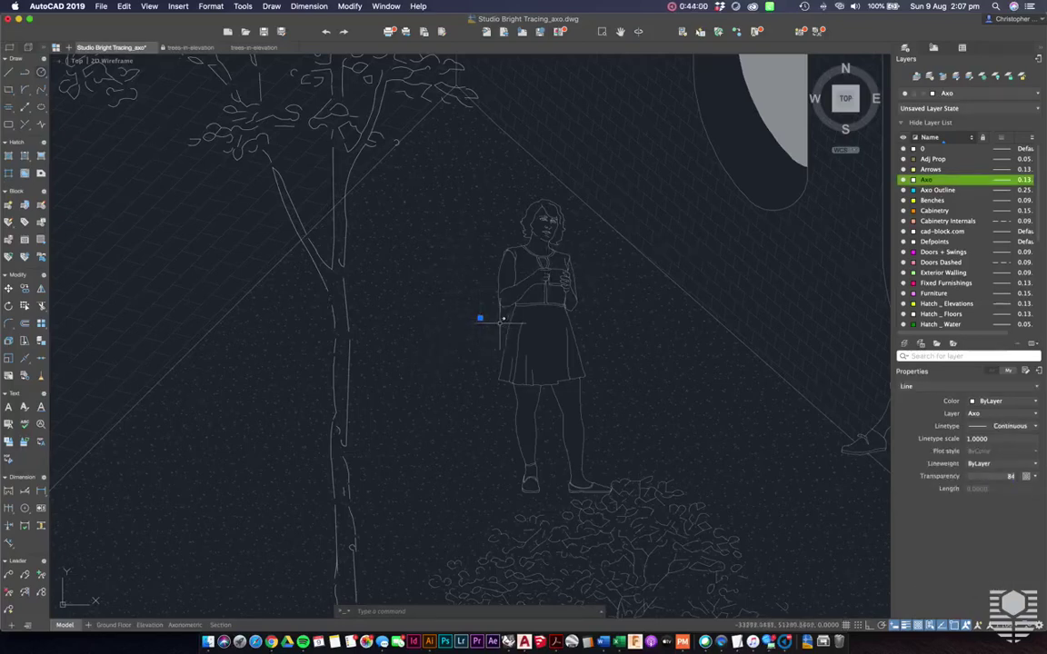
{"action": "key", "text": "Escape"}
Step: Examine how the solid window hatch is cut around the seated figure's head and shoulders, selecting that hatch to show its boundary
{"action": "scroll", "coordinate": [499, 322], "scroll_direction": "down", "scroll_amount": 3}
{"action": "middle_click_drag", "start_coordinate": [783, 302], "coordinate": [585, 321]}
{"action": "scroll", "coordinate": [613, 361], "scroll_direction": "up", "scroll_amount": 2}
{"action": "scroll", "coordinate": [614, 353], "scroll_direction": "up", "scroll_amount": 1}
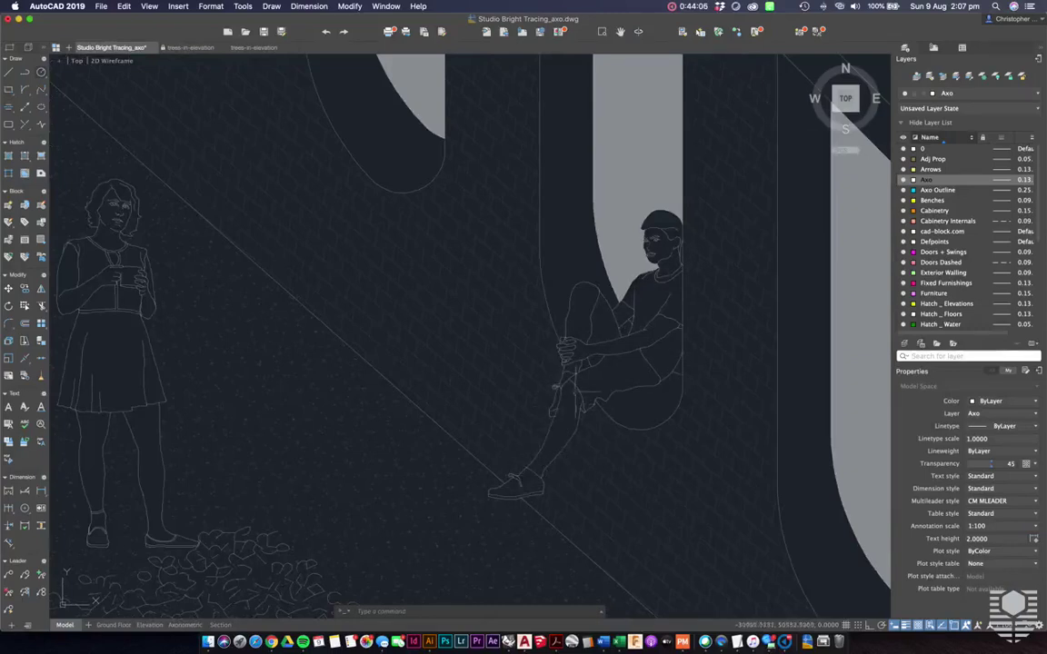
{"action": "middle_click_drag", "start_coordinate": [645, 338], "coordinate": [575, 459]}
{"action": "scroll", "coordinate": [603, 409], "scroll_direction": "up", "scroll_amount": 1}
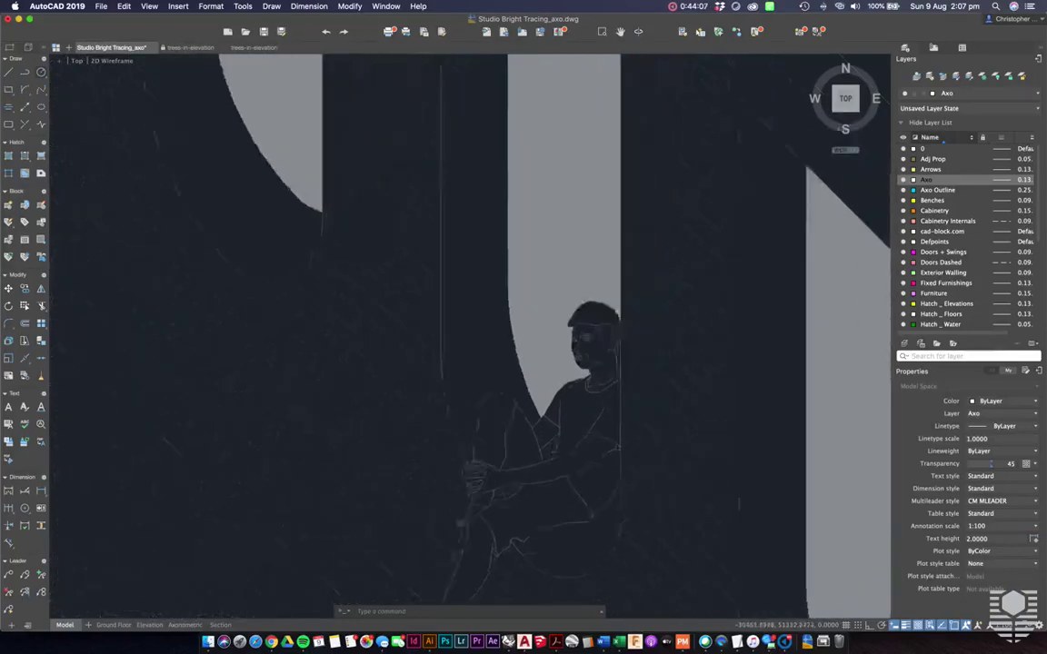
{"action": "middle_click_drag", "start_coordinate": [617, 370], "coordinate": [600, 405]}
{"action": "scroll", "coordinate": [601, 404], "scroll_direction": "up", "scroll_amount": 3}
{"action": "scroll", "coordinate": [603, 471], "scroll_direction": "down", "scroll_amount": 2}
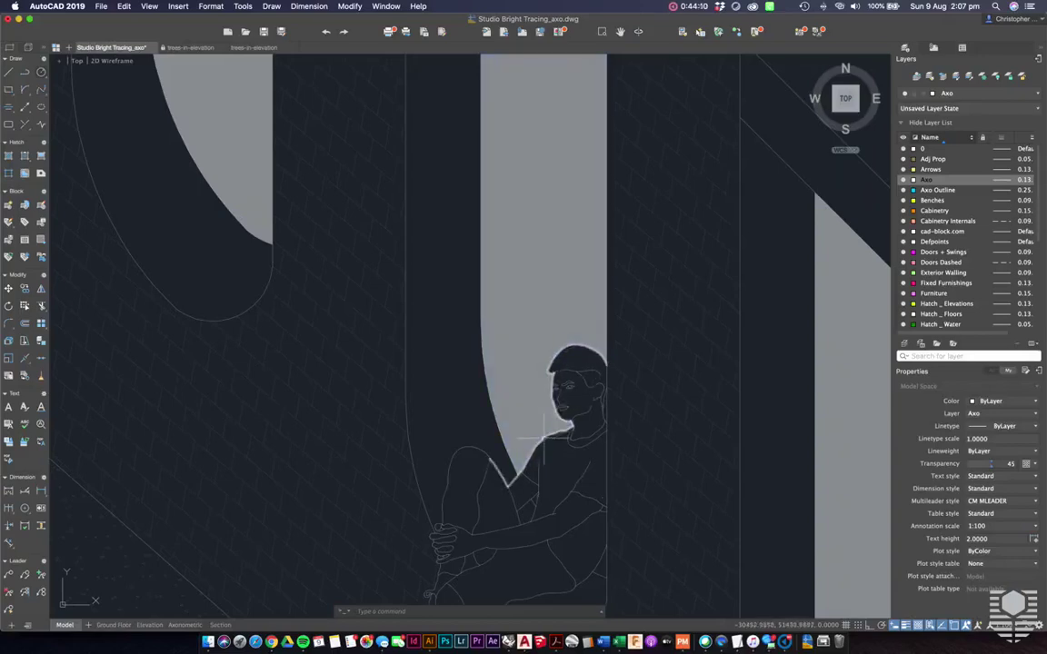
{"action": "scroll", "coordinate": [544, 441], "scroll_direction": "down", "scroll_amount": 2}
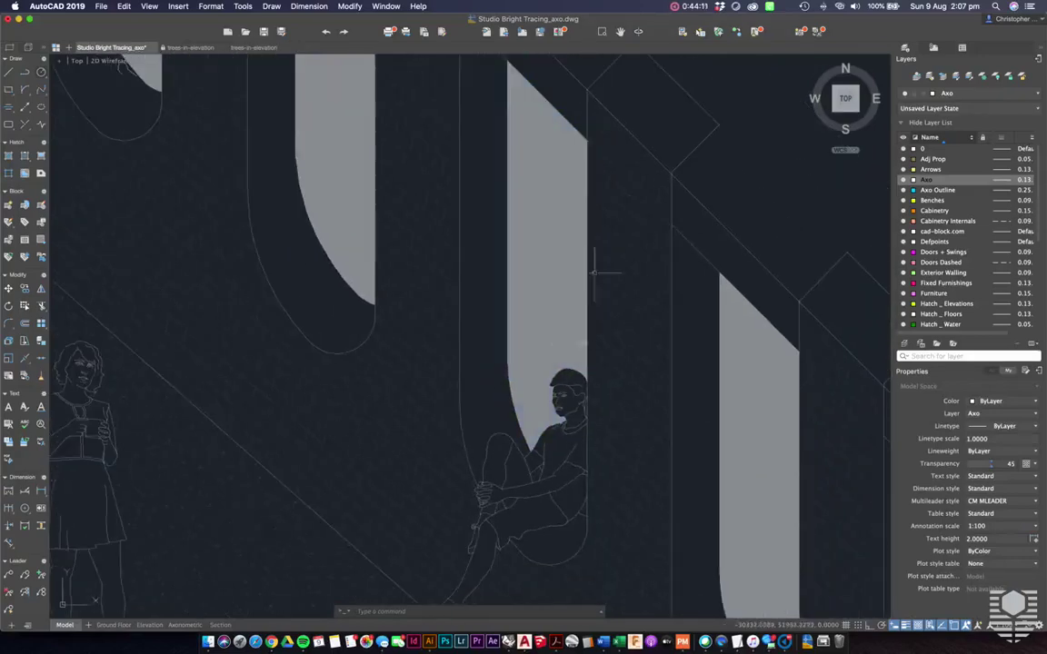
{"action": "left_click", "coordinate": [556, 275]}
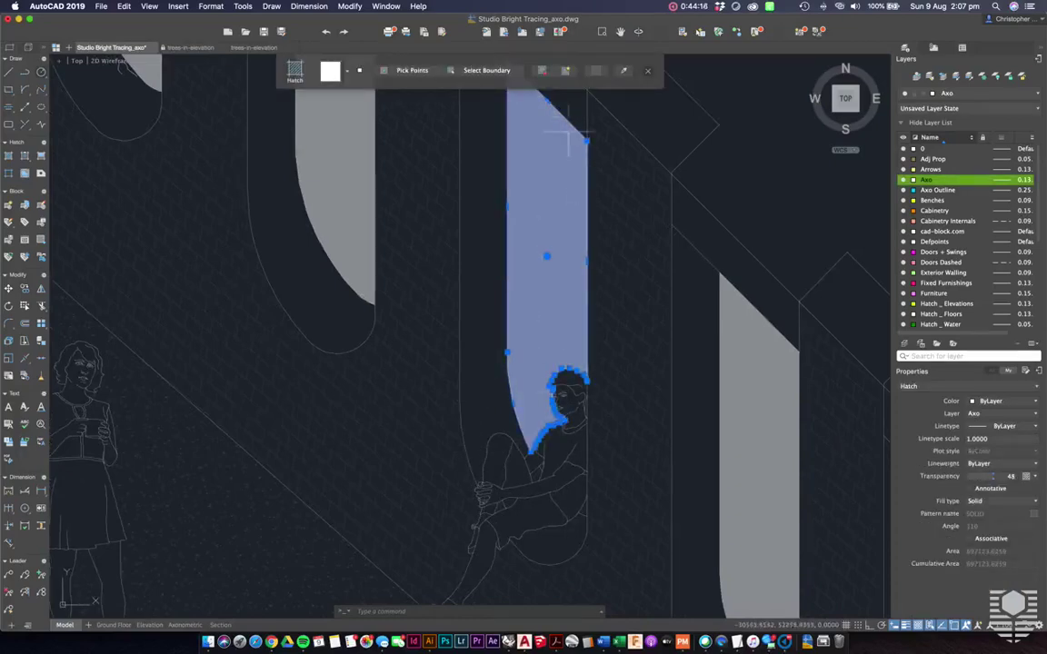
{"action": "middle_click_drag", "start_coordinate": [554, 205], "coordinate": [554, 252]}
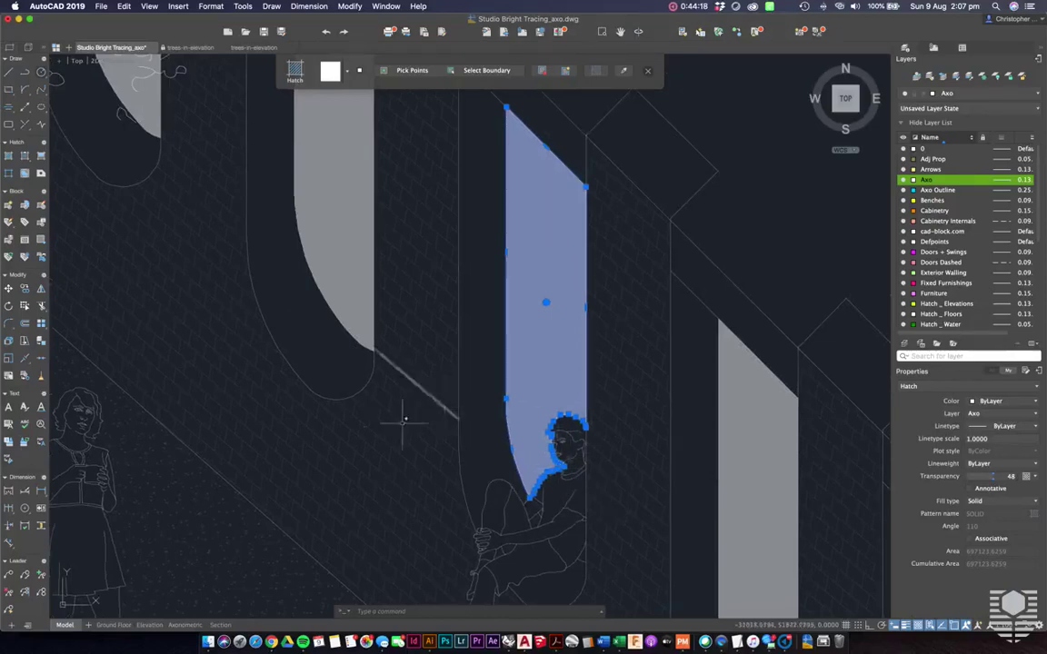
{"action": "key", "text": "Escape"}
Step: Open the Axonometric layout and examine the people, trees and hatched surfaces of the axonometric on paper
{"action": "left_click", "coordinate": [182, 625]}
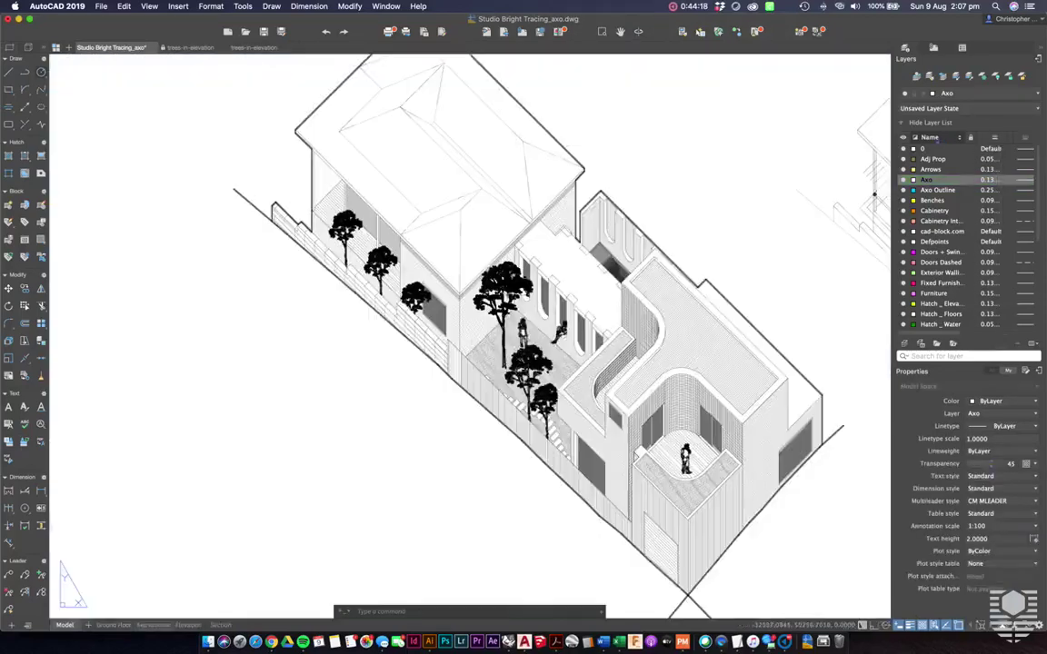
{"action": "scroll", "coordinate": [598, 291], "scroll_direction": "up", "scroll_amount": 3}
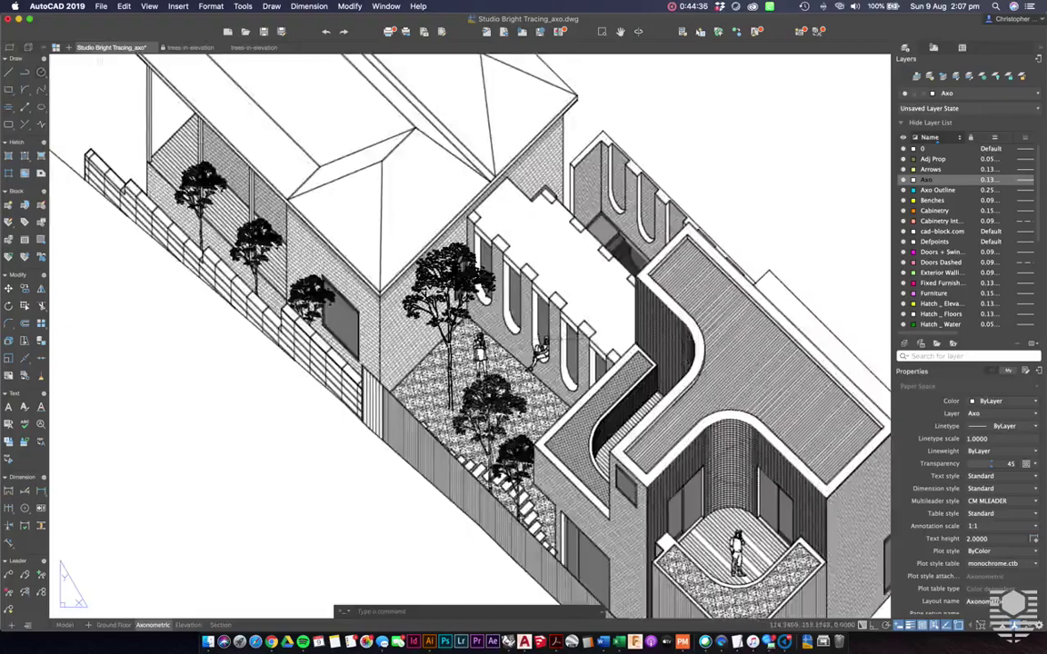
{"action": "scroll", "coordinate": [557, 345], "scroll_direction": "up", "scroll_amount": 2}
{"action": "scroll", "coordinate": [537, 354], "scroll_direction": "down", "scroll_amount": 2}
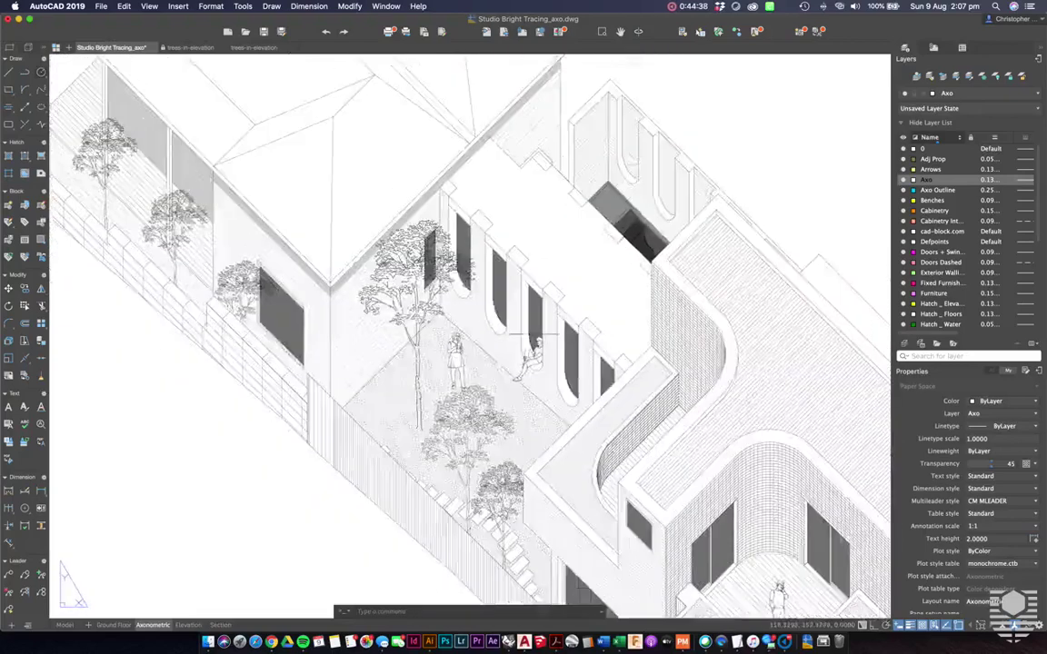
{"action": "scroll", "coordinate": [537, 350], "scroll_direction": "down", "scroll_amount": 1}
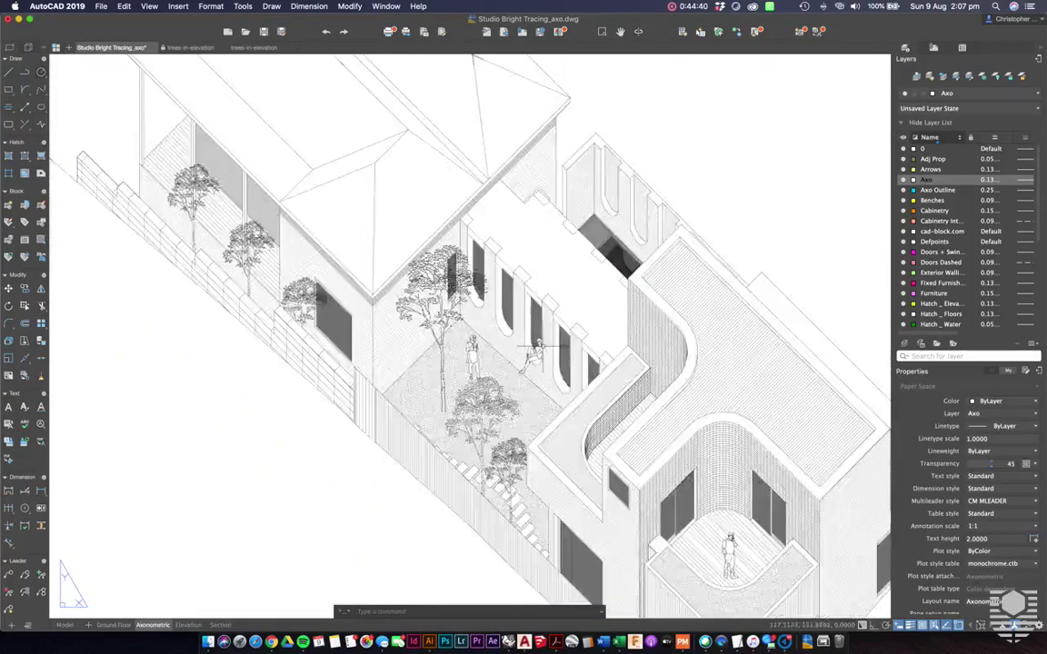
{"action": "scroll", "coordinate": [534, 352], "scroll_direction": "down", "scroll_amount": 3}
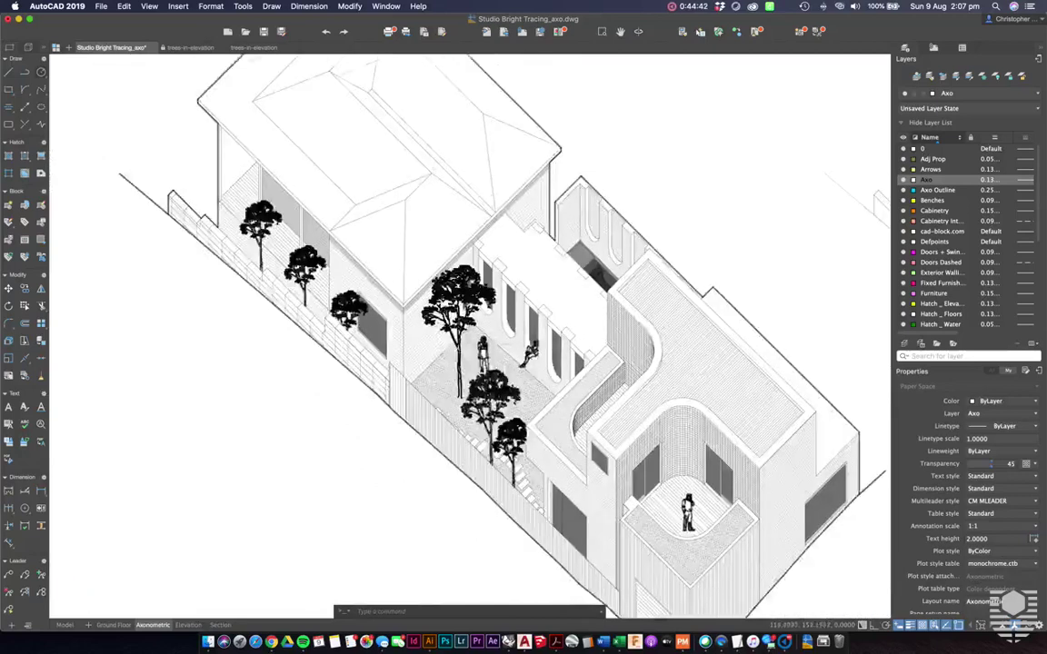
{"action": "scroll", "coordinate": [692, 423], "scroll_direction": "down", "scroll_amount": 1}
{"action": "middle_click_drag", "start_coordinate": [692, 423], "coordinate": [571, 388]}
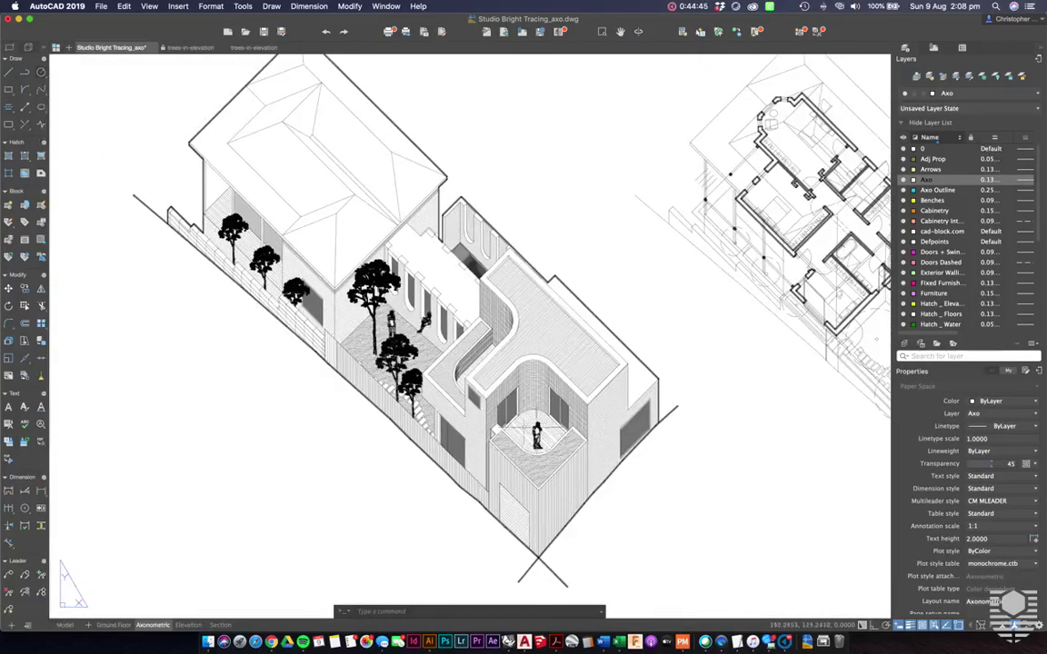
{"action": "scroll", "coordinate": [541, 436], "scroll_direction": "down", "scroll_amount": 2}
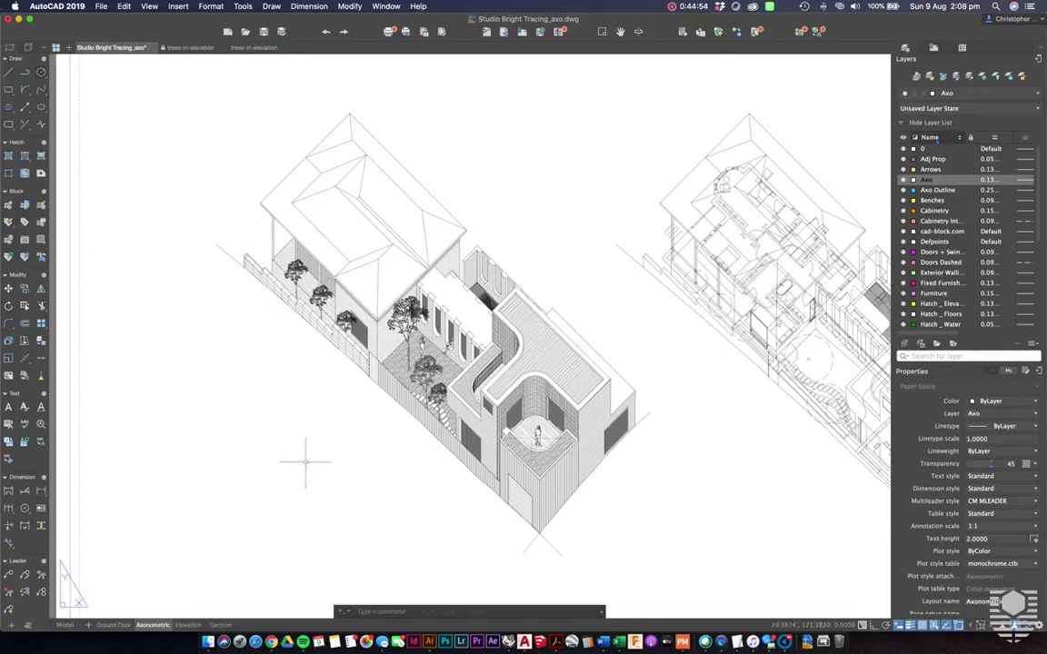
Step: Switch to Chrome to view the people drawings on pimpmydrawing.com and the Trees in Elevation page on cad-block.com, and return to AutoCAD
{"action": "key", "text": "ctrl+Left"}
{"action": "mouse_move", "coordinate": [467, 255]}
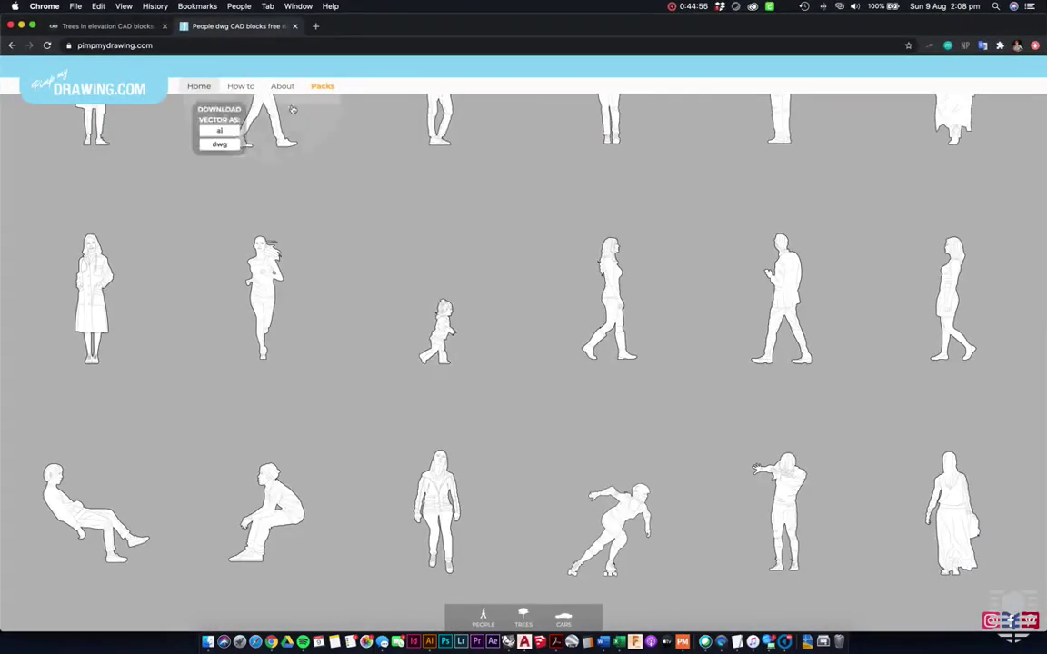
{"action": "left_click", "coordinate": [98, 27]}
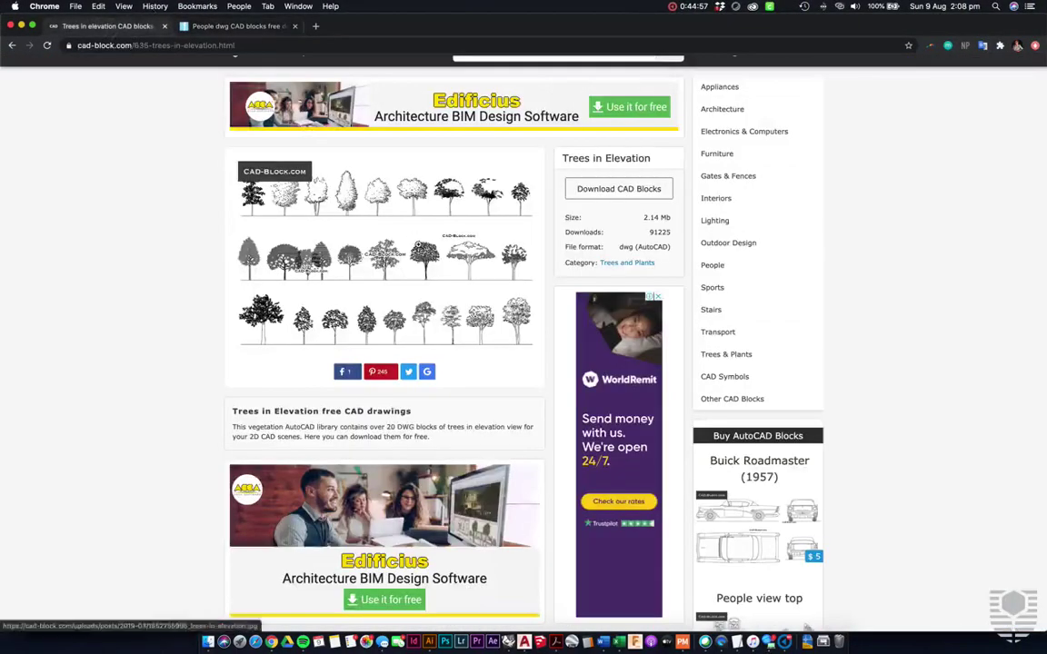
{"action": "key", "text": "ctrl+Right"}
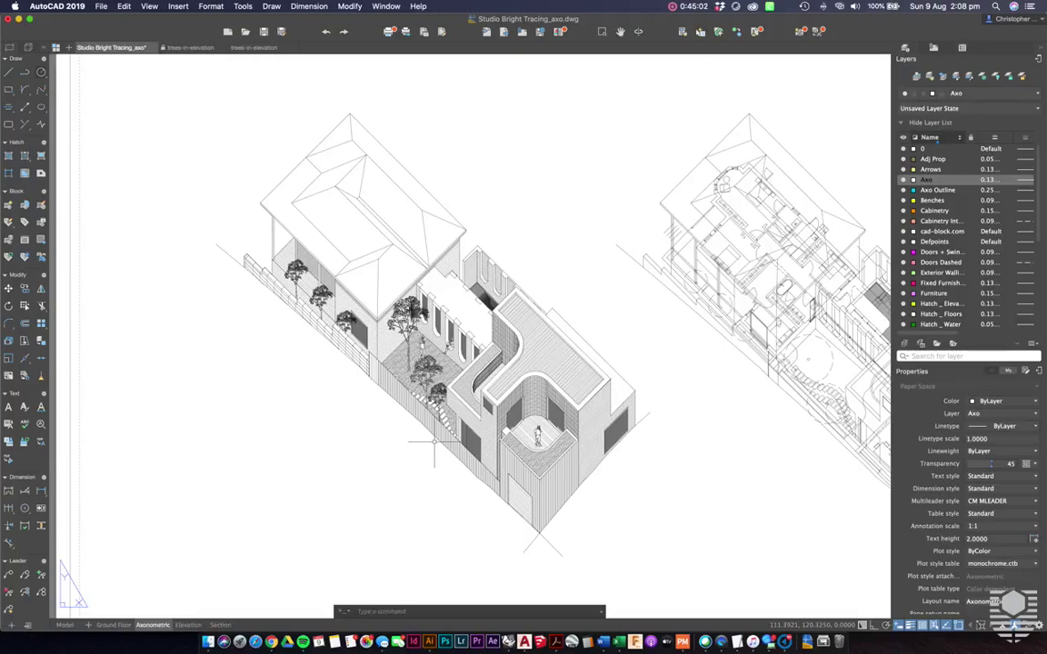
Step: Activate the Axonometric sheet's viewport, enlarge and reposition the rendered axonometric inside the border above the title block, and return to paper space
{"action": "middle_click_drag", "start_coordinate": [796, 378], "coordinate": [627, 347]}
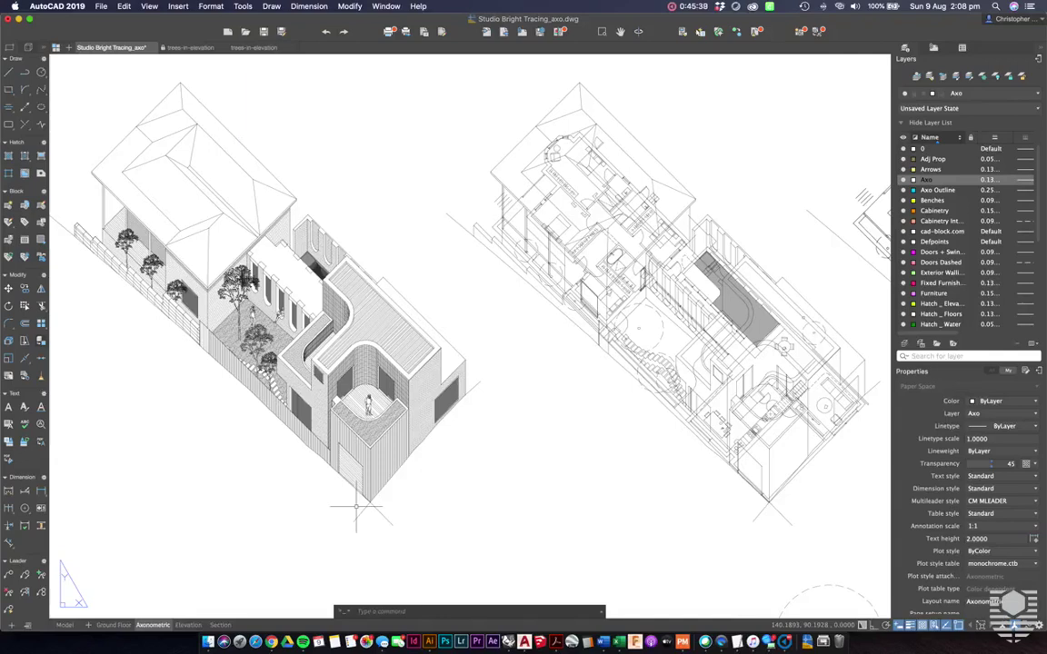
{"action": "scroll", "coordinate": [356, 509], "scroll_direction": "up", "scroll_amount": 3}
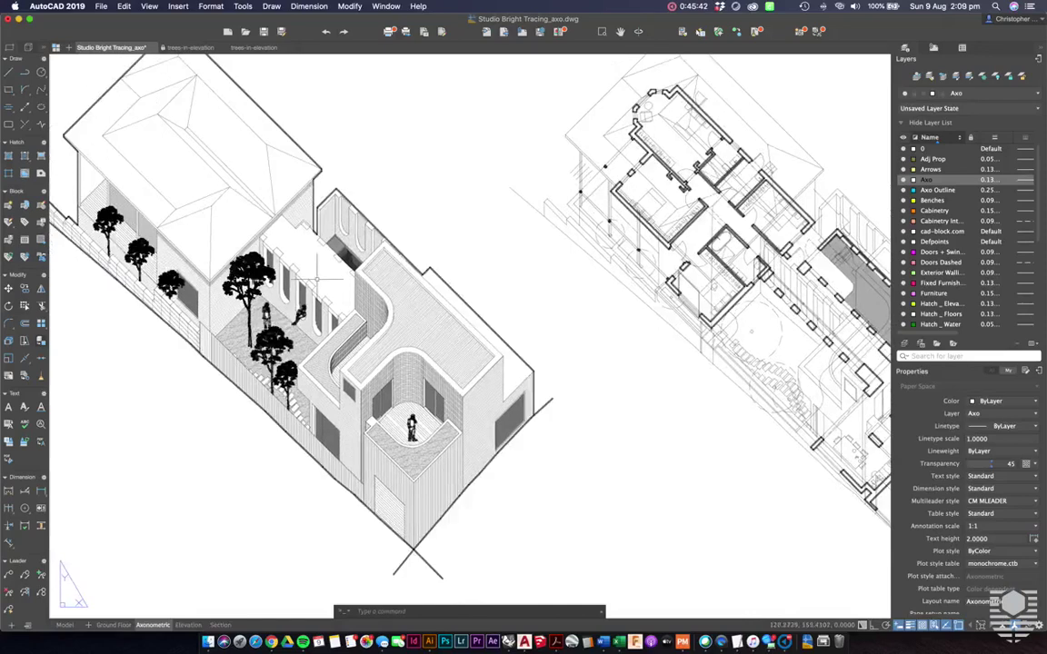
{"action": "scroll", "coordinate": [317, 278], "scroll_direction": "down", "scroll_amount": 3}
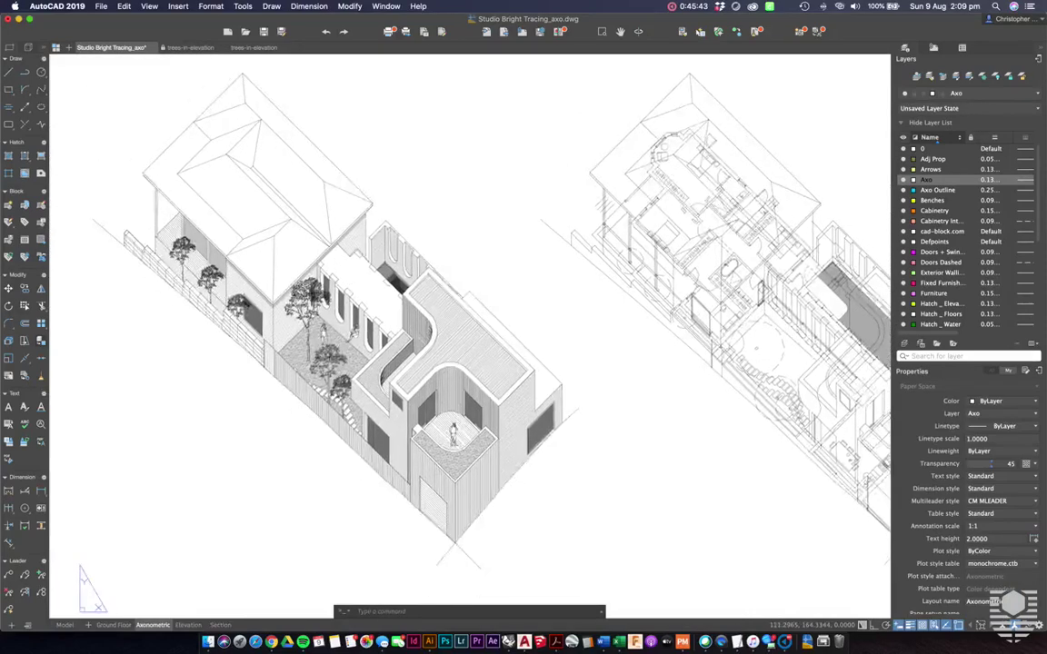
{"action": "scroll", "coordinate": [314, 277], "scroll_direction": "down", "scroll_amount": 4}
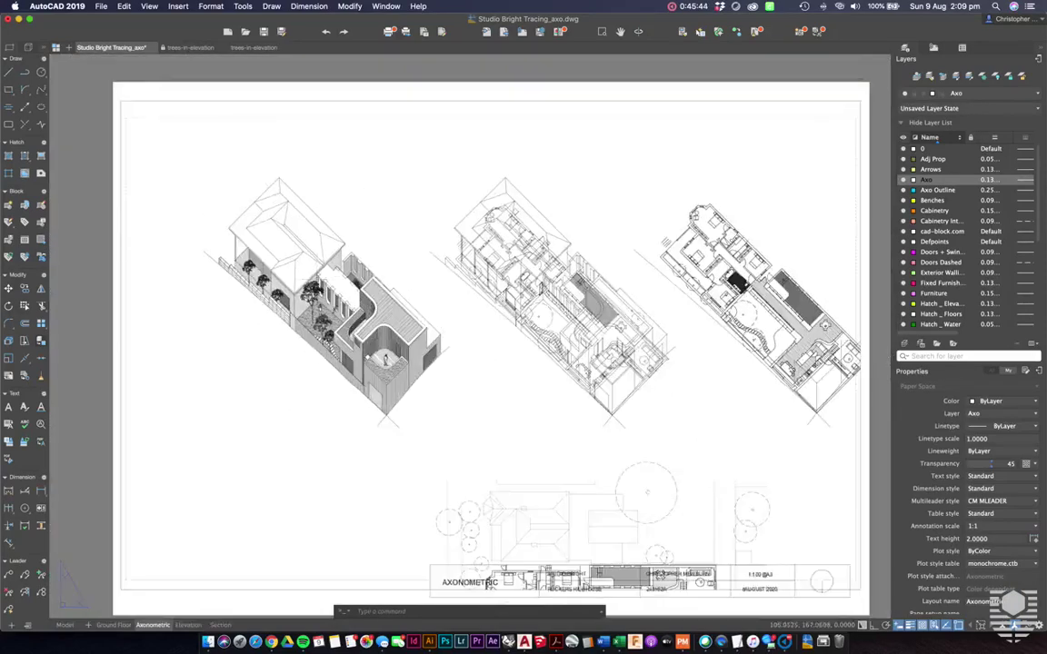
{"action": "scroll", "coordinate": [314, 278], "scroll_direction": "down", "scroll_amount": 3}
{"action": "left_click", "coordinate": [379, 417]}
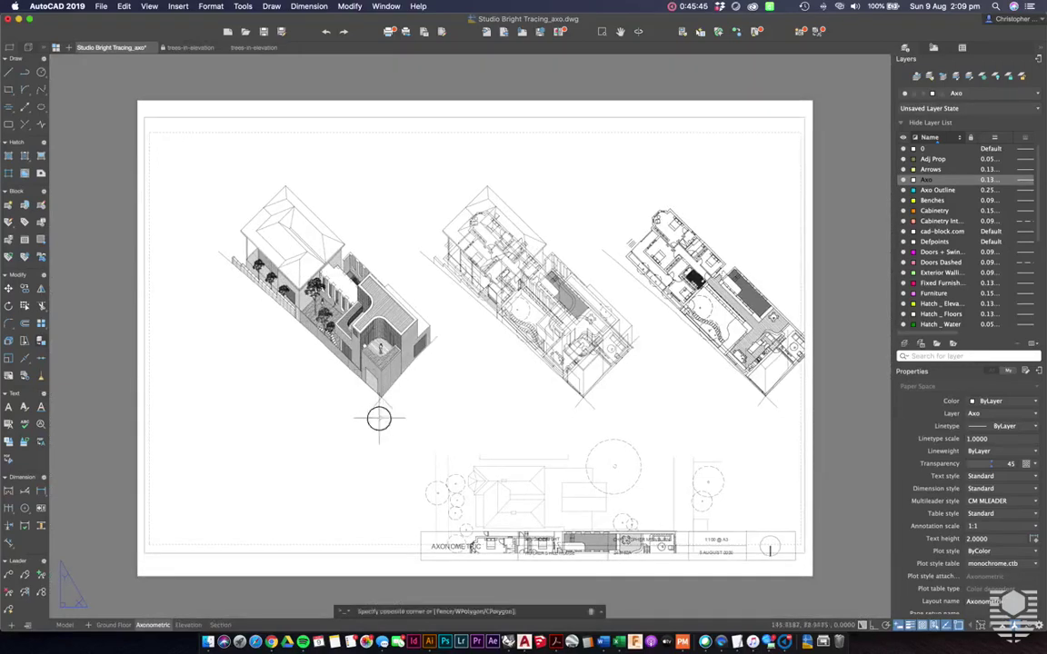
{"action": "left_click", "coordinate": [378, 417]}
{"action": "scroll", "coordinate": [342, 395], "scroll_direction": "up", "scroll_amount": 3}
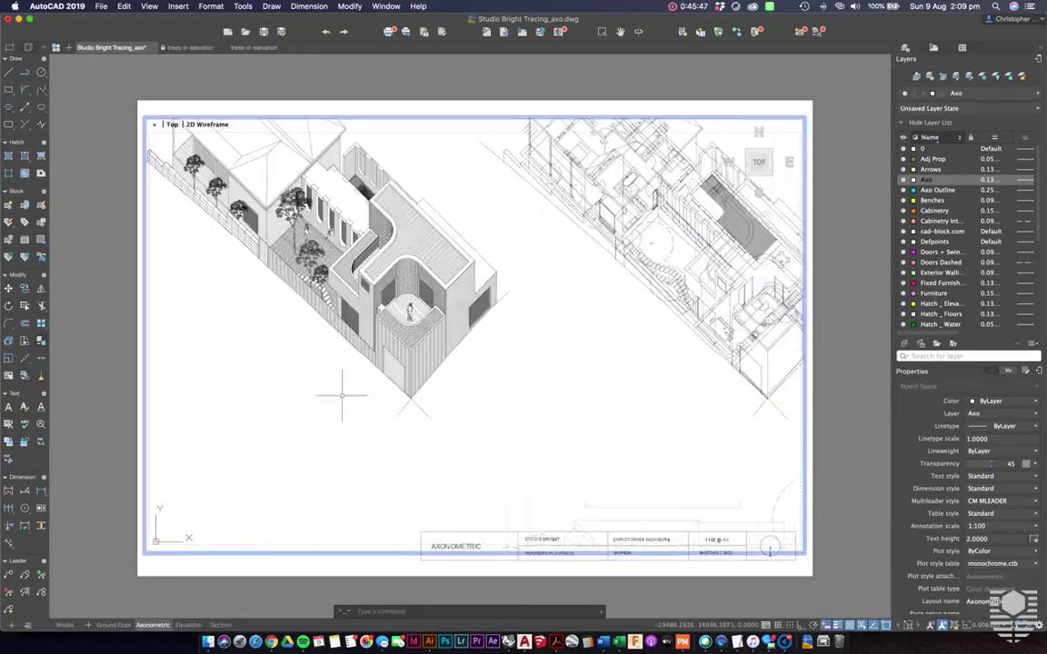
{"action": "scroll", "coordinate": [341, 395], "scroll_direction": "up", "scroll_amount": 3}
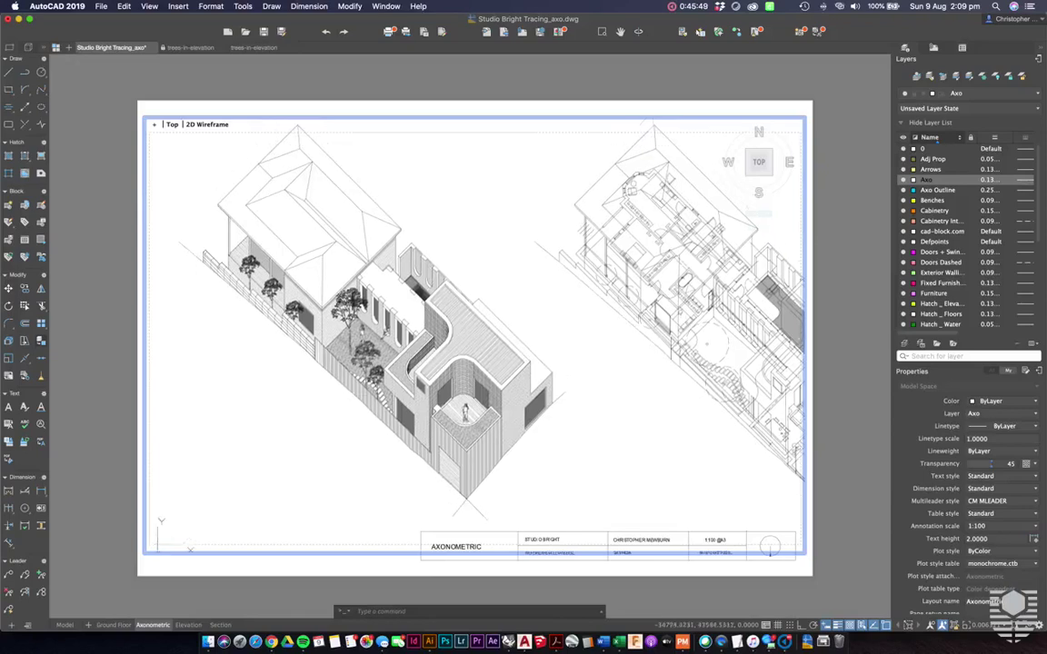
{"action": "double_click", "coordinate": [91, 292]}
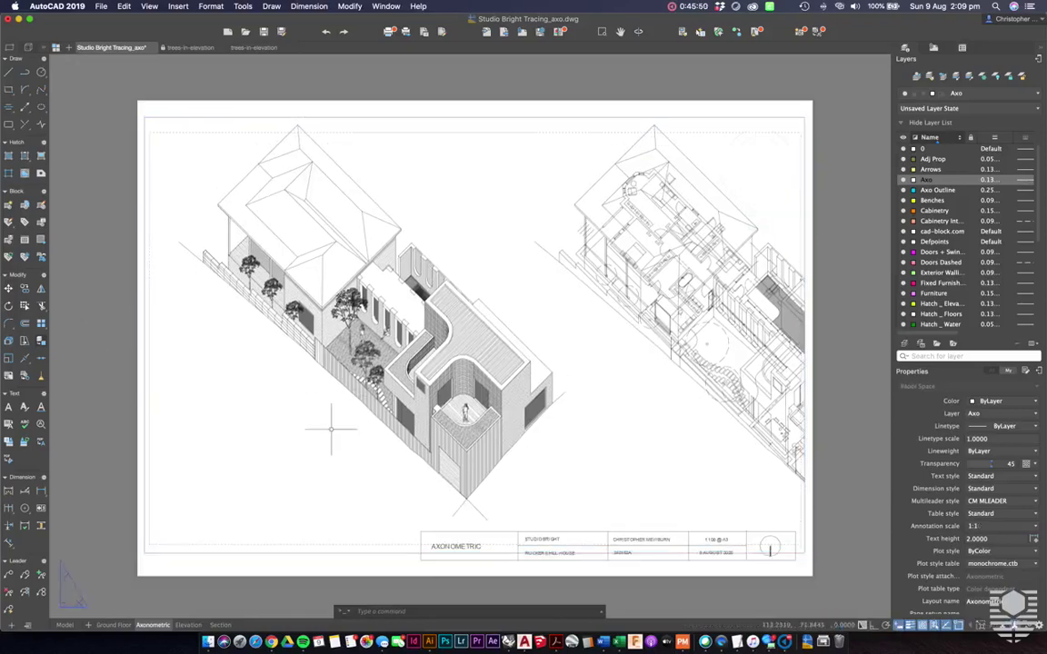
Step: Review the enlarged axonometric on its sheet, both close up and as a whole with the title block
{"action": "scroll", "coordinate": [331, 428], "scroll_direction": "up", "scroll_amount": 4}
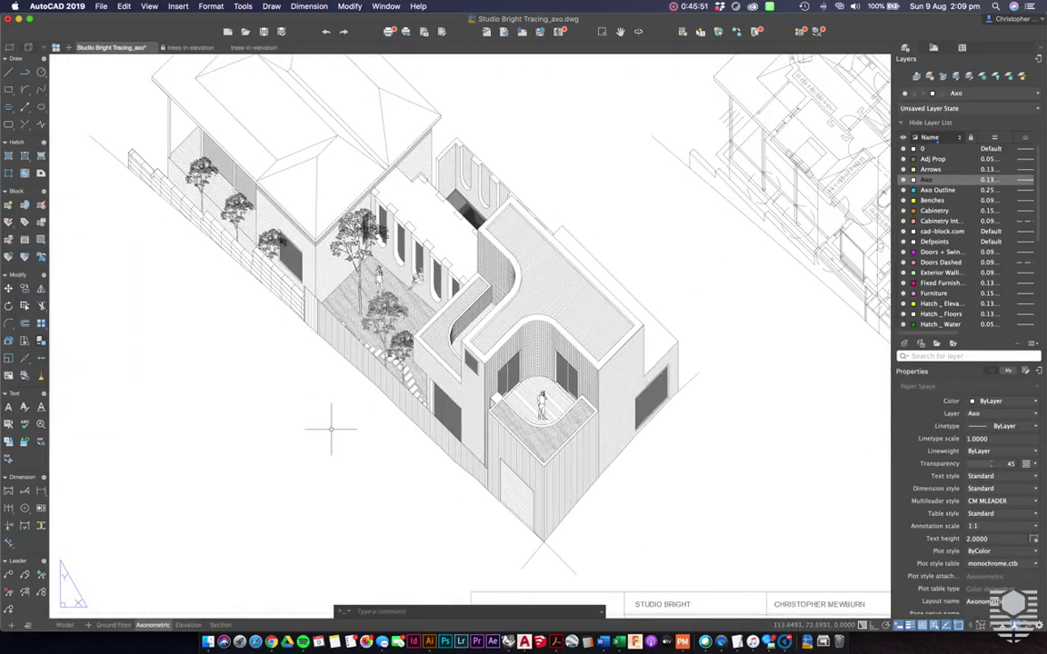
{"action": "middle_click_drag", "start_coordinate": [666, 430], "coordinate": [674, 440]}
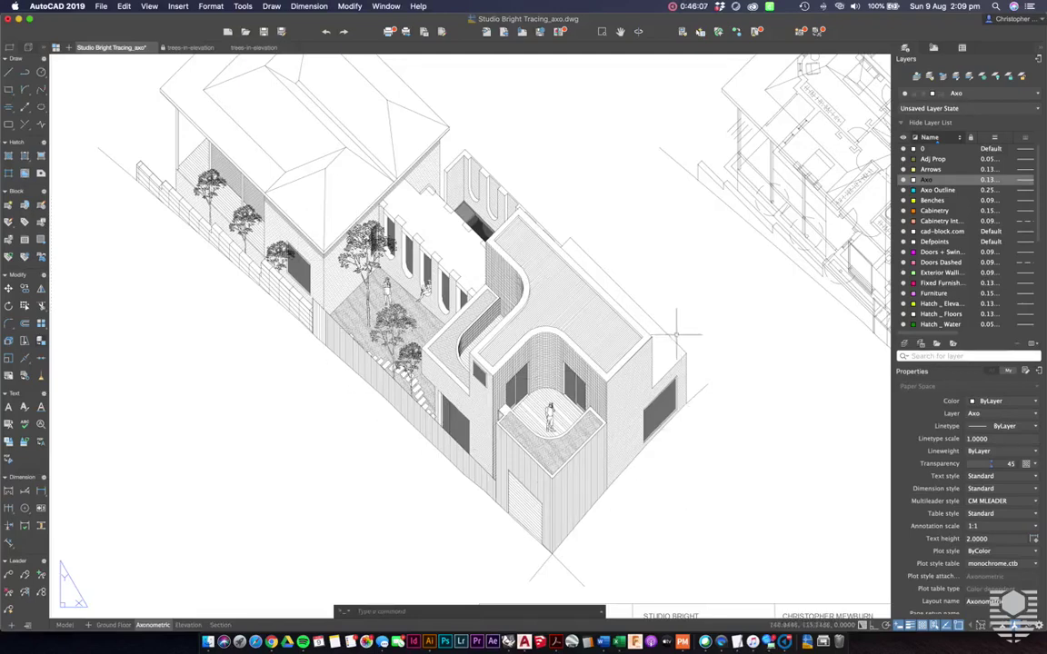
{"action": "scroll", "coordinate": [399, 290], "scroll_direction": "down", "scroll_amount": 2}
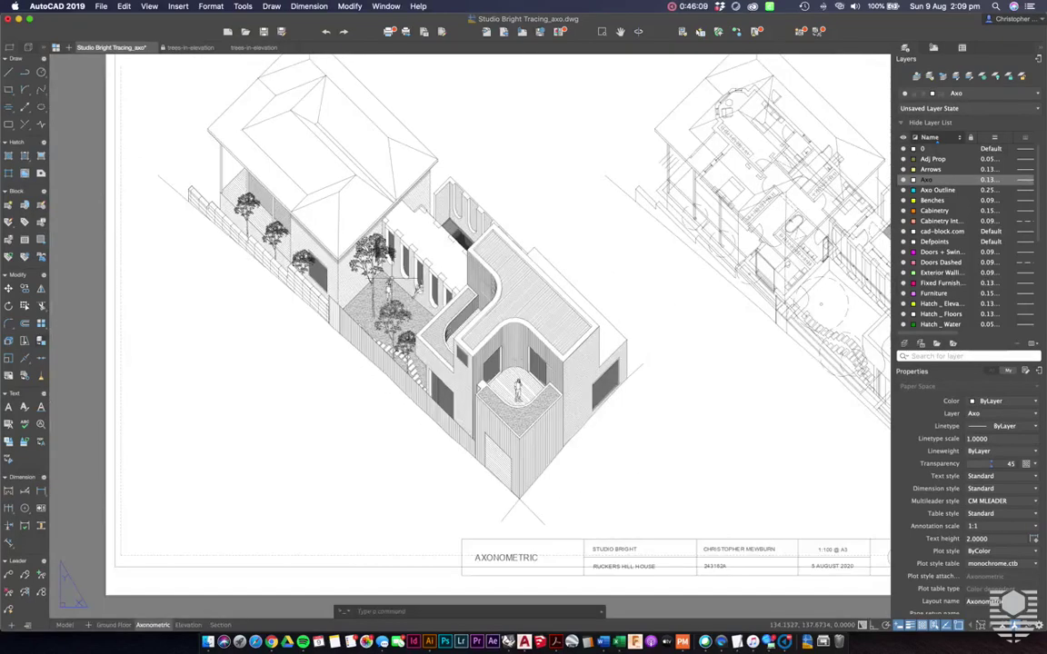
{"action": "middle_click_drag", "start_coordinate": [397, 278], "coordinate": [387, 287]}
{"action": "scroll", "coordinate": [388, 288], "scroll_direction": "down", "scroll_amount": 3}
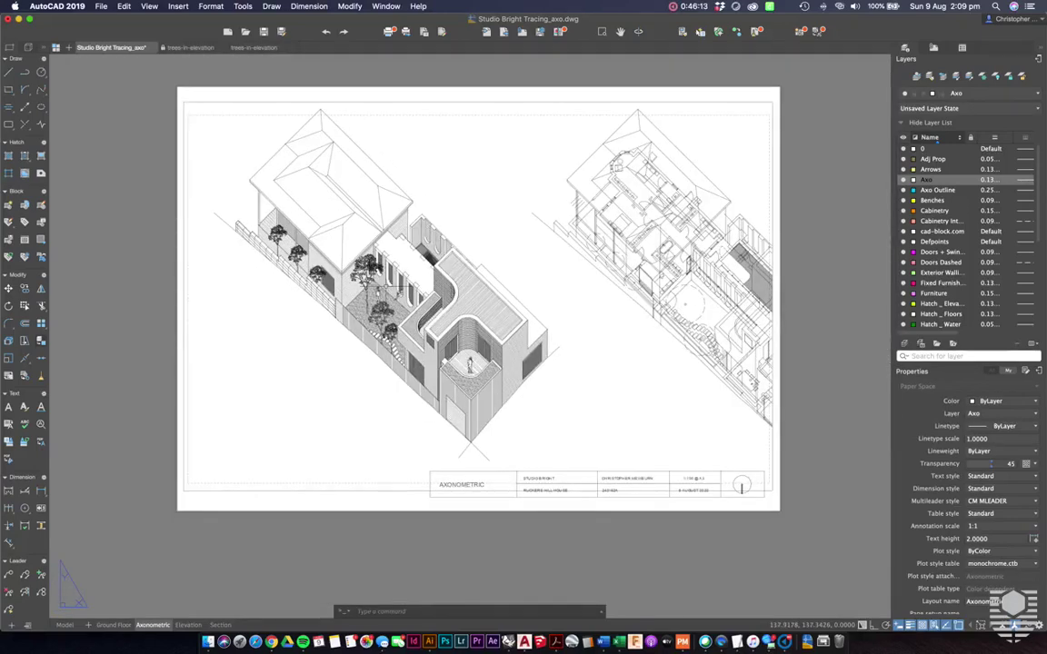
{"action": "scroll", "coordinate": [301, 231], "scroll_direction": "up", "scroll_amount": 3}
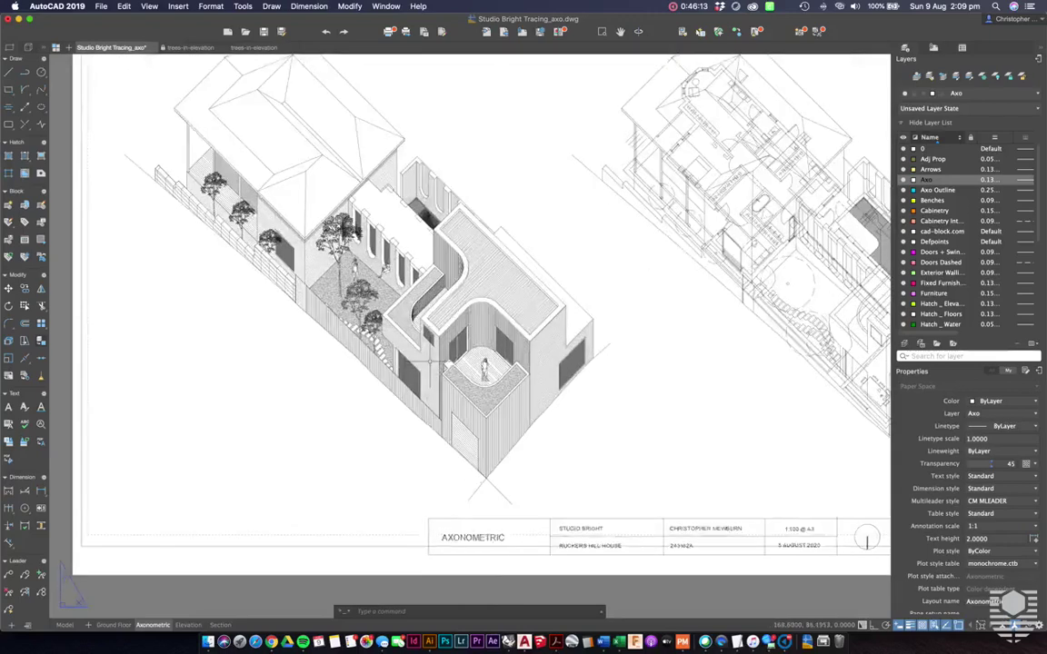
{"action": "scroll", "coordinate": [436, 360], "scroll_direction": "up", "scroll_amount": 3}
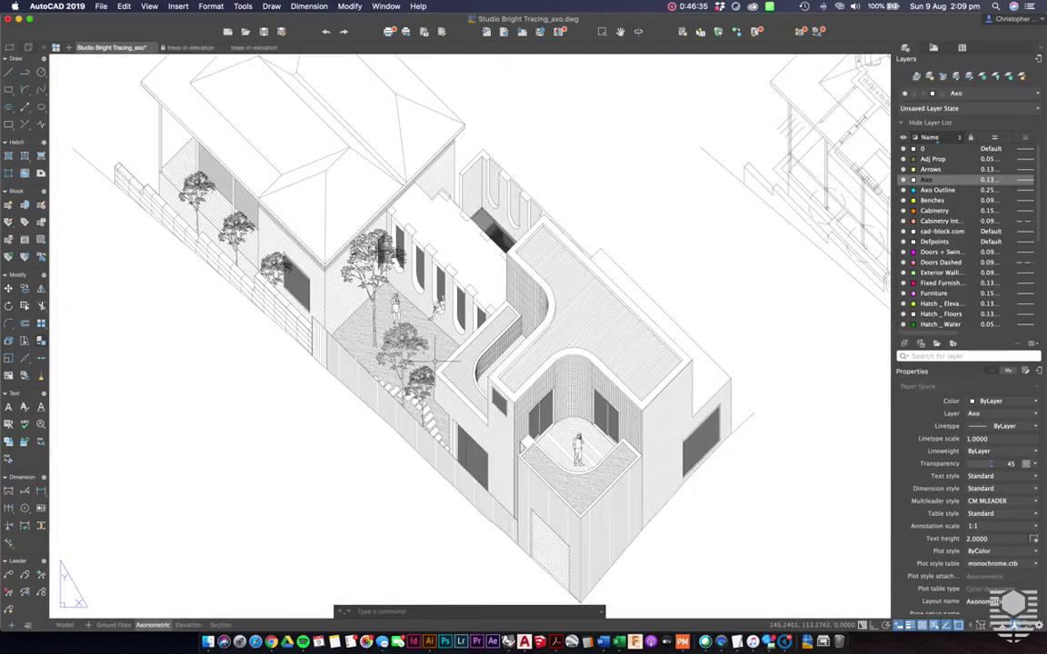
Step: Examine the rendered axonometric up close, and compare it with the unfinished linework copy beside it on the full sheet
{"action": "scroll", "coordinate": [422, 350], "scroll_direction": "up", "scroll_amount": 1}
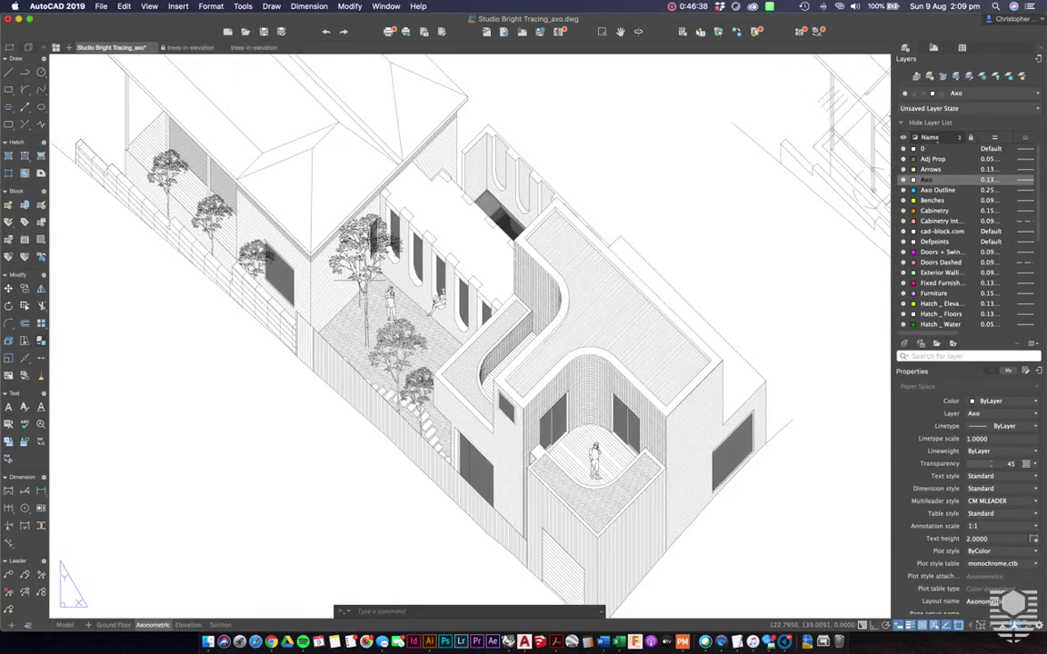
{"action": "scroll", "coordinate": [349, 246], "scroll_direction": "down", "scroll_amount": 1}
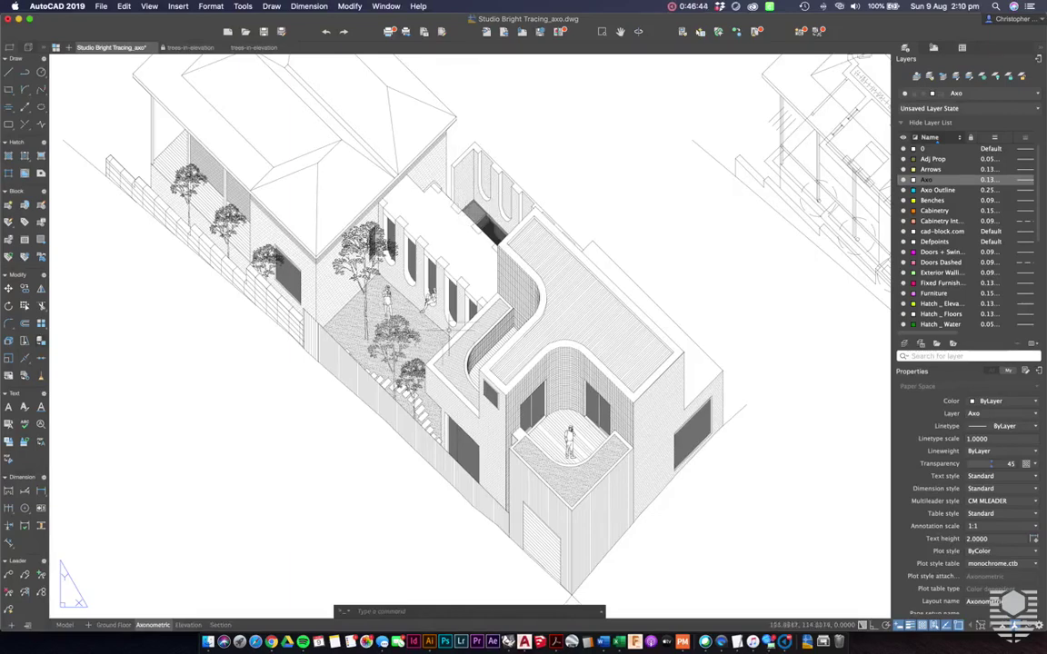
{"action": "scroll", "coordinate": [405, 331], "scroll_direction": "down", "scroll_amount": 1}
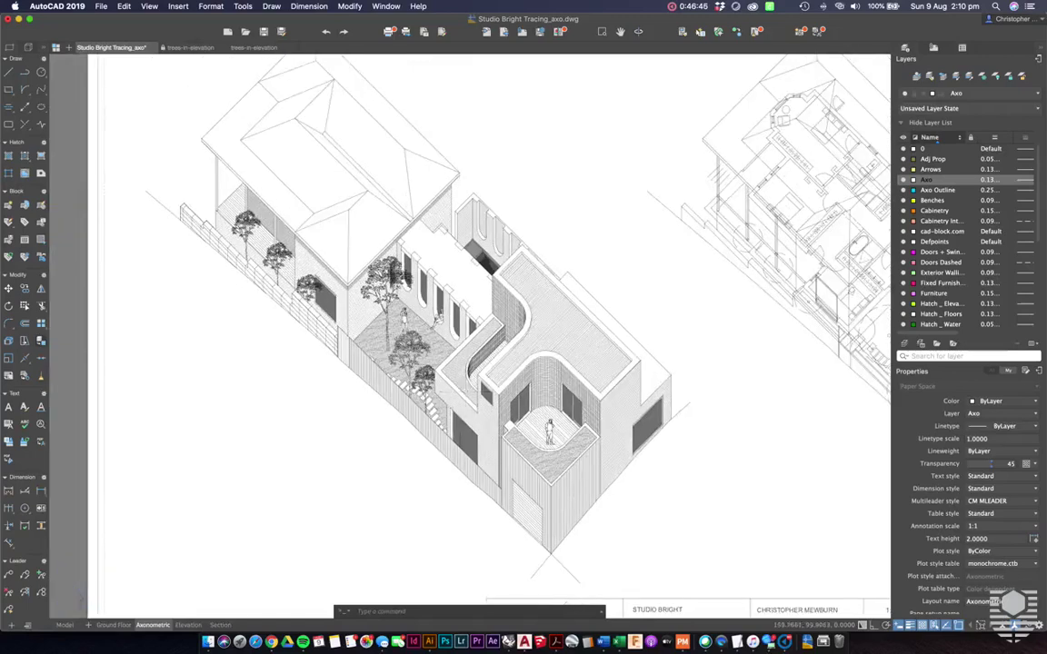
{"action": "scroll", "coordinate": [459, 377], "scroll_direction": "down", "scroll_amount": 1}
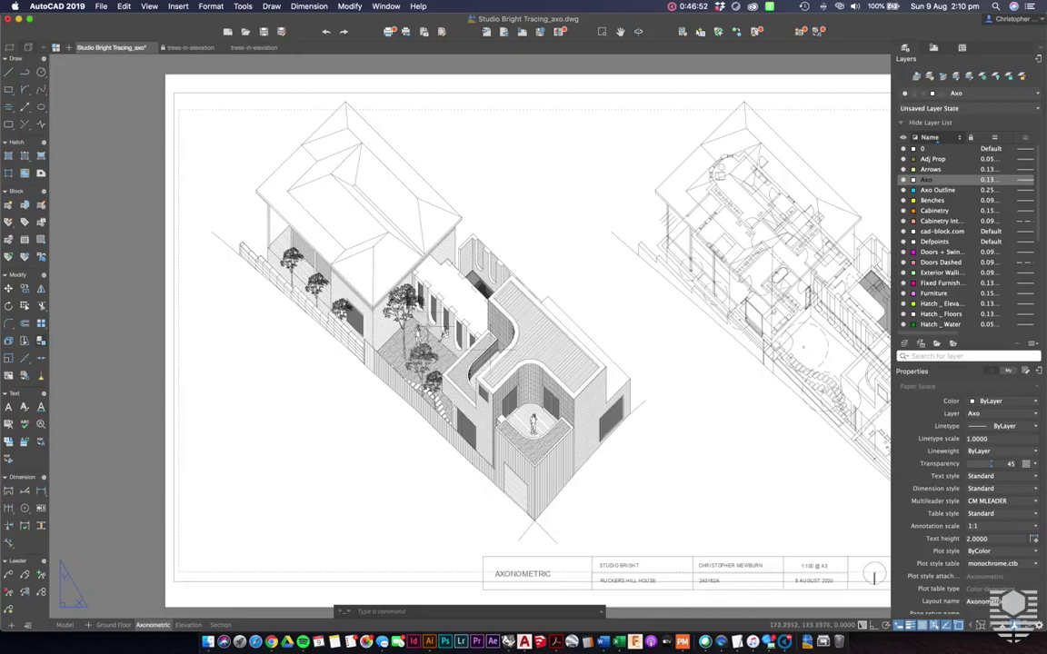
{"action": "middle_click_drag", "start_coordinate": [474, 321], "coordinate": [459, 335]}
{"action": "middle_click_drag", "start_coordinate": [522, 354], "coordinate": [437, 294]}
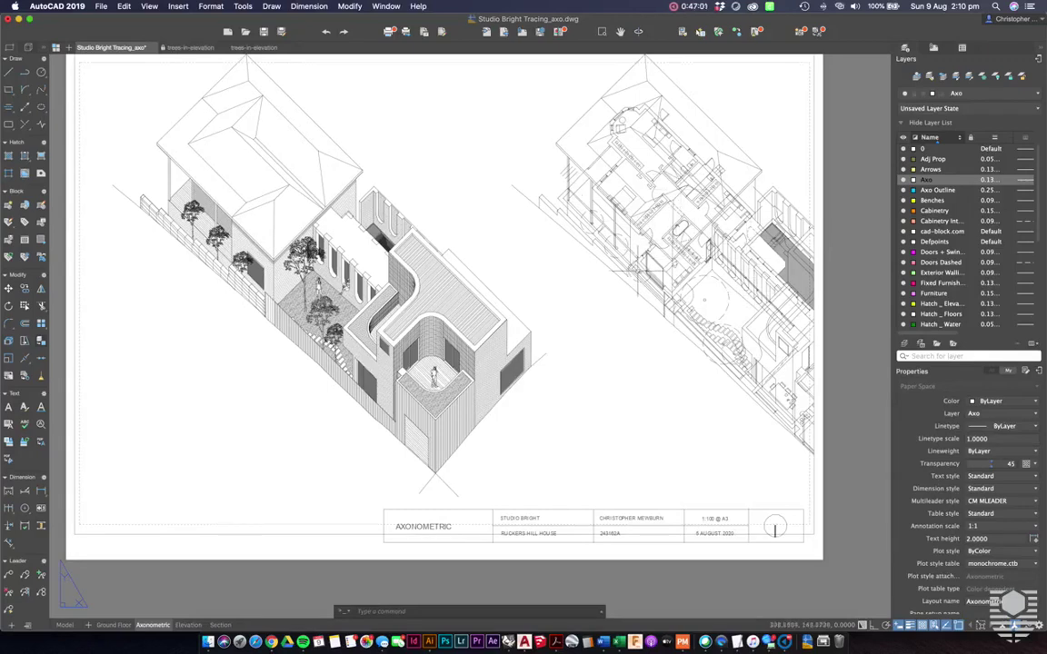
{"action": "middle_click_drag", "start_coordinate": [395, 251], "coordinate": [502, 308]}
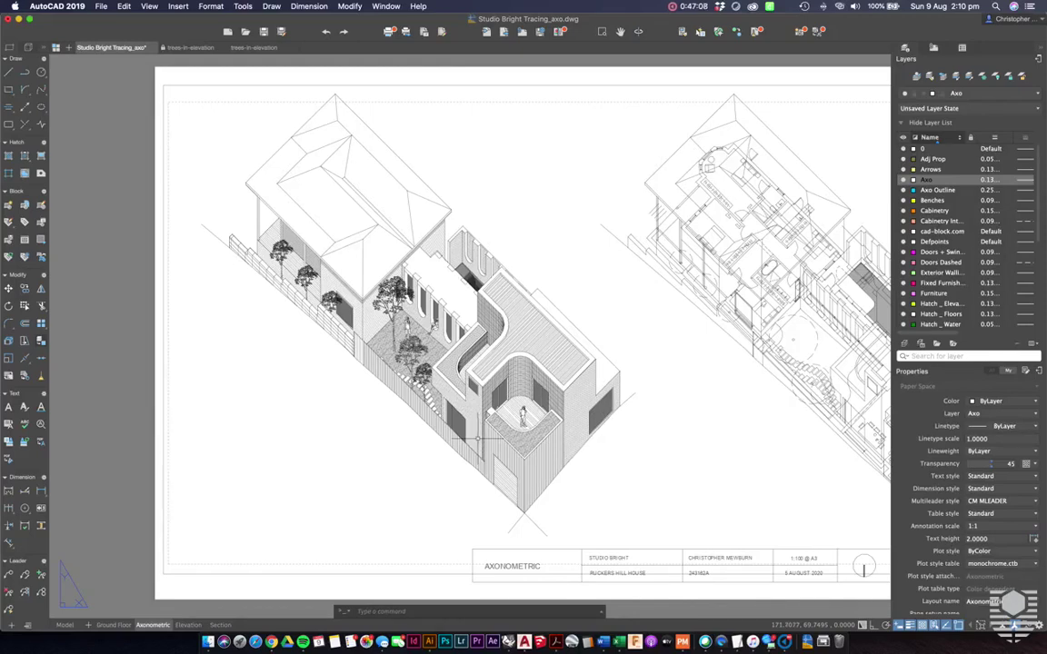
Step: Open the Section layout and review the whole section drawing with its brick hatching, arched openings and shadows
{"action": "left_click", "coordinate": [221, 625]}
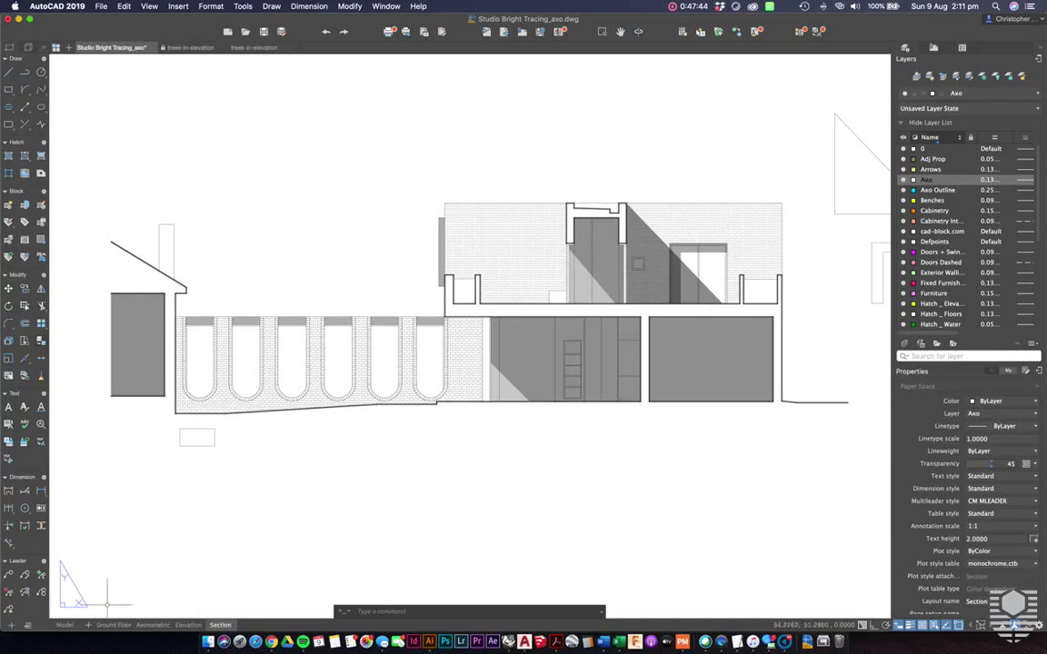
{"action": "scroll", "coordinate": [513, 345], "scroll_direction": "down", "scroll_amount": 1}
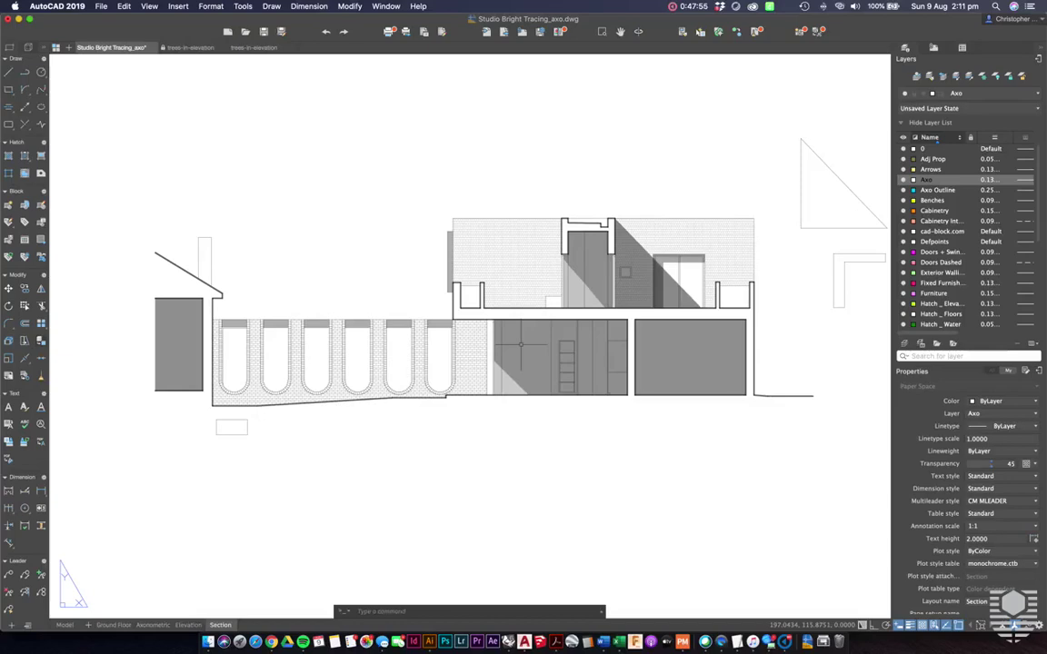
{"action": "key", "text": "super+shift+p"}
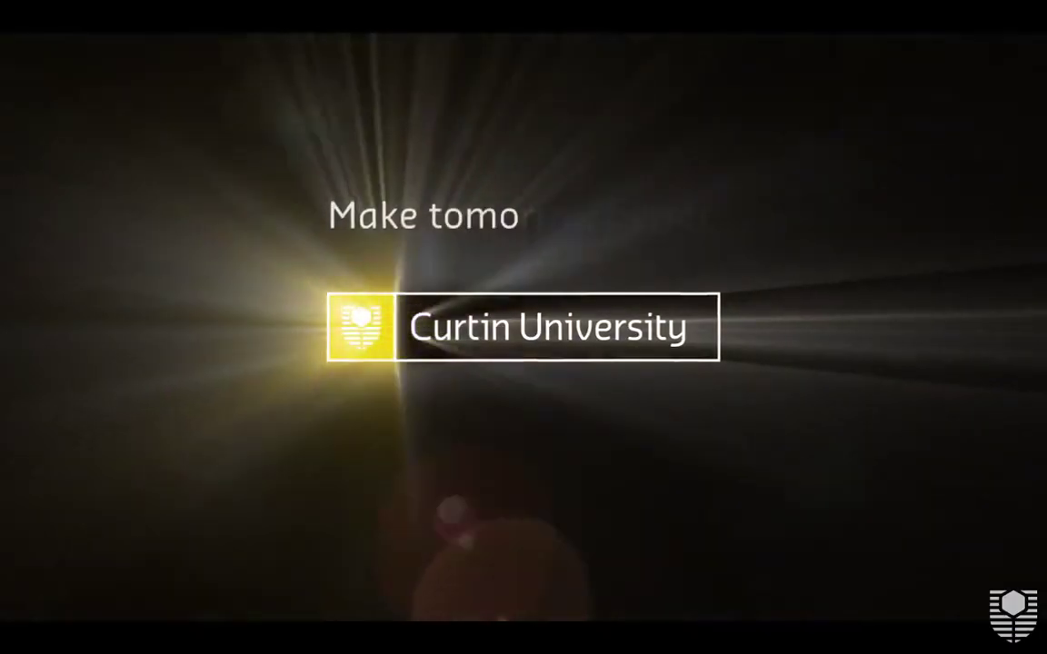